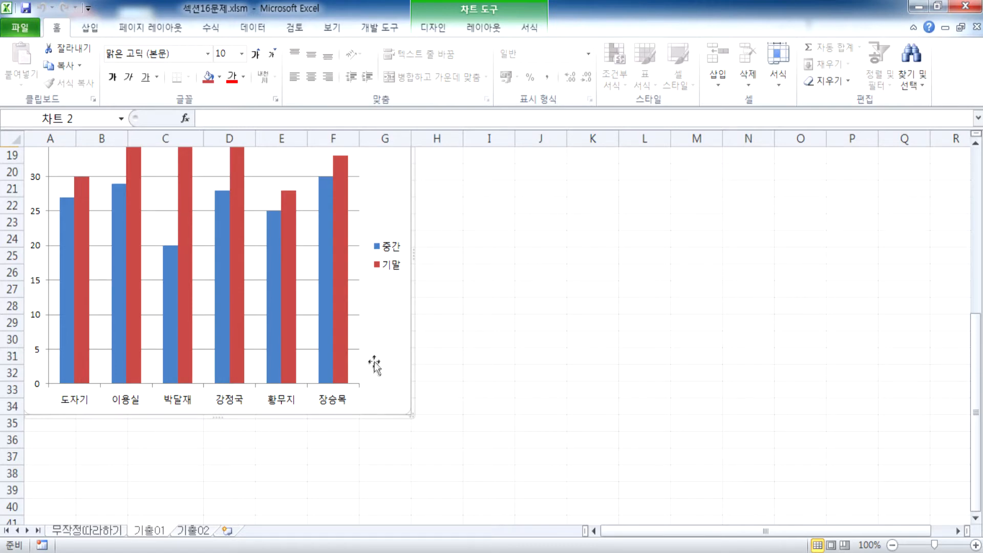
# Examine the tables and charts on the 무작정따라하기, 기출01 and 기출02 sheets.
pyautogui.click(204, 531)
pyautogui.scroll(-5, 236, 451)
pyautogui.click(150, 532)
pyautogui.click(193, 532)
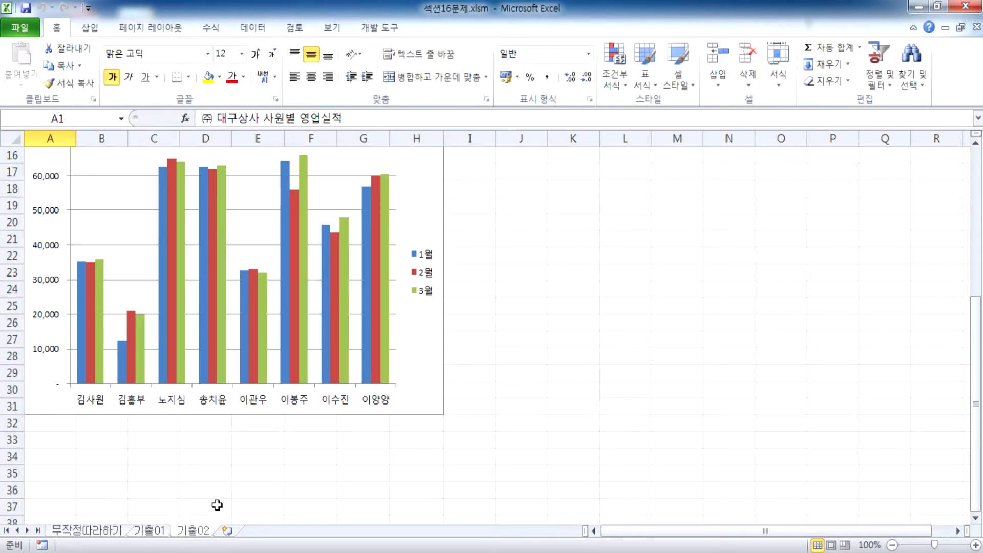
pyautogui.click(75, 532)
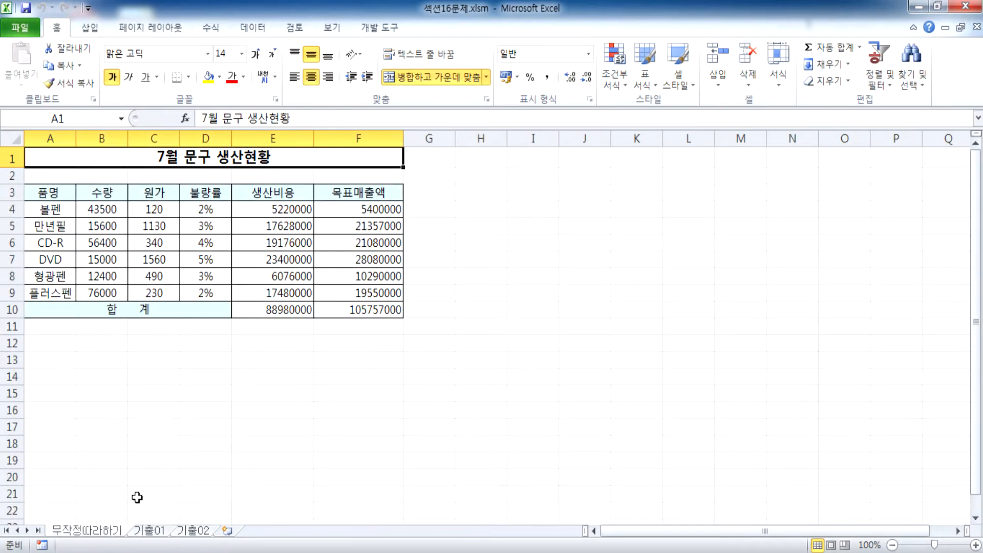
pyautogui.click(194, 531)
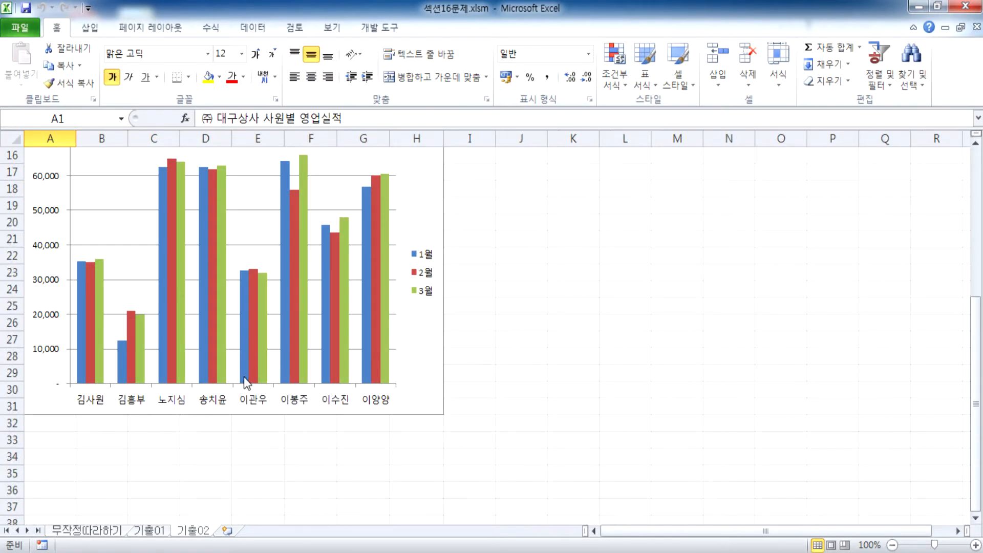
pyautogui.scroll(3, 253, 362)
pyautogui.scroll(2, 253, 364)
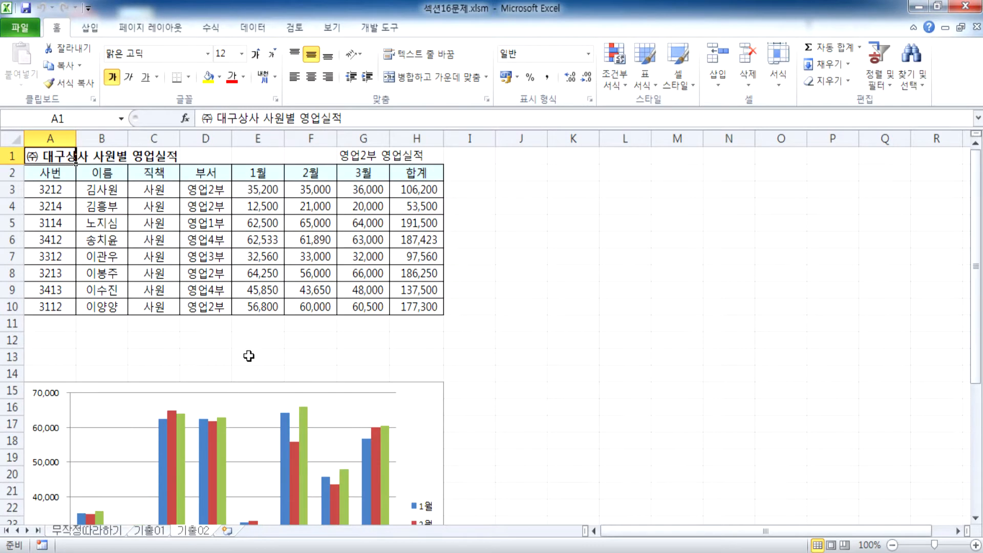
pyautogui.scroll(-3, 159, 346)
pyautogui.moveTo(171, 351)
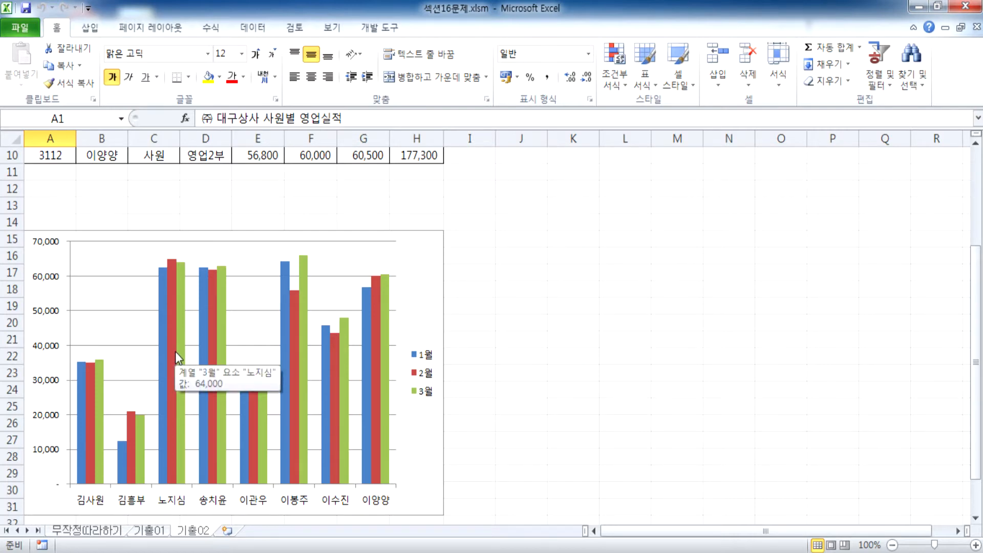
# Compare the 컴퓨터개론 성적 일람표 table and its 중간/기말 chart on 기출01 with the sales chart on 기출02.
pyautogui.click(149, 531)
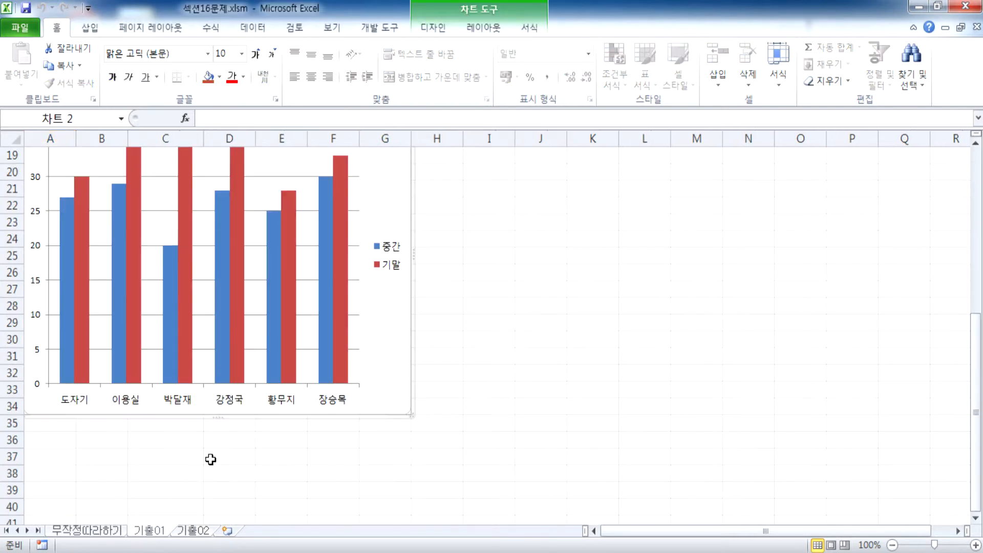
pyautogui.scroll(3, 210, 459)
pyautogui.scroll(-3, 214, 454)
pyautogui.scroll(3, 216, 453)
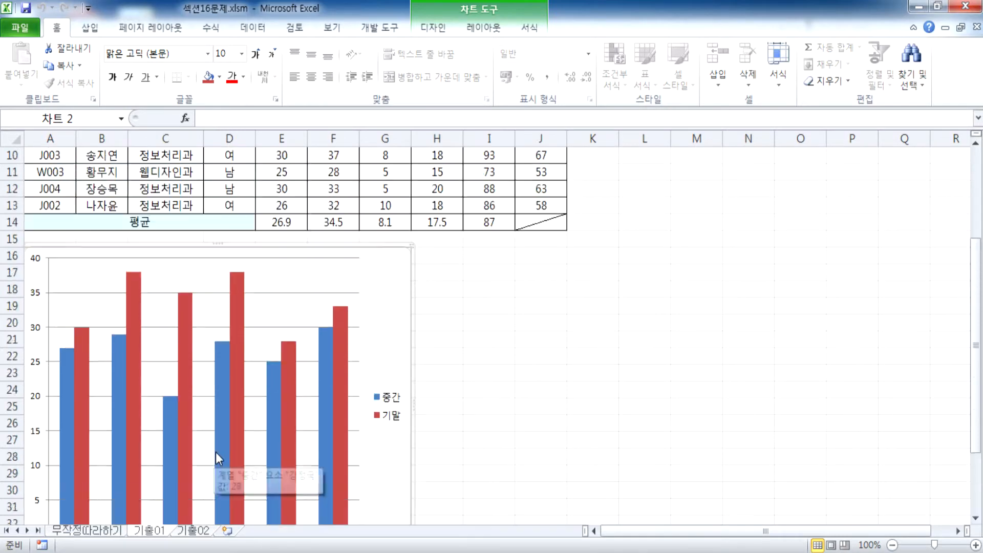
pyautogui.scroll(3, 216, 453)
pyautogui.scroll(-4, 219, 456)
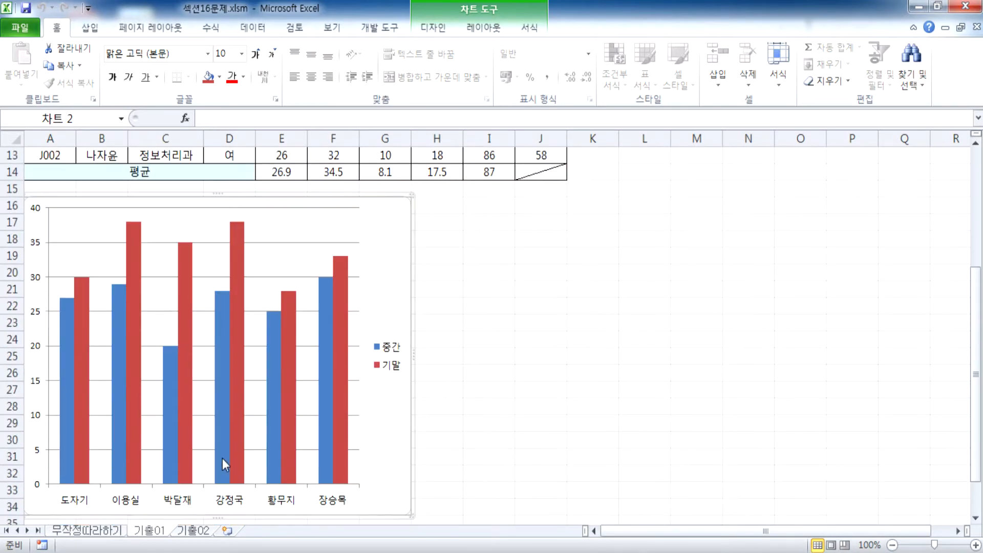
pyautogui.scroll(4, 224, 463)
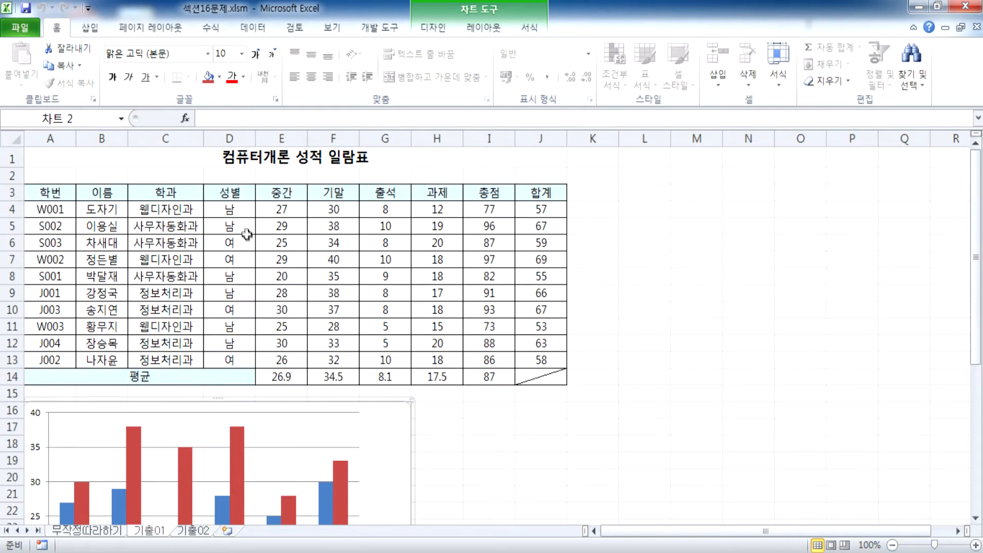
pyautogui.scroll(-3, 338, 290)
pyautogui.scroll(2, 323, 333)
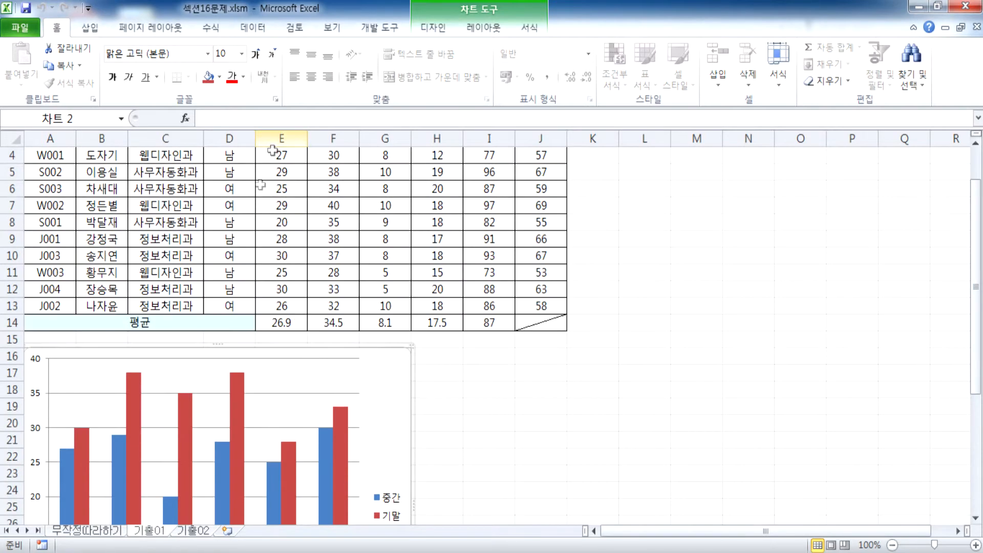
pyautogui.scroll(1, 272, 150)
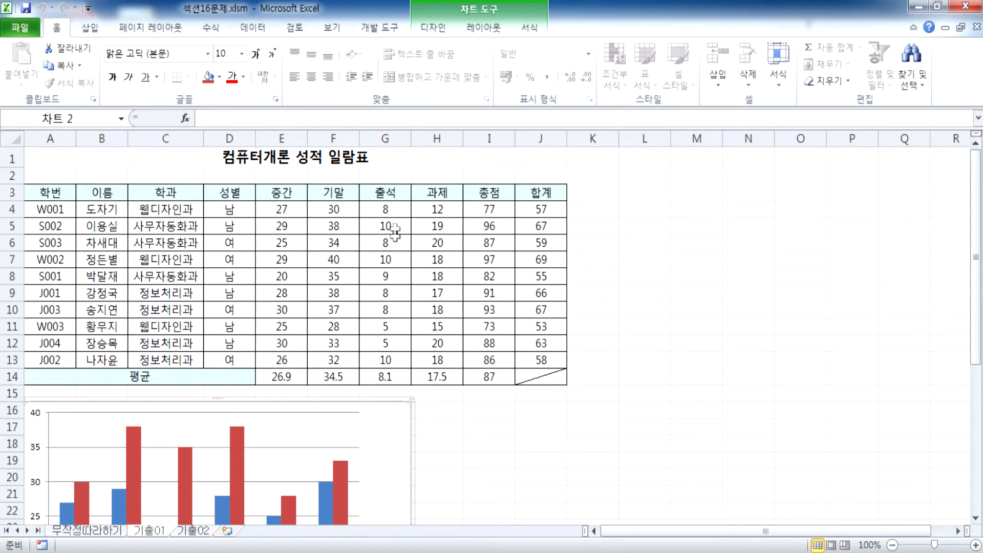
pyautogui.scroll(-2, 383, 322)
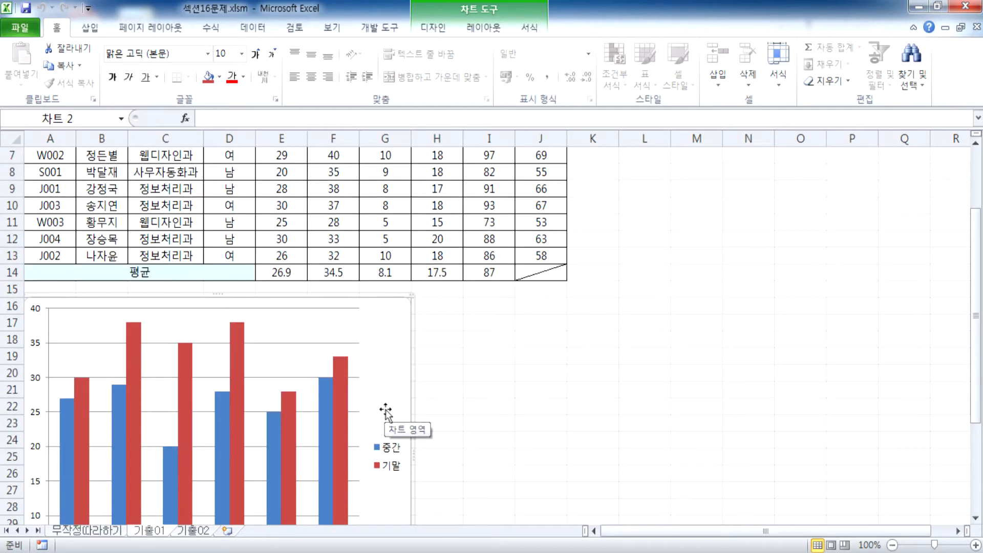
pyautogui.click(192, 531)
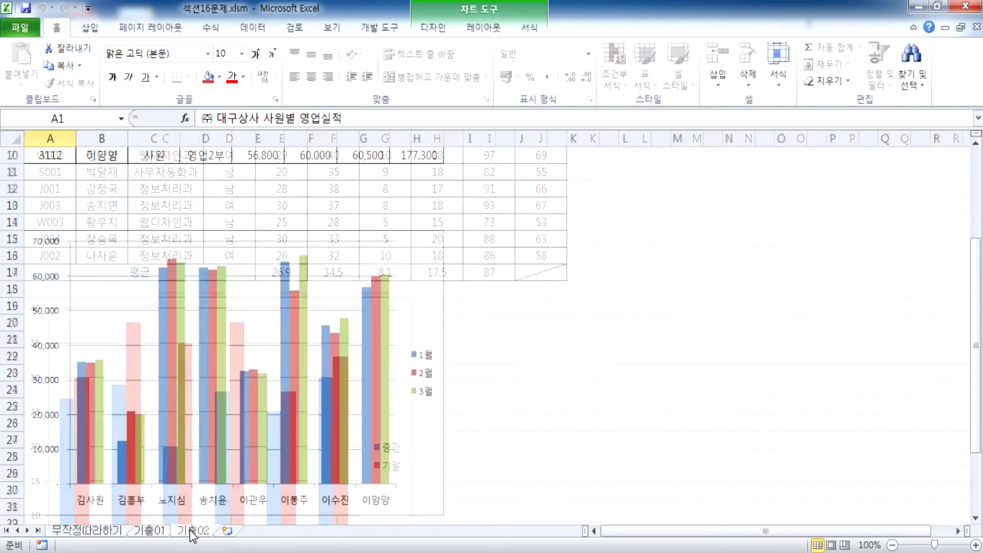
pyautogui.scroll(-3, 326, 349)
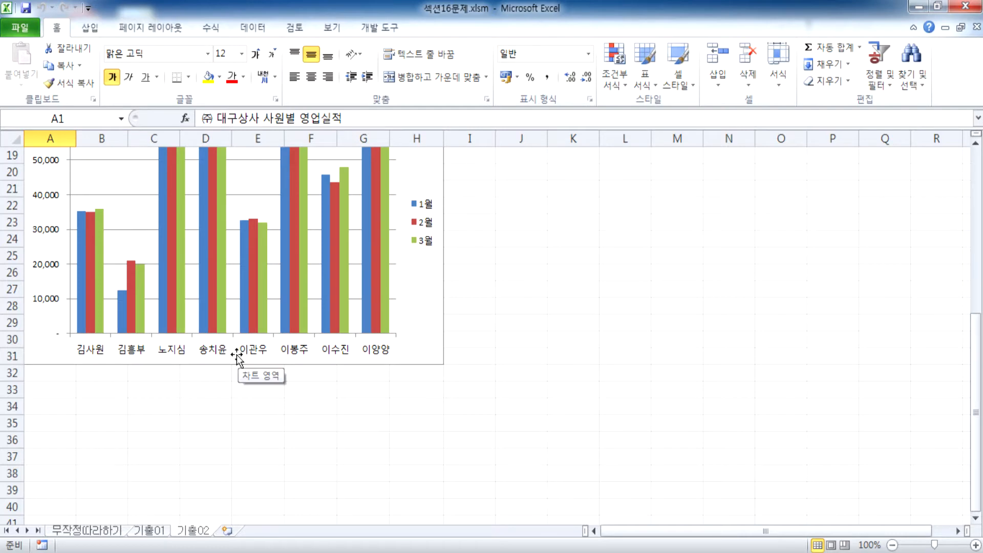
pyautogui.scroll(6, 237, 357)
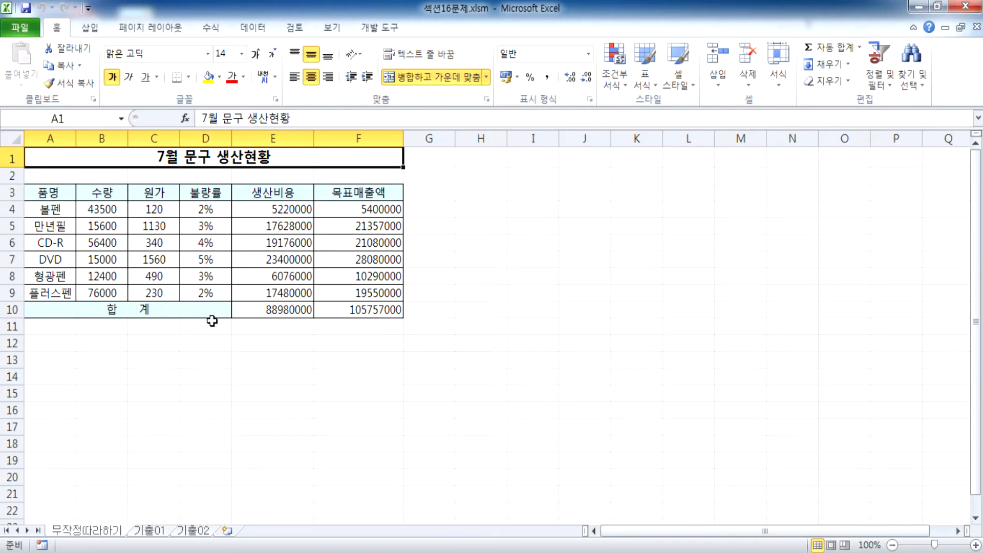
# On the 무작정따라하기 sheet, insert a 2-D clustered column chart from the 품명, 불량률 and 생산비용 data in A3:A9 and D3:E9.
pyautogui.moveTo(48, 193); pyautogui.dragTo(56, 288)
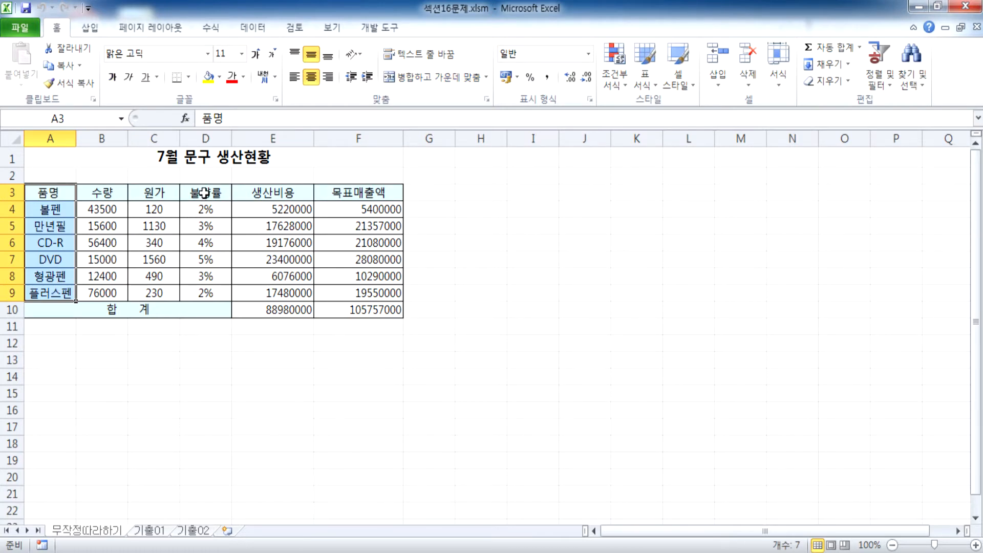
pyautogui.moveTo(204, 193); pyautogui.dragTo(257, 296)
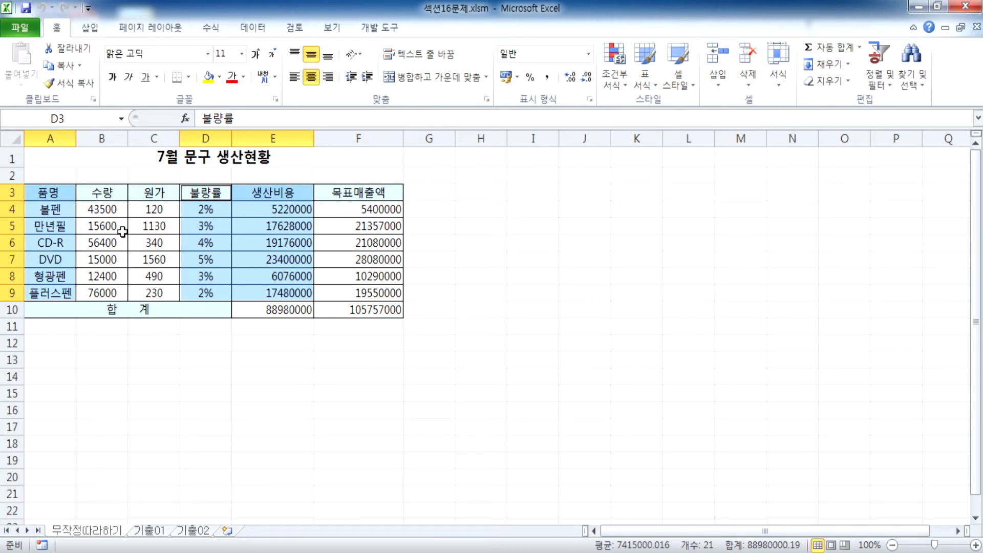
pyautogui.click(91, 28)
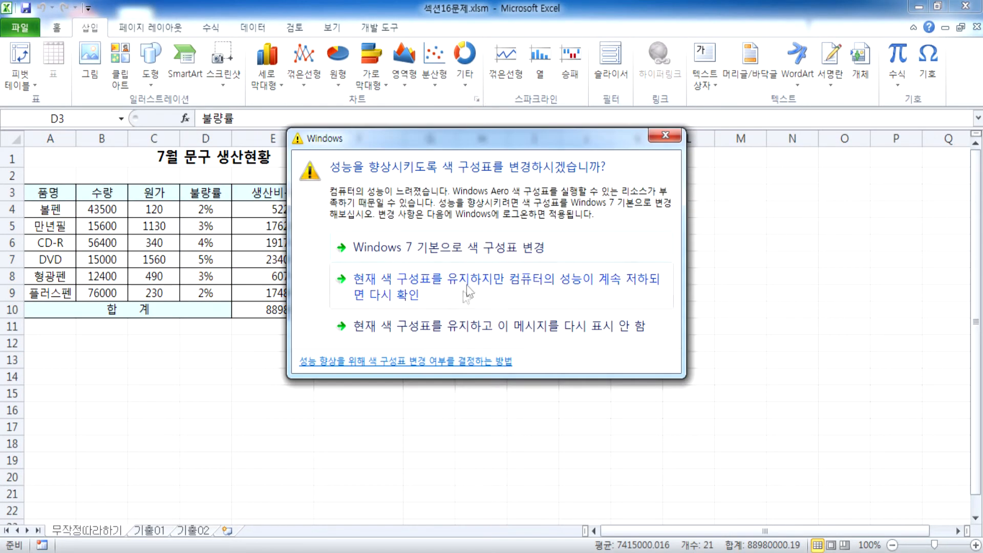
pyautogui.click(464, 323)
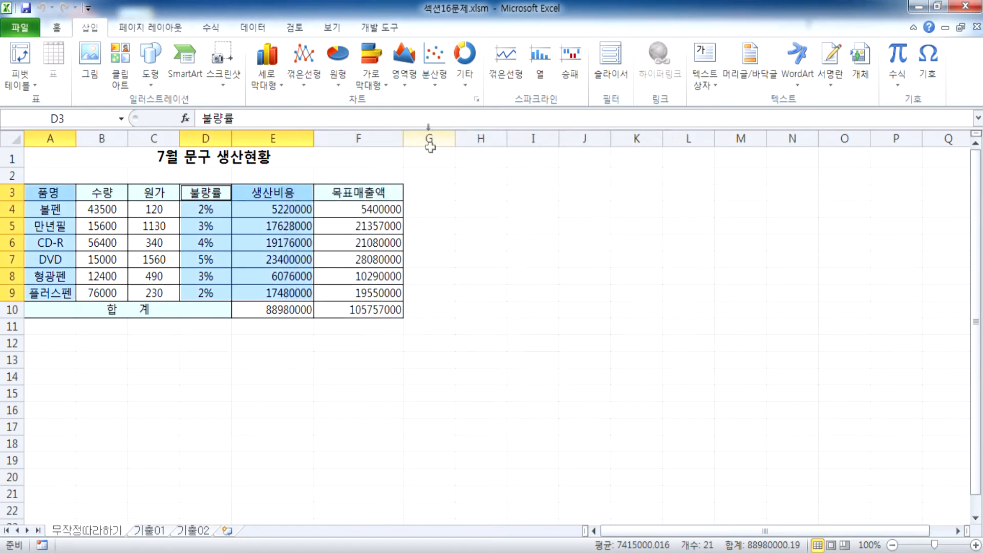
pyautogui.click(478, 100)
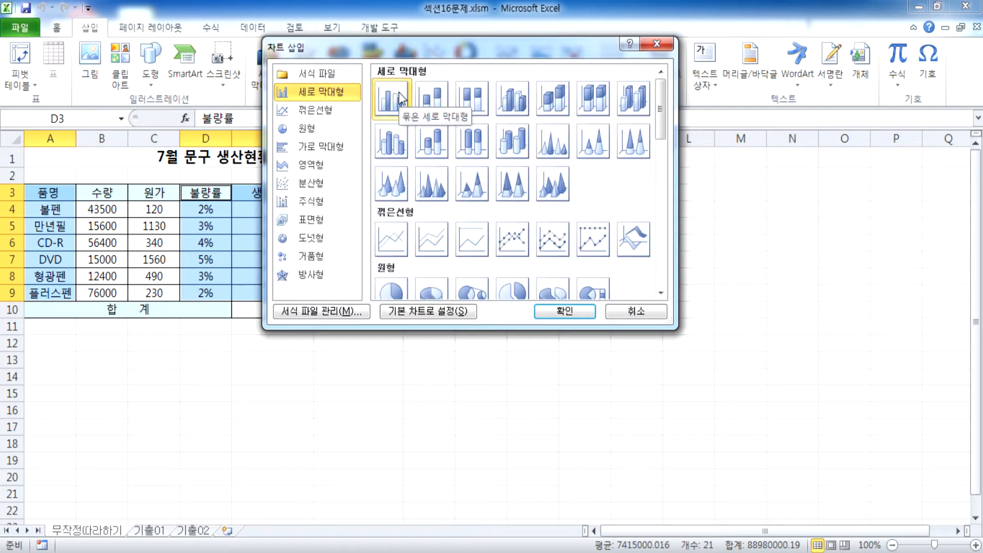
pyautogui.click(635, 311)
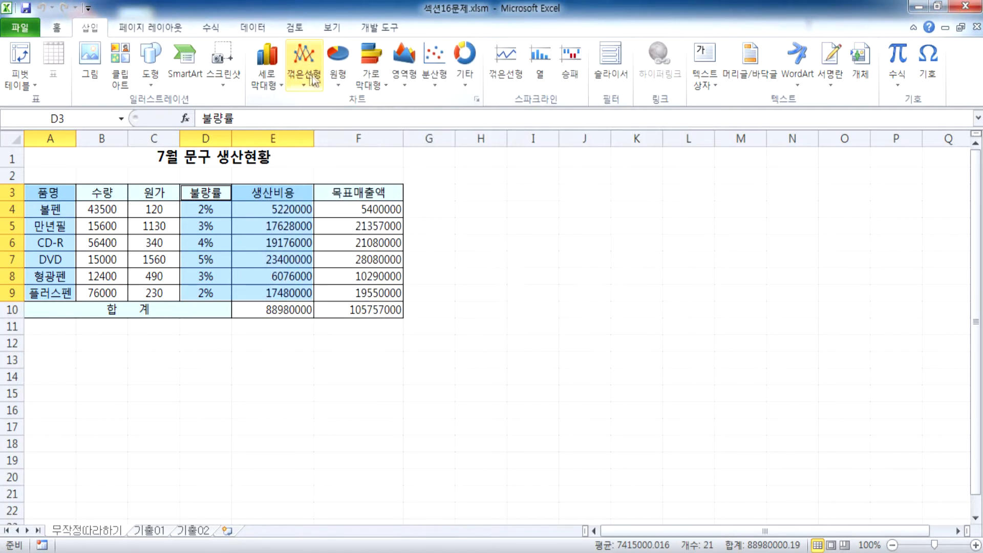
pyautogui.click(267, 82)
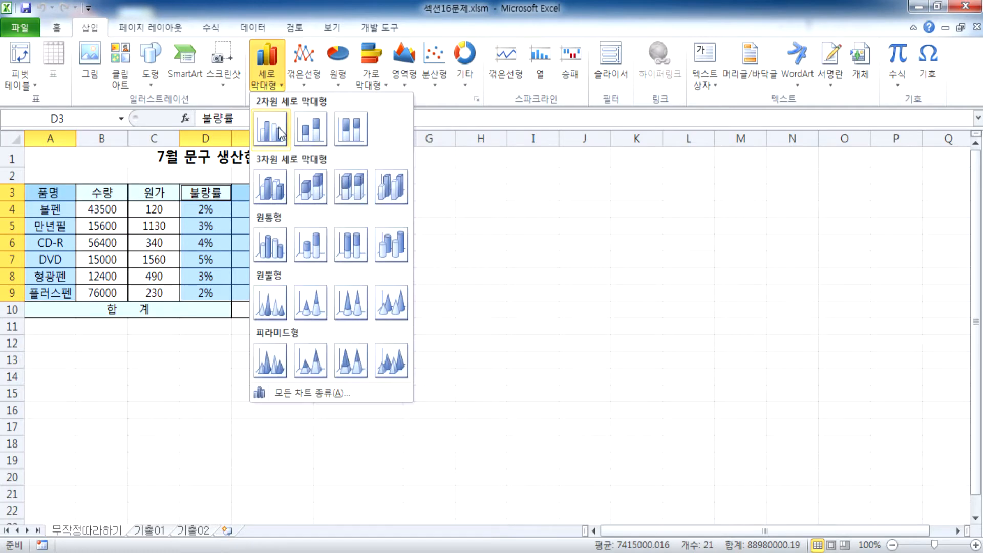
pyautogui.click(278, 129)
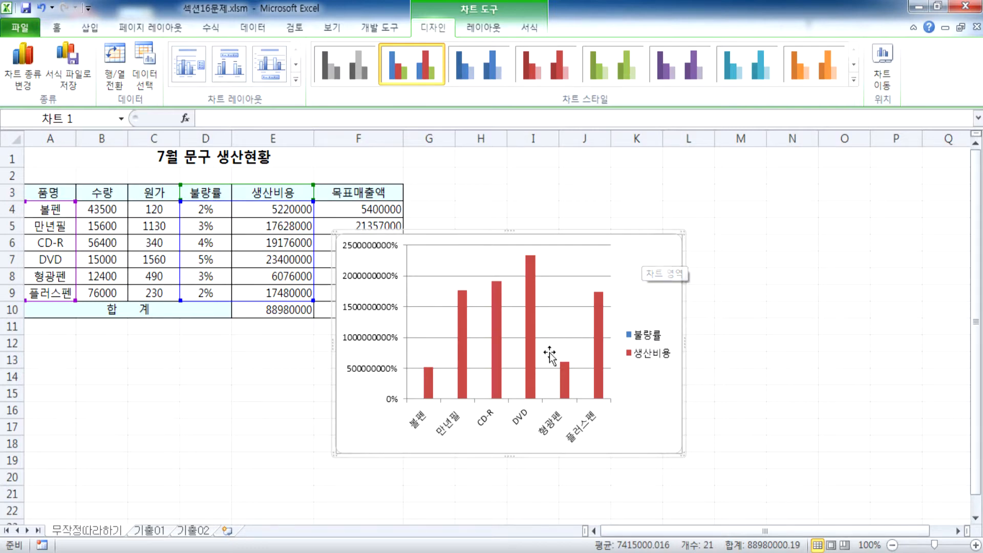
pyautogui.click(201, 195)
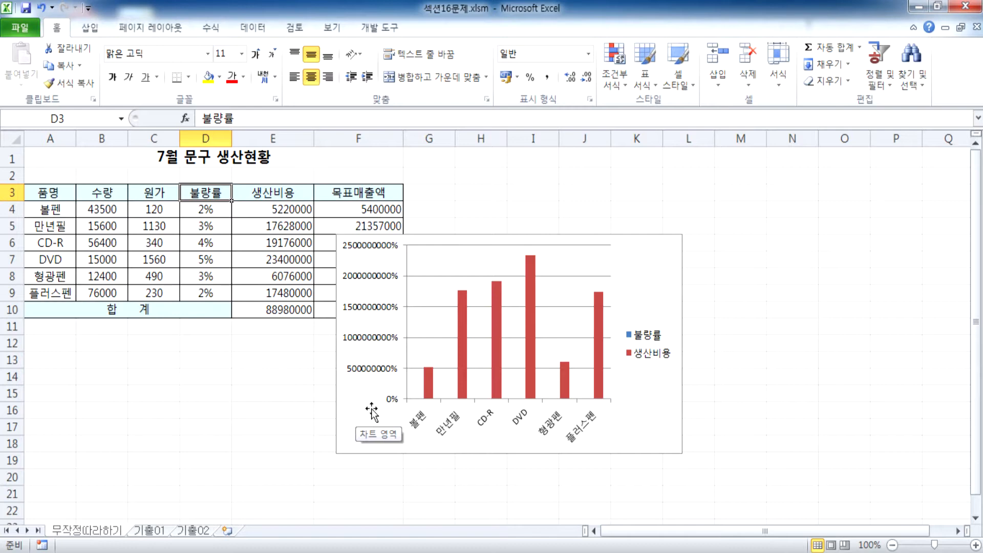
pyautogui.click(662, 256)
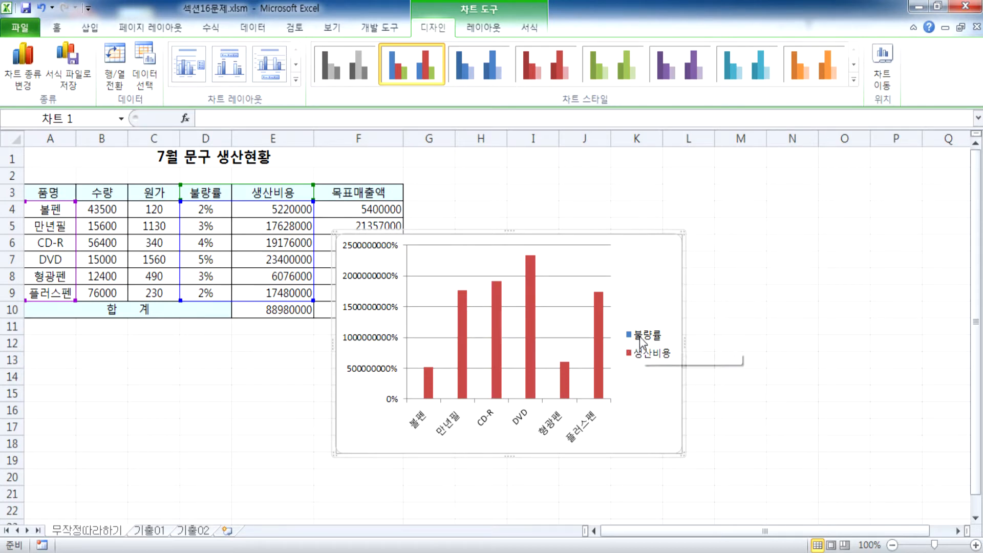
pyautogui.click(657, 359)
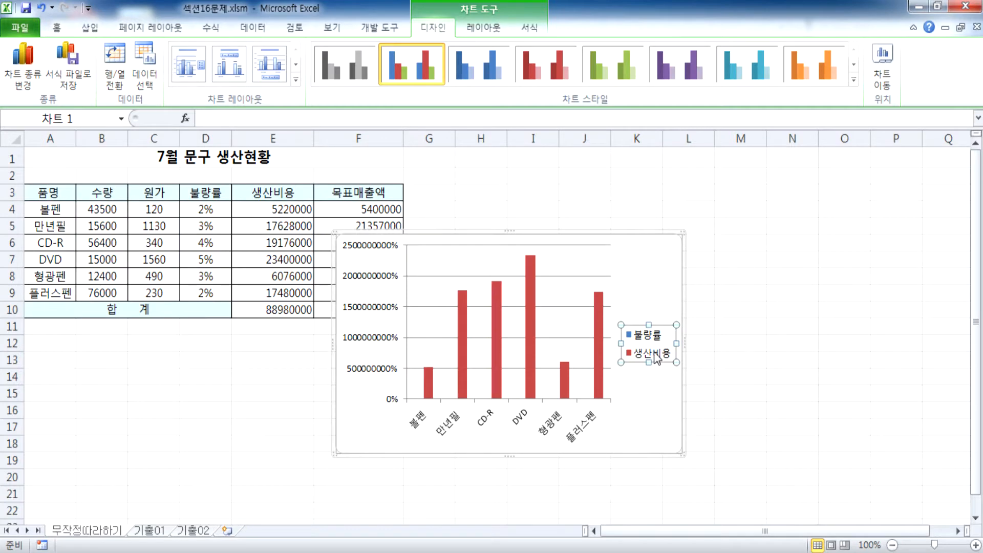
# Change the chart type of only the 생산비용 series to a line with markers.
pyautogui.click(501, 318)
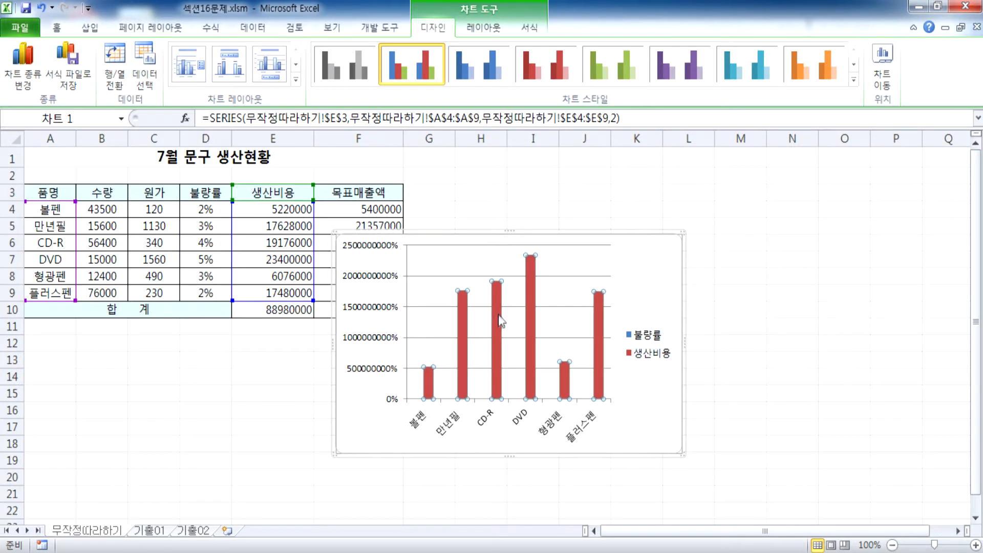
pyautogui.moveTo(494, 316)
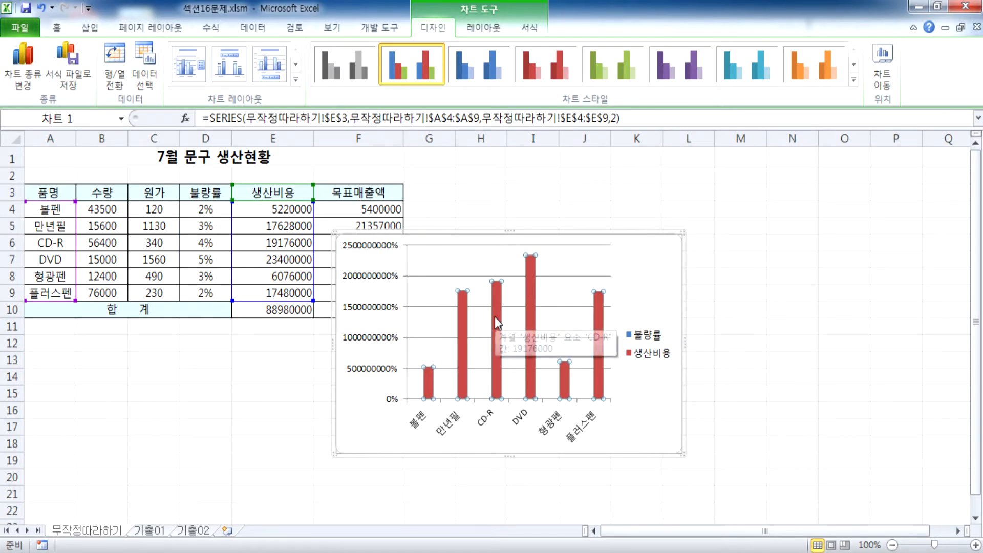
pyautogui.rightClick(495, 314)
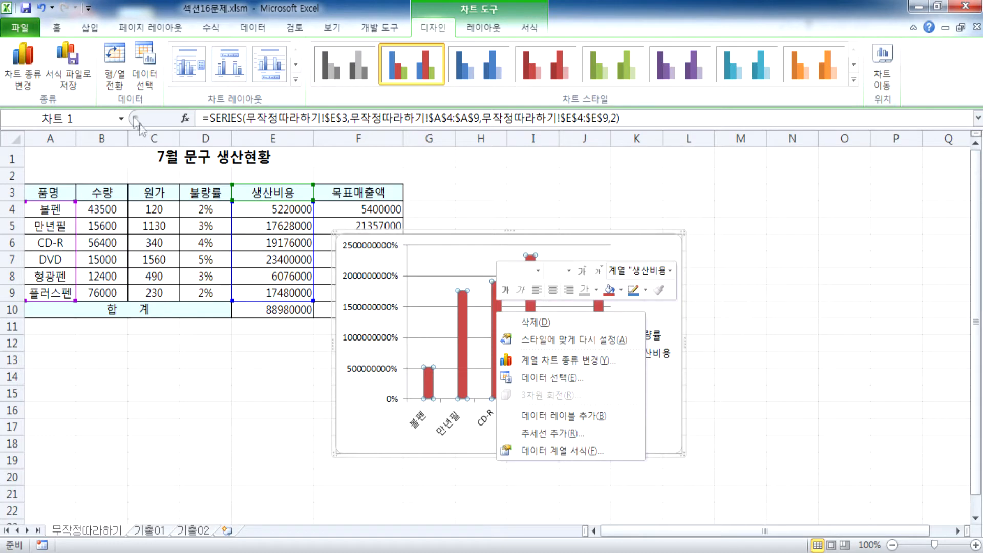
pyautogui.click(28, 61)
pyautogui.click(26, 57)
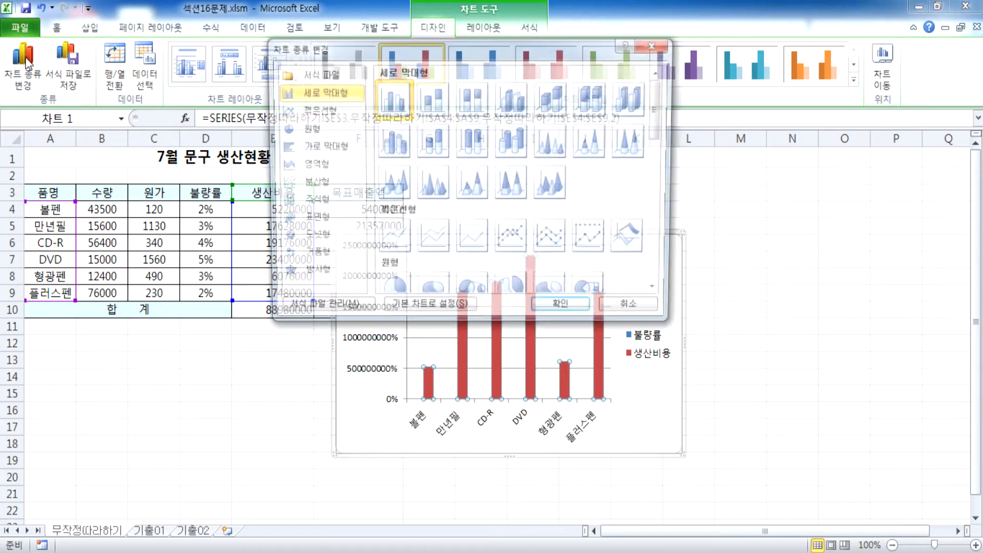
pyautogui.click(512, 246)
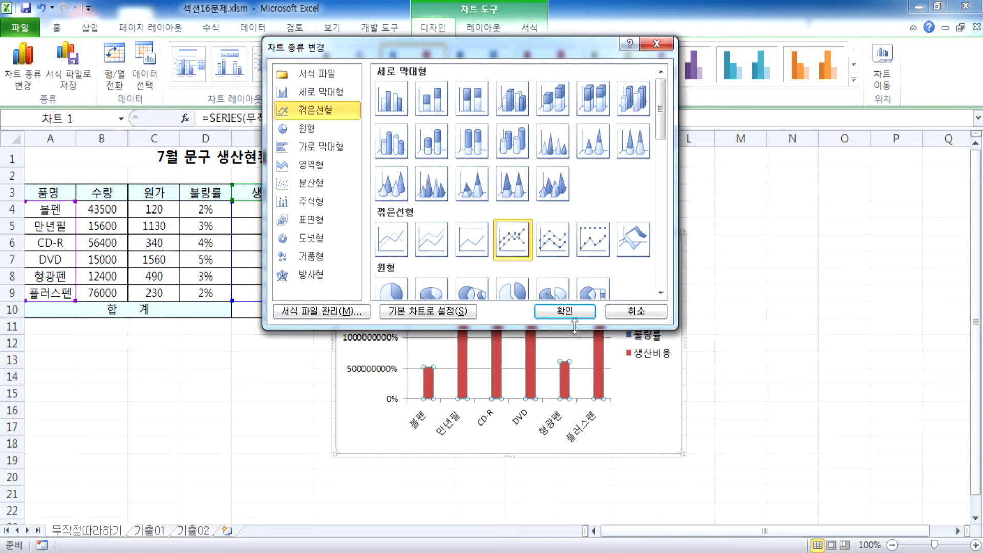
pyautogui.click(565, 310)
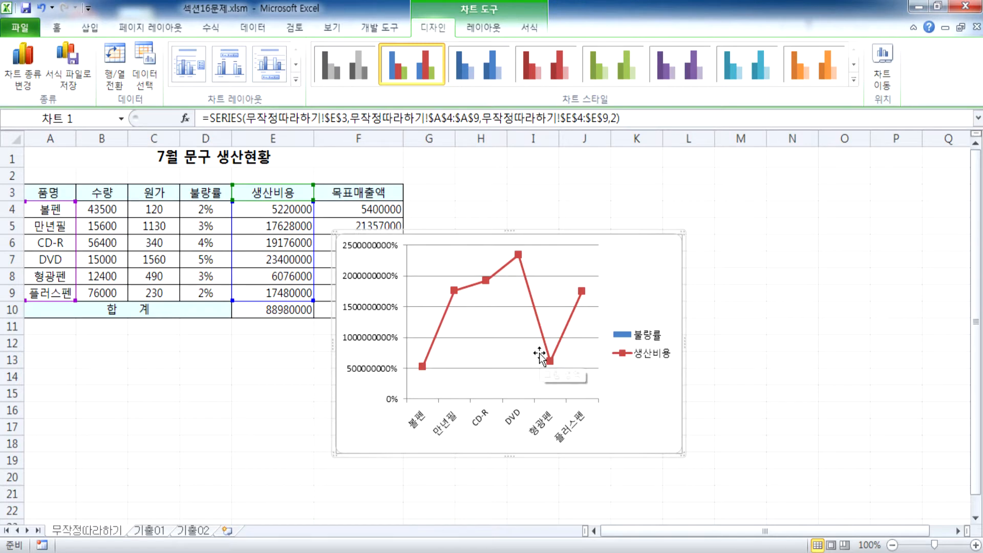
# Plot the 생산비용 line series on the secondary axis and move the chart so its upper-left corner sits at about cell B8.
pyautogui.doubleClick(529, 296)
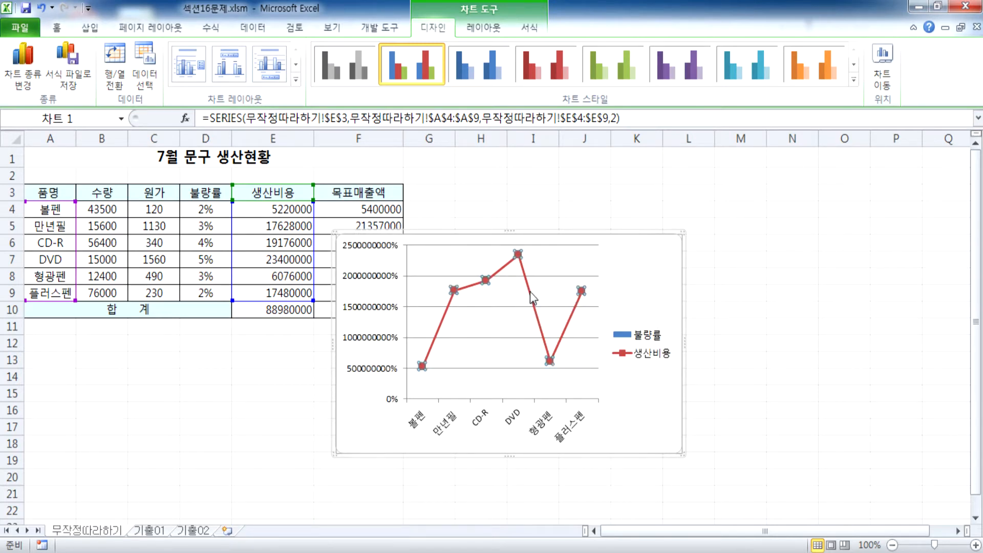
pyautogui.moveTo(365, 88); pyautogui.dragTo(590, 66)
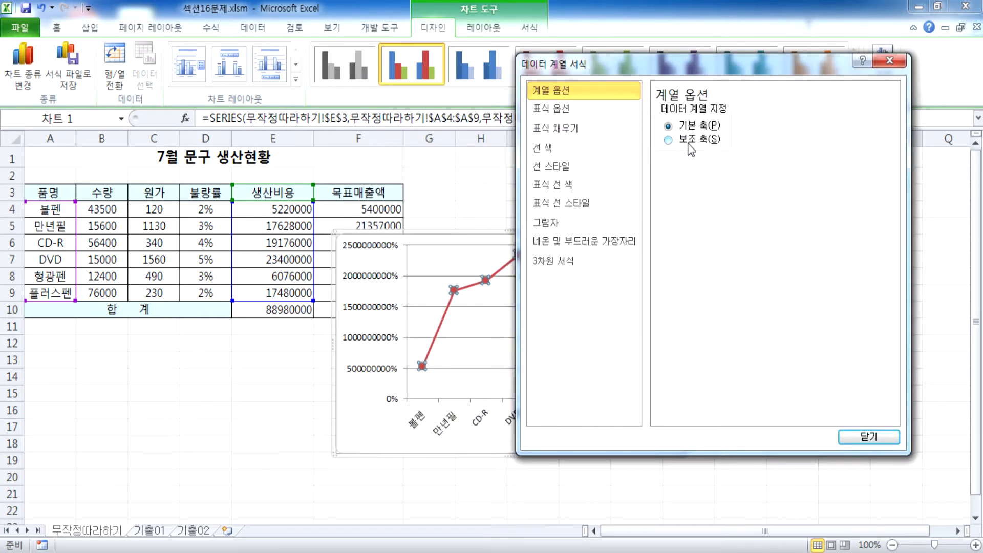
pyautogui.moveTo(611, 67); pyautogui.dragTo(758, 69)
pyautogui.moveTo(647, 236); pyautogui.dragTo(428, 272)
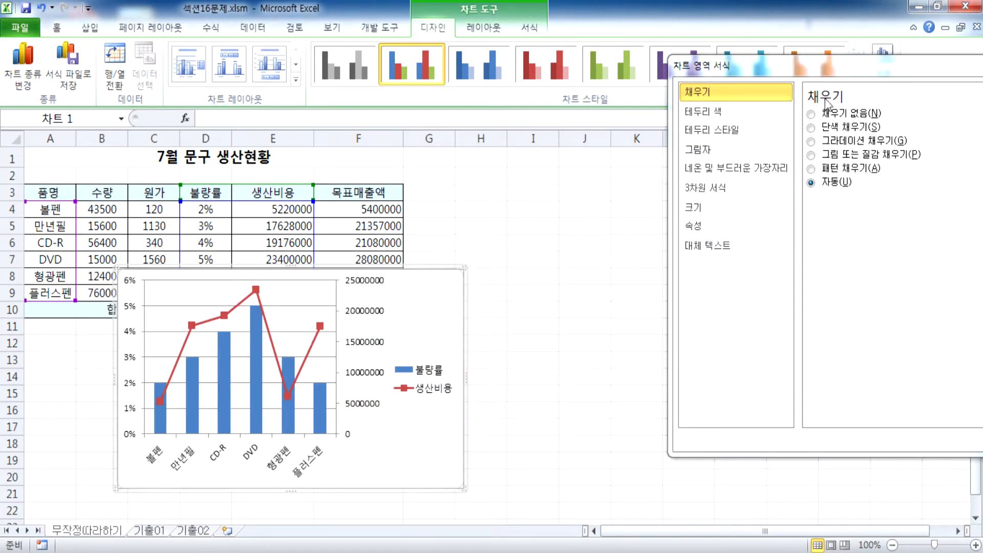
# Switch the 생산비용 series to the primary axis and return it to the secondary axis.
pyautogui.moveTo(782, 73); pyautogui.dragTo(620, 87)
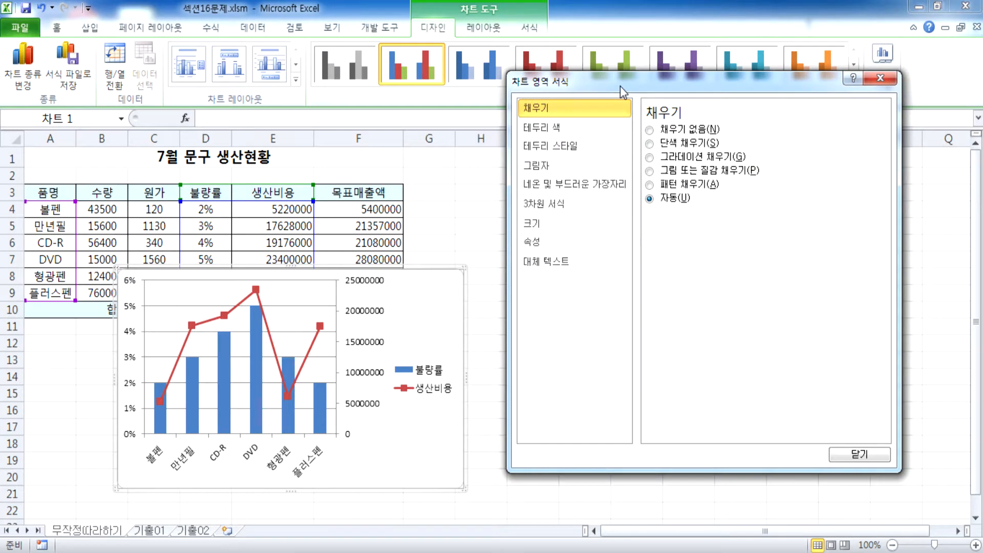
pyautogui.click(316, 350)
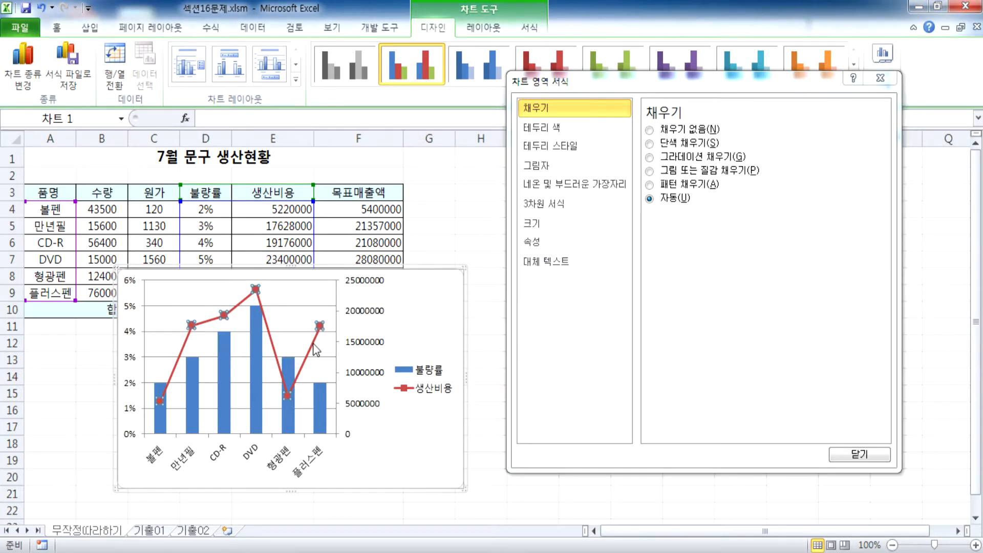
pyautogui.click(659, 144)
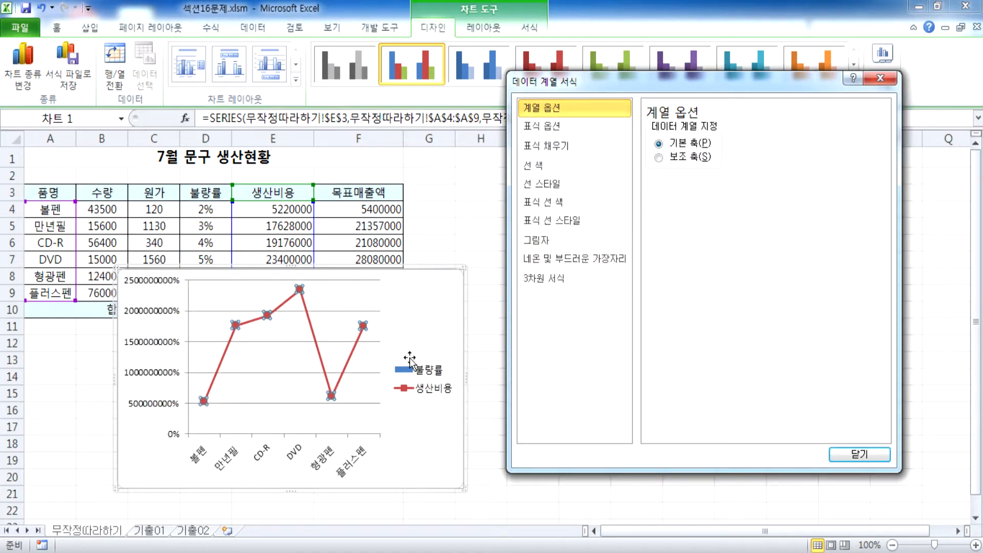
pyautogui.click(659, 157)
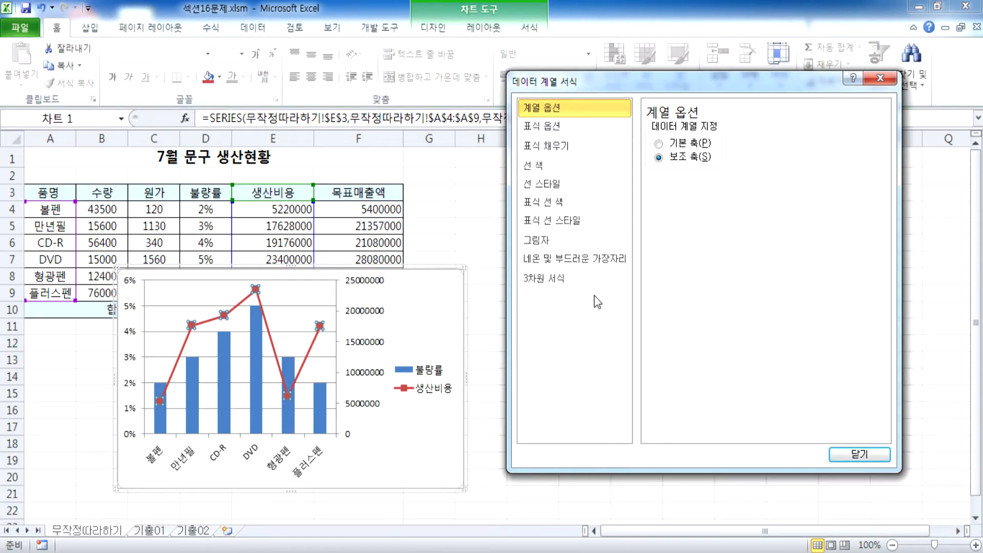
pyautogui.moveTo(762, 85)
pyautogui.mouseDown()
pyautogui.moveTo(621, 101)
pyautogui.moveTo(798, 83)
pyautogui.moveTo(762, 68)
pyautogui.mouseUp()
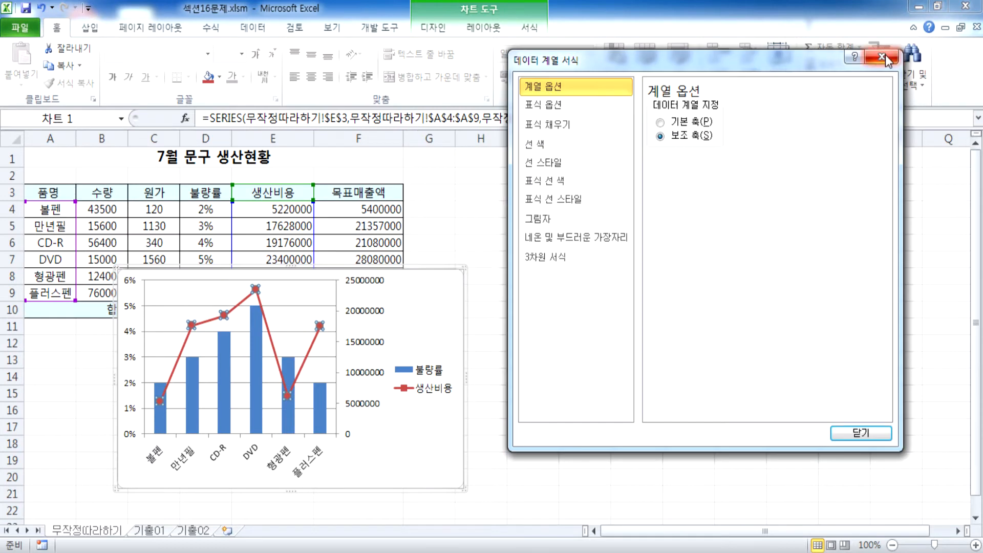
pyautogui.click(881, 57)
pyautogui.click(430, 302)
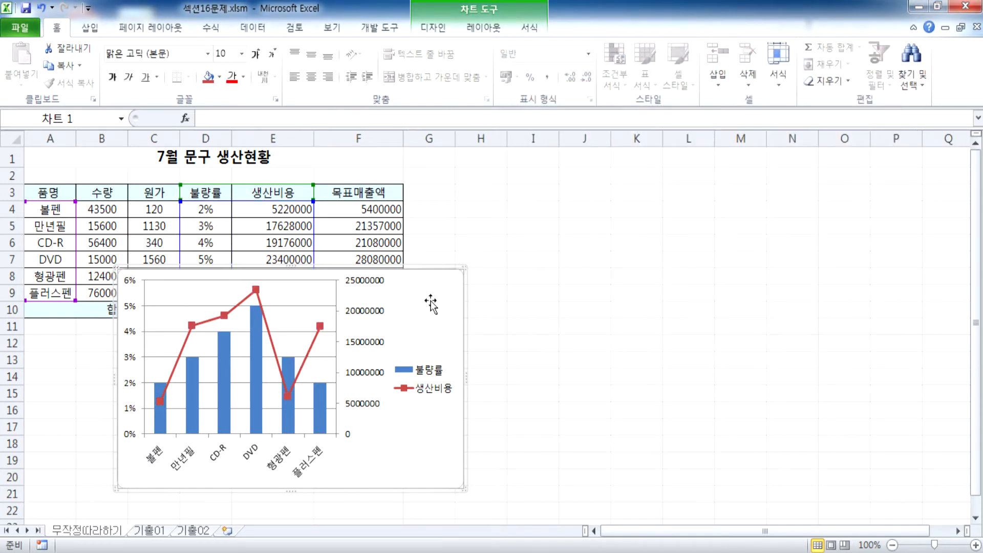
pyautogui.doubleClick(430, 302)
pyautogui.click(856, 430)
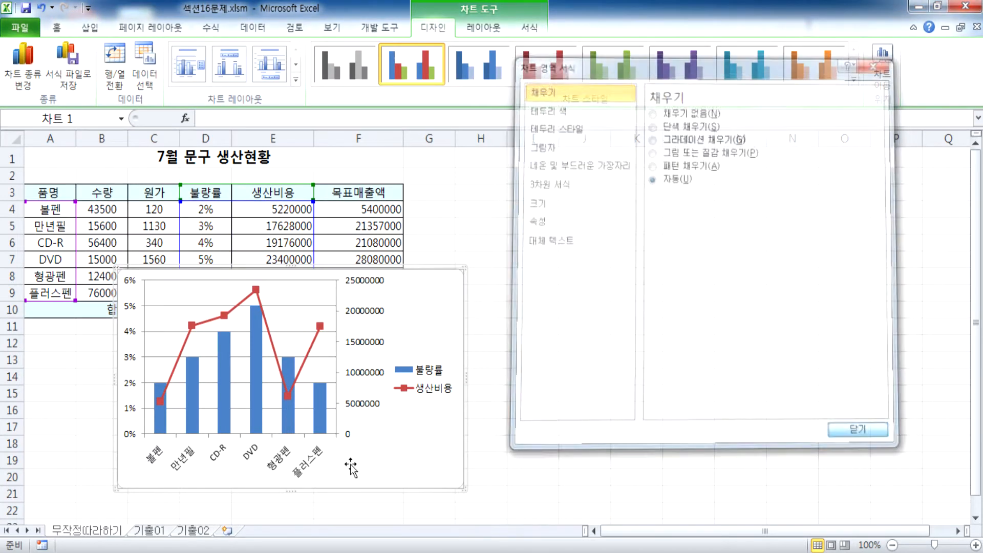
# Move the chart below the table to start at cell A13 and resize it to fill A13:F27.
pyautogui.moveTo(446, 275); pyautogui.dragTo(506, 343)
pyautogui.moveTo(197, 334); pyautogui.dragTo(167, 345)
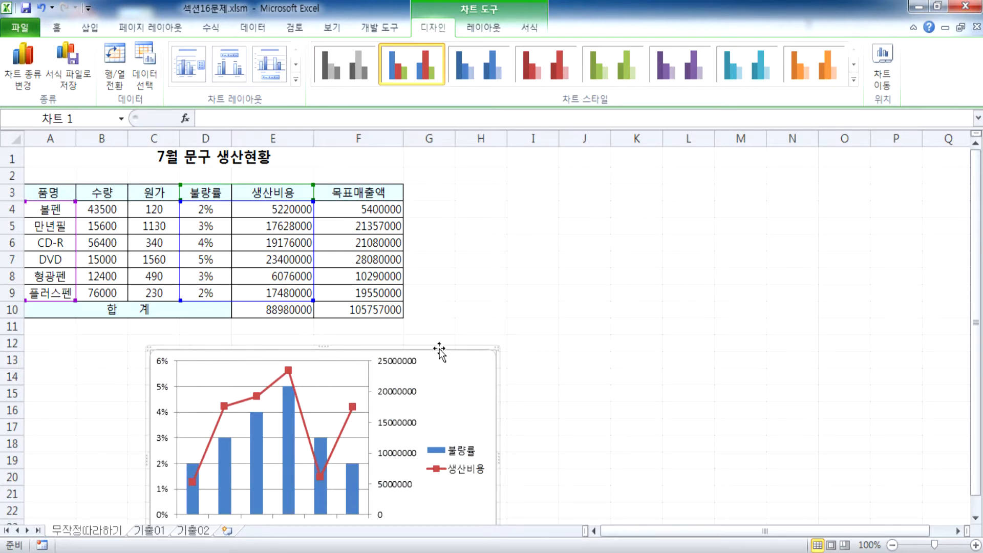
pyautogui.moveTo(439, 348); pyautogui.dragTo(415, 347)
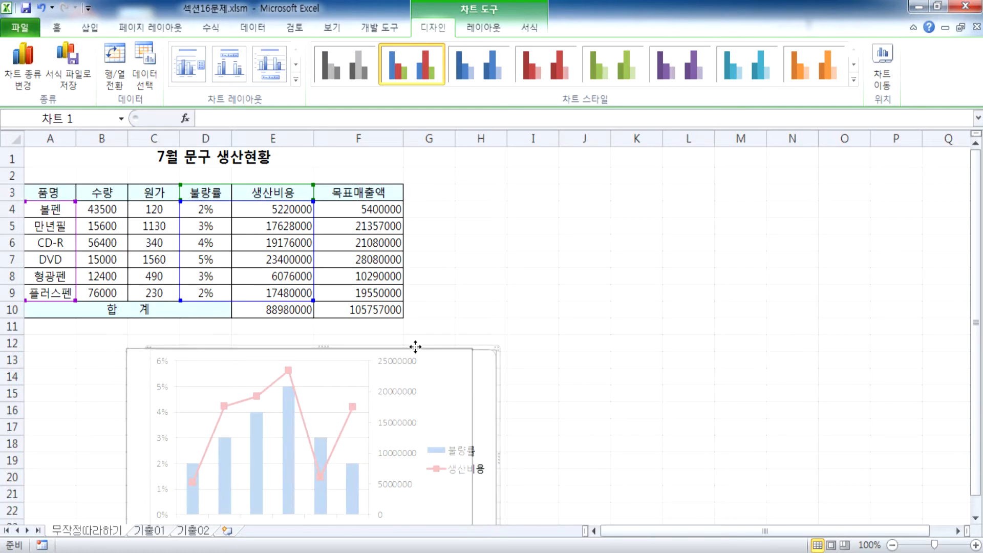
pyautogui.moveTo(415, 347); pyautogui.dragTo(325, 355)
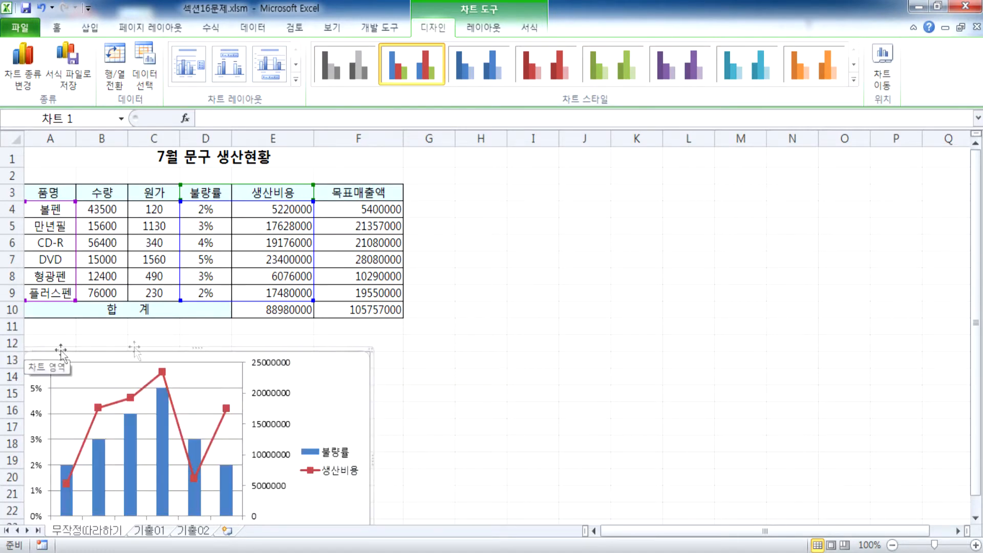
pyautogui.scroll(-3, 33, 351)
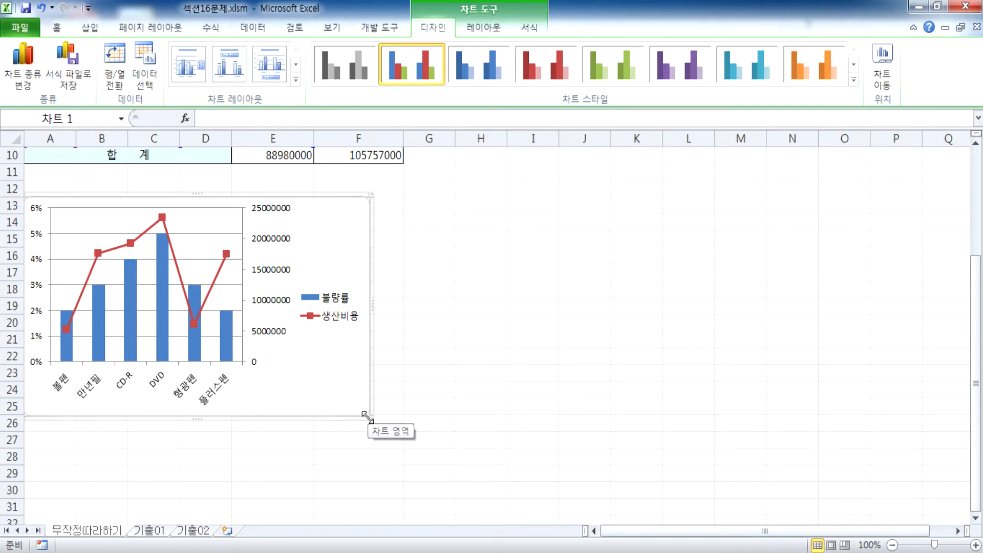
pyautogui.moveTo(368, 415); pyautogui.dragTo(376, 439)
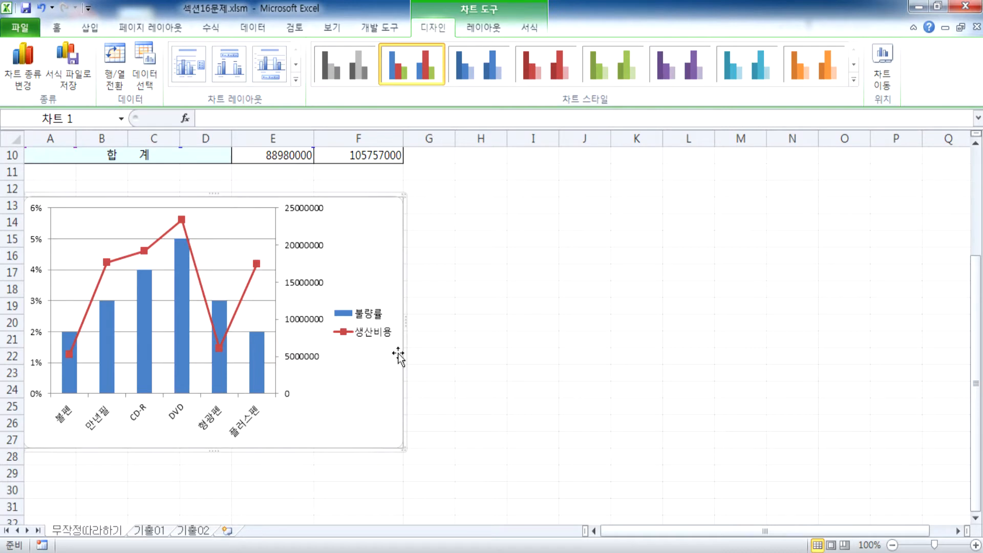
pyautogui.click(497, 371)
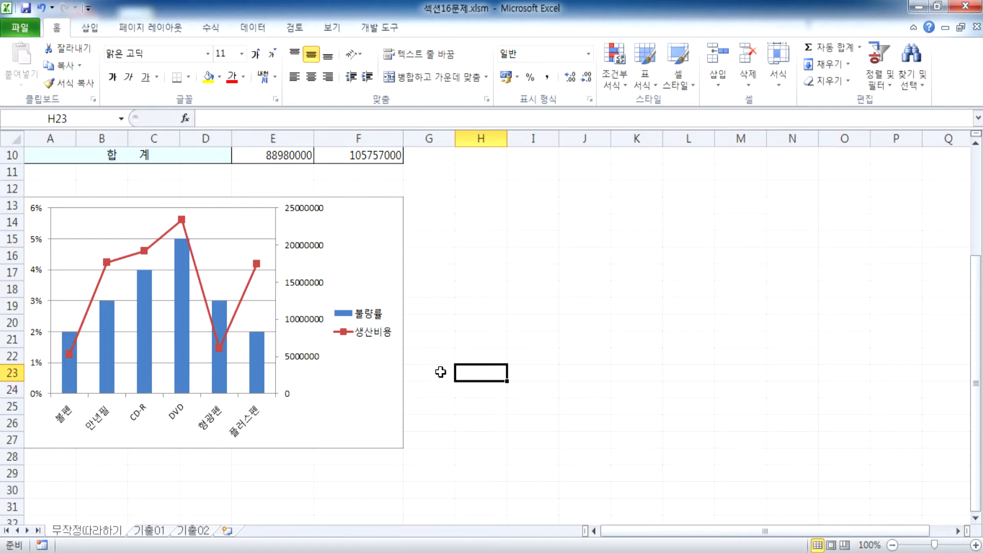
# Add a chart title above the combination chart and remove it again.
pyautogui.click(361, 245)
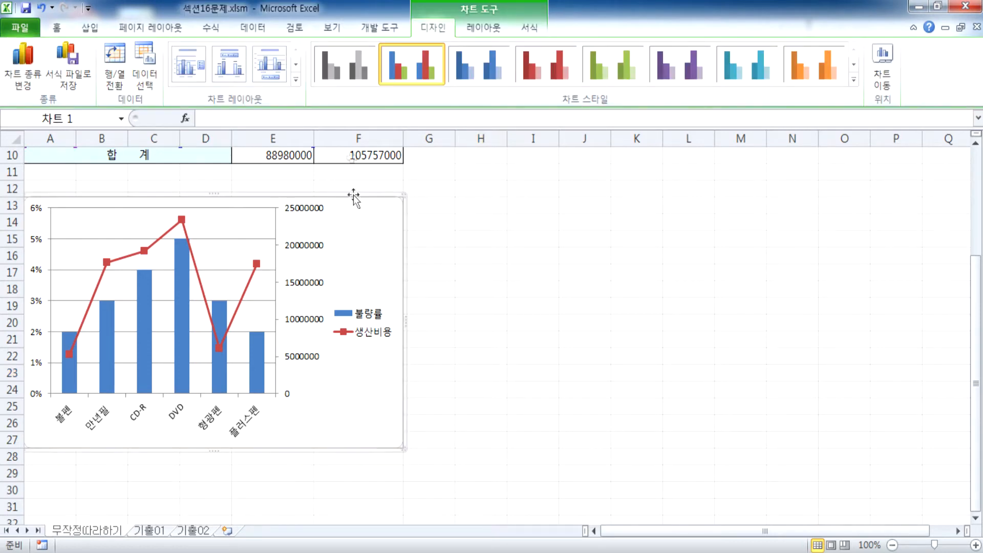
pyautogui.click(476, 34)
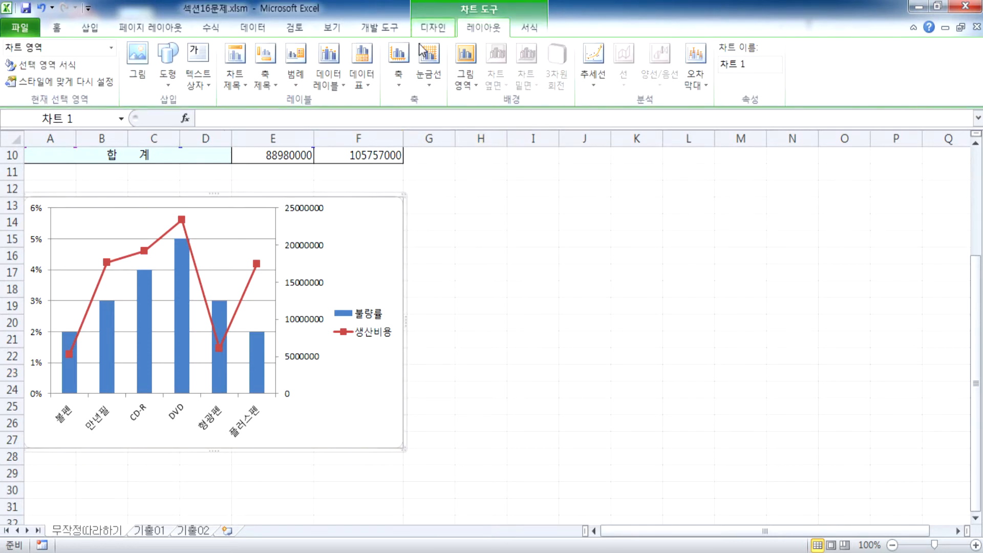
pyautogui.click(233, 85)
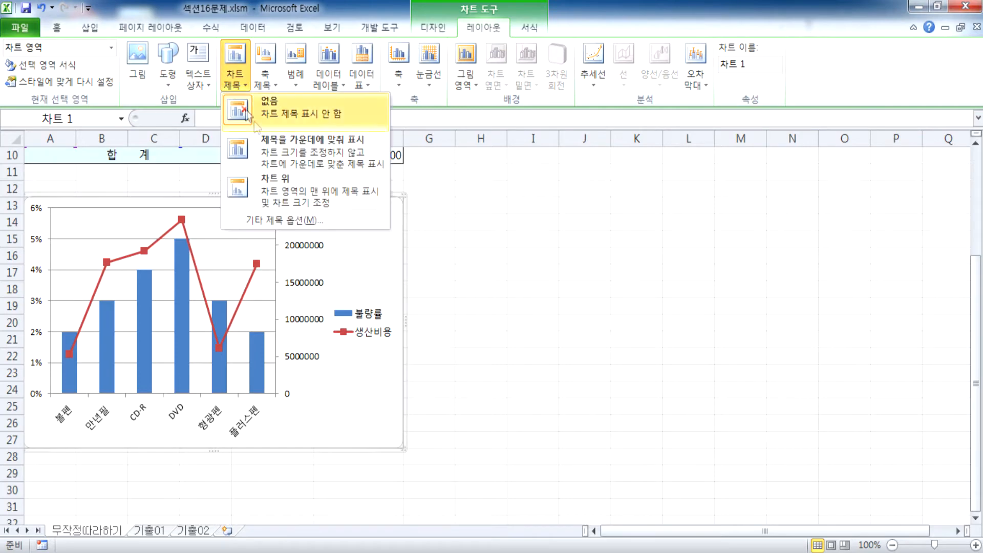
pyautogui.click(278, 184)
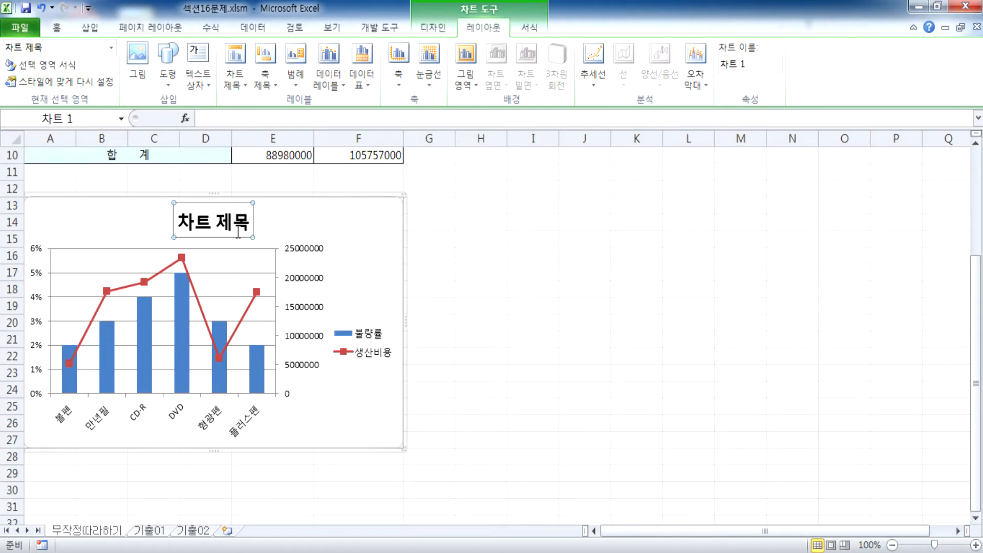
pyautogui.click(246, 86)
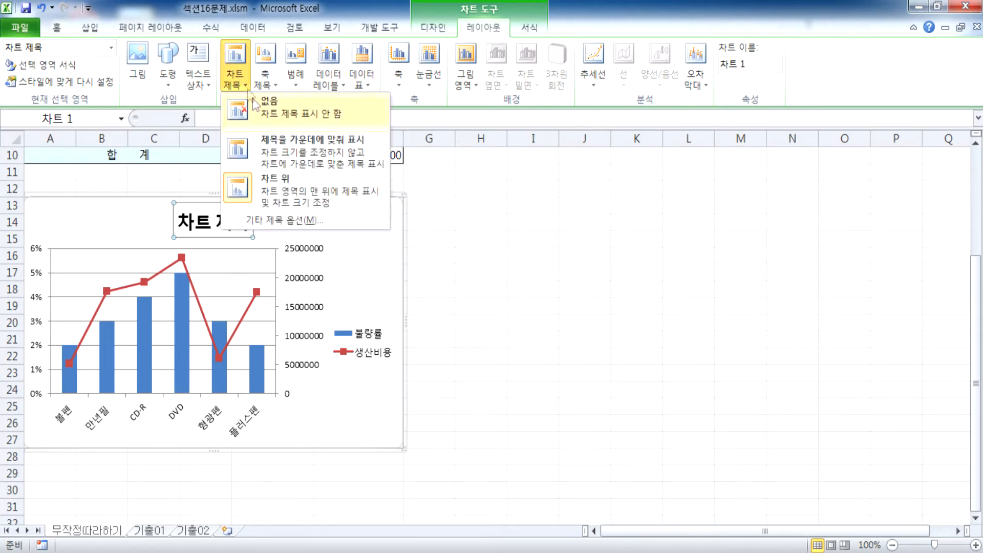
pyautogui.click(256, 103)
# Add a chart title above the chart, try the centered overlay placement, and set it back to above the chart.
pyautogui.click(241, 82)
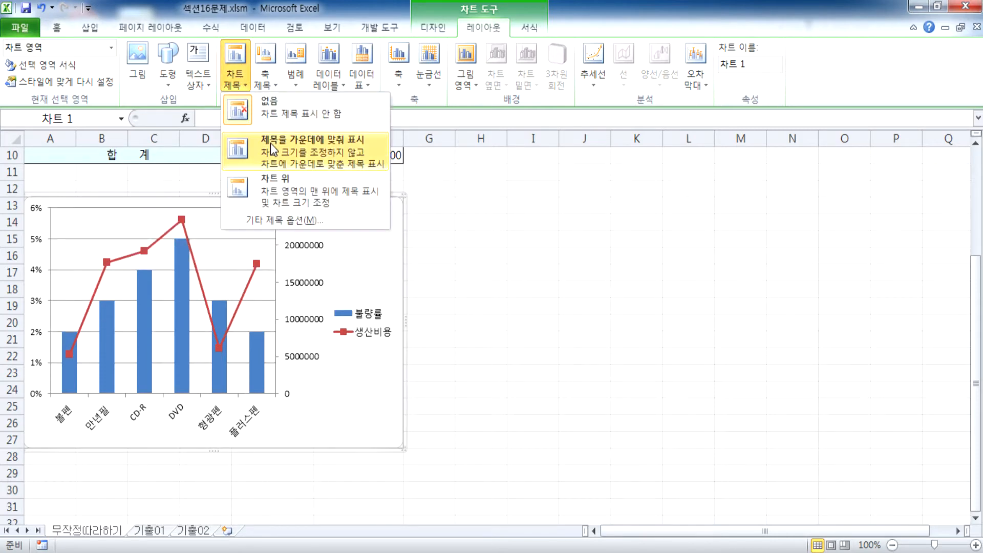
pyautogui.click(273, 189)
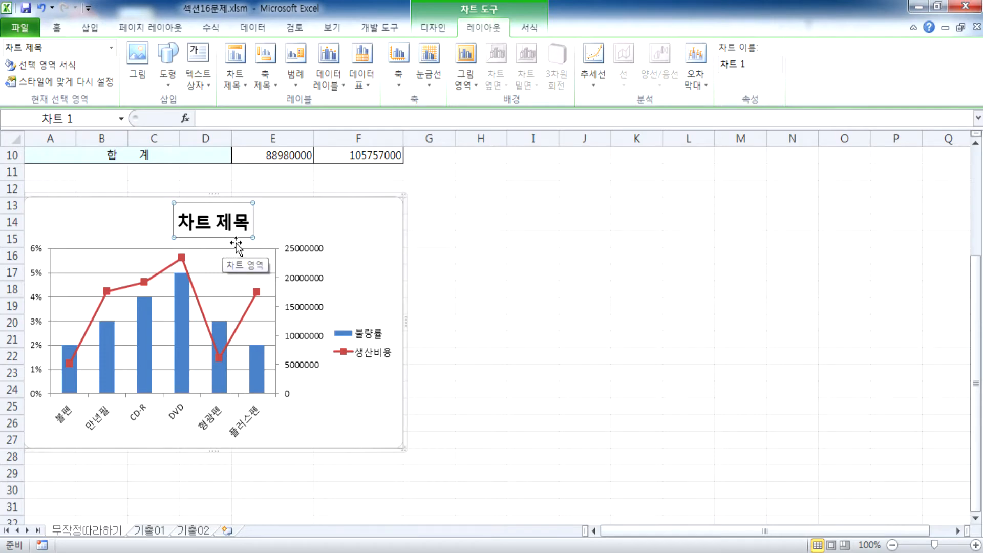
pyautogui.click(239, 80)
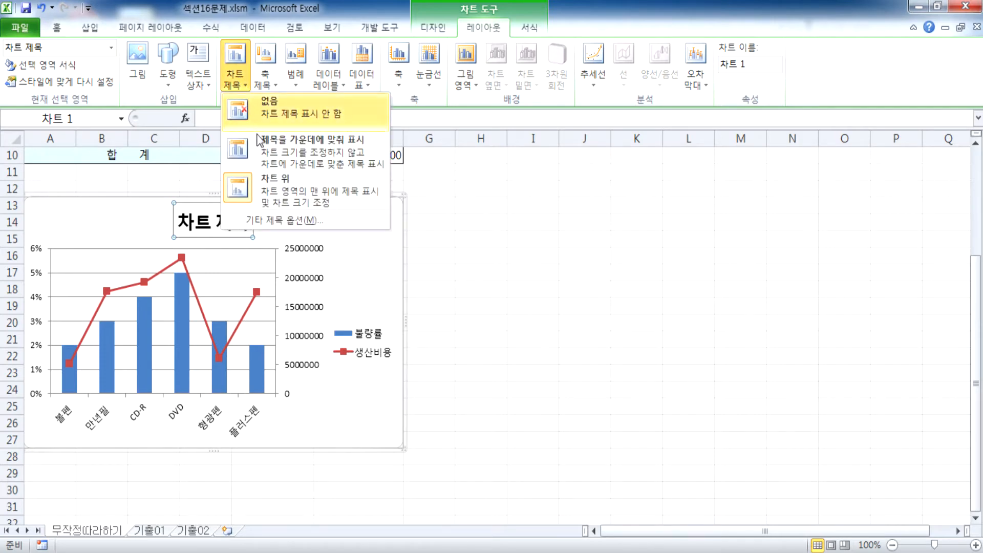
pyautogui.click(261, 146)
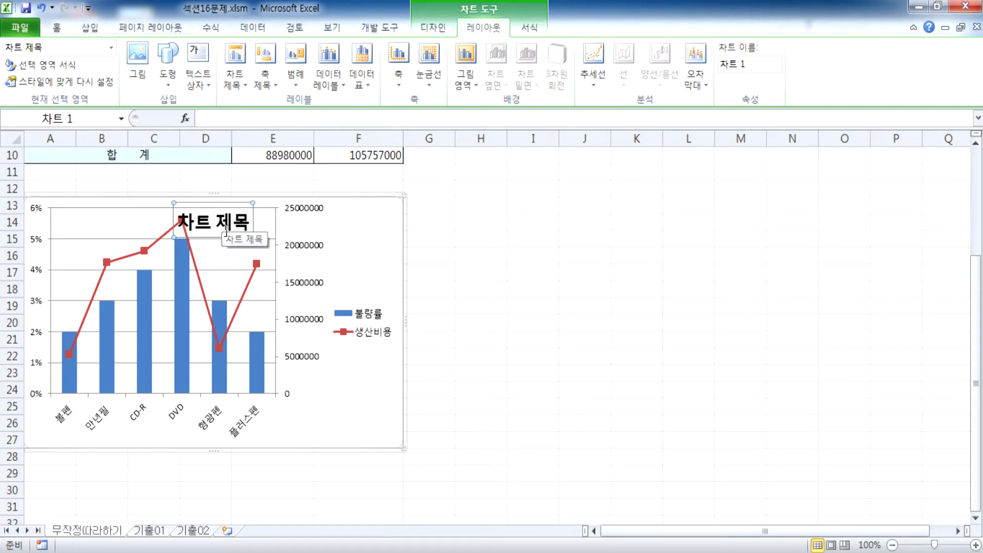
pyautogui.click(235, 77)
pyautogui.click(266, 196)
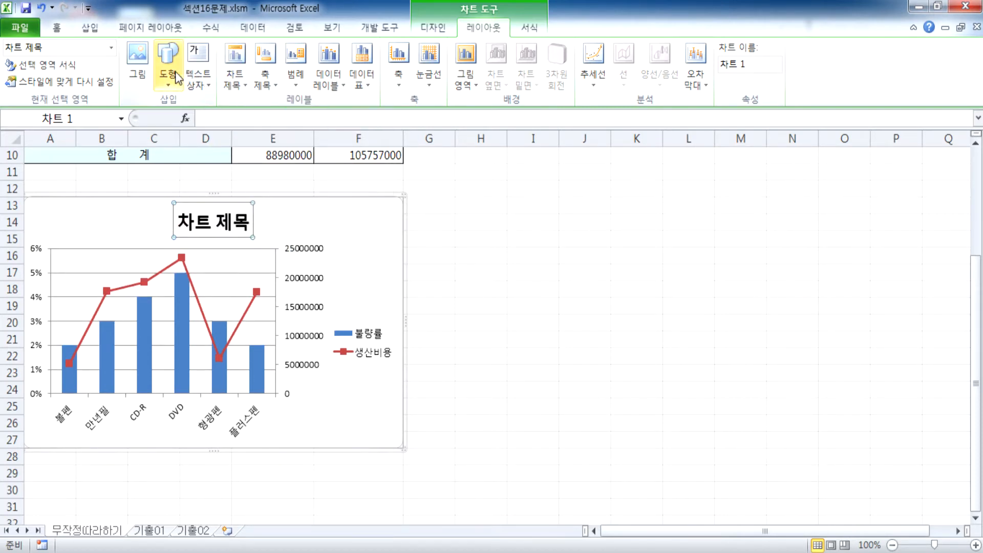
# Try the second preset chart layout and 레이아웃 1, and check the axis setting of the 생산비용 series.
pyautogui.click(432, 27)
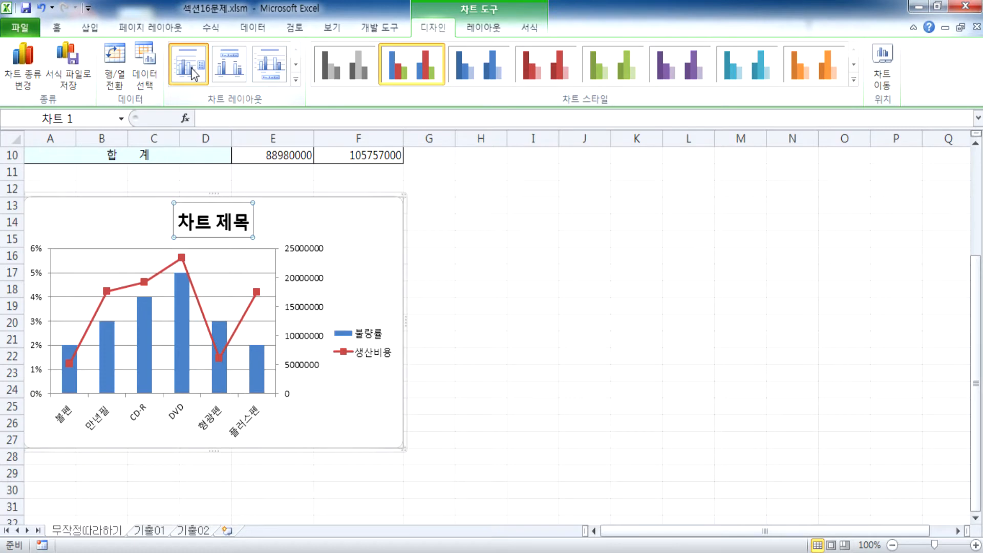
pyautogui.click(223, 72)
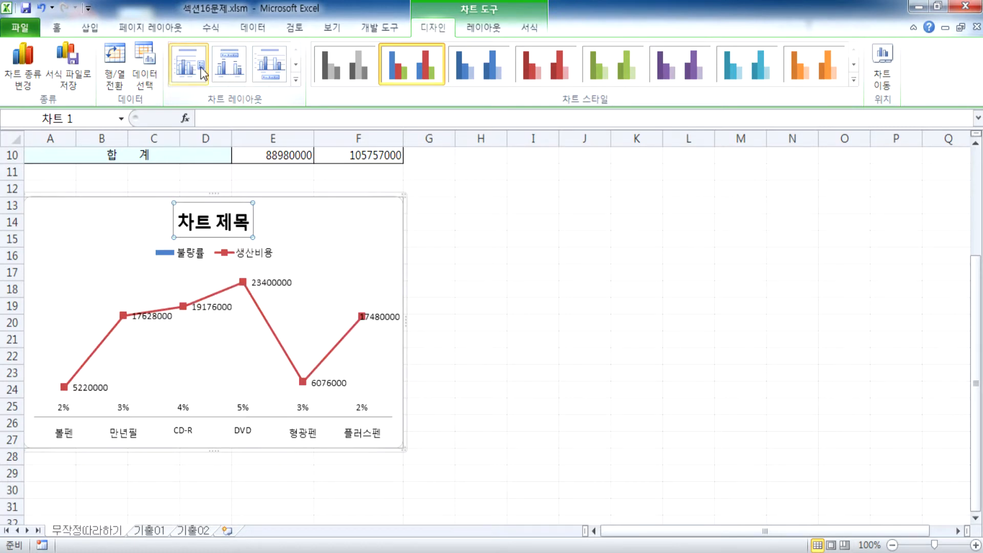
pyautogui.click(200, 71)
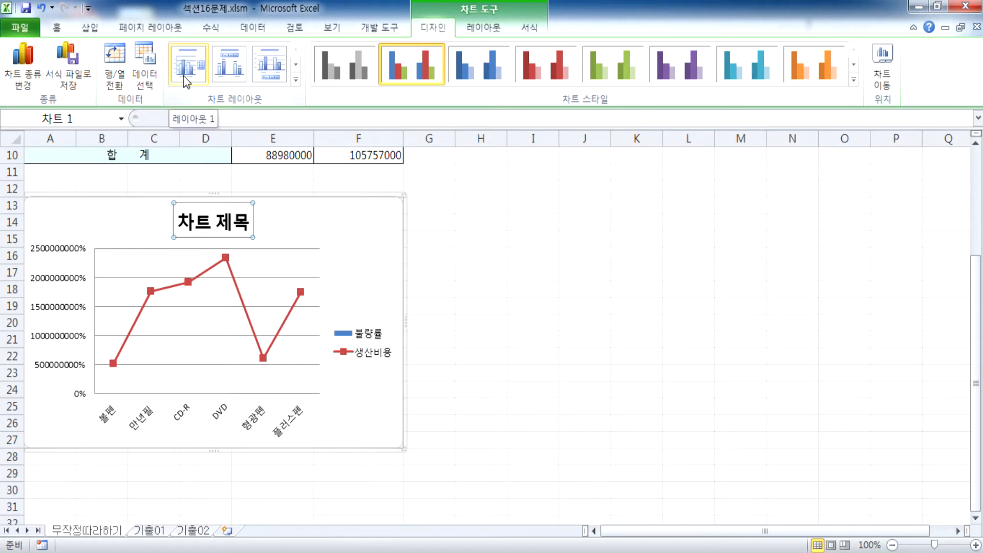
pyautogui.doubleClick(241, 308)
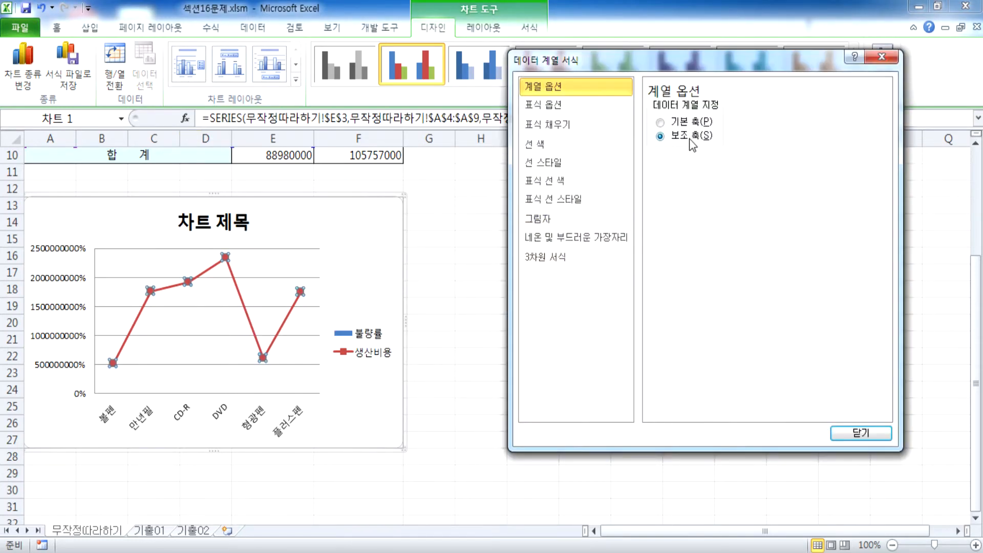
pyautogui.click(850, 433)
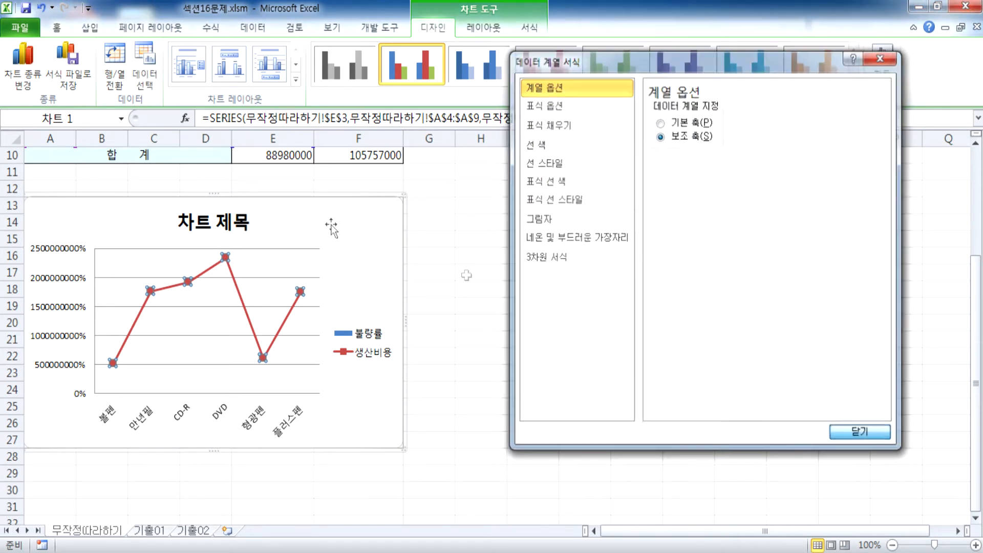
# Undo the last two chart layout changes.
pyautogui.click(41, 7)
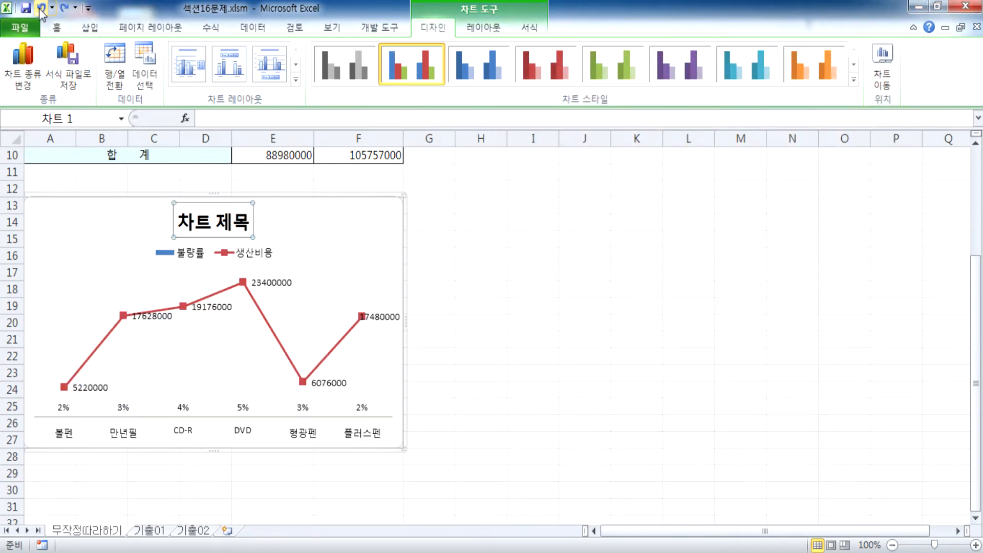
pyautogui.click(40, 8)
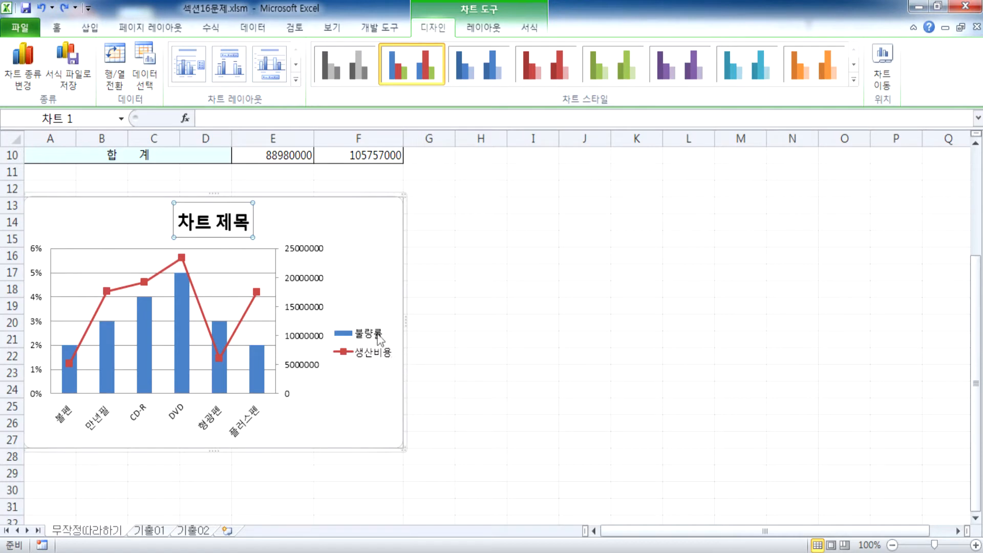
pyautogui.click(356, 259)
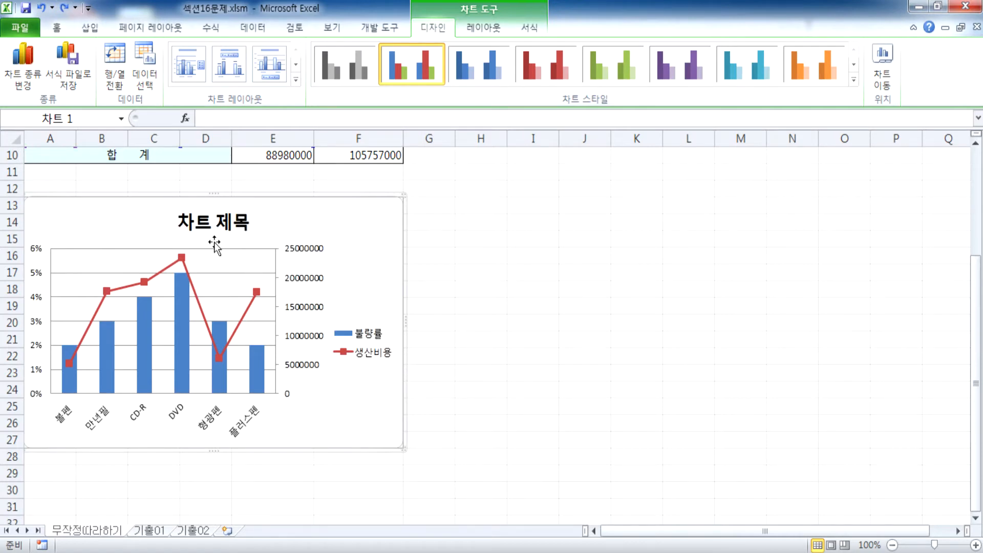
pyautogui.click(190, 75)
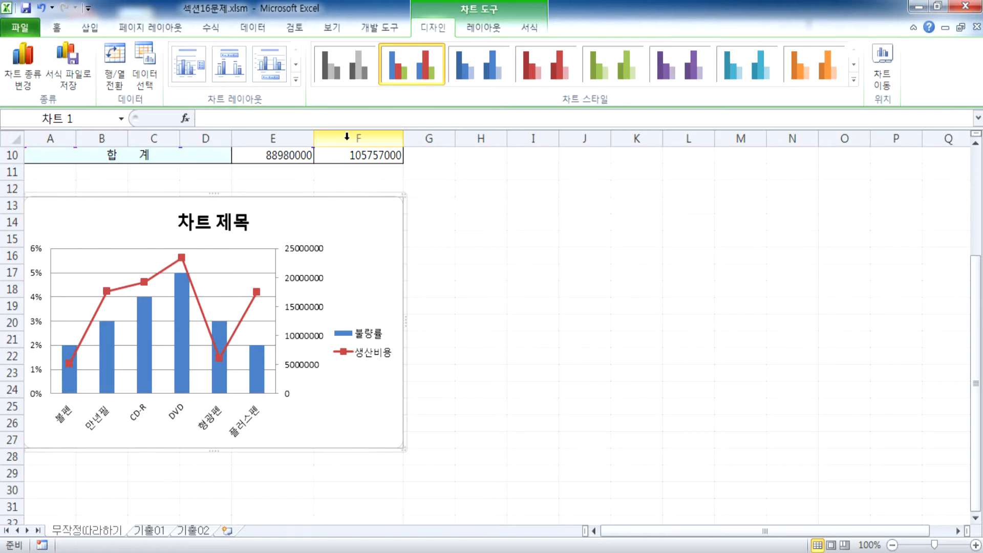
# Remove the chart title by setting the title display to 없음.
pyautogui.click(484, 27)
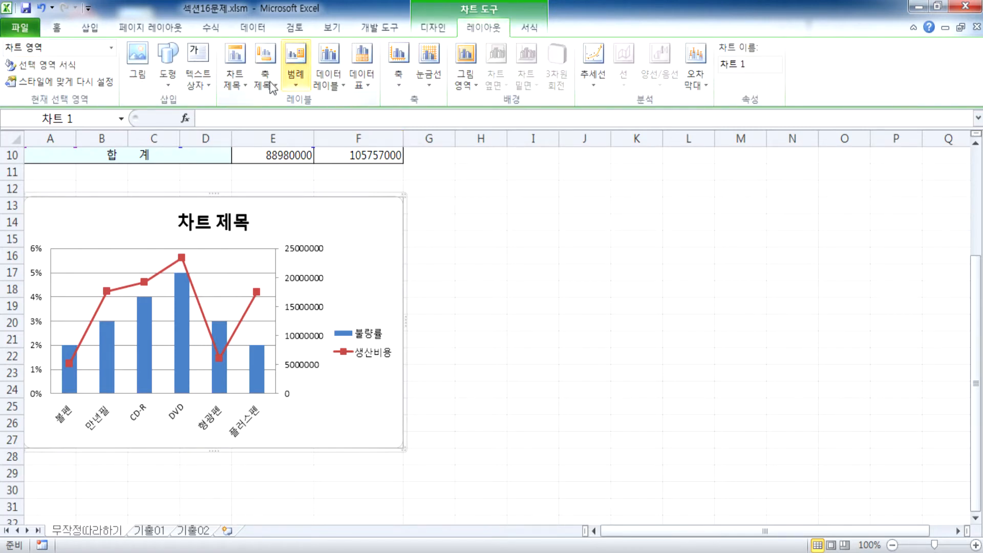
pyautogui.click(238, 91)
pyautogui.click(254, 109)
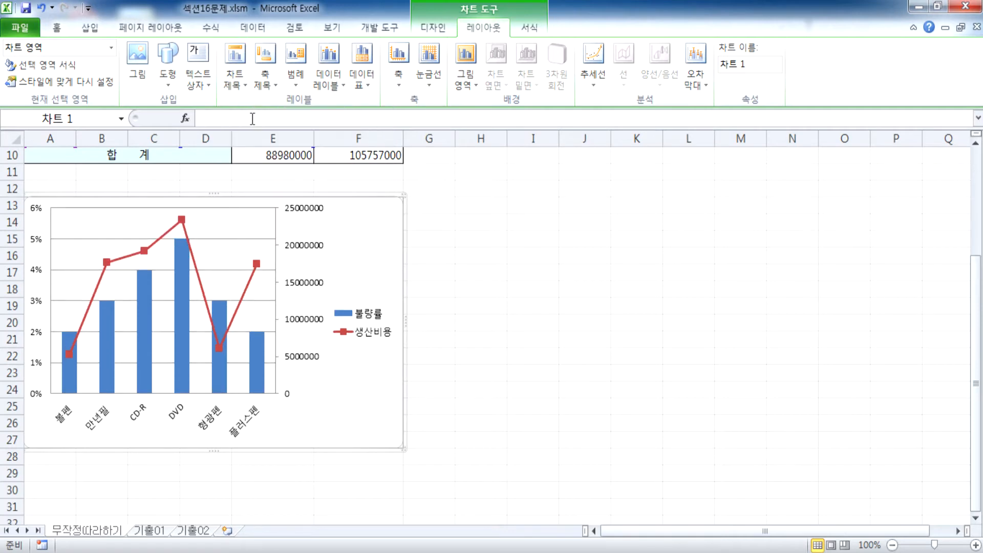
# Add a chart title above the chart.
pyautogui.click(228, 78)
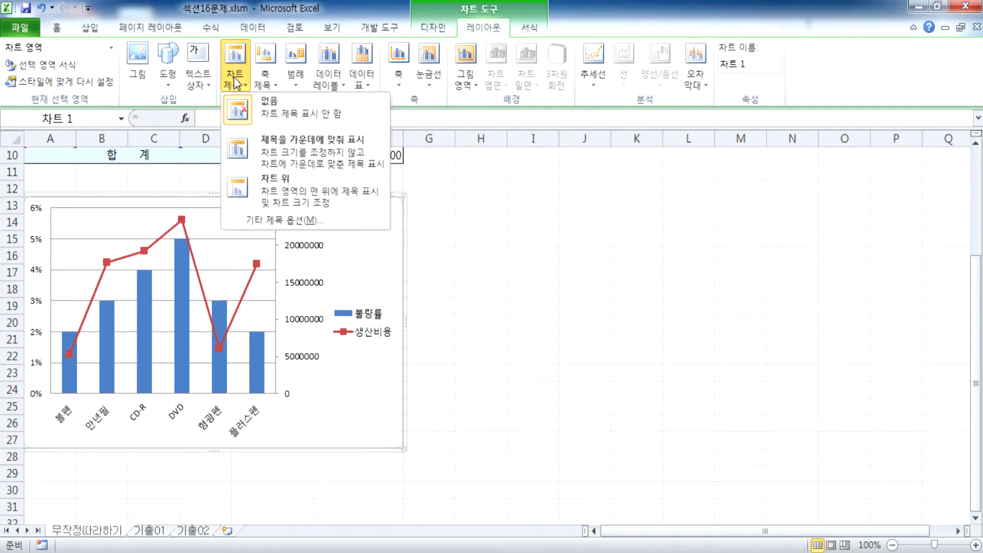
pyautogui.click(276, 191)
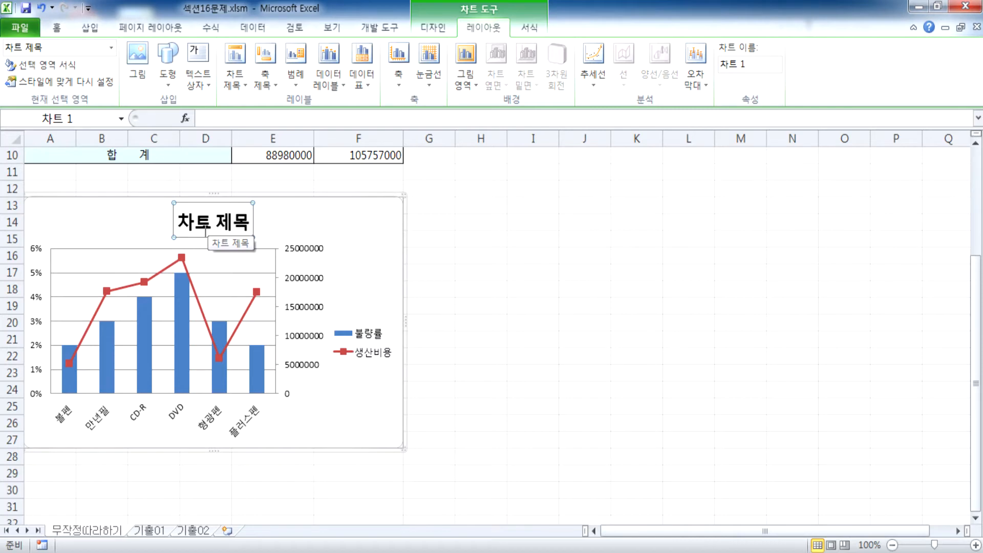
pyautogui.moveTo(221, 320)
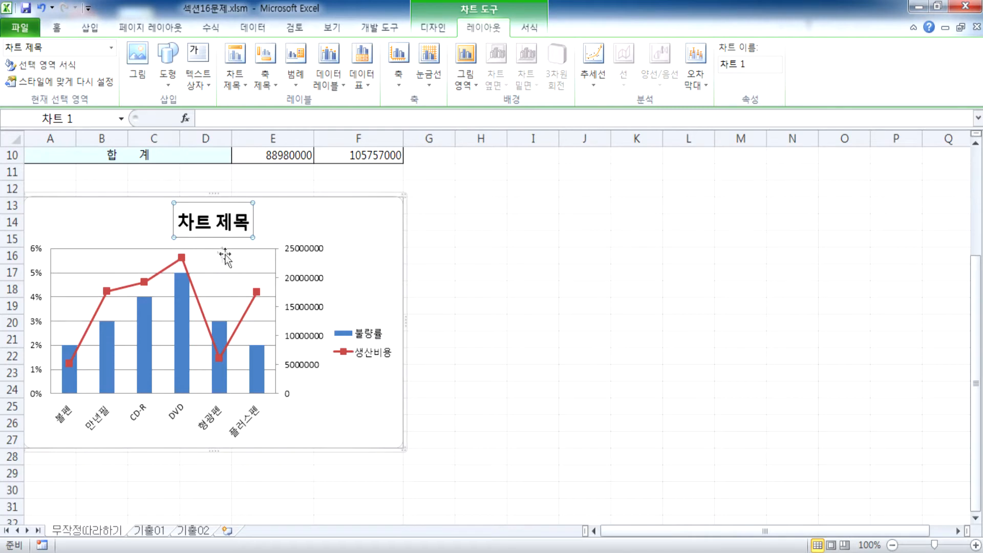
pyautogui.click(361, 236)
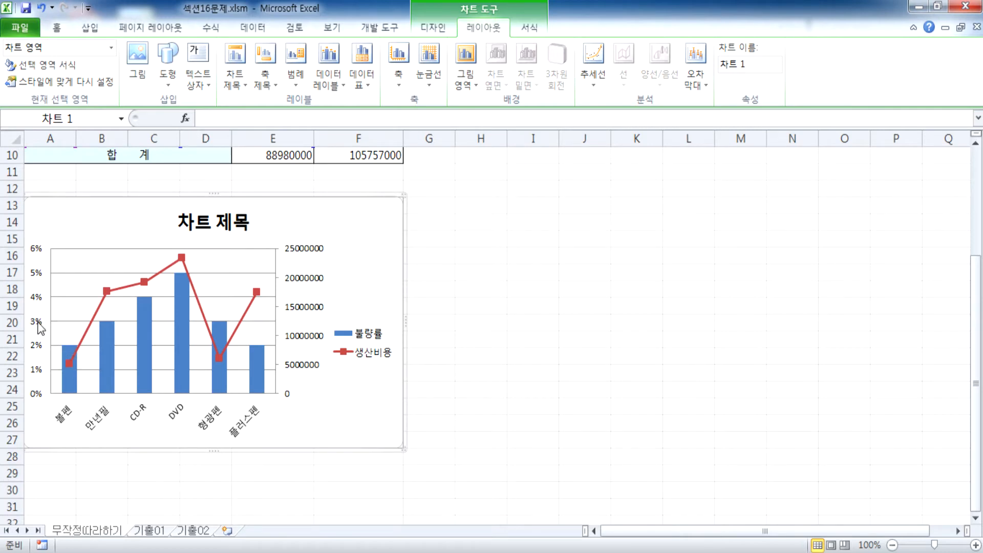
# Add vertical-text titles (세로 제목) to both the primary and the secondary vertical axes of the chart.
pyautogui.click(266, 81)
pyautogui.moveTo(361, 122)
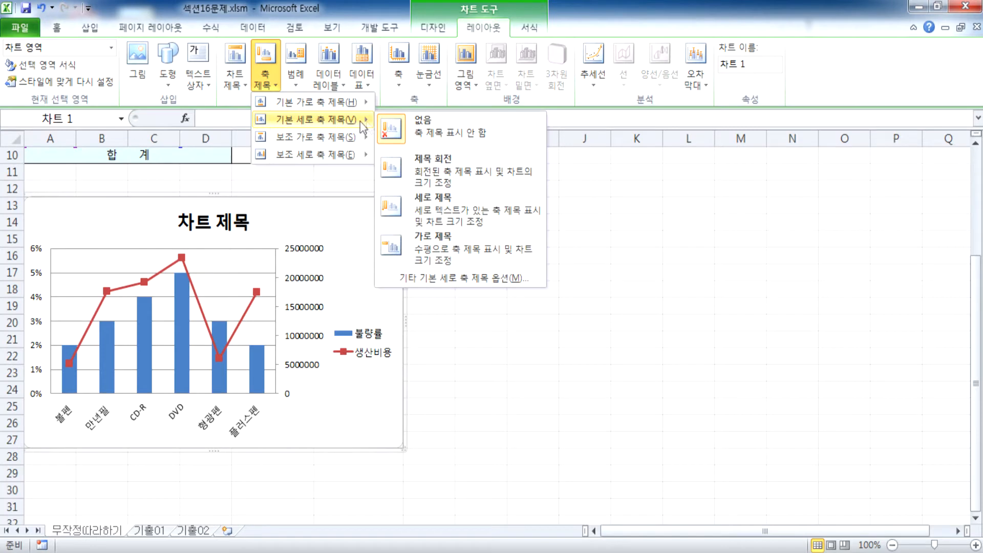
pyautogui.click(426, 205)
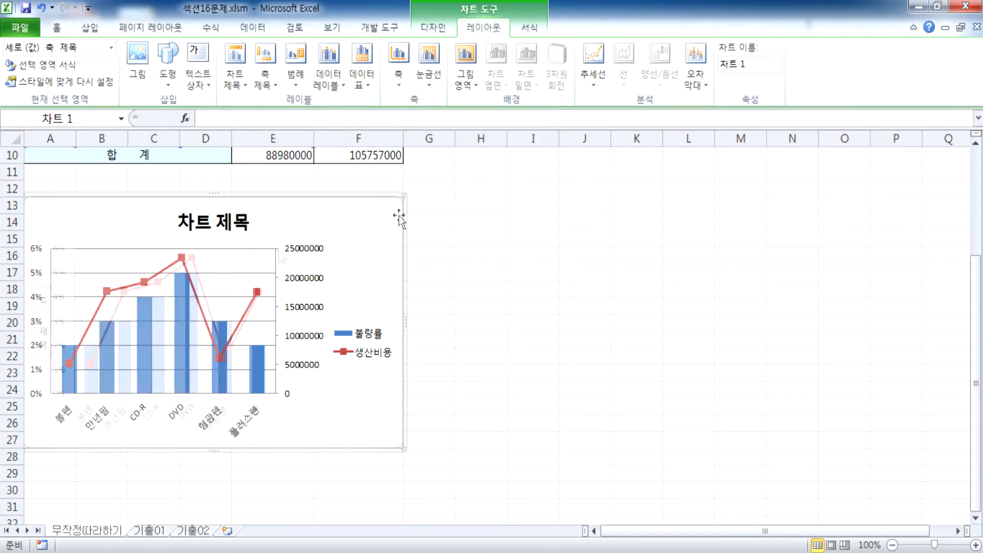
pyautogui.click(264, 80)
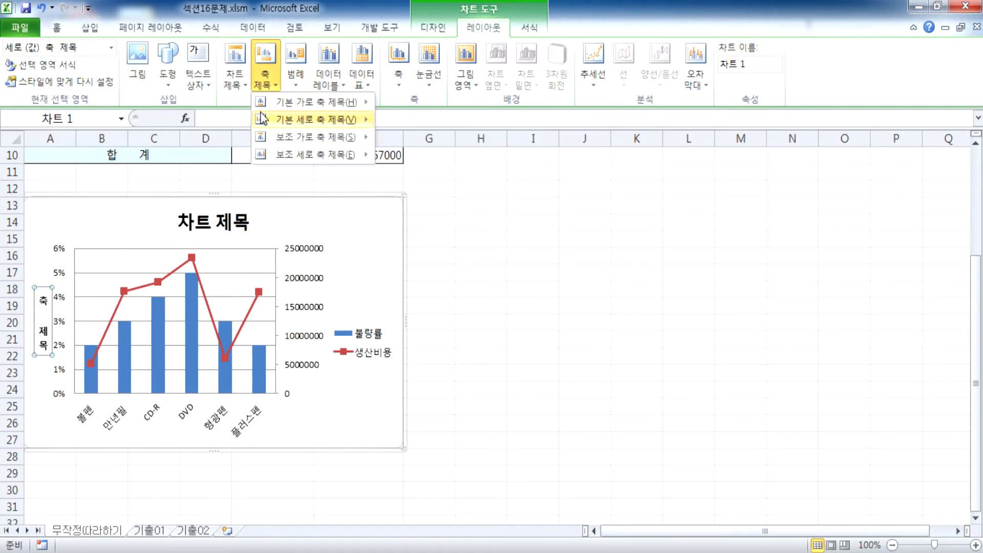
pyautogui.moveTo(287, 153)
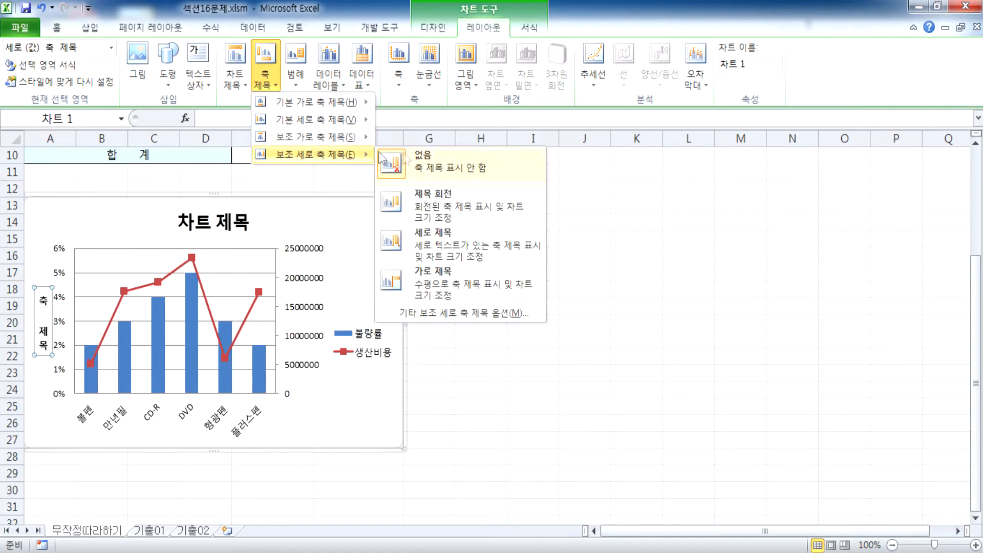
pyautogui.click(433, 238)
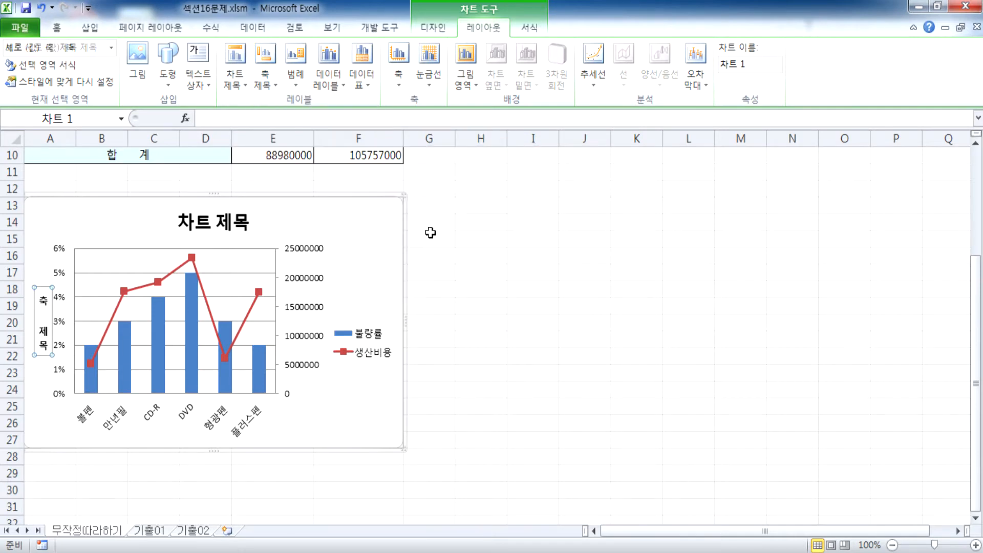
pyautogui.click(46, 325)
pyautogui.click(312, 322)
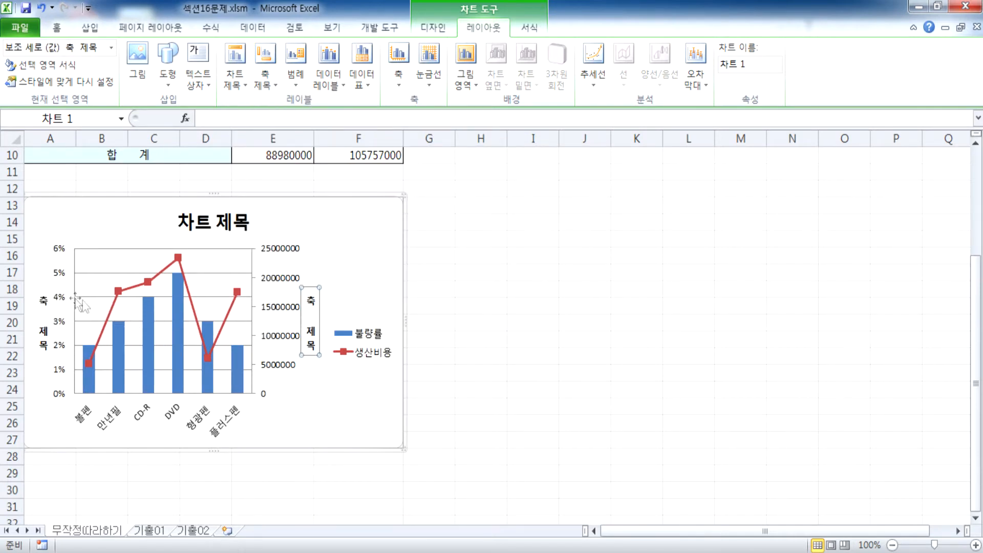
pyautogui.click(44, 301)
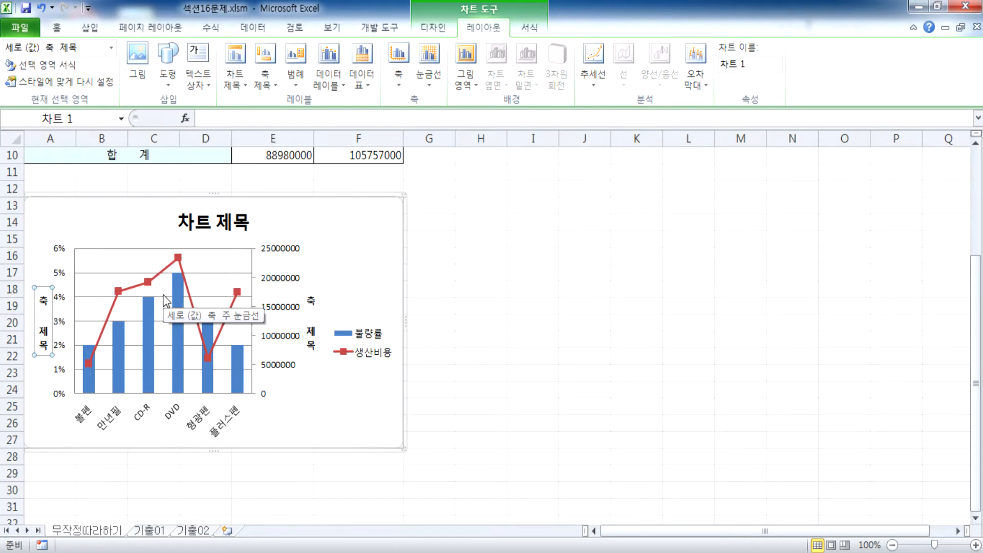
pyautogui.click(361, 212)
pyautogui.click(230, 229)
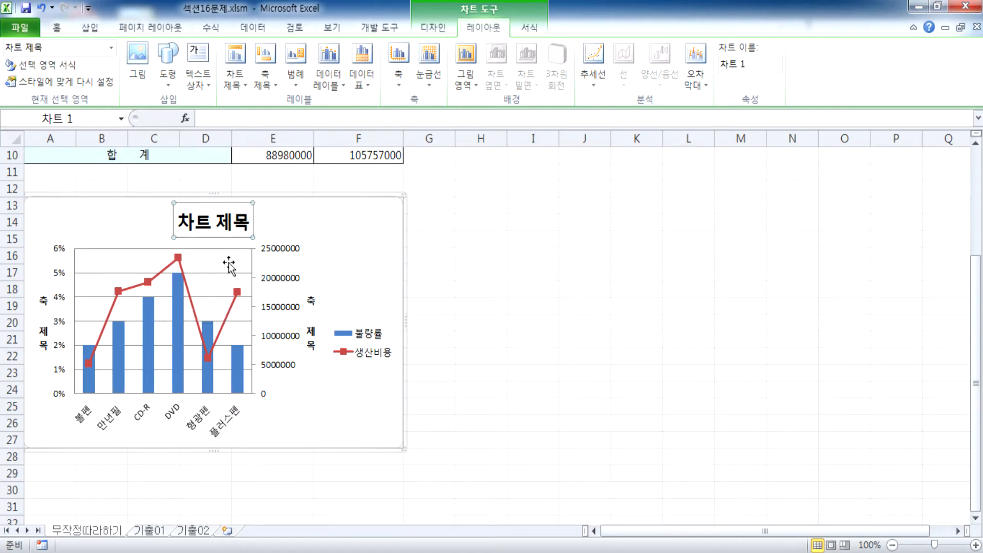
pyautogui.click(43, 299)
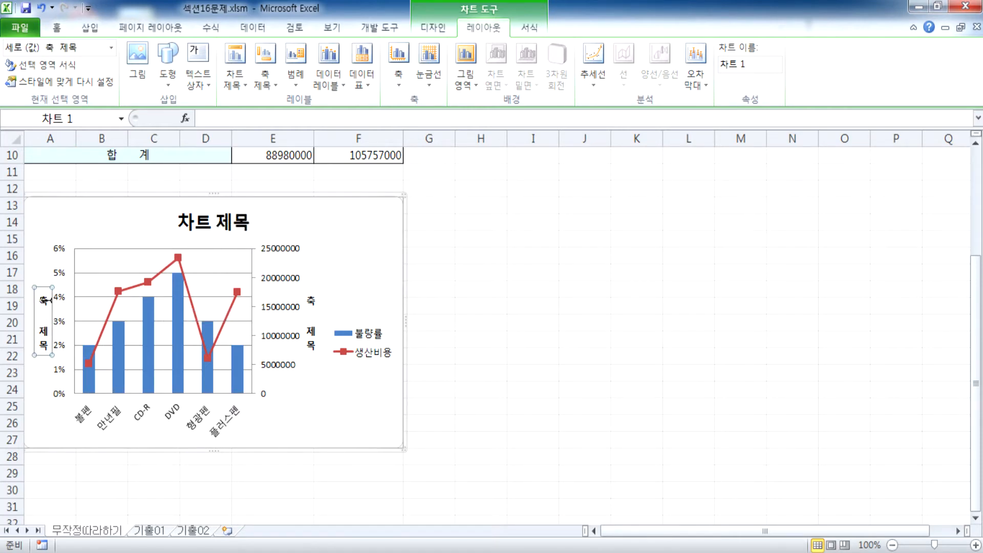
pyautogui.click(313, 302)
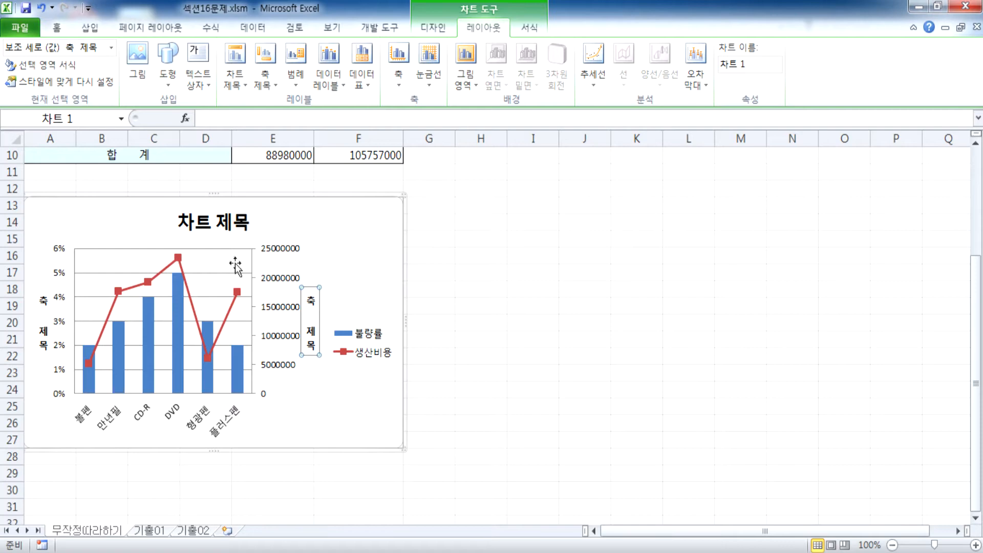
pyautogui.click(220, 231)
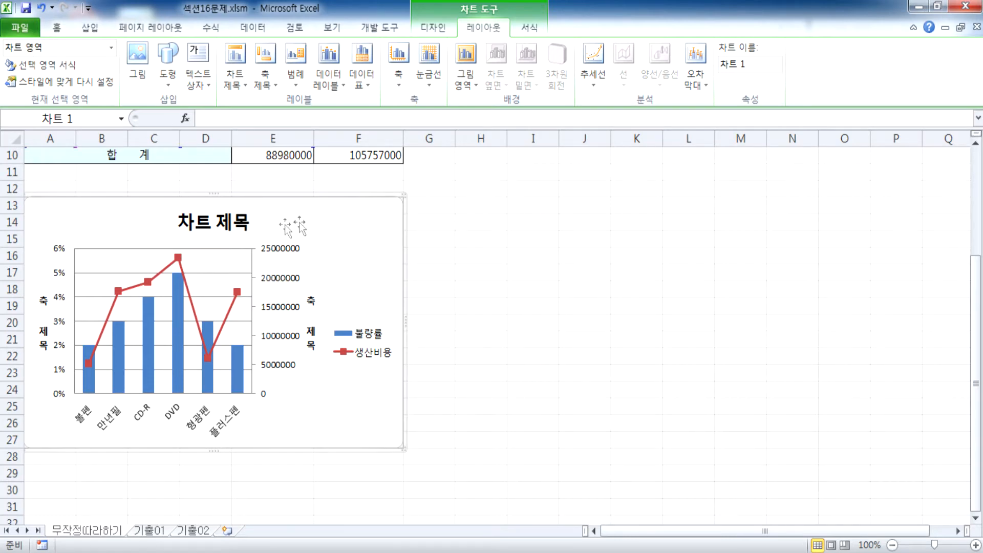
pyautogui.click(43, 308)
# Set the chart title's font to 굴림 and its size to 14.
pyautogui.click(197, 224)
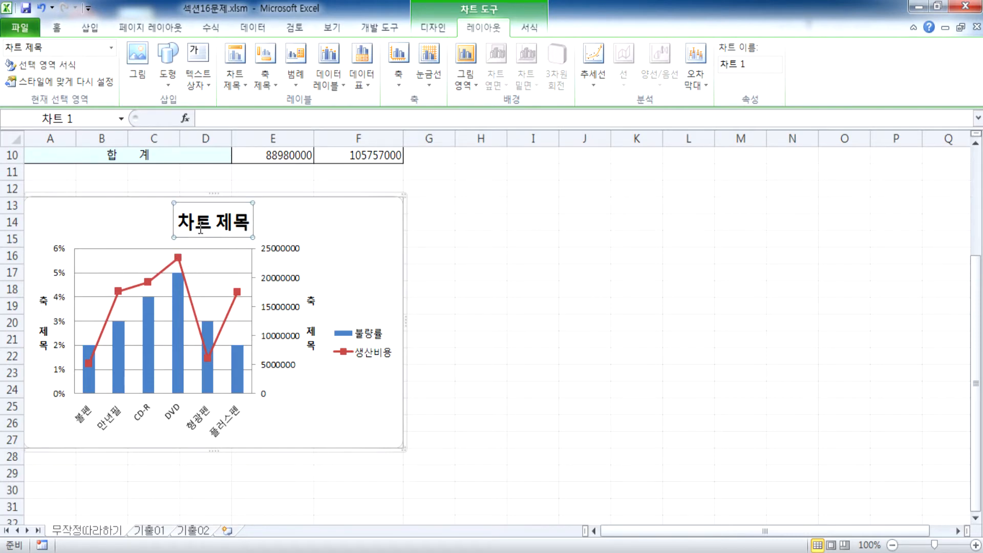
pyautogui.click(57, 27)
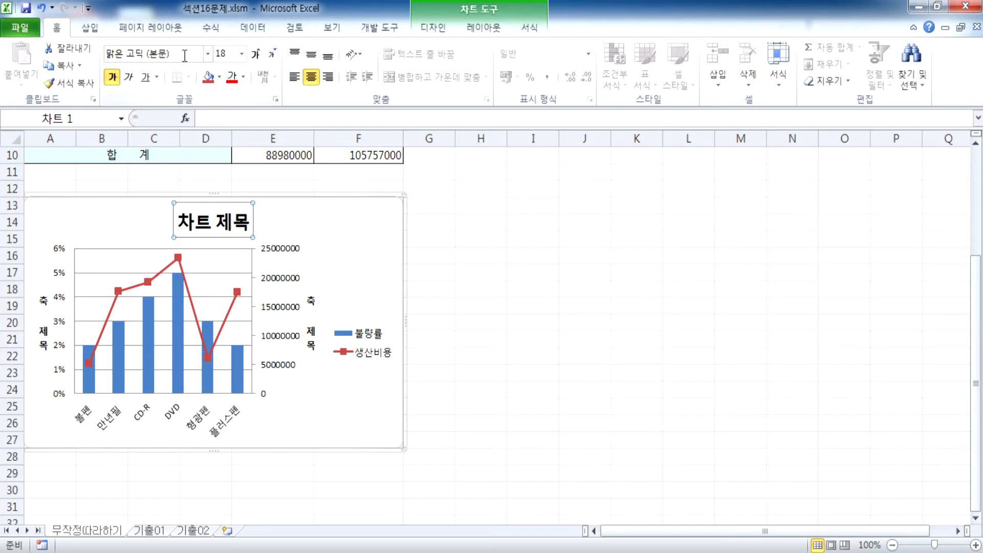
pyautogui.click(160, 55)
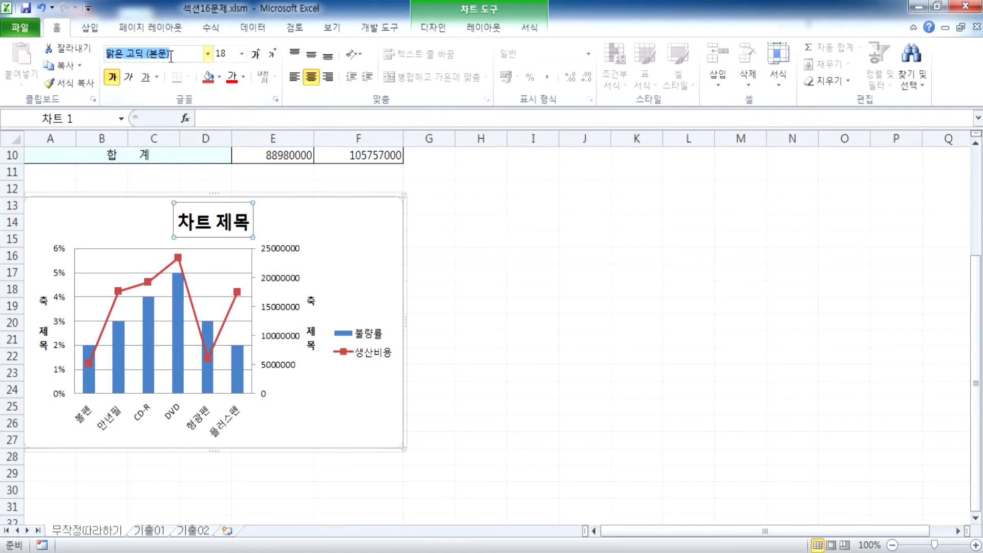
pyautogui.click(208, 54)
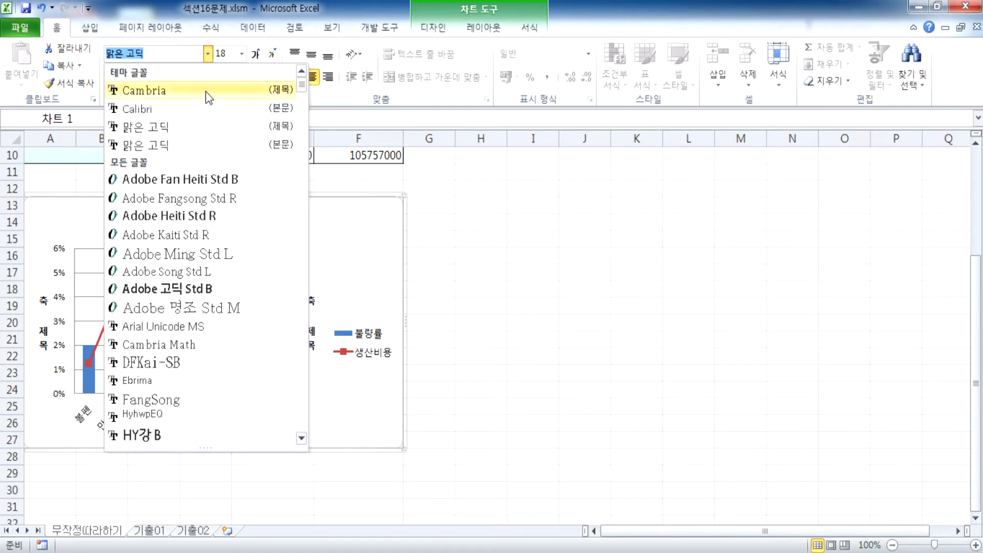
pyautogui.scroll(-8, 213, 205)
pyautogui.scroll(-20, 215, 238)
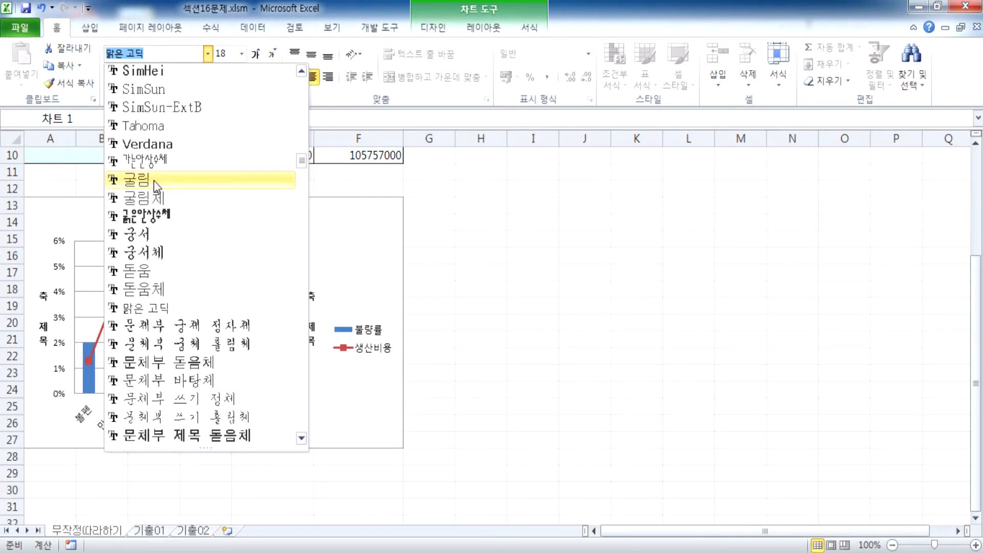
pyautogui.click(154, 180)
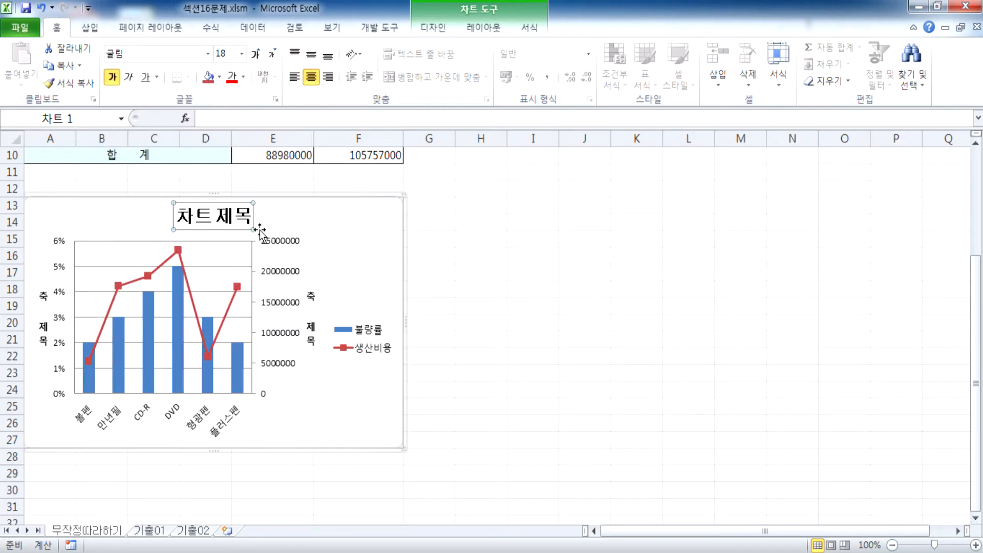
pyautogui.click(270, 56)
pyautogui.click(270, 56)
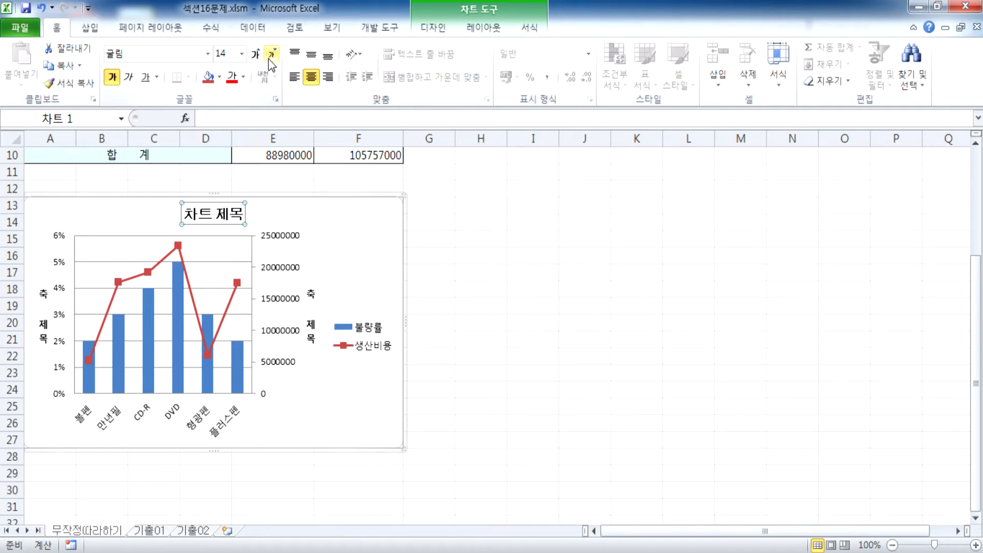
# Try the chart title without bold, then restore its bold formatting.
pyautogui.click(111, 79)
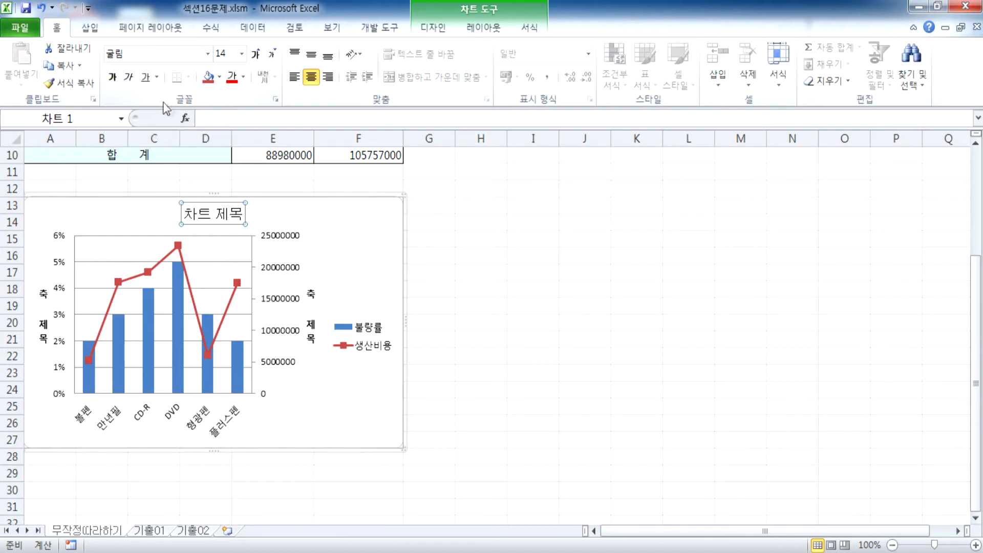
pyautogui.click(111, 77)
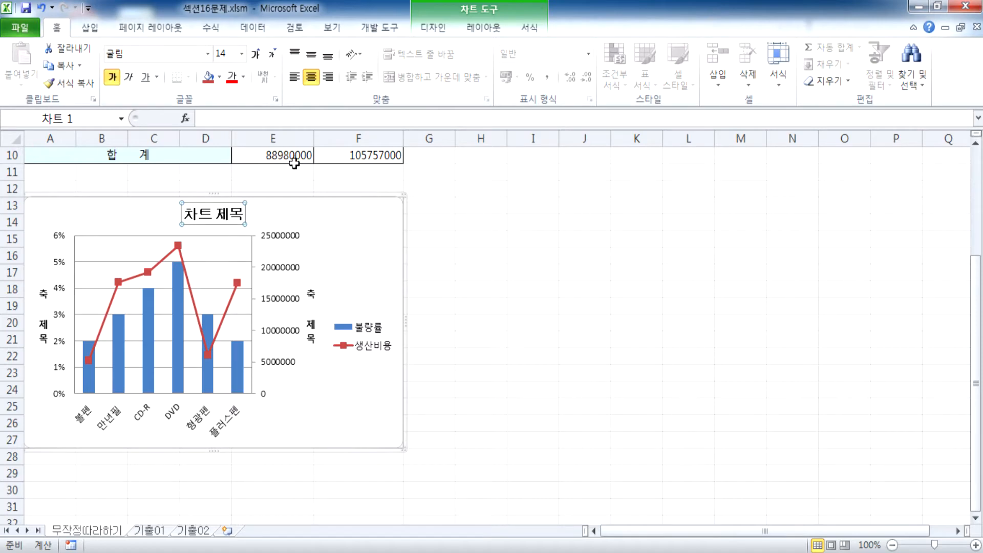
pyautogui.click(116, 78)
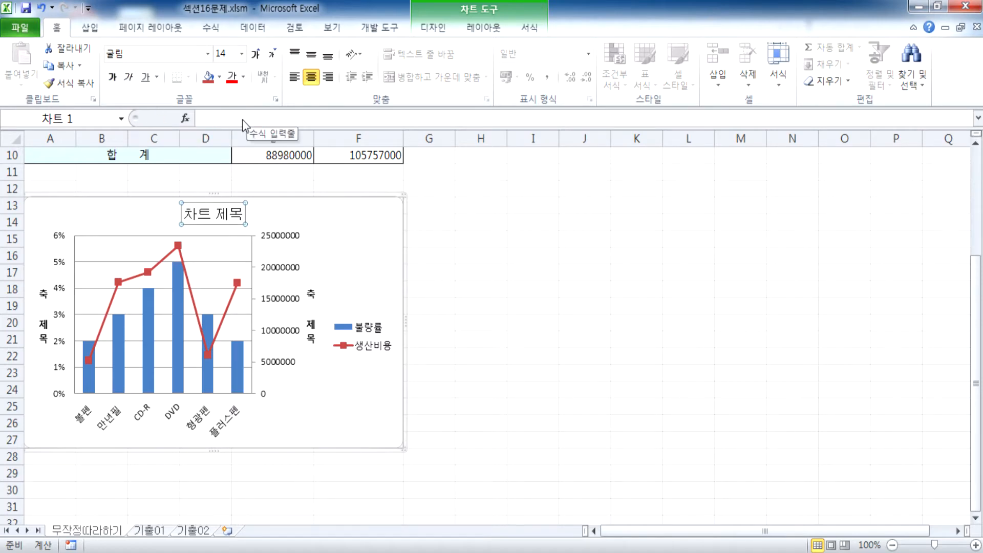
pyautogui.click(113, 76)
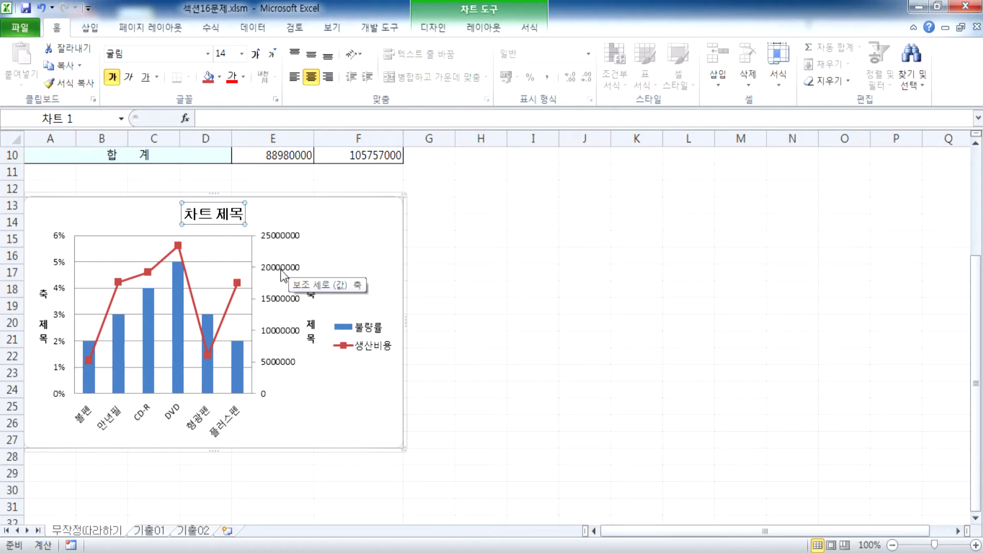
# Format the secondary vertical axis labels with the 숫자 category, using 0 decimal places and the thousands separator.
pyautogui.doubleClick(282, 274)
pyautogui.moveTo(619, 69); pyautogui.dragTo(555, 69)
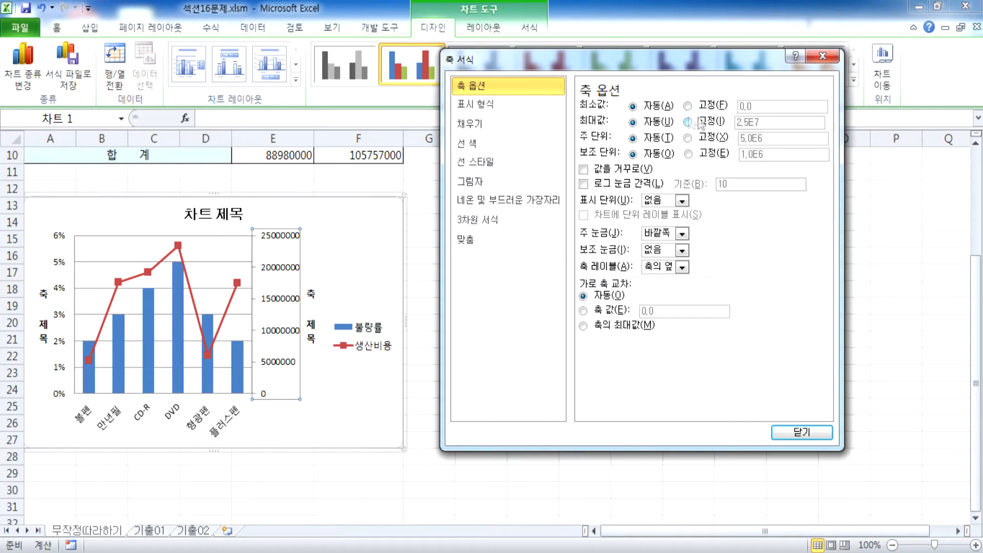
pyautogui.click(479, 106)
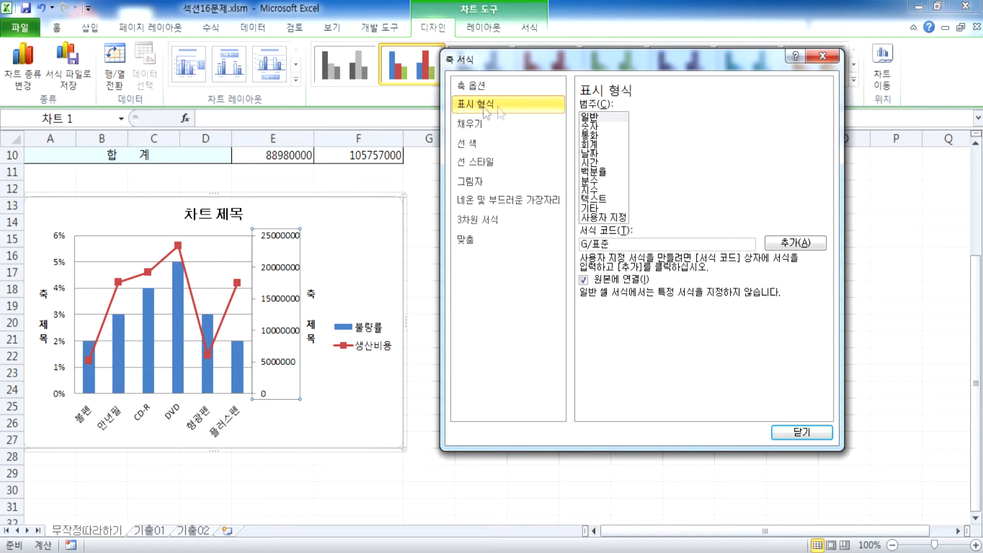
pyautogui.click(606, 127)
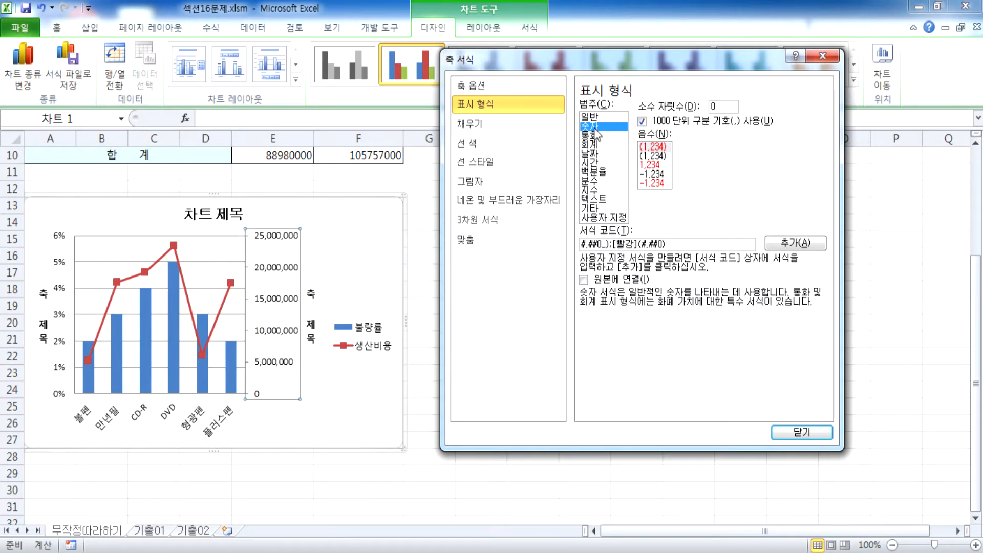
# Fix the secondary vertical axis maximum at 30000000.
pyautogui.click(473, 87)
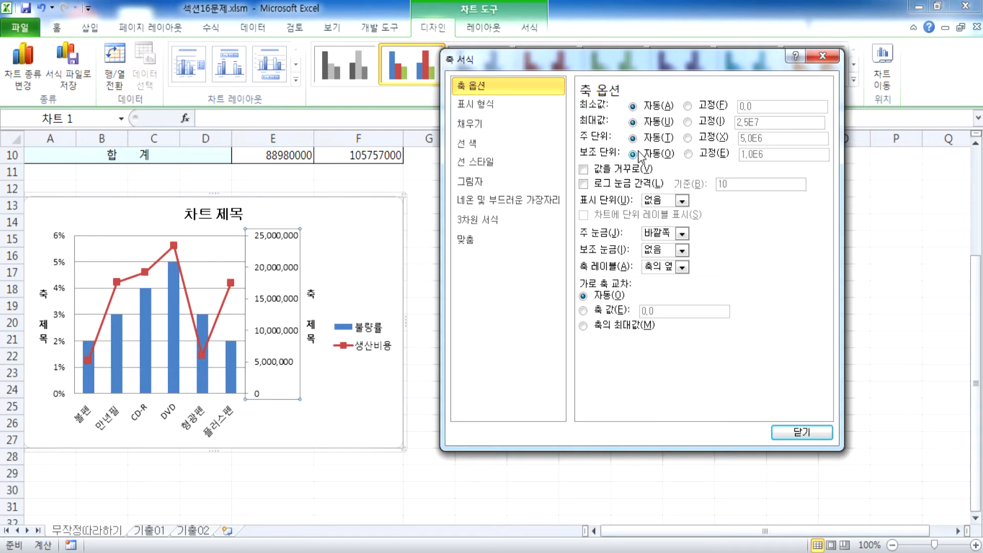
pyautogui.click(689, 122)
pyautogui.click(760, 121)
pyautogui.moveTo(759, 121); pyautogui.dragTo(727, 121)
pyautogui.write('30000000')
# Fix the secondary vertical axis major unit at 10000000, compare it with the automatic setting, and return to the fixed value.
pyautogui.click(687, 137)
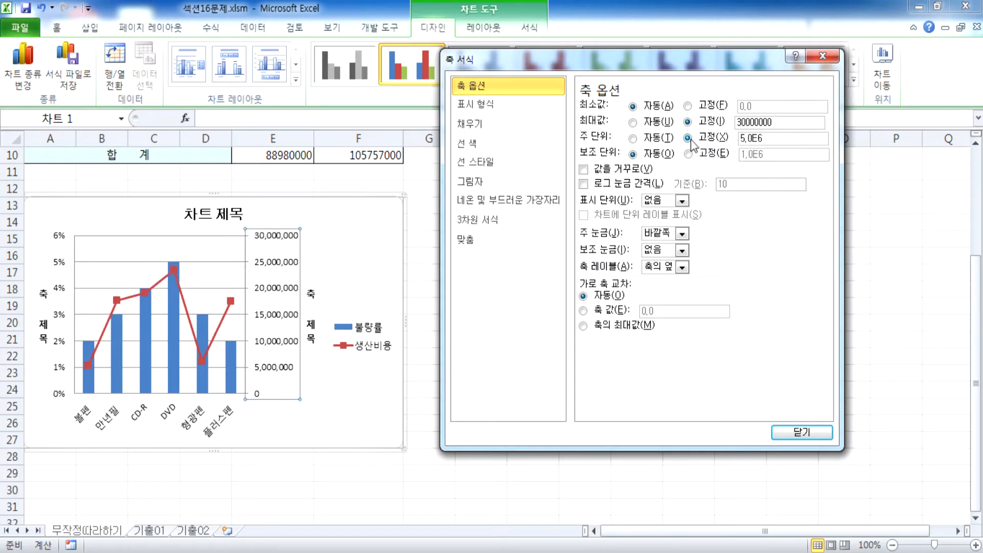
pyautogui.moveTo(772, 139); pyautogui.dragTo(737, 139)
pyautogui.write('10000000')
pyautogui.moveTo(697, 58); pyautogui.dragTo(689, 23)
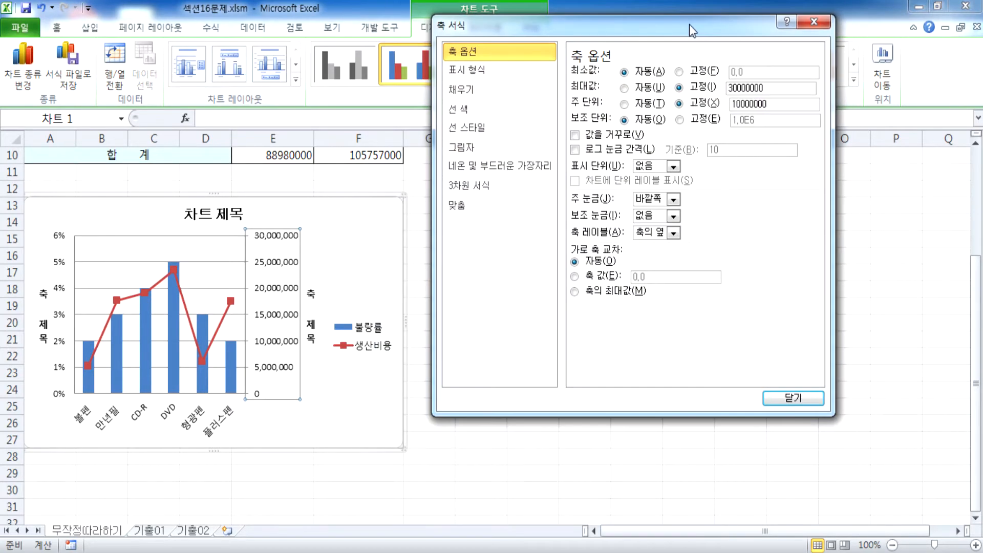
pyautogui.click(699, 107)
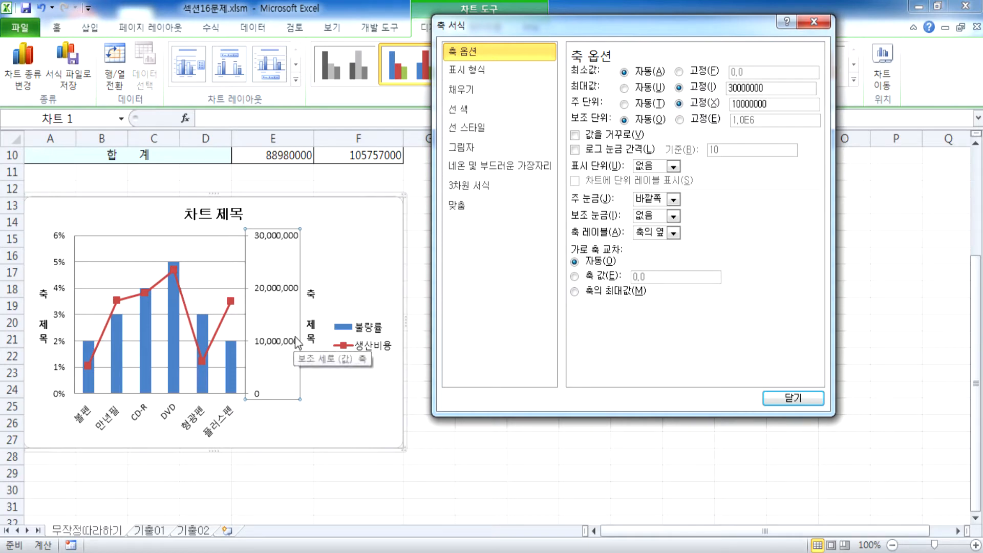
pyautogui.click(624, 104)
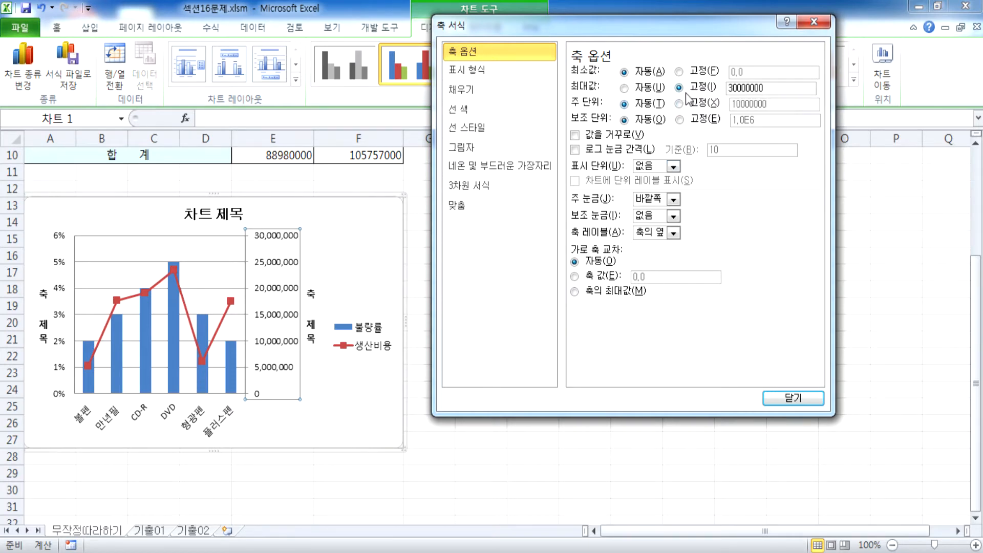
pyautogui.click(701, 107)
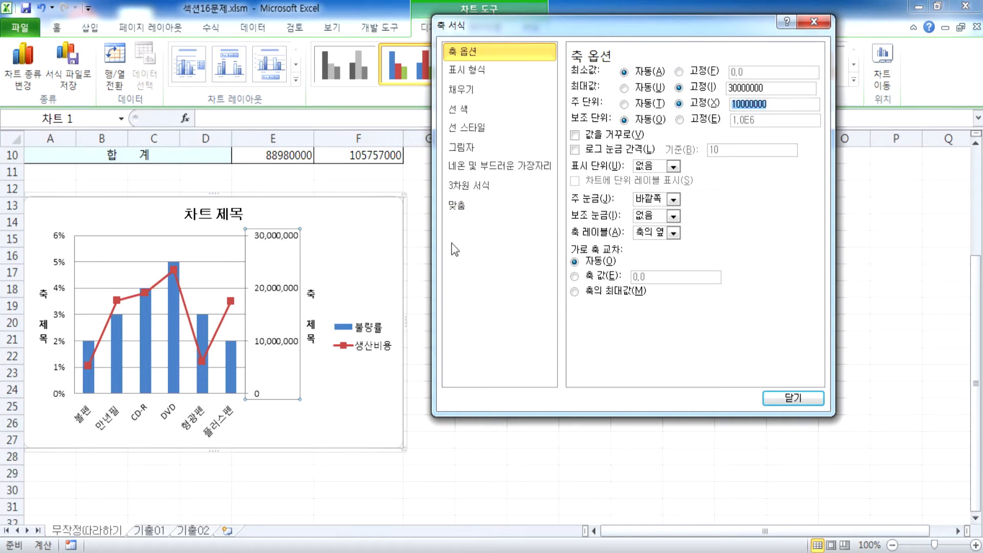
# Reopen the secondary vertical axis settings, try a fixed minimum, and return the minimum to automatic.
pyautogui.click(694, 106)
pyautogui.click(813, 23)
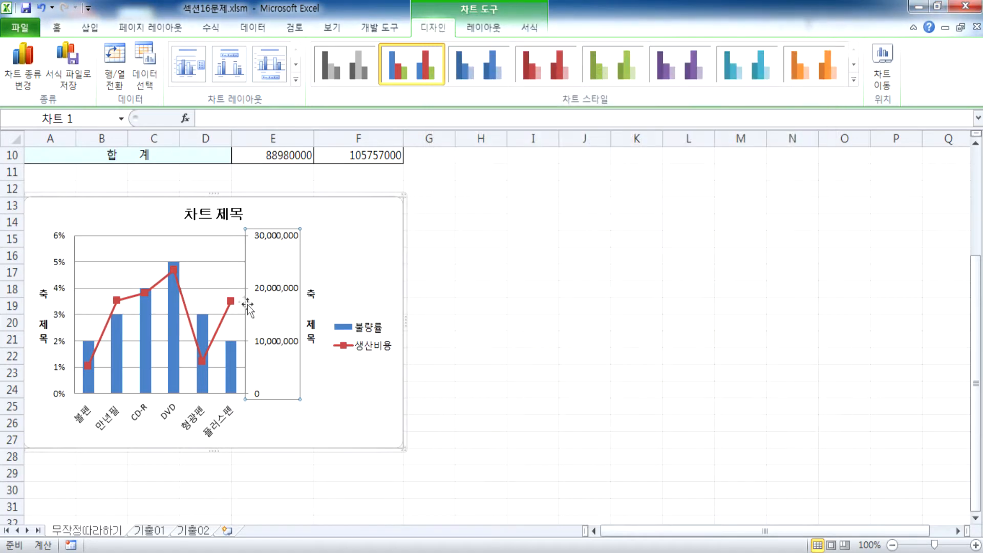
pyautogui.doubleClick(281, 294)
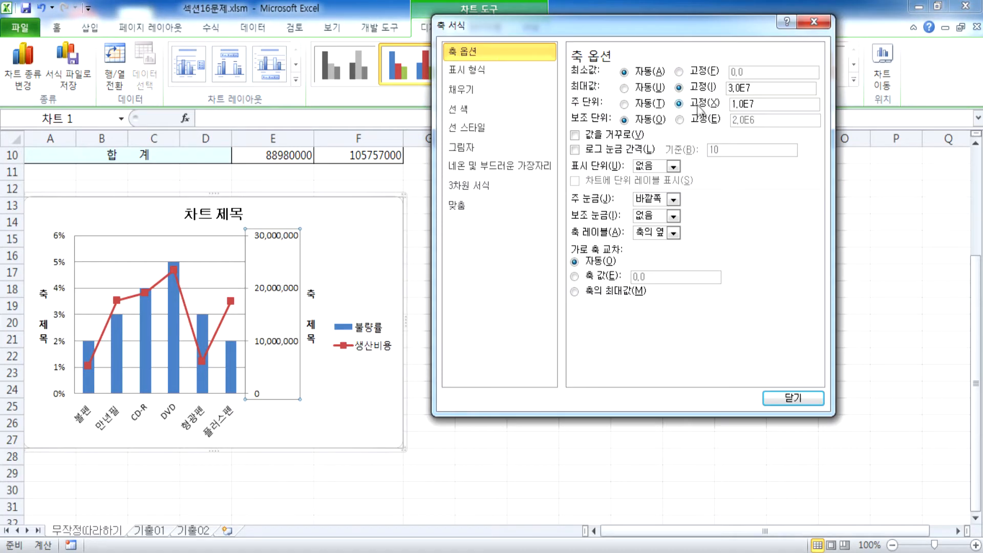
pyautogui.click(692, 74)
pyautogui.click(633, 74)
# Try the legend's 아래쪽 position in the legend formatting options, then return it to 오른쪽.
pyautogui.click(371, 334)
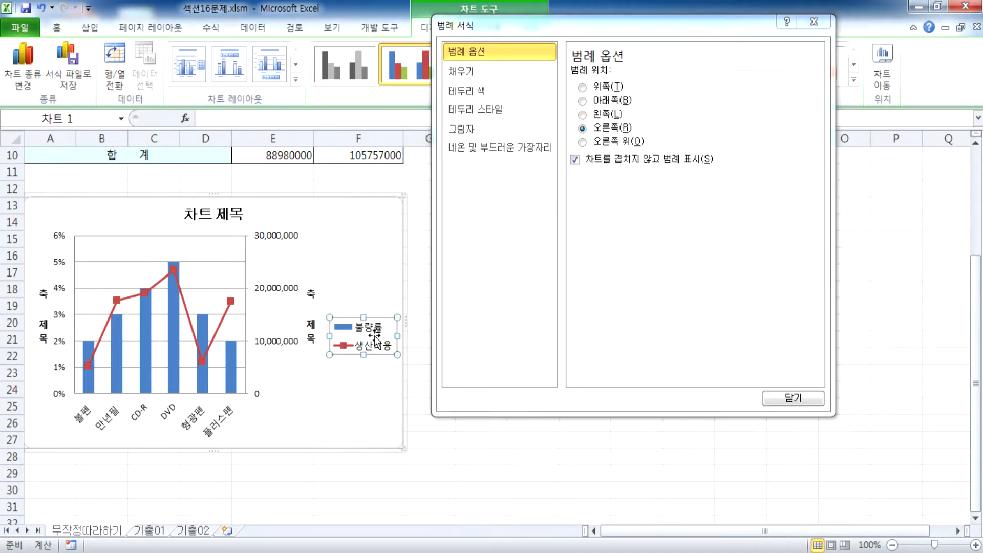
pyautogui.scroll(-2, 386, 279)
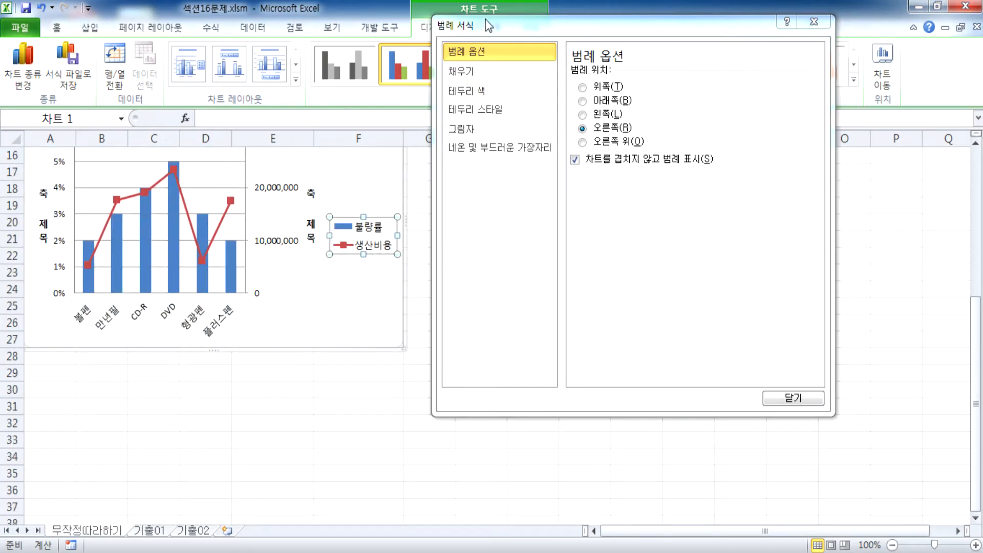
pyautogui.moveTo(485, 20); pyautogui.dragTo(533, 72)
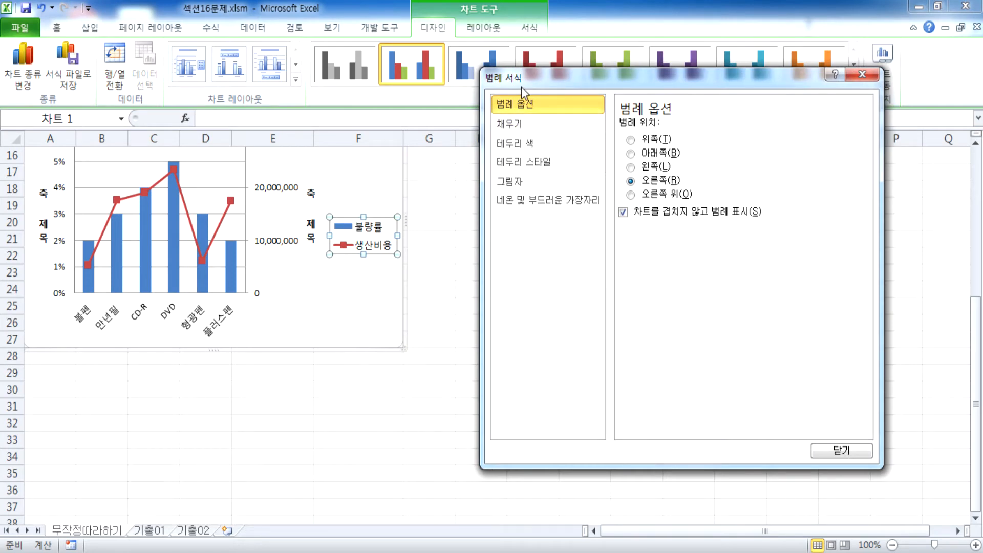
pyautogui.click(650, 153)
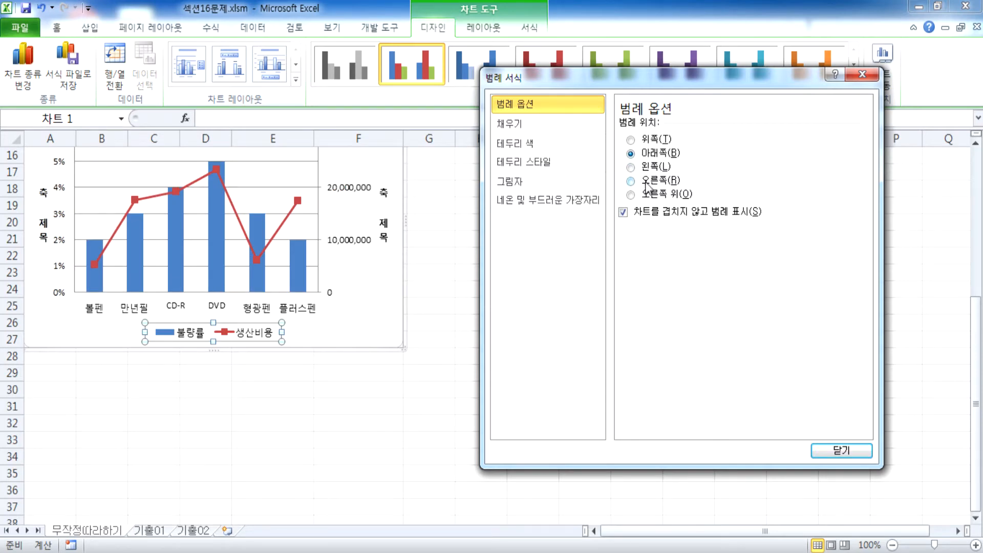
pyautogui.click(645, 181)
pyautogui.click(648, 154)
pyautogui.click(643, 181)
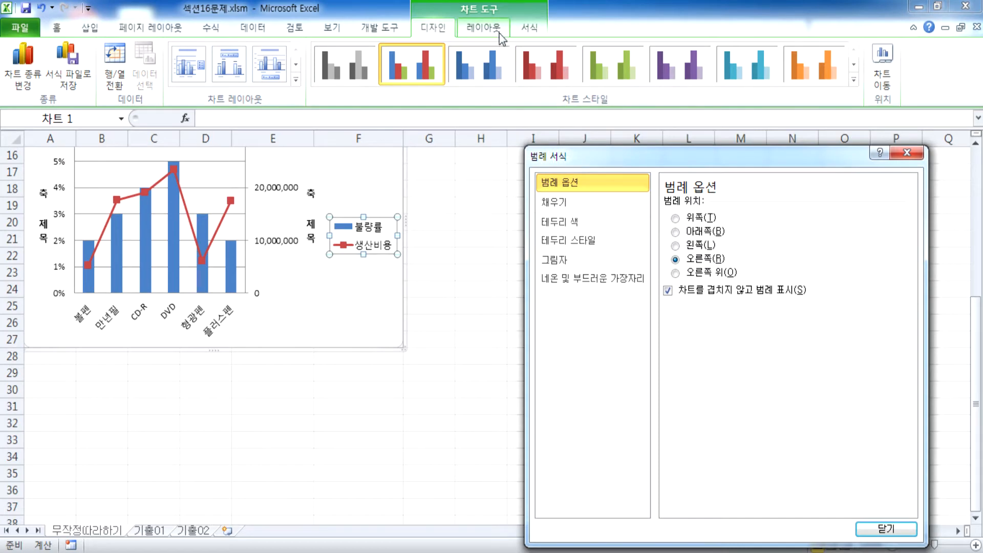
# Try the 아래쪽에 범례 표시 legend layout, compare it with the 오른쪽 position, and return to 오른쪽.
pyautogui.click(483, 28)
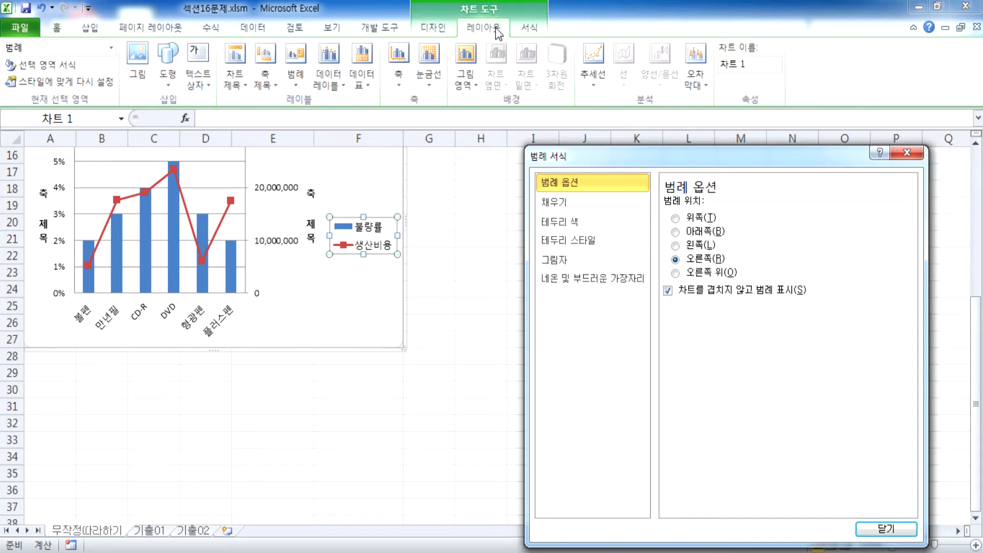
pyautogui.click(296, 87)
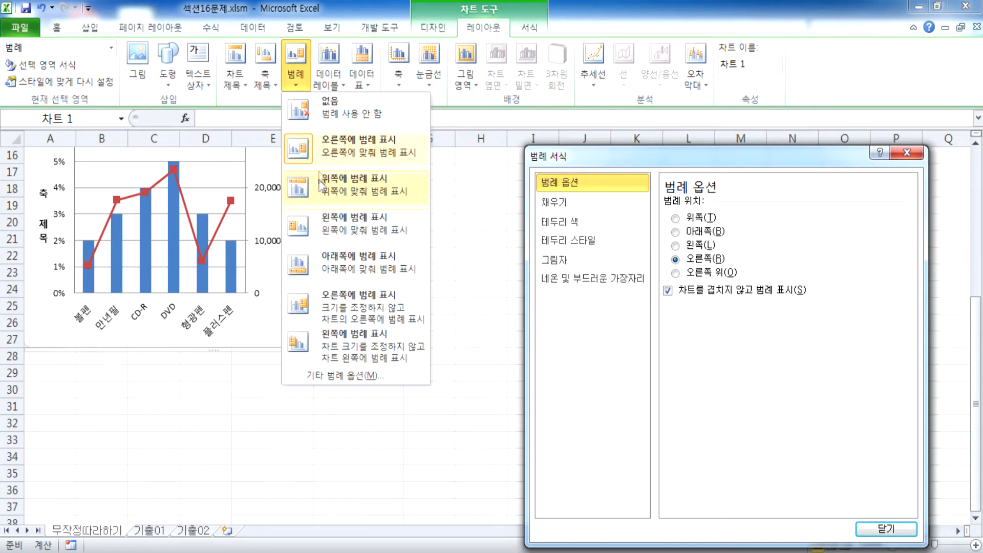
pyautogui.click(332, 262)
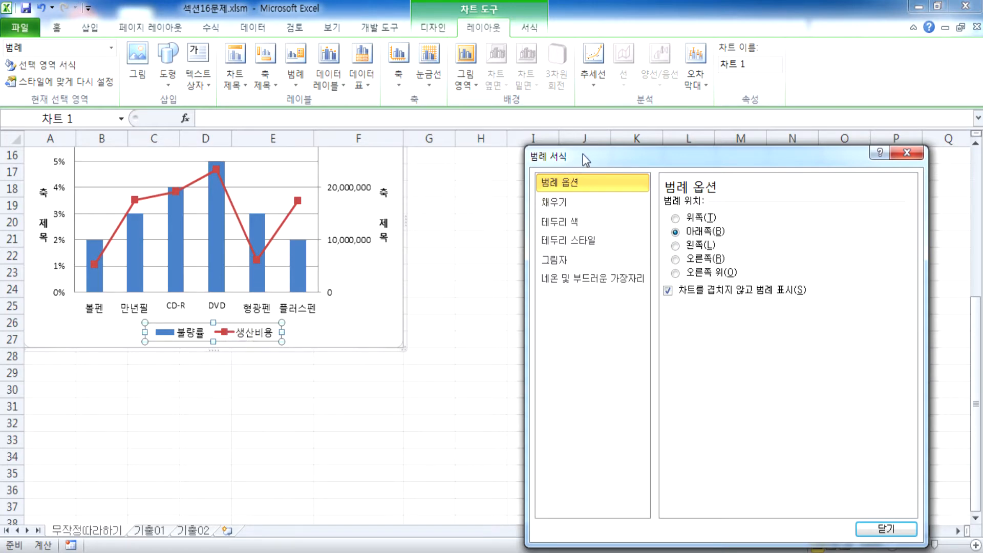
pyautogui.moveTo(583, 155); pyautogui.dragTo(529, 87)
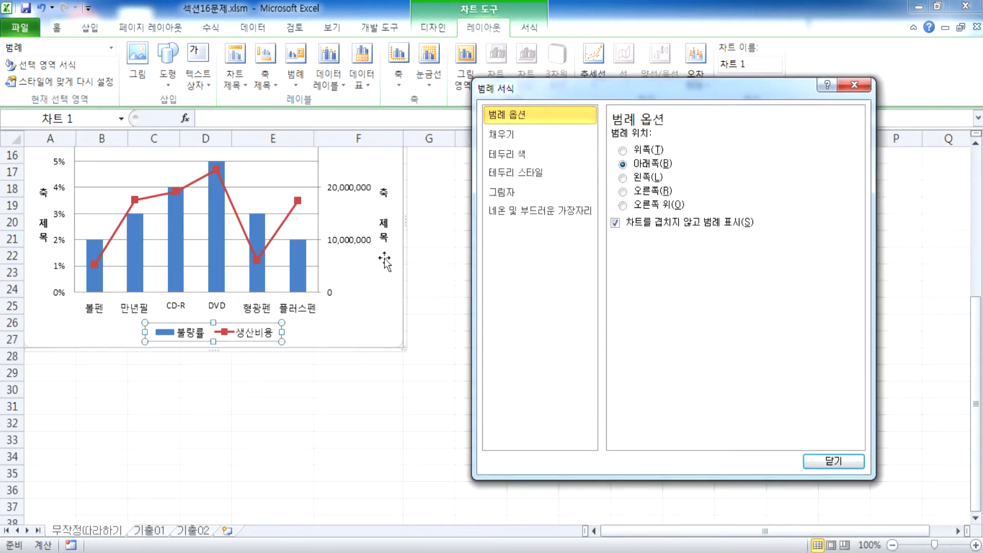
pyautogui.click(656, 191)
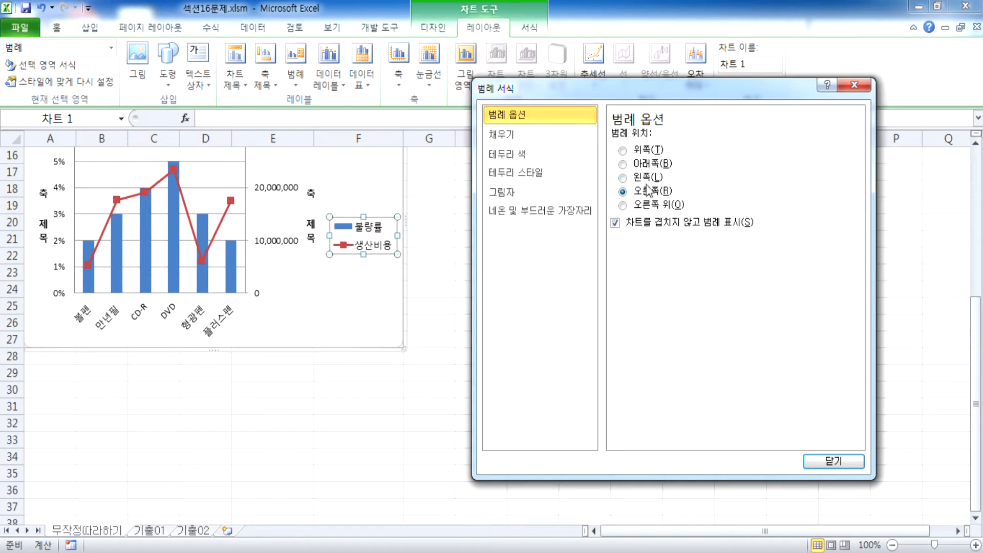
pyautogui.click(646, 164)
pyautogui.click(650, 191)
# Place the legend below the plot area with the 아래쪽에 범례 표시 layout.
pyautogui.click(295, 80)
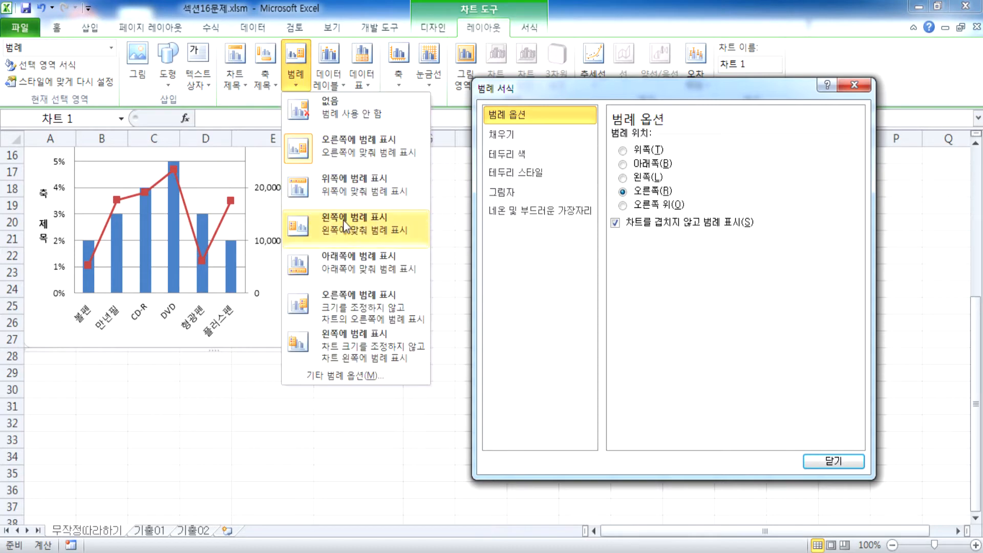
pyautogui.click(339, 262)
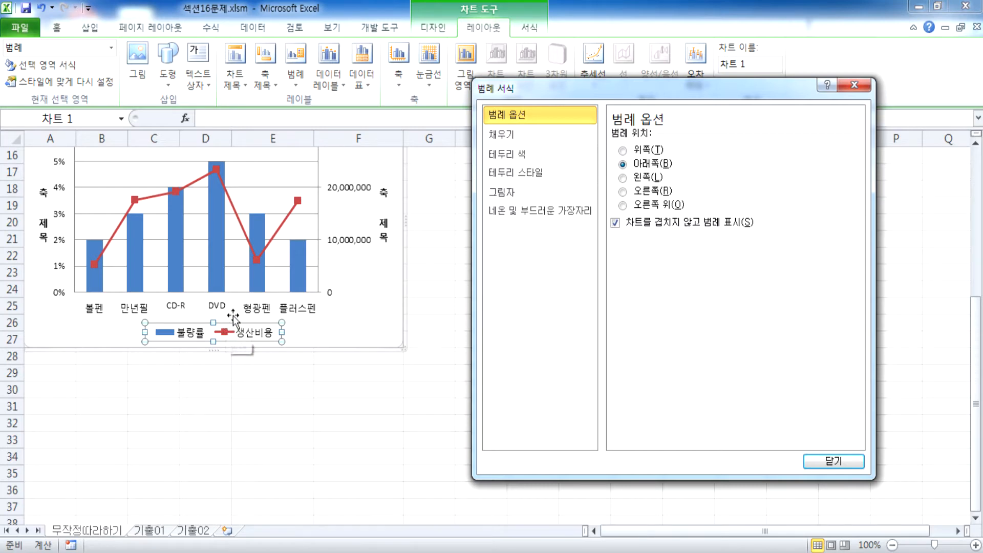
pyautogui.click(379, 322)
pyautogui.scroll(3, 302, 272)
pyautogui.scroll(-2, 282, 335)
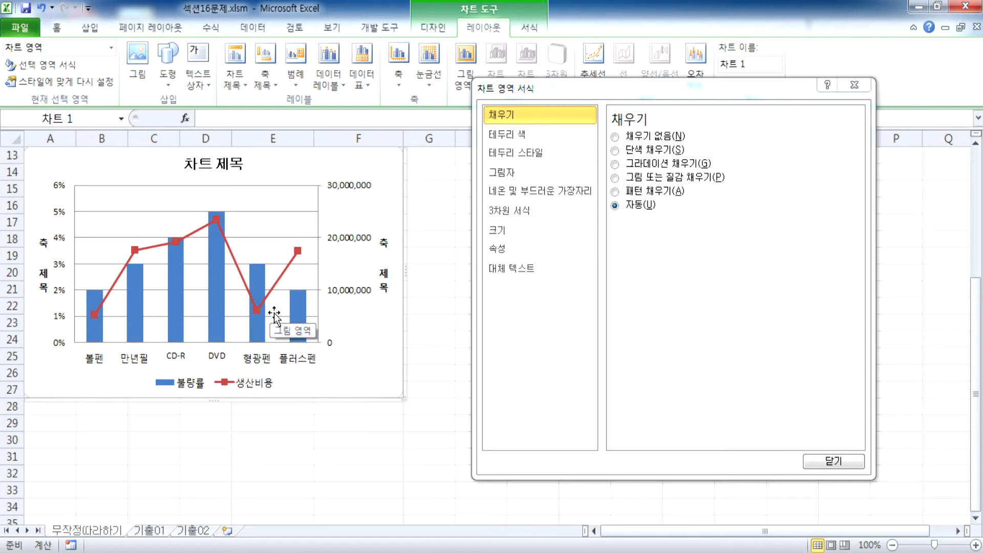
# Examine the legend's fill, border color, border style and shadow formatting options.
pyautogui.click(250, 385)
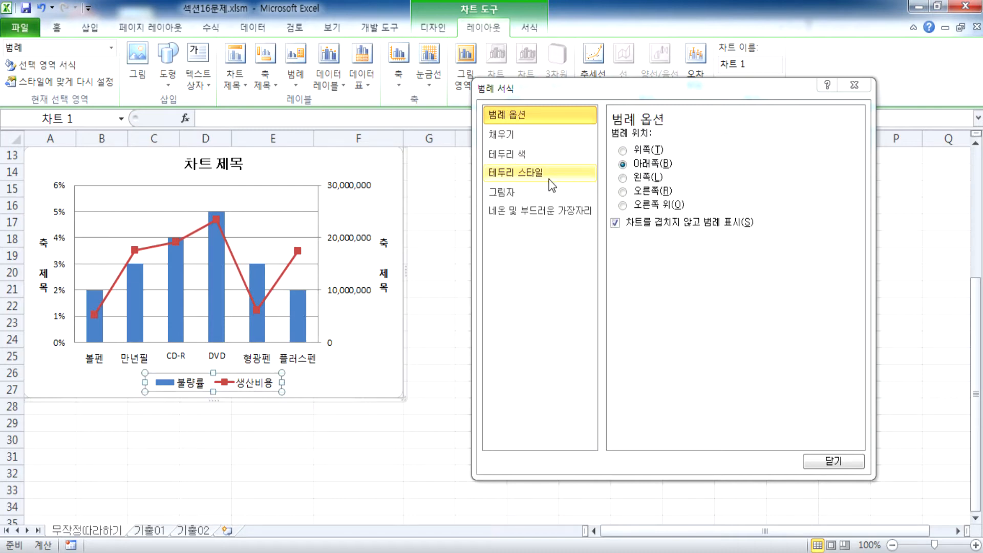
pyautogui.click(364, 367)
pyautogui.click(227, 385)
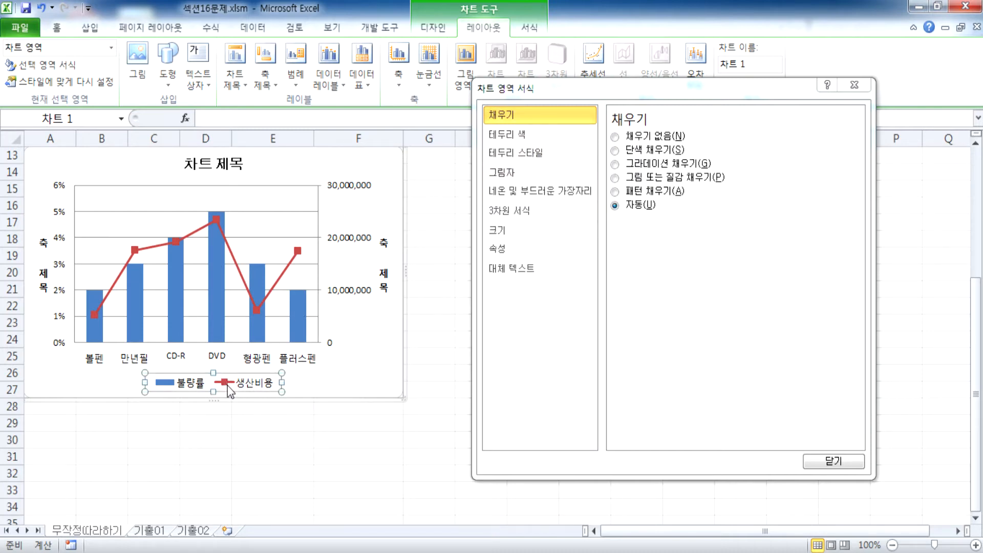
pyautogui.moveTo(530, 92); pyautogui.dragTo(501, 67)
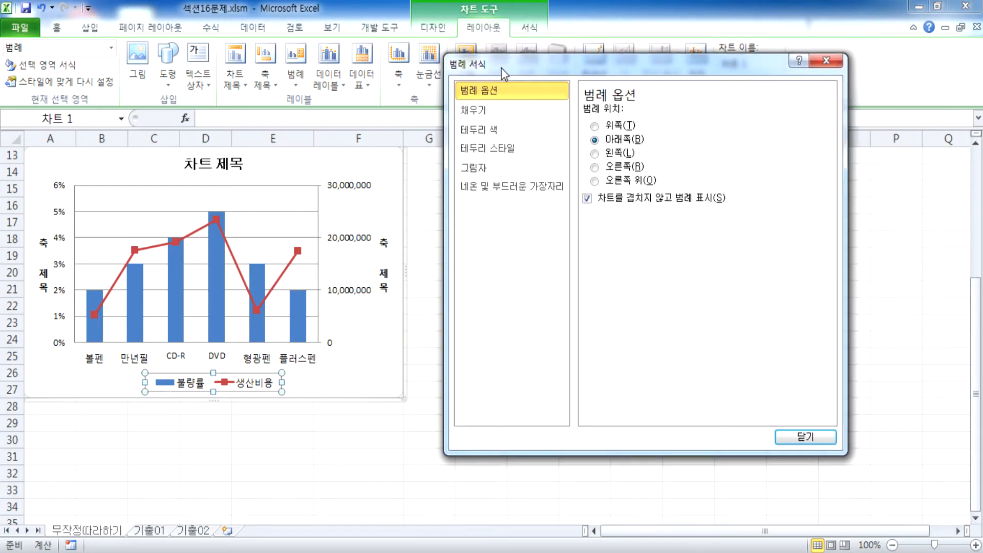
pyautogui.click(484, 116)
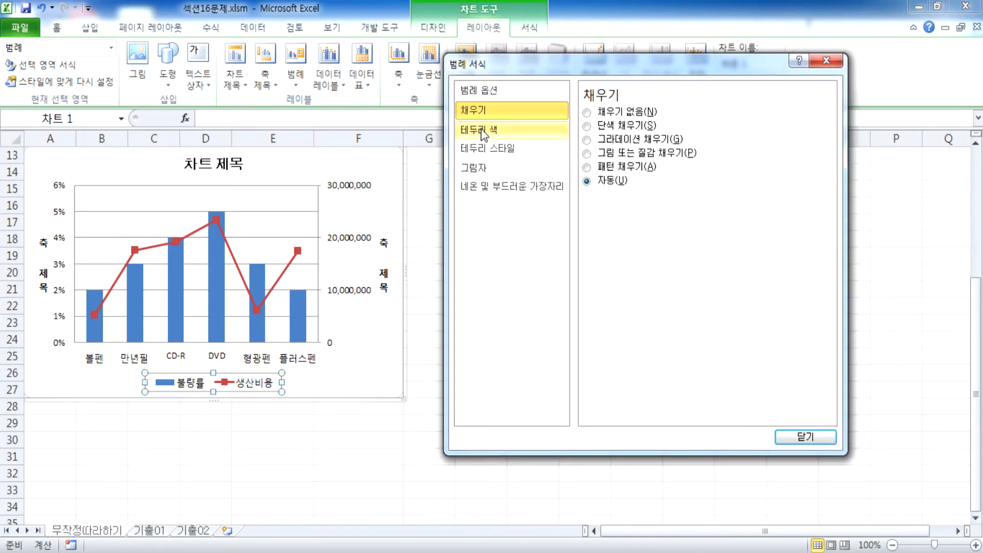
pyautogui.click(481, 131)
pyautogui.click(486, 148)
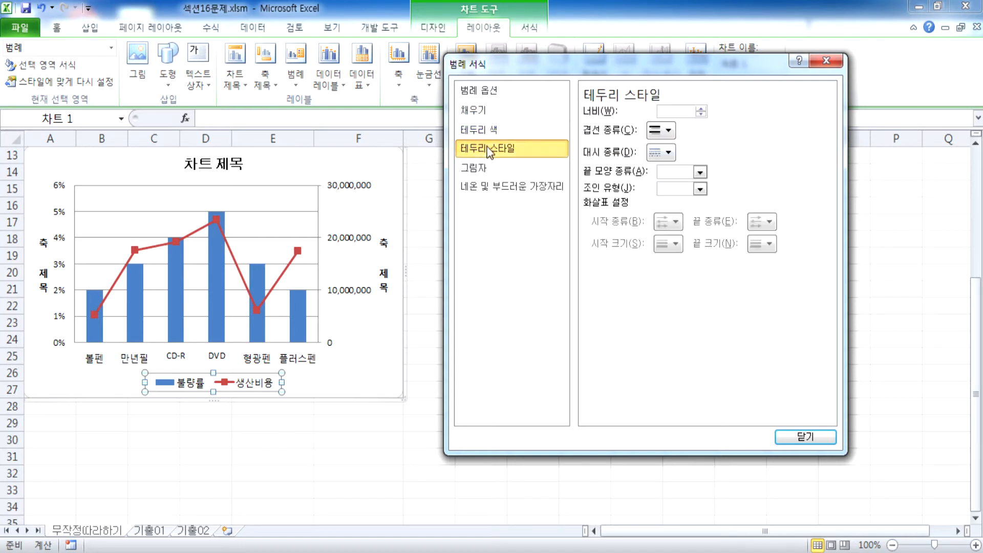
pyautogui.click(487, 169)
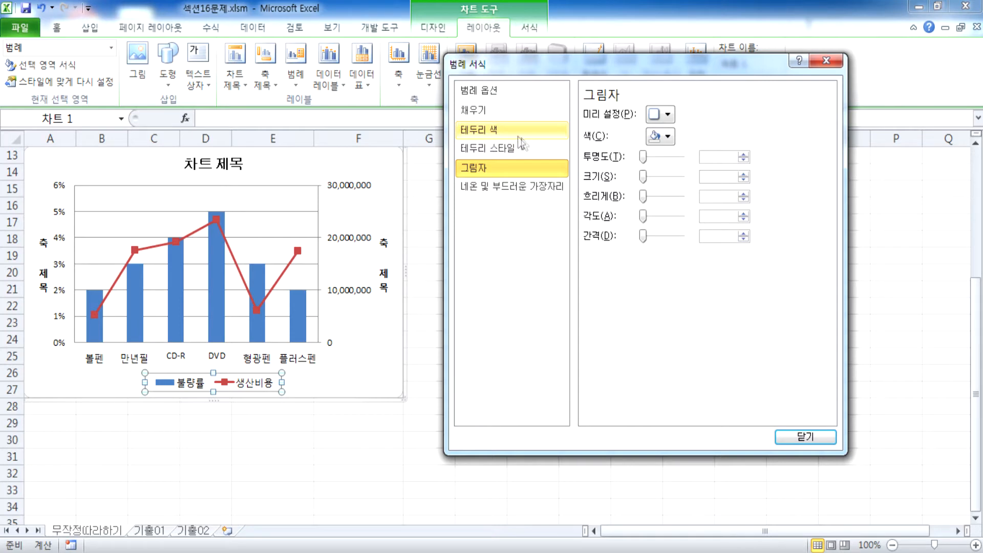
# Give the legend a solid (실선) border in the standard blue color.
pyautogui.click(534, 135)
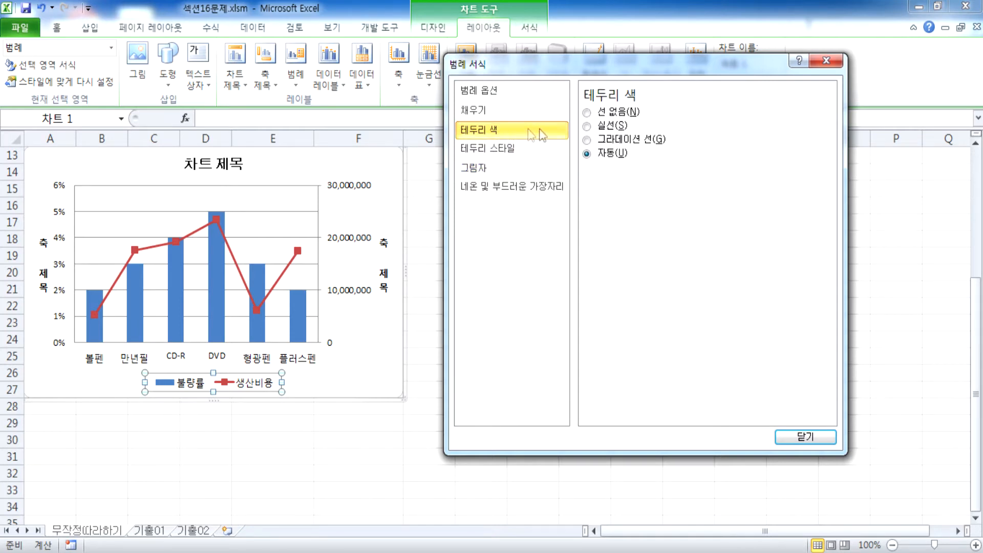
pyautogui.click(613, 126)
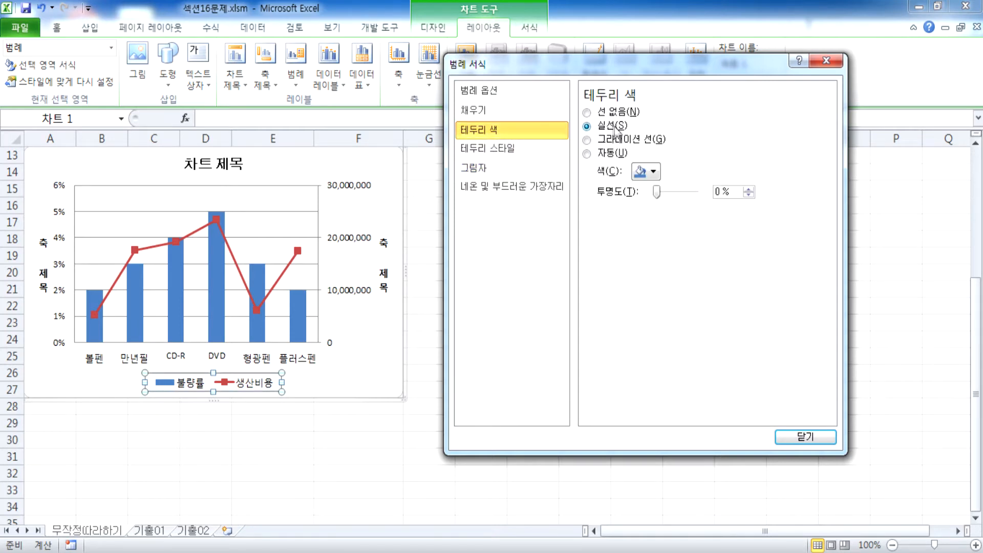
pyautogui.click(653, 172)
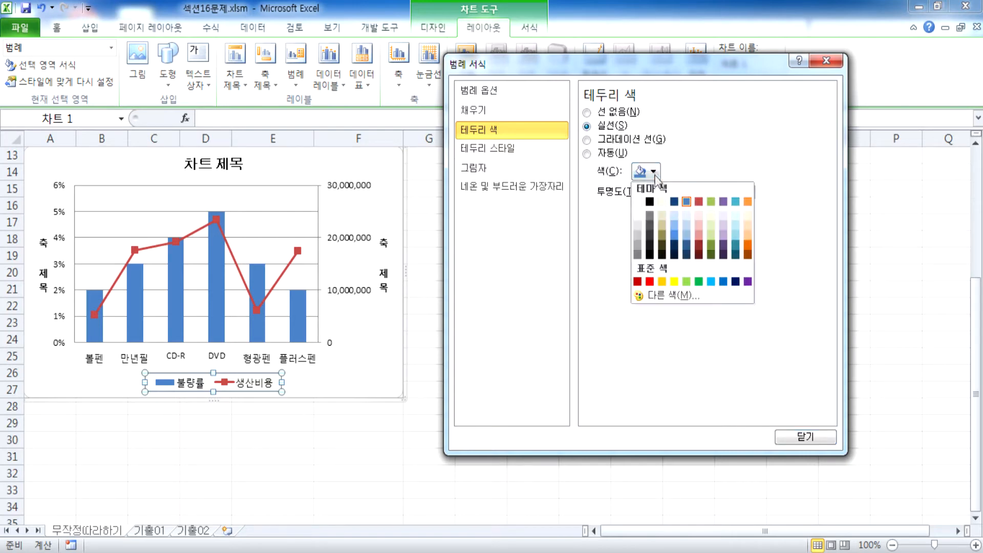
pyautogui.click(722, 281)
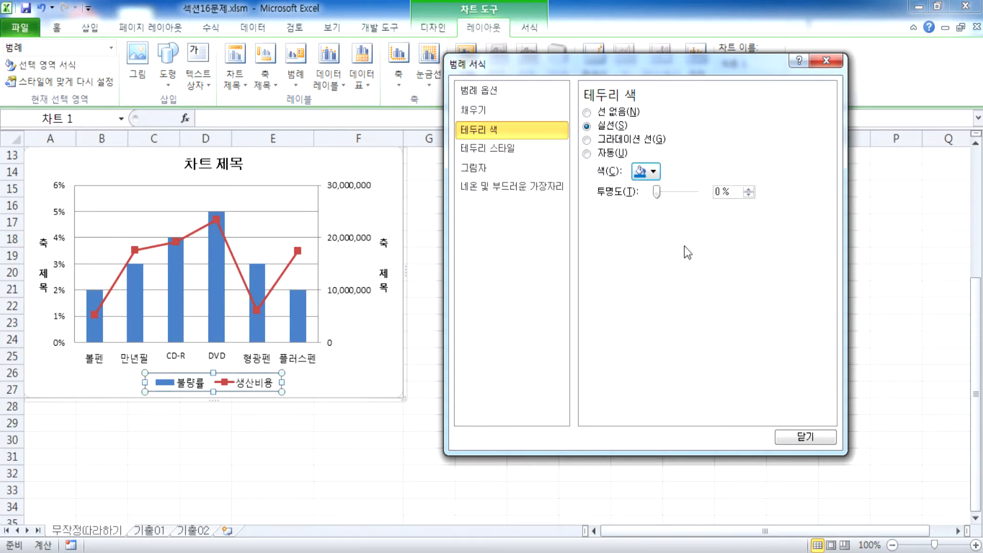
pyautogui.click(650, 172)
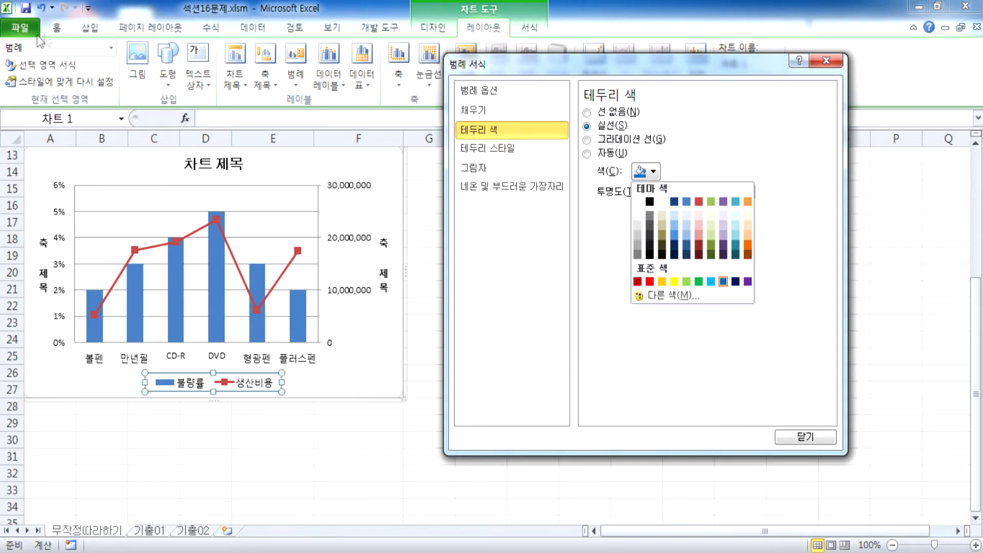
# Set the legend text font to 궁서.
pyautogui.click(57, 28)
pyautogui.moveTo(591, 67); pyautogui.dragTo(661, 139)
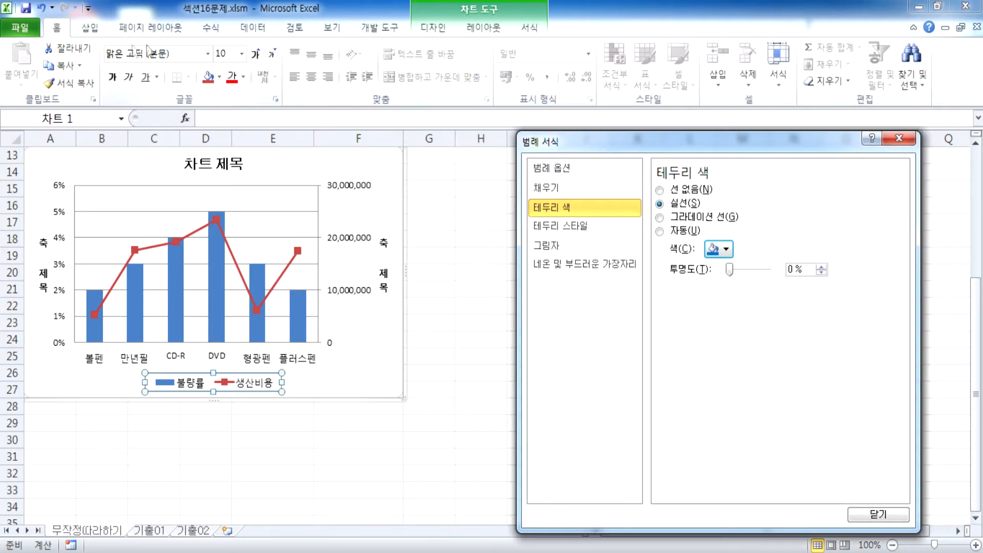
pyautogui.click(207, 57)
pyautogui.scroll(-15, 204, 188)
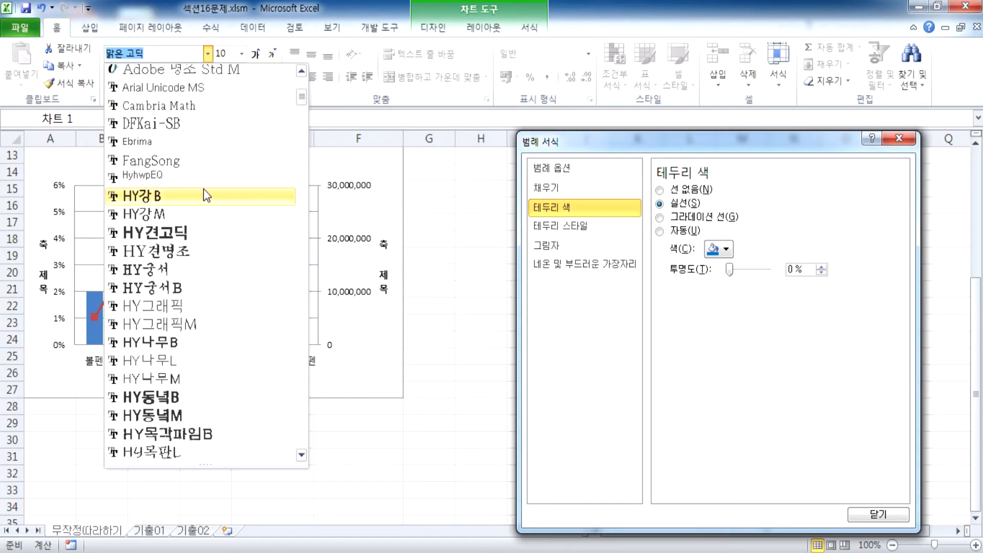
pyautogui.scroll(-7, 207, 192)
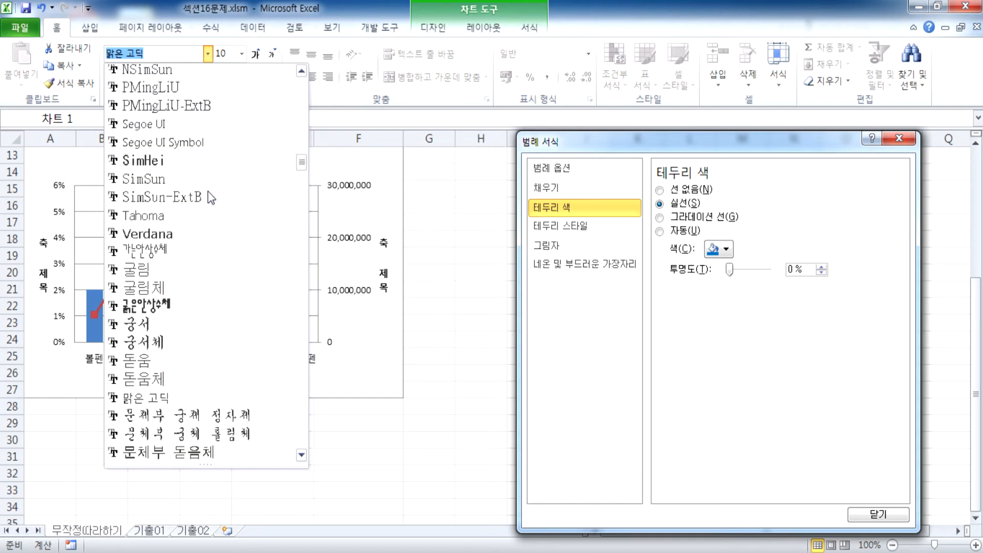
pyautogui.click(189, 322)
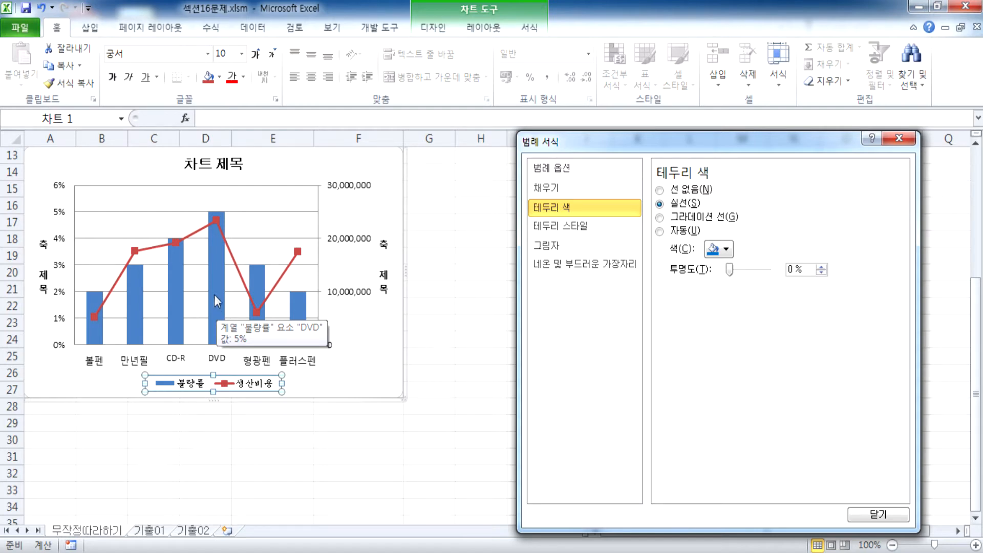
# Set the legend font size to 13 and make its text bold.
pyautogui.click(241, 55)
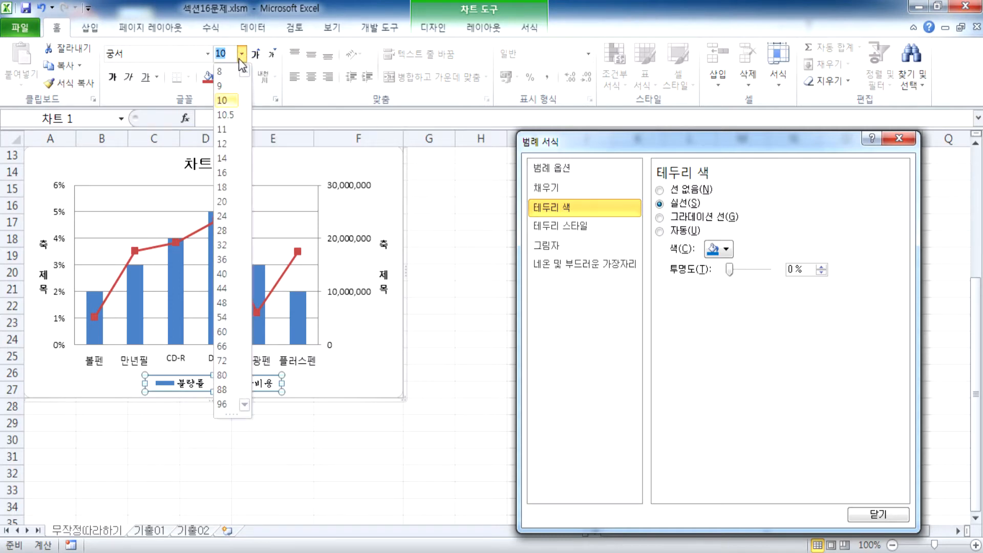
pyautogui.click(229, 55)
pyautogui.press('Escape')
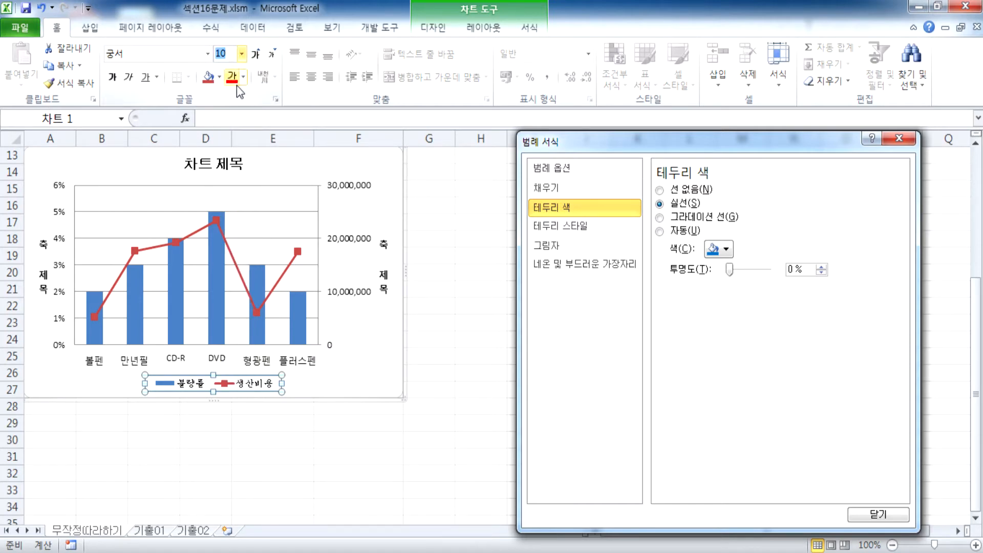
pyautogui.write('에')
pyautogui.write('13')
pyautogui.press('Return')
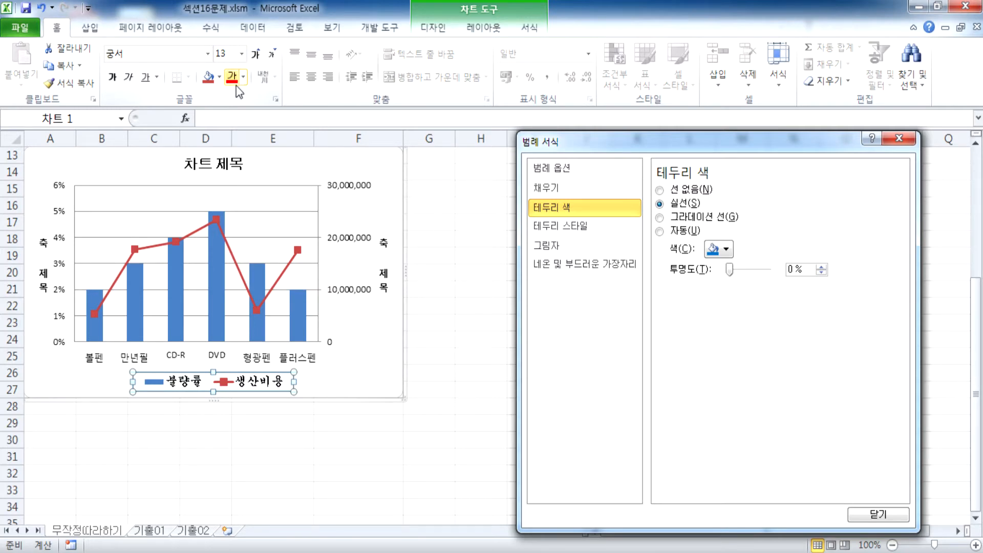
pyautogui.click(112, 78)
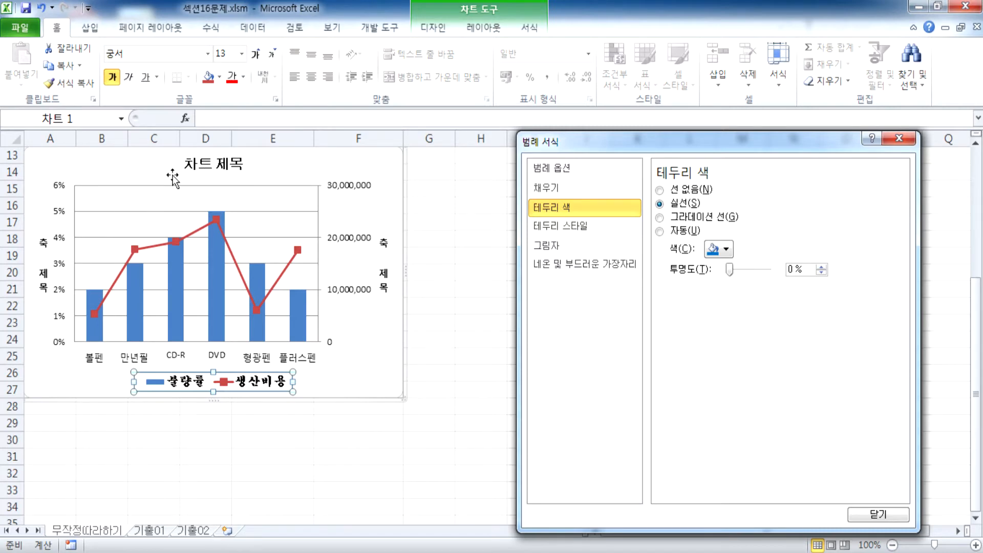
pyautogui.click(202, 165)
pyautogui.click(182, 381)
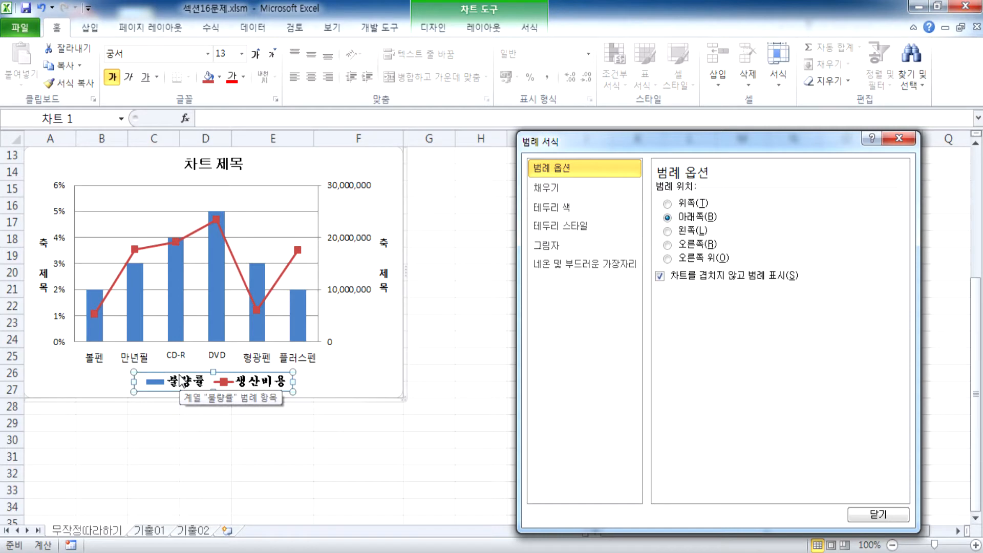
# Toggle the legend text's bold formatting off and on again.
pyautogui.click(113, 78)
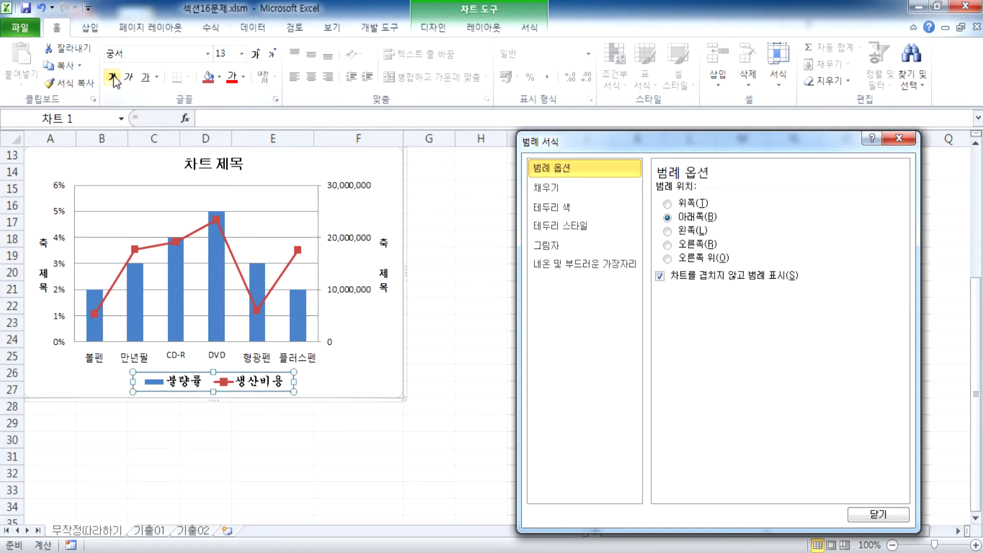
pyautogui.click(114, 78)
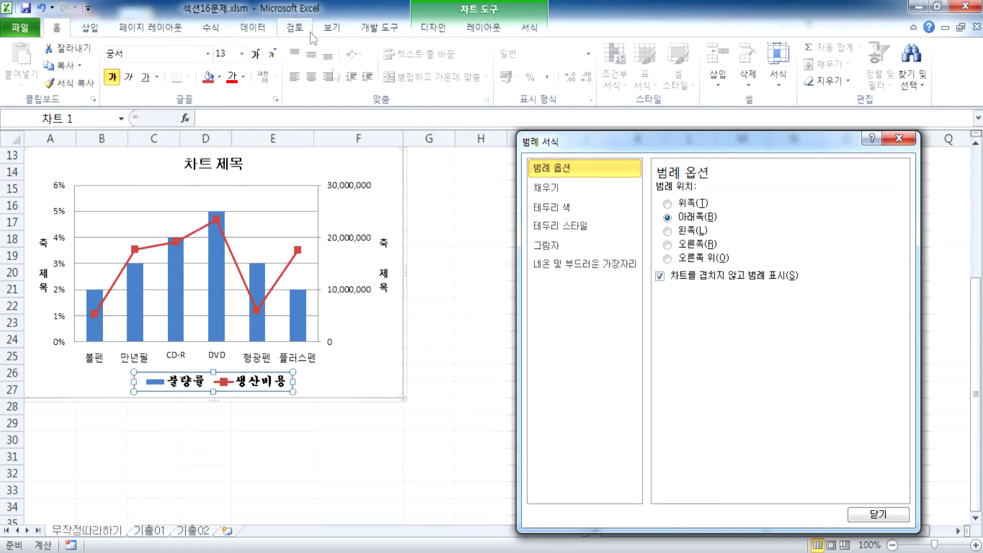
pyautogui.click(385, 198)
pyautogui.scroll(2, 385, 198)
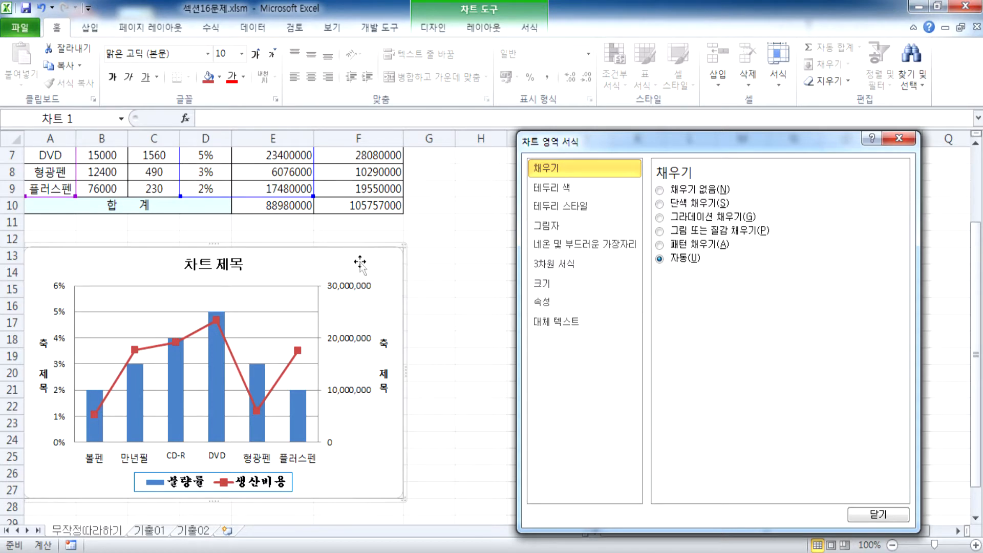
pyautogui.click(231, 53)
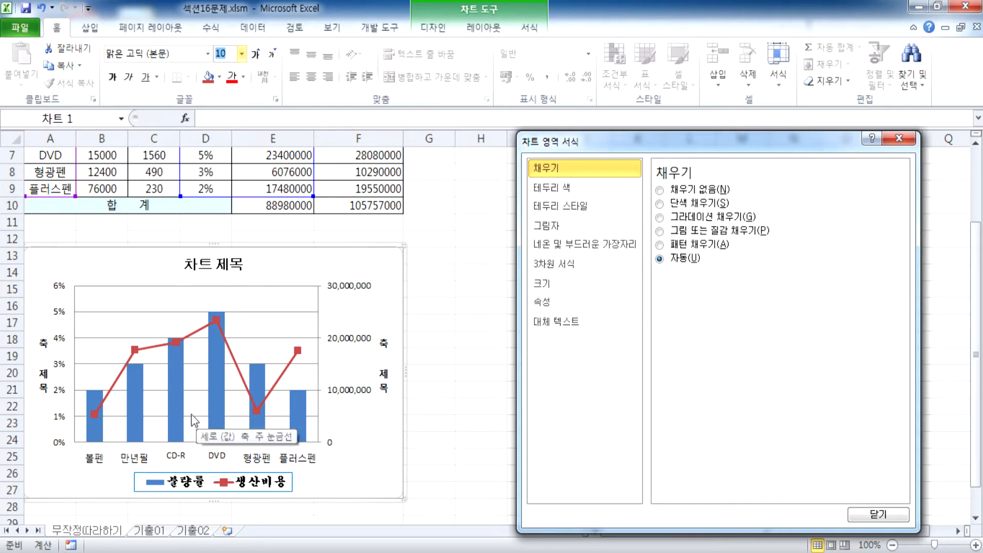
pyautogui.click(384, 271)
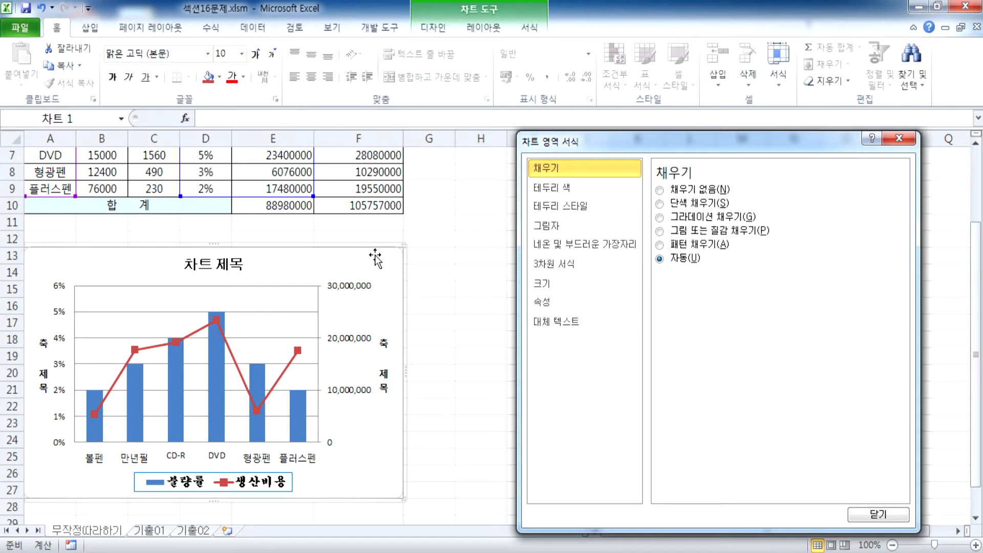
pyautogui.click(223, 269)
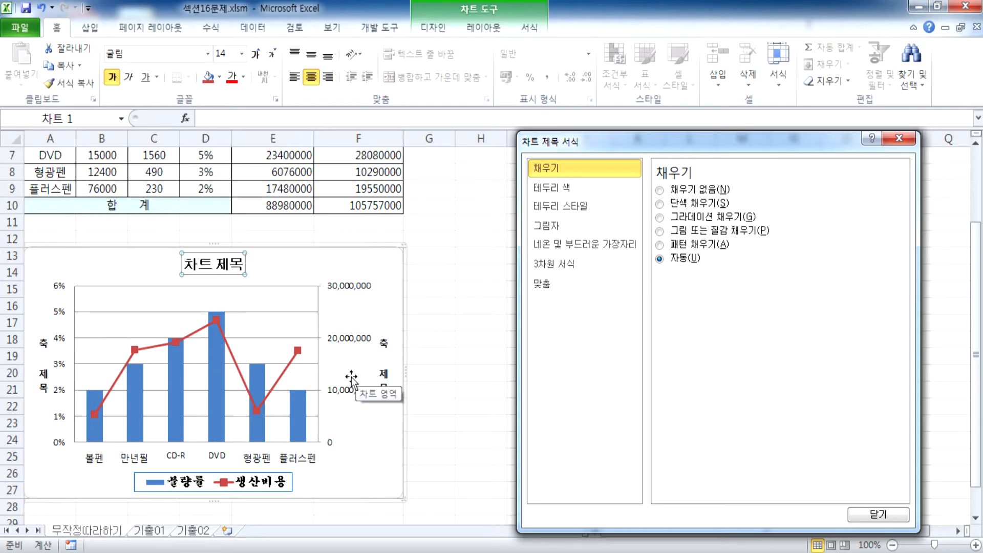
pyautogui.click(376, 256)
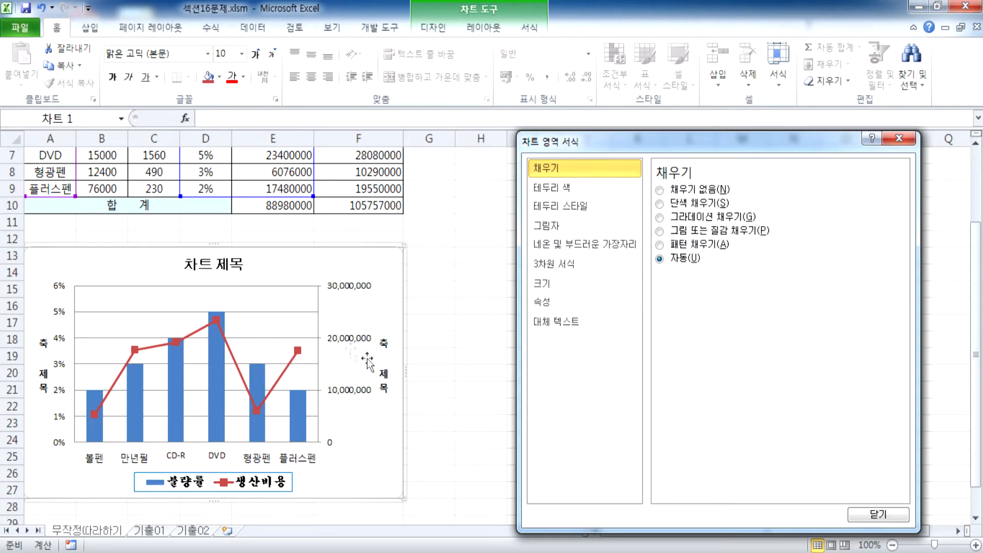
# Close the chart area formatting dialog.
pyautogui.click(897, 139)
pyautogui.click(512, 290)
pyautogui.click(375, 260)
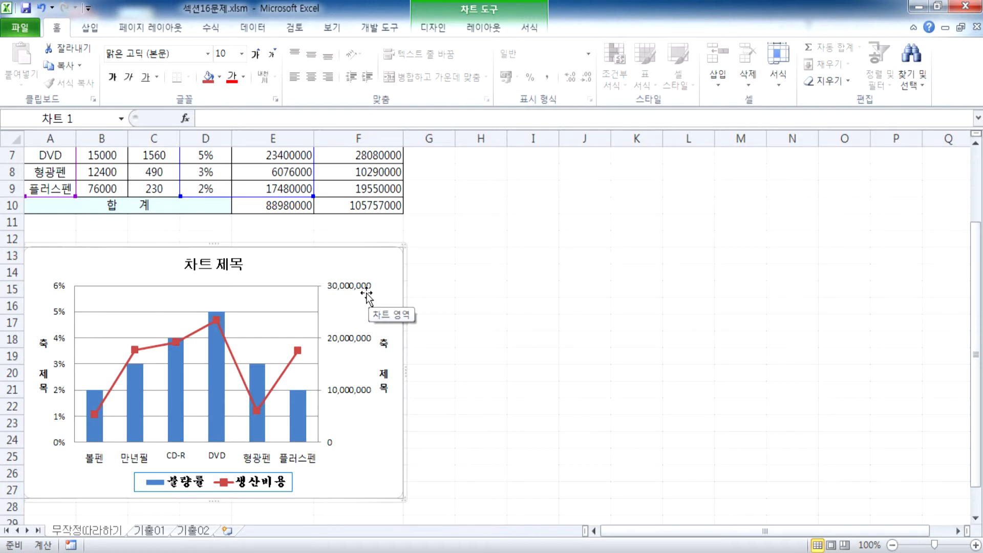
pyautogui.click(296, 423)
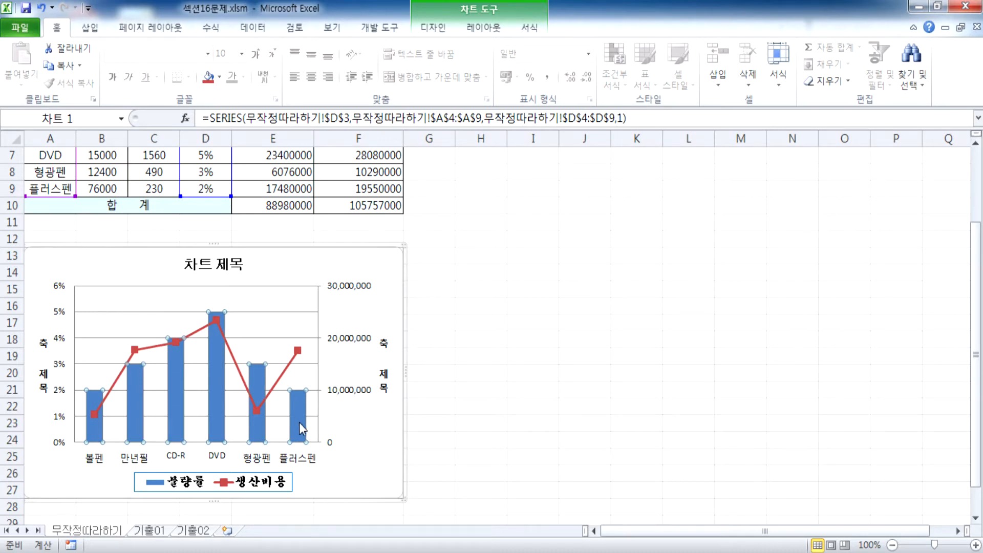
pyautogui.click(358, 256)
# Insert a 2-D clustered column chart from A3:C9 and place it beside the data table, starting in column G.
pyautogui.scroll(2, 461, 278)
pyautogui.moveTo(67, 193); pyautogui.dragTo(153, 293)
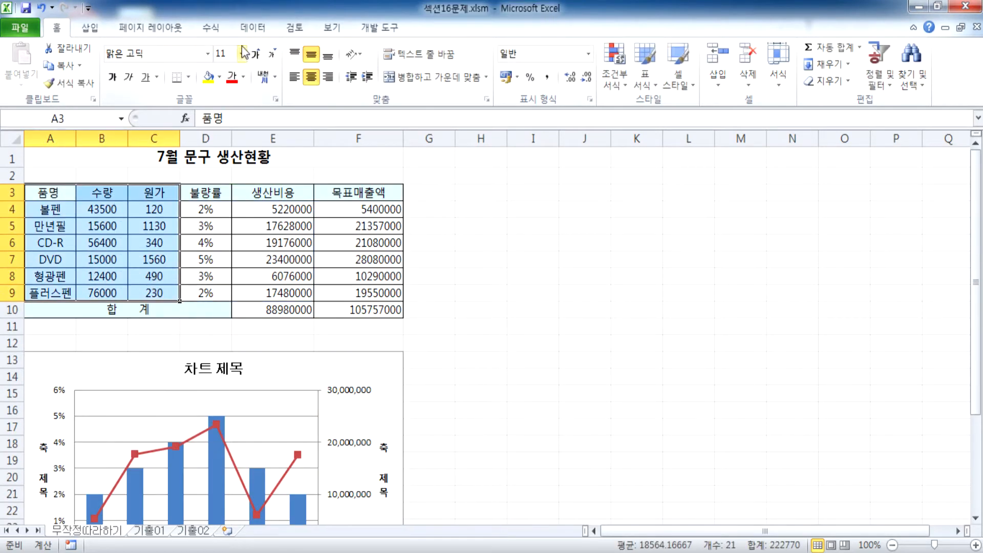
pyautogui.click(90, 28)
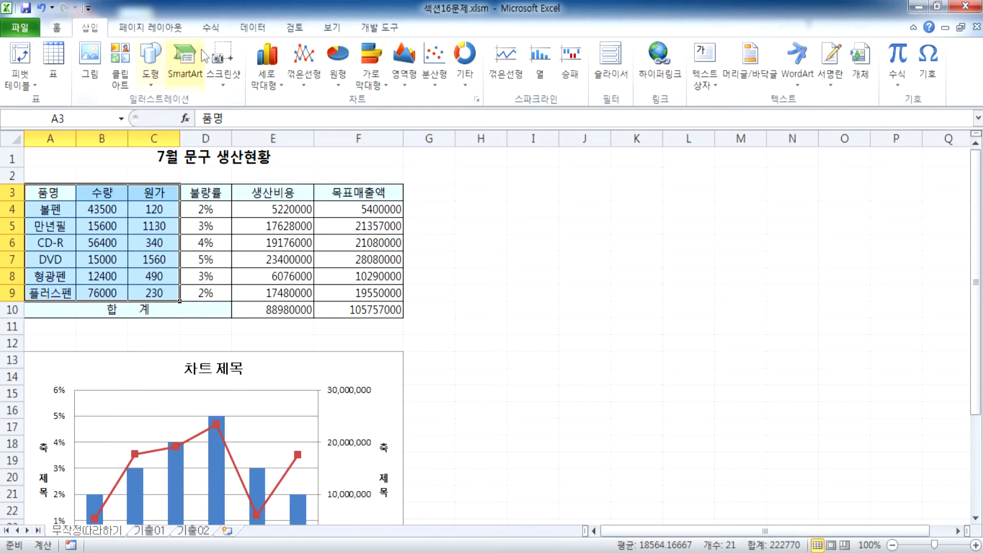
pyautogui.click(266, 64)
pyautogui.click(272, 128)
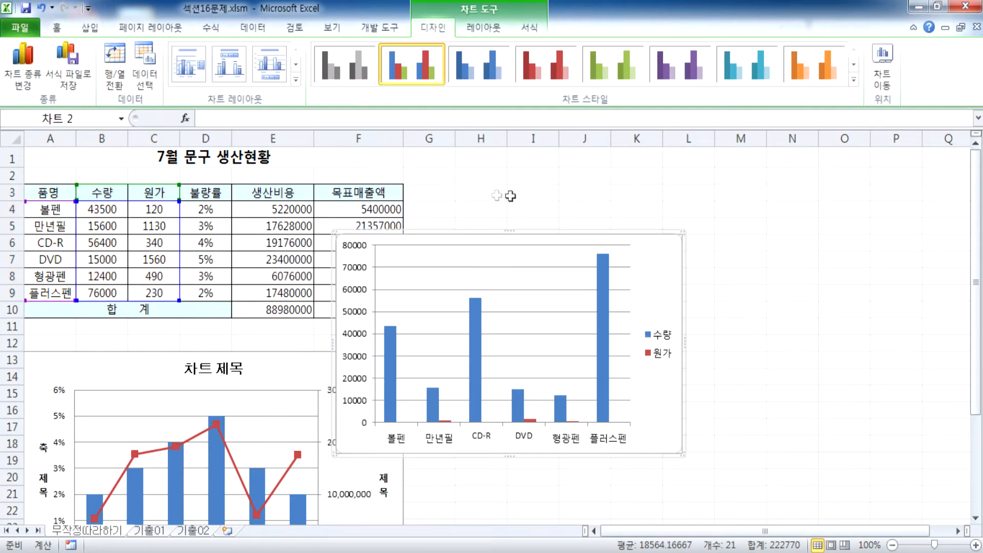
pyautogui.moveTo(672, 245); pyautogui.dragTo(772, 176)
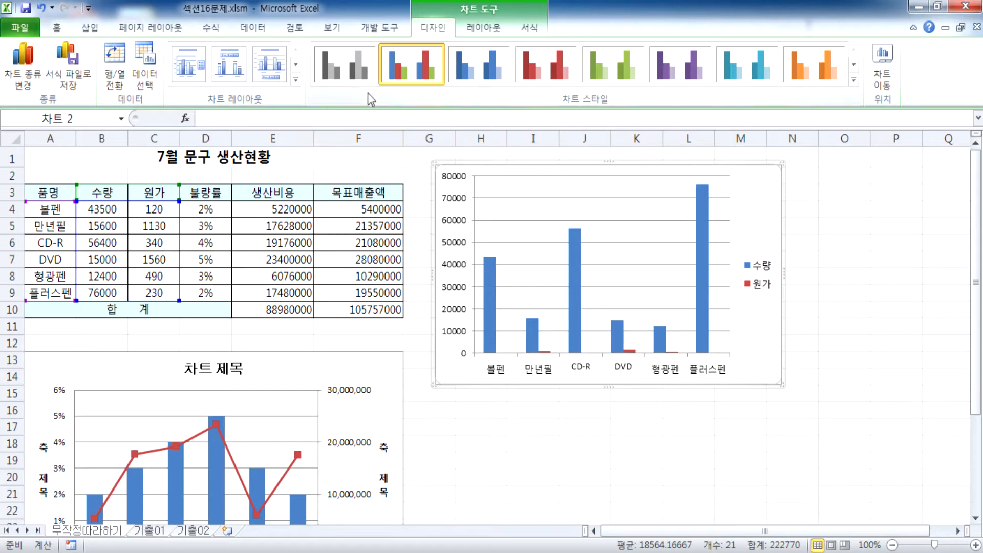
# Add data labels at the outside end (바깥쪽 끝에) to both series of the 수량/원가 chart, and remove them again.
pyautogui.click(483, 27)
pyautogui.click(332, 83)
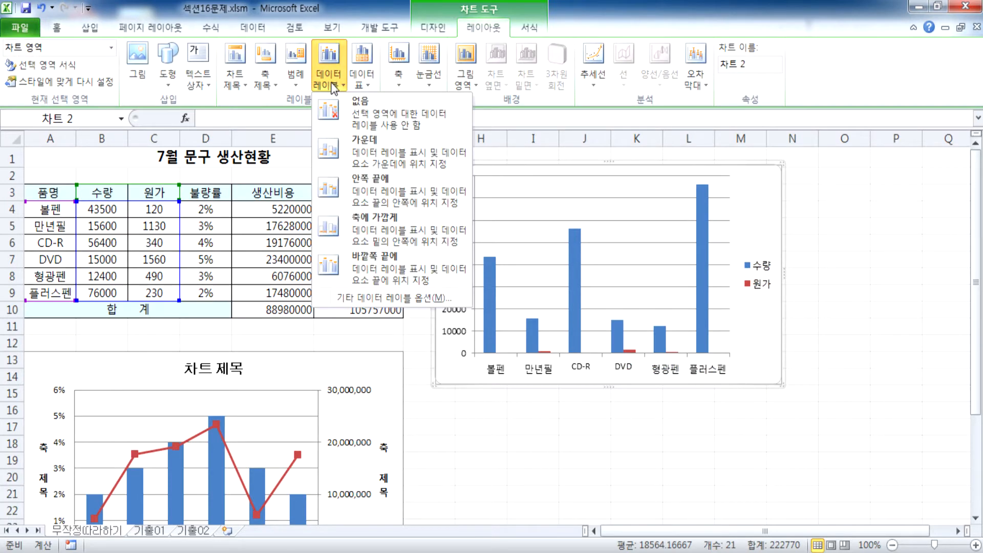
pyautogui.click(381, 267)
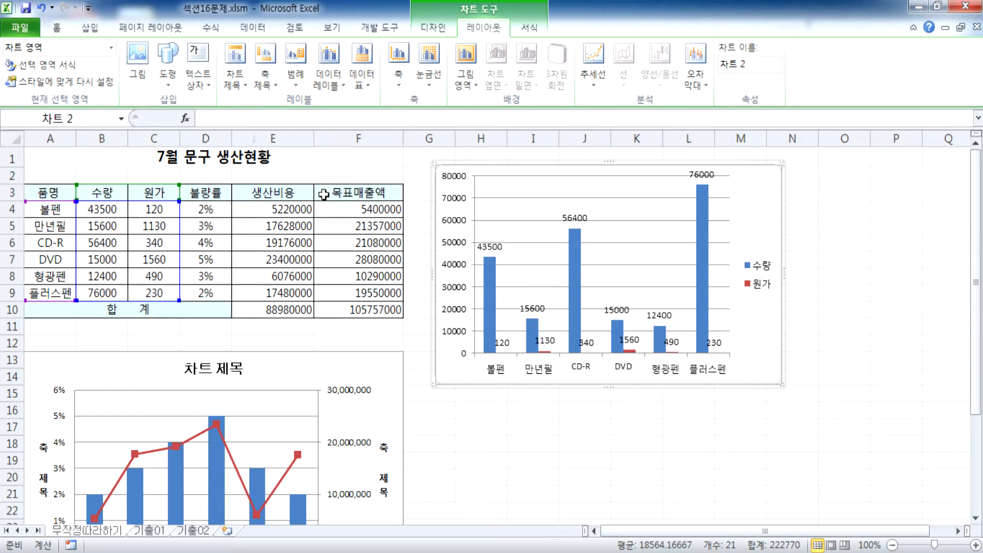
pyautogui.click(328, 76)
pyautogui.click(328, 108)
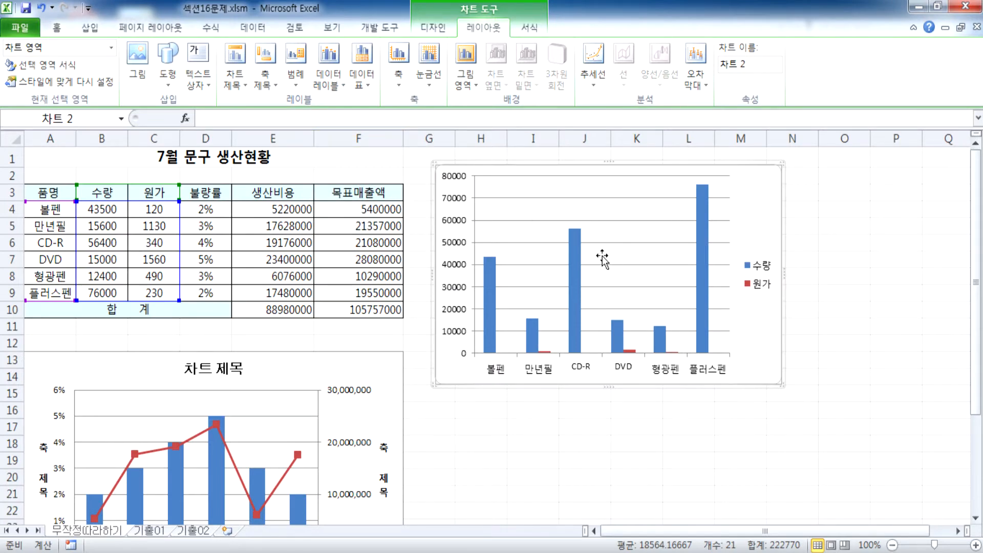
# Add data labels at the outside end (바깥쪽 끝에) to the 수량 series only.
pyautogui.click(575, 256)
pyautogui.click(328, 77)
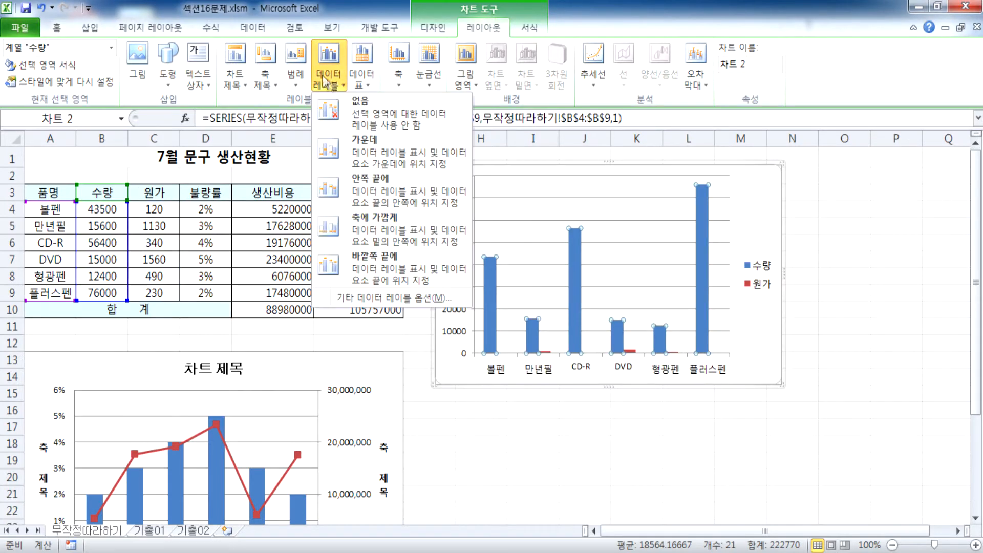
pyautogui.click(353, 192)
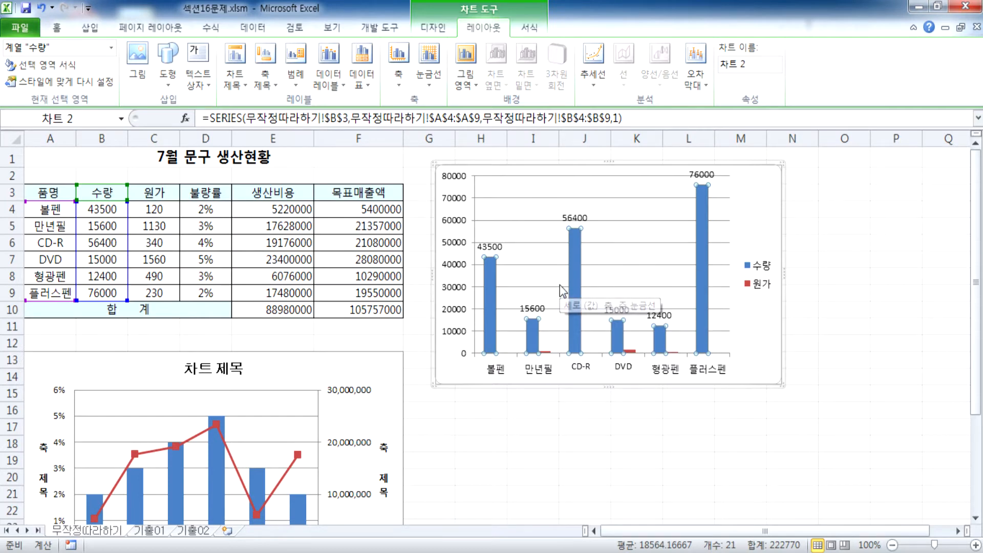
# Delete the 수량/원가 column chart and return to the combination chart below the table.
pyautogui.click(753, 215)
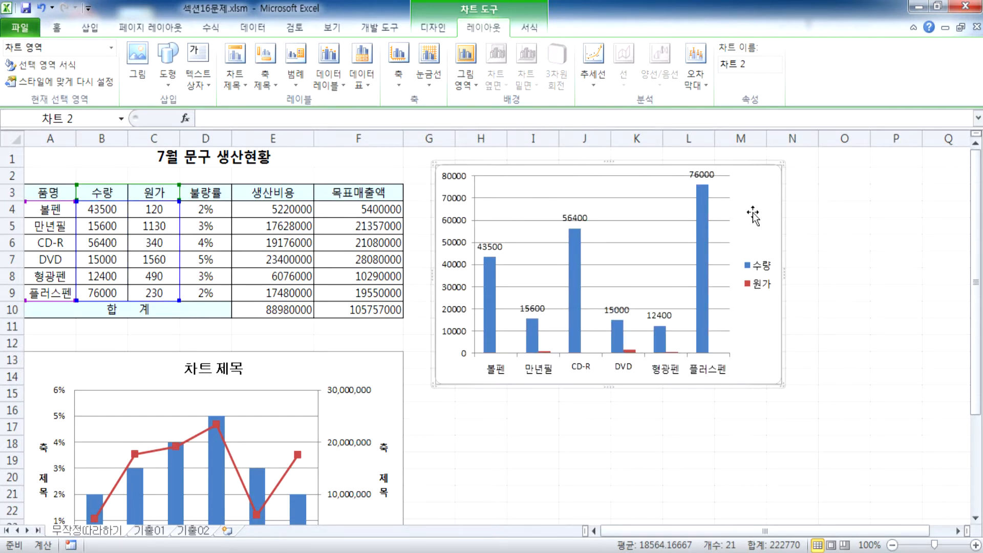
pyautogui.press('Delete')
pyautogui.scroll(-3, 384, 276)
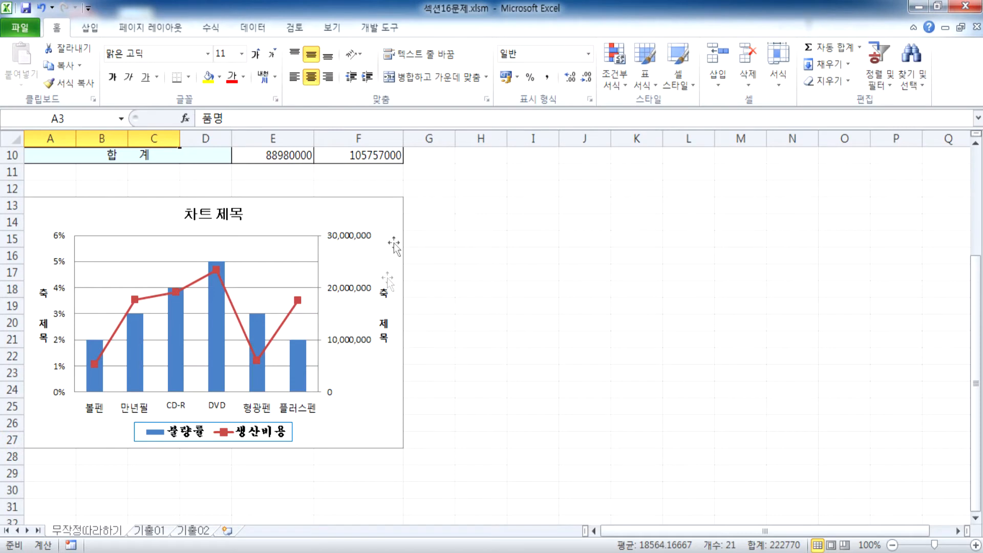
pyautogui.click(480, 223)
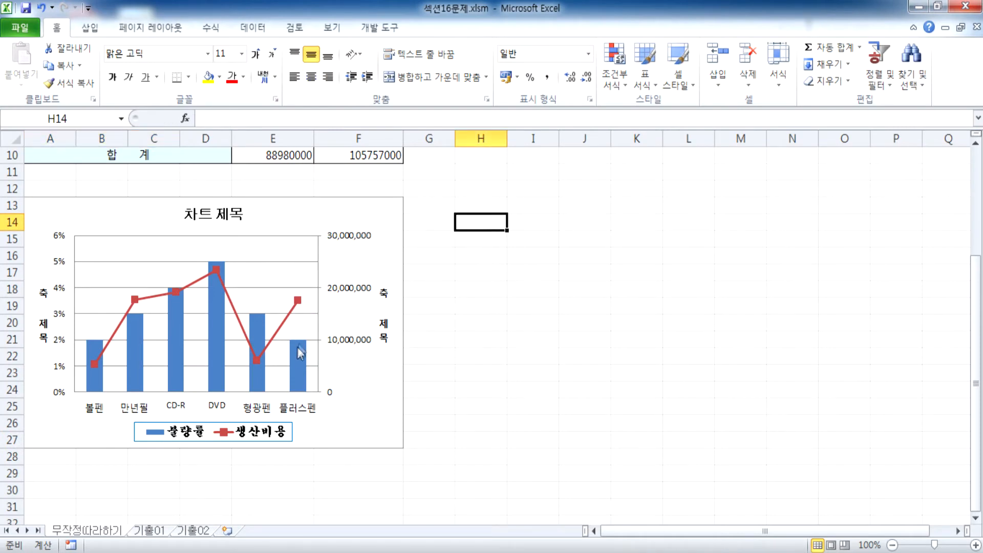
# Add data labels at the outside end (바깥쪽 끝에) to the 불량률 column series in the combination chart.
pyautogui.click(296, 359)
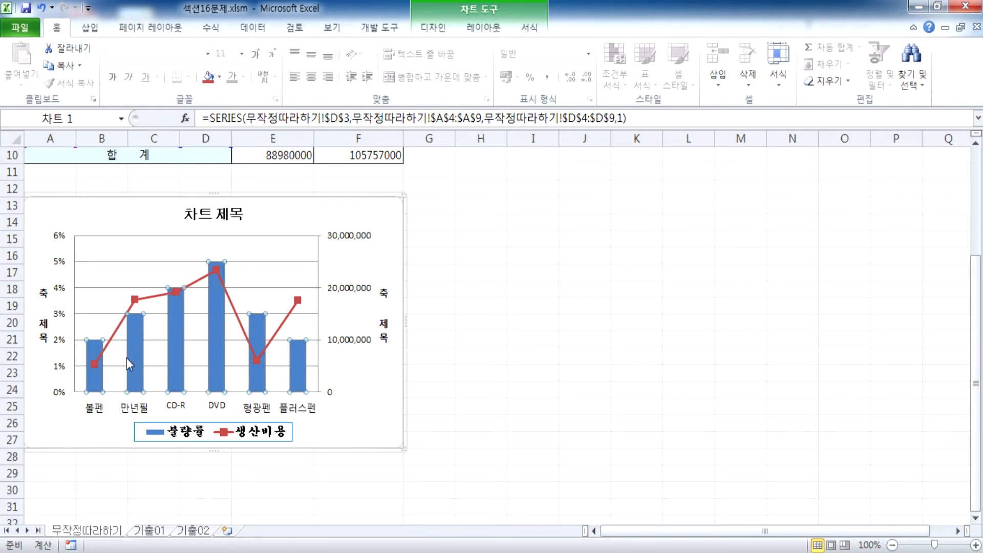
pyautogui.click(483, 27)
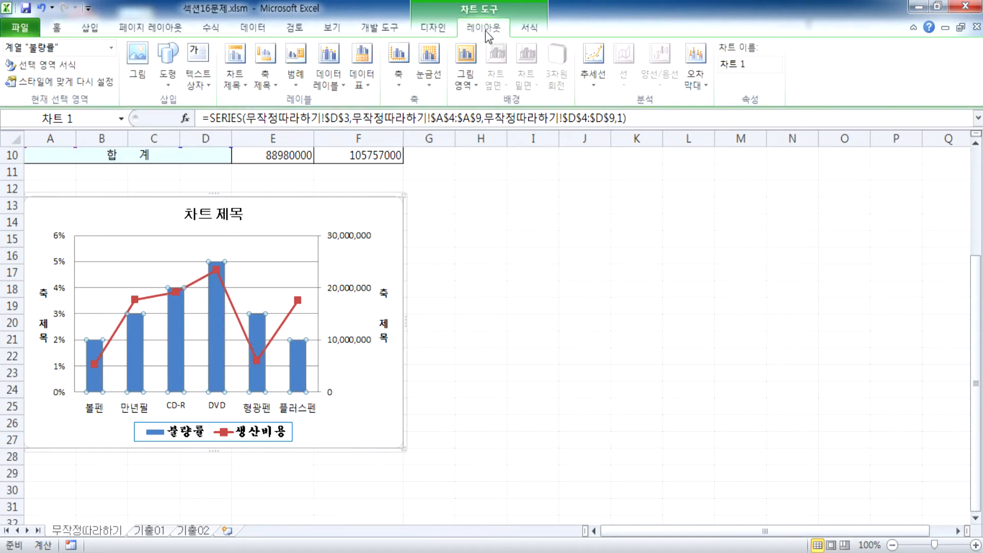
pyautogui.click(336, 84)
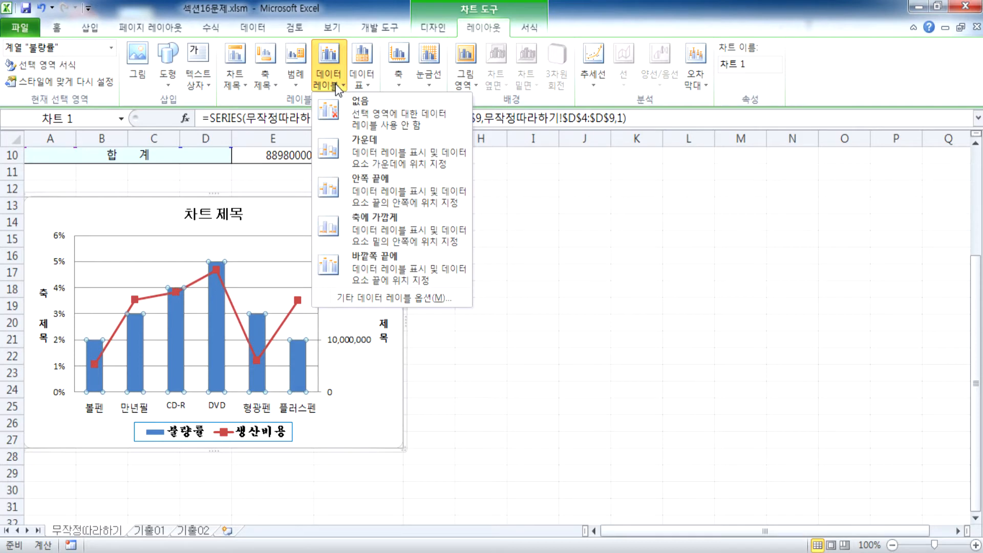
pyautogui.click(369, 269)
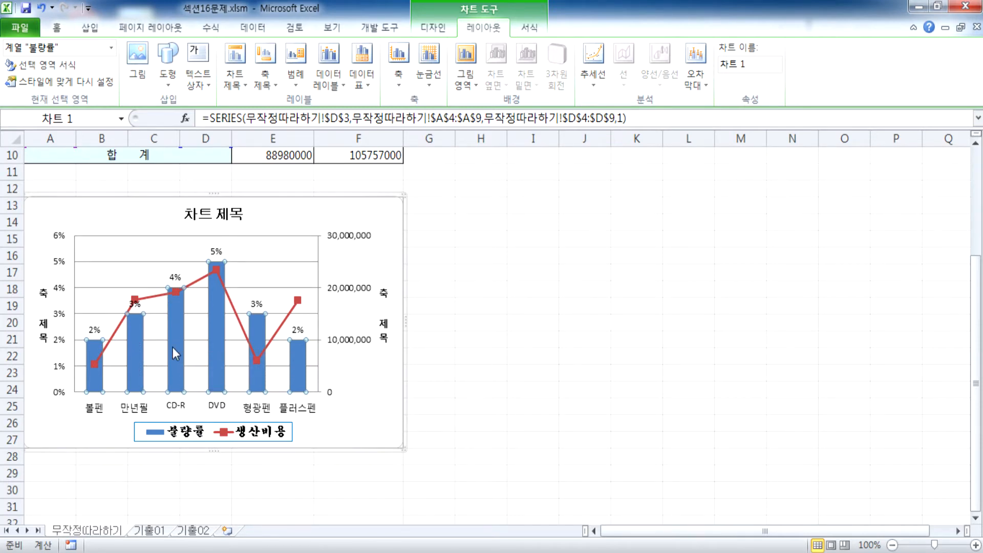
# Try showing the series name and category name in the 불량률 data labels, keeping only the value (값) switched on.
pyautogui.doubleClick(219, 252)
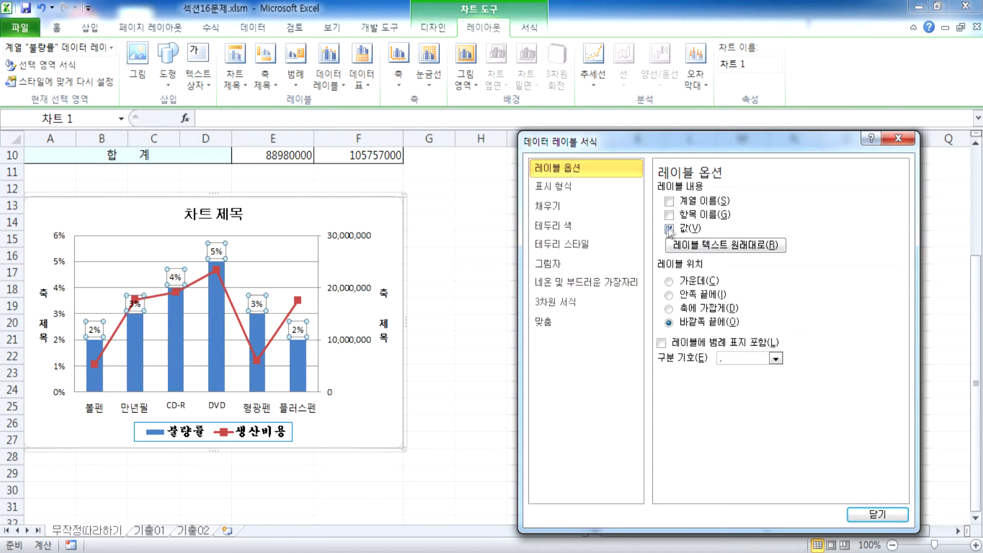
pyautogui.click(669, 201)
pyautogui.click(670, 201)
pyautogui.click(670, 215)
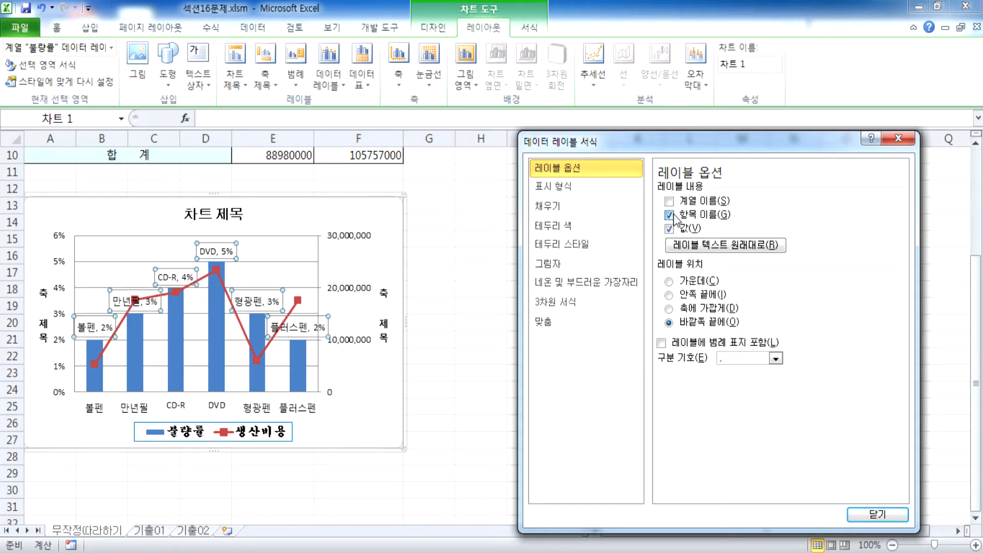
pyautogui.click(670, 216)
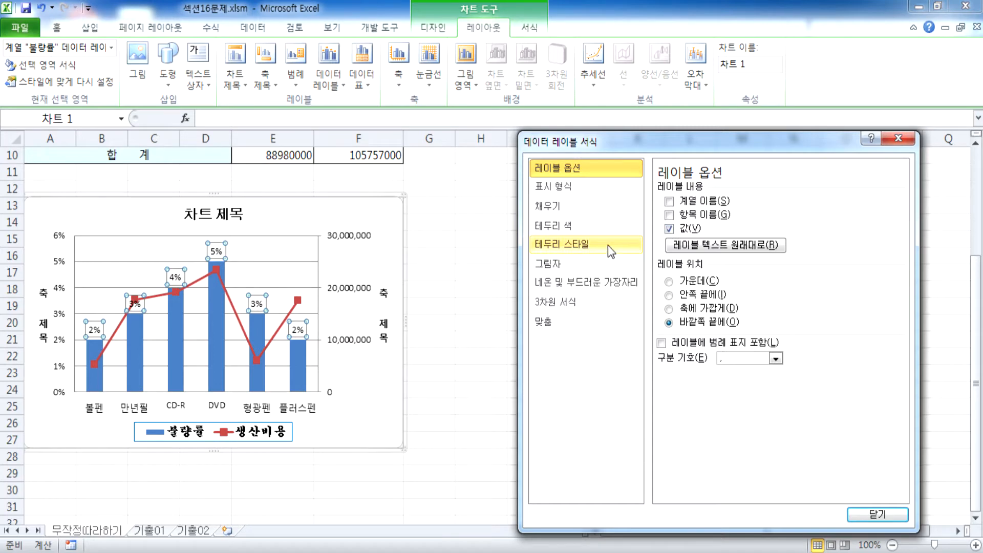
pyautogui.click(898, 137)
# Remove all data labels from the combination chart.
pyautogui.click(352, 220)
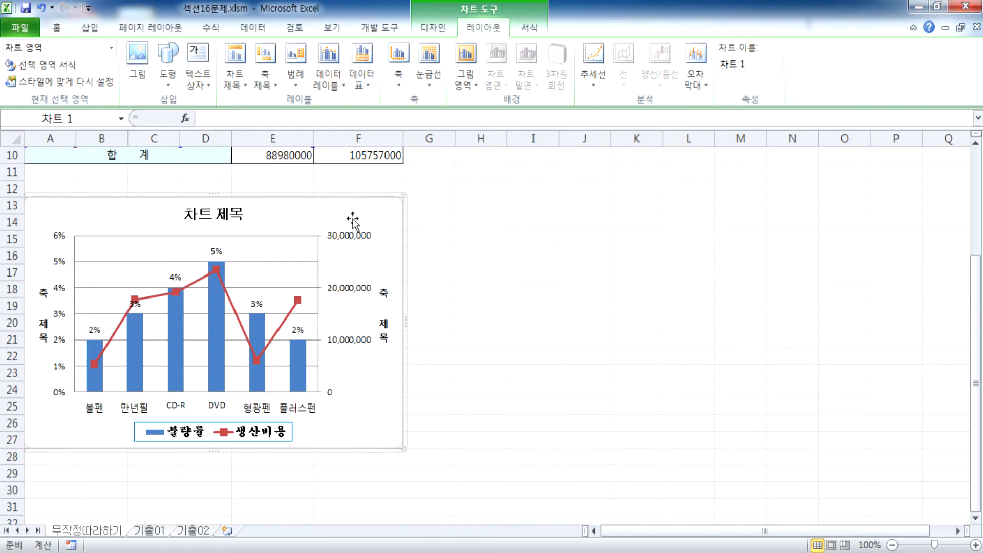
pyautogui.click(330, 77)
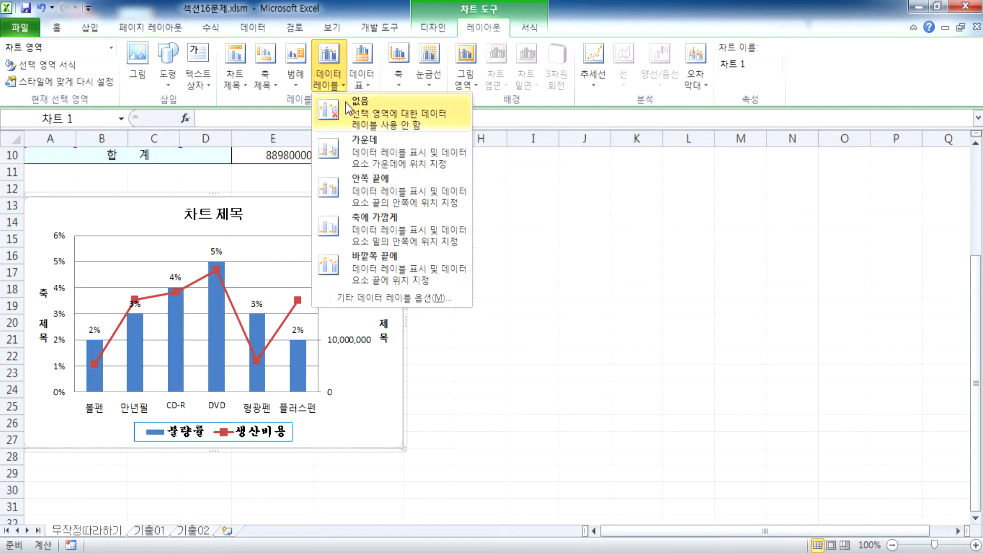
pyautogui.click(347, 106)
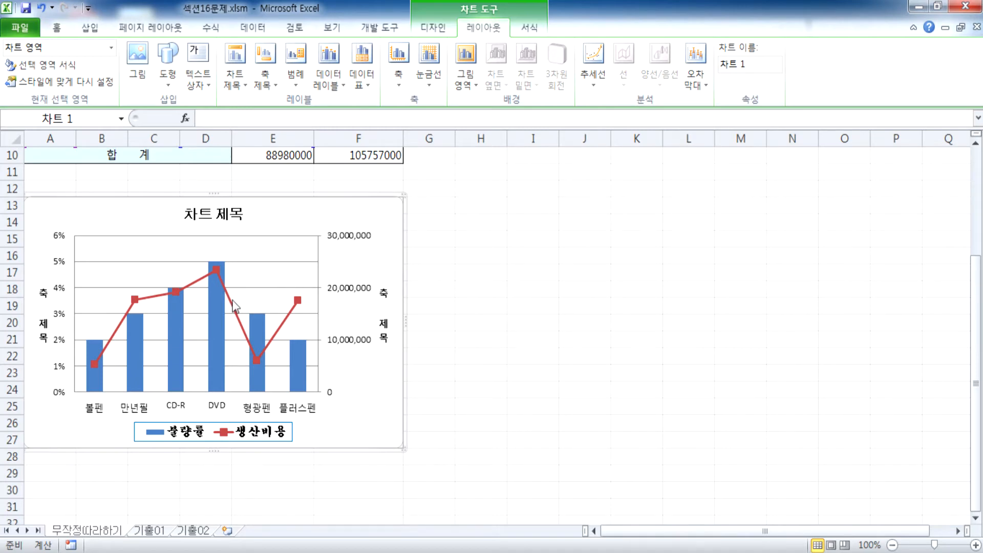
# Add a data label at the outside end (바깥쪽 끝에) to only the DVD column of the 불량률 series.
pyautogui.click(219, 324)
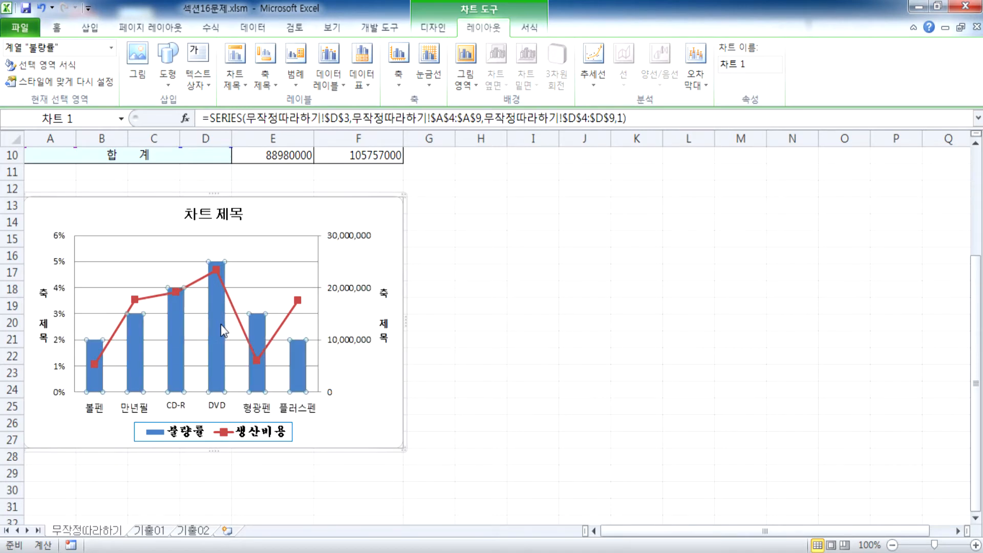
pyautogui.moveTo(212, 314)
pyautogui.click(219, 310)
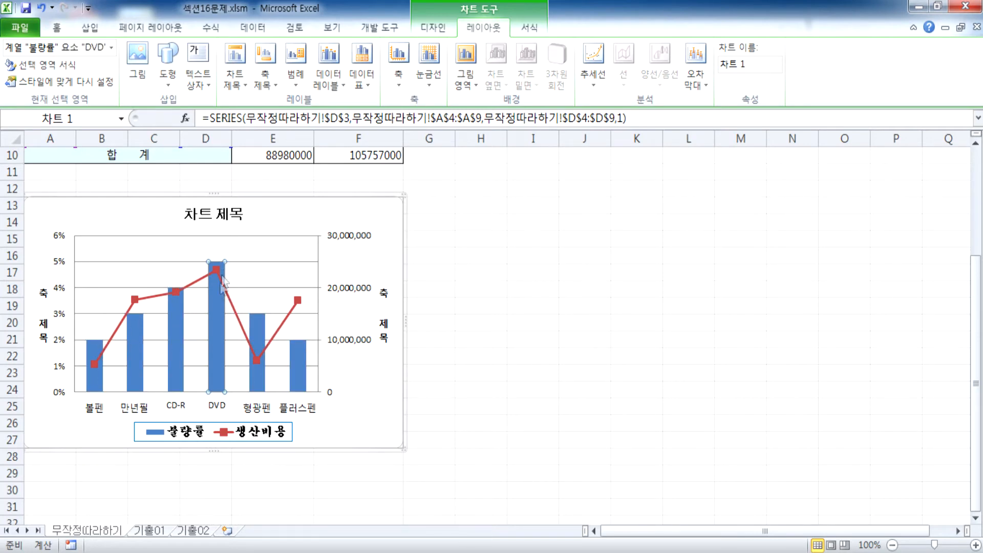
pyautogui.moveTo(218, 302)
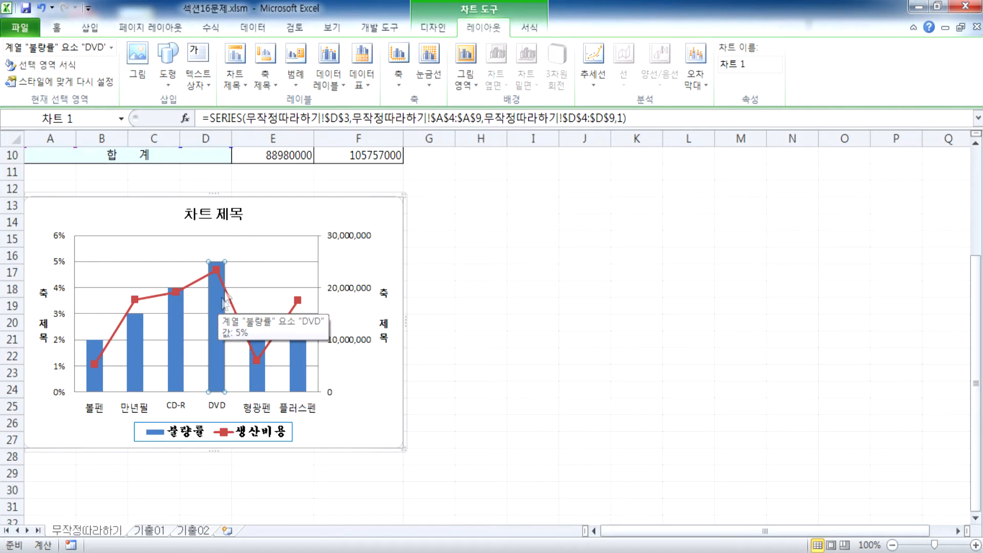
pyautogui.click(329, 72)
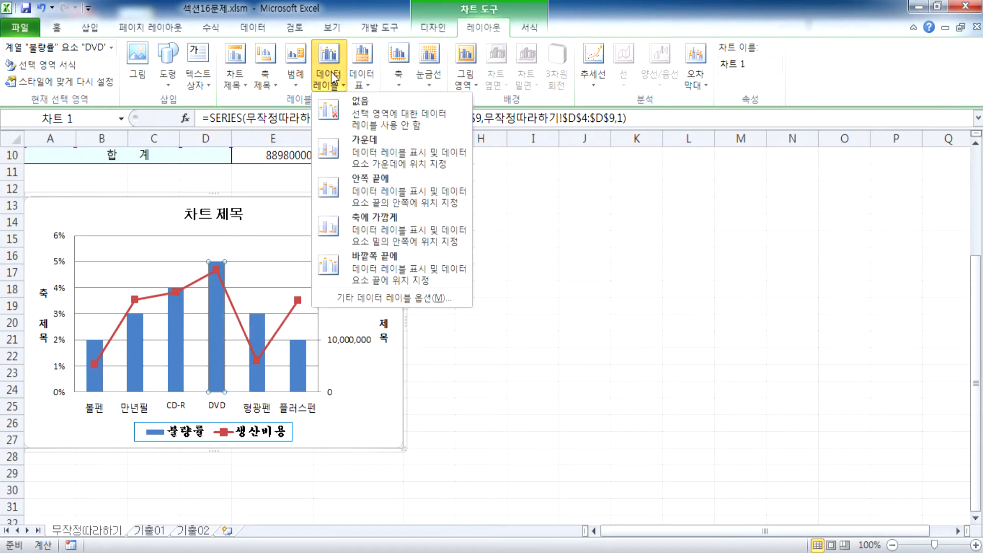
pyautogui.click(395, 262)
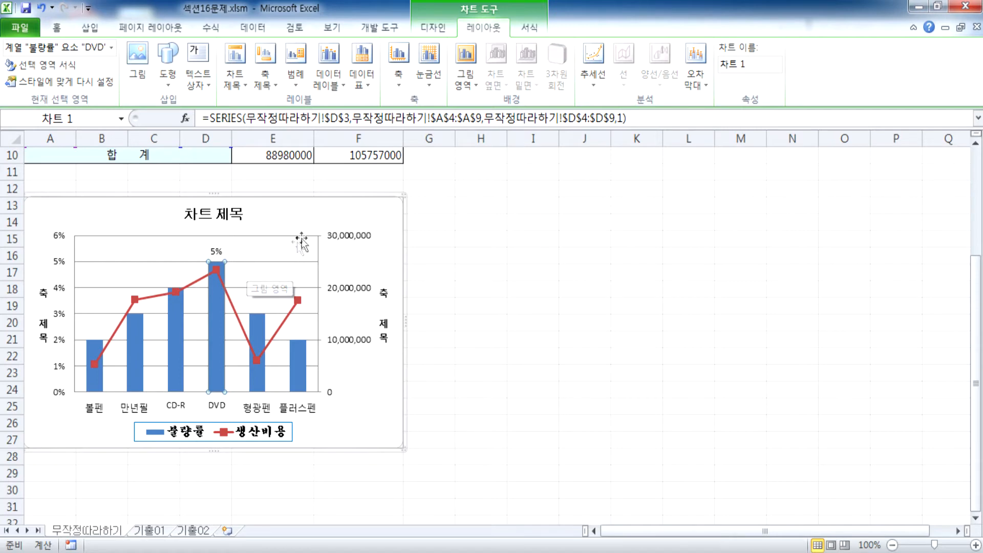
pyautogui.click(354, 211)
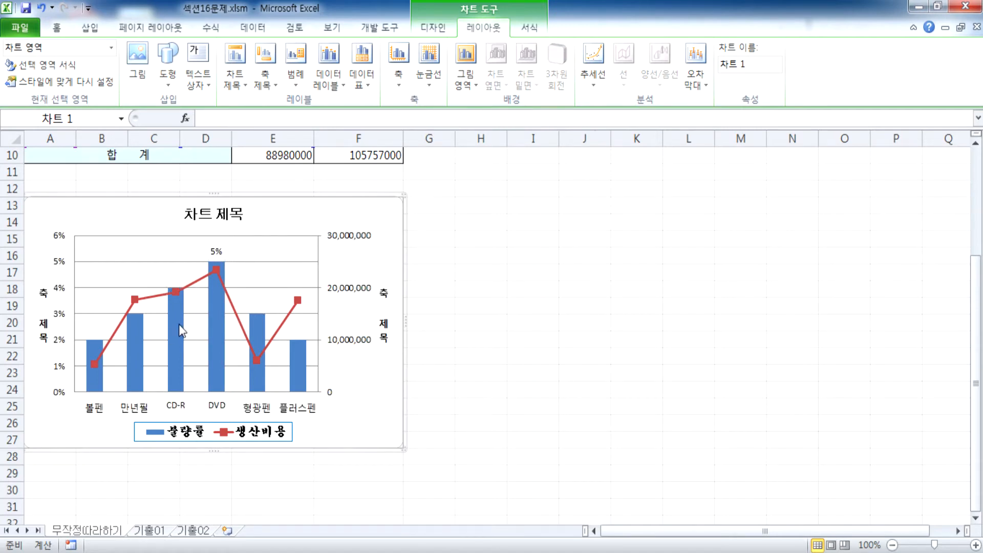
# Replace the single DVD label with outside end (바깥쪽 끝에) data labels on the whole 불량률 column series.
pyautogui.click(217, 330)
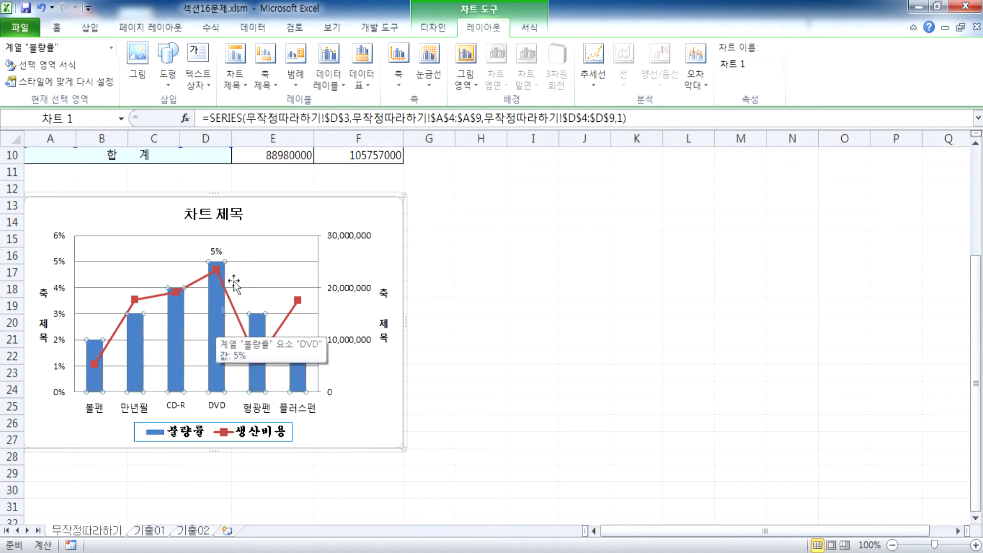
pyautogui.click(328, 77)
pyautogui.click(267, 185)
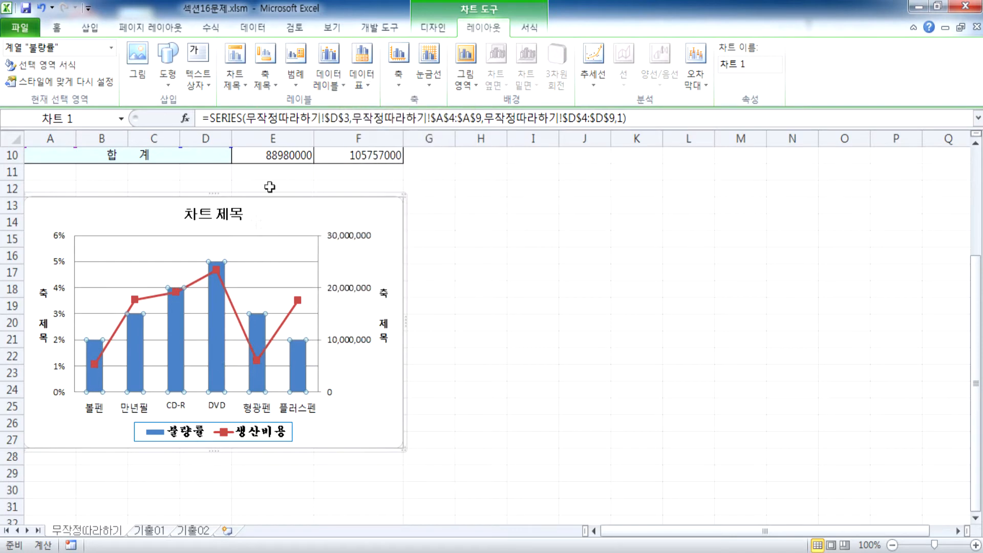
pyautogui.click(328, 77)
pyautogui.click(391, 265)
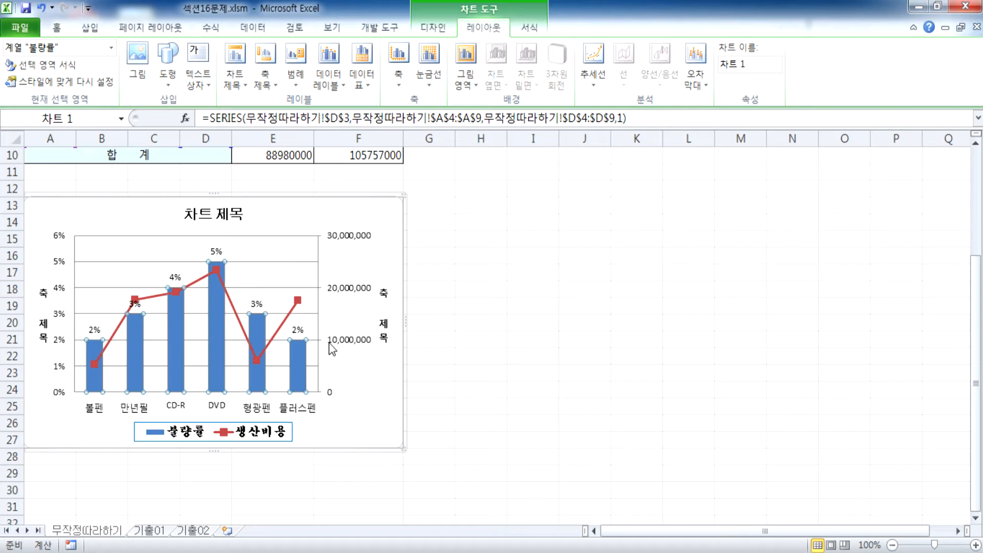
# Try the 안쪽 끝에, 가운데 and 축에 가깝게 positions for the 불량률 data labels and restore them to 바깥쪽 끝에.
pyautogui.click(334, 208)
pyautogui.click(328, 82)
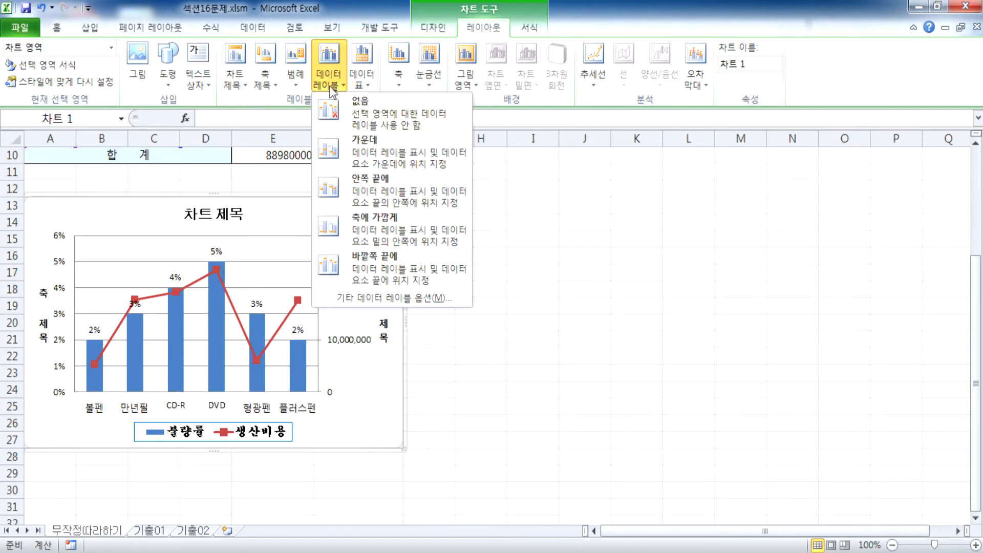
pyautogui.click(377, 370)
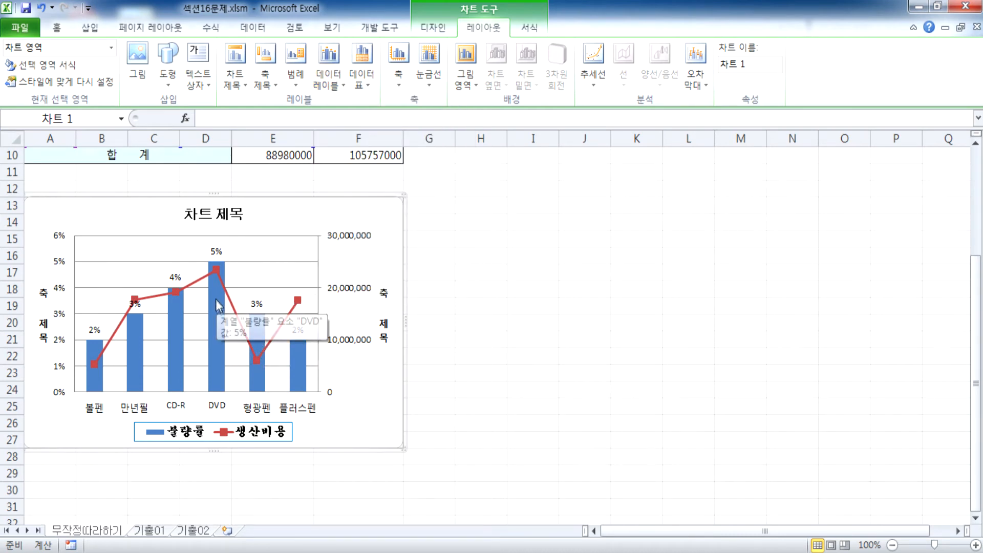
pyautogui.click(221, 328)
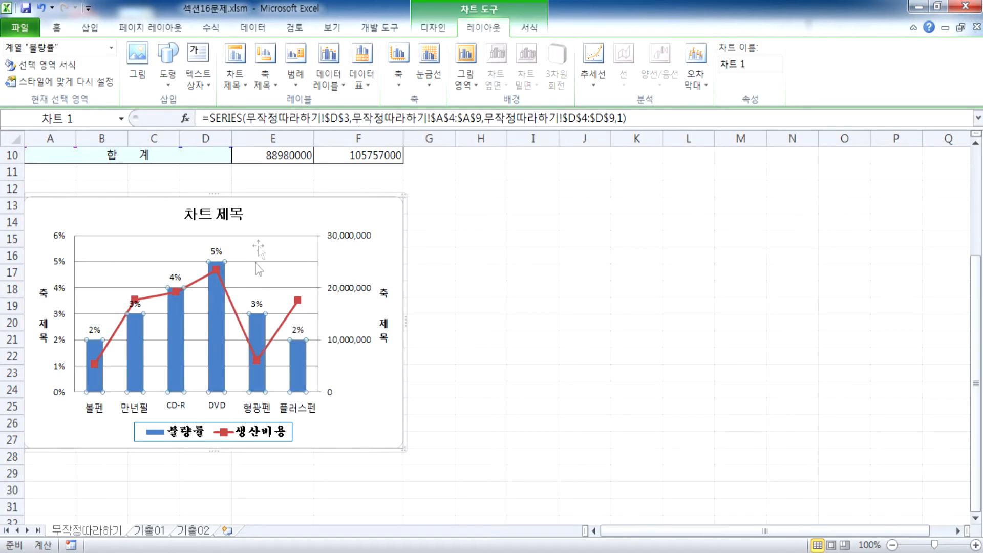
pyautogui.click(331, 85)
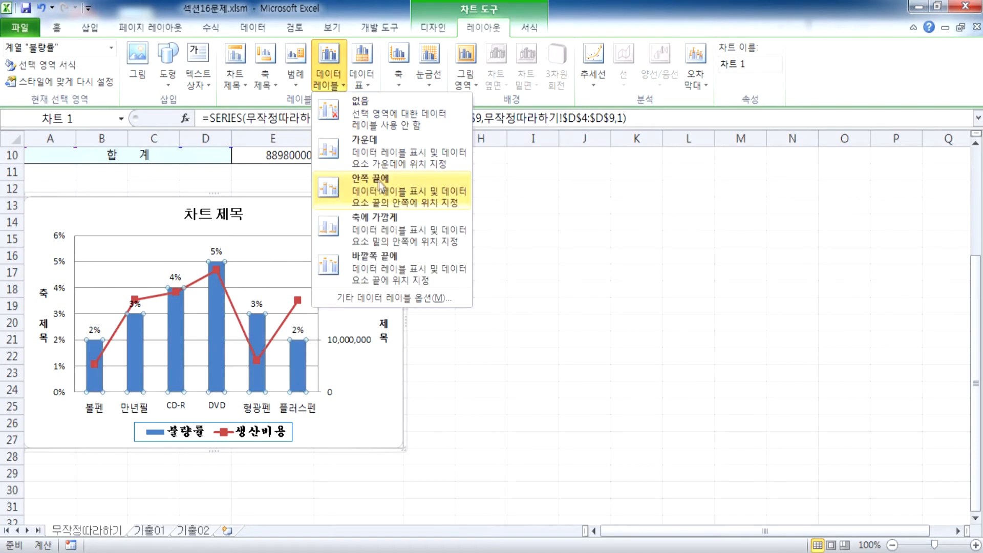
pyautogui.click(385, 198)
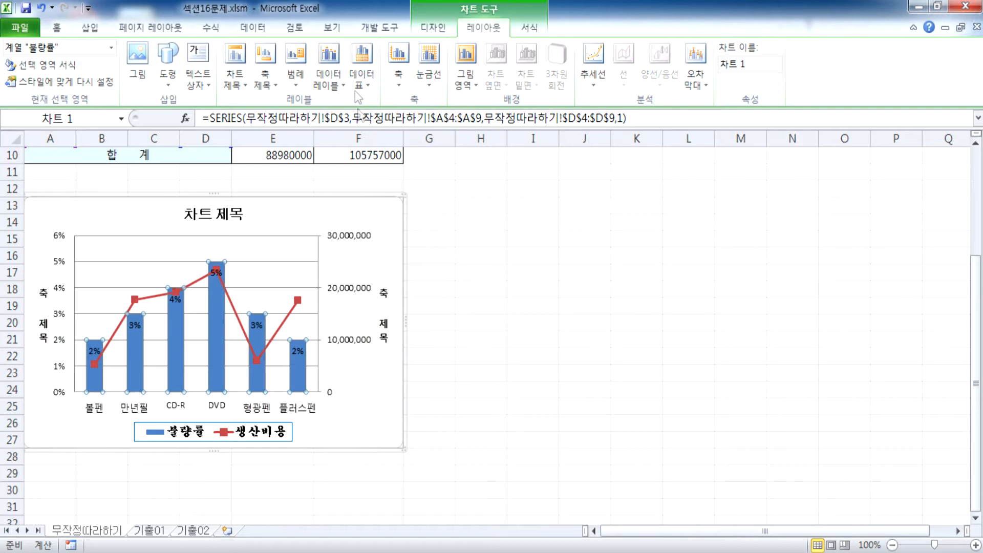
pyautogui.click(305, 75)
pyautogui.click(326, 80)
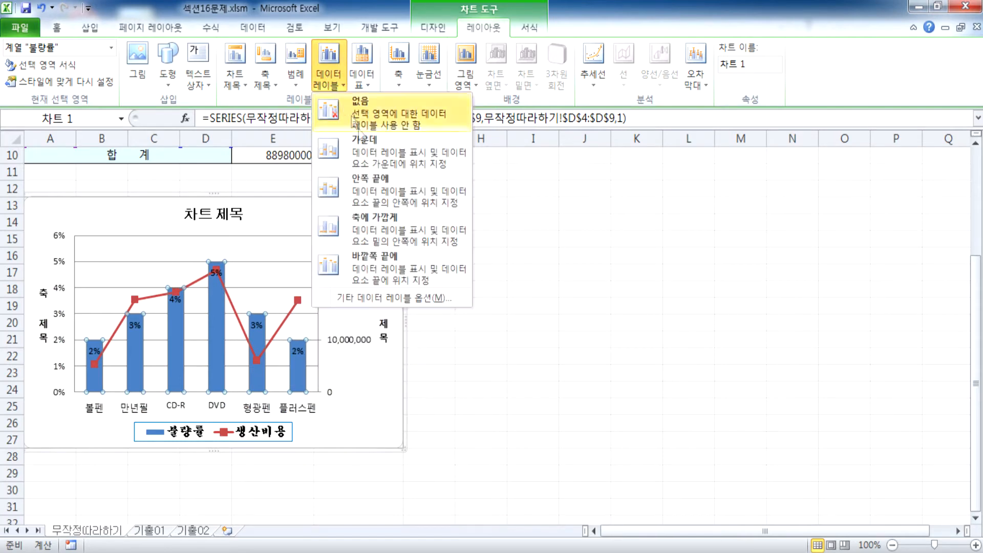
pyautogui.click(367, 159)
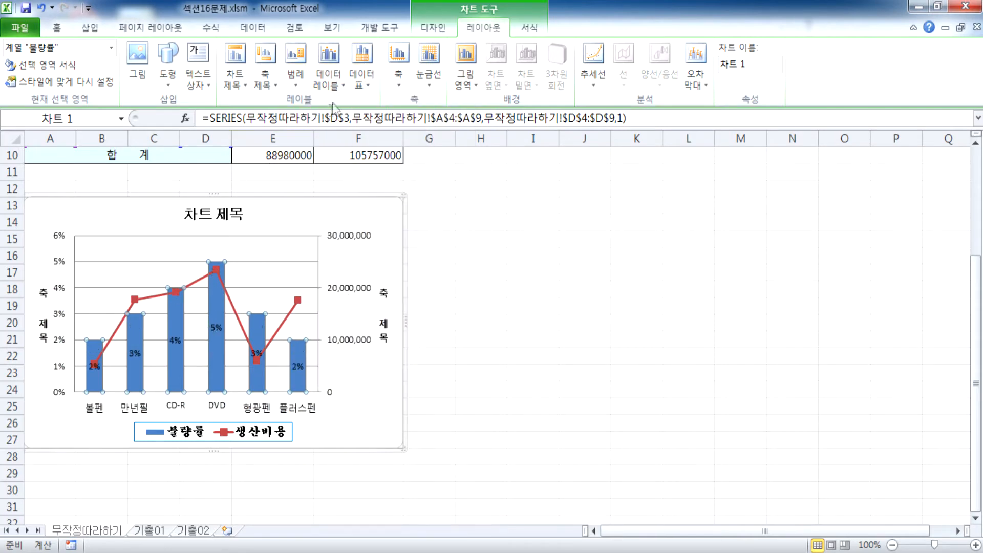
pyautogui.click(331, 71)
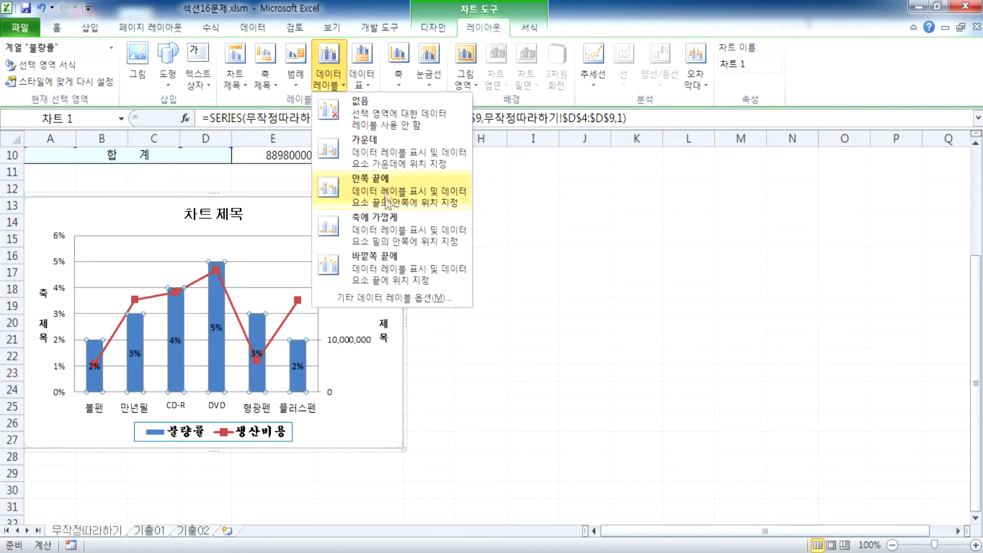
pyautogui.click(386, 233)
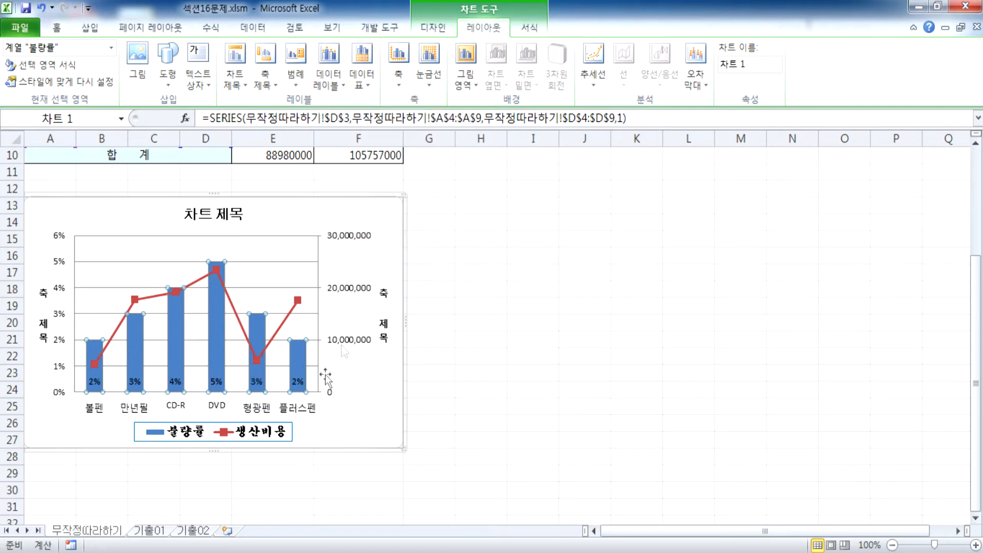
pyautogui.click(329, 91)
pyautogui.click(390, 264)
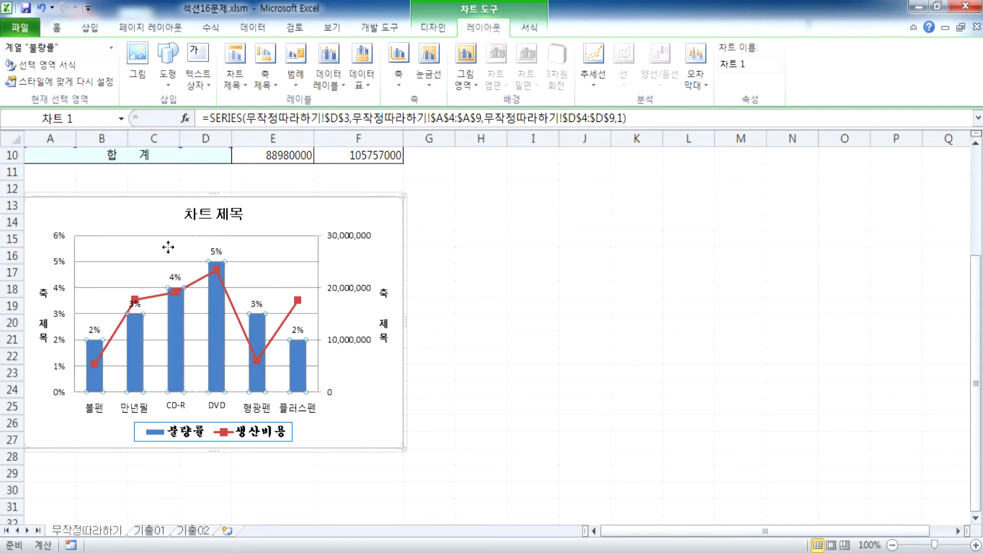
# Try plotting the 생산비용 line series on the primary axis (기본 축) and return it to the secondary axis (보조 축).
pyautogui.click(190, 287)
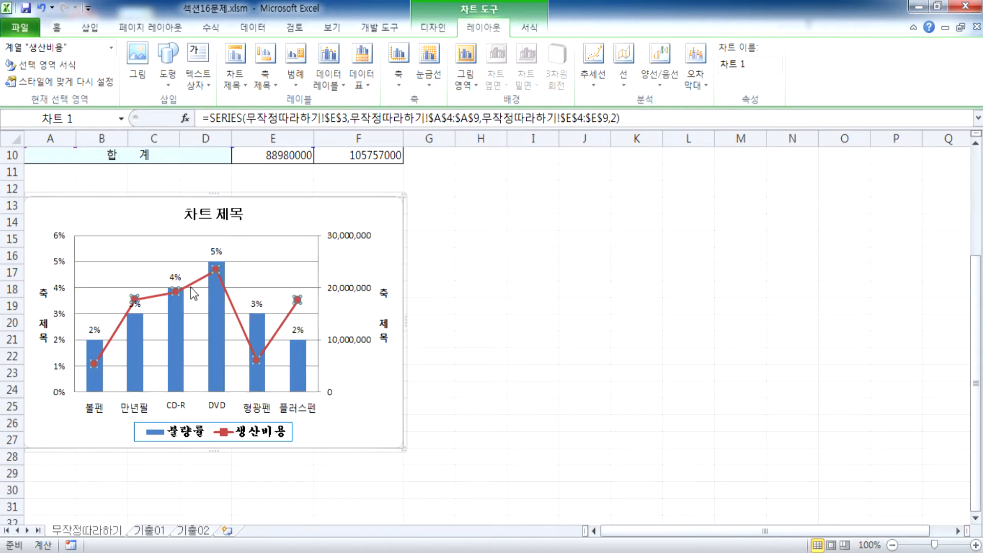
pyautogui.click(267, 260)
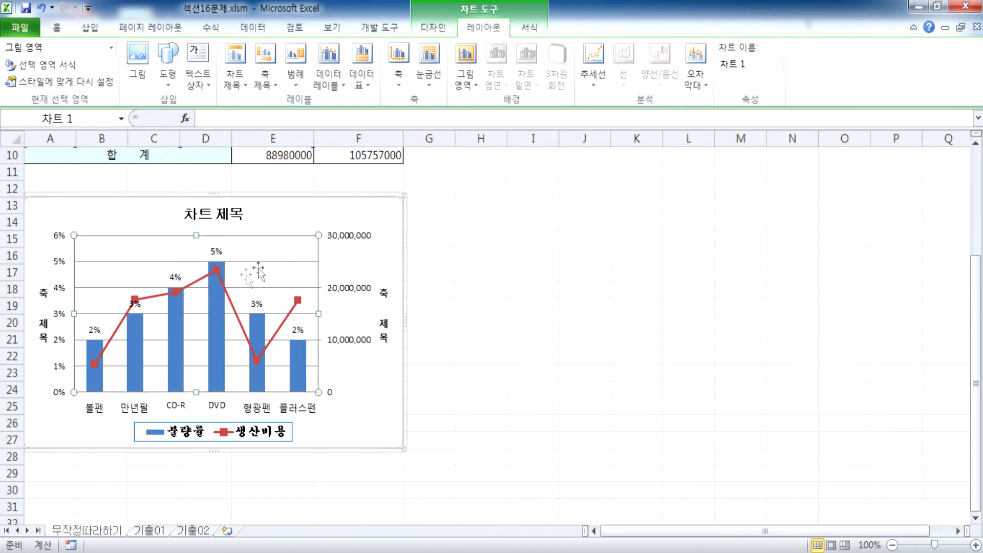
pyautogui.moveTo(197, 288)
pyautogui.click(191, 287)
pyautogui.doubleClick(191, 286)
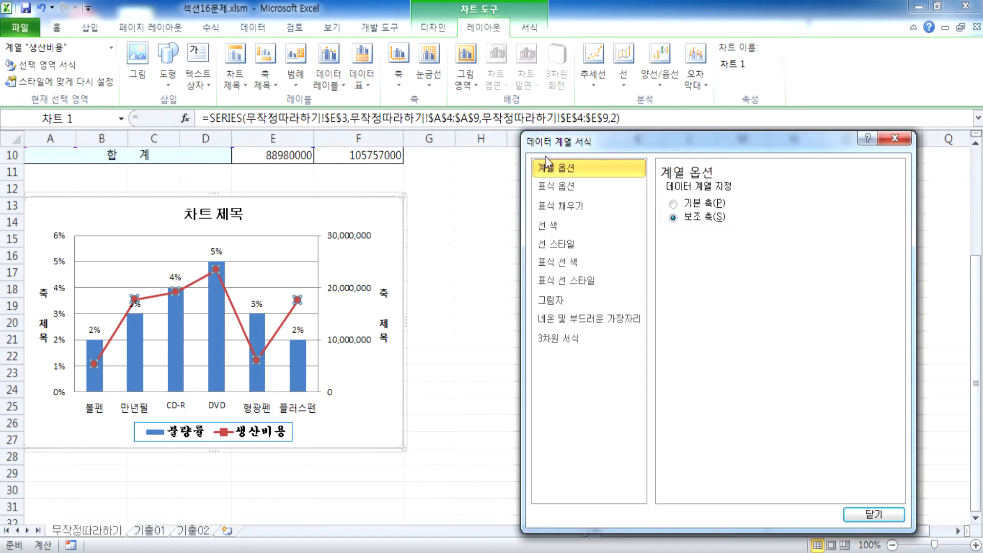
pyautogui.moveTo(612, 80); pyautogui.dragTo(482, 93)
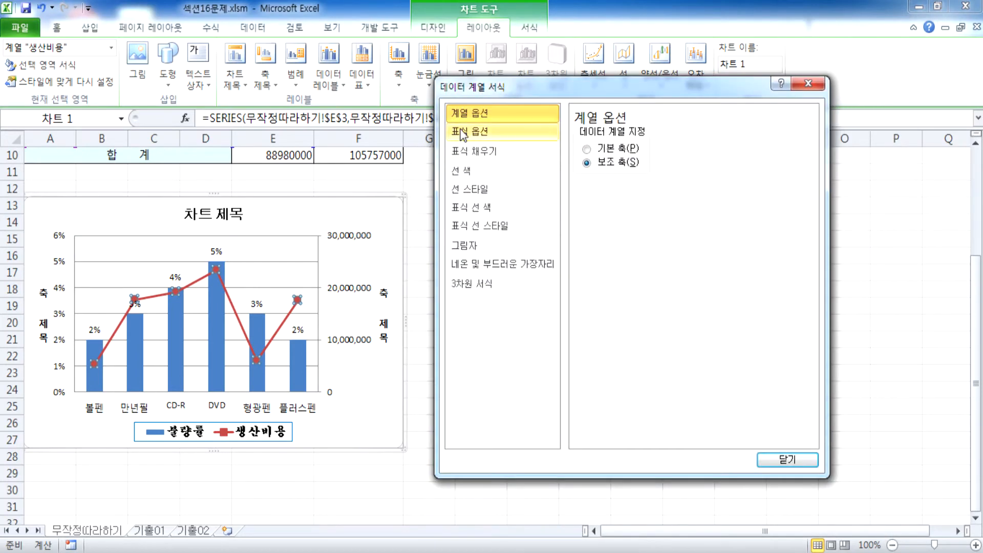
pyautogui.click(601, 150)
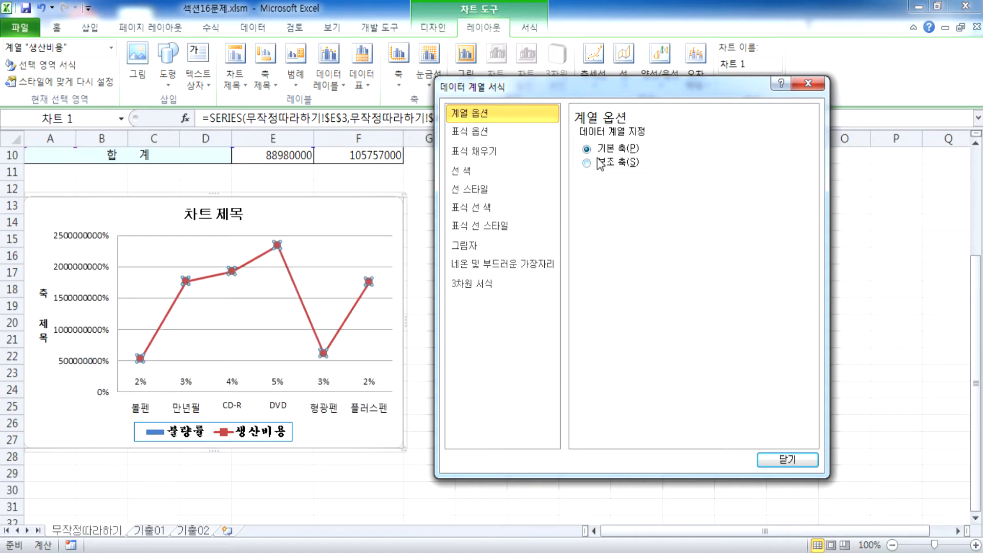
pyautogui.click(599, 163)
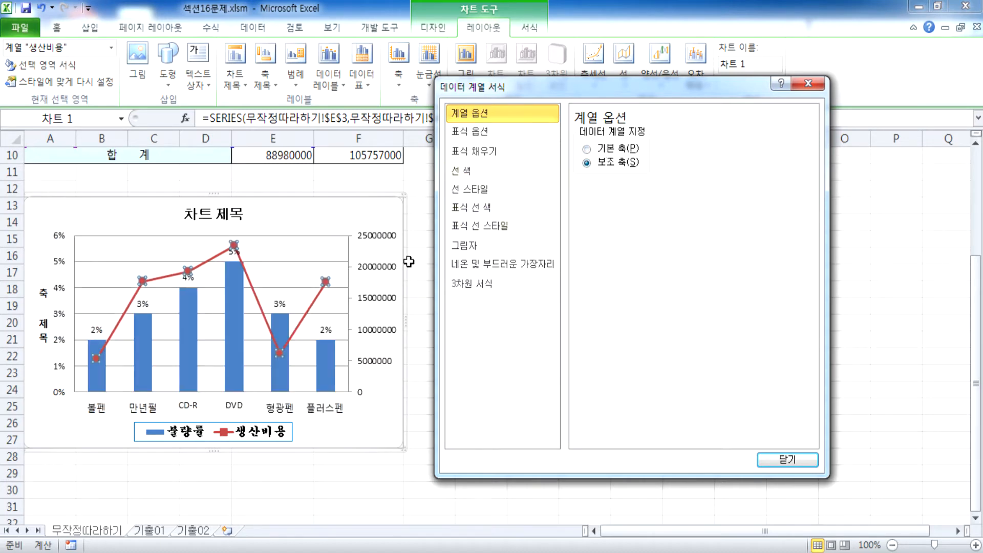
# Set the number format of the chart's secondary value axis to the 숫자 category.
pyautogui.click(387, 240)
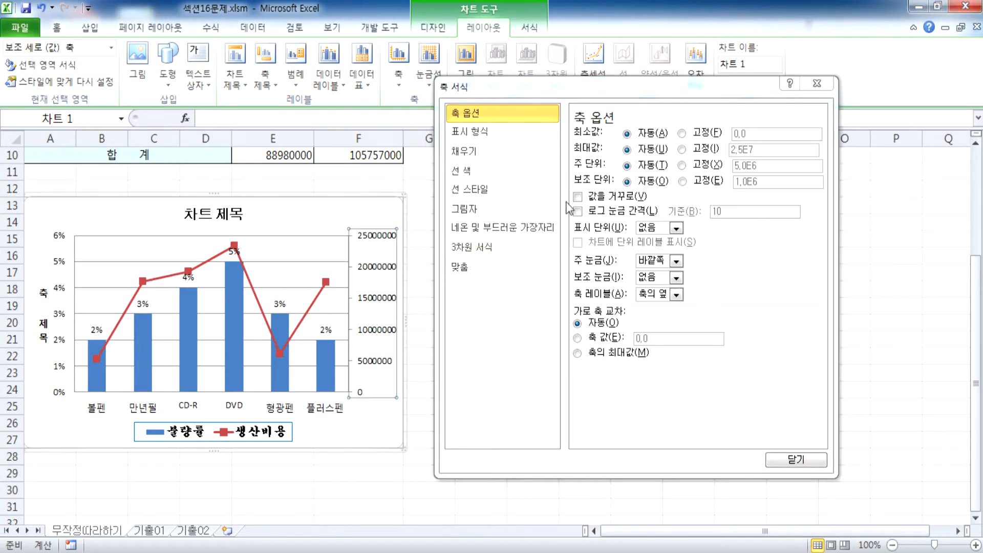
pyautogui.click(509, 138)
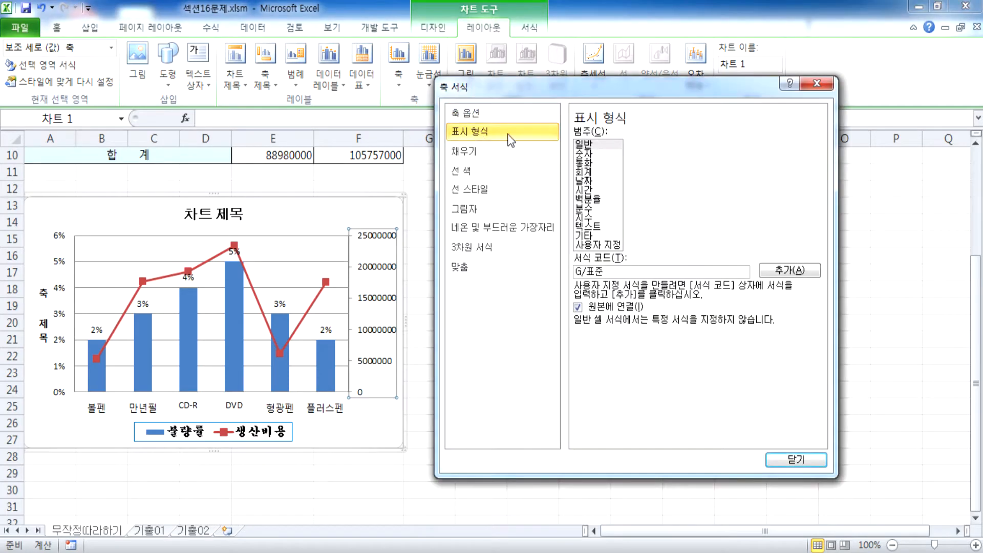
pyautogui.click(584, 153)
# Set the secondary value axis to a fixed maximum of 30000000 and a fixed major unit of 10000000.
pyautogui.click(476, 116)
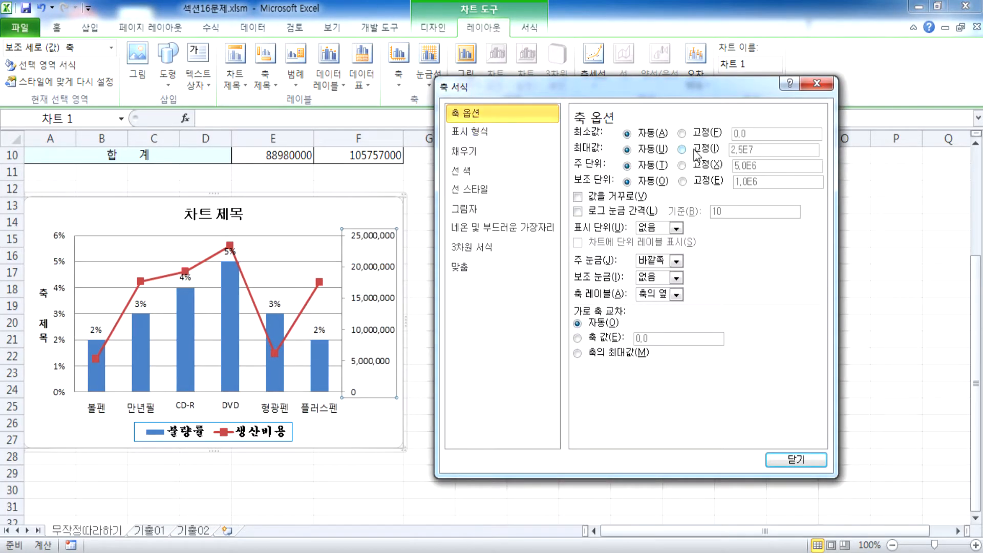
pyautogui.click(695, 149)
pyautogui.click(695, 166)
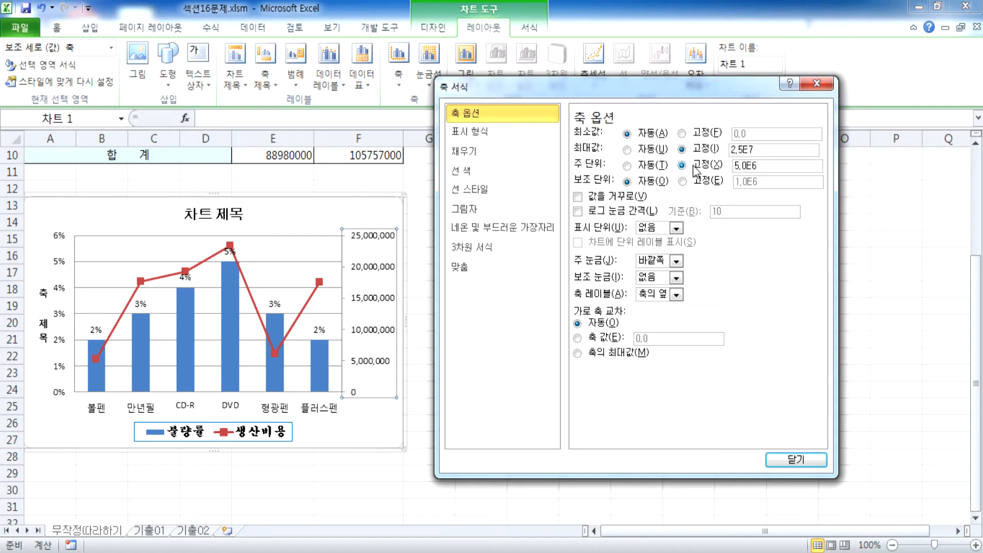
pyautogui.moveTo(761, 150); pyautogui.dragTo(682, 153)
pyautogui.write('30000000')
pyautogui.click(758, 167)
pyautogui.moveTo(758, 167); pyautogui.dragTo(678, 172)
pyautogui.write('1')
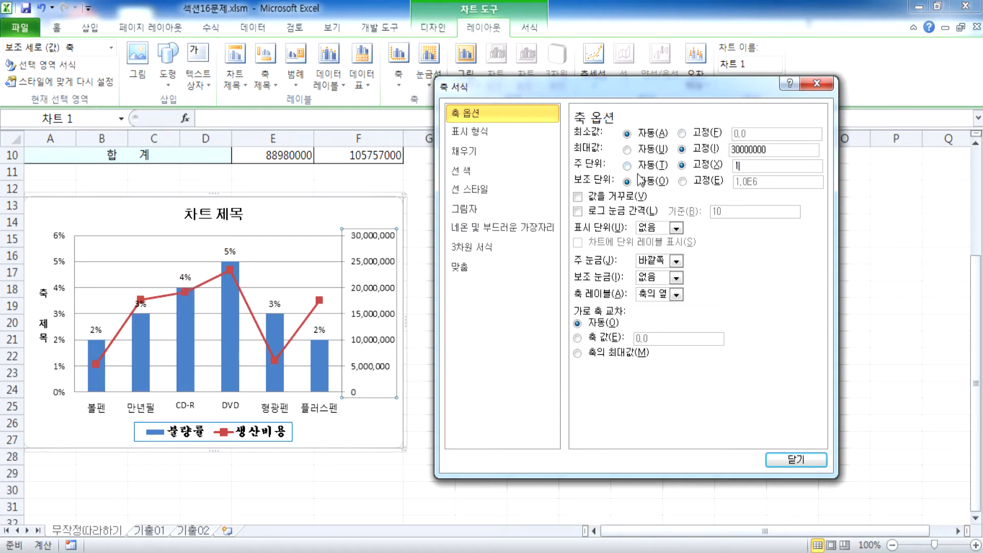
pyautogui.write('0000000')
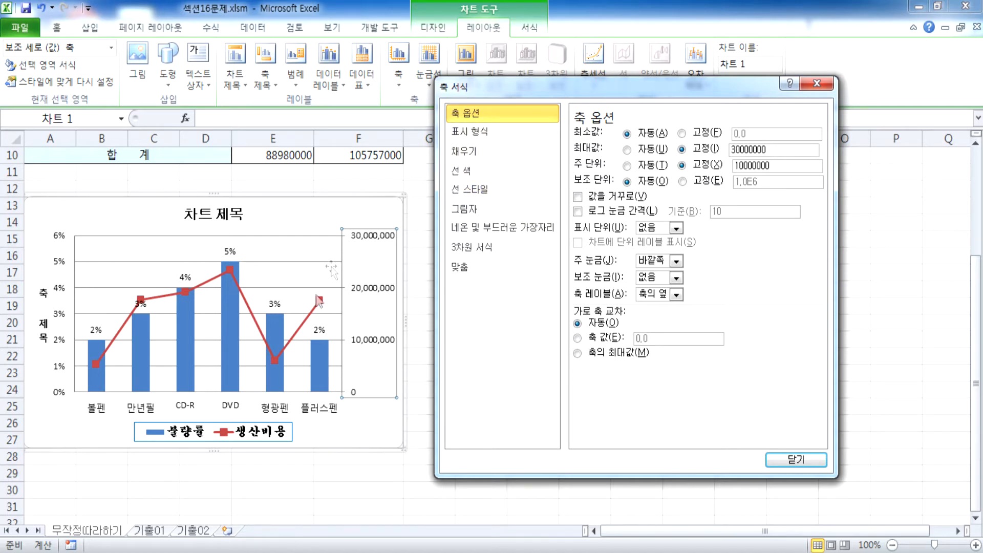
# Turn on the smoothed line option (완만한 선) for the 생산비용 line series.
pyautogui.moveTo(251, 313)
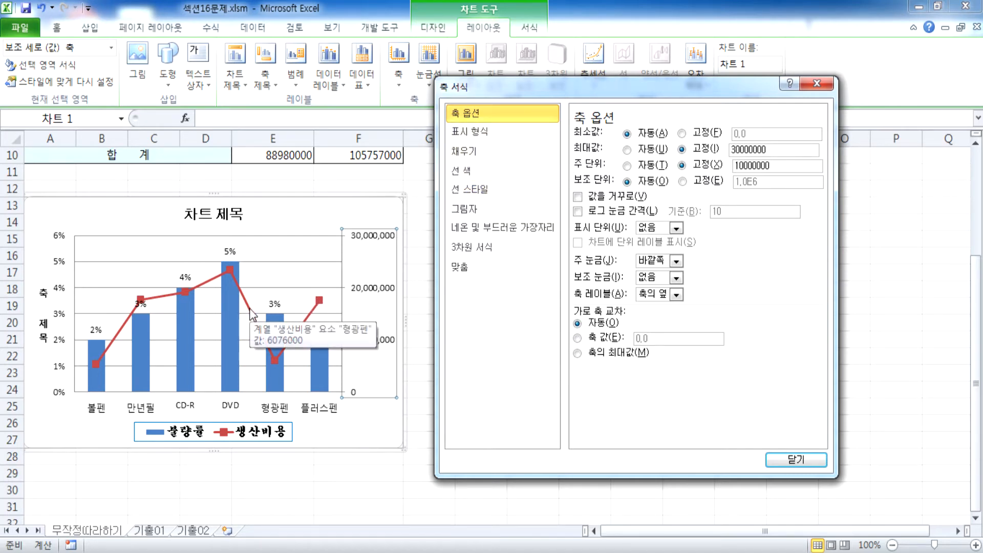
pyautogui.click(250, 312)
pyautogui.moveTo(620, 85); pyautogui.dragTo(617, 17)
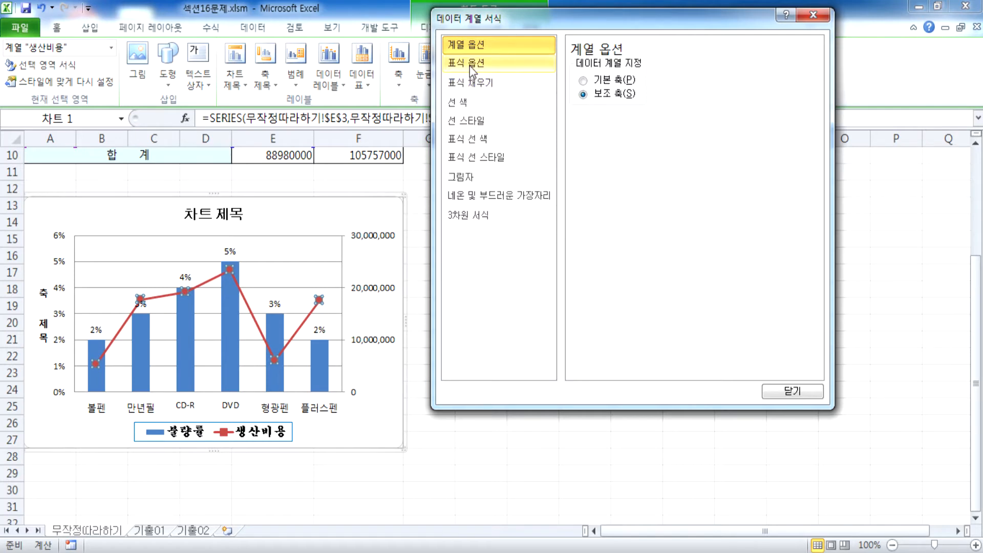
pyautogui.click(470, 103)
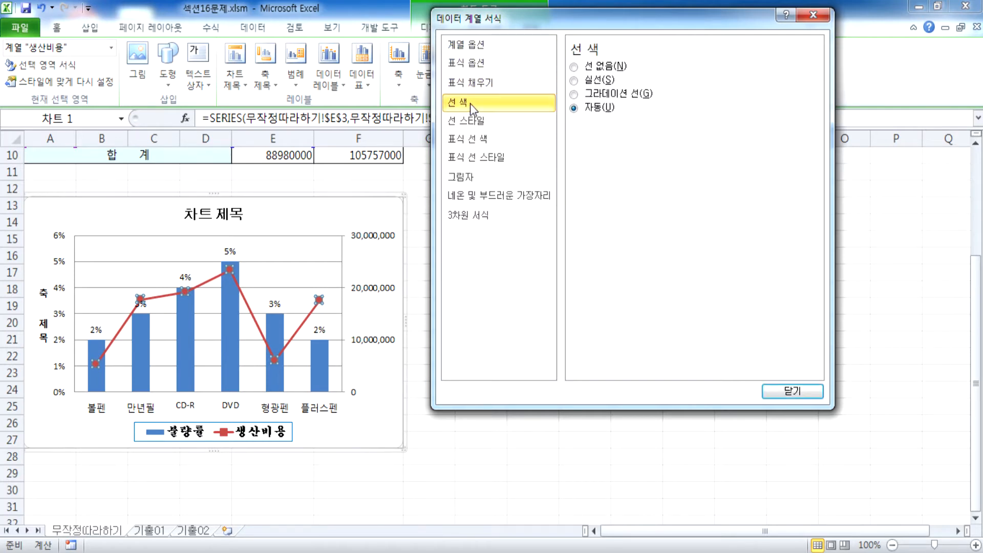
pyautogui.click(471, 121)
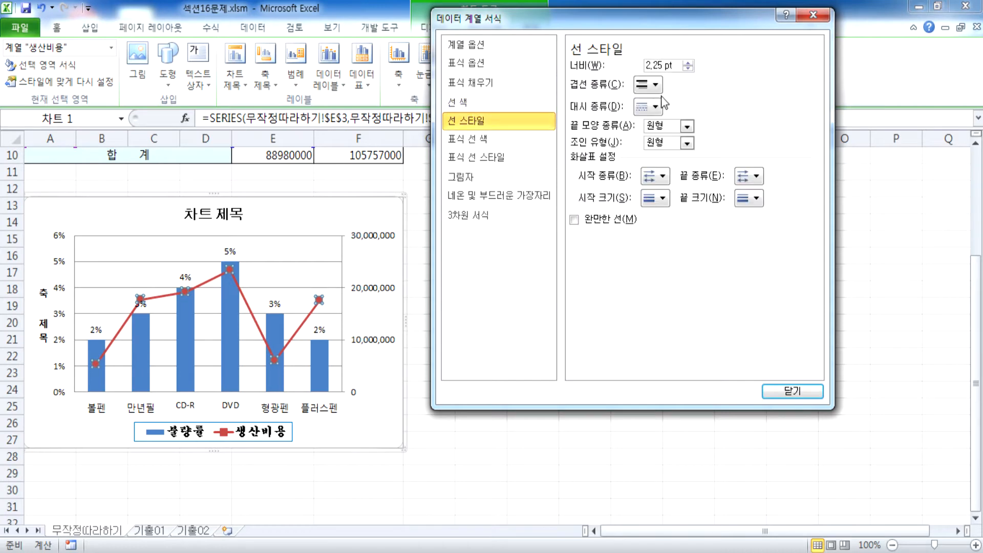
pyautogui.click(608, 220)
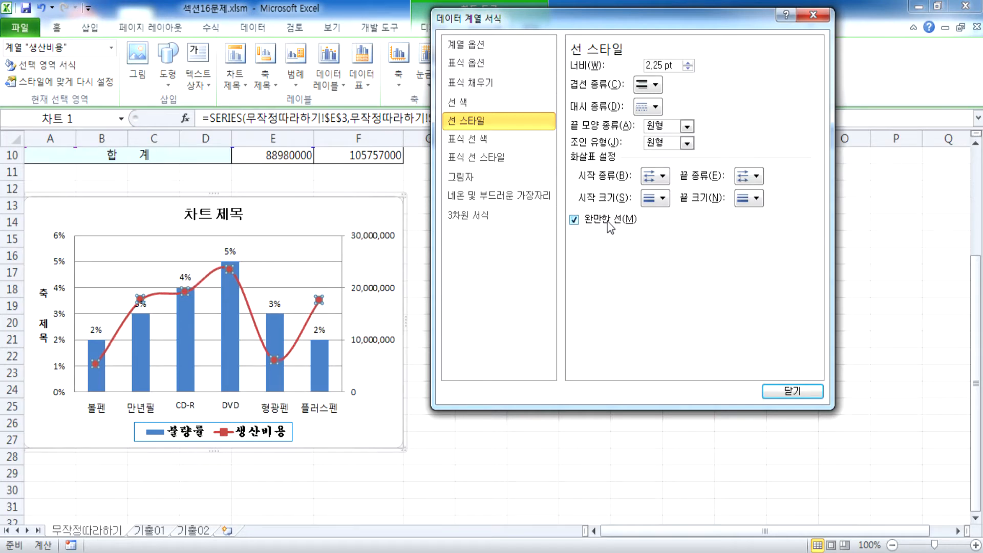
# Give the 생산비용 line a solid line (실선) in the standard color 주황.
pyautogui.click(489, 104)
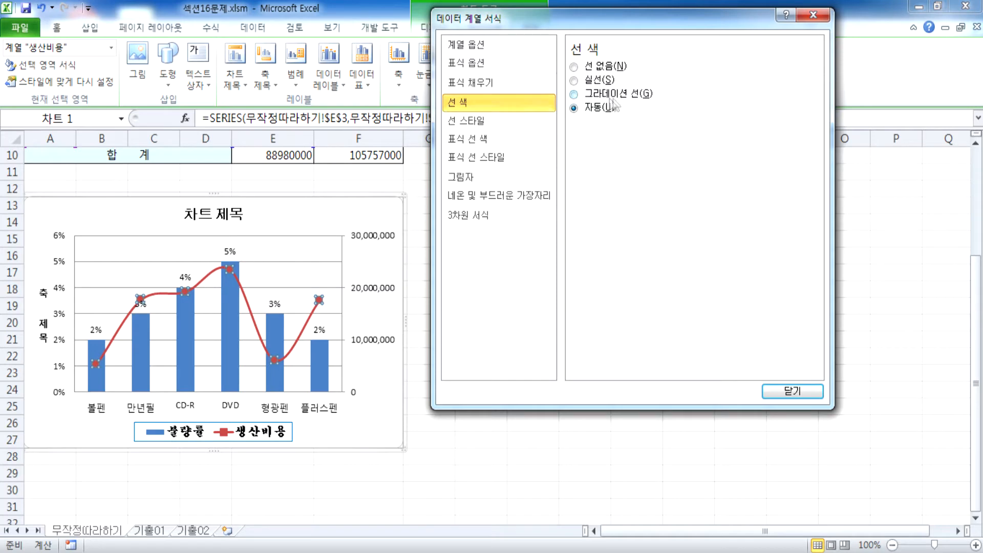
pyautogui.click(596, 81)
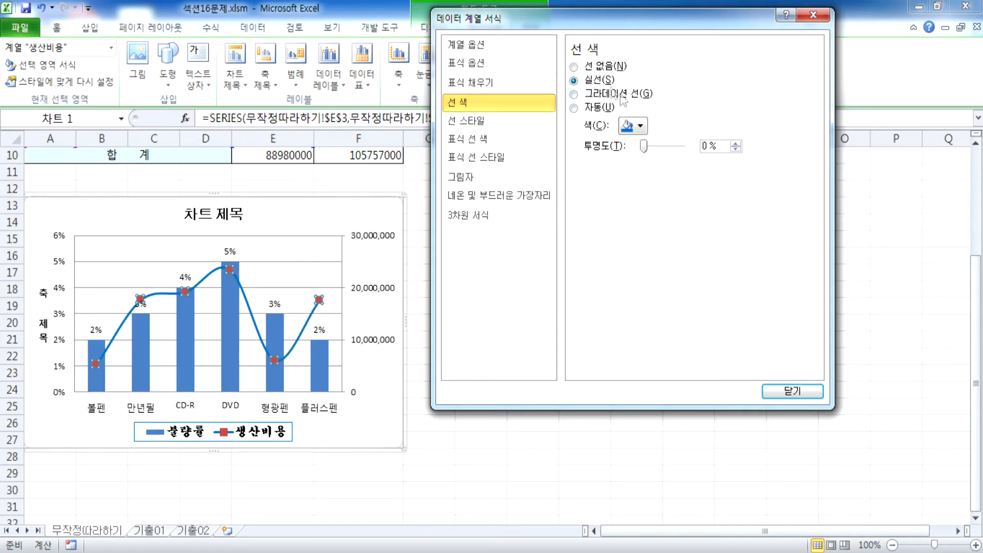
pyautogui.click(640, 126)
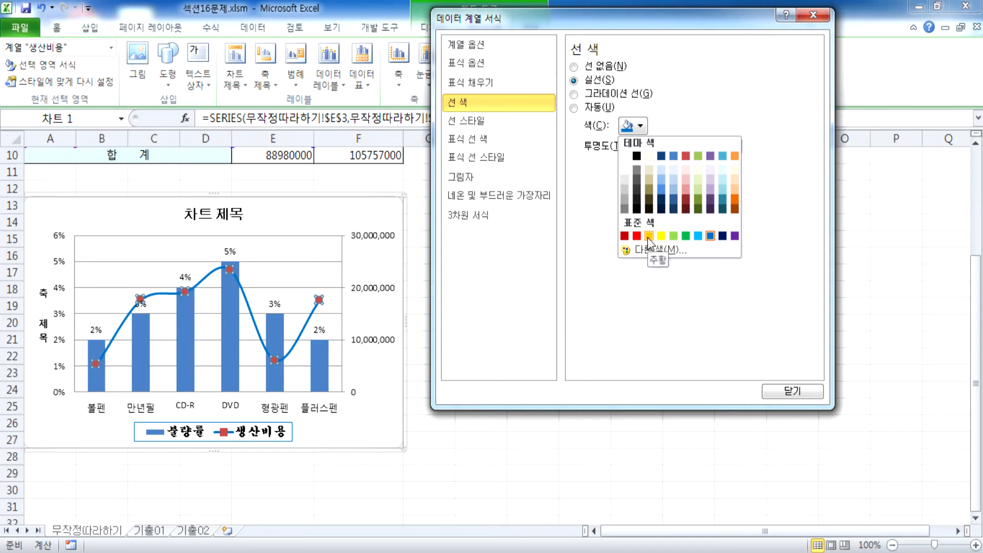
pyautogui.click(648, 236)
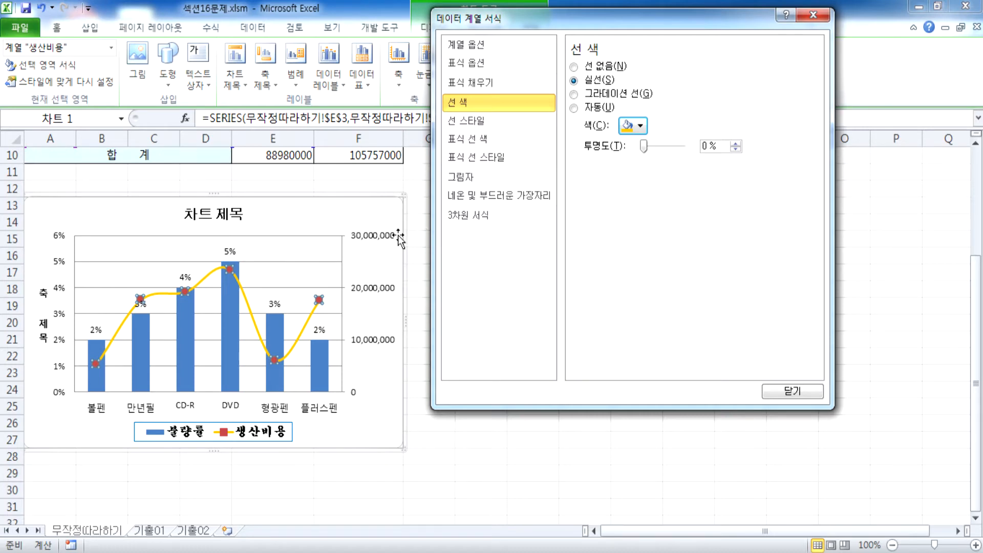
# Set the 생산비용 line width to 4 pt and pick 주황 again as its solid line color.
pyautogui.click(502, 123)
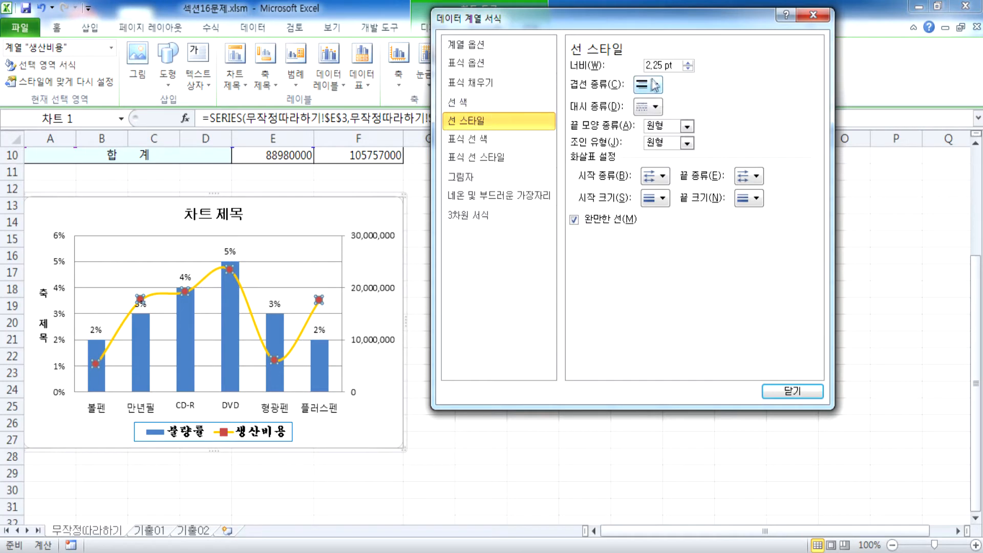
pyautogui.click(687, 63)
pyautogui.click(687, 63)
pyautogui.click(688, 62)
pyautogui.click(688, 63)
pyautogui.click(688, 63)
pyautogui.click(687, 63)
pyautogui.click(688, 62)
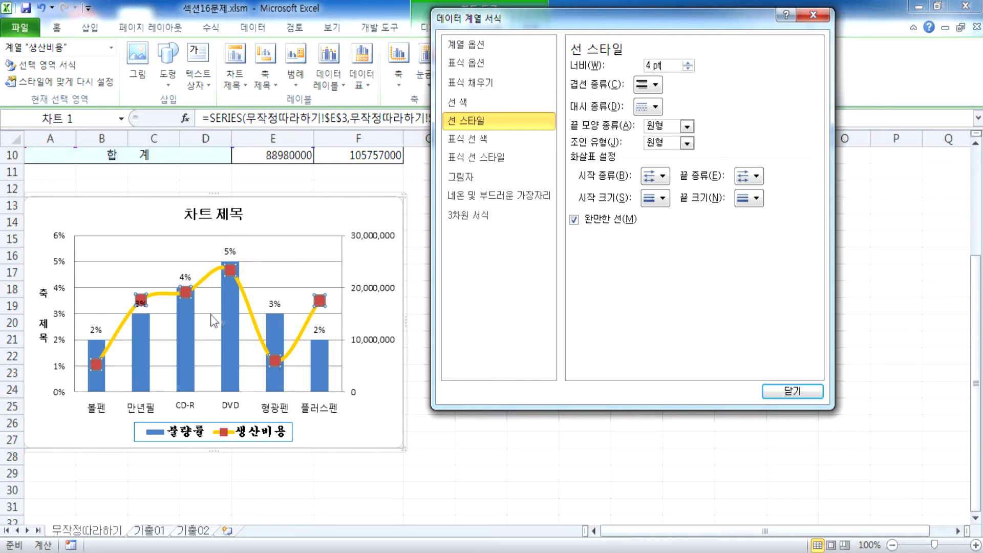
pyautogui.click(457, 102)
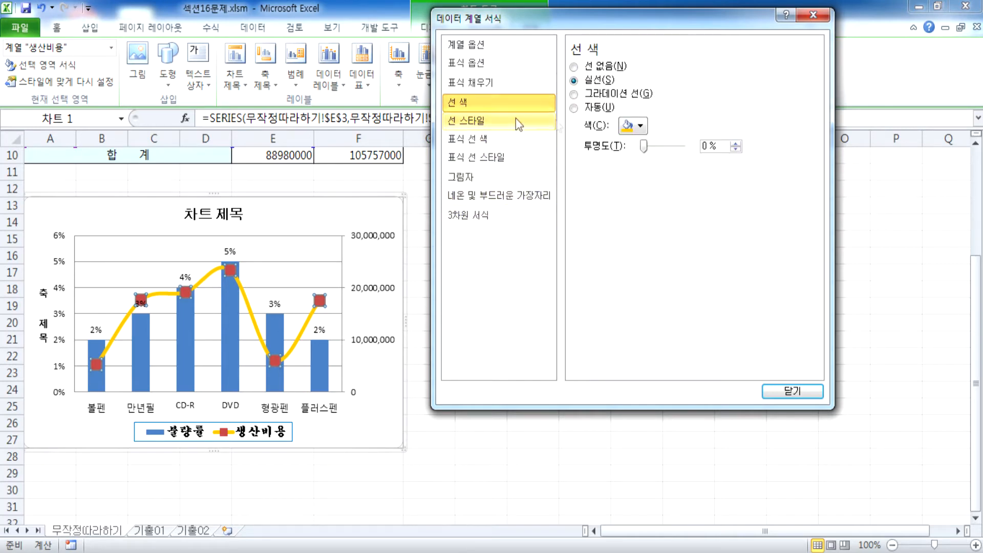
pyautogui.click(640, 126)
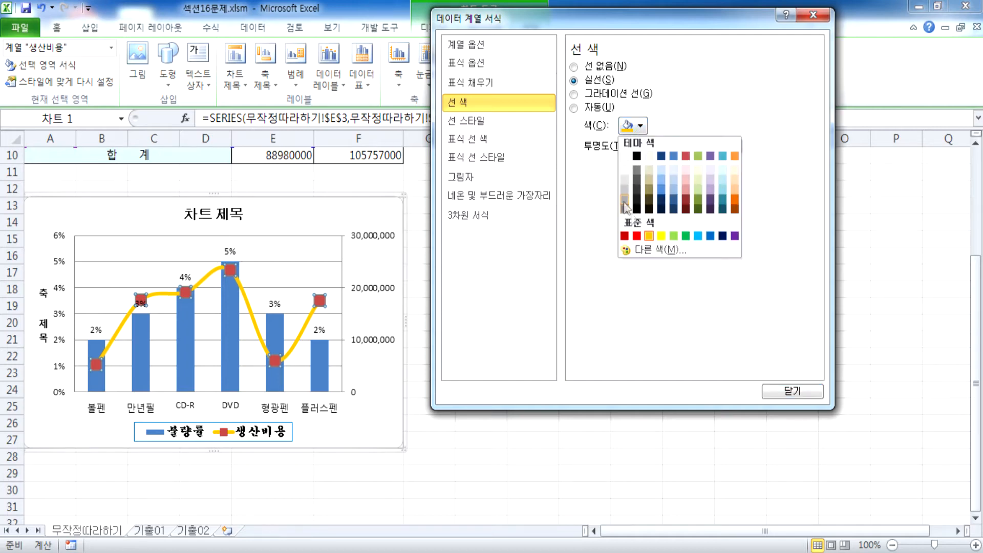
pyautogui.click(648, 235)
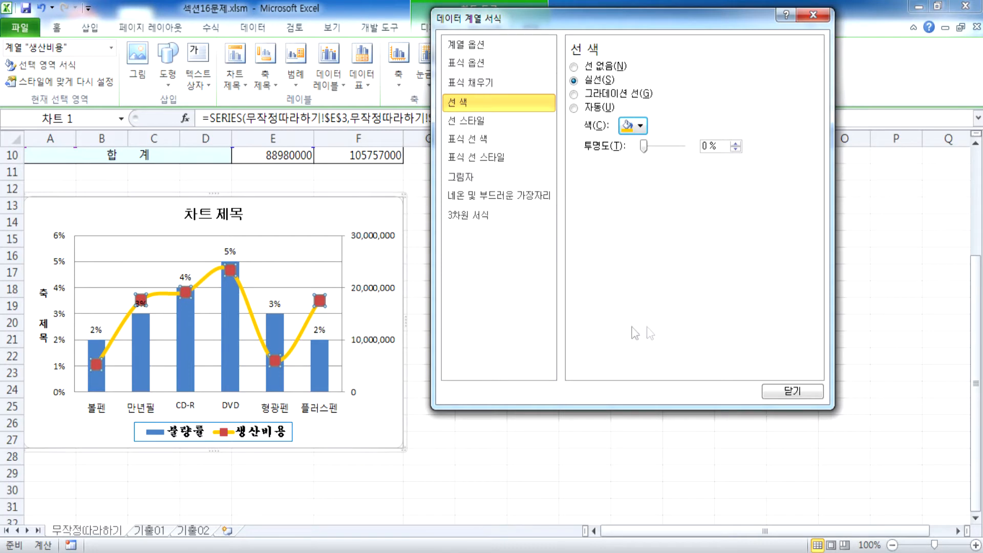
pyautogui.click(779, 392)
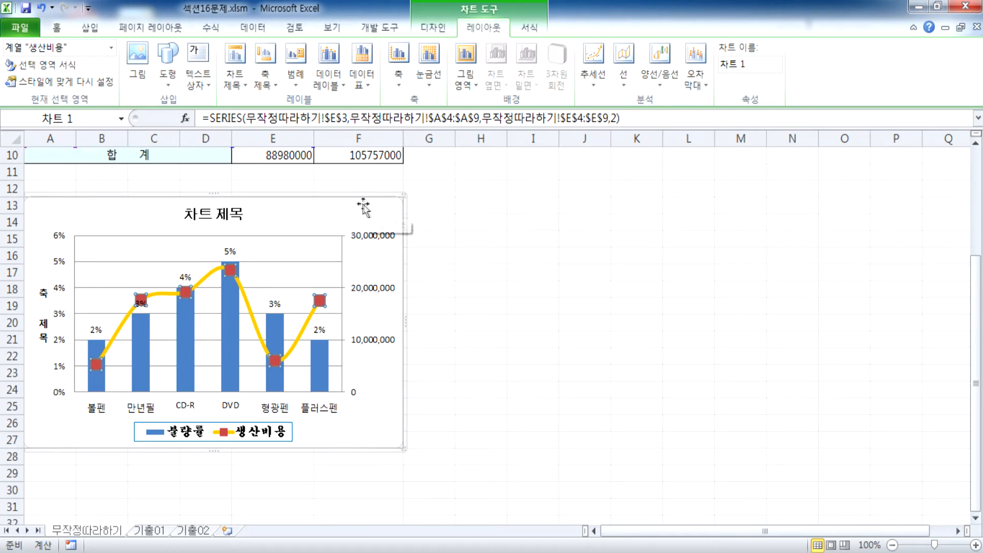
# Apply the outer shadow preset 오프셋 대각선 오른쪽 아래 to the chart area.
pyautogui.doubleClick(324, 214)
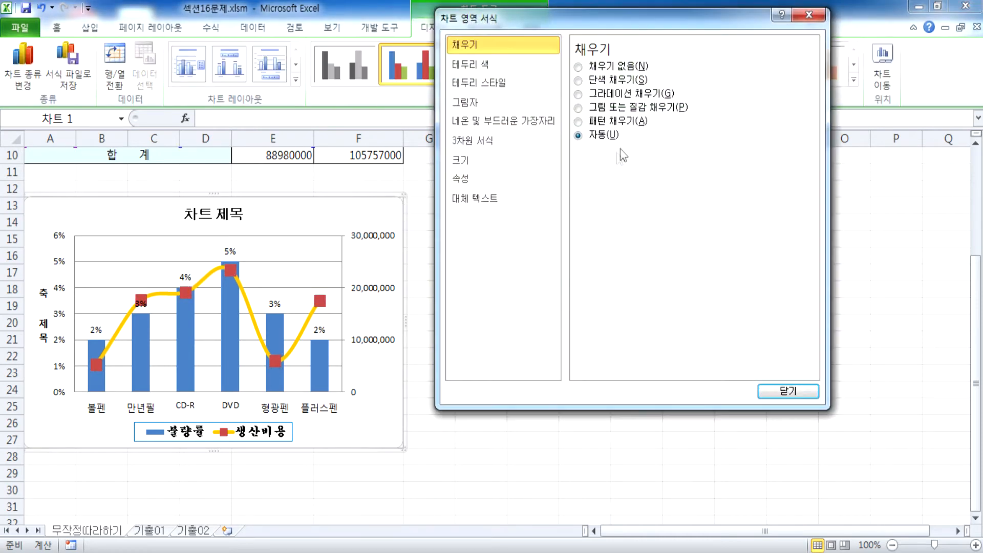
pyautogui.moveTo(536, 17); pyautogui.dragTo(532, 150)
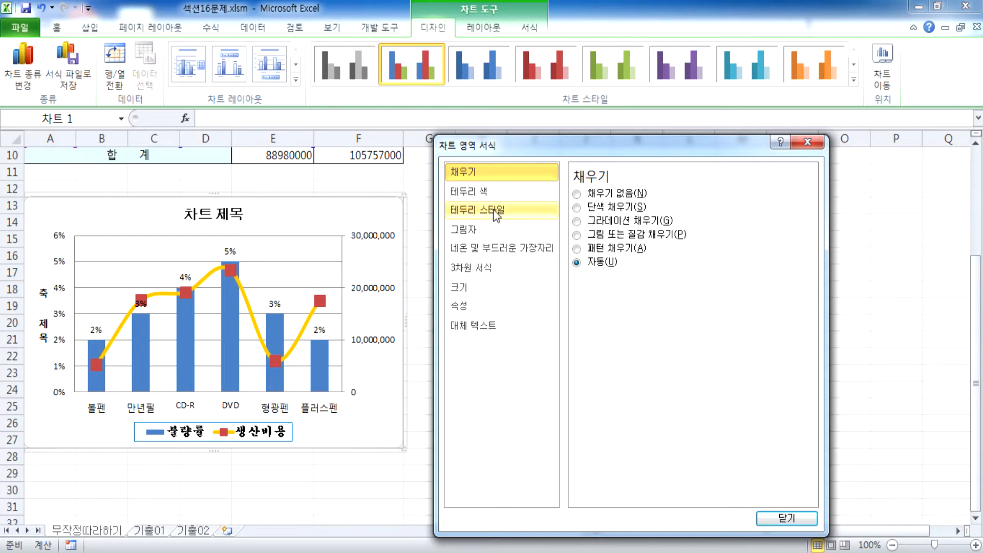
pyautogui.click(465, 229)
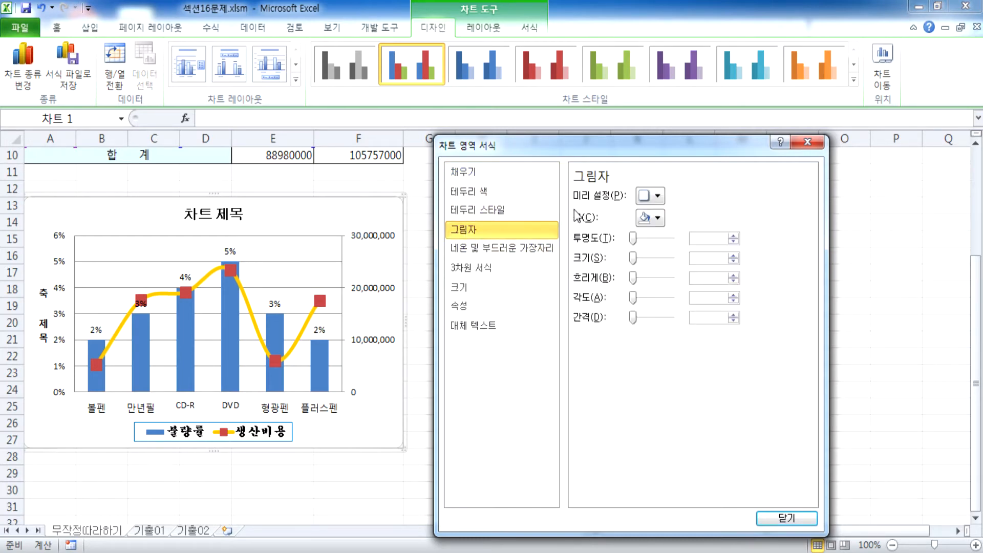
pyautogui.moveTo(567, 143); pyautogui.dragTo(526, 69)
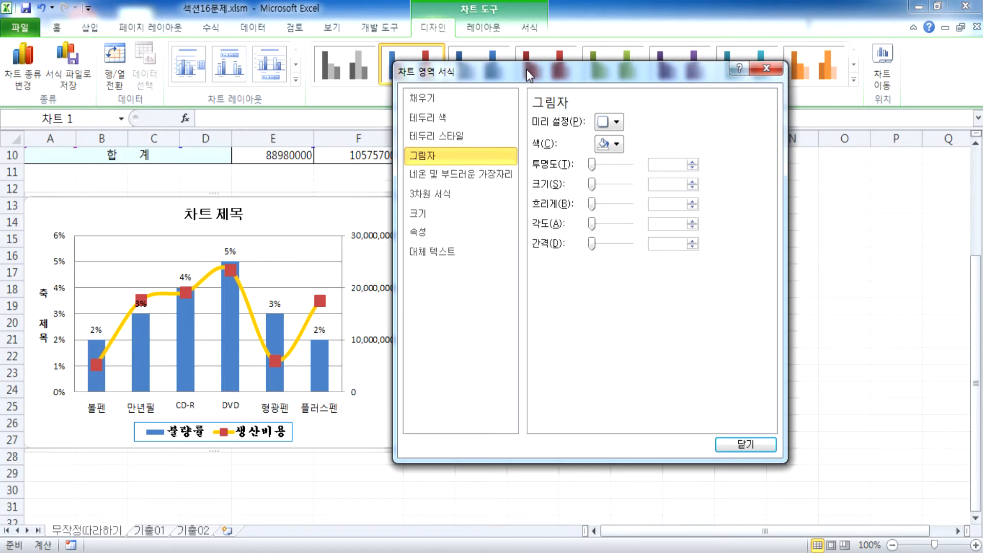
pyautogui.click(617, 123)
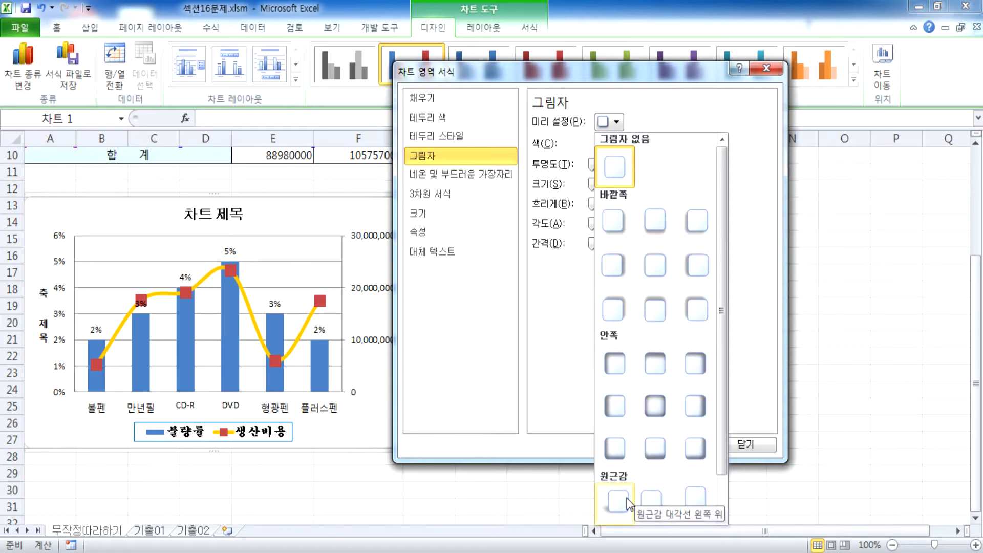
pyautogui.scroll(-1, 636, 401)
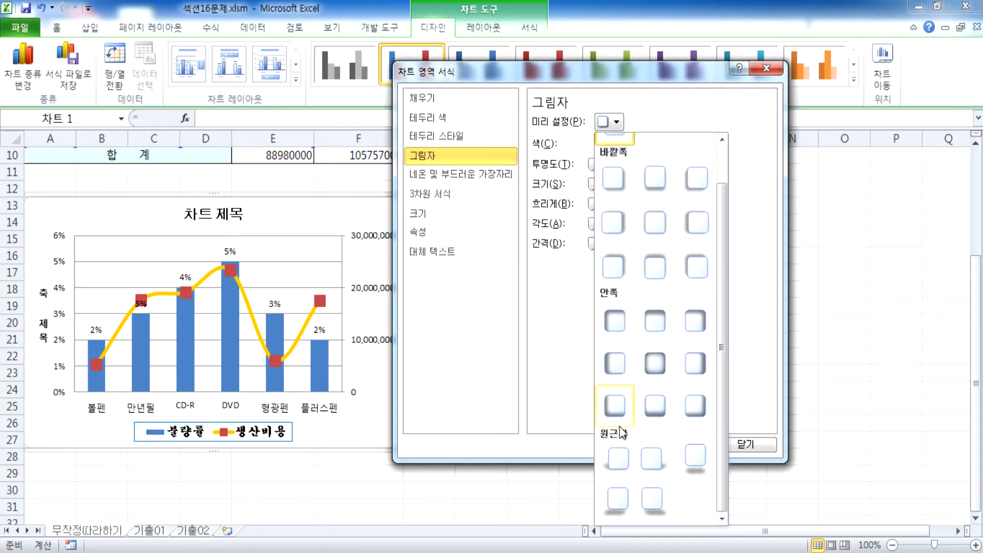
pyautogui.click(613, 180)
pyautogui.moveTo(492, 71); pyautogui.dragTo(620, 106)
pyautogui.click(481, 205)
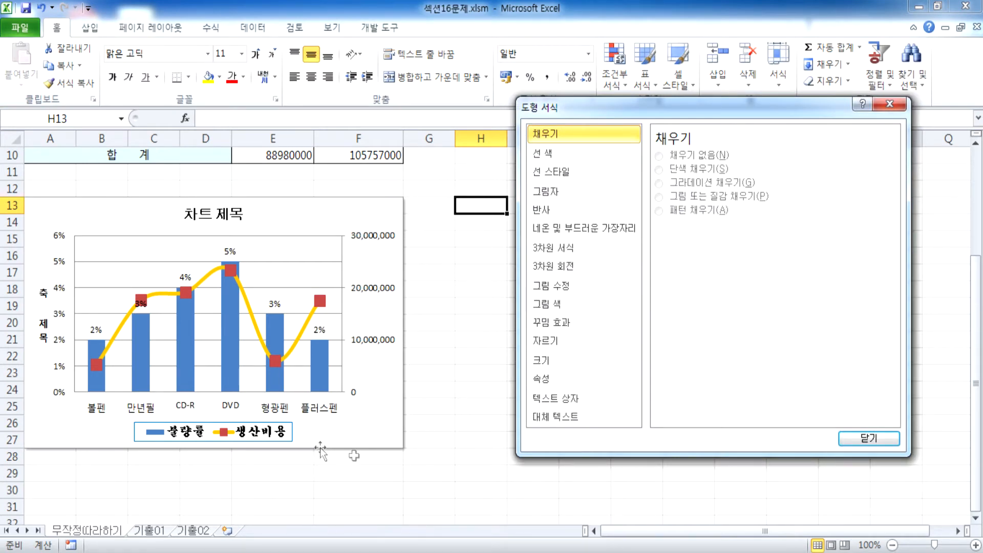
# Turn on rounded corners (둥근 모서리) for the chart area's border and finish formatting it.
pyautogui.click(369, 266)
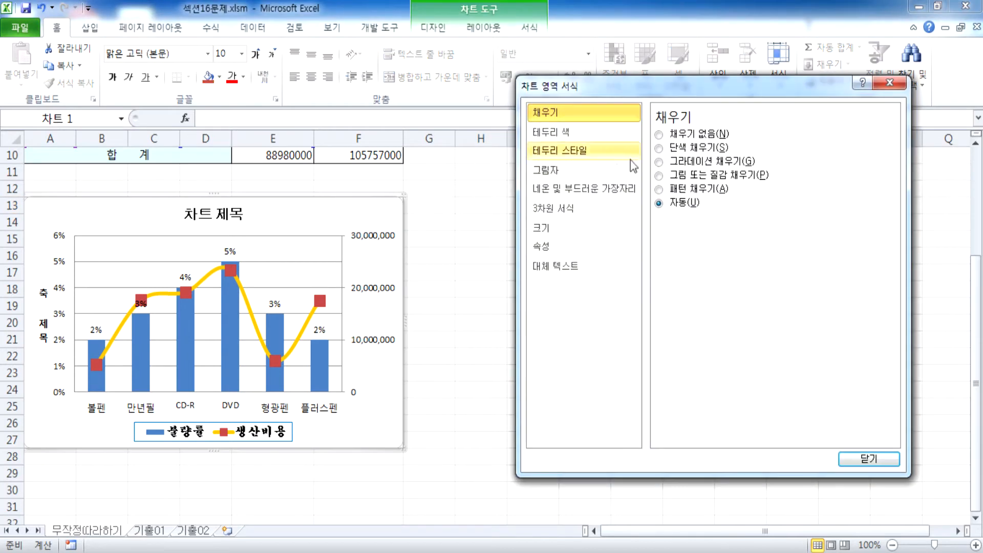
pyautogui.click(567, 152)
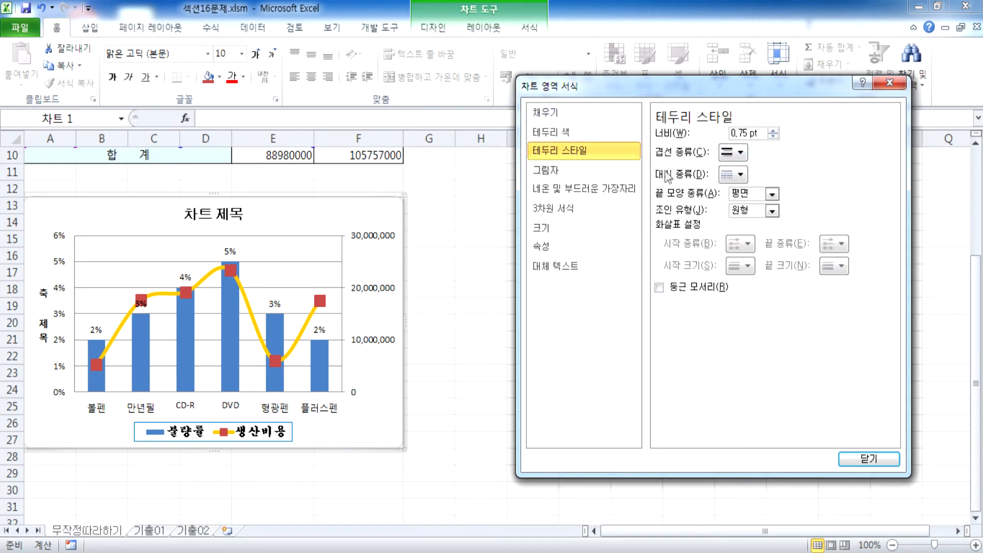
pyautogui.click(556, 136)
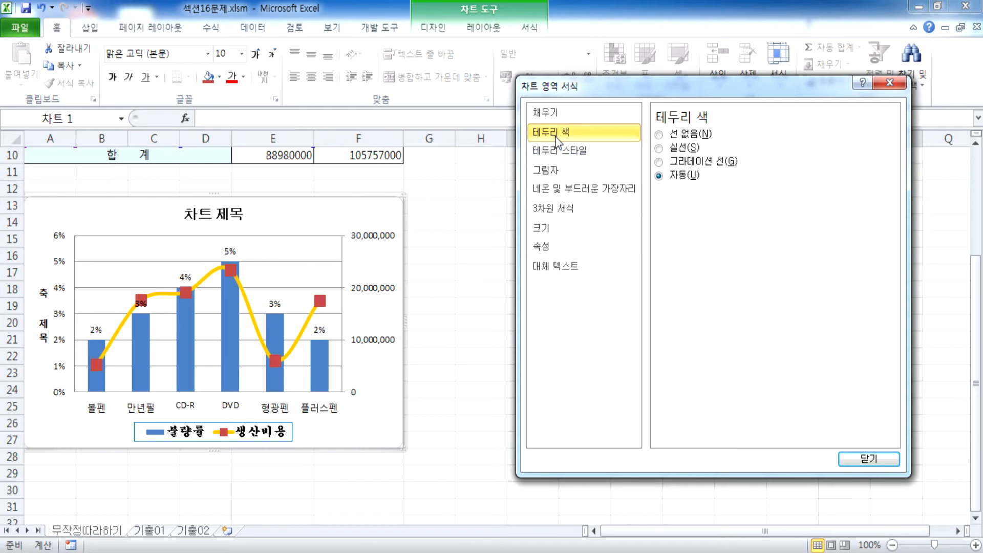
pyautogui.click(581, 169)
pyautogui.click(733, 136)
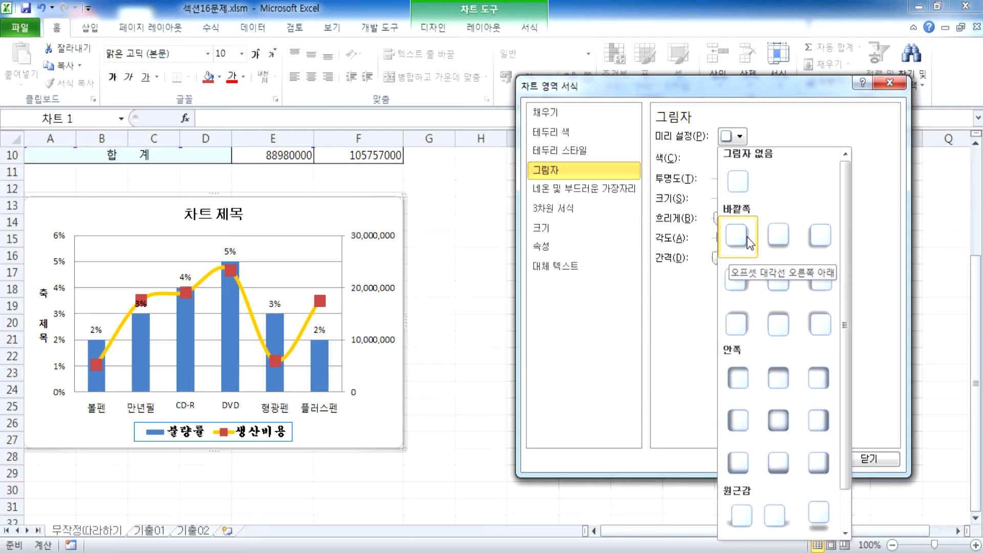
pyautogui.click(566, 153)
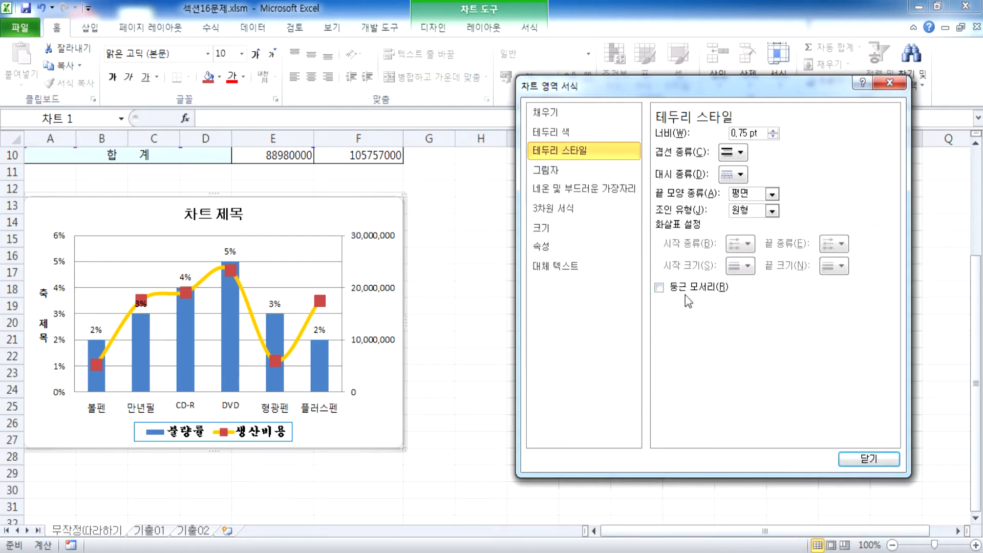
pyautogui.click(667, 291)
pyautogui.click(495, 389)
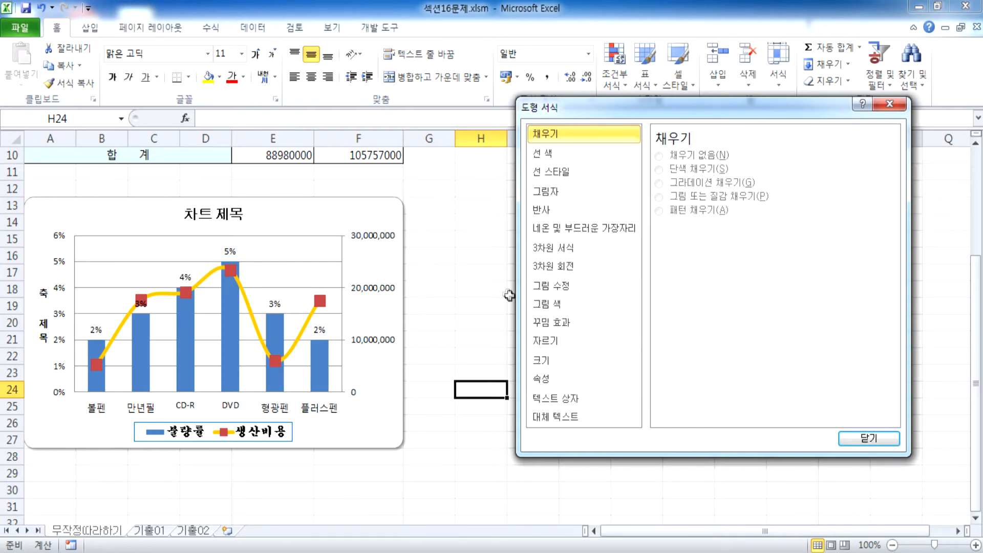
pyautogui.click(873, 438)
pyautogui.click(636, 306)
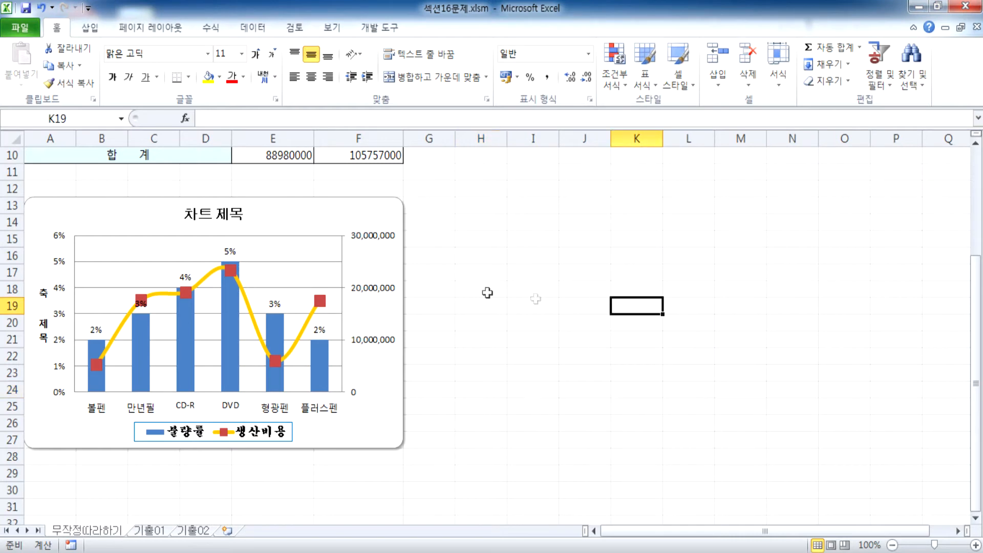
# View the format settings of the chart area, chart title, vertical axis title, legend and major gridlines.
pyautogui.doubleClick(332, 214)
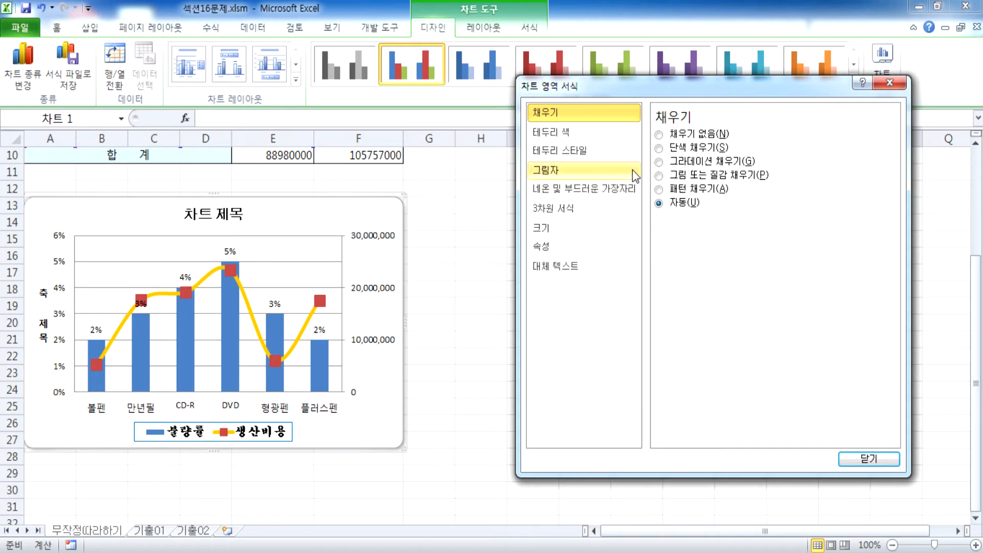
pyautogui.click(210, 214)
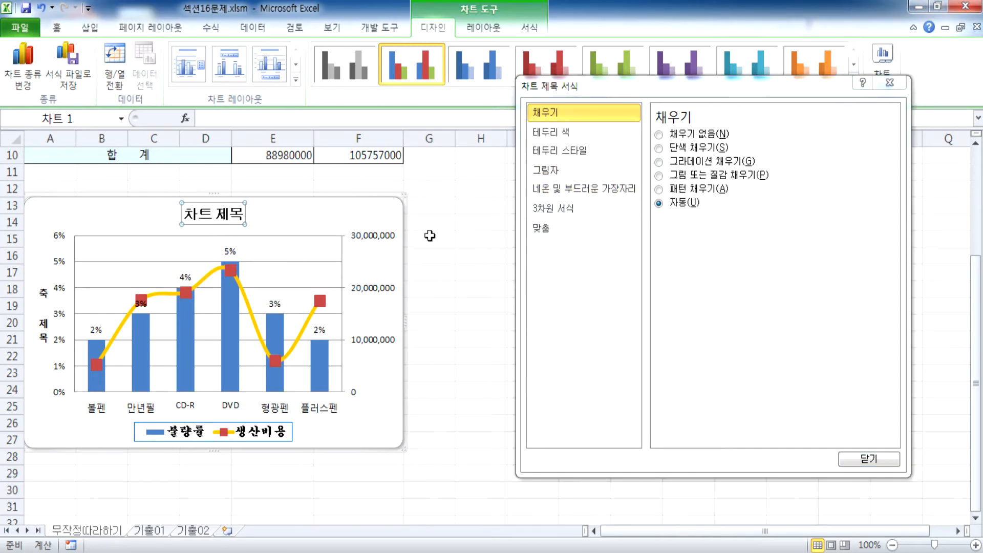
pyautogui.click(41, 334)
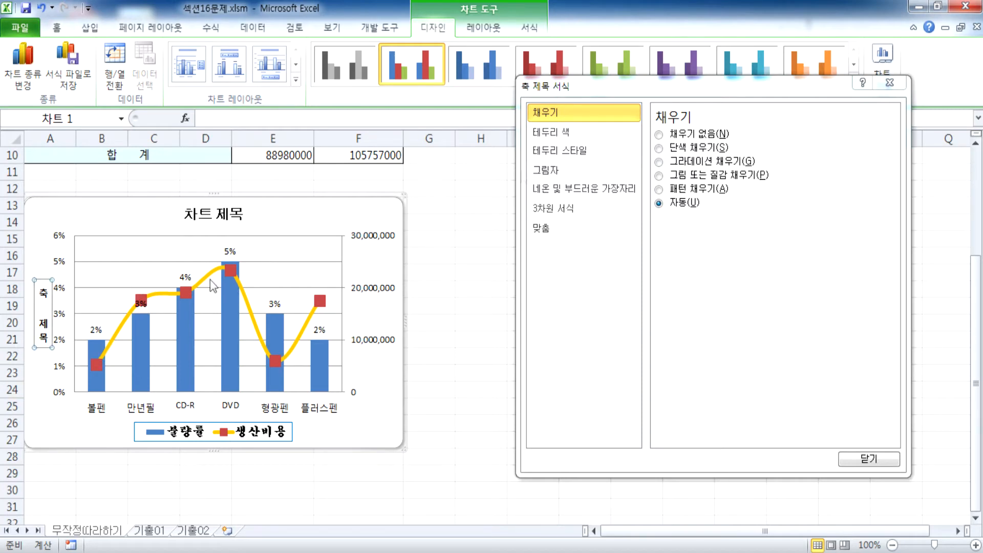
pyautogui.click(285, 434)
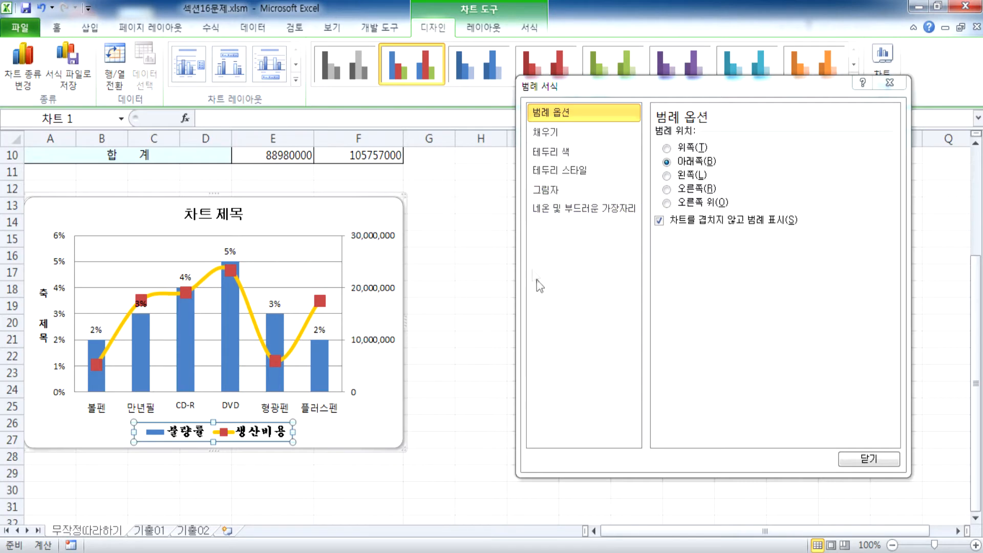
pyautogui.click(302, 262)
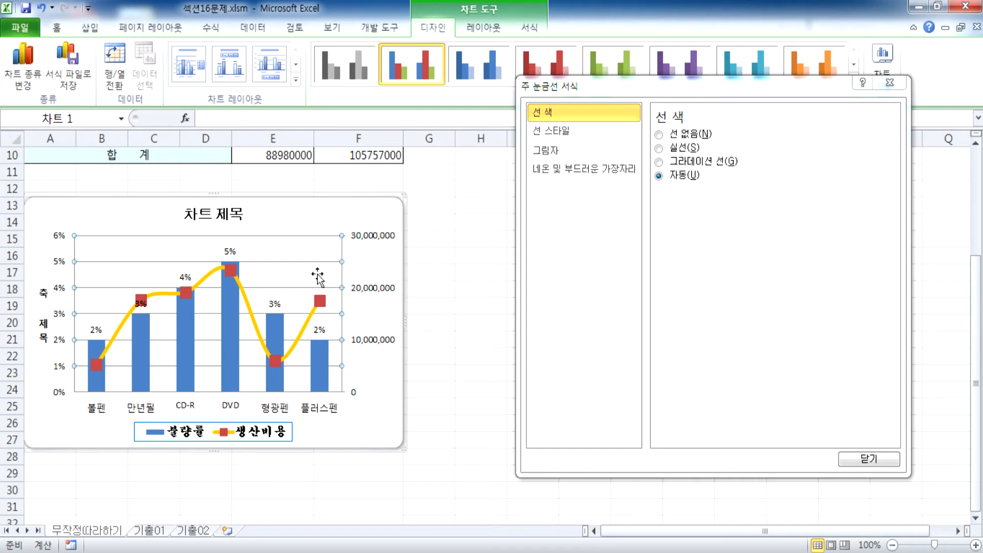
pyautogui.click(365, 273)
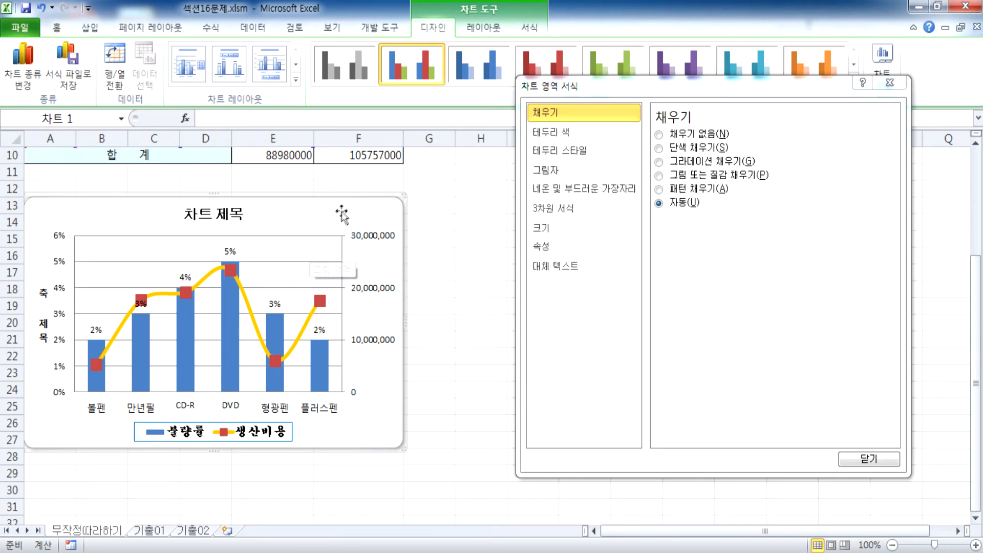
# Set the chart title to 품목별 불량률 및 생산비용.
pyautogui.click(309, 251)
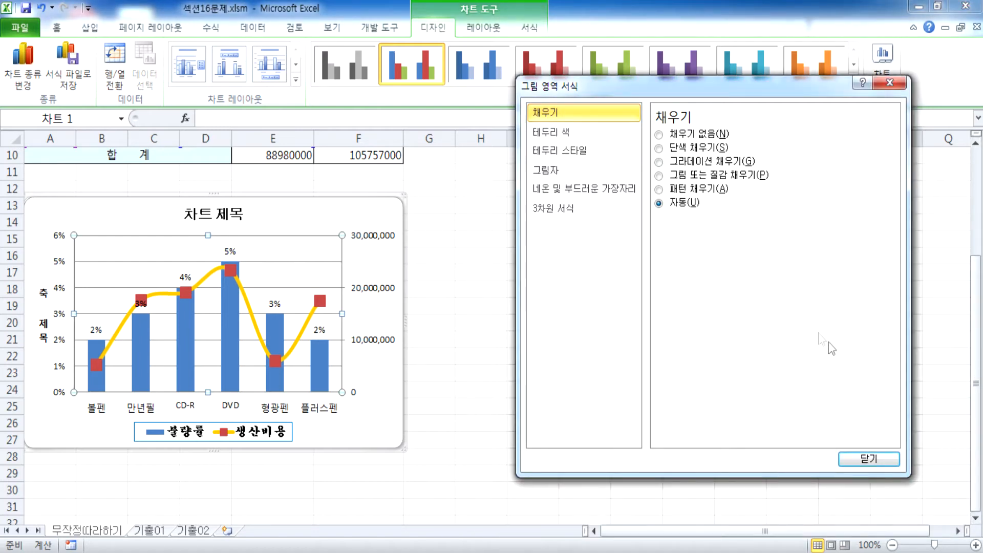
pyautogui.click(370, 205)
pyautogui.click(217, 219)
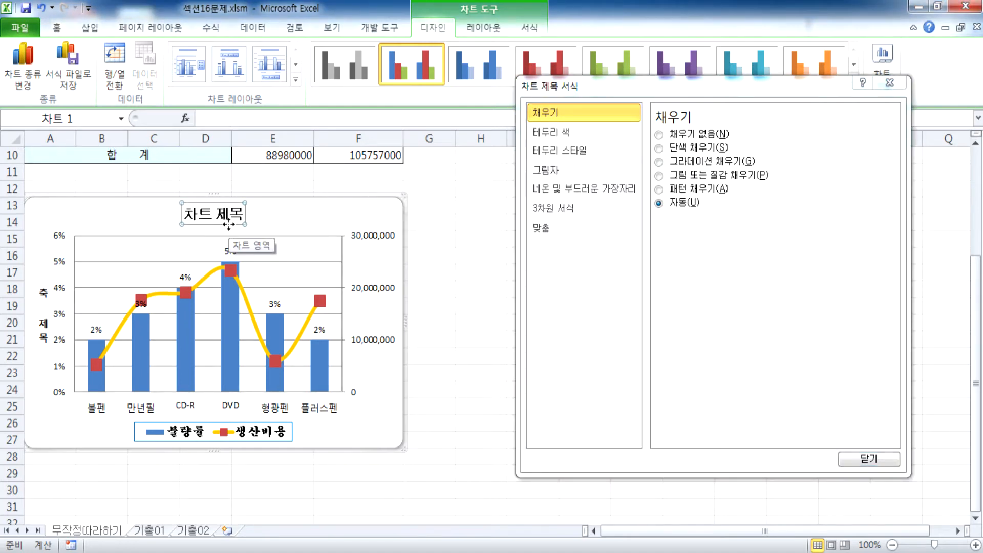
pyautogui.write('vb')
pyautogui.press('BackSpace')
pyautogui.press('BackSpace')
pyautogui.press('Hangul')
pyautogui.write('품목ㅂㅕㄹ')
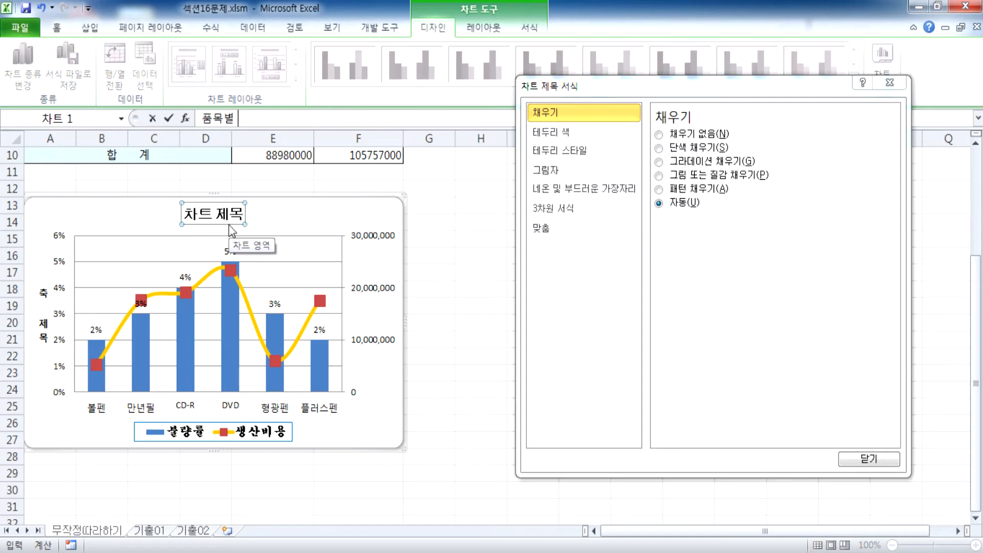
pyautogui.write(' 불량률 ㅁ')
pyautogui.write('ㅣㅊ')
pyautogui.write(' 생산비용')
pyautogui.press('Return')
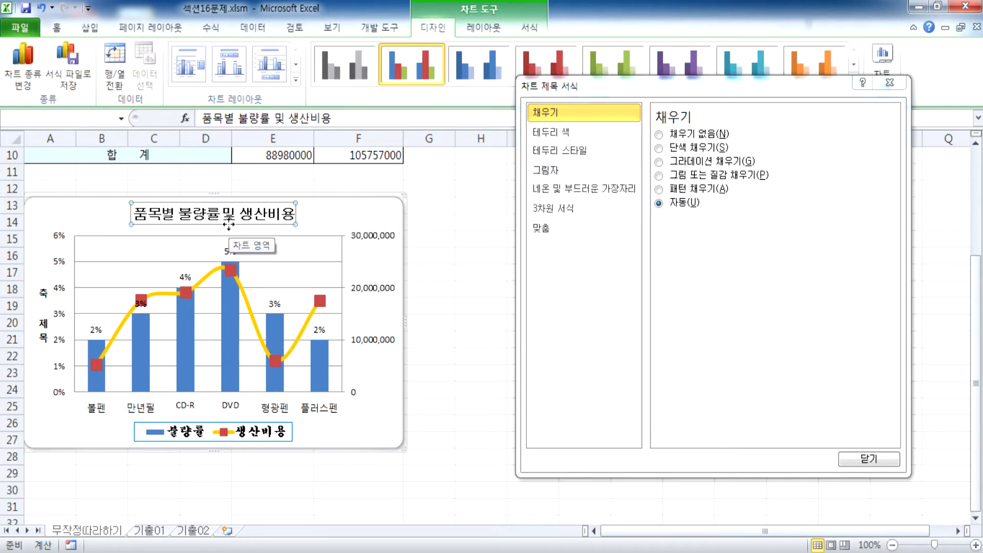
# Replace the primary vertical axis title's text with 불량률.
pyautogui.click(42, 302)
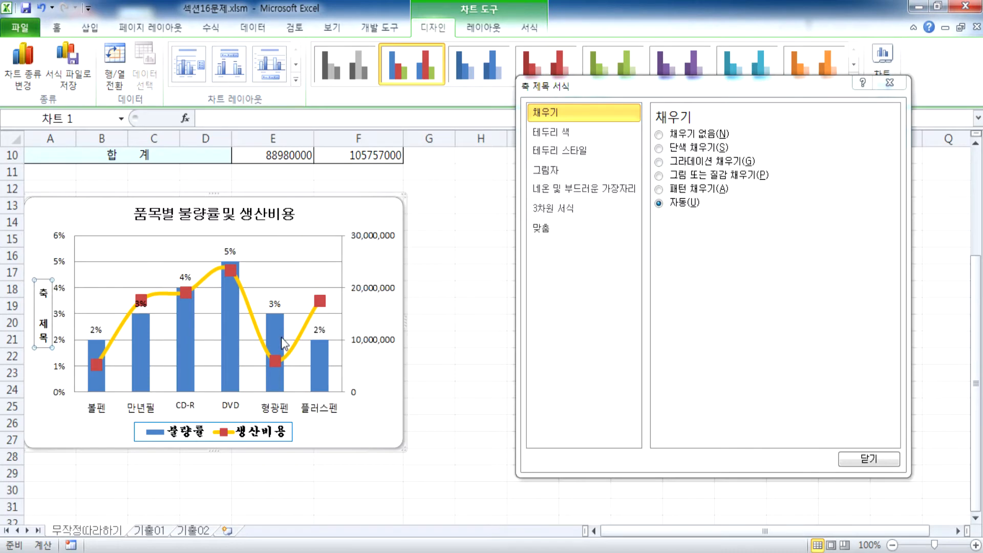
pyautogui.moveTo(285, 343)
pyautogui.write('불랴')
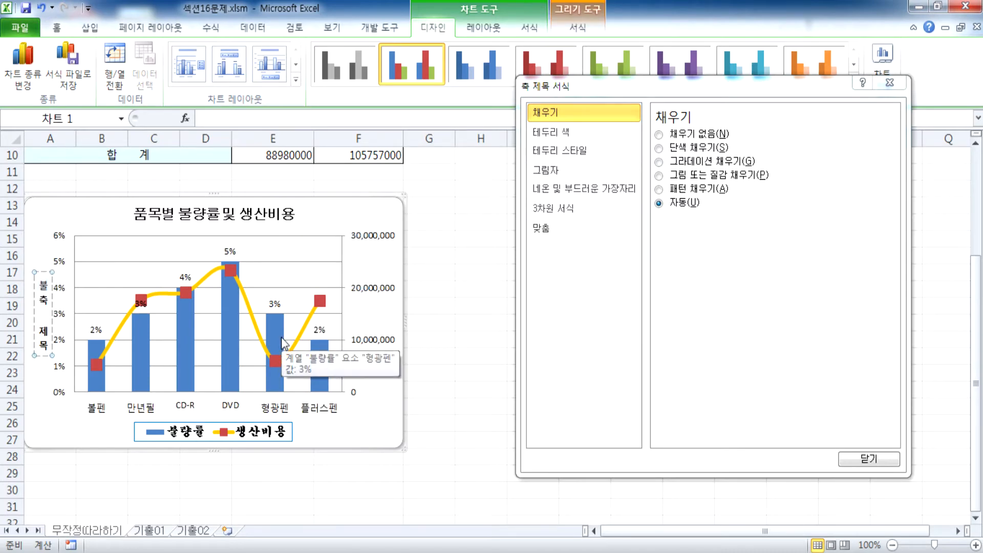
pyautogui.write('량률')
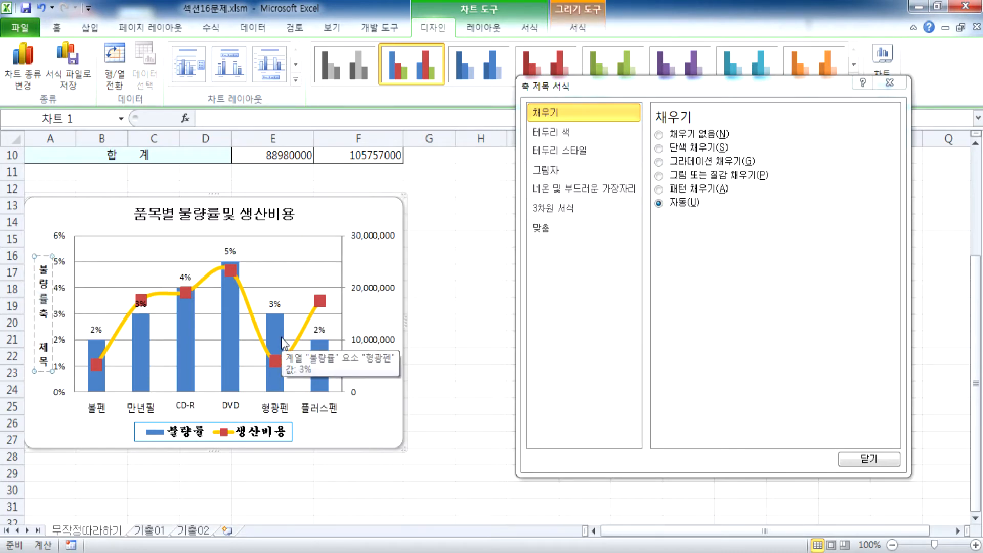
pyautogui.press('Return')
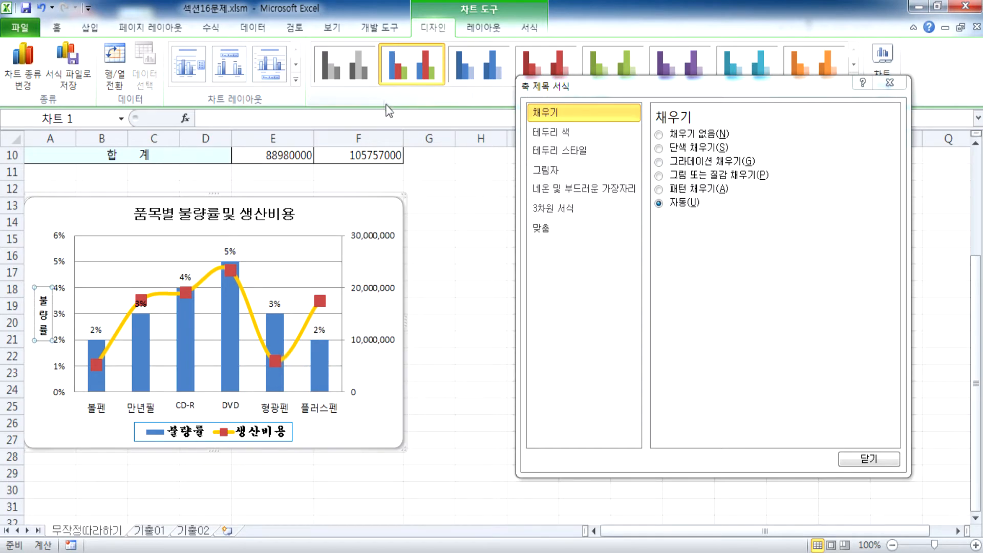
# Move the axis title format dialog clear of the chart tools and add a secondary vertical axis title with vertical text (세로 제목).
pyautogui.moveTo(620, 87); pyautogui.dragTo(624, 134)
pyautogui.click(484, 32)
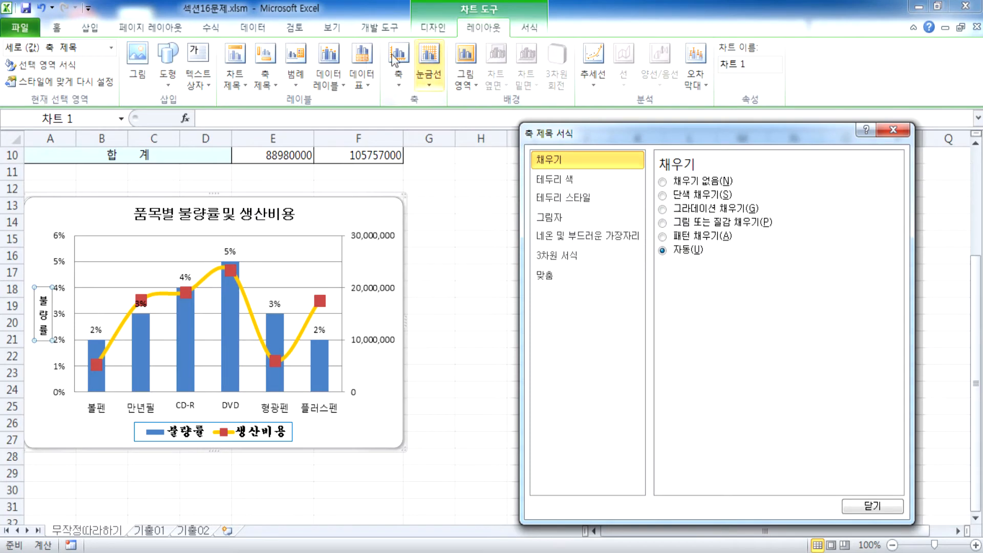
pyautogui.click(270, 77)
pyautogui.moveTo(305, 149)
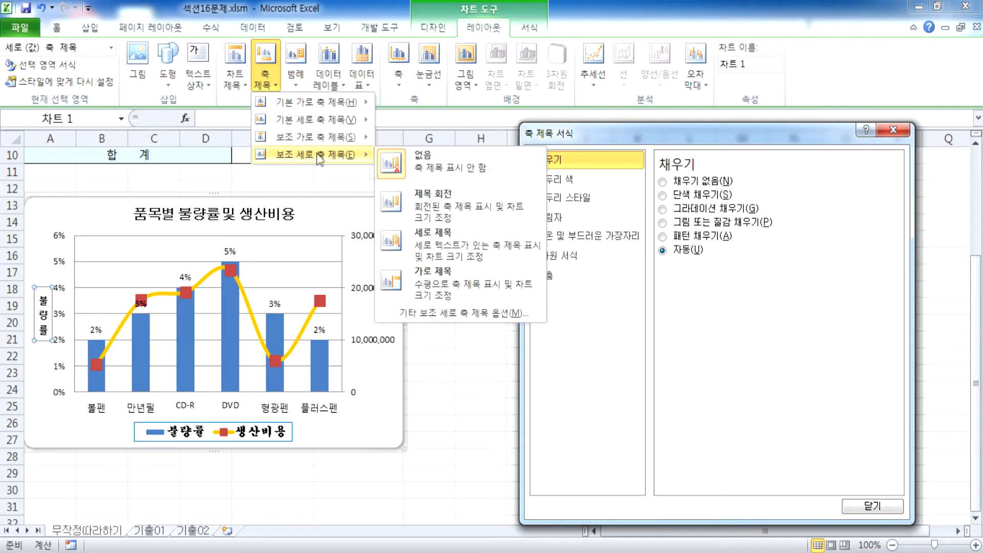
pyautogui.click(409, 245)
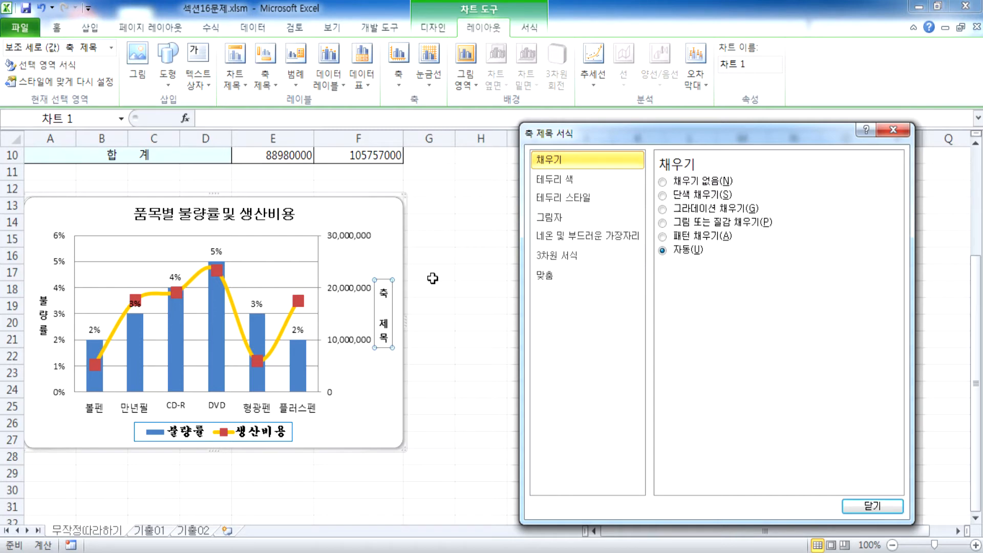
# Replace the secondary vertical axis title's placeholder text with 생산비용.
pyautogui.click(390, 280)
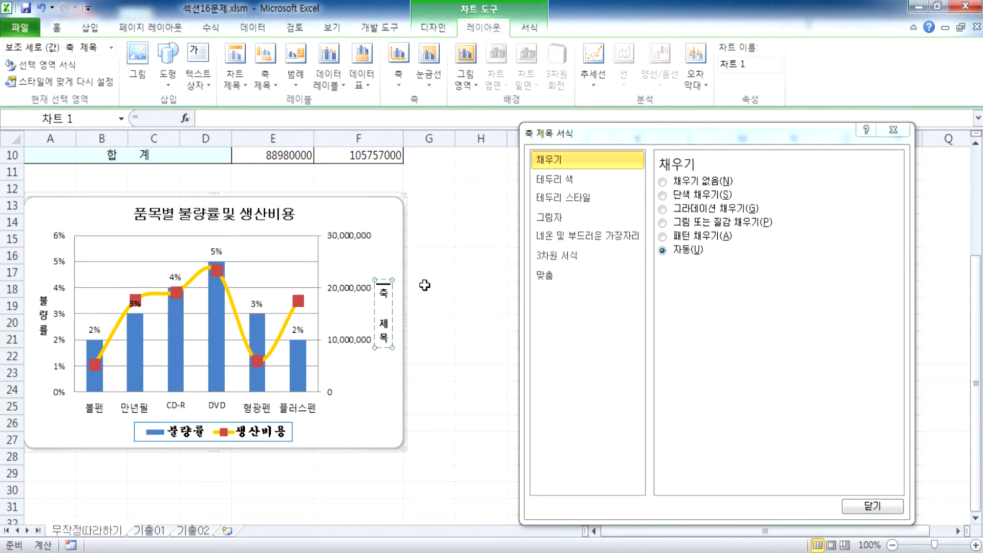
pyautogui.write('생산')
pyautogui.press('Delete')
pyautogui.press('Delete')
pyautogui.press('Delete')
pyautogui.press('Delete')
pyautogui.write('비용')
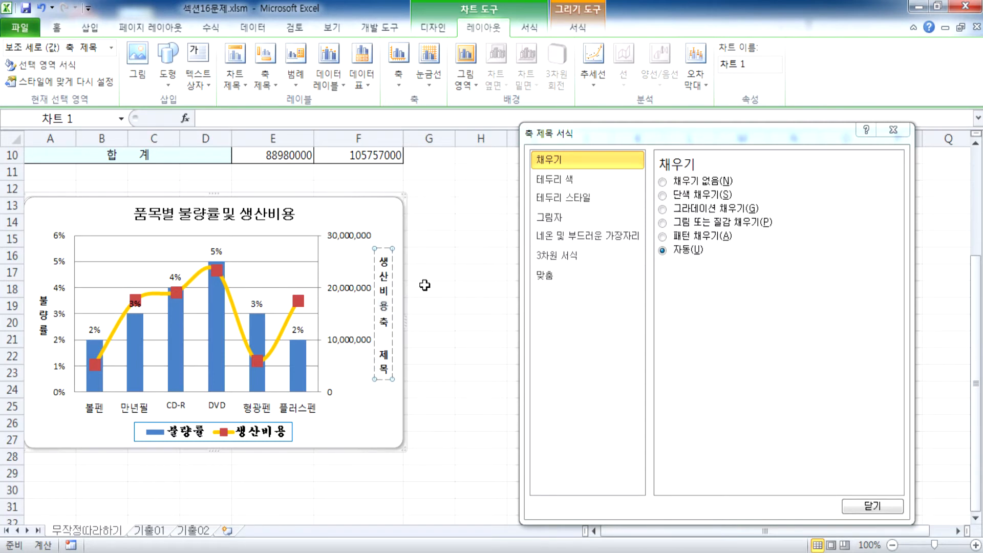
pyautogui.click(375, 339)
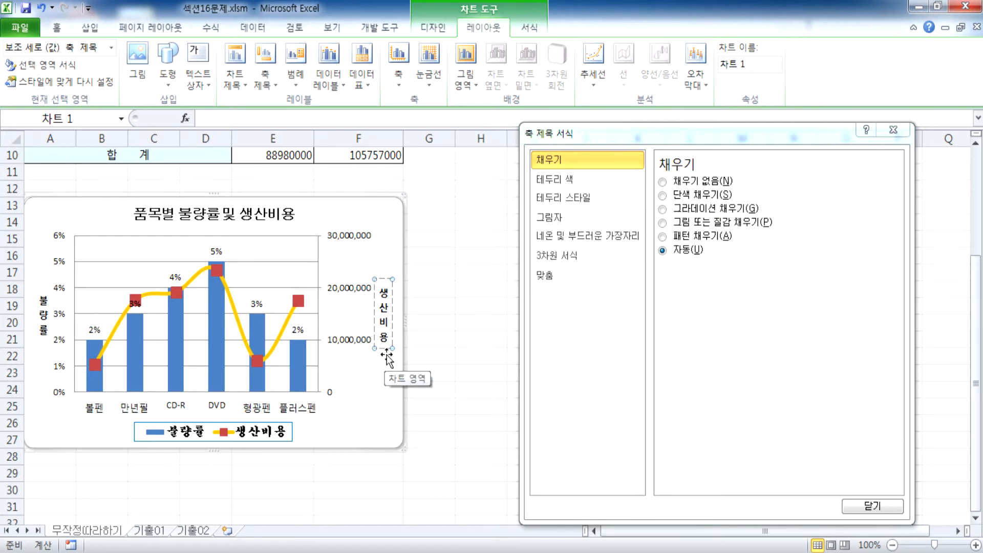
pyautogui.click(385, 356)
pyautogui.click(384, 358)
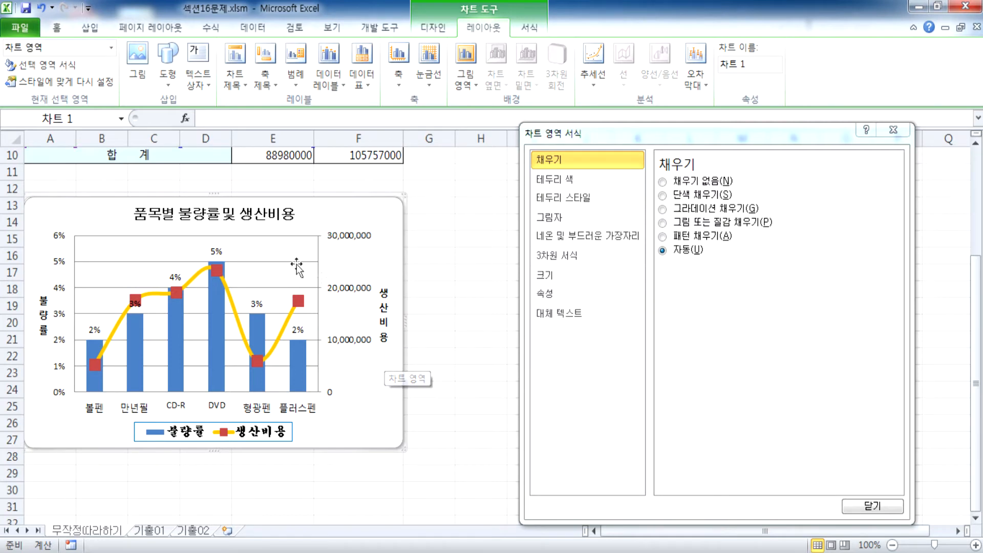
# Insert a line break at the end of the chart title and remove it again.
pyautogui.click(291, 215)
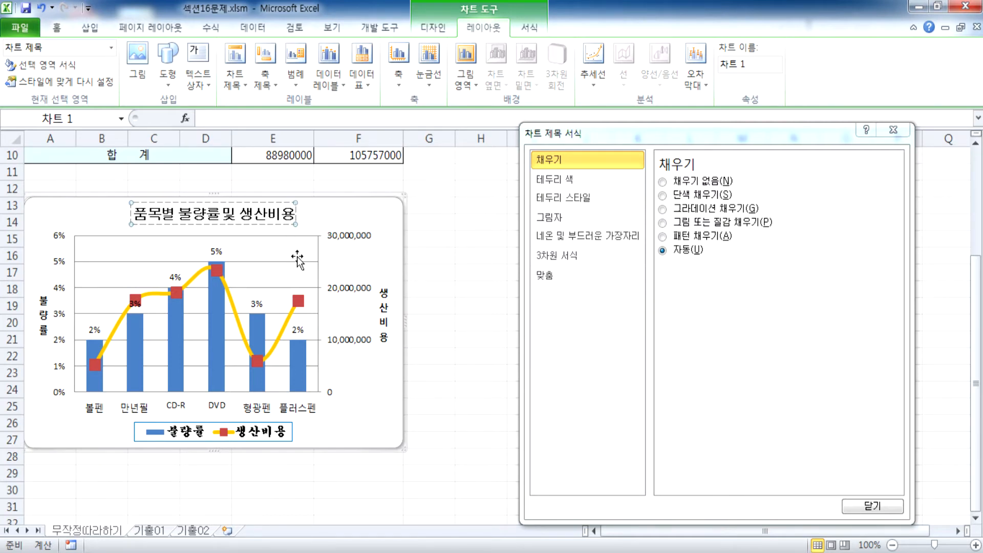
pyautogui.press('Return')
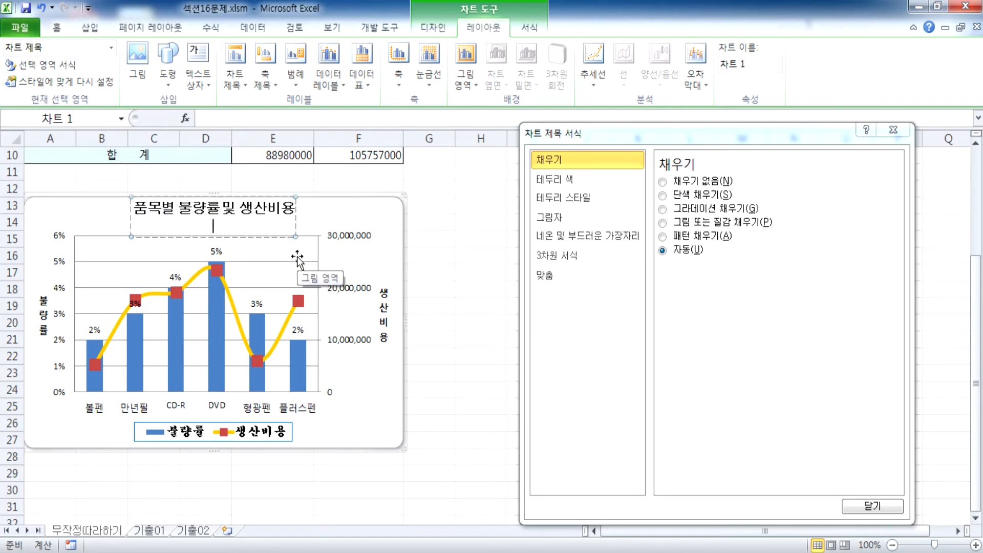
pyautogui.press('BackSpace')
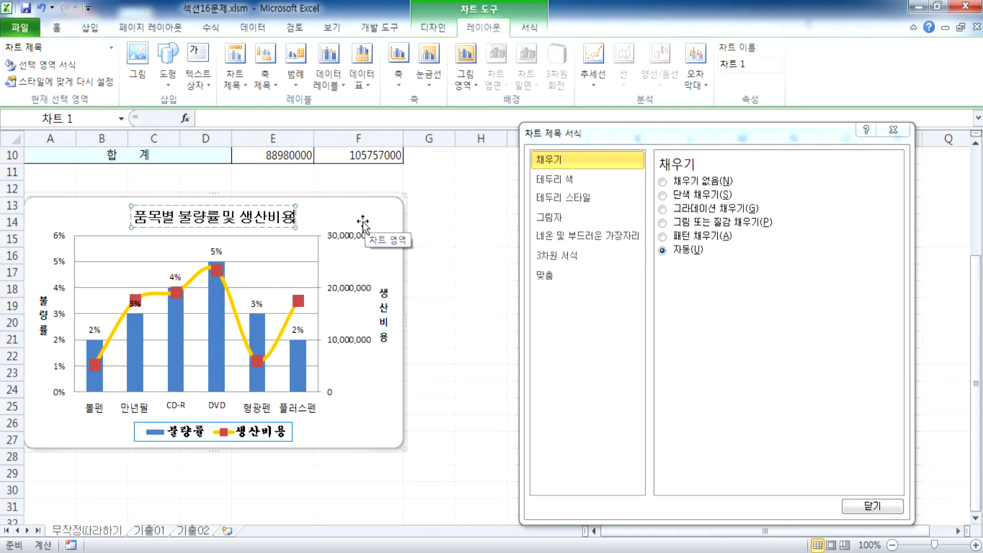
pyautogui.click(200, 228)
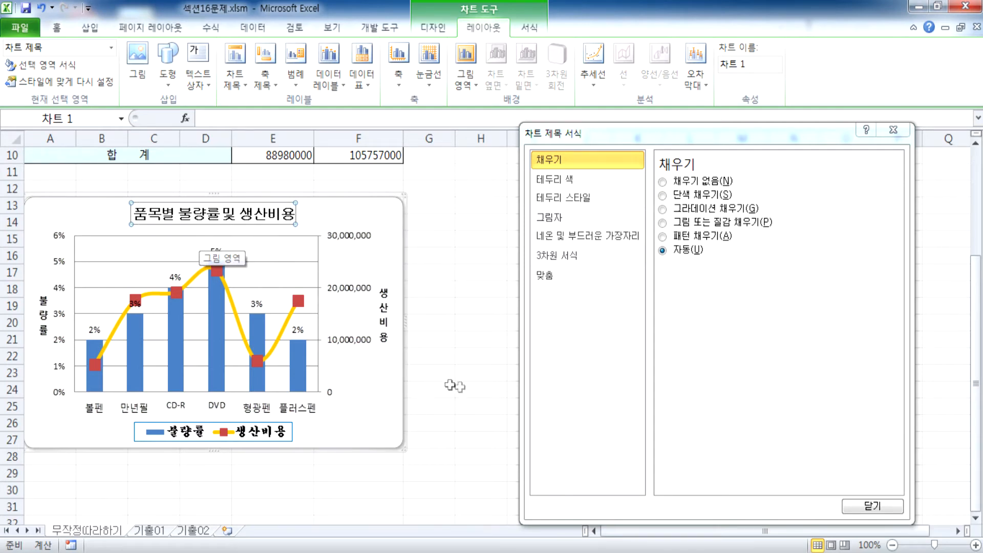
# Deselect the chart by selecting cell H24 and close the format dialog.
pyautogui.click(479, 390)
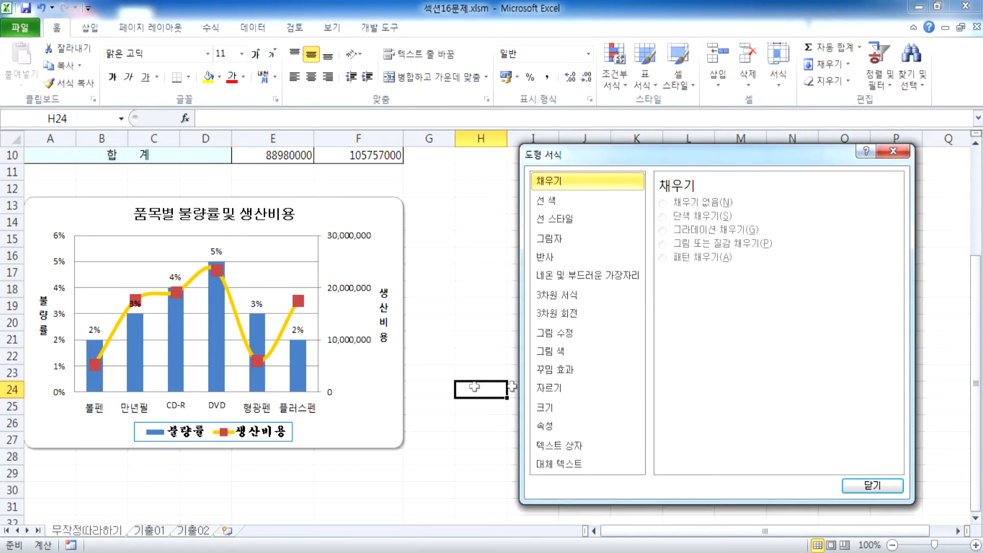
pyautogui.click(867, 479)
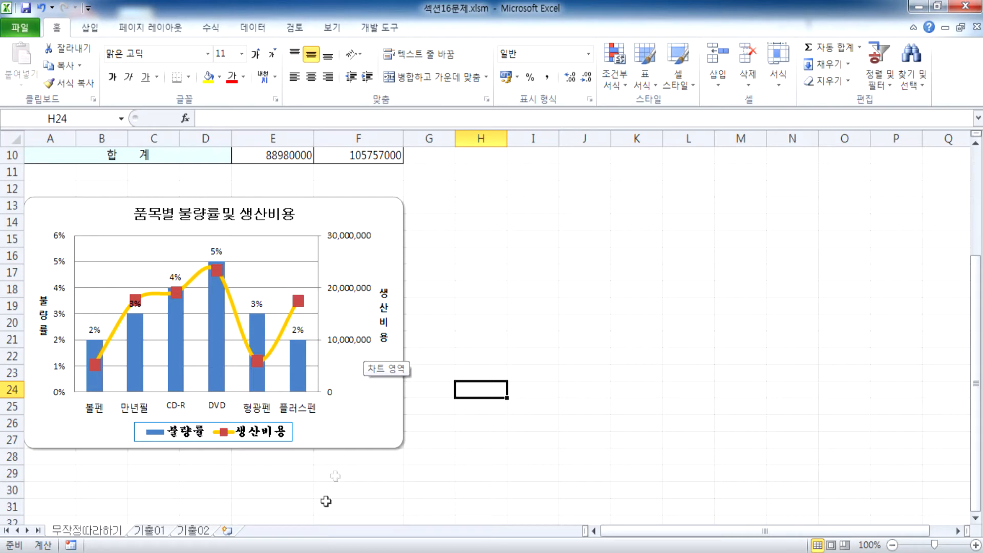
pyautogui.click(313, 551)
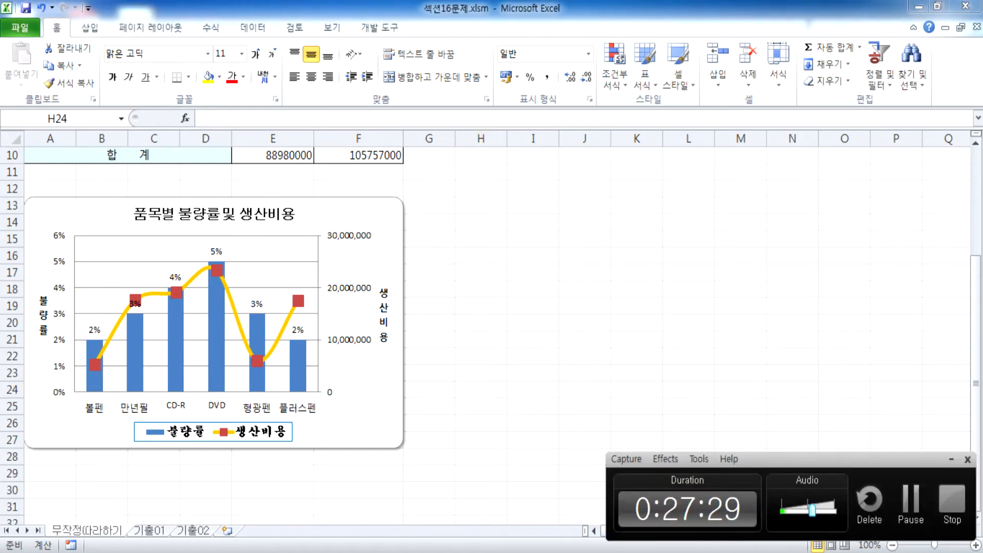
pyautogui.click(313, 552)
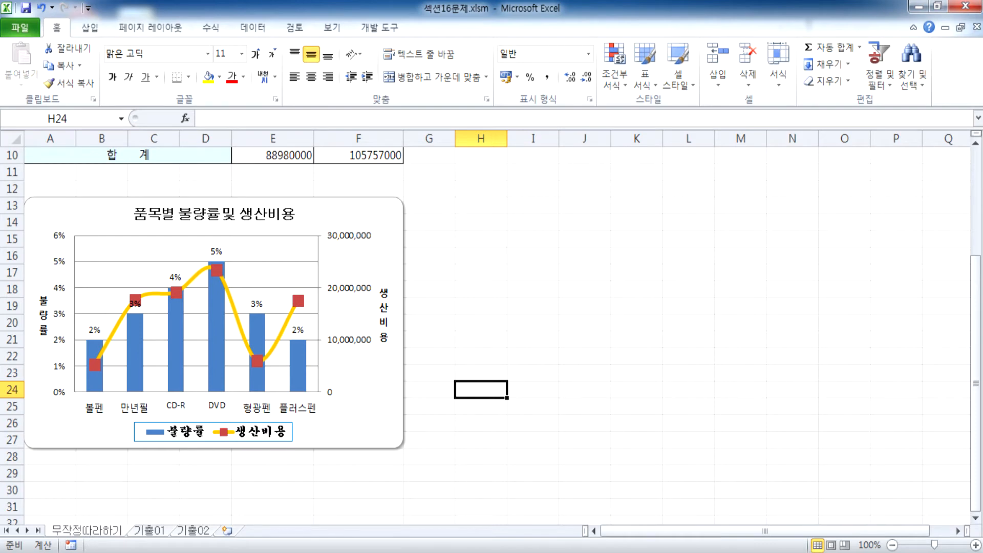
# View the shortcut menus of the 생산비용 line series and of cell I16.
pyautogui.rightClick(291, 318)
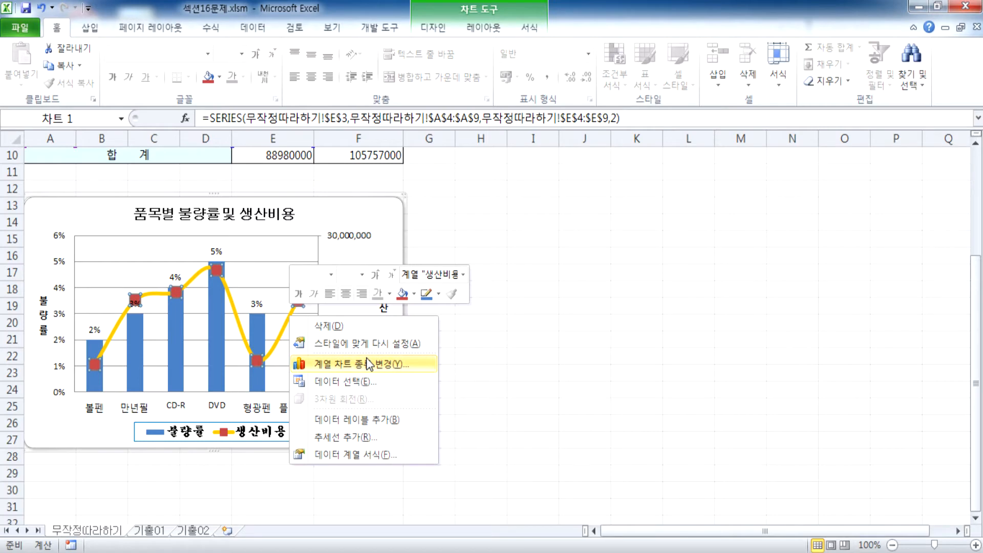
pyautogui.rightClick(558, 255)
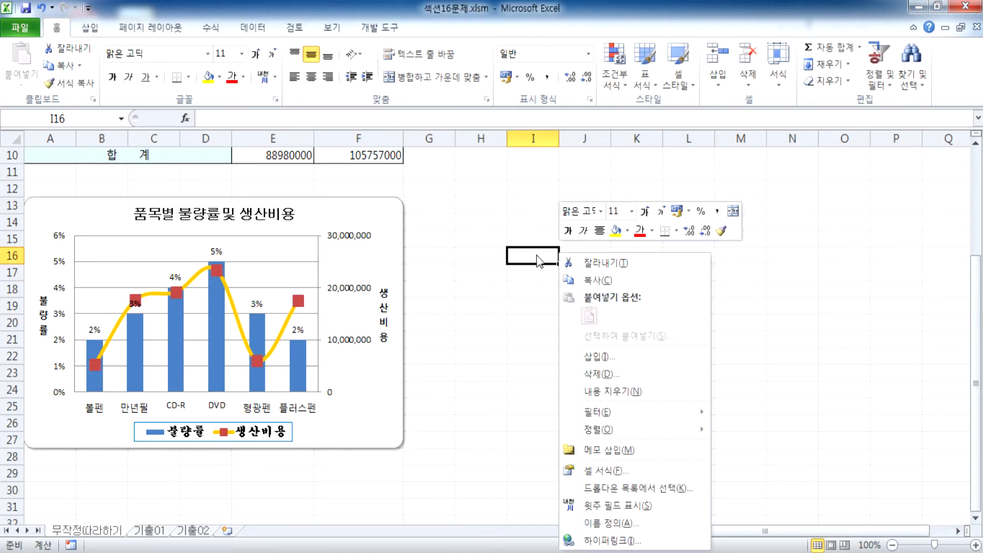
pyautogui.click(529, 261)
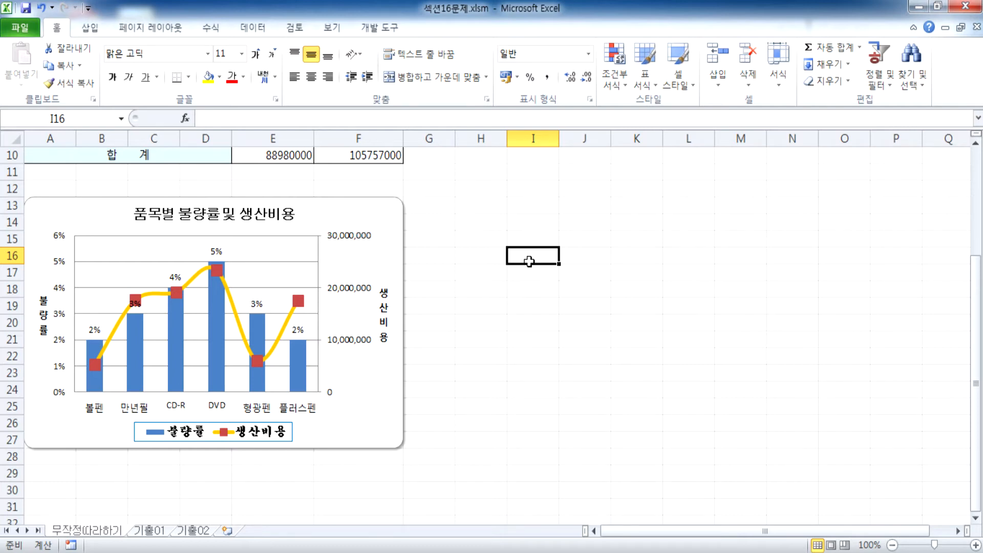
# Open Notepad (메모장) and write the note "바로가기 메뉴(마/오 버튼을 누르면 나오는 메유".
pyautogui.press('super')
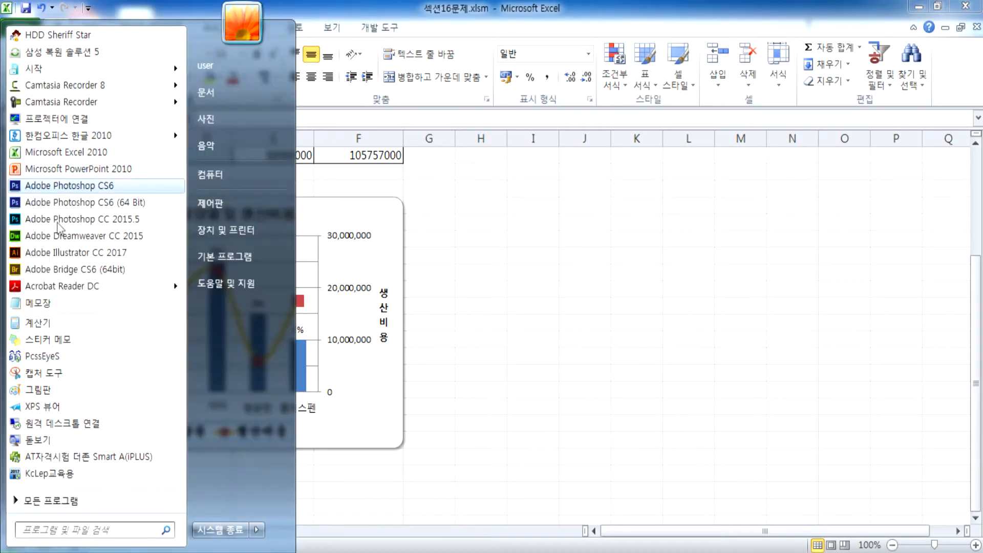
pyautogui.click(44, 307)
pyautogui.write('바로가기')
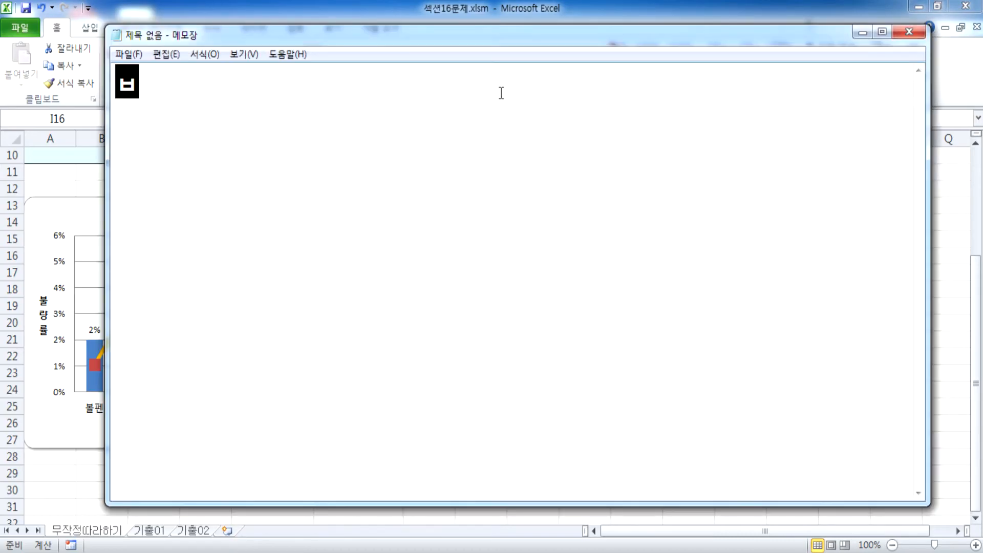
pyautogui.write(' 메뉴')
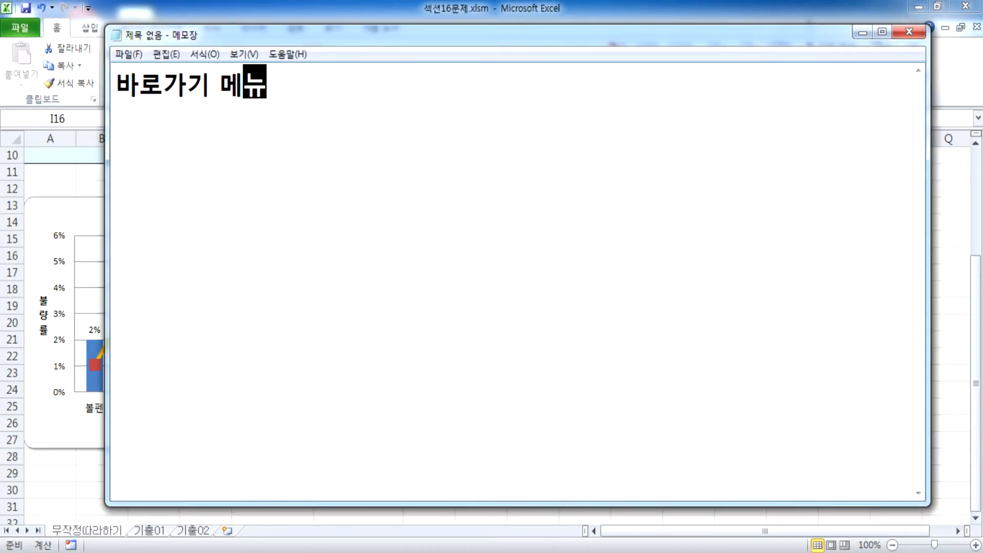
pyautogui.write('(마/오')
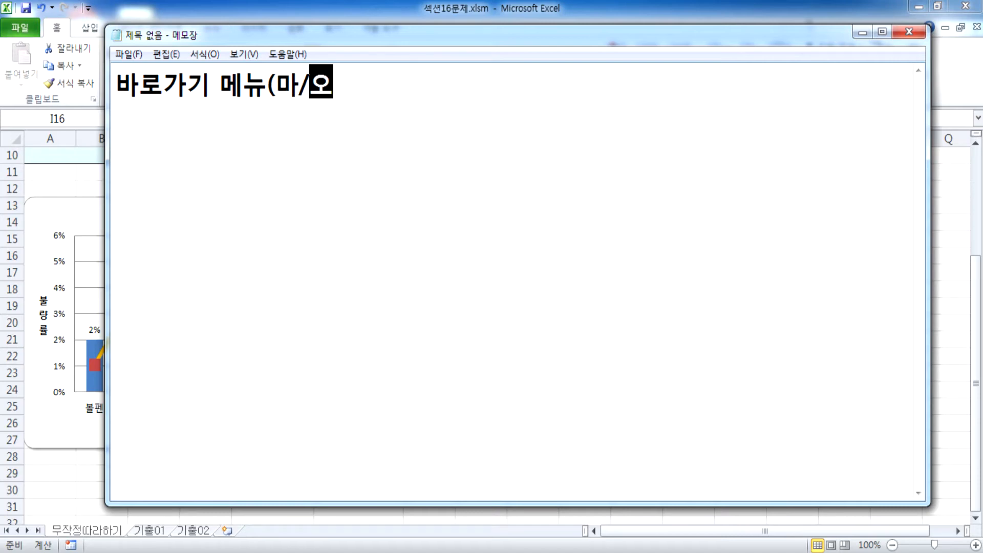
pyautogui.write(' 버튼을 누름')
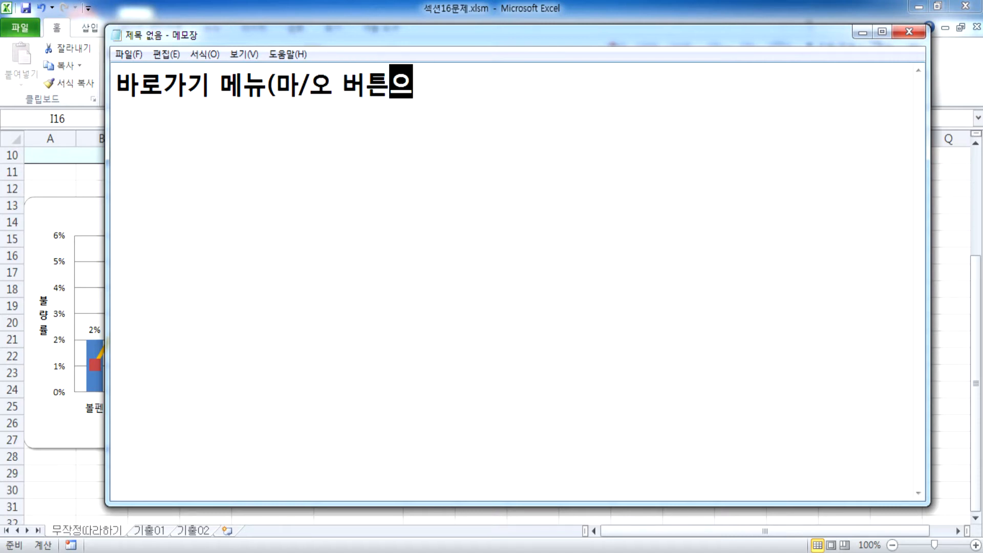
pyautogui.write('면 나오는 메뉴')
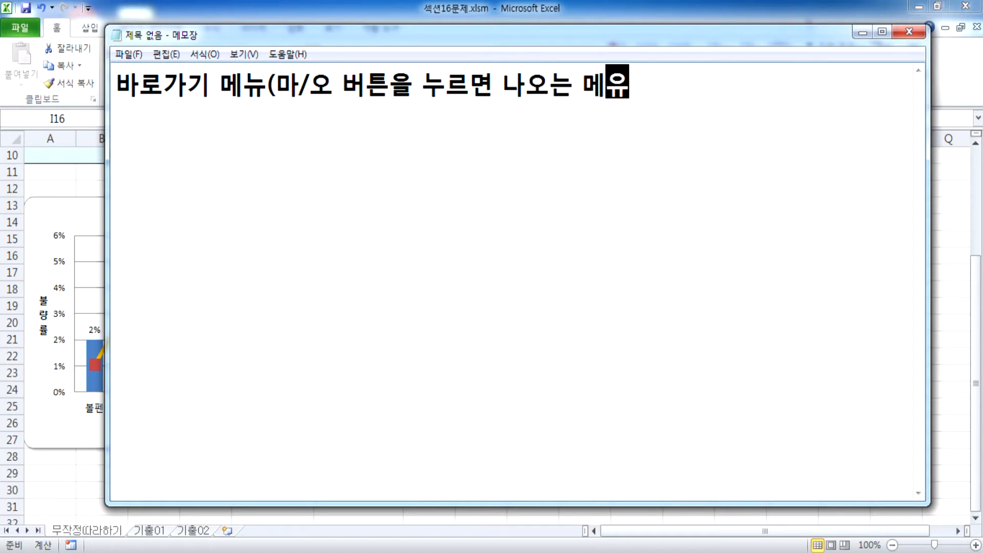
# Insert "=우클릭" directly after "마/오" in the Notepad note.
pyautogui.press('Left')
pyautogui.press('Left')
pyautogui.press('Left')
pyautogui.press('Left')
pyautogui.press('Left')
pyautogui.press('Left')
pyautogui.press('Left')
pyautogui.press('Left')
pyautogui.press('Left')
pyautogui.press('Left')
pyautogui.press('Left')
pyautogui.press('Left')
pyautogui.press('Left')
pyautogui.press('Left')
pyautogui.press('Left')
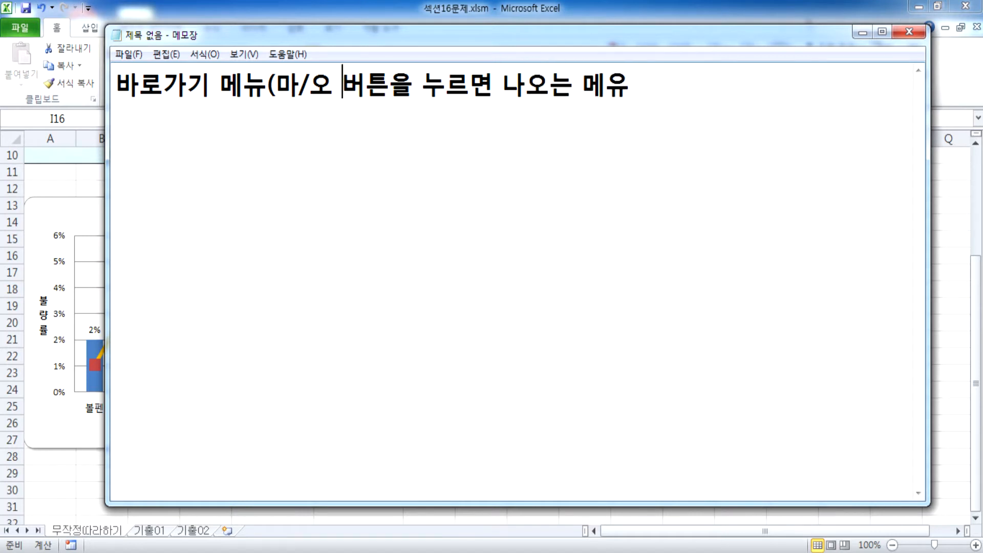
pyautogui.write('=유클릭')
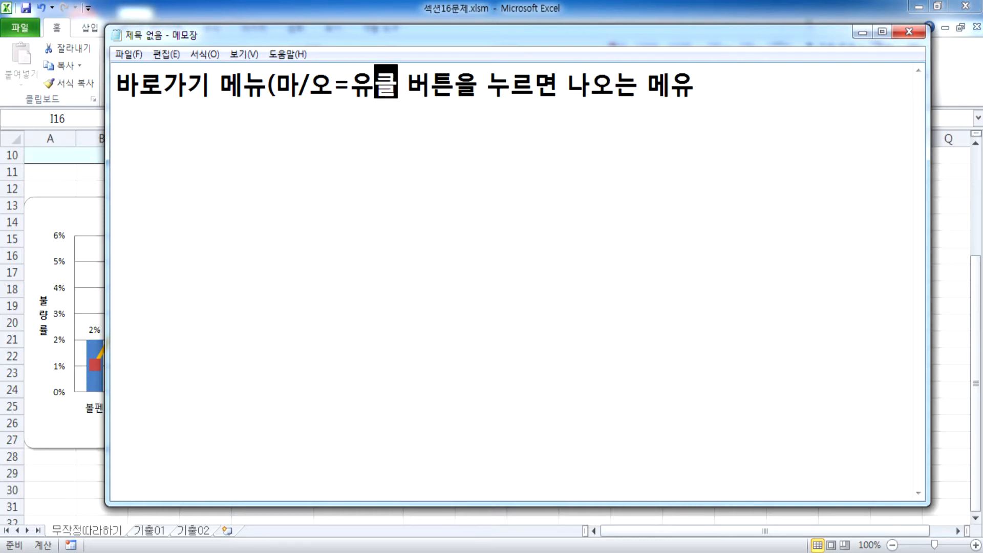
pyautogui.press('Left')
pyautogui.write('우')
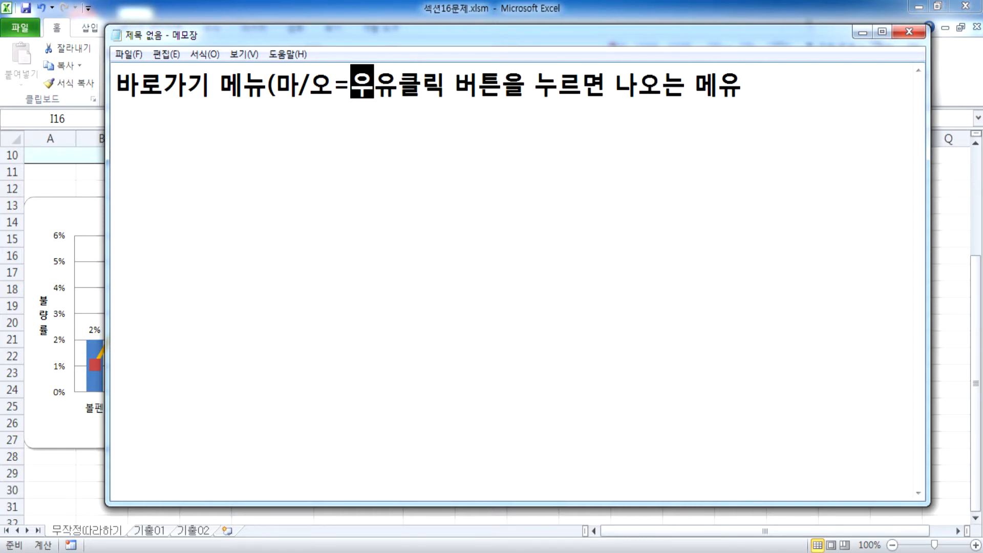
pyautogui.press('Delete')
# Correct the end of the note's first line to "메뉴)".
pyautogui.press('End')
pyautogui.press('BackSpace')
pyautogui.press('BackSpace')
pyautogui.write('뉴)')
pyautogui.press('Left')
pyautogui.press('Left')
pyautogui.write('메')
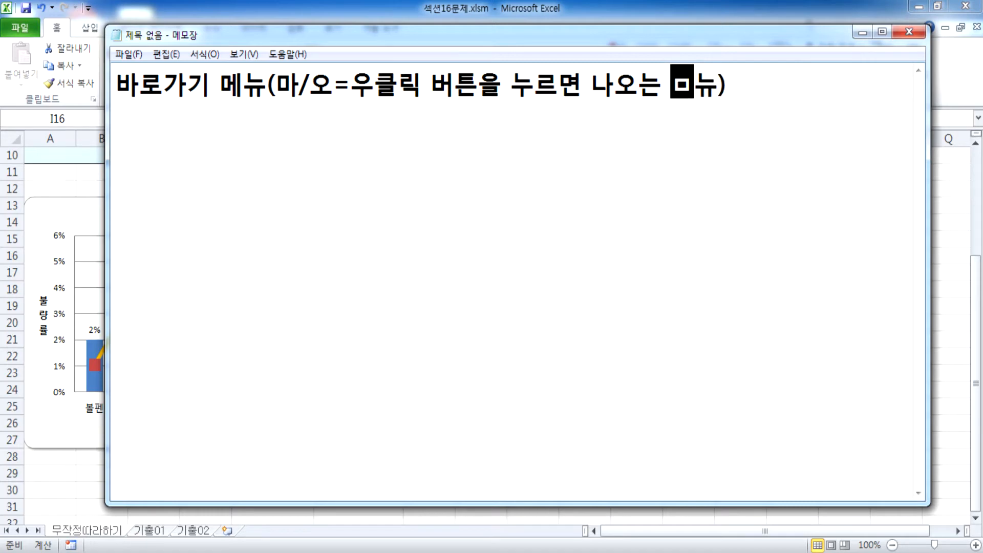
pyautogui.press('End')
# Add a second line reading "=Context Menu(컨텍스트 메뉴)" to the note.
pyautogui.press('Return')
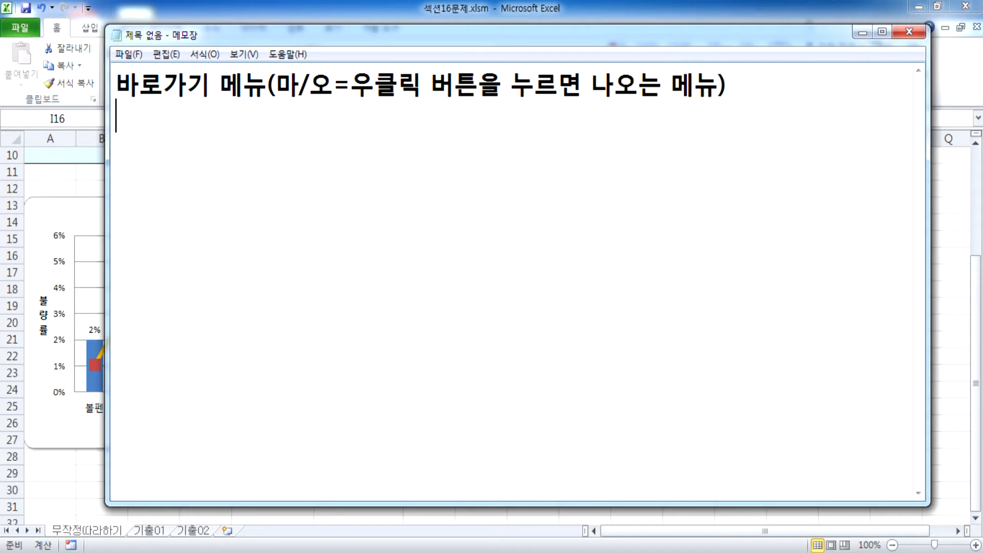
pyautogui.write('=Conte')
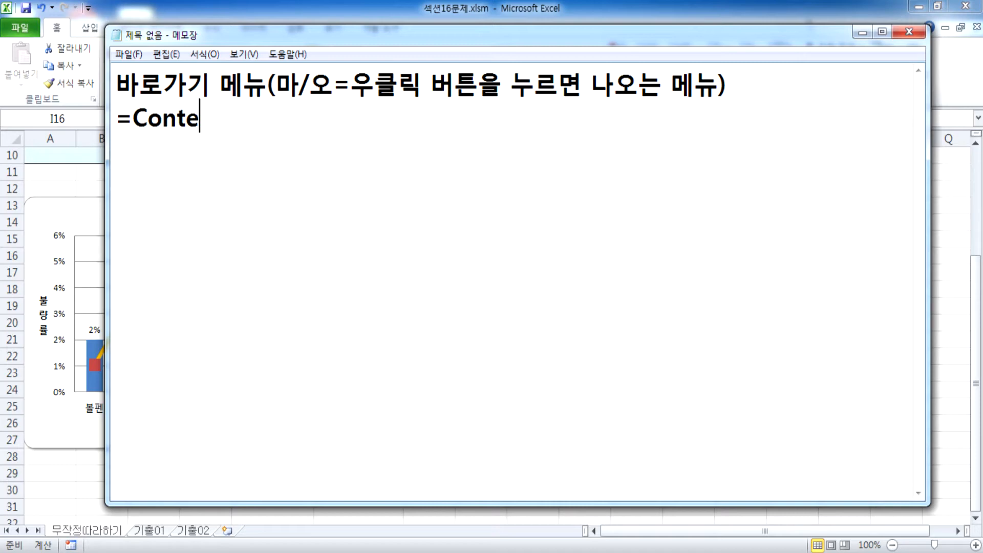
pyautogui.write('xt Menu')
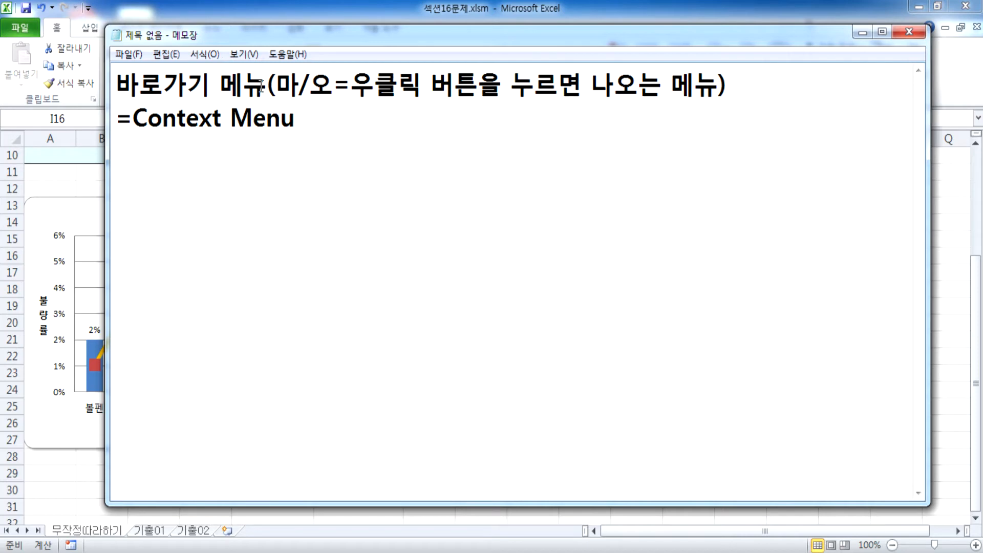
pyautogui.moveTo(266, 85); pyautogui.dragTo(77, 88)
pyautogui.click(352, 124)
pyautogui.write('(컨텍스')
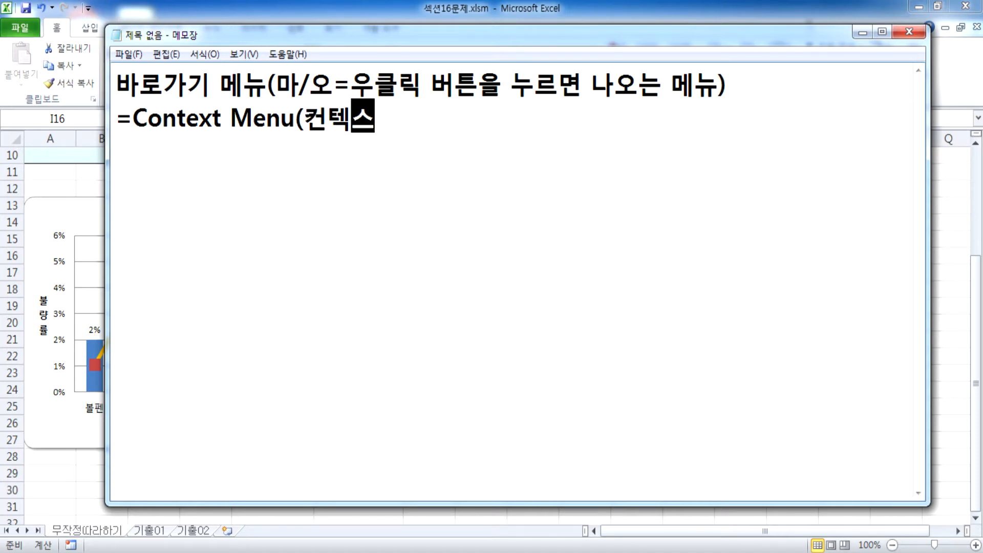
pyautogui.write('트 메뉴)')
# Put an empty line above the Context Menu line and replace its equals sign with "컴퓨터 학문 :".
pyautogui.press('Home')
pyautogui.press('Return')
pyautogui.press('Delete')
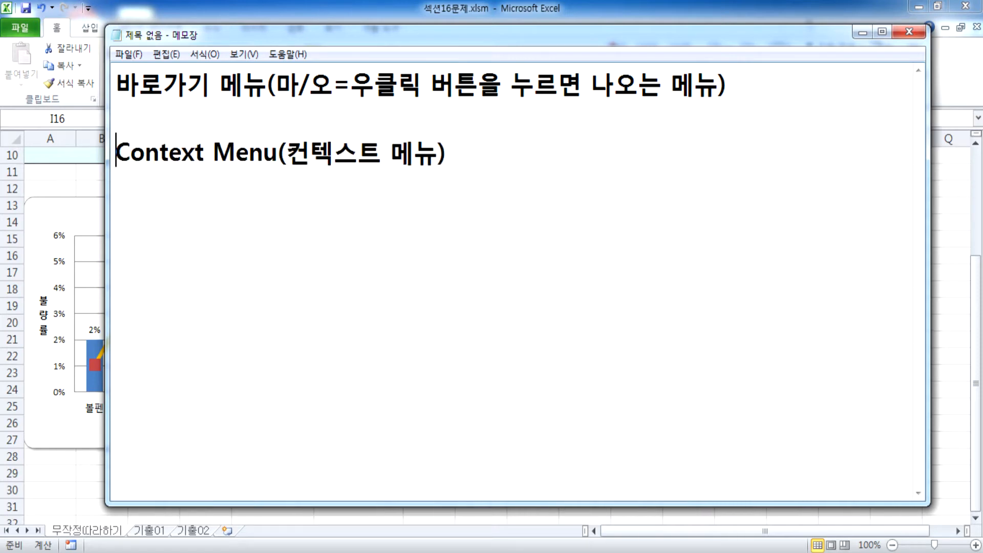
pyautogui.write('커ㅁ퓨터 학')
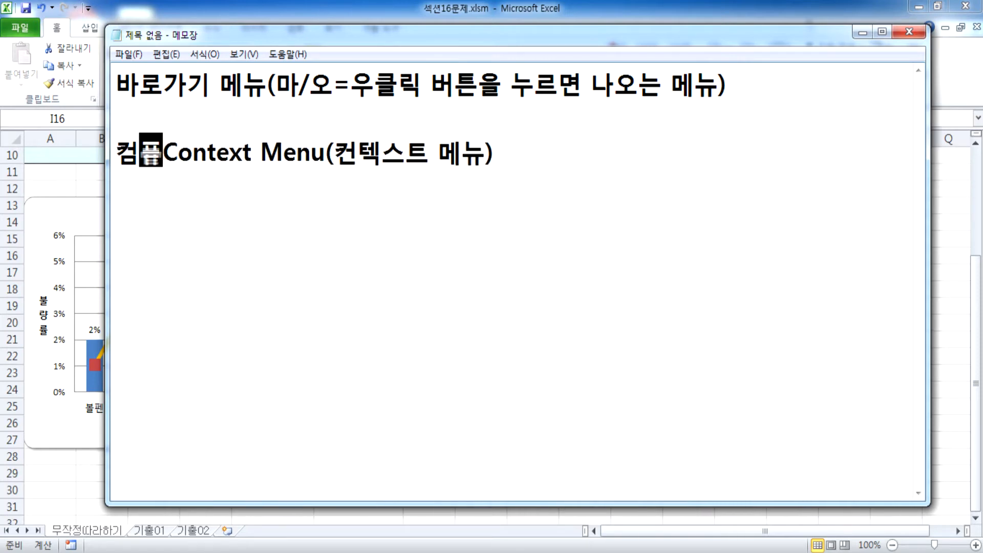
pyautogui.write('문 :')
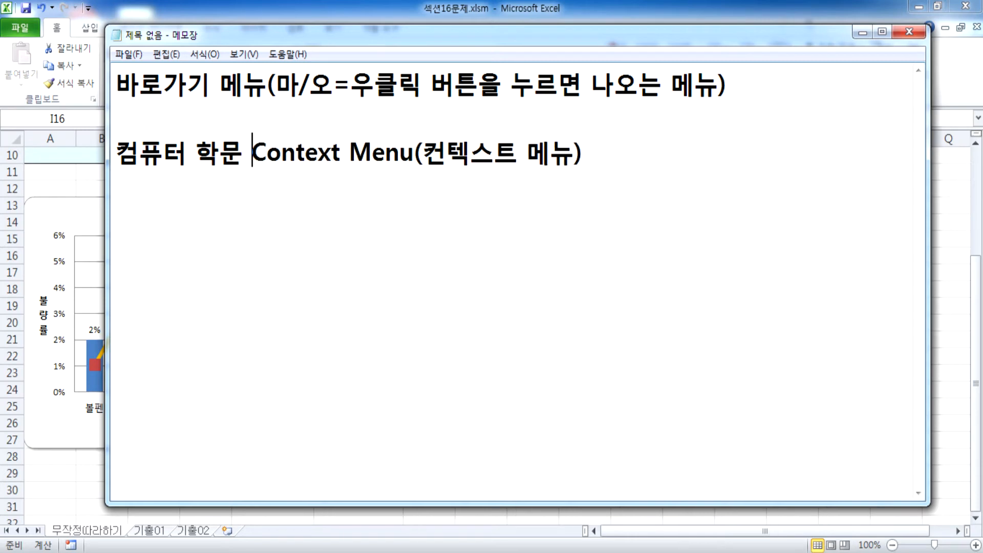
# Prefix the note's first line with "윈도우 :" and remove the empty line between the two lines.
pyautogui.press('Up')
pyautogui.press('Up')
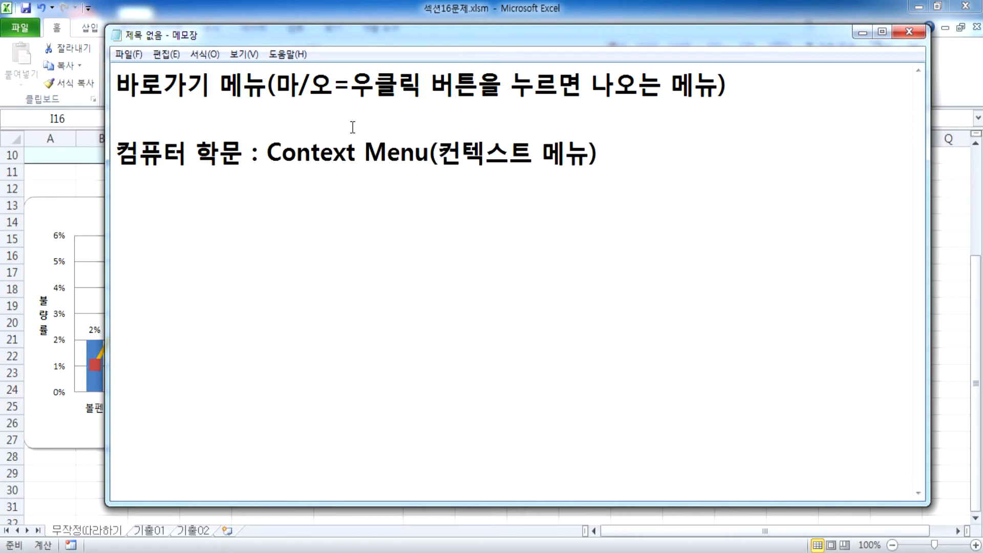
pyautogui.write('윈도우')
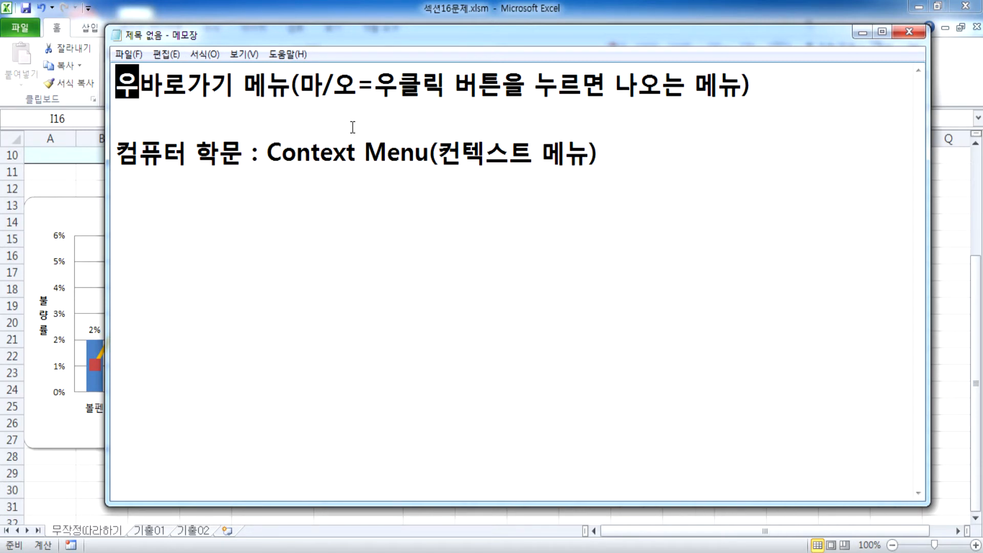
pyautogui.write(' :')
pyautogui.click(351, 125)
pyautogui.press('Delete')
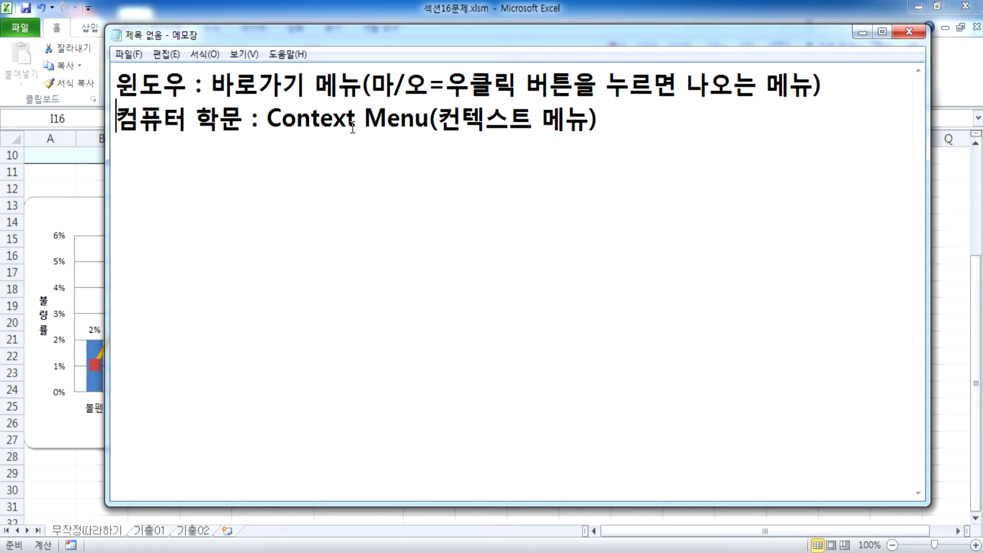
# Add two line breaks at the end of the note.
pyautogui.click(237, 201)
pyautogui.press('End')
pyautogui.press('Return')
pyautogui.press('Return')
# Switch to Excel, view the shortcut menu of the 생산비용 line series, and open the chart type change (차트 종류 변경) dialog.
pyautogui.hotkey('alt', 'Tab')
pyautogui.click(290, 320)
pyautogui.rightClick(290, 320)
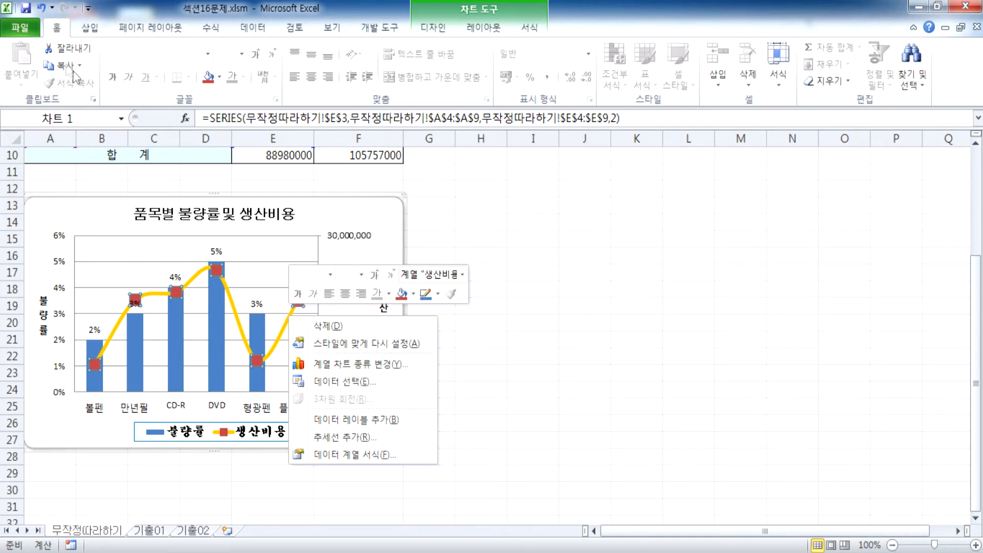
pyautogui.click(445, 33)
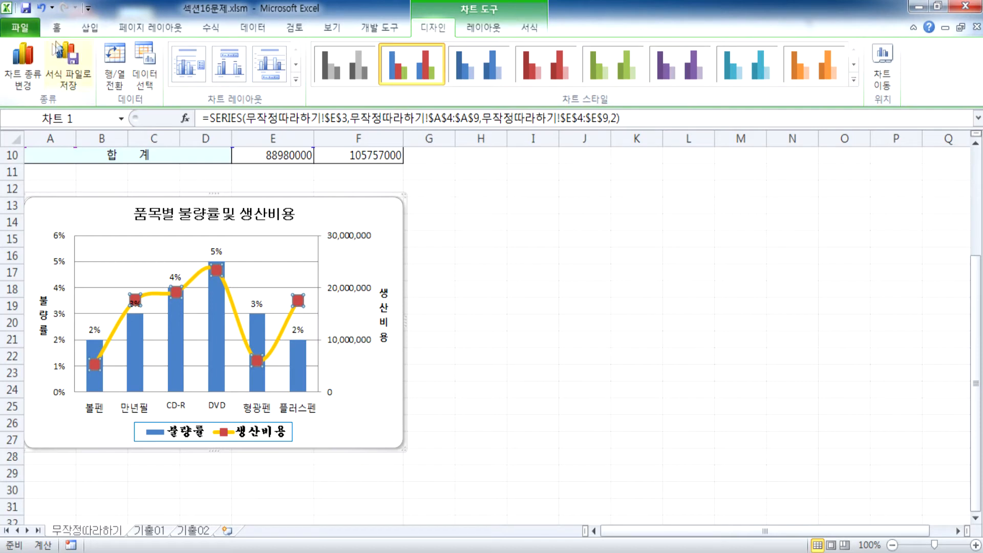
pyautogui.click(18, 76)
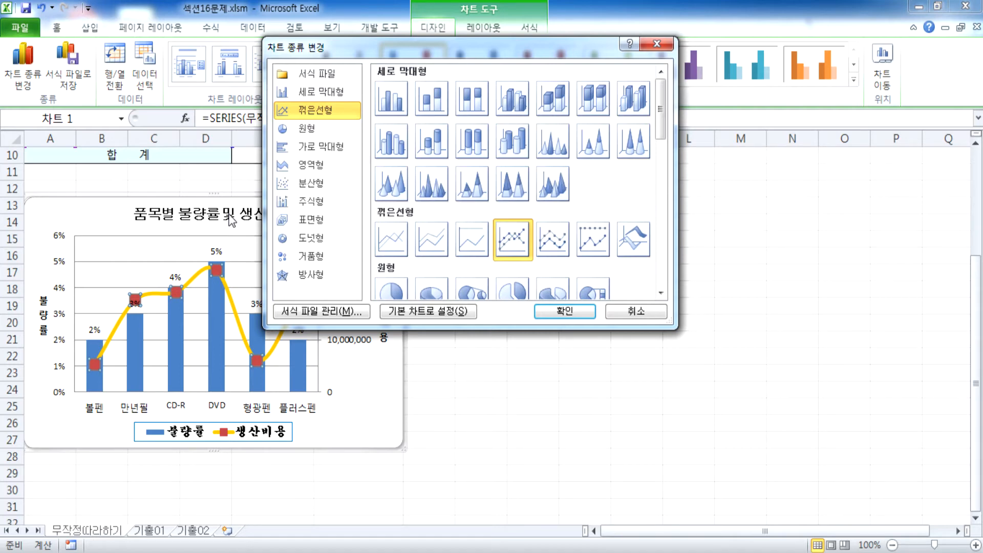
# Apply the 꺾은선형 line-with-markers chart type to the 생산비용 series.
pyautogui.press('Return')
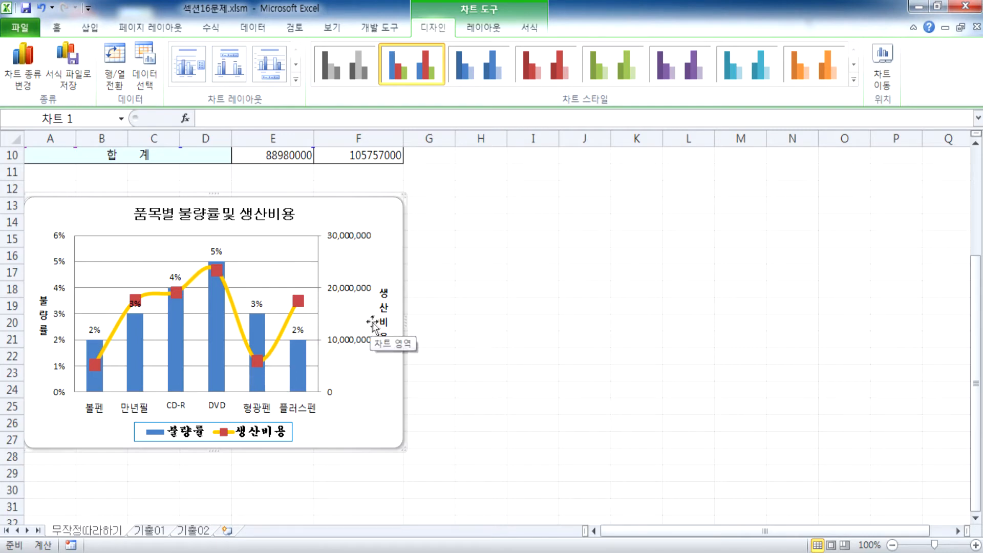
# Switch to Notepad and add the line "이중축 혼합형 차트 : 차트문제에서 가장 많이 출제되는 형태" below the existing notes.
pyautogui.click(481, 552)
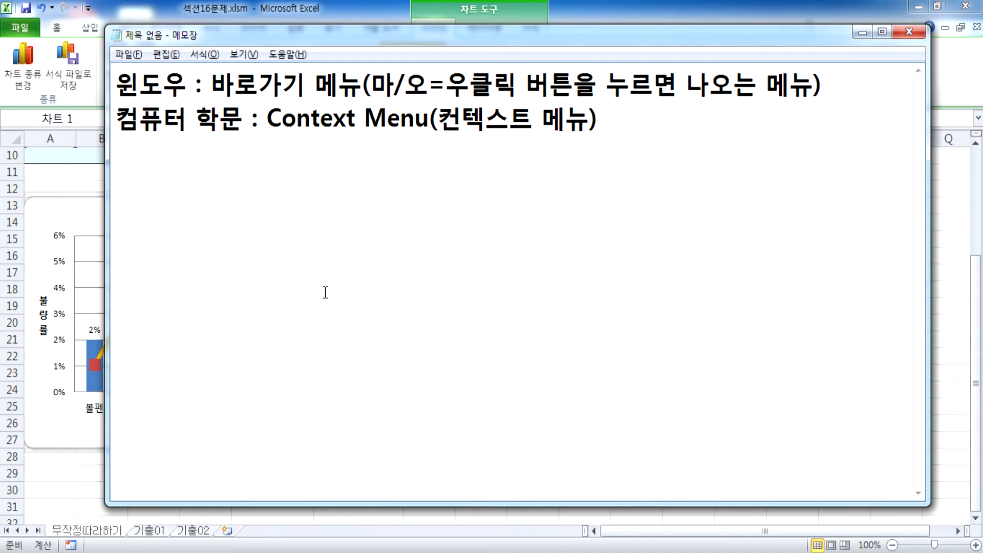
pyautogui.write('이주축 혼합')
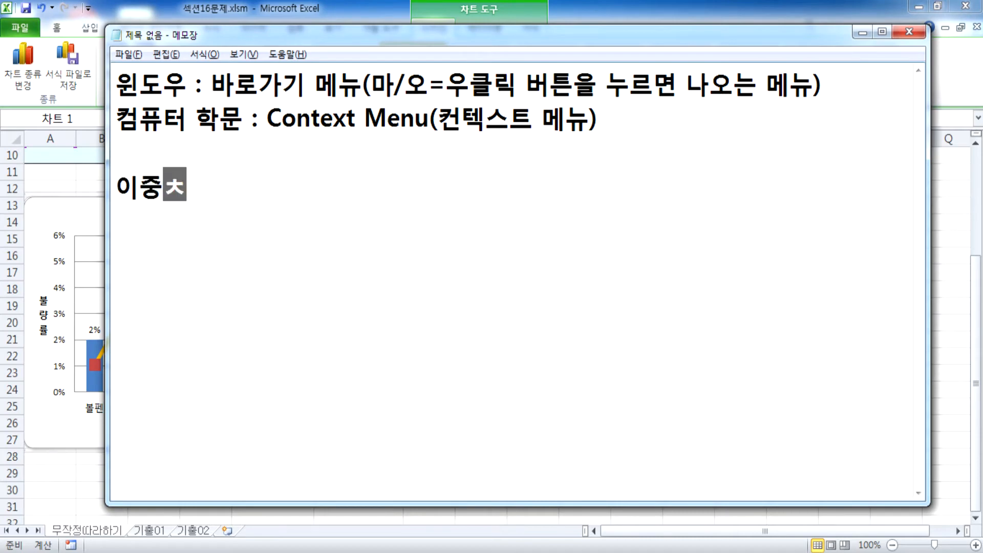
pyautogui.write('형')
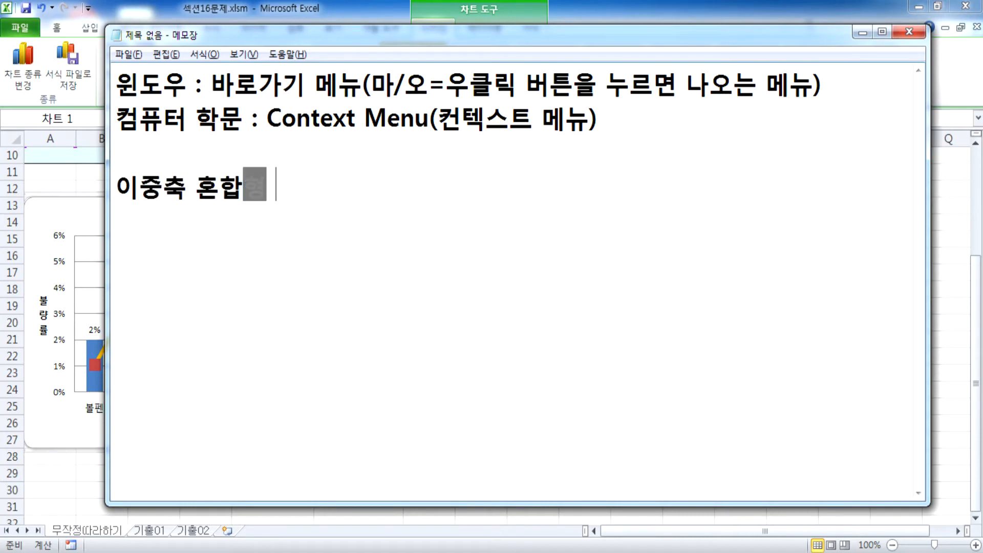
pyautogui.write(' 차트 : 참')
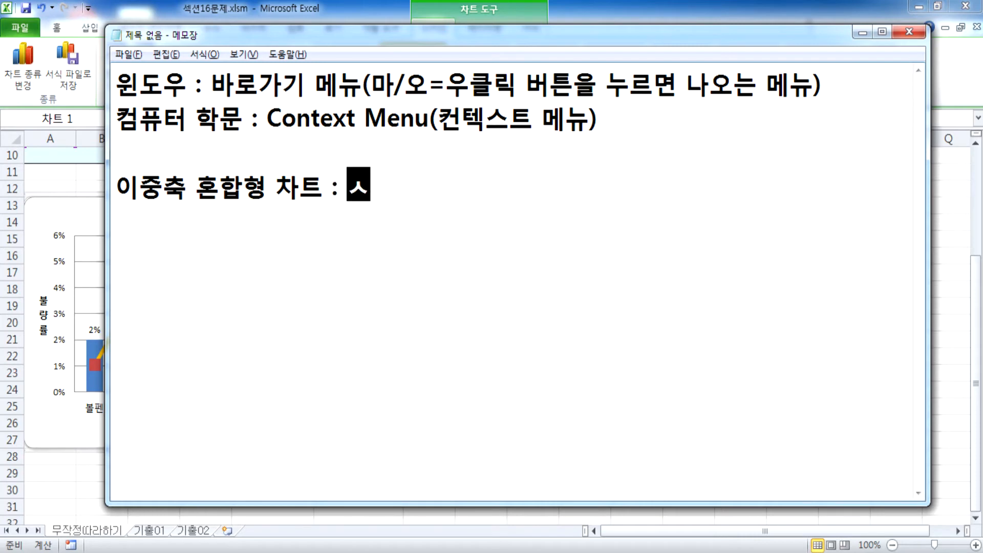
pyautogui.write('트')
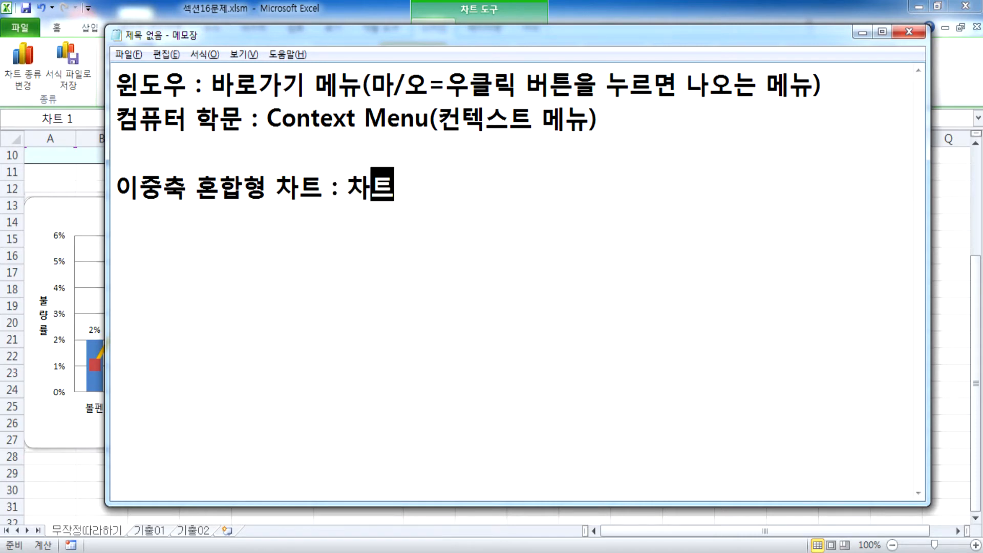
pyautogui.write('문제ㄱ에서 가장 ㅁ낭')
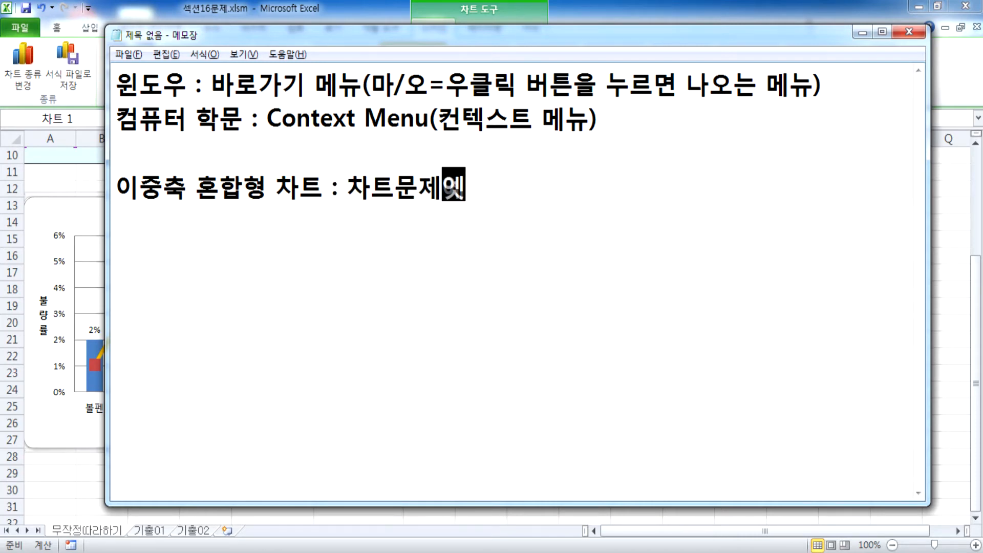
pyautogui.press('BackSpace')
pyautogui.press('BackSpace')
pyautogui.press('BackSpace')
pyautogui.press('BackSpace')
pyautogui.write('많이 ')
pyautogui.write('남')
pyautogui.press('BackSpace')
pyautogui.press('BackSpace')
pyautogui.press('BackSpace')
pyautogui.write('출ㅈ제되는 형태')
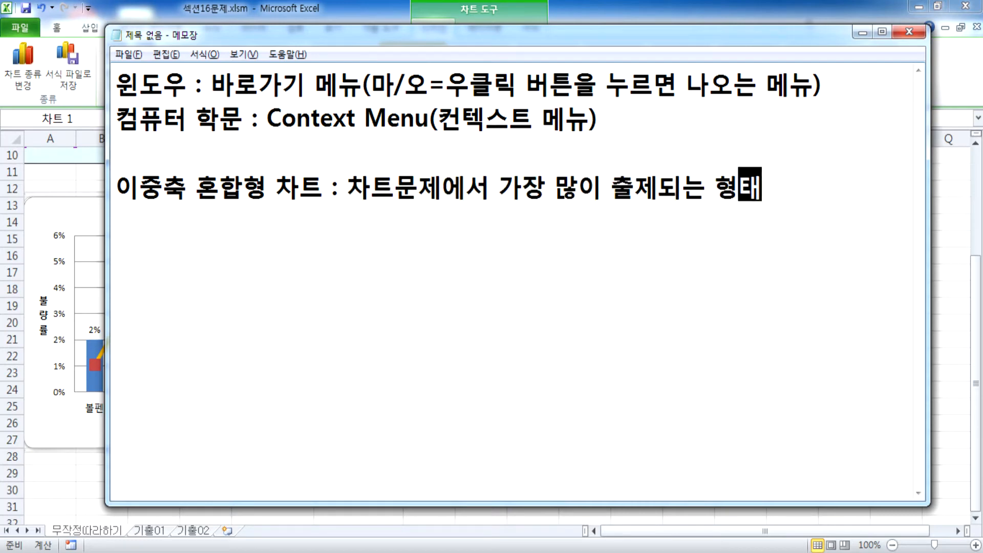
pyautogui.press('Return')
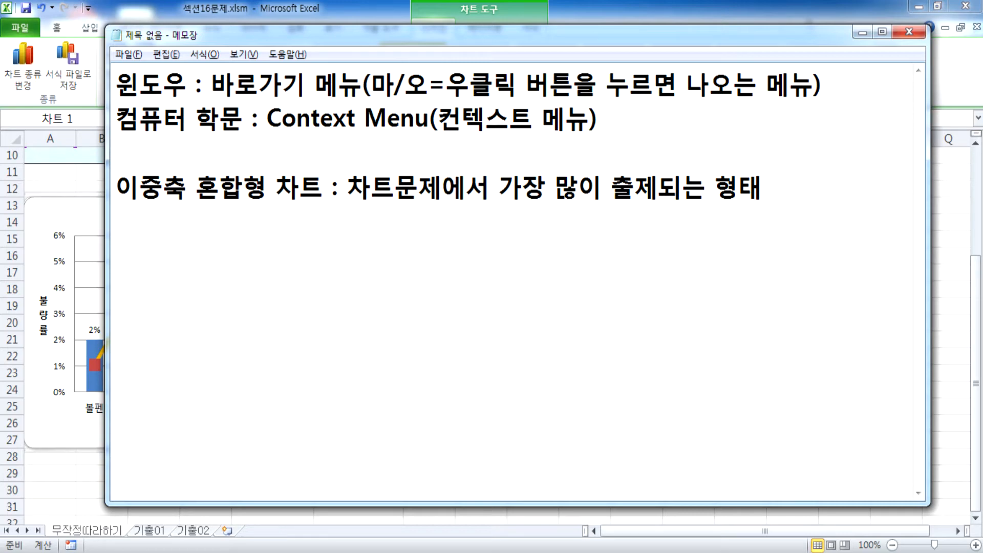
# Return to Excel, move the chart off its cells and resize it back to cover A13:F27.
pyautogui.moveTo(251, 36); pyautogui.dragTo(433, 66)
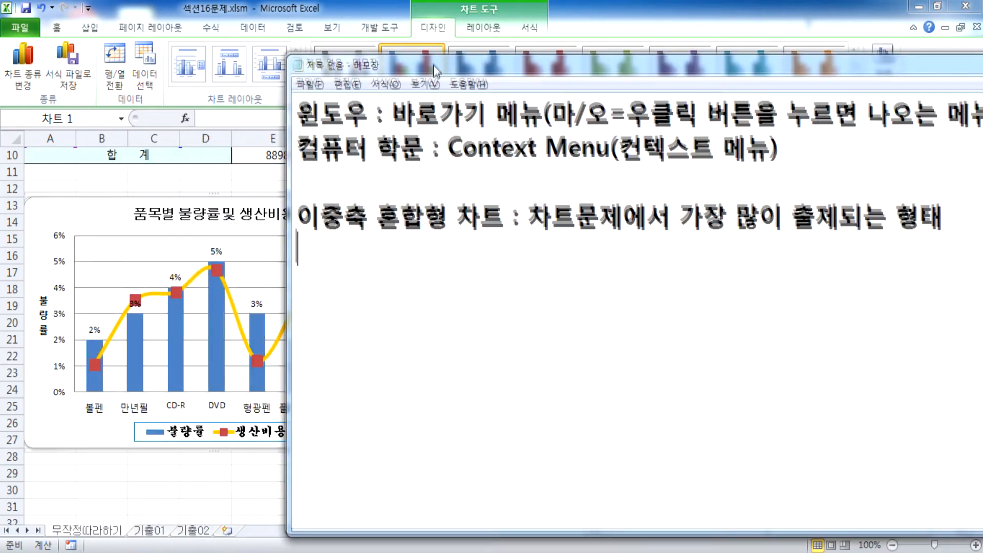
pyautogui.click(105, 197)
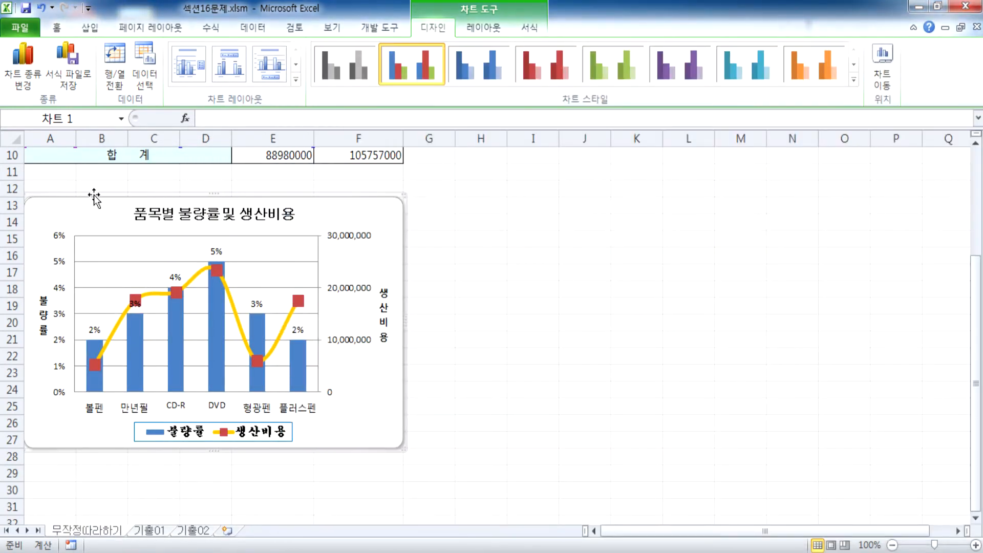
pyautogui.moveTo(96, 201); pyautogui.dragTo(476, 191)
pyautogui.moveTo(400, 195); pyautogui.dragTo(25, 194)
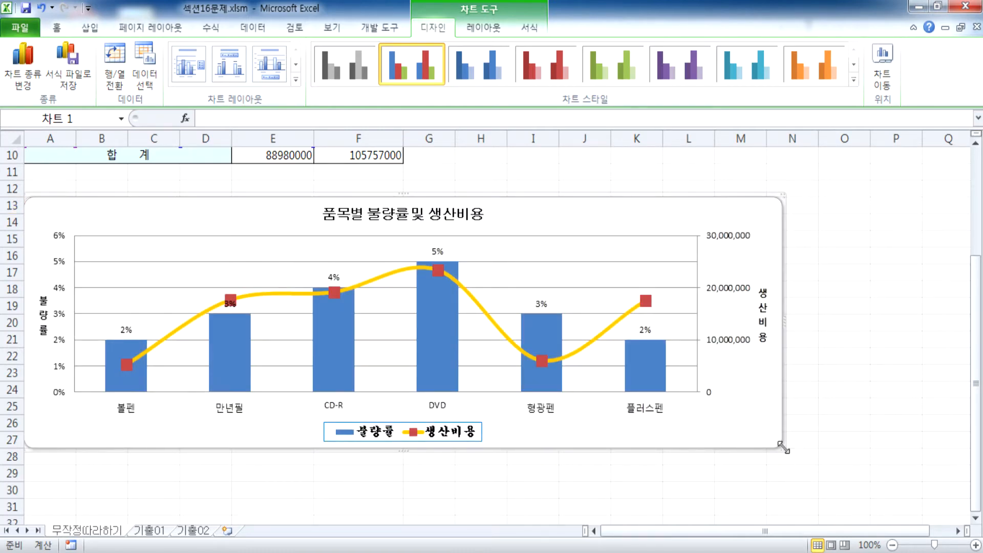
pyautogui.moveTo(785, 449); pyautogui.dragTo(397, 450)
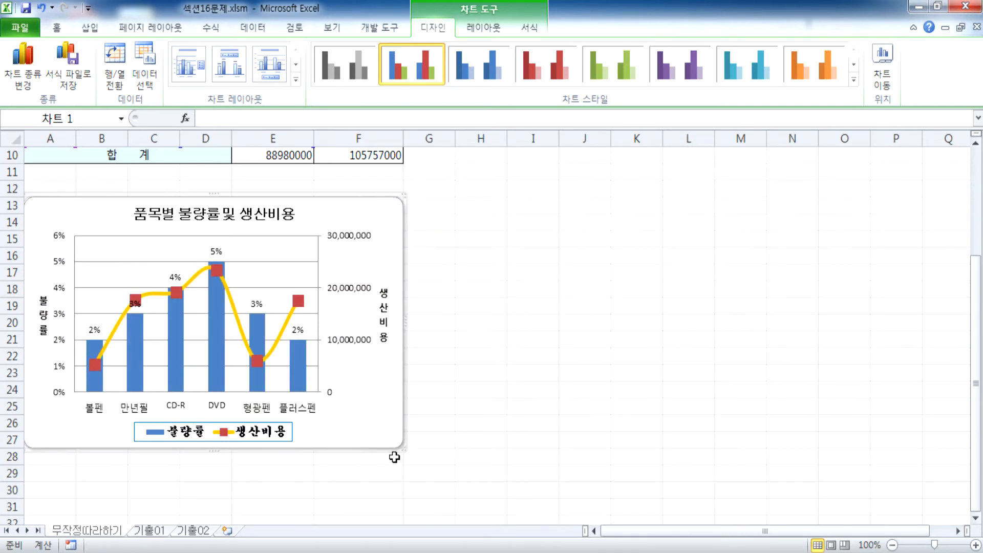
pyautogui.click(404, 475)
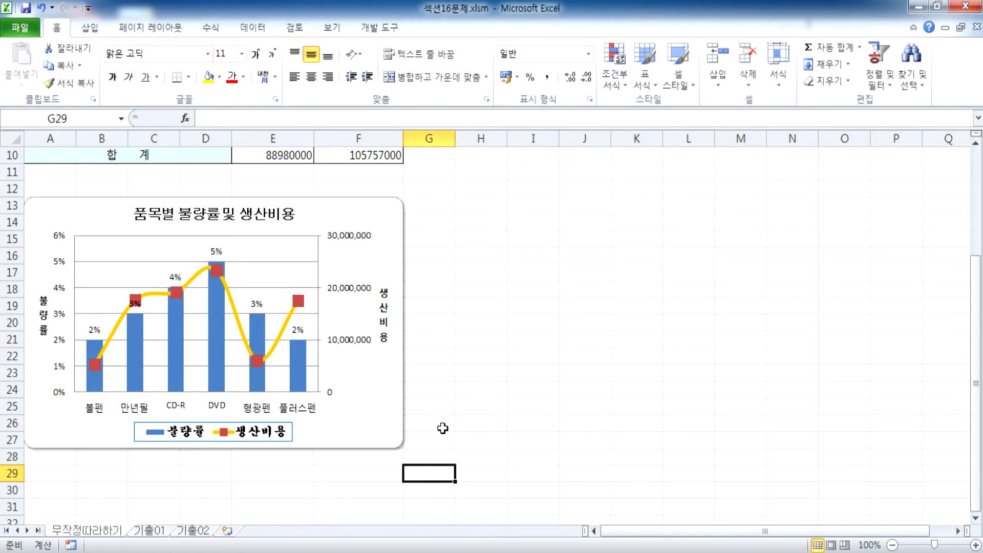
# Inspect the chart's title, axis titles and legend, and check the title's font formatting.
pyautogui.click(264, 215)
pyautogui.click(43, 315)
pyautogui.click(383, 314)
pyautogui.click(272, 431)
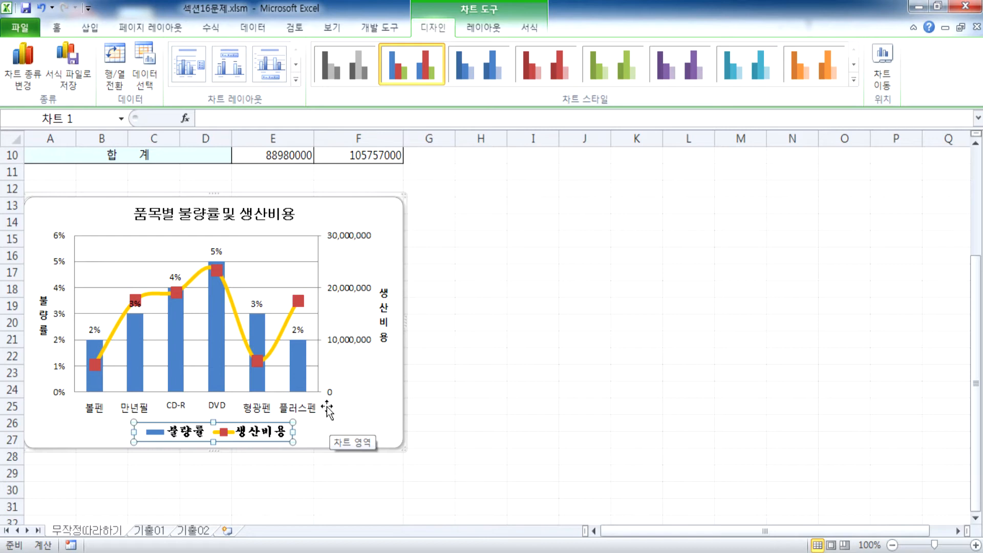
pyautogui.click(251, 212)
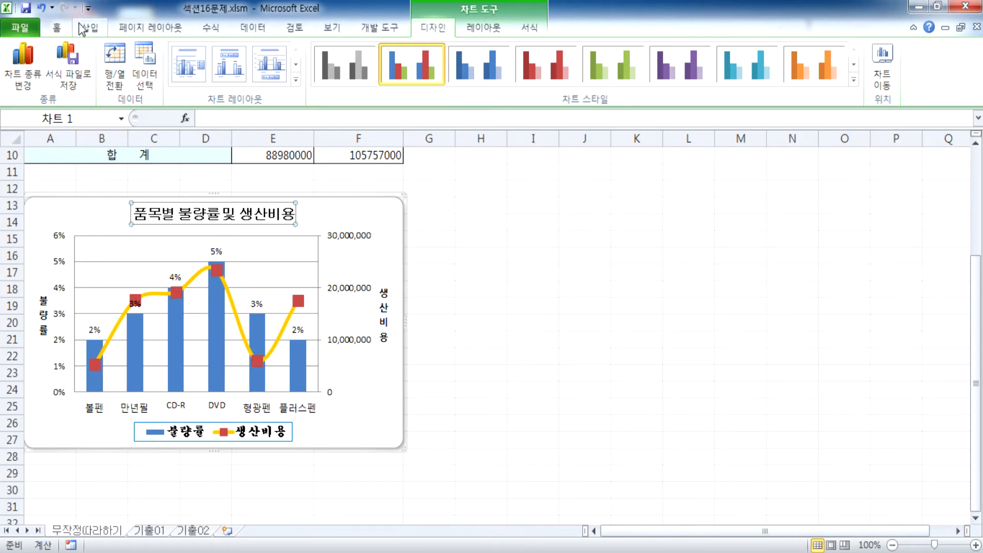
pyautogui.click(55, 28)
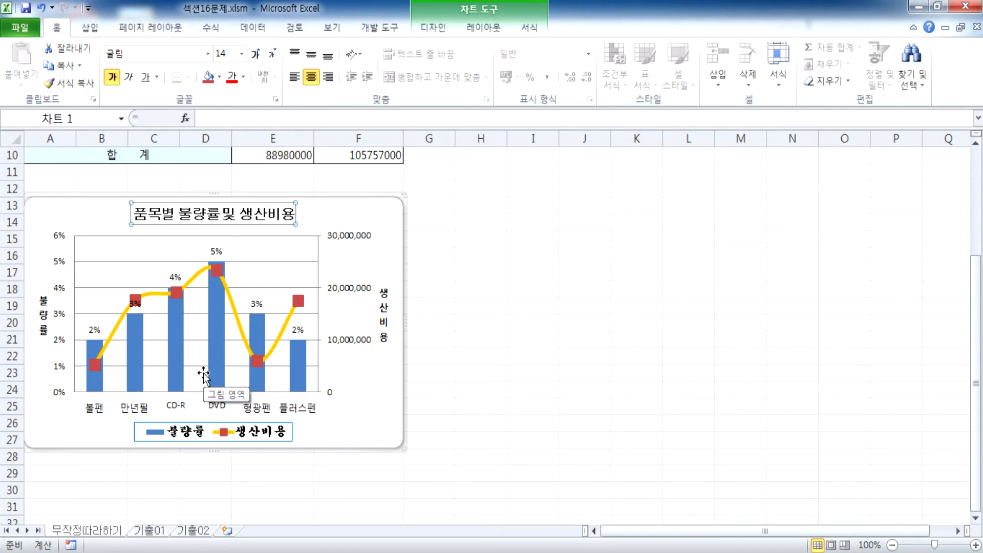
pyautogui.click(512, 288)
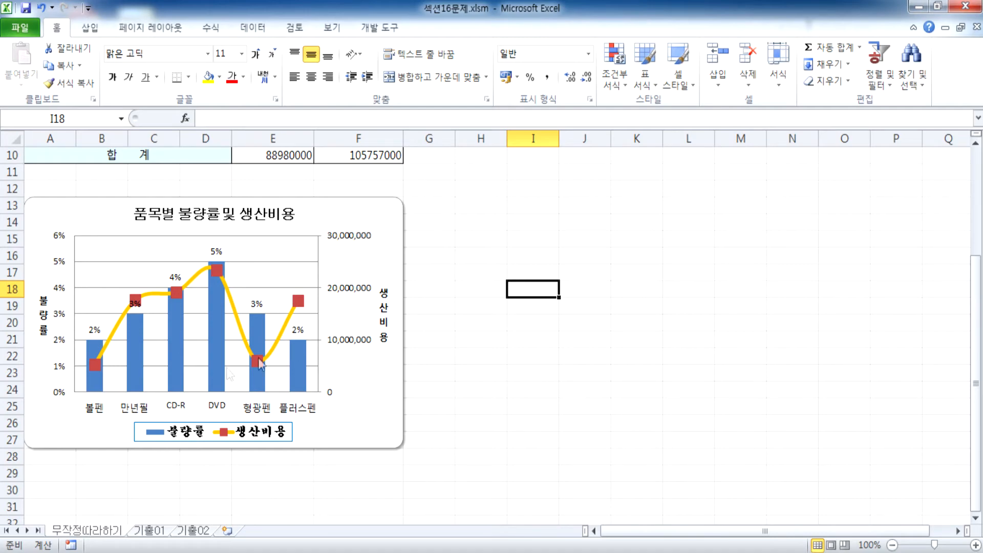
# Open the 기출01 sheet and review the grade table together with the chart below it.
pyautogui.click(150, 530)
pyautogui.scroll(2, 180, 436)
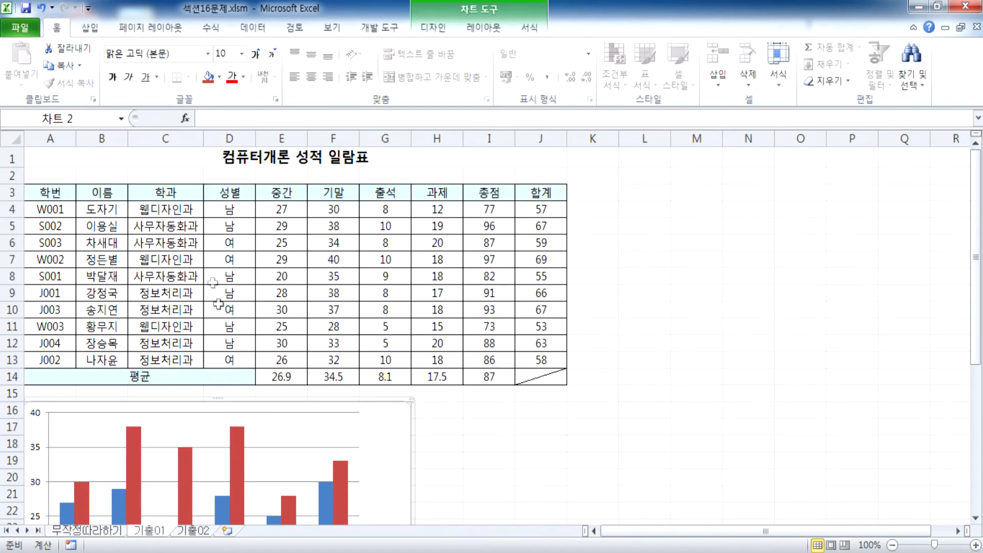
pyautogui.click(217, 209)
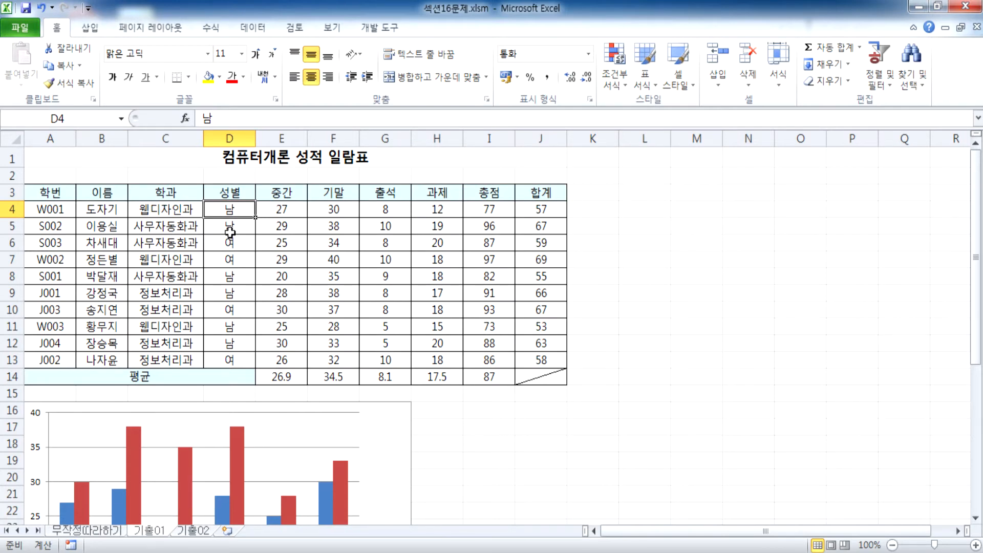
pyautogui.scroll(-2, 404, 294)
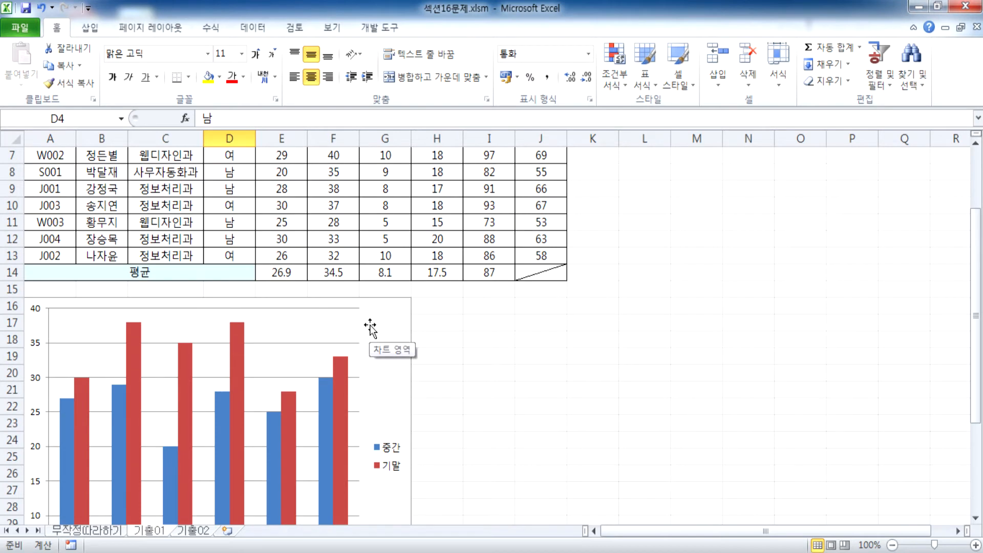
pyautogui.scroll(1, 370, 323)
pyautogui.scroll(1, 370, 323)
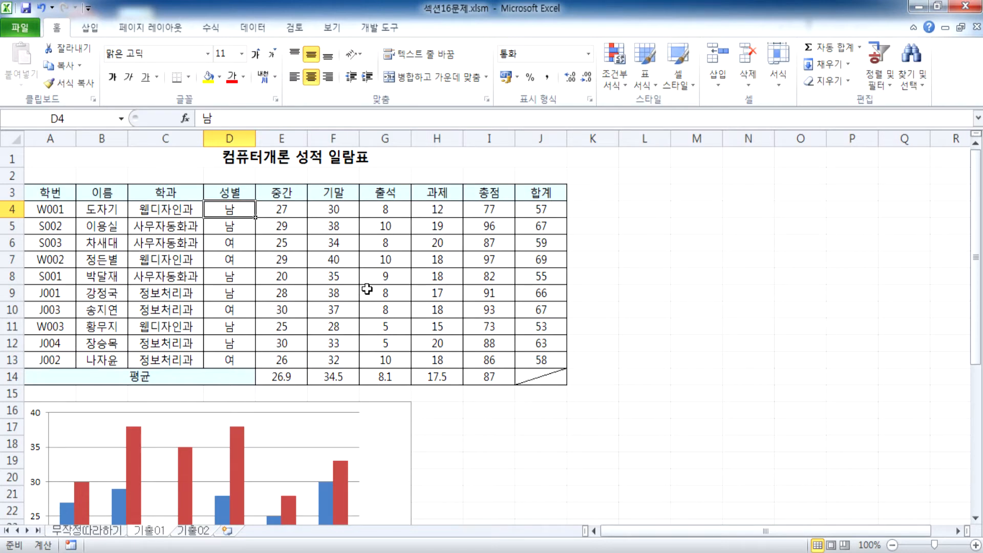
pyautogui.scroll(-3, 406, 300)
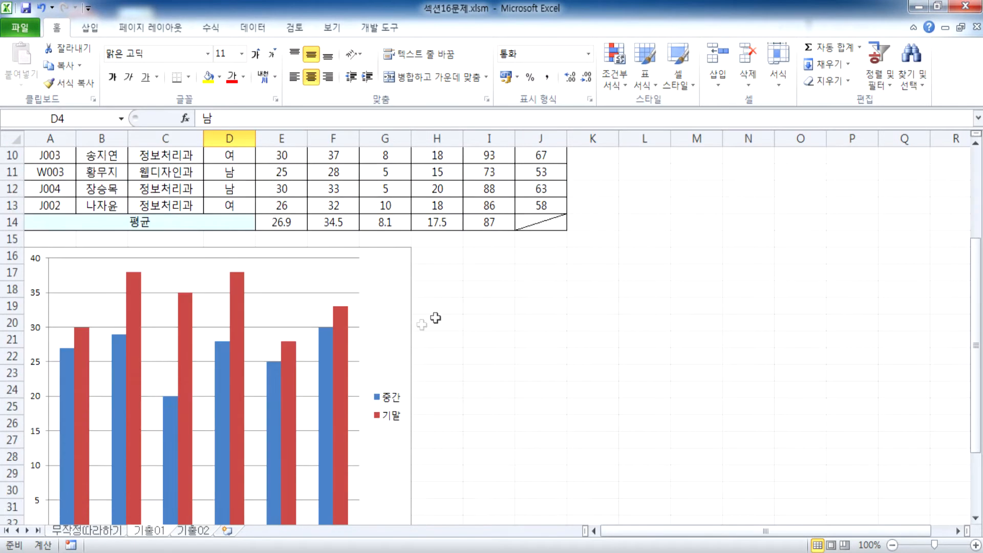
pyautogui.click(384, 290)
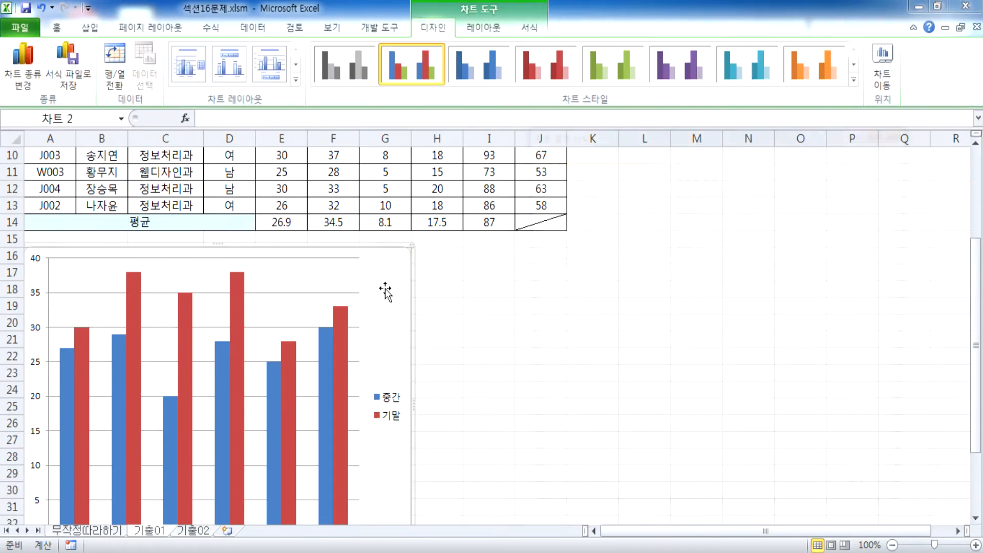
pyautogui.doubleClick(385, 290)
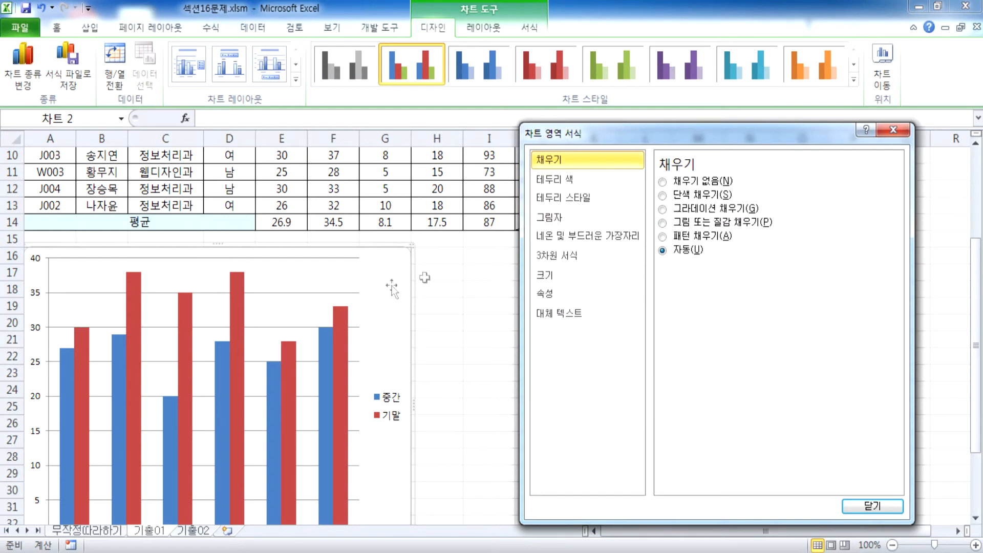
pyautogui.moveTo(764, 143); pyautogui.dragTo(755, 119)
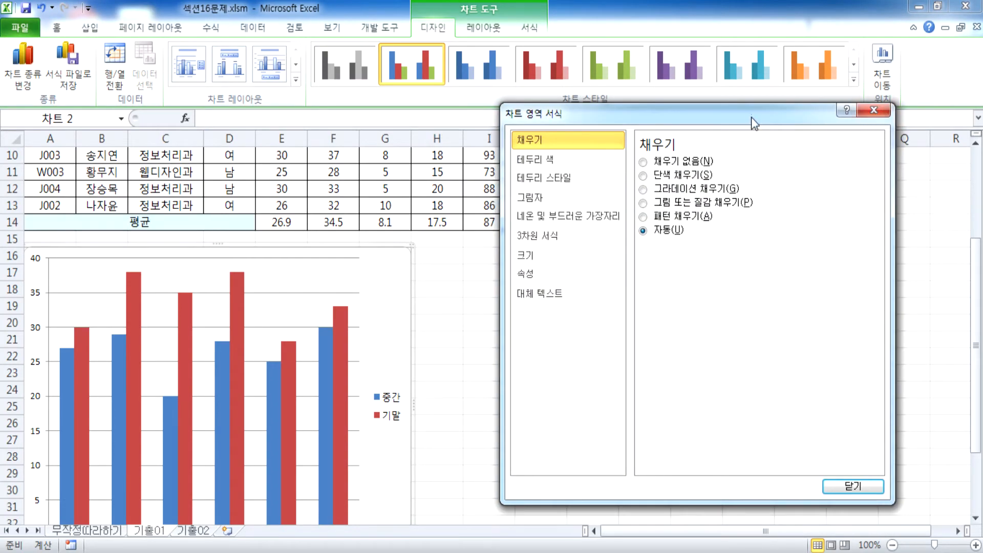
pyautogui.click(874, 110)
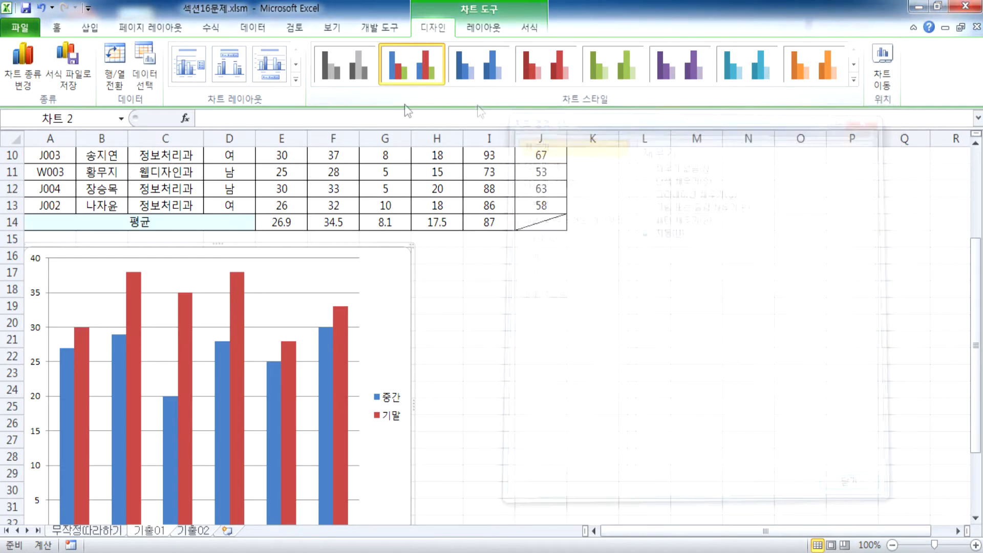
# Try adding the 출석 values of the charted students to the chart's source data.
pyautogui.click(148, 80)
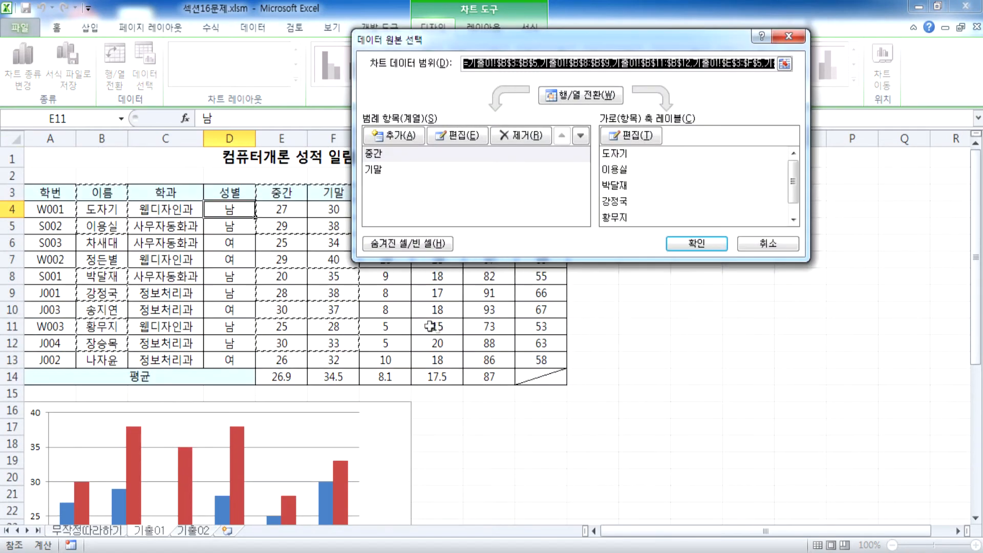
pyautogui.moveTo(475, 44); pyautogui.dragTo(587, 18)
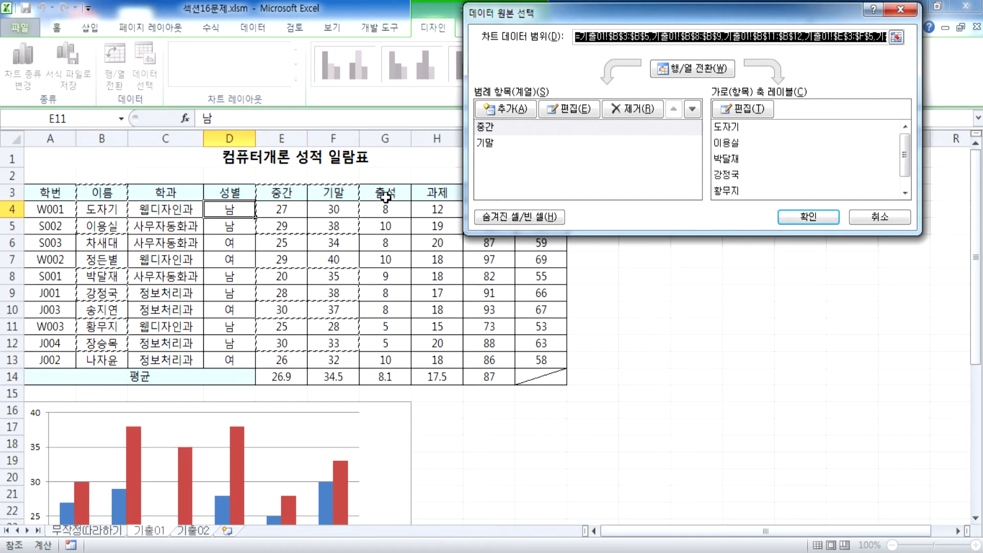
pyautogui.moveTo(385, 194); pyautogui.dragTo(384, 232)
pyautogui.moveTo(382, 283); pyautogui.dragTo(383, 344)
pyautogui.scroll(-3, 341, 431)
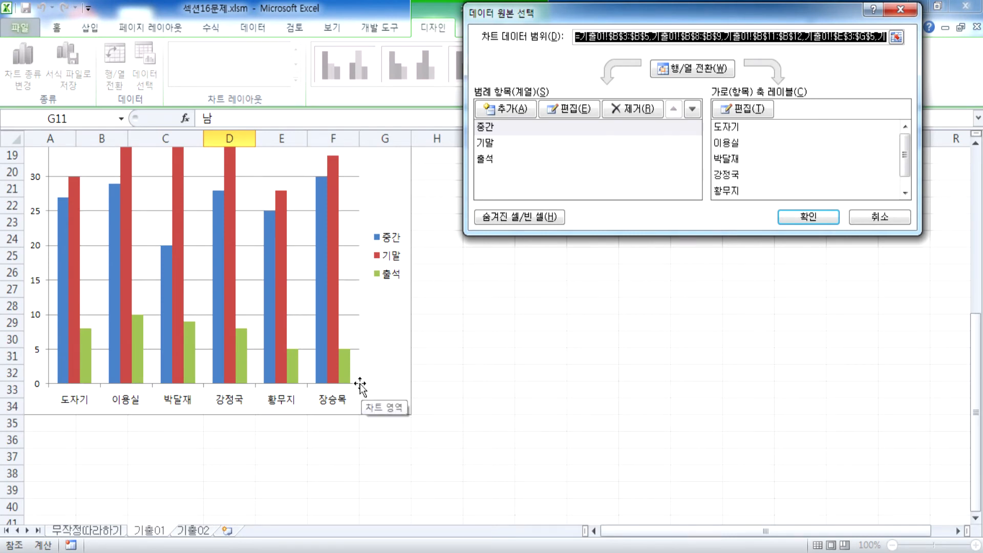
pyautogui.press('Return')
pyautogui.scroll(2, 360, 369)
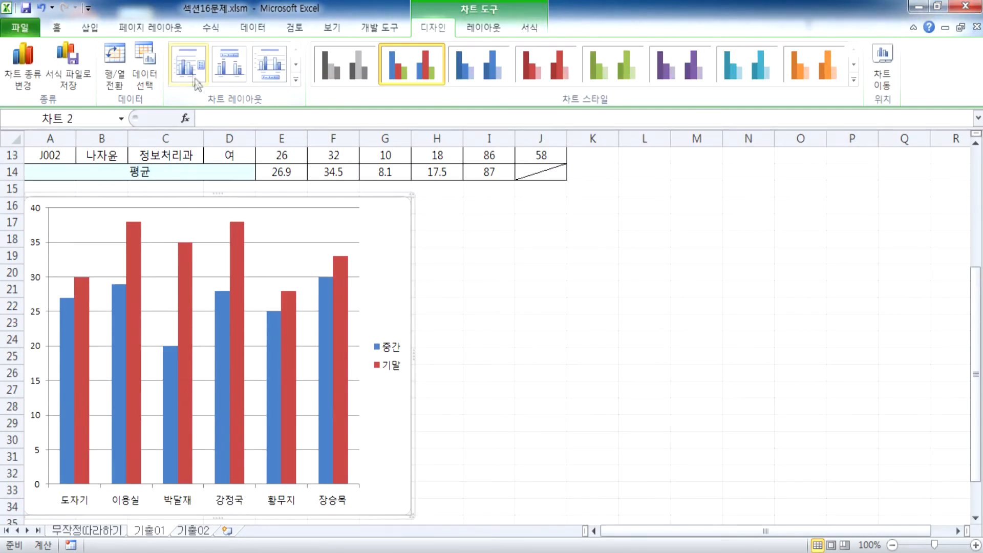
# Try adding the 출석 cells G3:G5, G8:G9 and G11:G12 to the chart through its source data range.
pyautogui.click(145, 67)
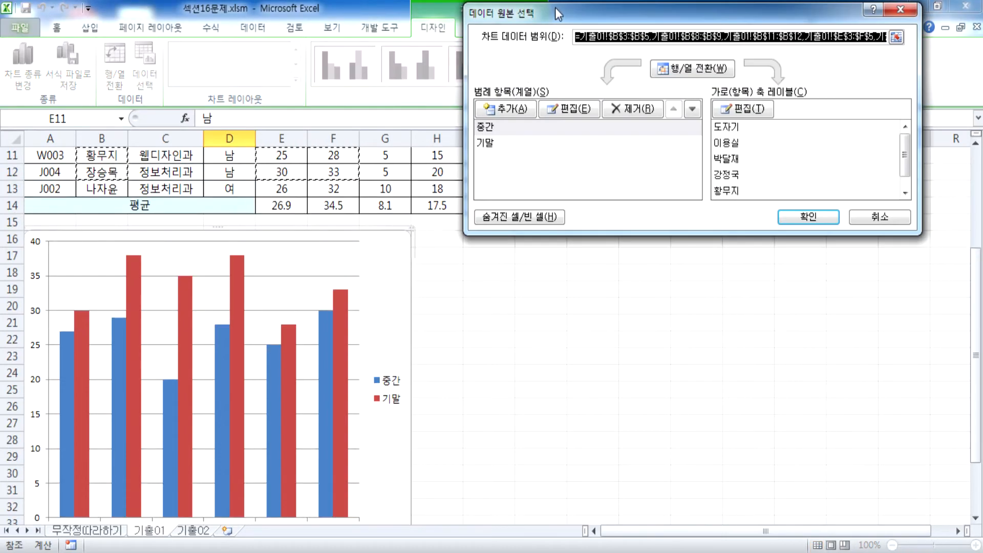
pyautogui.moveTo(555, 8); pyautogui.dragTo(696, 75)
pyautogui.scroll(3, 411, 324)
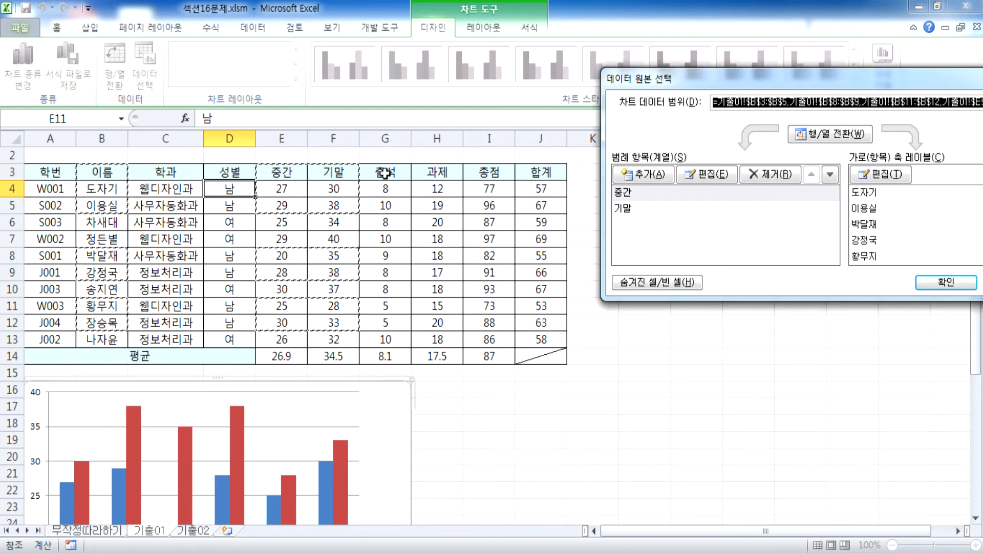
pyautogui.moveTo(384, 174); pyautogui.dragTo(396, 206)
pyautogui.moveTo(385, 256); pyautogui.dragTo(387, 322)
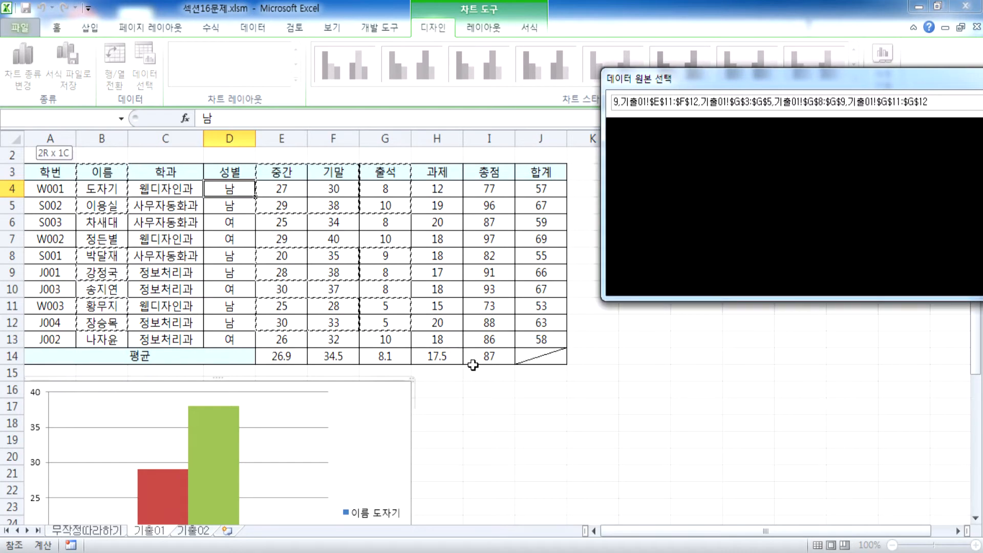
pyautogui.scroll(-6, 386, 377)
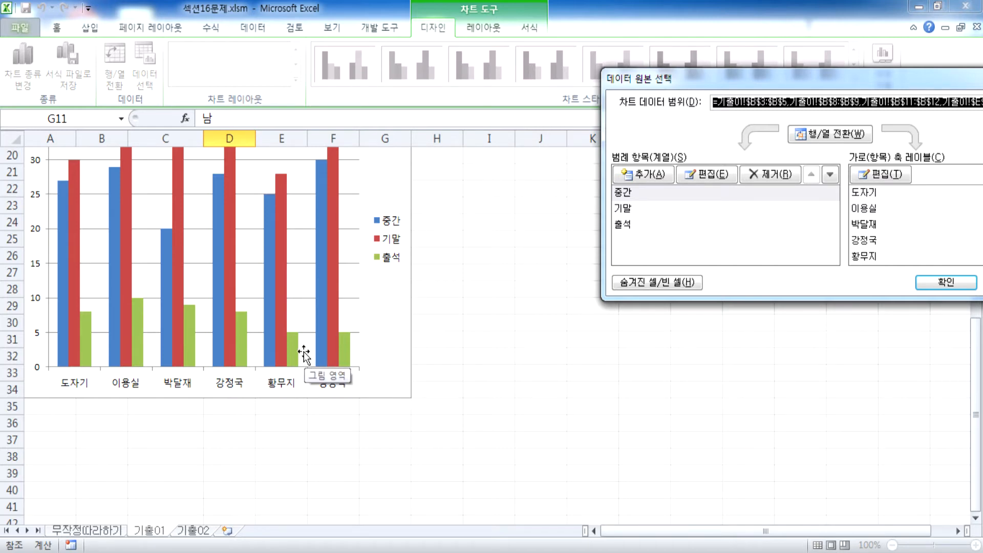
pyautogui.click(947, 283)
pyautogui.scroll(2, 374, 371)
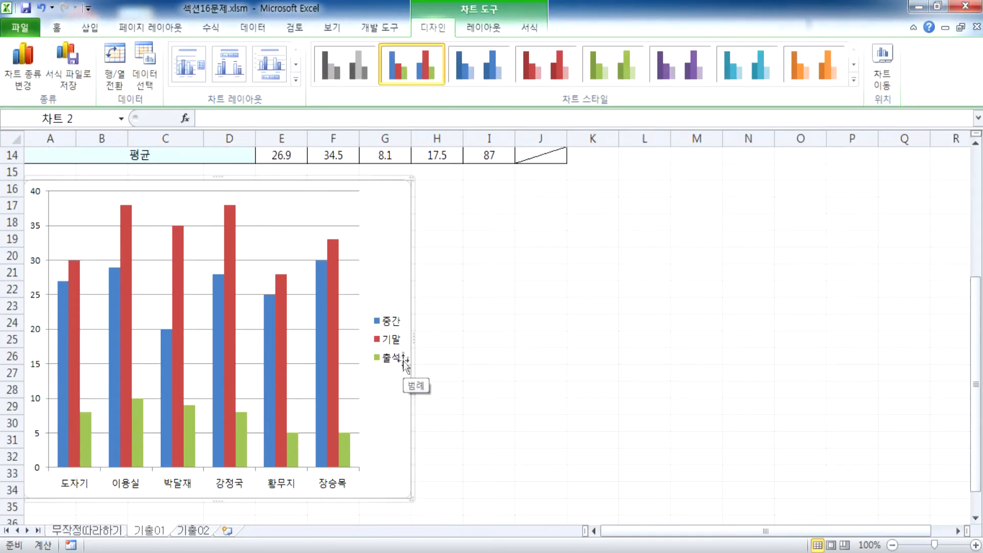
pyautogui.hotkey('ctrl', 'z')
# Copy the 출석 cells G3:G5, G8:G9 and G11:G12 and paste them into the chart as a new series.
pyautogui.scroll(5, 392, 353)
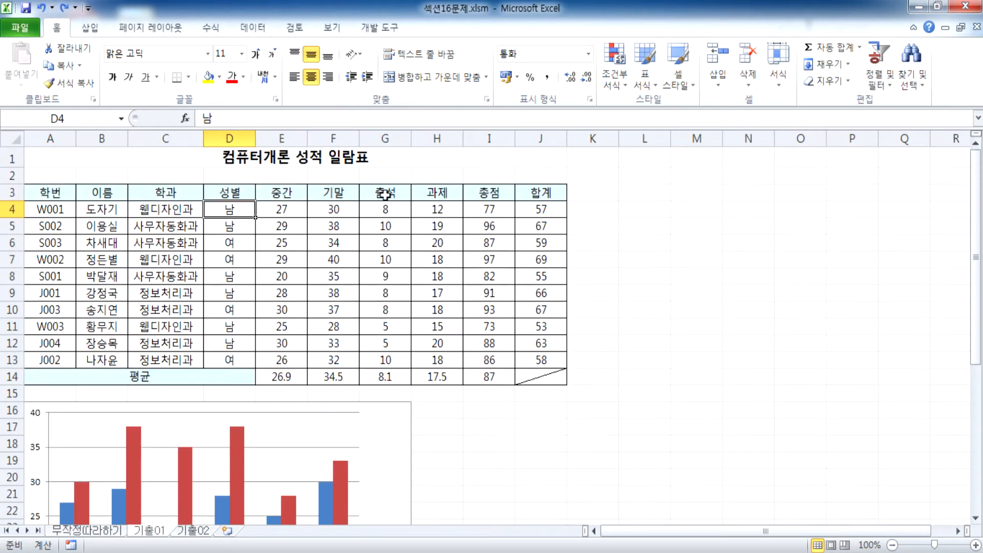
pyautogui.click(387, 194)
pyautogui.moveTo(387, 193); pyautogui.dragTo(387, 228)
pyautogui.moveTo(372, 275); pyautogui.dragTo(372, 293)
pyautogui.moveTo(370, 328); pyautogui.dragTo(379, 343)
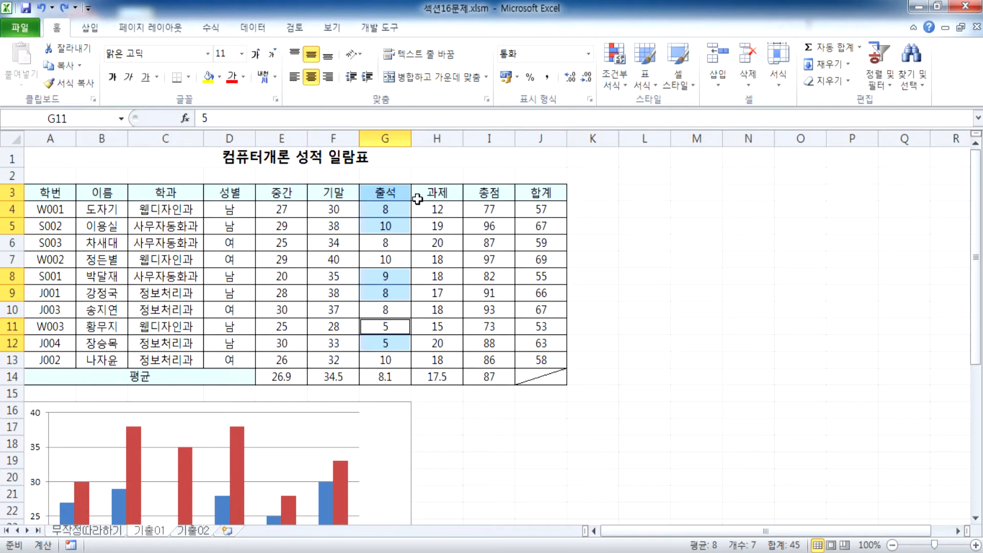
pyautogui.hotkey('ctrl', 'c')
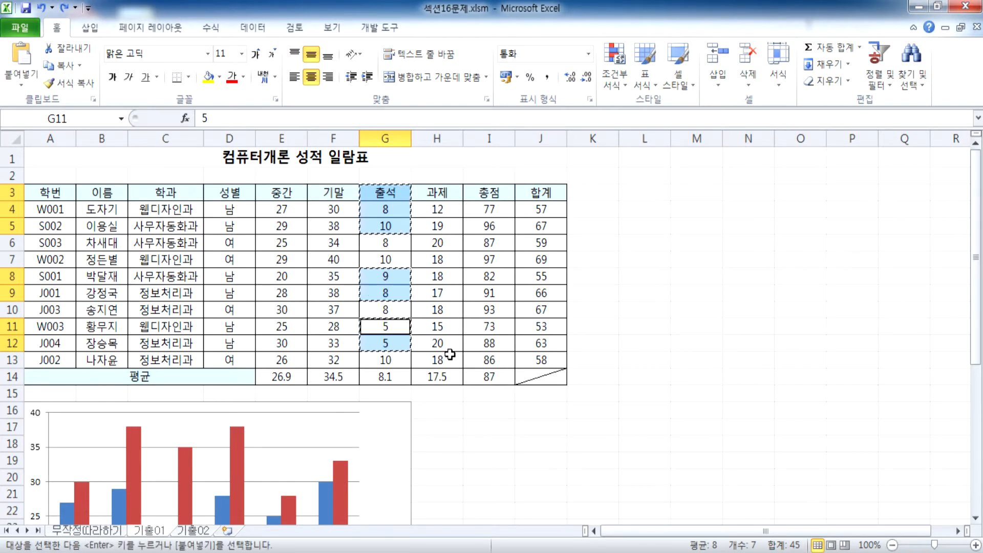
pyautogui.scroll(-4, 446, 359)
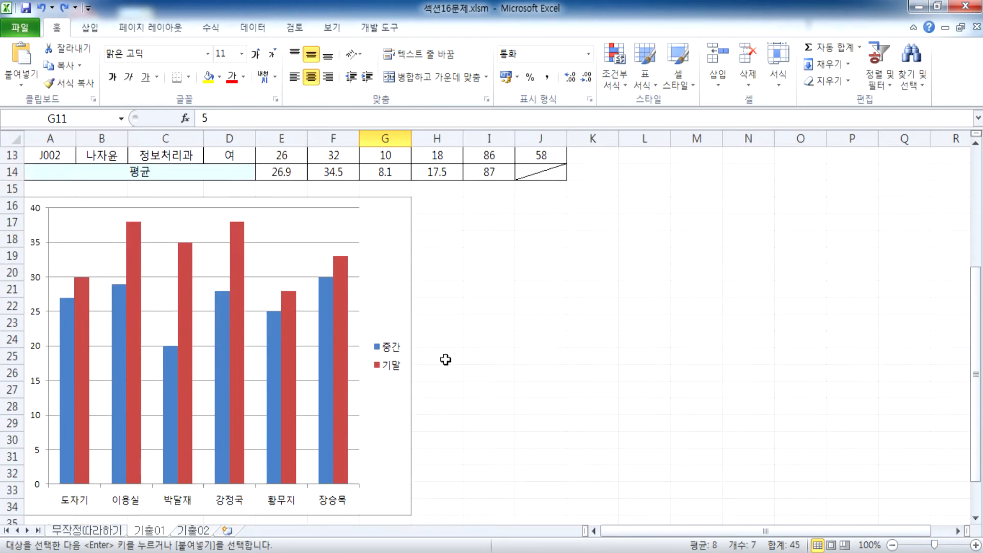
pyautogui.click(394, 224)
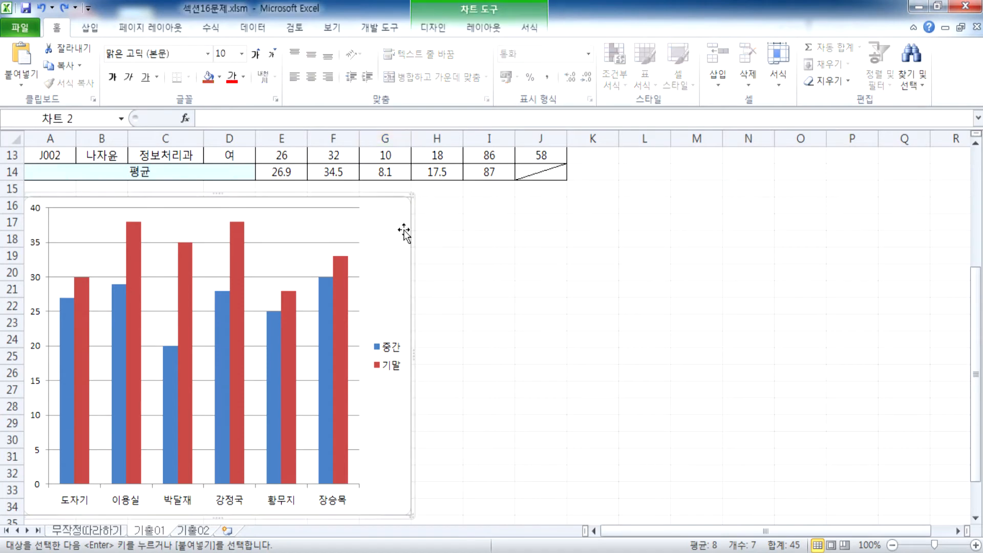
pyautogui.hotkey('ctrl', 'v')
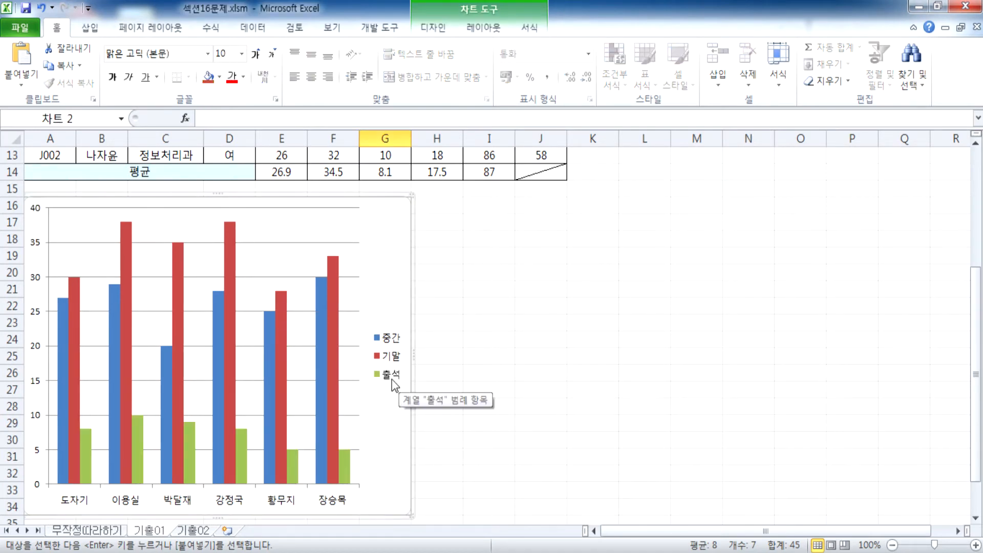
# Undo the pasted 출석 series, cancel the cell copy and reselect the chart.
pyautogui.scroll(3, 393, 384)
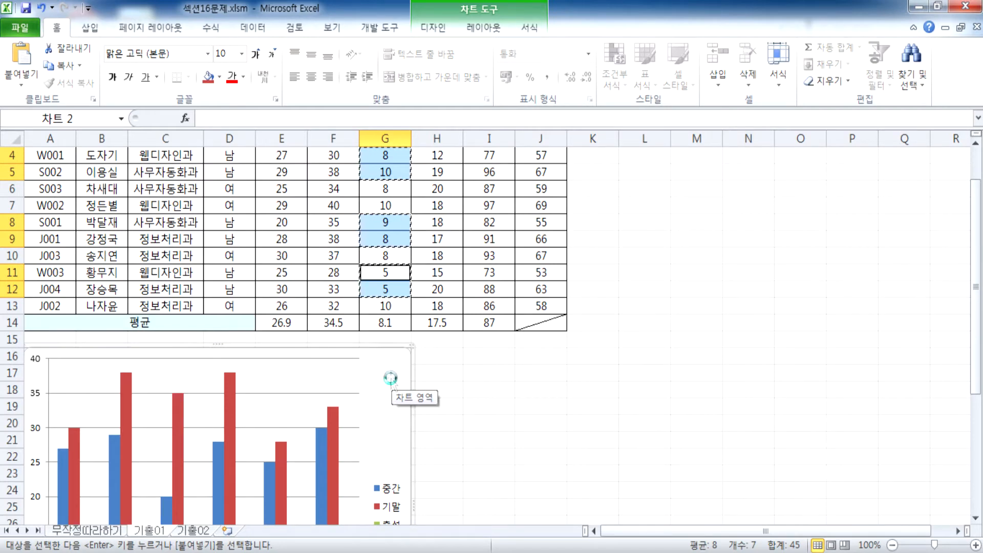
pyautogui.hotkey('ctrl', 'z')
pyautogui.press('Escape')
pyautogui.click(480, 397)
pyautogui.click(389, 387)
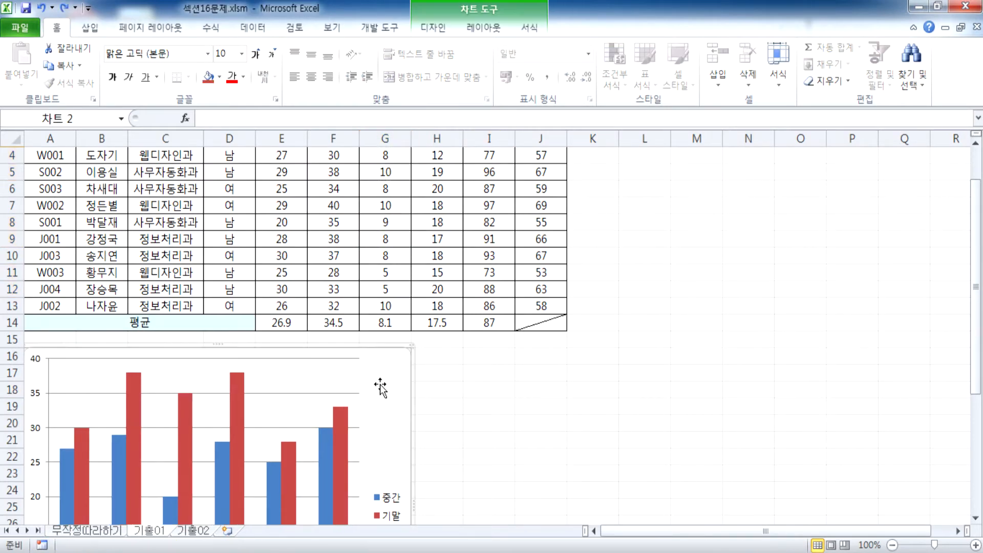
# Compare the order of the 중간, 기말 and 출석 columns in the grade table with the series order in the chart's legend.
pyautogui.scroll(1, 381, 387)
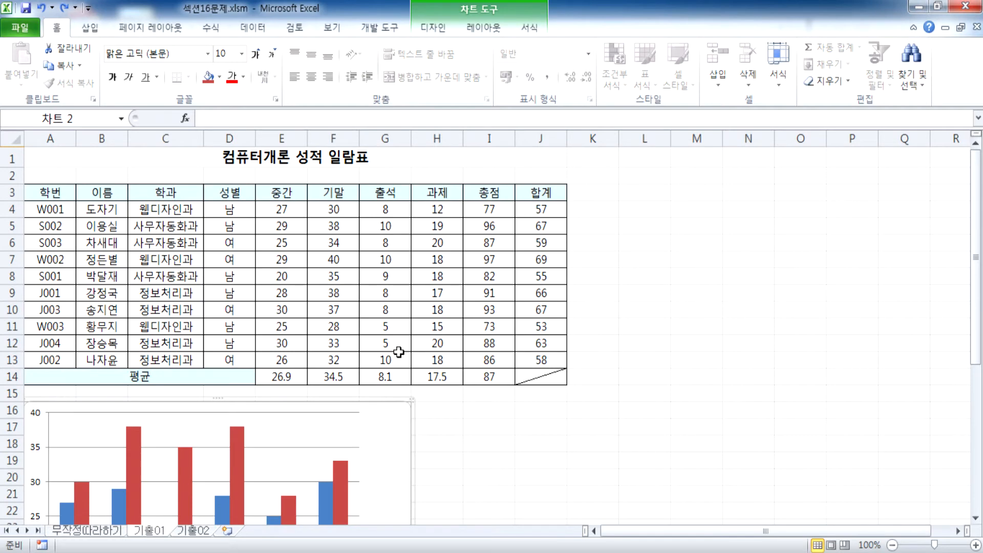
pyautogui.click(274, 193)
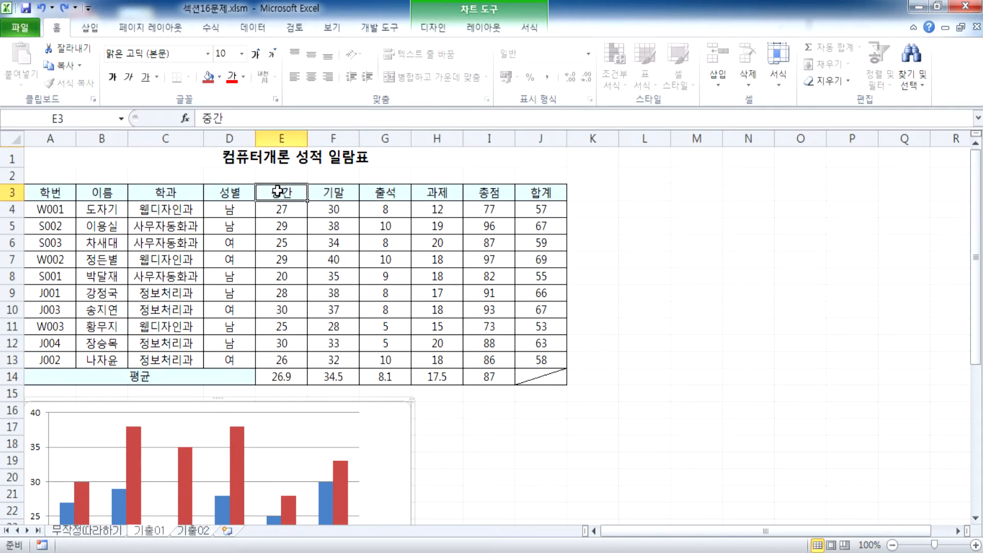
pyautogui.click(389, 430)
pyautogui.scroll(-3, 387, 333)
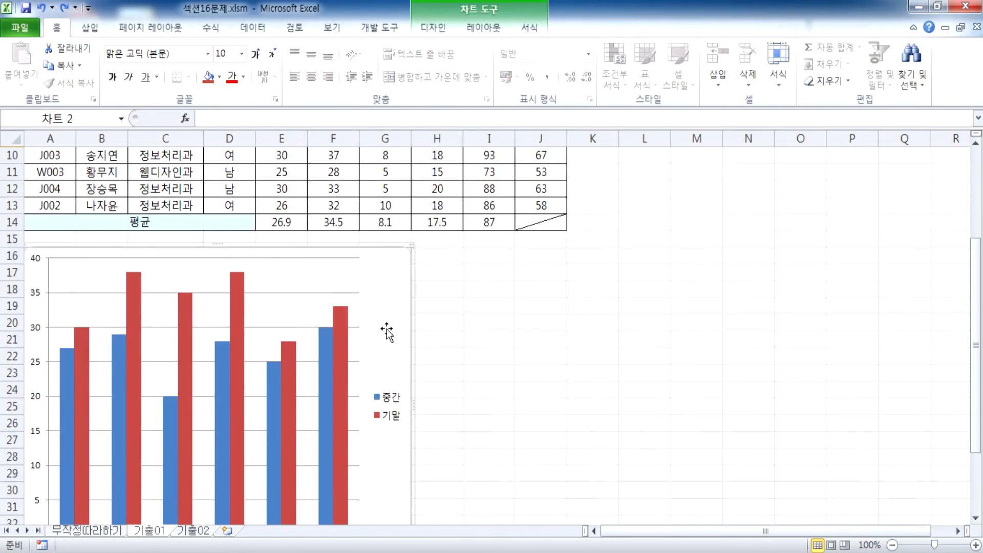
pyautogui.scroll(3, 380, 251)
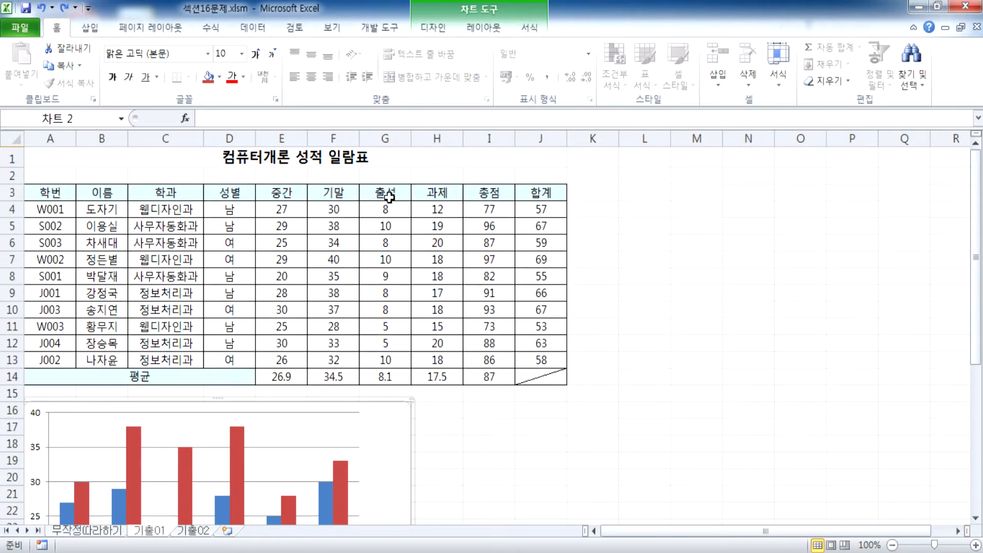
pyautogui.moveTo(274, 193); pyautogui.dragTo(340, 223)
pyautogui.moveTo(382, 197); pyautogui.dragTo(384, 225)
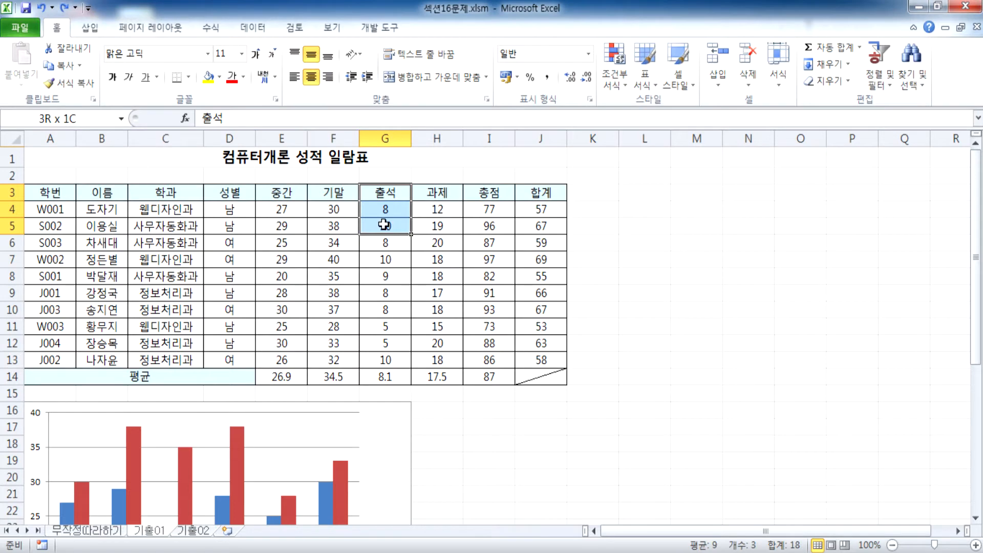
pyautogui.moveTo(338, 191); pyautogui.dragTo(389, 227)
pyautogui.moveTo(284, 194); pyautogui.dragTo(289, 231)
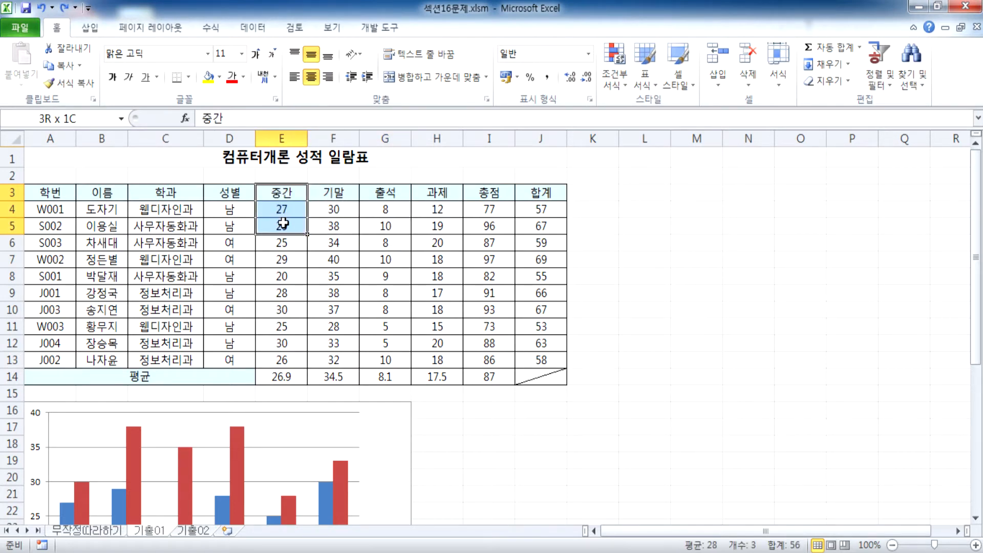
pyautogui.click(381, 435)
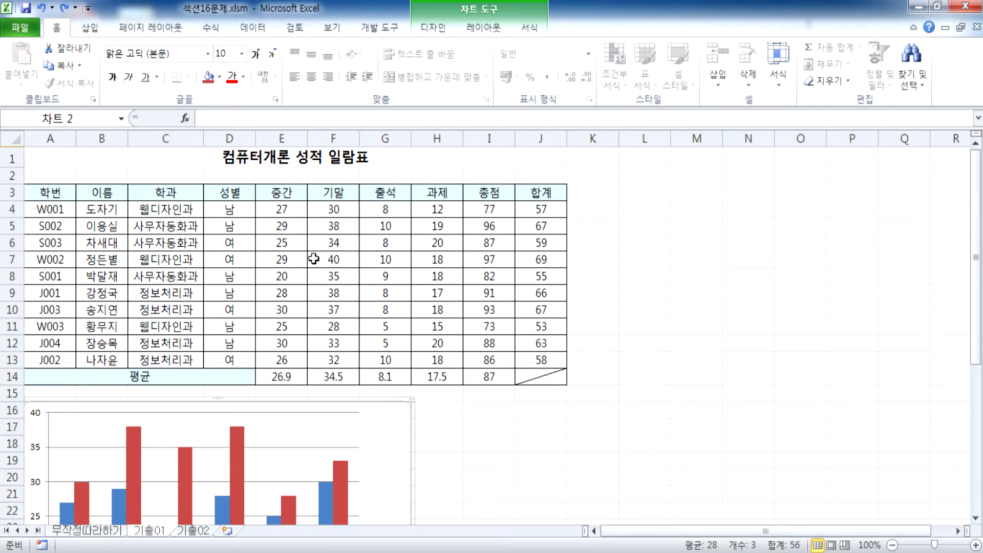
pyautogui.moveTo(286, 193); pyautogui.dragTo(330, 227)
pyautogui.scroll(-2, 363, 340)
pyautogui.scroll(-1, 363, 340)
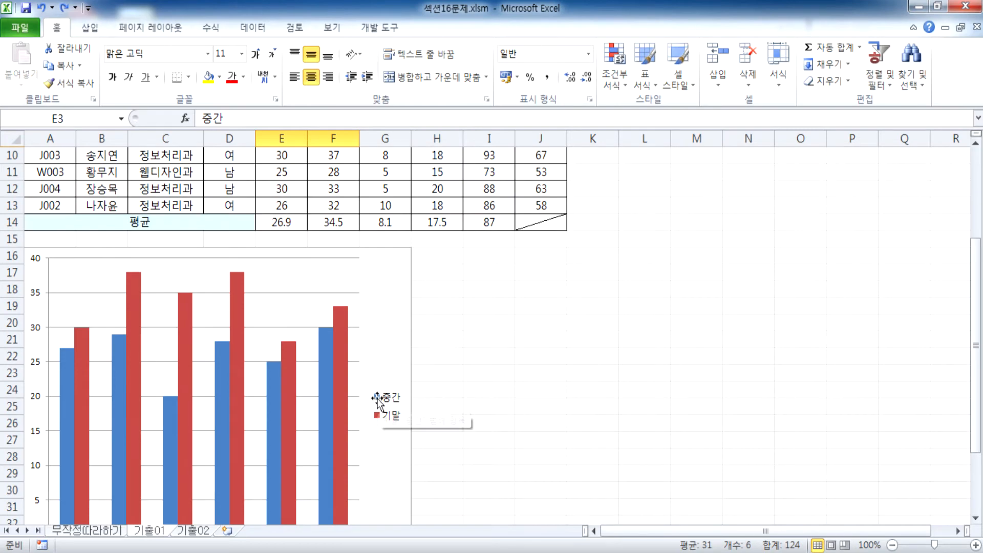
pyautogui.scroll(3, 381, 397)
pyautogui.moveTo(389, 193); pyautogui.dragTo(389, 221)
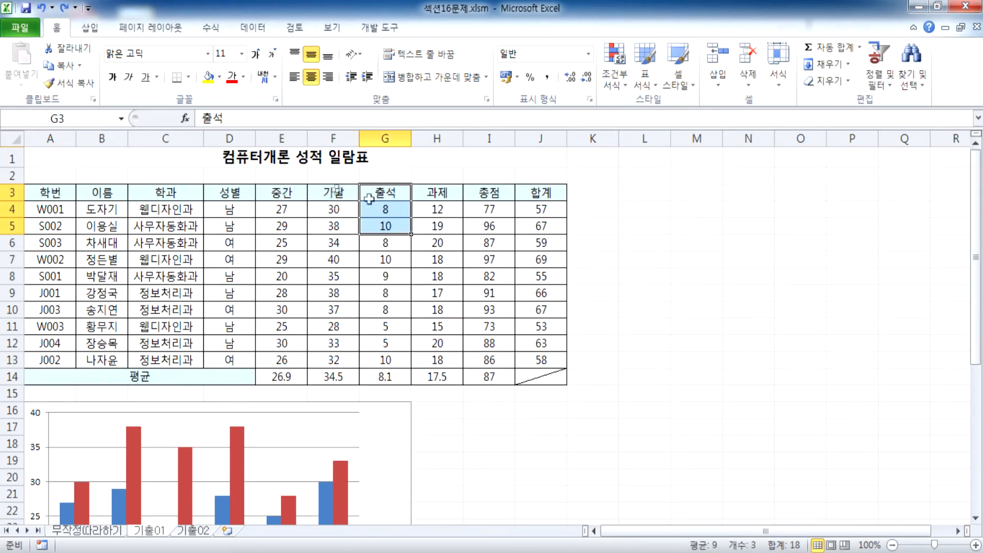
pyautogui.scroll(-4, 387, 227)
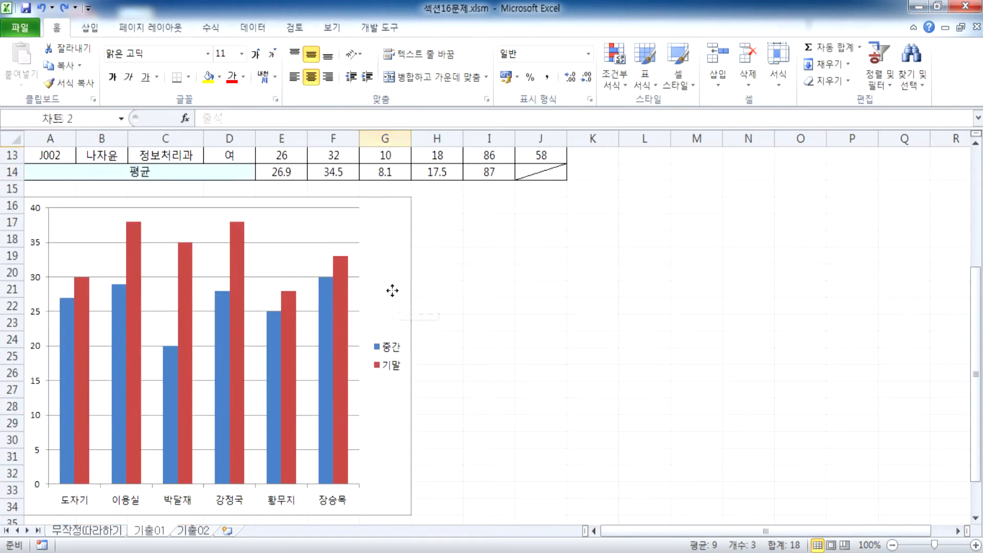
pyautogui.click(384, 292)
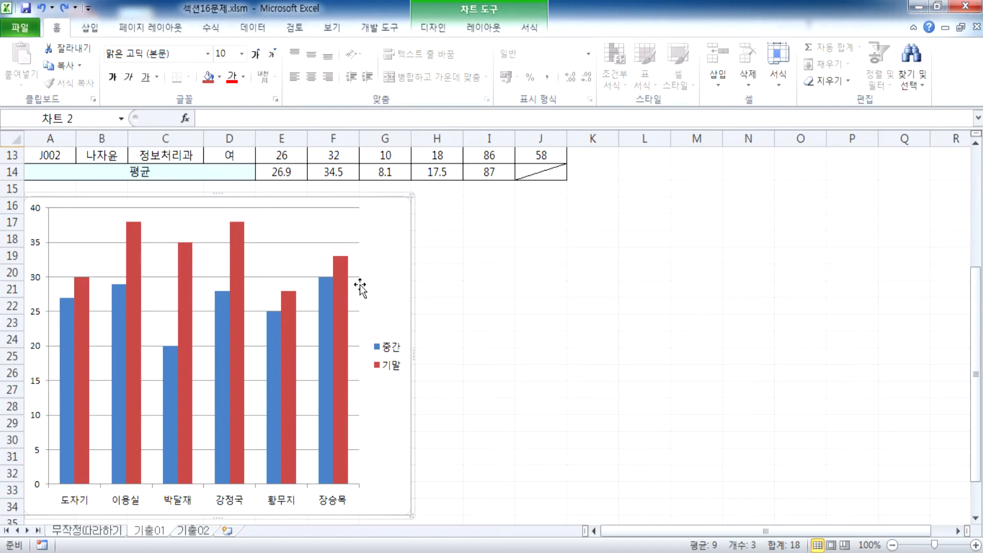
pyautogui.scroll(4, 360, 288)
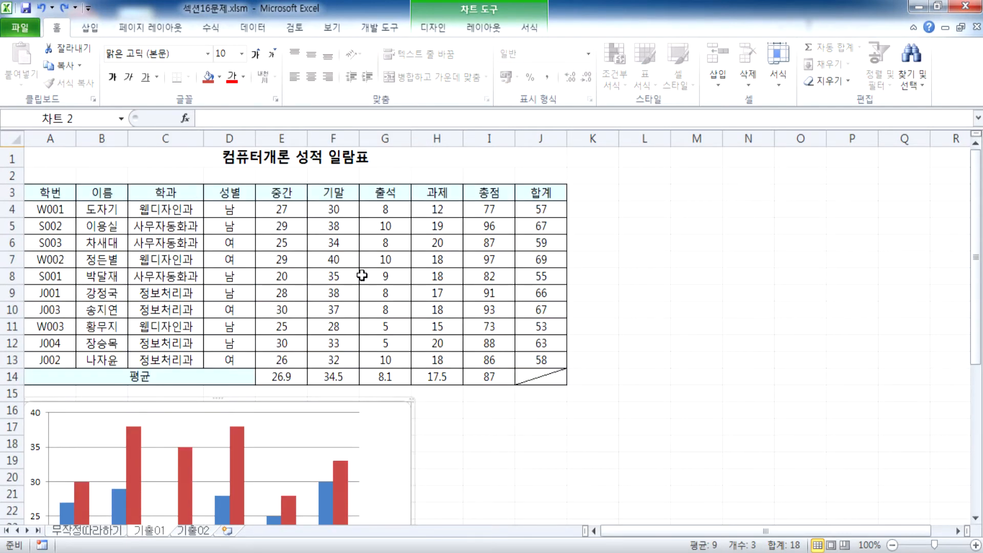
pyautogui.moveTo(312, 191); pyautogui.dragTo(428, 364)
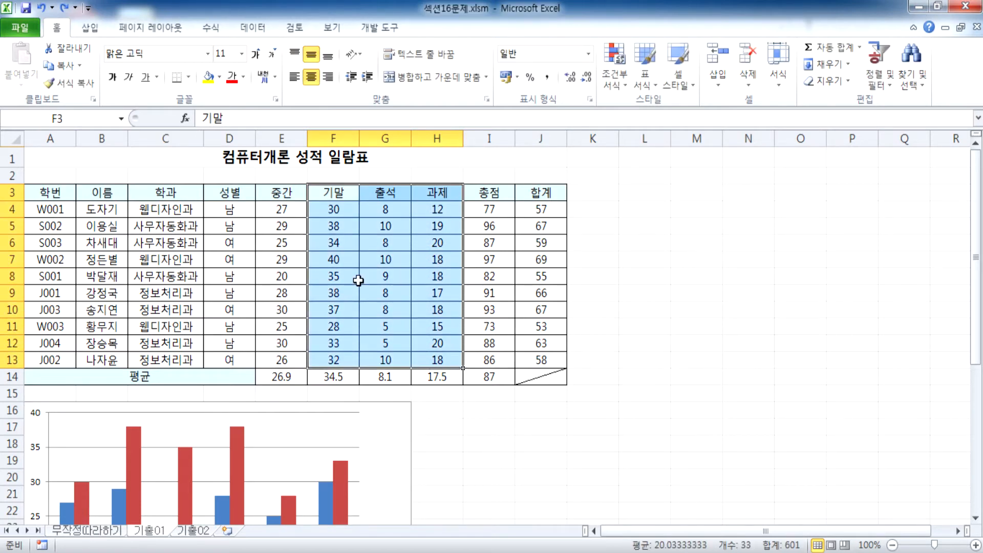
pyautogui.moveTo(282, 194); pyautogui.dragTo(282, 341)
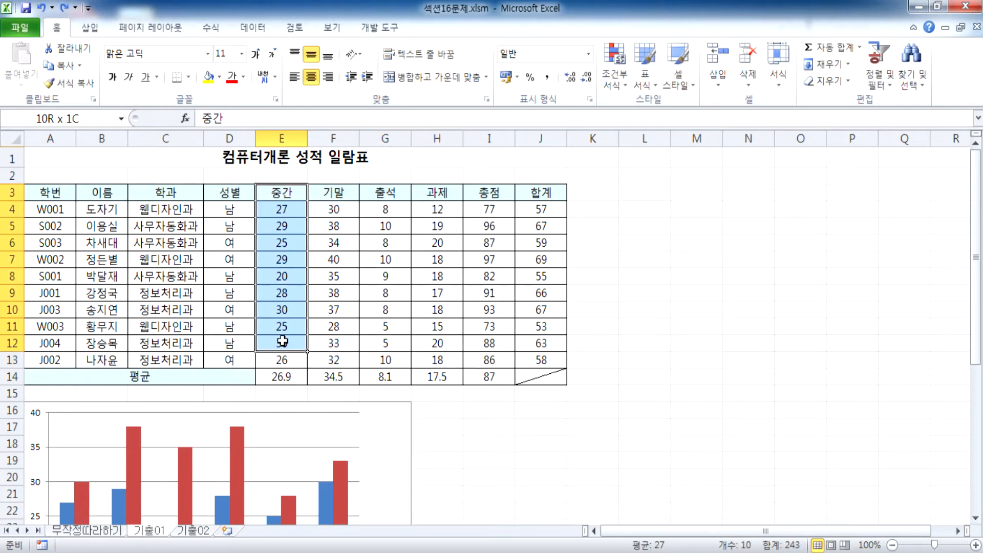
# Insert a 2-D clustered column chart from B3:B13 and F3:G13 and place it beside the grade table, starting over column J.
pyautogui.moveTo(93, 192); pyautogui.dragTo(102, 360)
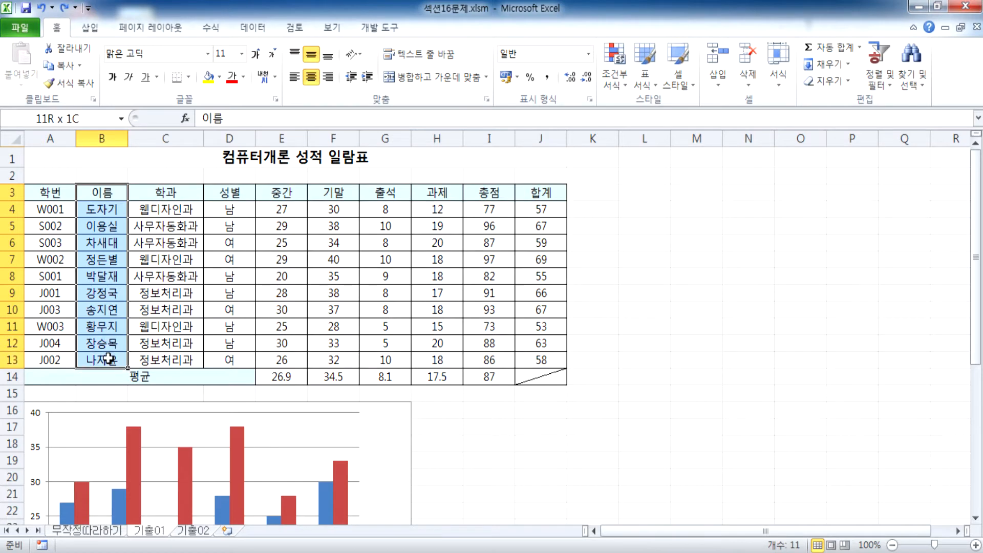
pyautogui.keyDown('ctrl'); pyautogui.click(286, 193); pyautogui.keyUp('ctrl')
pyautogui.moveTo(287, 193)
pyautogui.mouseDown()
pyautogui.moveTo(373, 193)
pyautogui.moveTo(275, 193)
pyautogui.mouseUp()
pyautogui.moveTo(119, 192); pyautogui.dragTo(107, 354)
pyautogui.moveTo(328, 194); pyautogui.dragTo(389, 358)
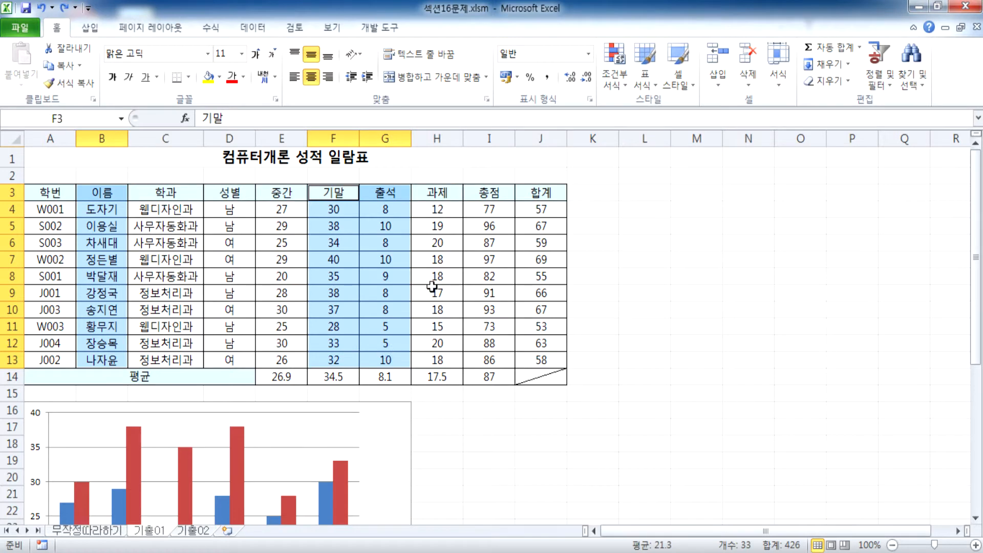
pyautogui.click(90, 27)
pyautogui.click(266, 64)
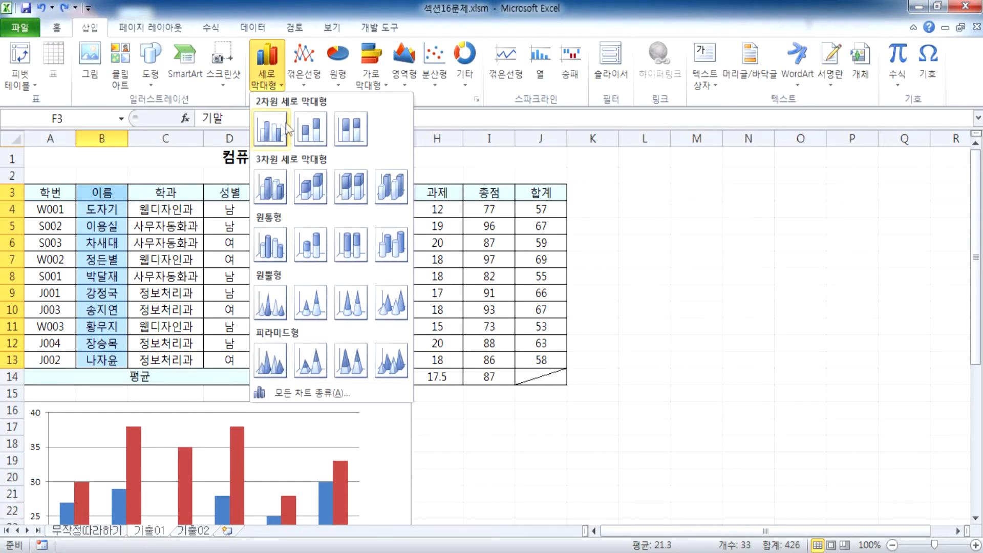
pyautogui.click(270, 128)
pyautogui.moveTo(656, 215); pyautogui.dragTo(829, 193)
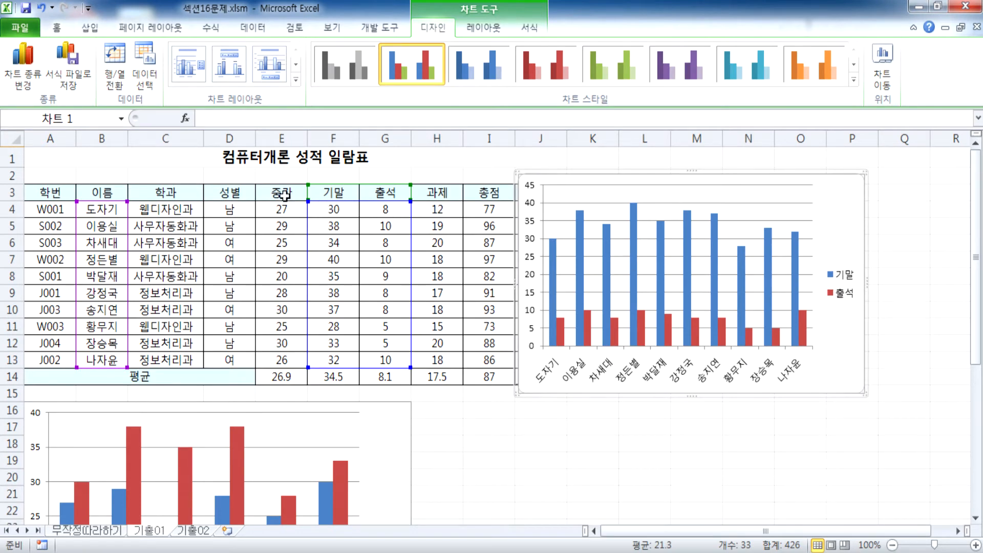
# Copy the 중간 column E3:E13 and paste it into the new chart as an additional series.
pyautogui.moveTo(285, 194); pyautogui.dragTo(280, 361)
pyautogui.hotkey('ctrl', 'c')
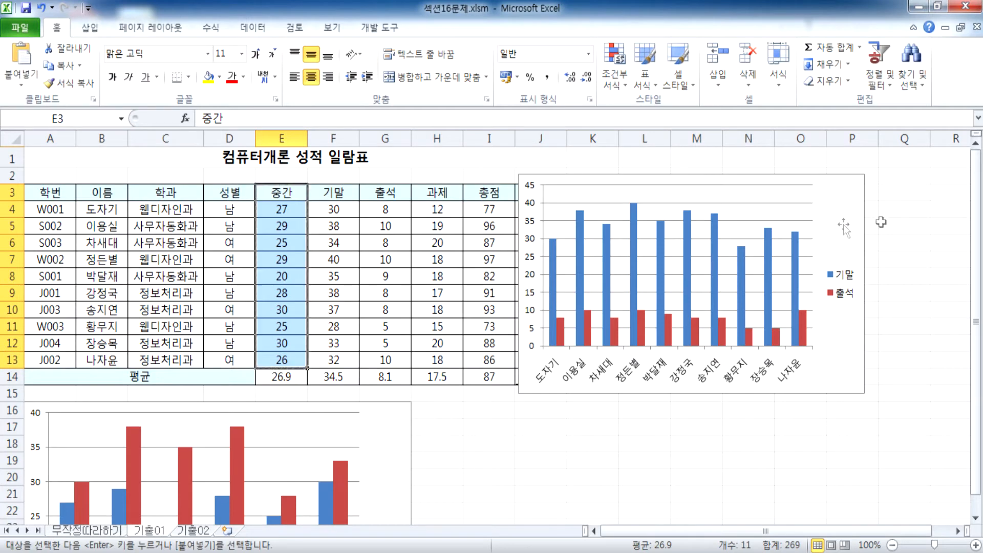
pyautogui.click(847, 204)
pyautogui.hotkey('ctrl', 'v')
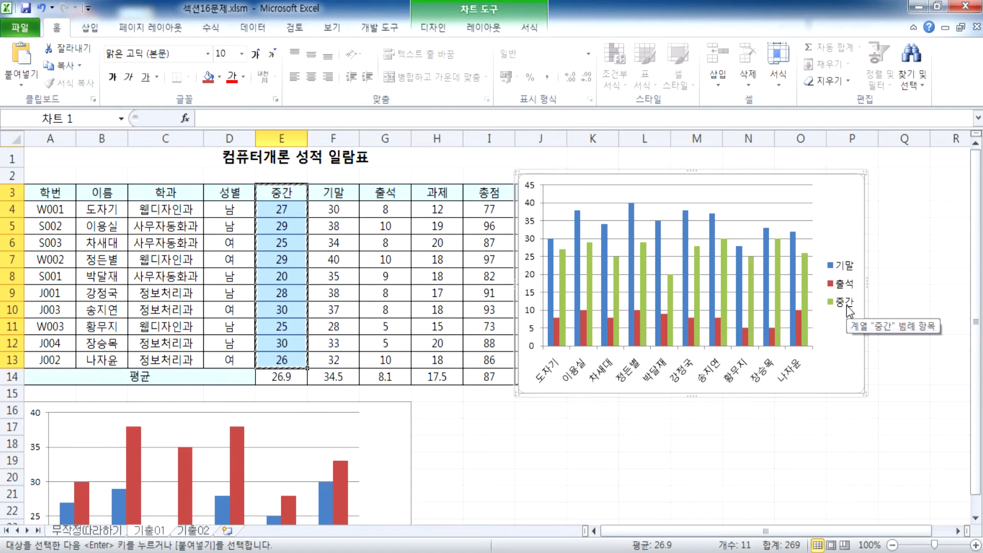
# Move the 중간 series to first place in the chart's series order, ahead of 기말 and 출석.
pyautogui.click(432, 28)
pyautogui.click(145, 64)
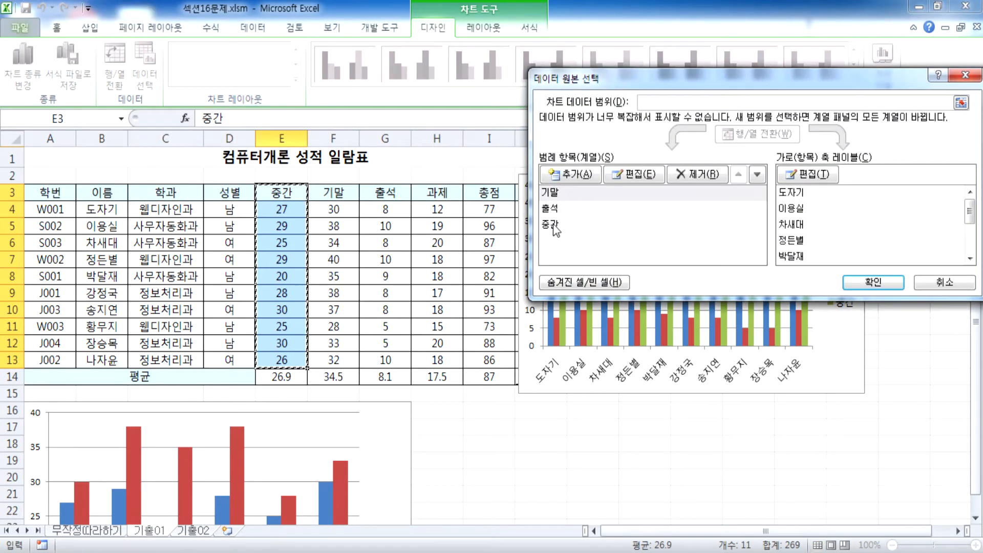
pyautogui.click(572, 225)
pyautogui.click(738, 175)
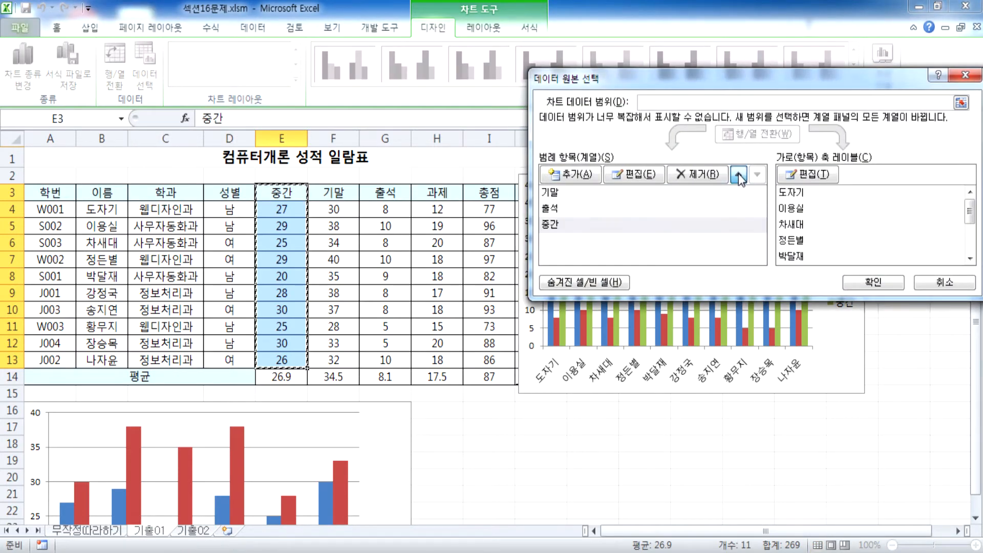
pyautogui.click(738, 173)
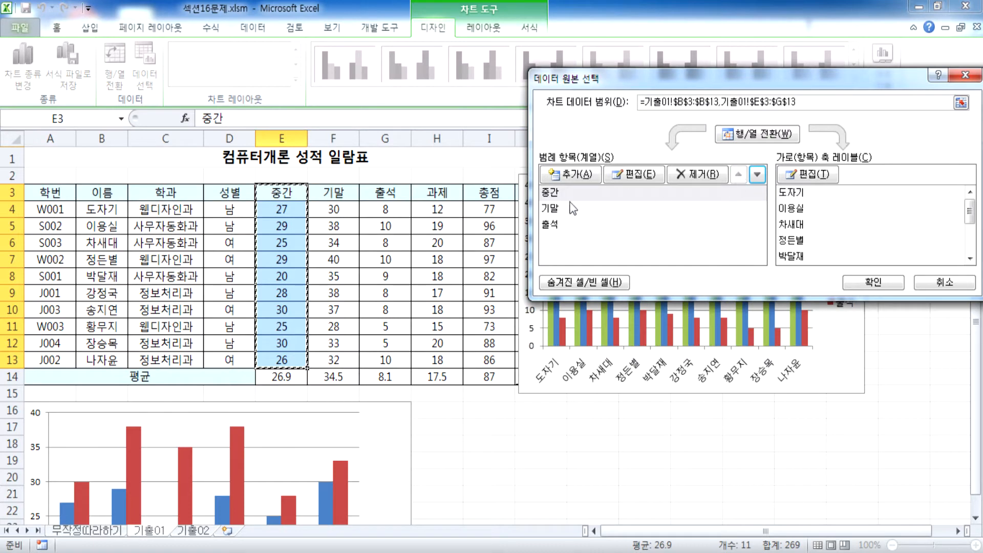
pyautogui.moveTo(668, 82); pyautogui.dragTo(643, 365)
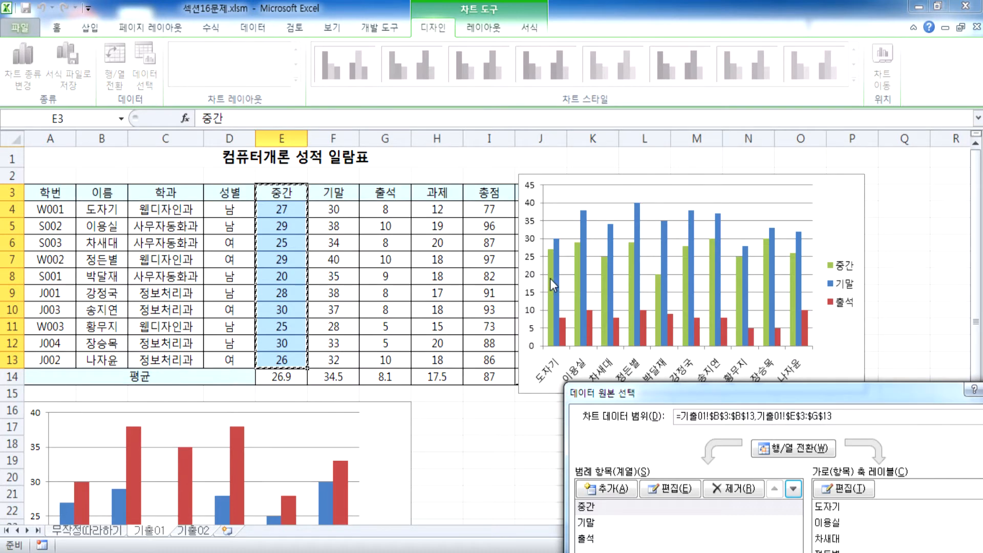
pyautogui.moveTo(717, 391); pyautogui.dragTo(522, 194)
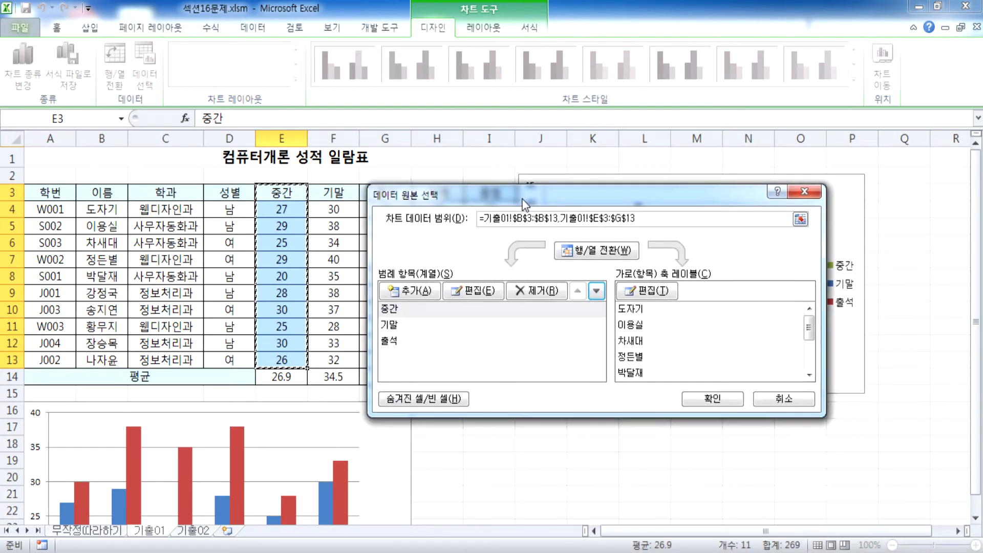
pyautogui.press('Return')
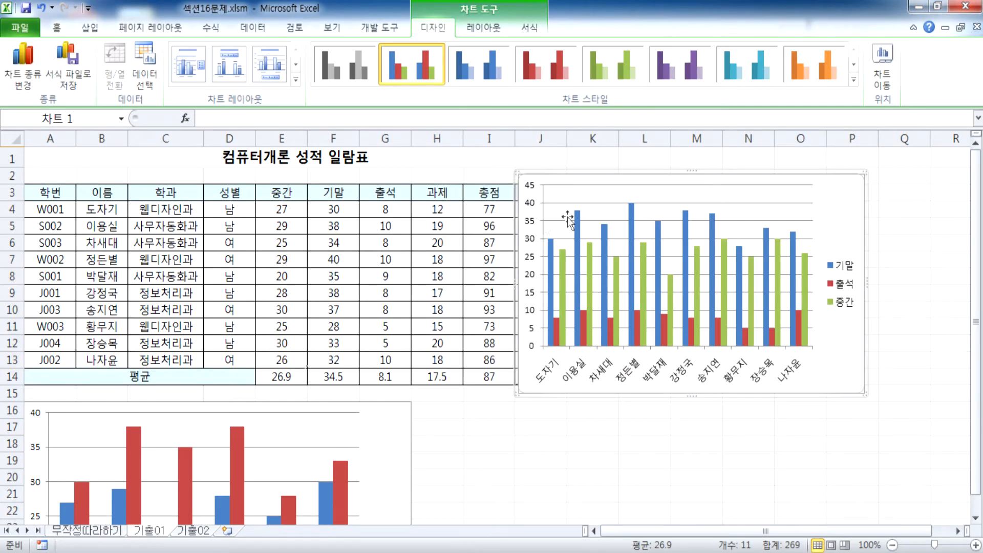
pyautogui.click(141, 63)
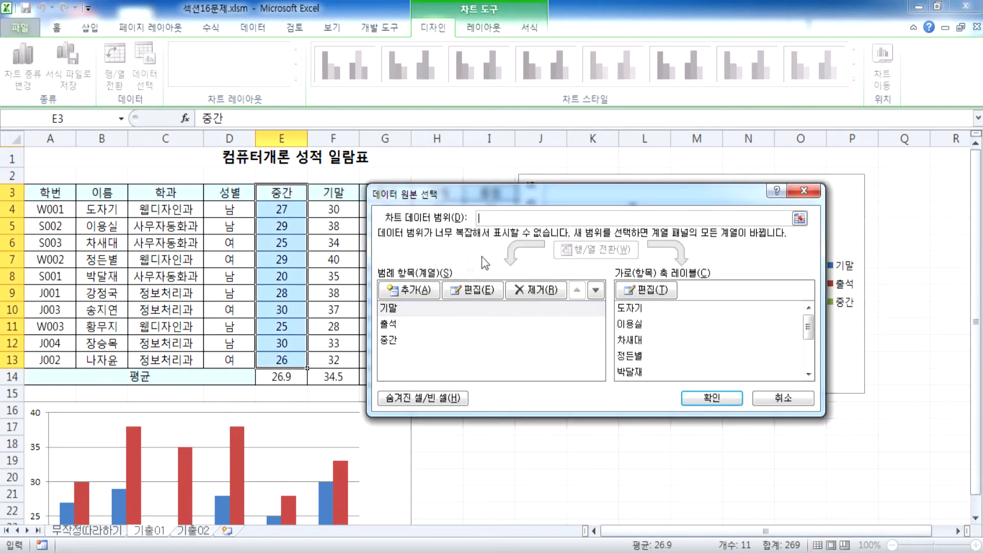
pyautogui.moveTo(96, 195); pyautogui.dragTo(103, 348)
pyautogui.press('Return')
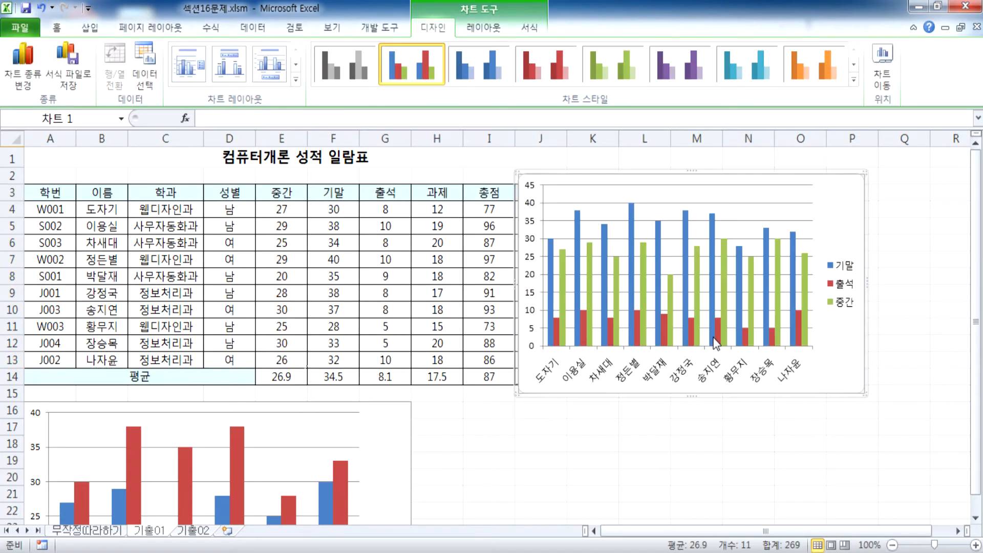
pyautogui.click(848, 207)
pyautogui.click(149, 77)
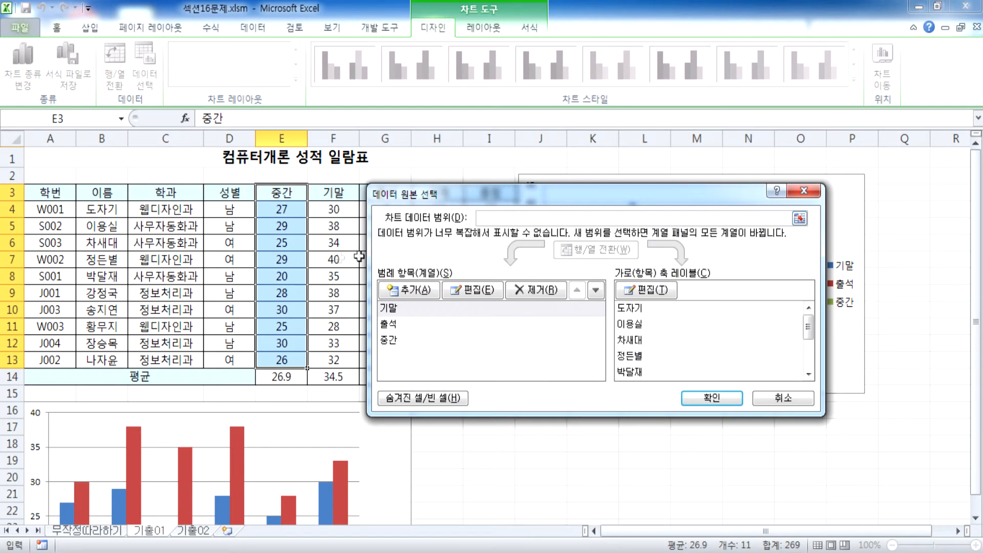
pyautogui.press('Return')
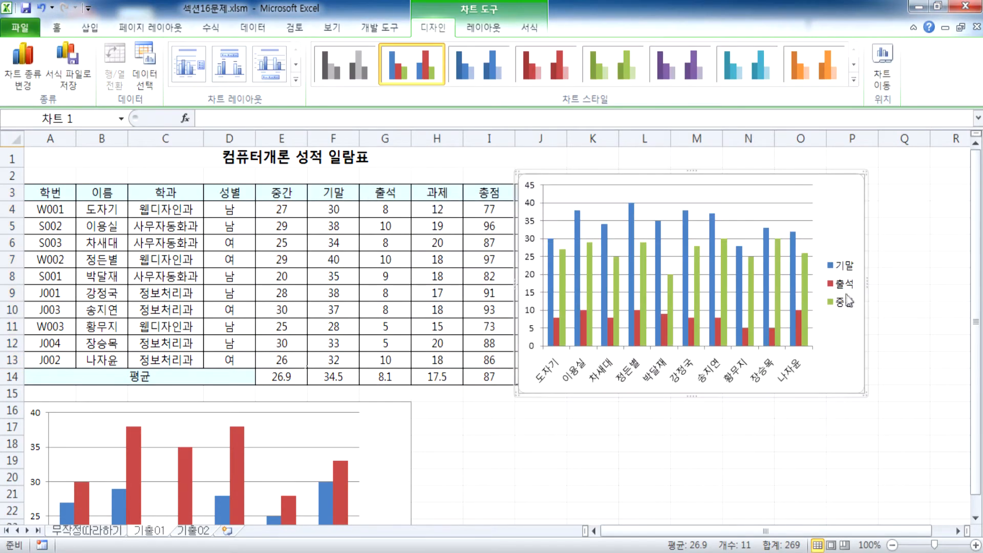
# Delete the chart's 기말 series and redefine the source data as B3:B13 and E3:G13.
pyautogui.click(793, 277)
pyautogui.press('Delete')
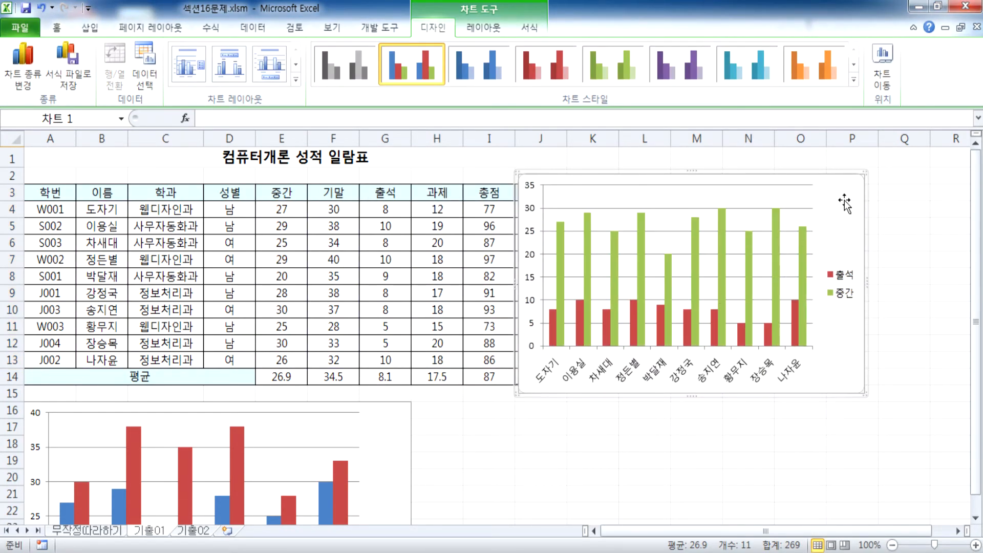
pyautogui.click(148, 71)
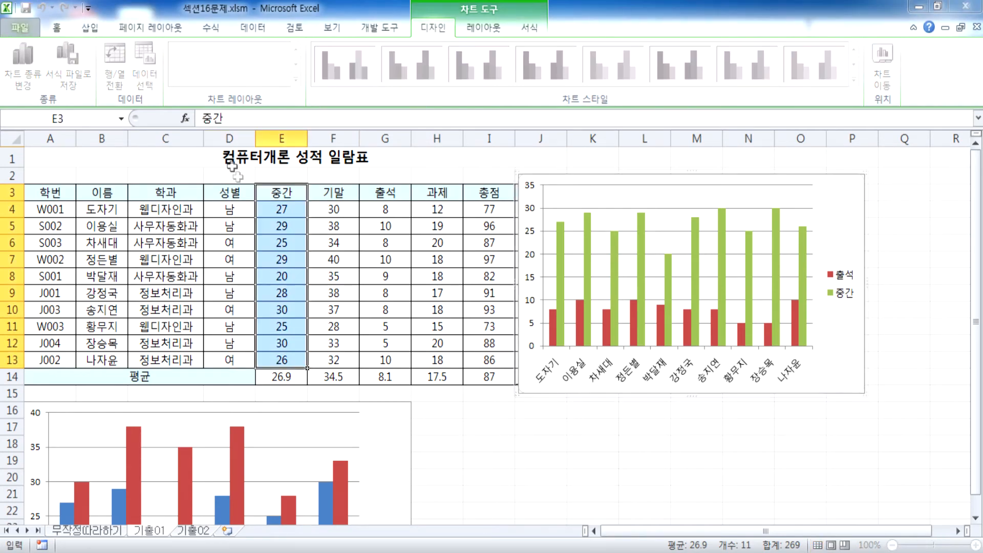
pyautogui.moveTo(95, 197); pyautogui.dragTo(102, 361)
pyautogui.moveTo(229, 193); pyautogui.dragTo(333, 358)
pyautogui.moveTo(97, 198); pyautogui.dragTo(110, 363)
pyautogui.moveTo(284, 194); pyautogui.dragTo(401, 353)
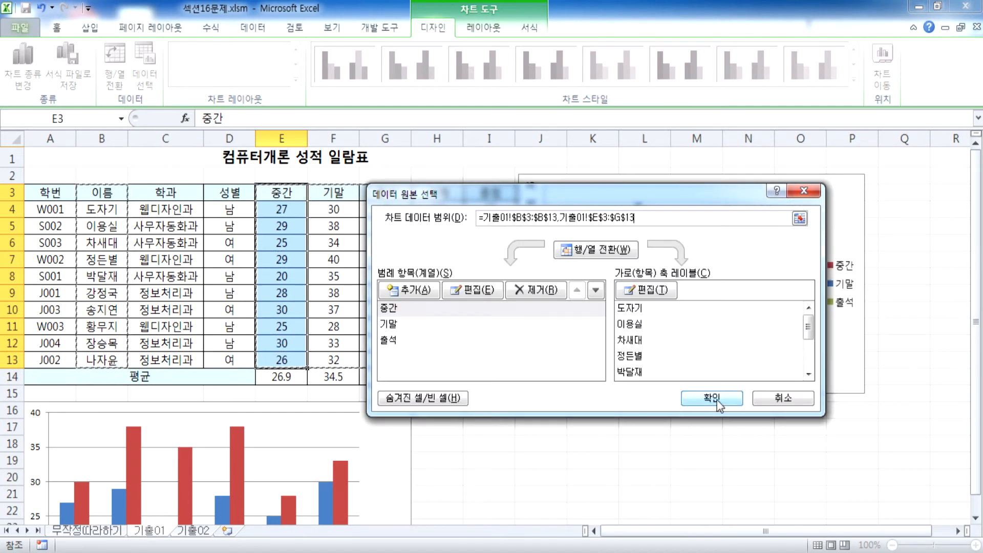
pyautogui.click(717, 401)
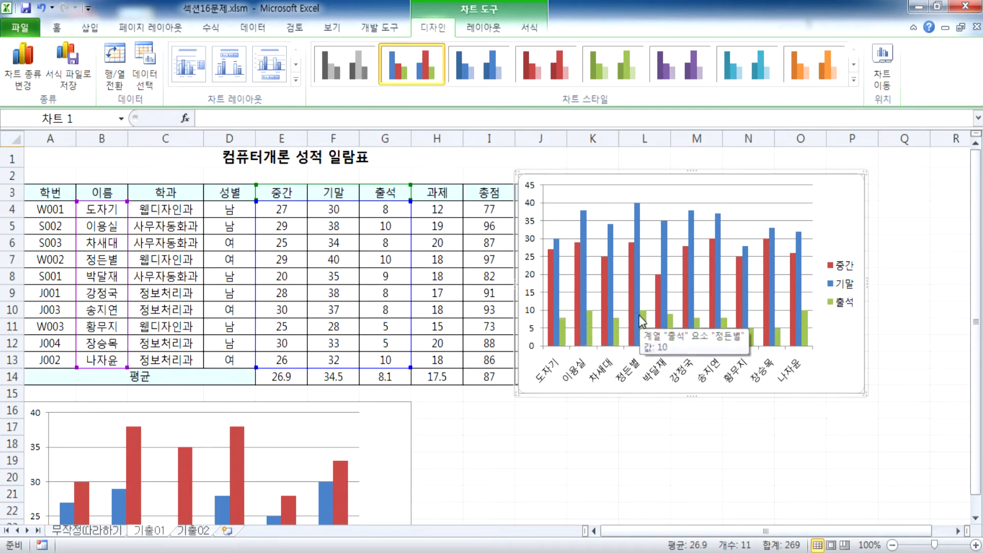
# Delete the practice chart beside the grade table and deselect the cell range.
pyautogui.moveTo(588, 279)
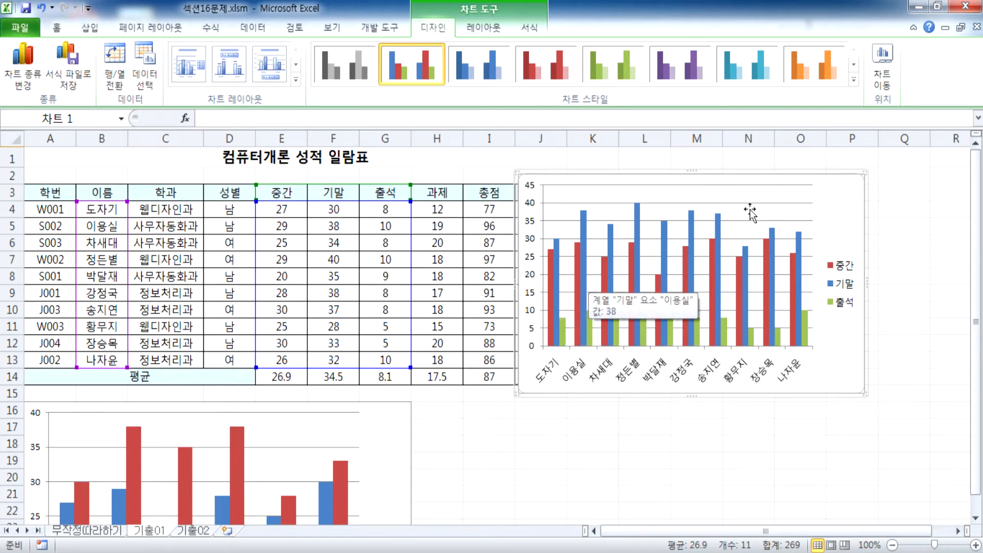
pyautogui.press('Delete')
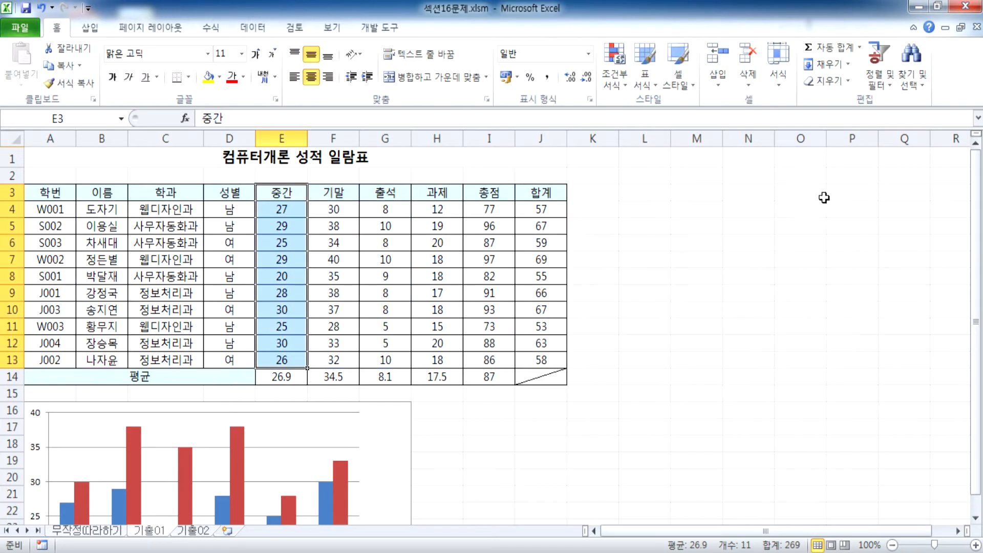
pyautogui.click(649, 228)
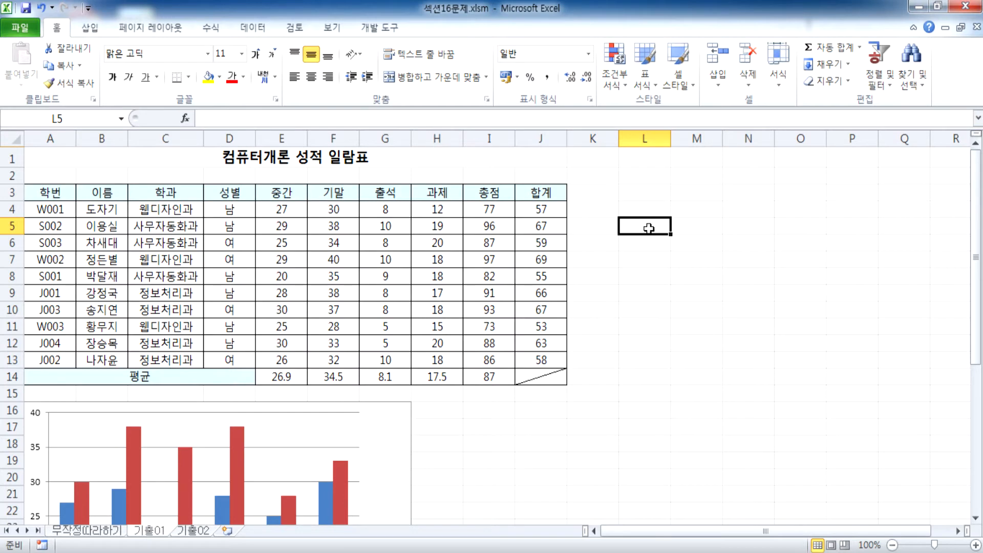
# Try to add the 출석 cells G3:G5, G8:G9 and G11:G12 to the lower chart's source data range.
pyautogui.scroll(-3, 469, 231)
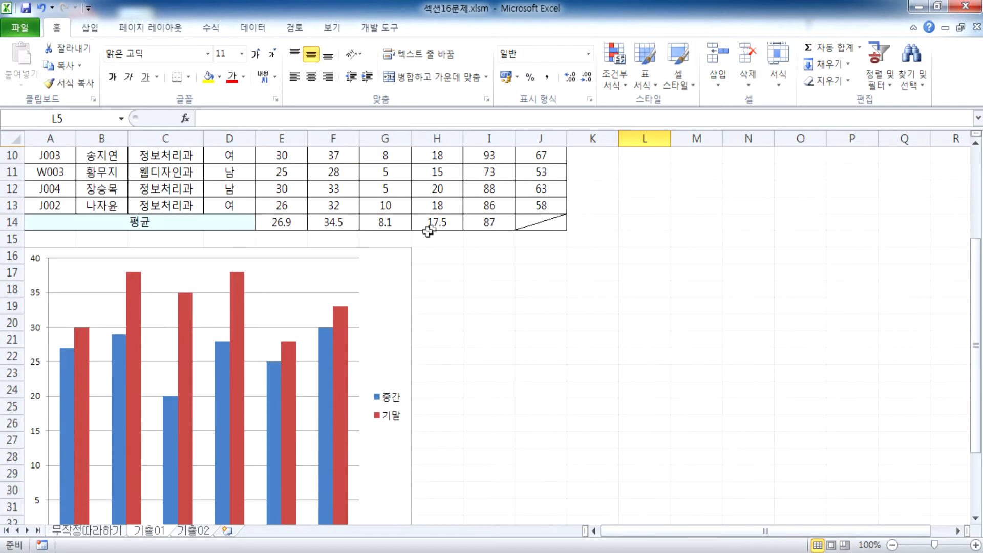
pyautogui.click(392, 292)
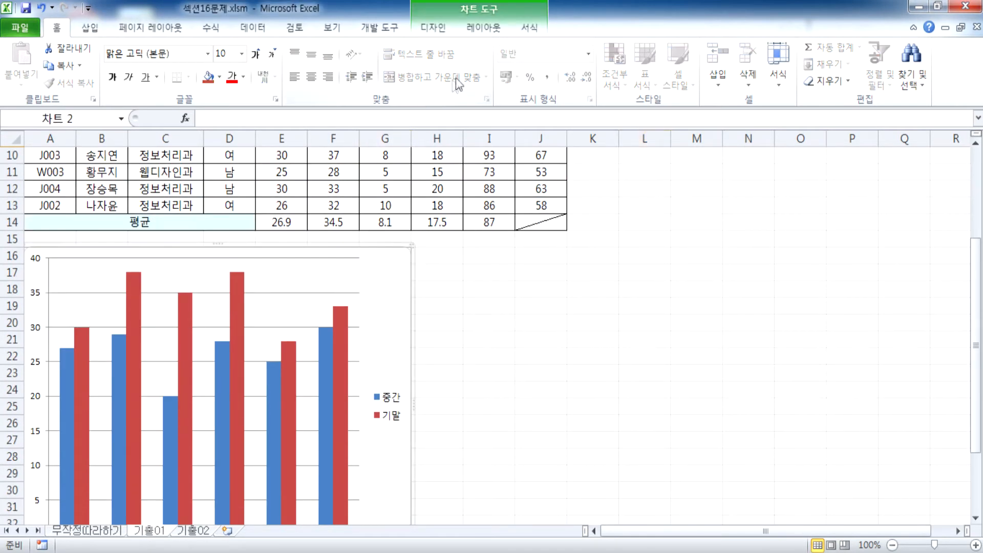
pyautogui.click(444, 28)
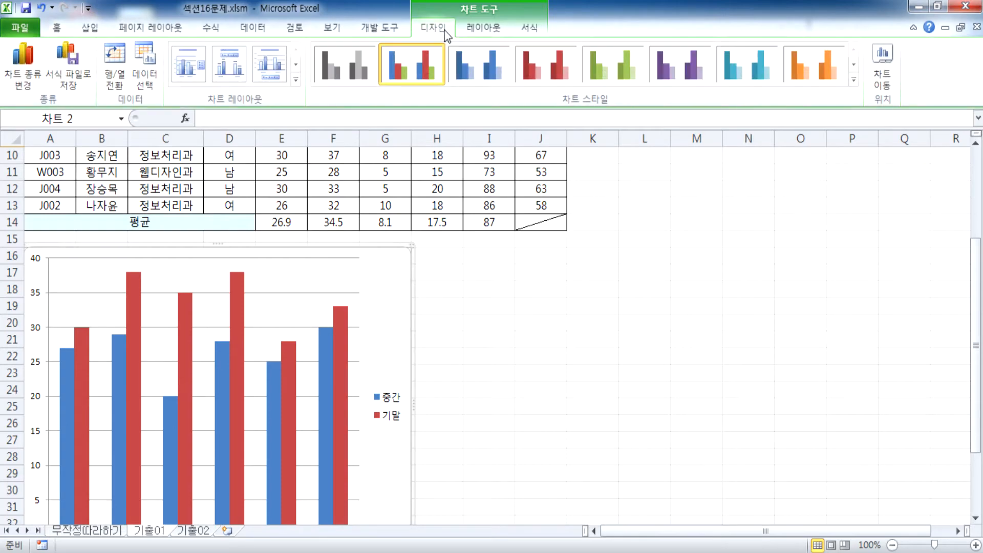
pyautogui.click(145, 64)
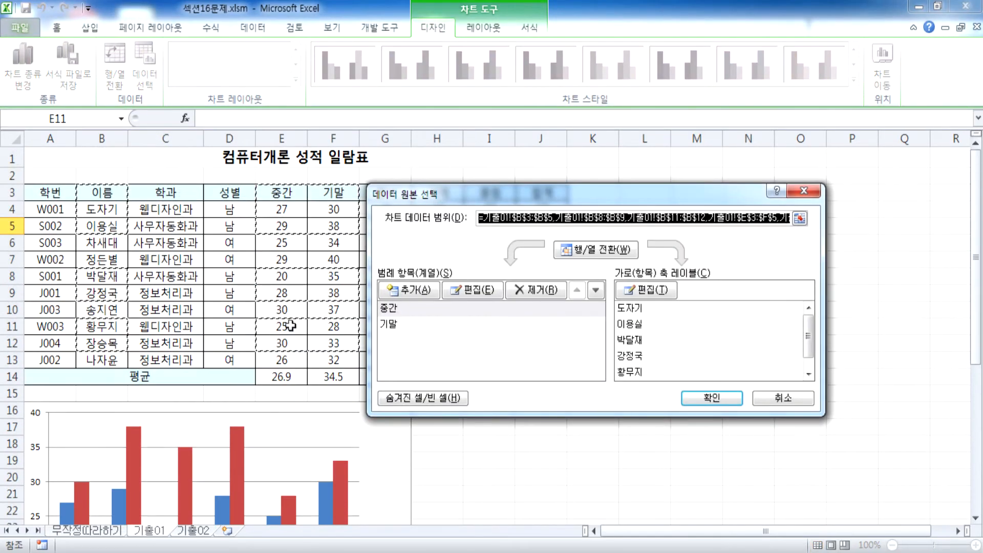
pyautogui.moveTo(461, 202); pyautogui.dragTo(607, 201)
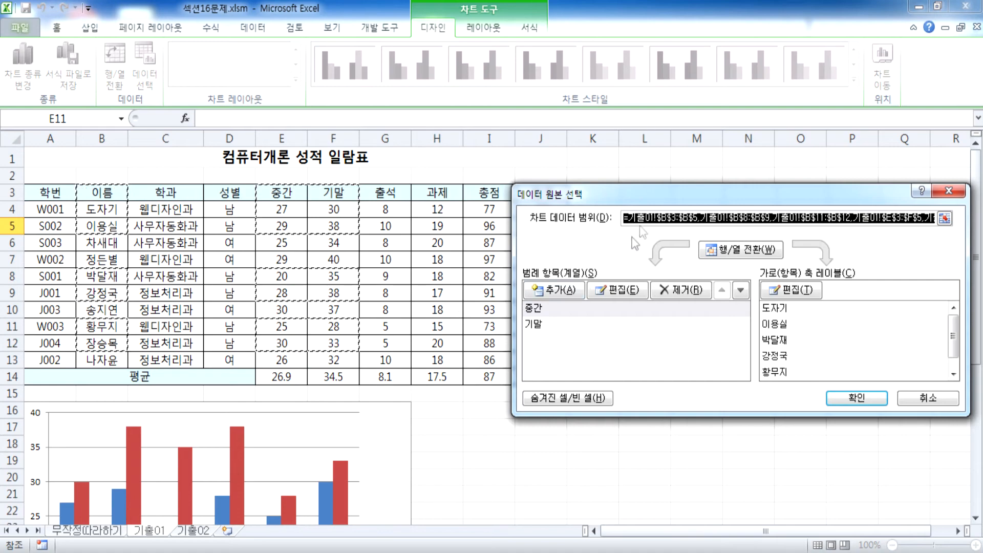
pyautogui.moveTo(645, 199); pyautogui.dragTo(657, 131)
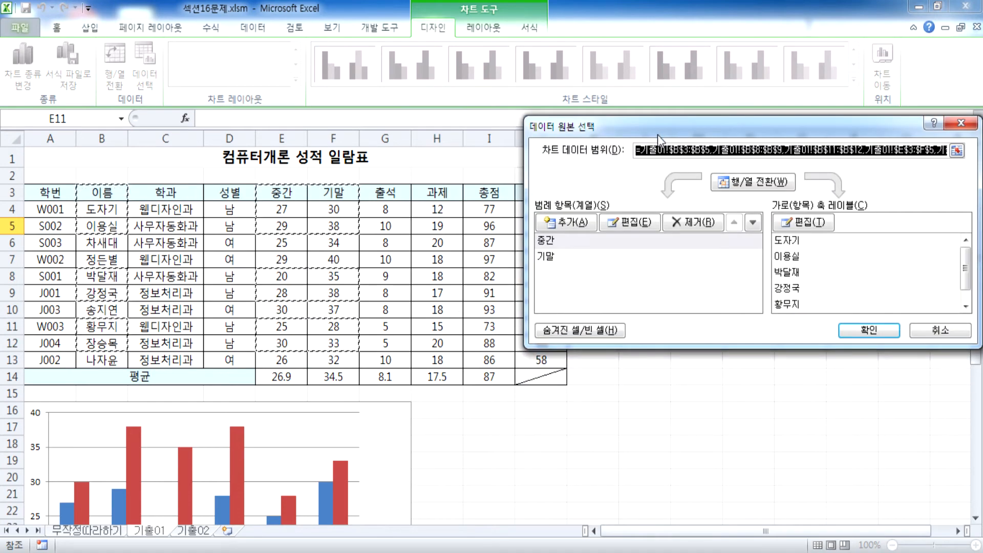
pyautogui.keyDown('ctrl'); pyautogui.click(383, 197); pyautogui.keyUp('ctrl')
pyautogui.moveTo(383, 201); pyautogui.dragTo(384, 230)
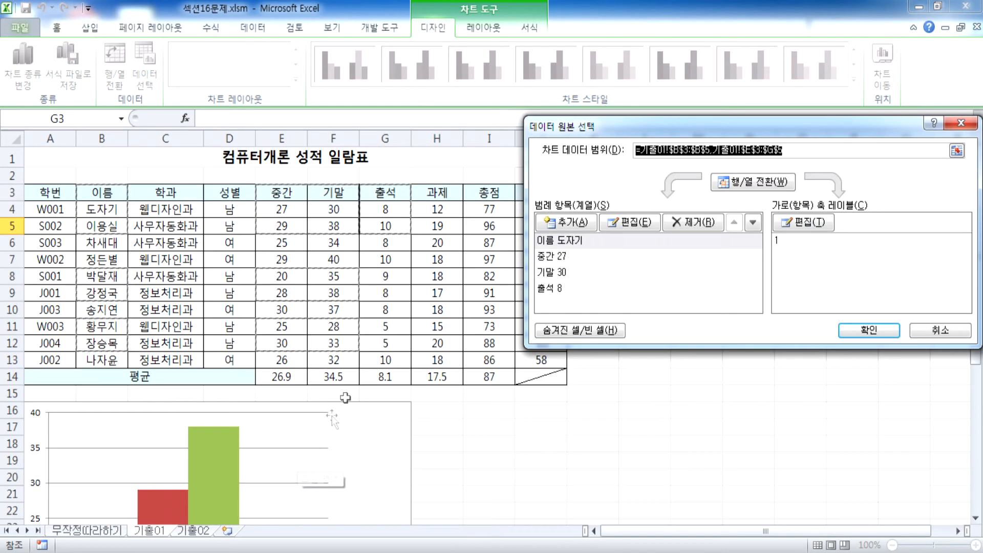
pyautogui.moveTo(386, 275); pyautogui.dragTo(392, 292)
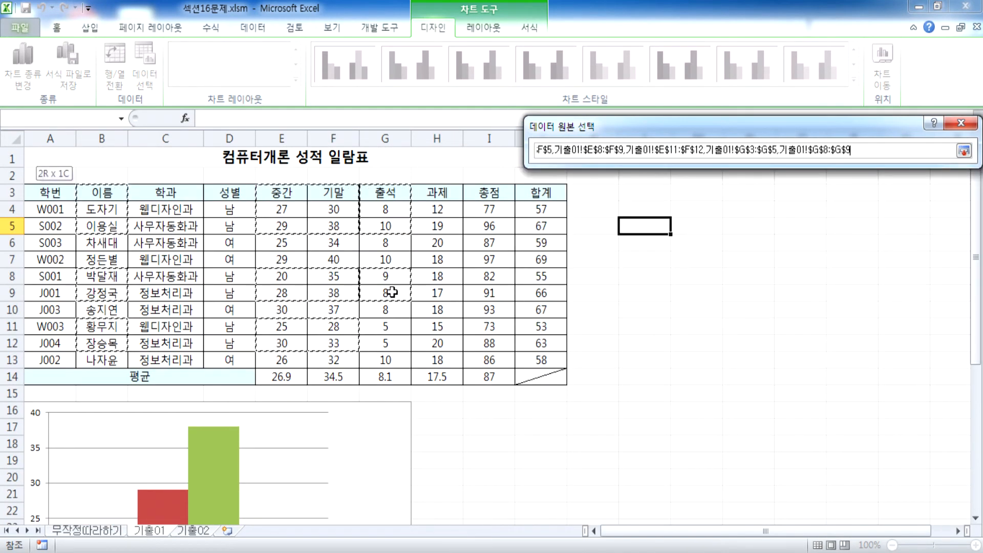
pyautogui.moveTo(388, 328); pyautogui.dragTo(394, 338)
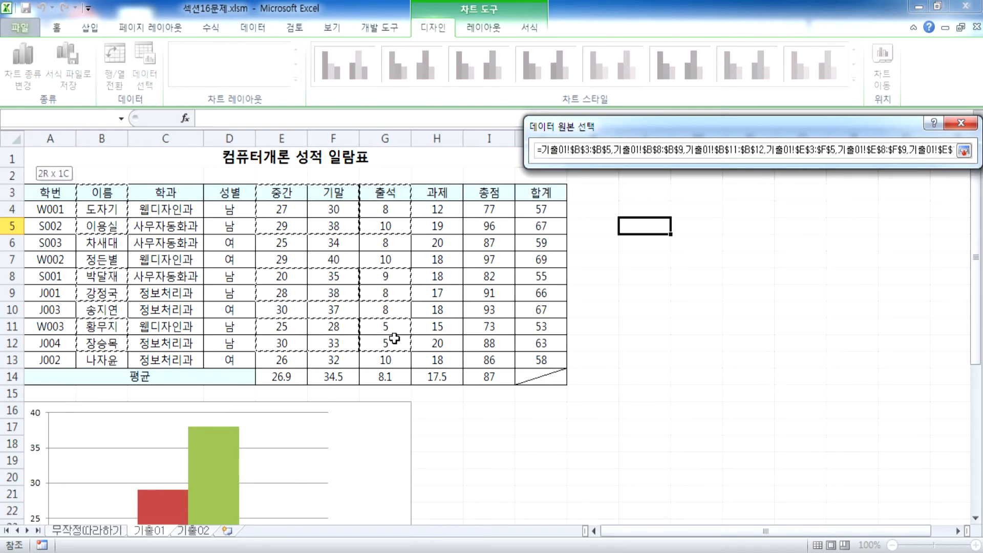
pyautogui.scroll(-4, 358, 368)
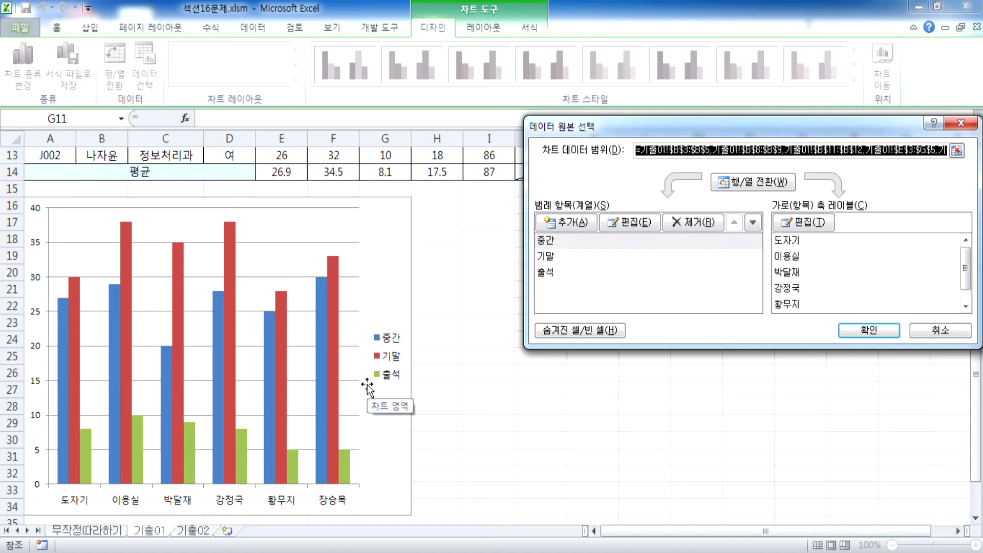
pyautogui.click(941, 330)
pyautogui.scroll(-4, 342, 266)
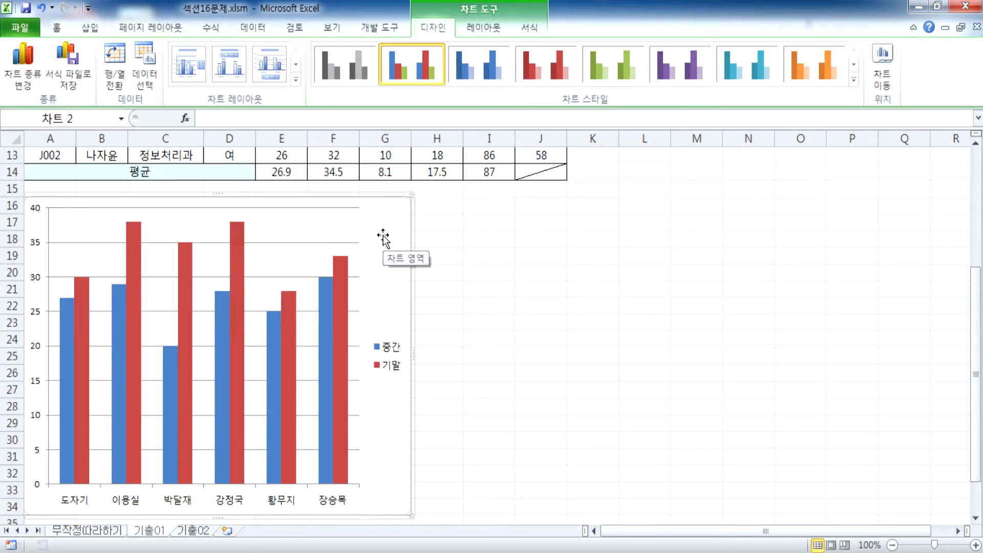
# Copy the 출석 cells G3:G5, G8:G9 and G11:G12 and paste them into the lower chart as a new series.
pyautogui.scroll(4, 384, 240)
pyautogui.click(381, 193)
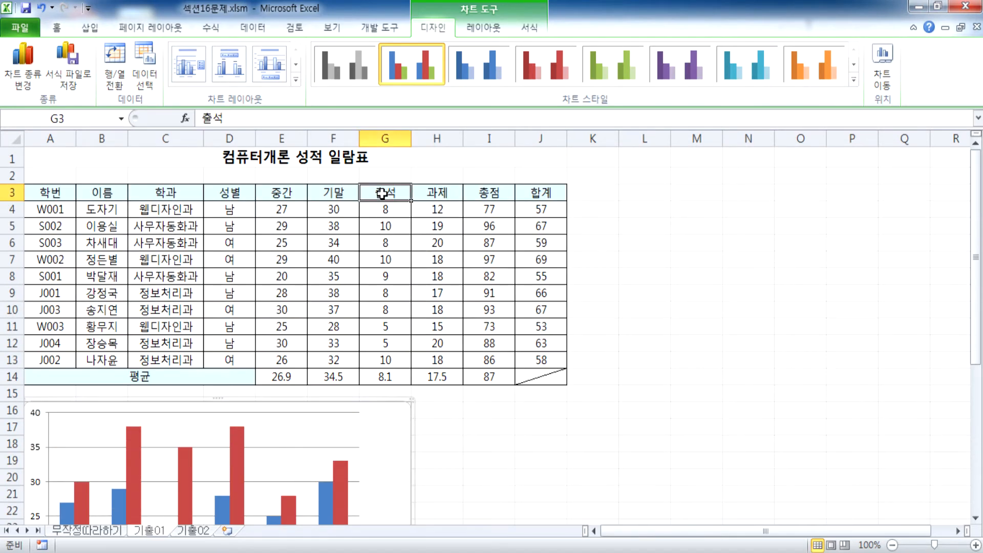
pyautogui.moveTo(382, 193); pyautogui.dragTo(381, 228)
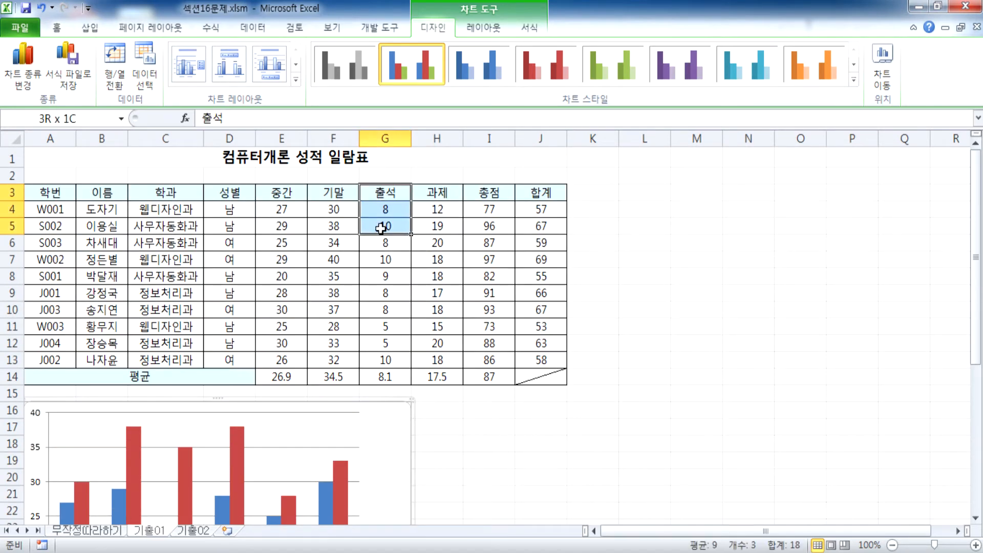
pyautogui.keyDown('ctrl'); pyautogui.moveTo(387, 272); pyautogui.dragTo(389, 291); pyautogui.keyUp('ctrl')
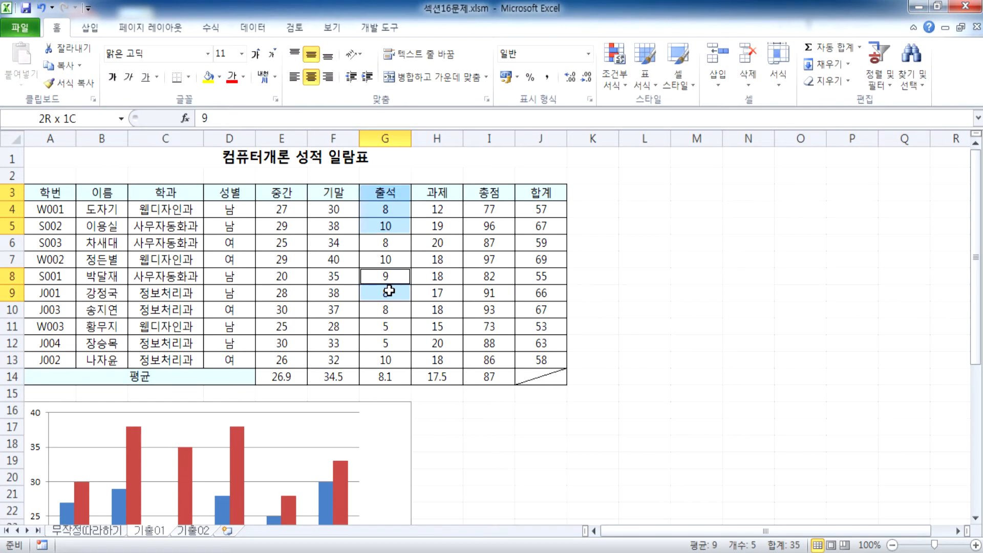
pyautogui.keyDown('ctrl'); pyautogui.moveTo(381, 329); pyautogui.dragTo(386, 342); pyautogui.keyUp('ctrl')
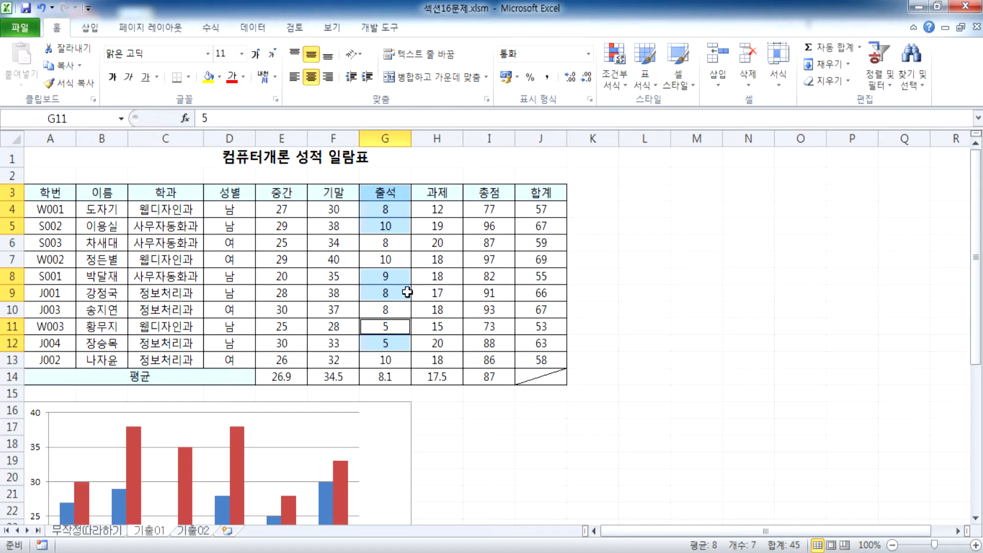
pyautogui.hotkey('ctrl', 'c')
pyautogui.scroll(-4, 408, 289)
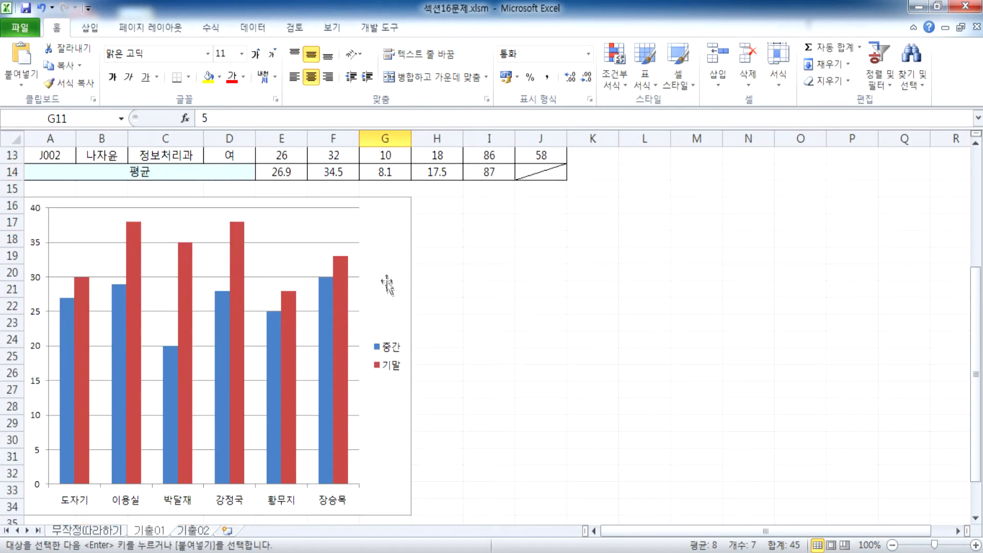
pyautogui.click(386, 262)
pyautogui.hotkey('ctrl', 'v')
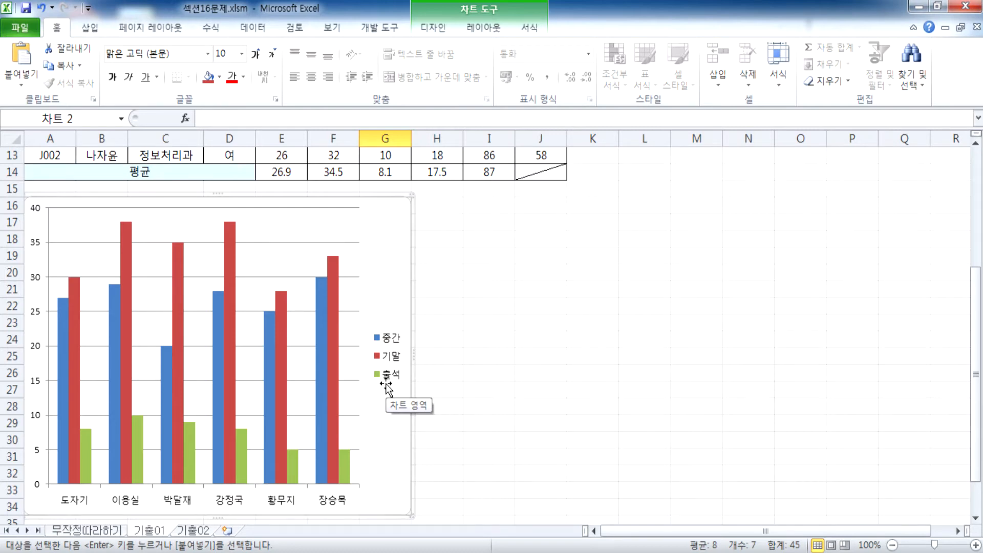
pyautogui.scroll(1, 405, 373)
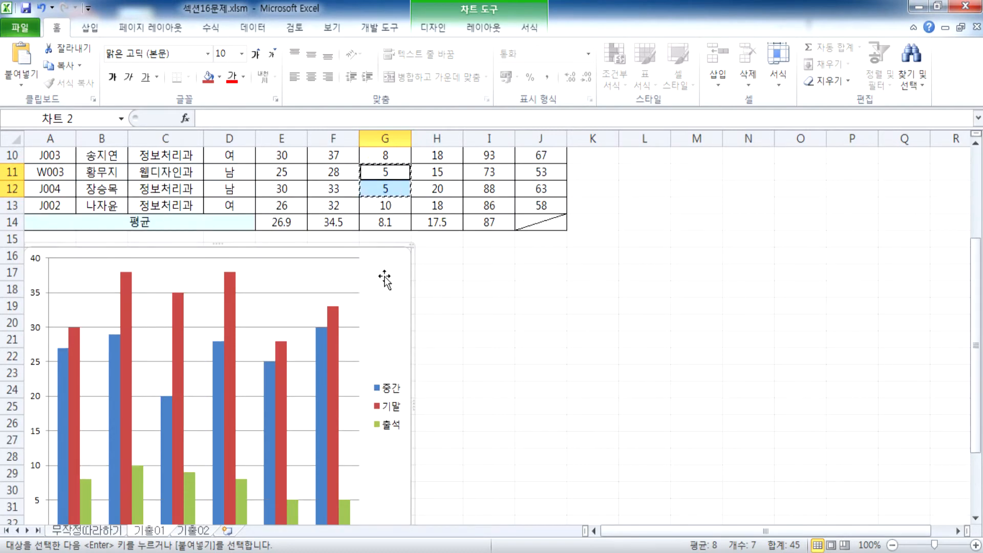
# Cancel the pending copy and add a chart title above the lower chart's plot area.
pyautogui.press('Escape')
pyautogui.click(465, 288)
pyautogui.click(392, 288)
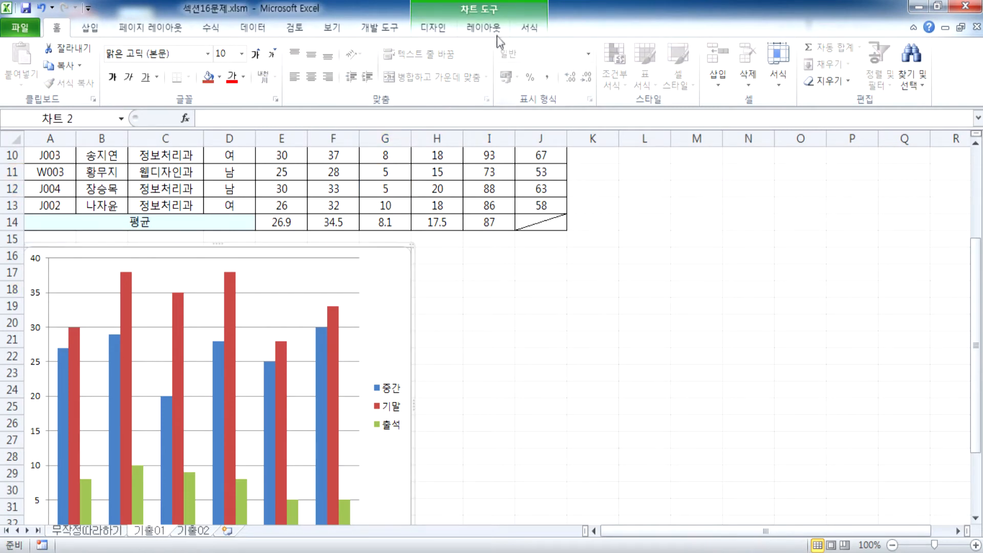
pyautogui.click(482, 28)
pyautogui.click(236, 67)
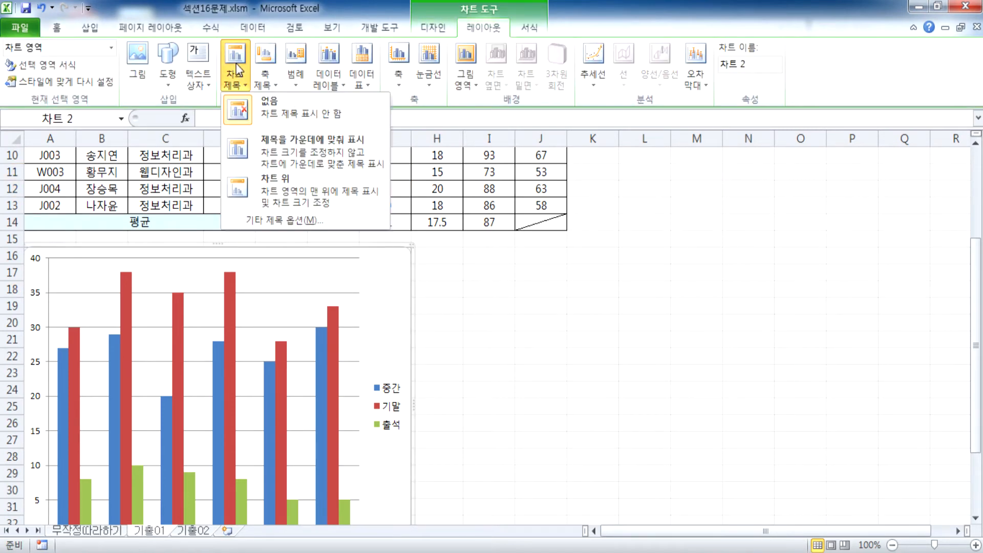
pyautogui.click(269, 188)
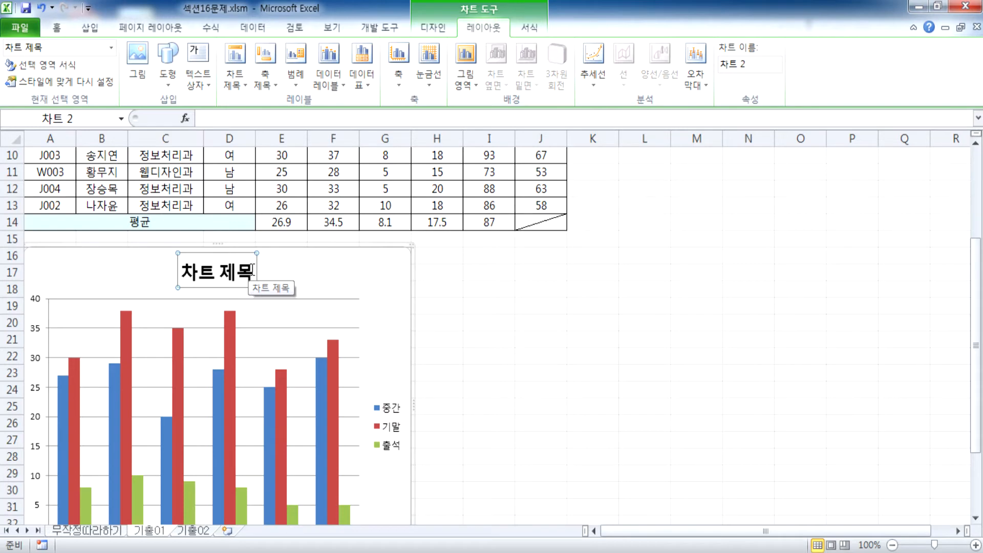
# Set the chart title text to 남학생 컴퓨터 개론 성적.
pyautogui.write('sk')
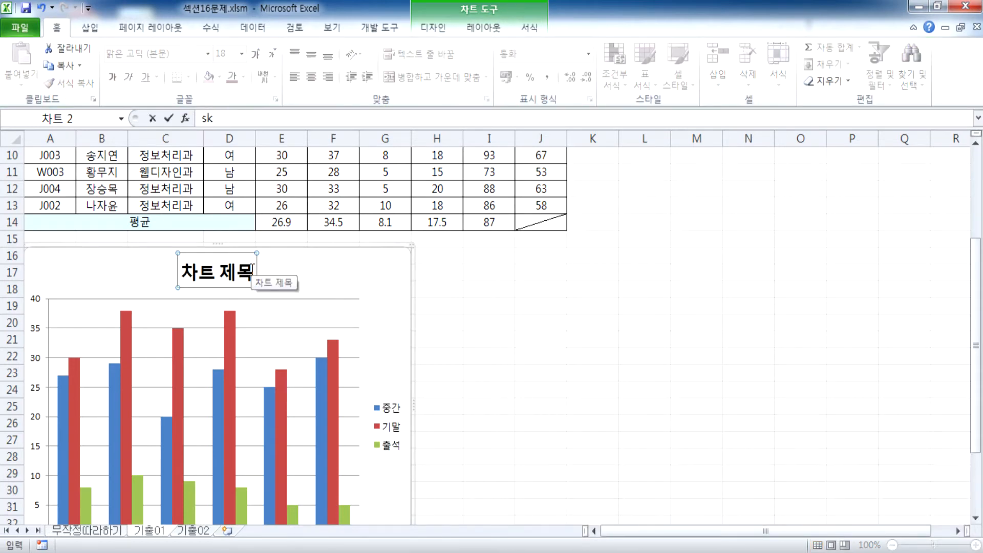
pyautogui.write('남학생 컴ㅍ')
pyautogui.write('ㅠ터 개론 성ㅈ거')
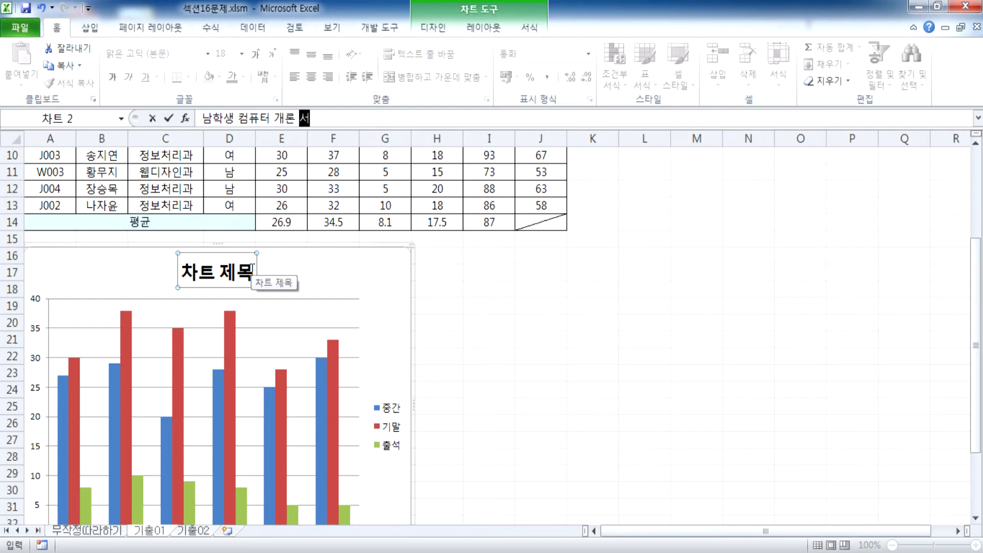
pyautogui.press('Return')
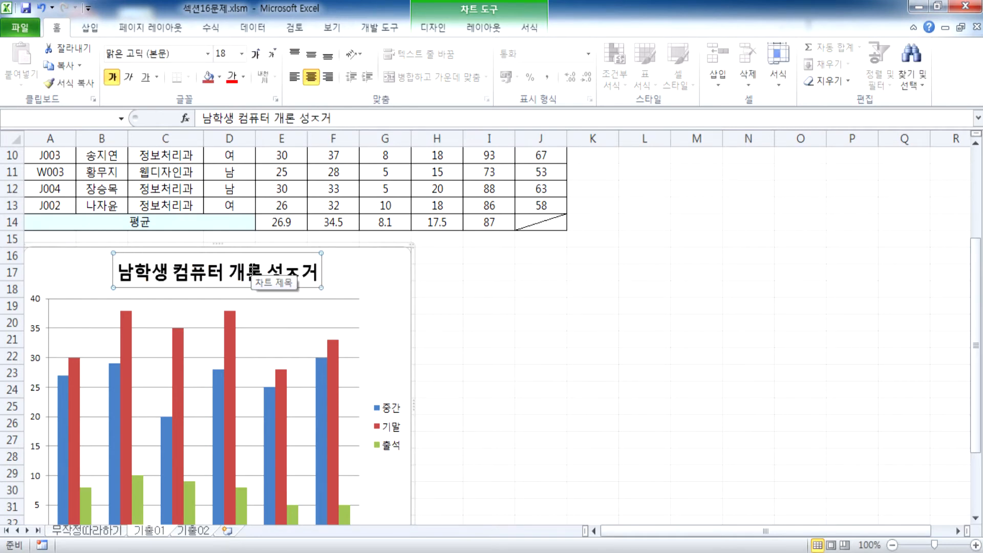
pyautogui.click(283, 270)
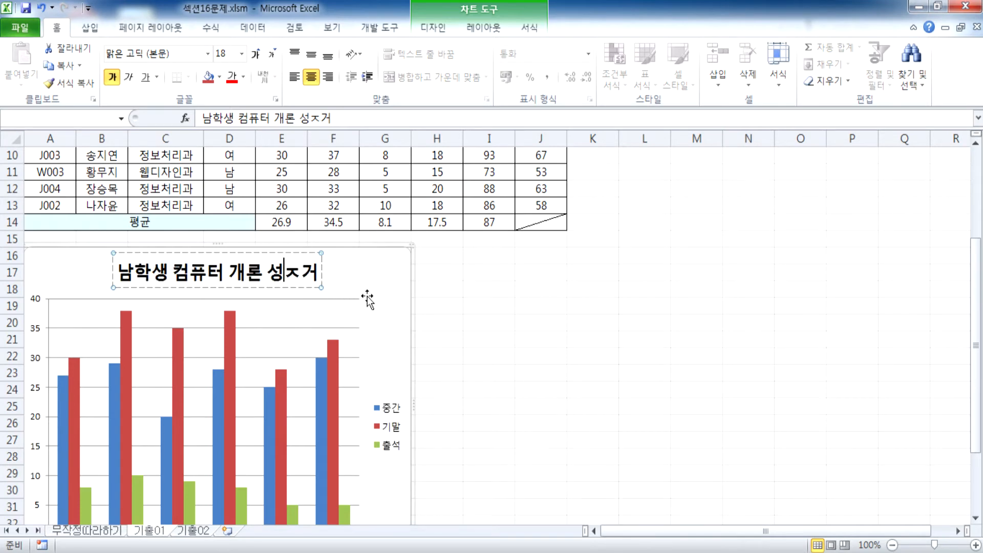
pyautogui.write('적')
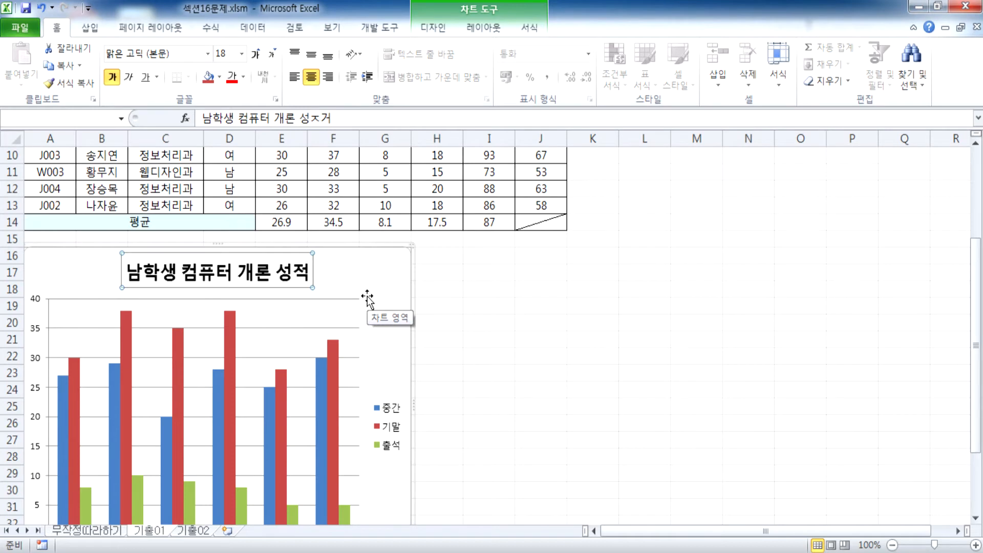
# Set the chart title's font to 굴림체.
pyautogui.click(174, 51)
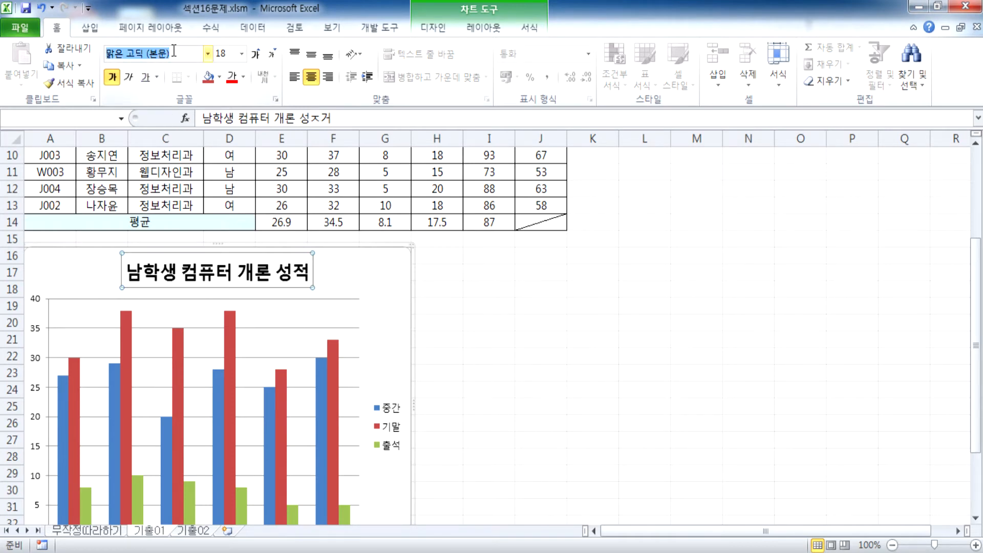
pyautogui.write('굴림ㅊ[')
pyautogui.press('Return')
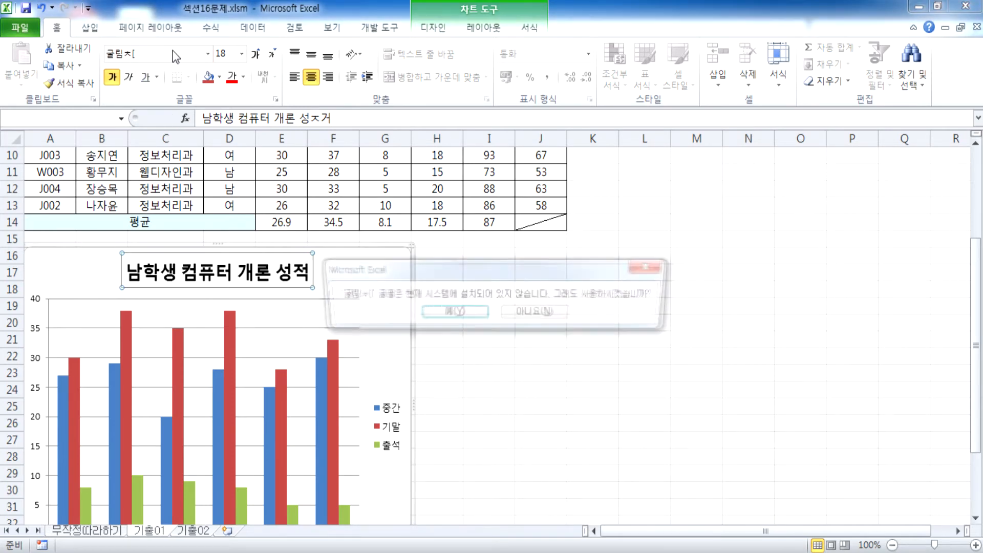
pyautogui.write('n')
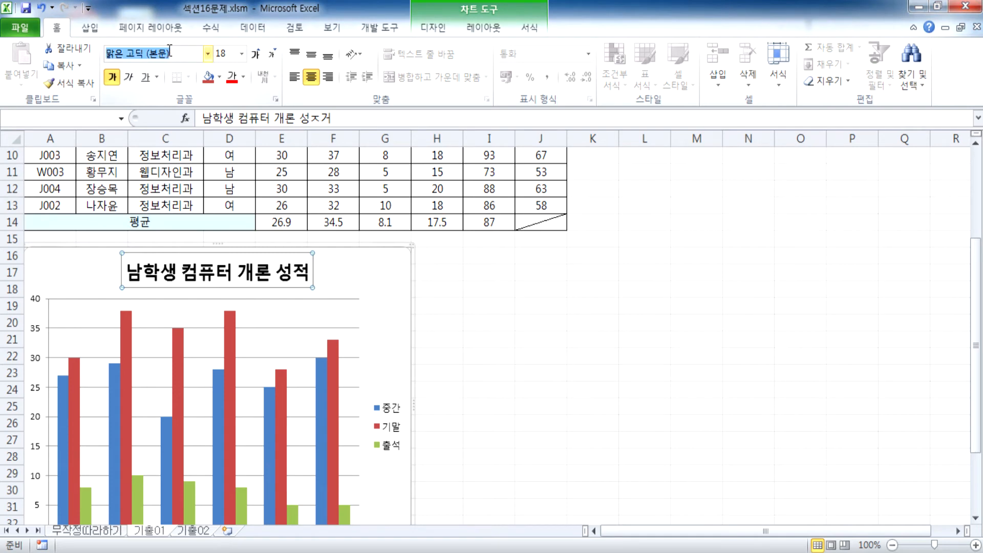
pyautogui.write('굴림체')
pyautogui.press('Return')
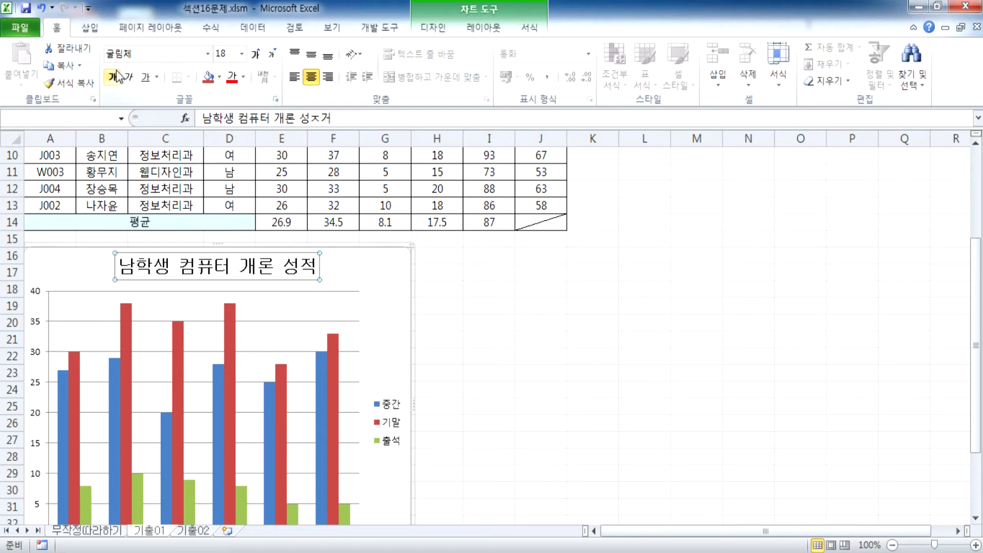
# Set the chart title's font size to 13 and fill its background with standard blue.
pyautogui.click(228, 50)
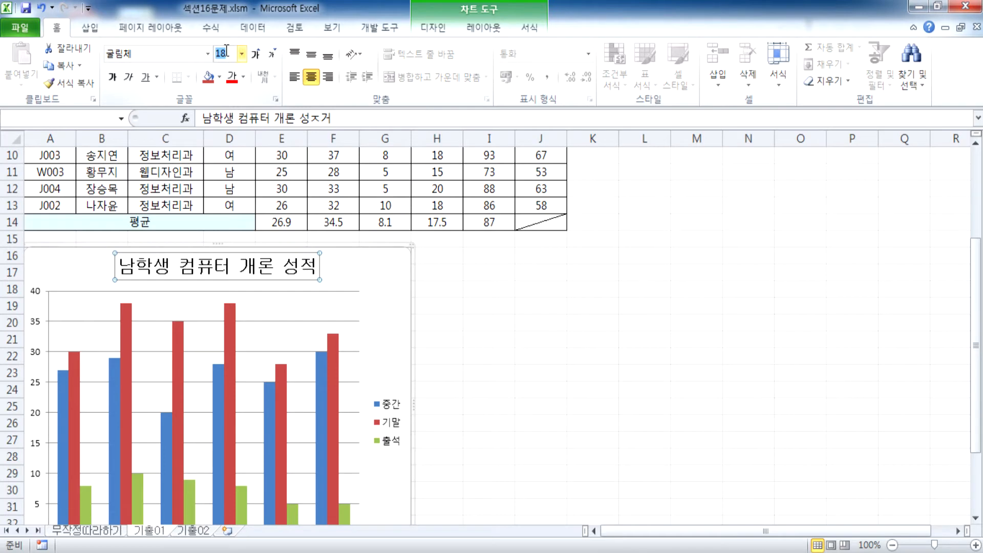
pyautogui.write('13')
pyautogui.press('Return')
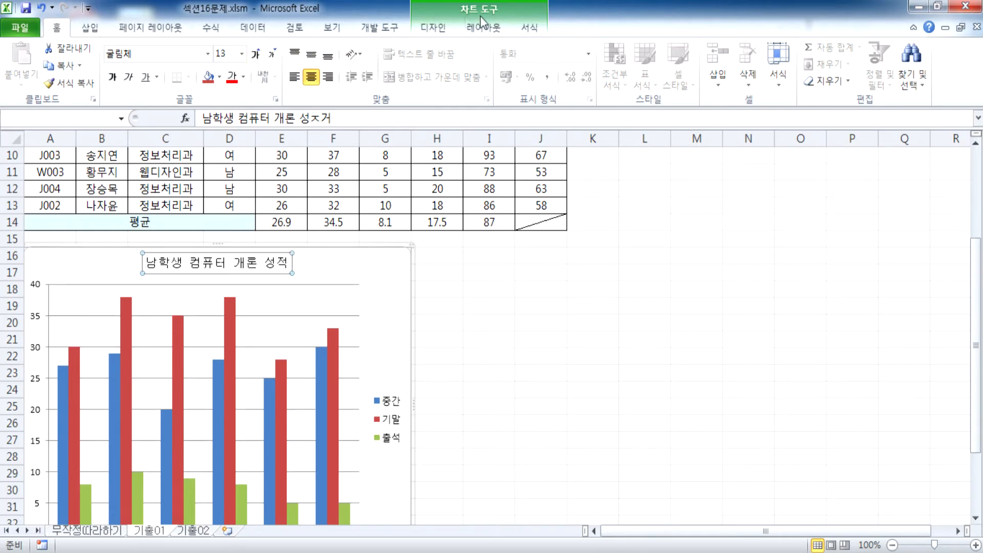
pyautogui.click(219, 78)
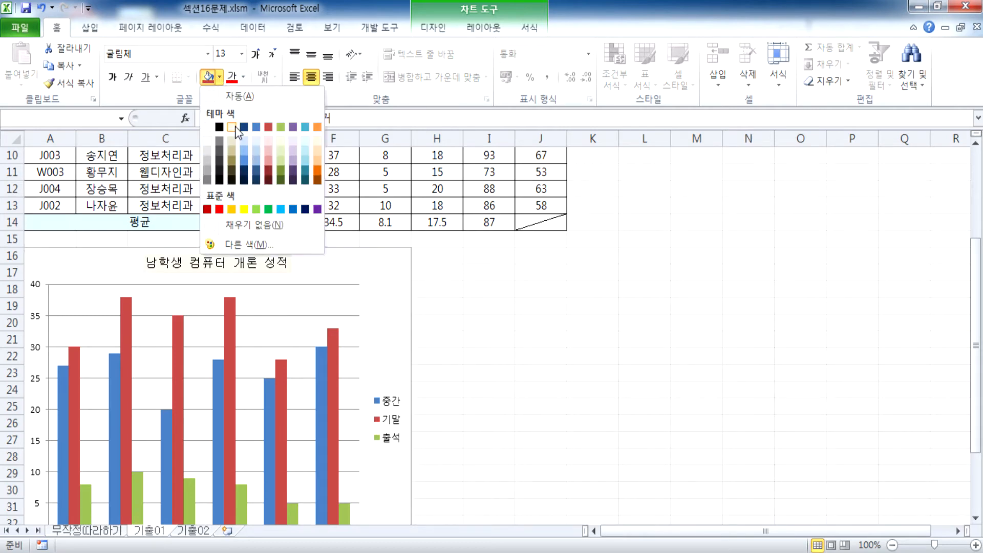
pyautogui.click(294, 210)
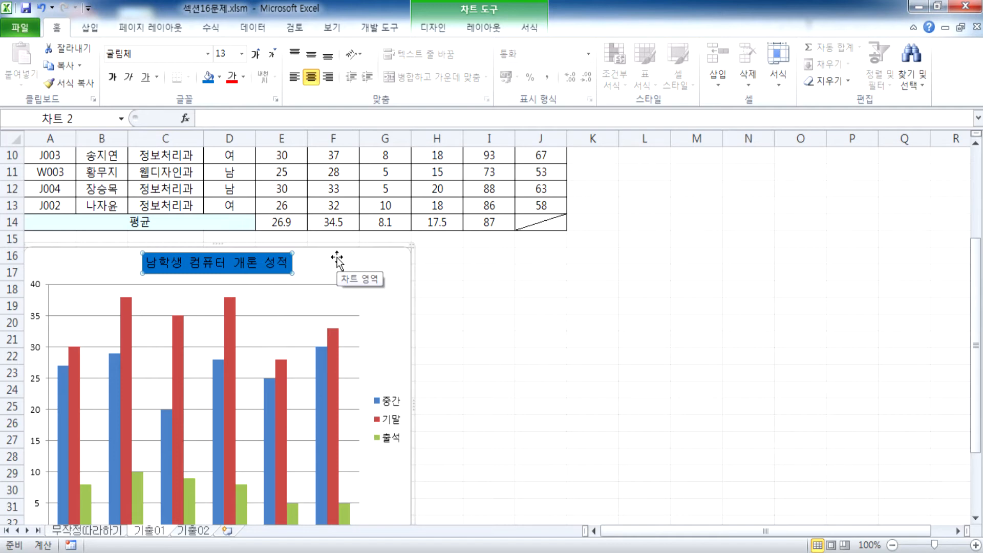
# Fix the vertical axis maximum at 50.
pyautogui.scroll(-1, 337, 258)
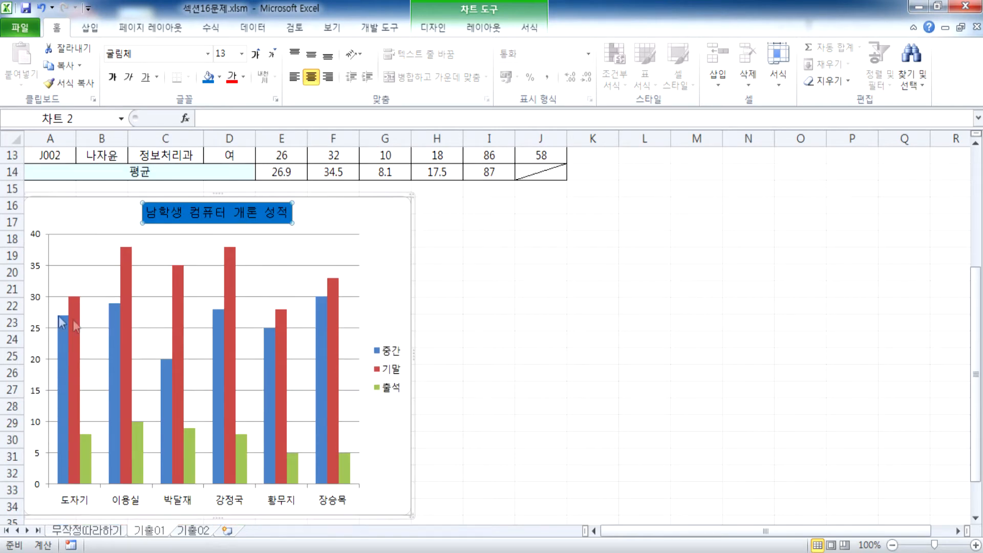
pyautogui.click(35, 273)
pyautogui.doubleClick(35, 272)
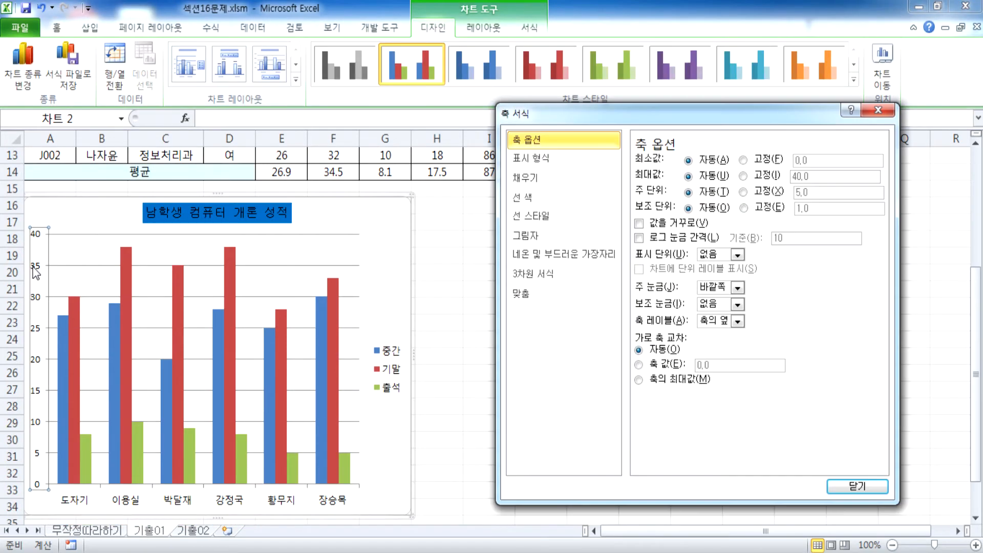
pyautogui.click(744, 177)
pyautogui.write('50')
pyautogui.press('Return')
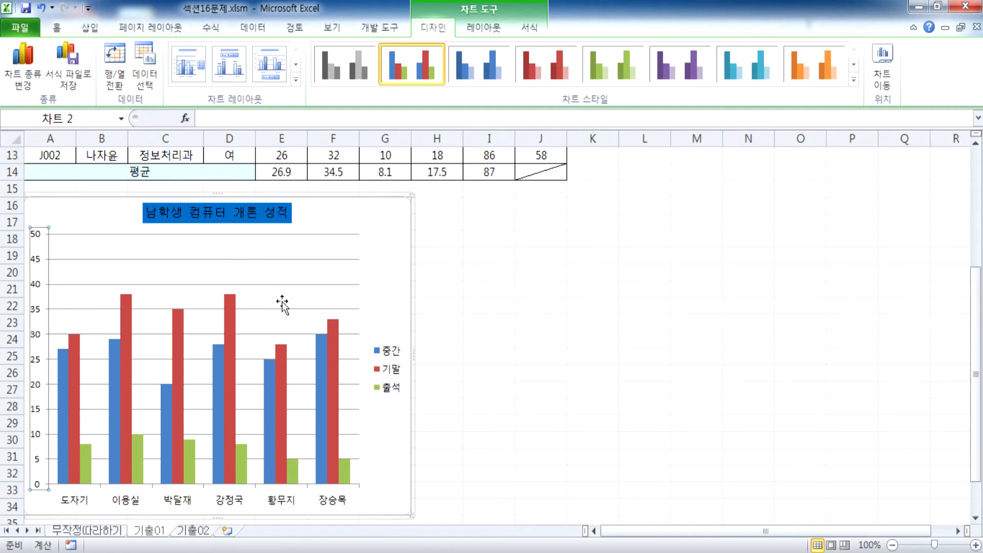
# Add an inside-end (안쪽 끝에) data label to only the fourth student's column in the 기말 series.
pyautogui.scroll(-1, 331, 305)
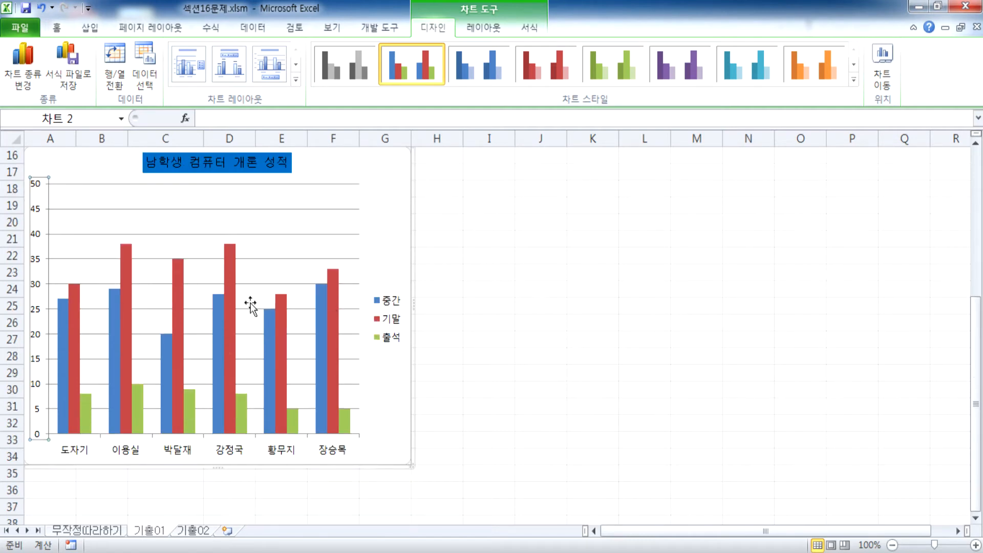
pyautogui.moveTo(229, 258)
pyautogui.click(228, 258)
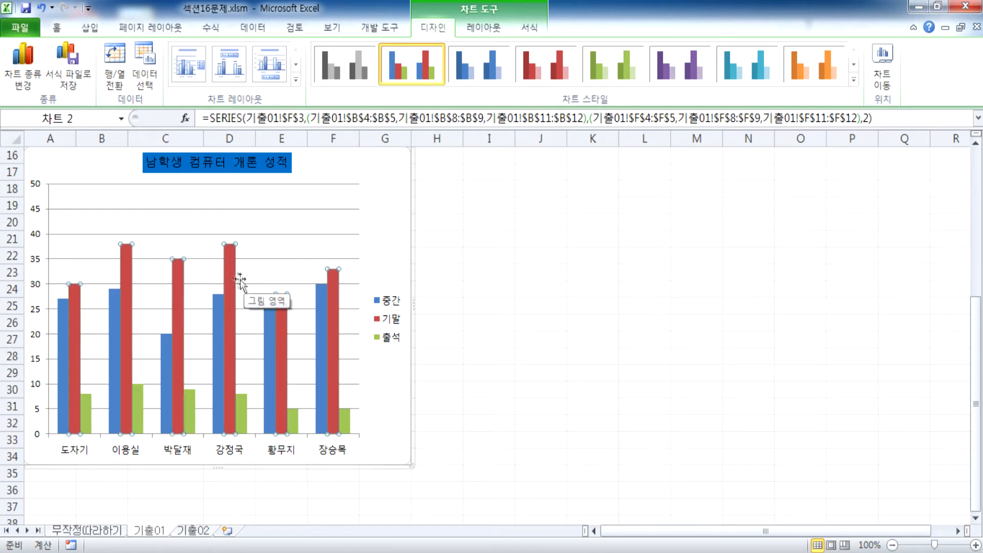
pyautogui.click(228, 259)
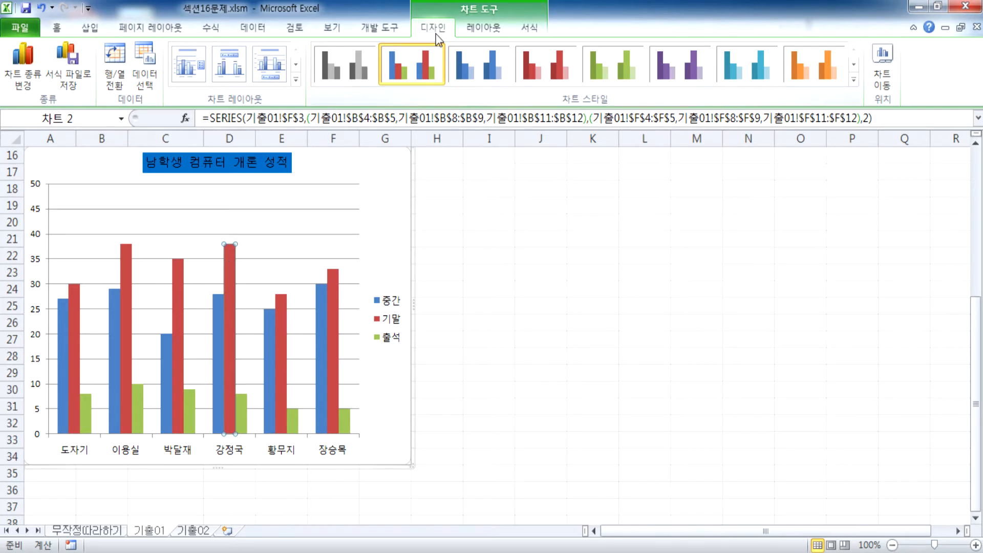
pyautogui.click(484, 28)
pyautogui.click(328, 77)
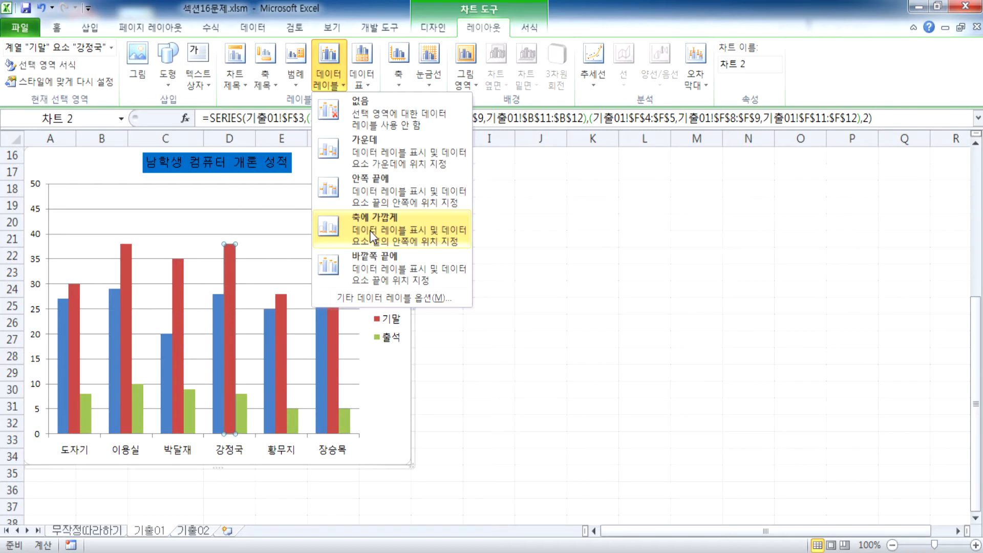
pyautogui.click(379, 192)
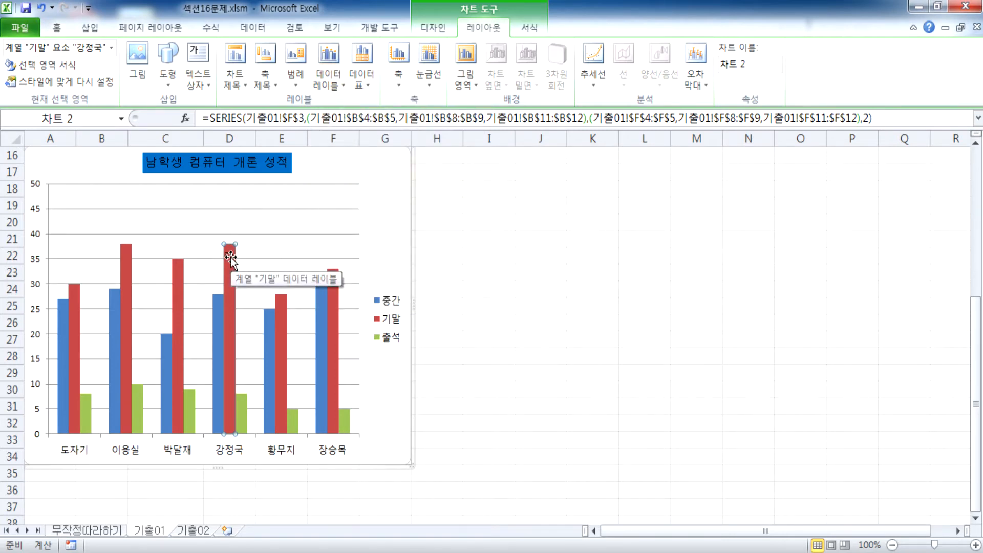
# Compare the label format options for the 기말 series' labels with those for the fourth student's label alone.
pyautogui.click(229, 256)
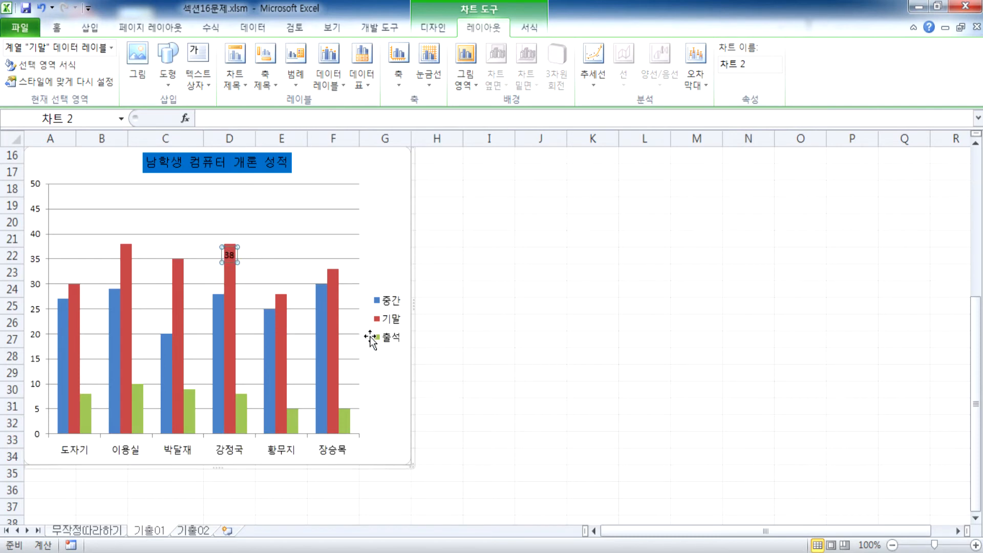
pyautogui.click(284, 249)
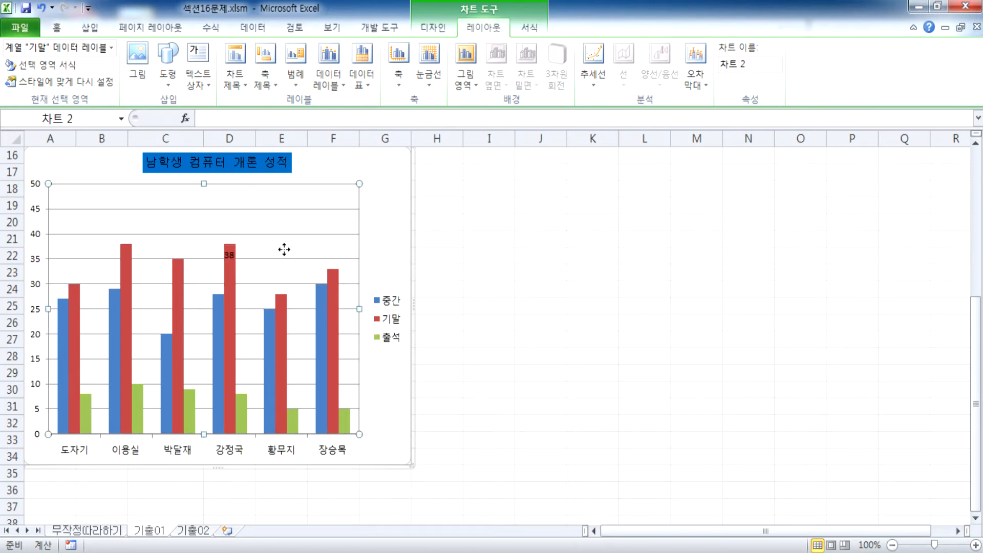
pyautogui.click(228, 254)
pyautogui.click(263, 246)
pyautogui.doubleClick(228, 255)
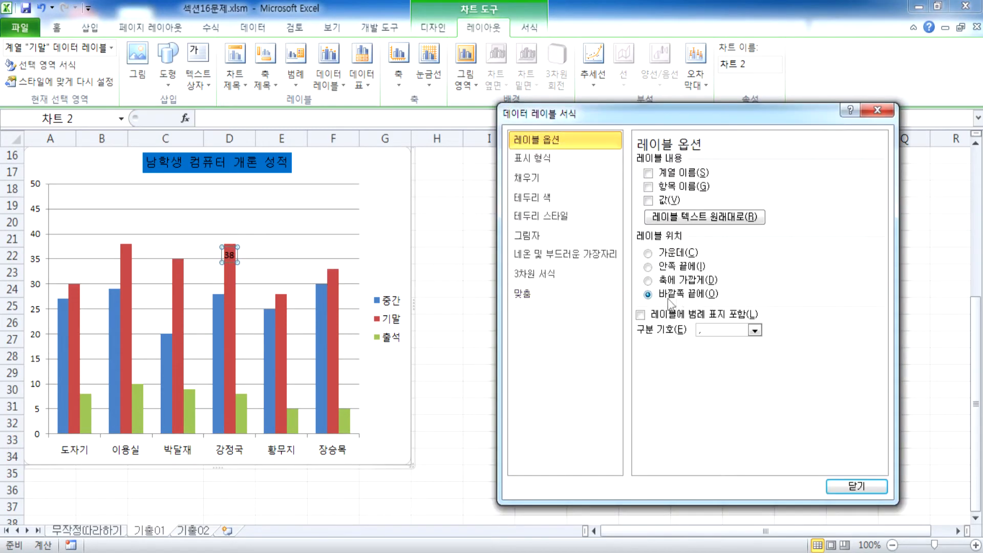
pyautogui.moveTo(670, 104); pyautogui.dragTo(605, 79)
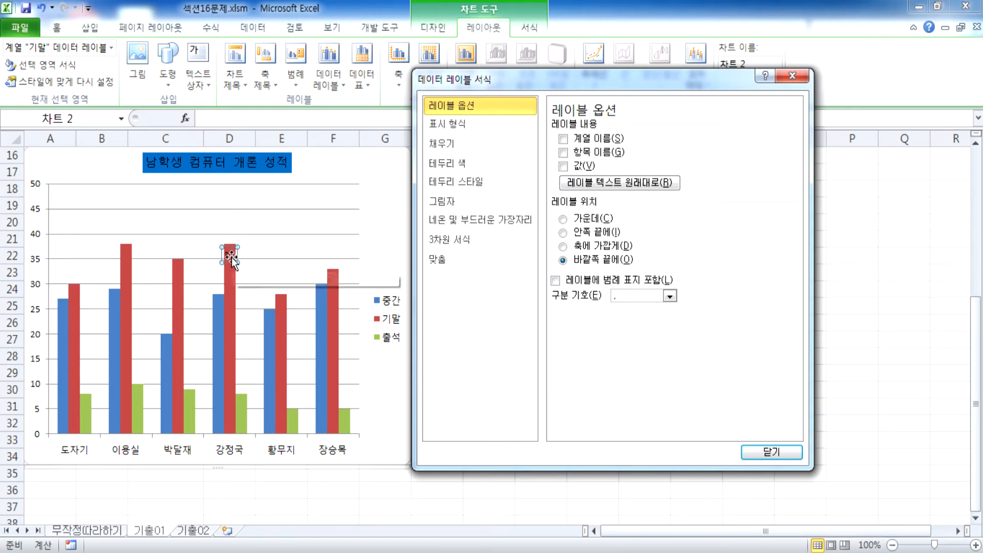
pyautogui.click(230, 255)
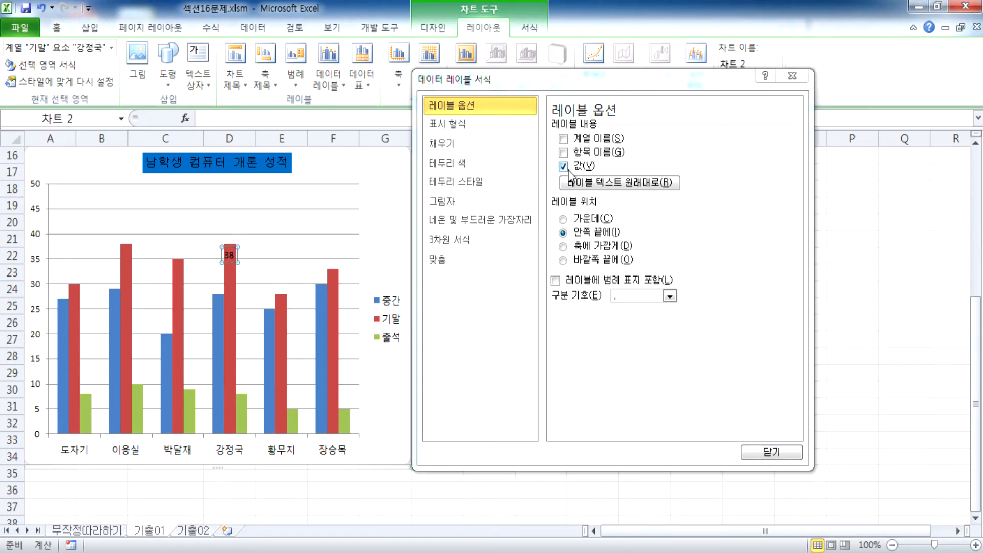
pyautogui.click(766, 452)
pyautogui.click(318, 184)
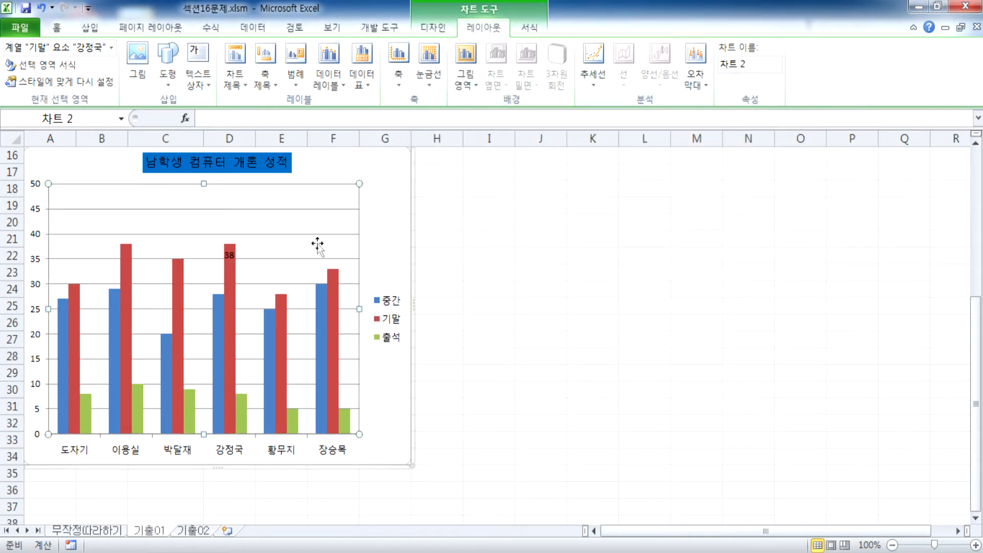
# Show value labels on the whole 기말 series, and clear all of that series' labels again.
pyautogui.doubleClick(230, 255)
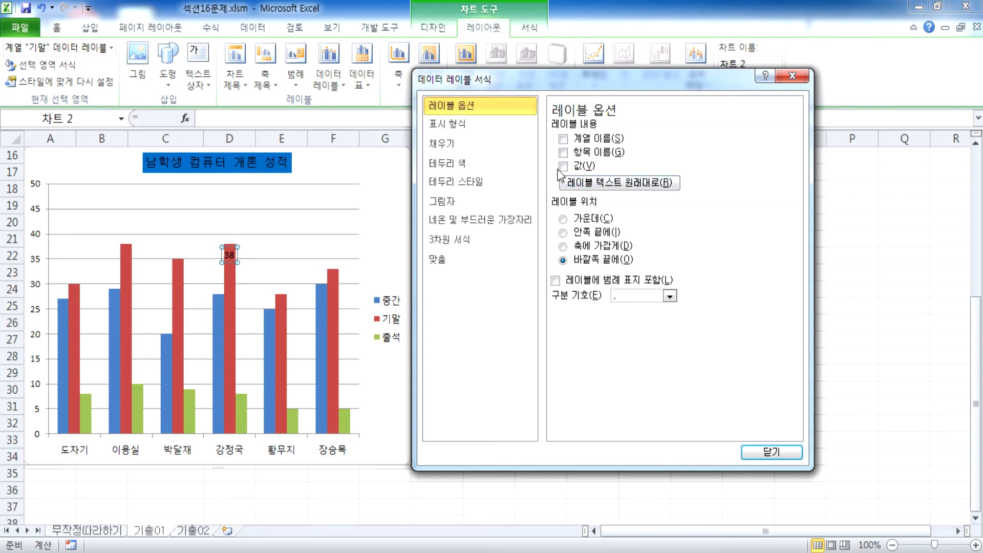
pyautogui.click(563, 166)
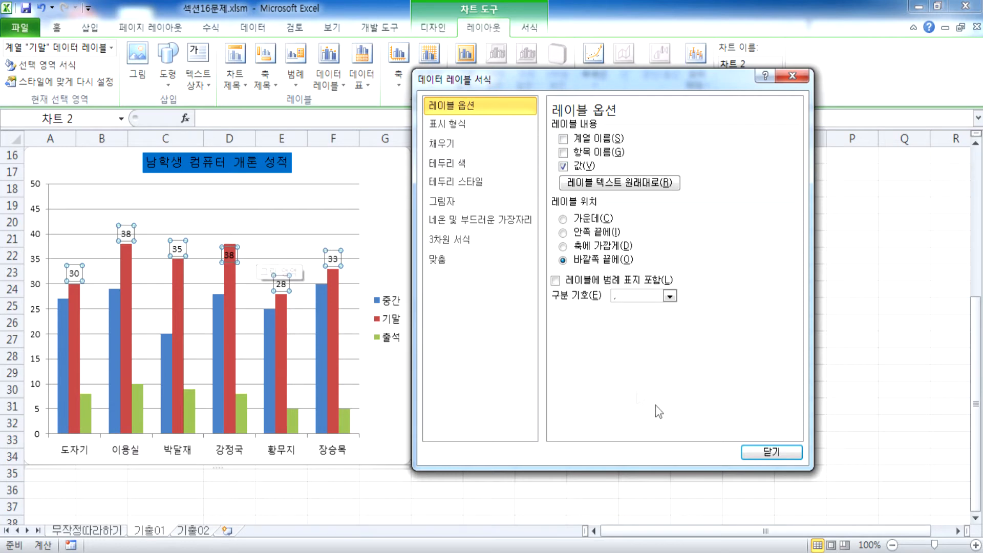
pyautogui.click(575, 168)
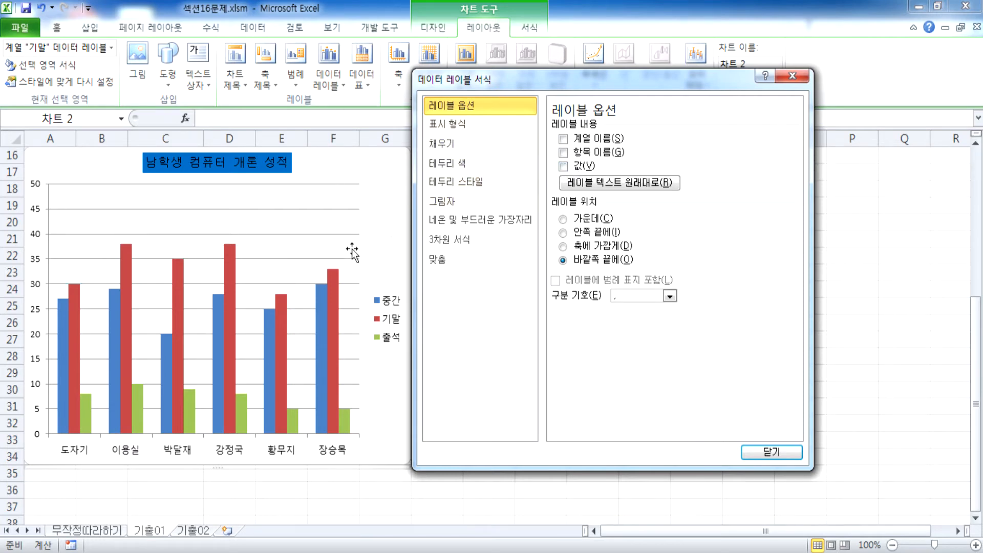
# Add an inside-end (안쪽 끝에) data label to only the fourth student's column in the 기말 series.
pyautogui.click(228, 249)
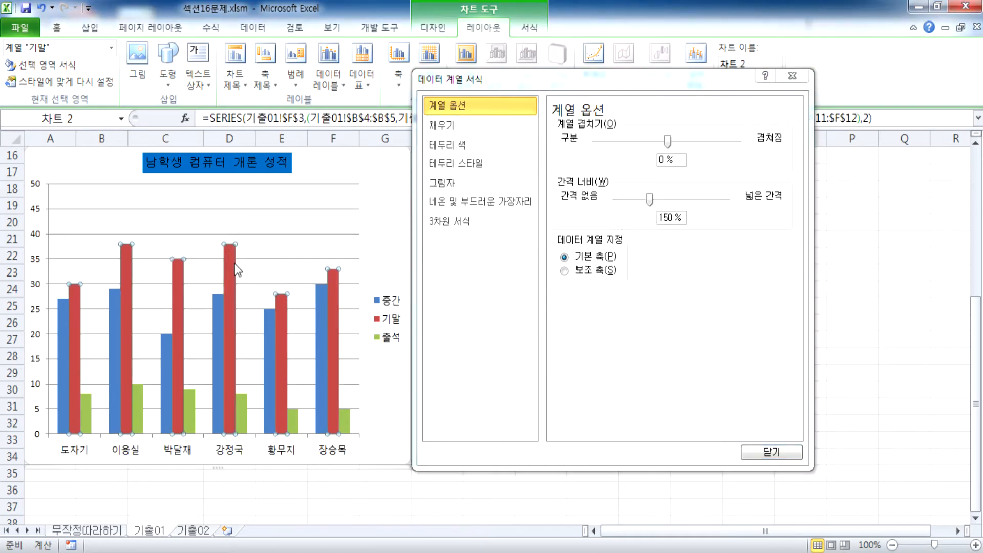
pyautogui.click(229, 250)
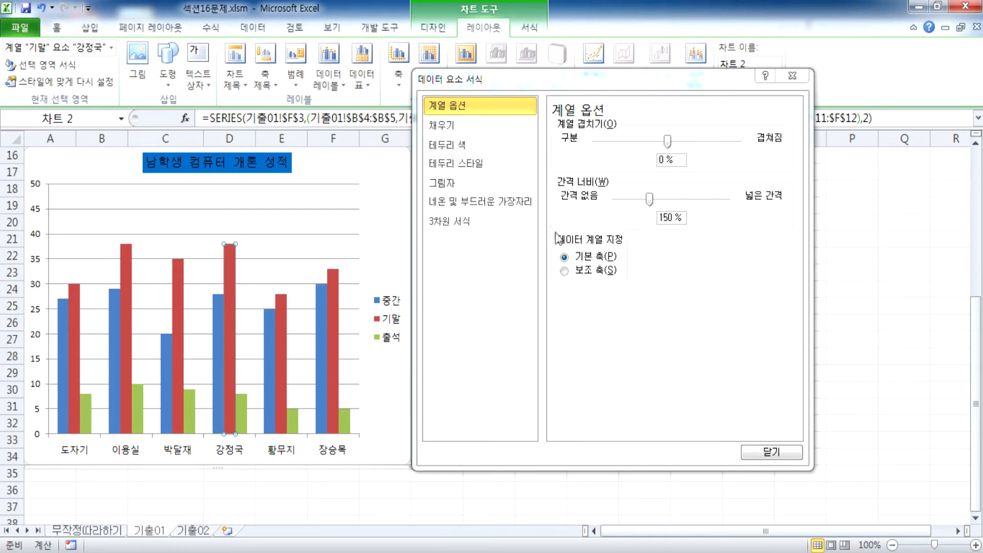
pyautogui.click(335, 88)
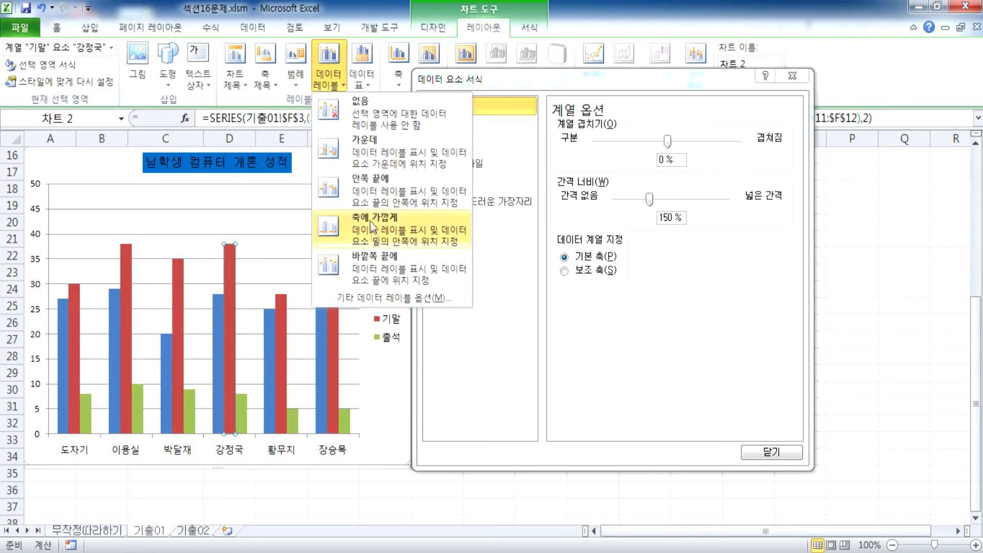
pyautogui.click(367, 192)
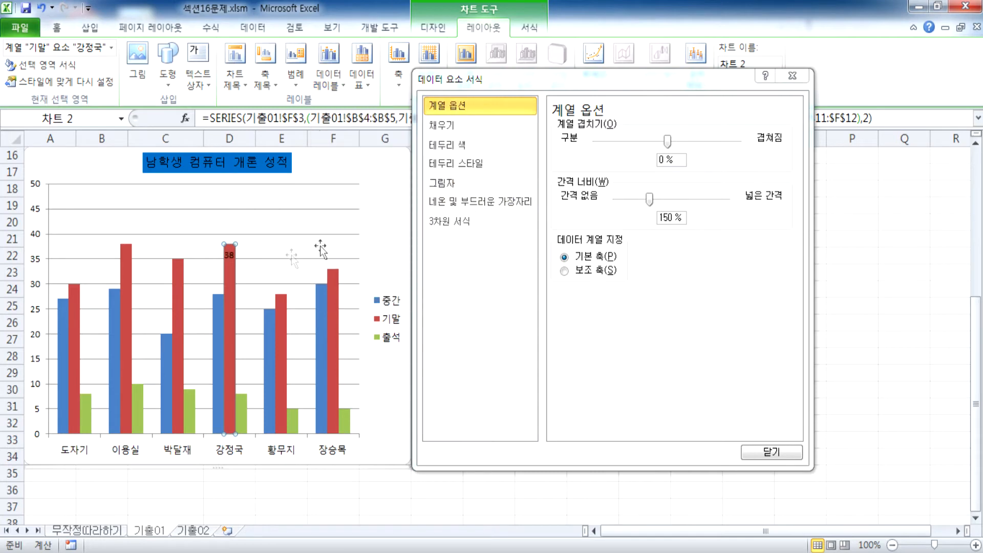
# Make the fourth student's 기말 label show the category name (항목 이름) instead of the value.
pyautogui.click(228, 254)
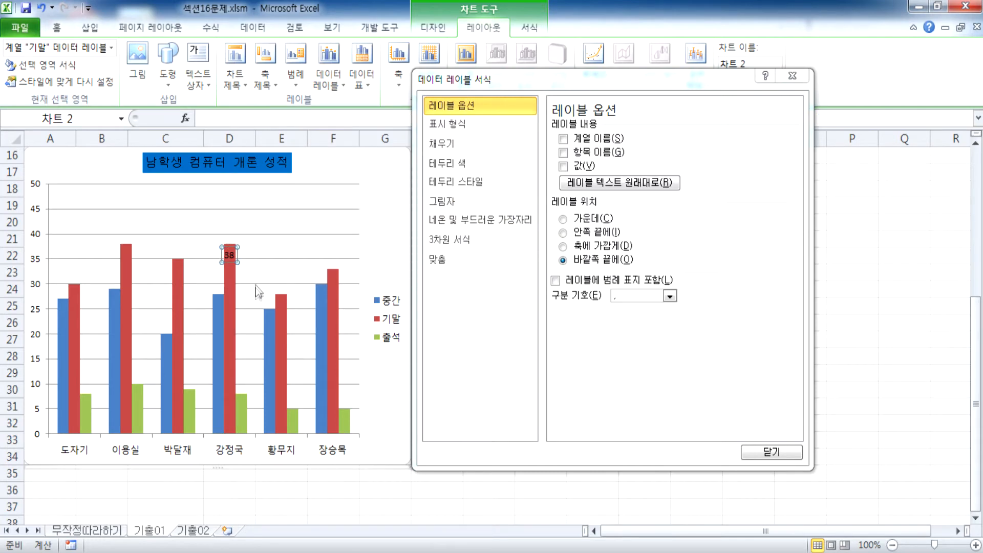
pyautogui.click(232, 254)
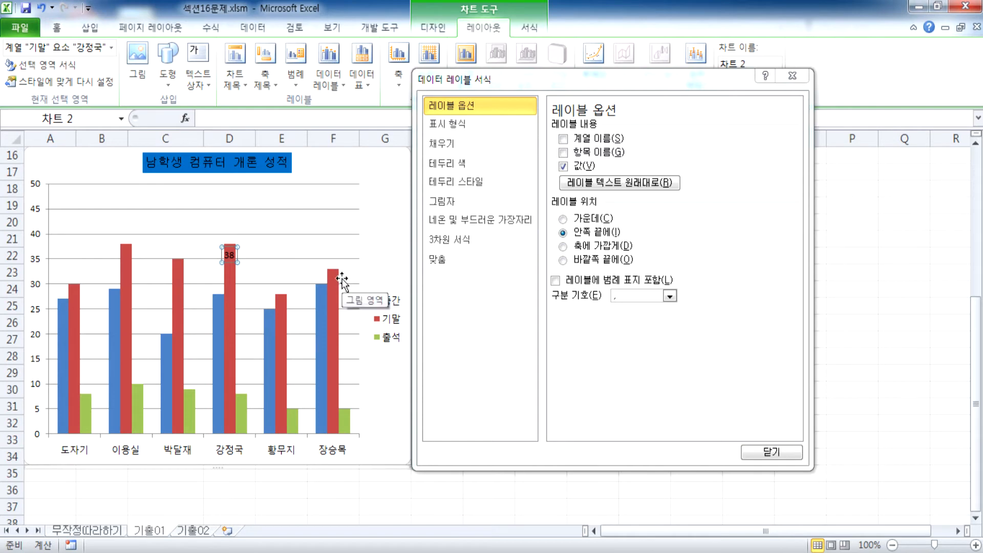
pyautogui.click(226, 286)
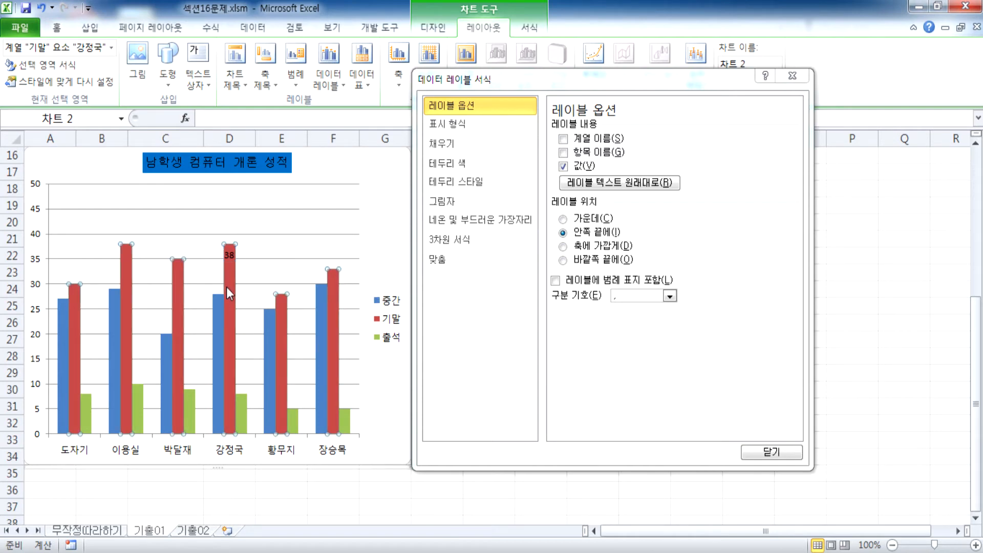
pyautogui.click(227, 256)
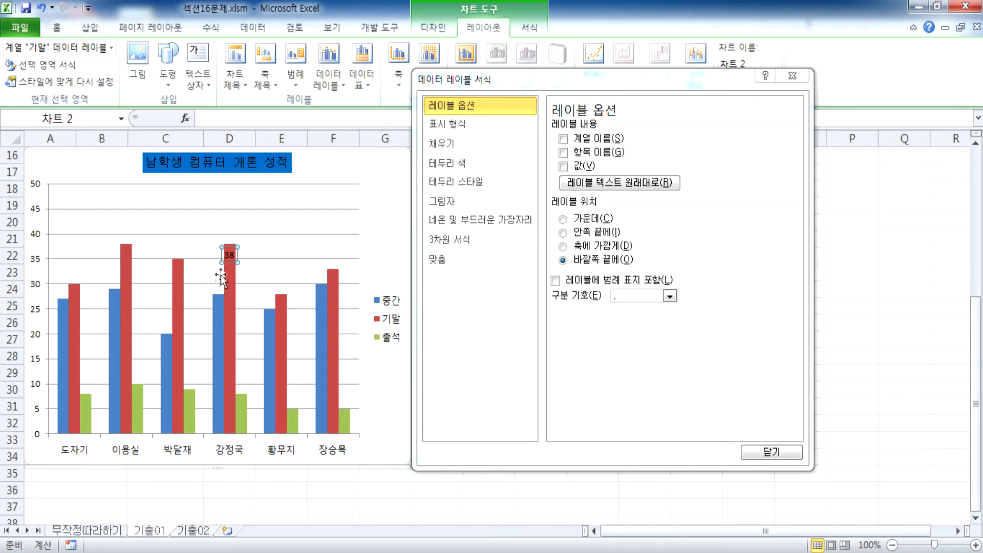
pyautogui.click(231, 256)
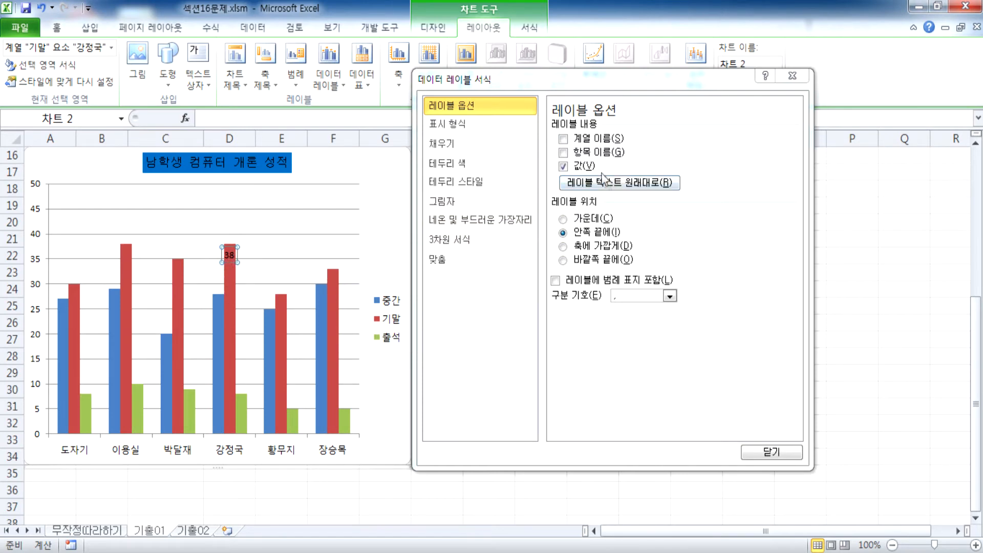
pyautogui.click(576, 152)
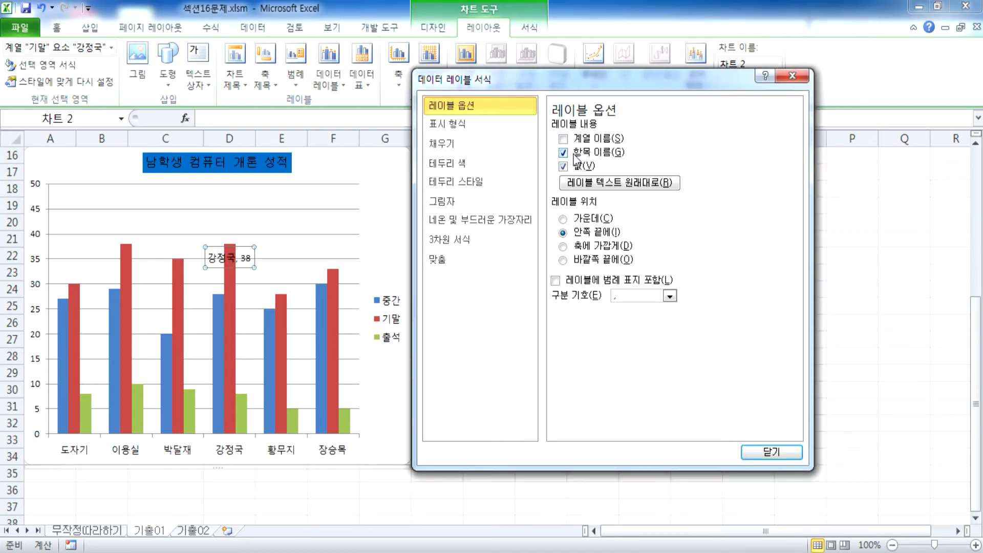
pyautogui.click(563, 167)
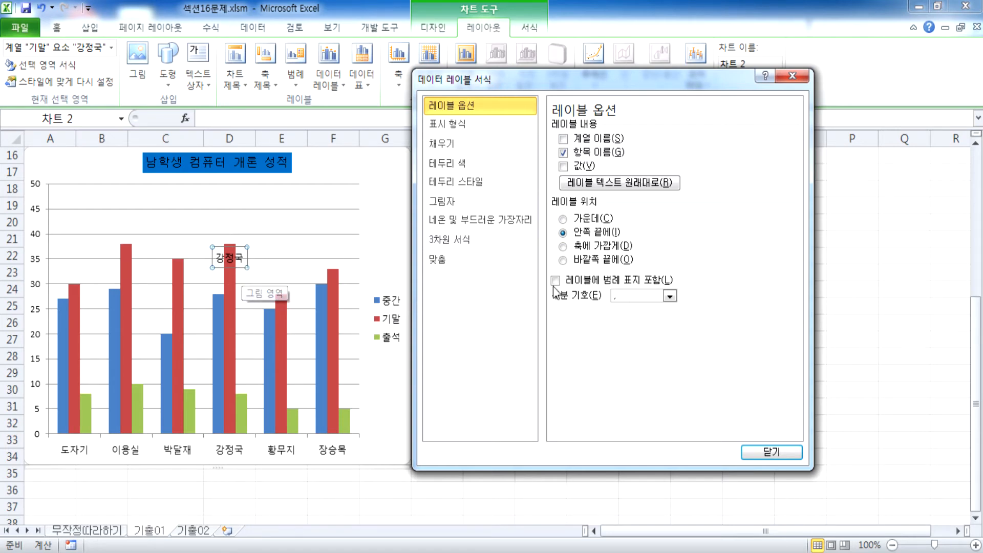
pyautogui.click(776, 453)
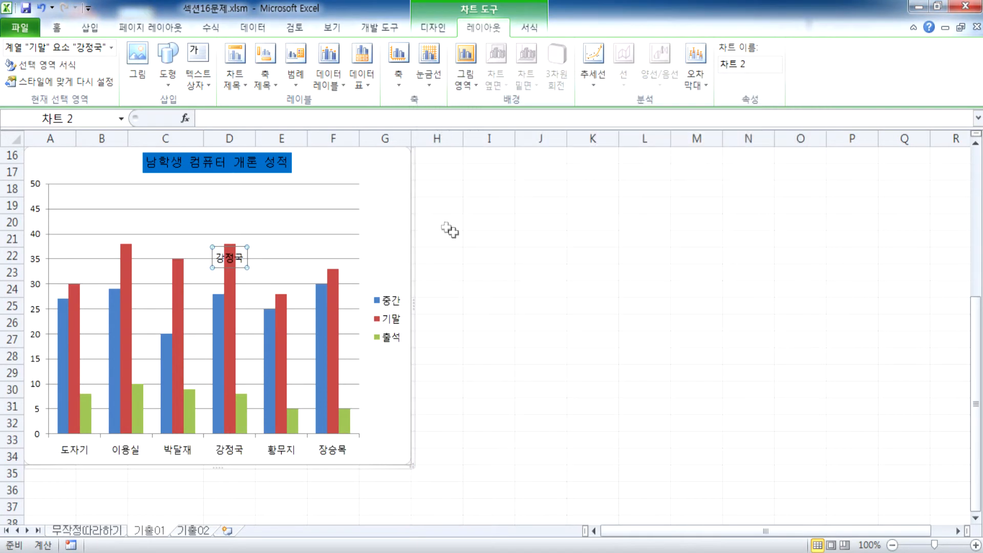
# Try outside-end (바깥쪽 끝에) data labels on the whole chart, and undo them.
pyautogui.click(397, 189)
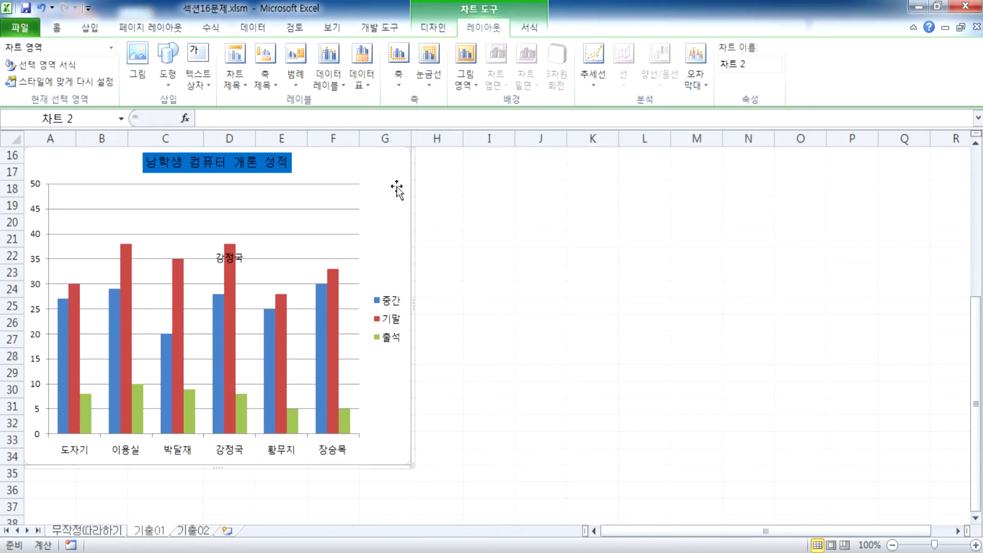
pyautogui.click(329, 79)
pyautogui.click(376, 261)
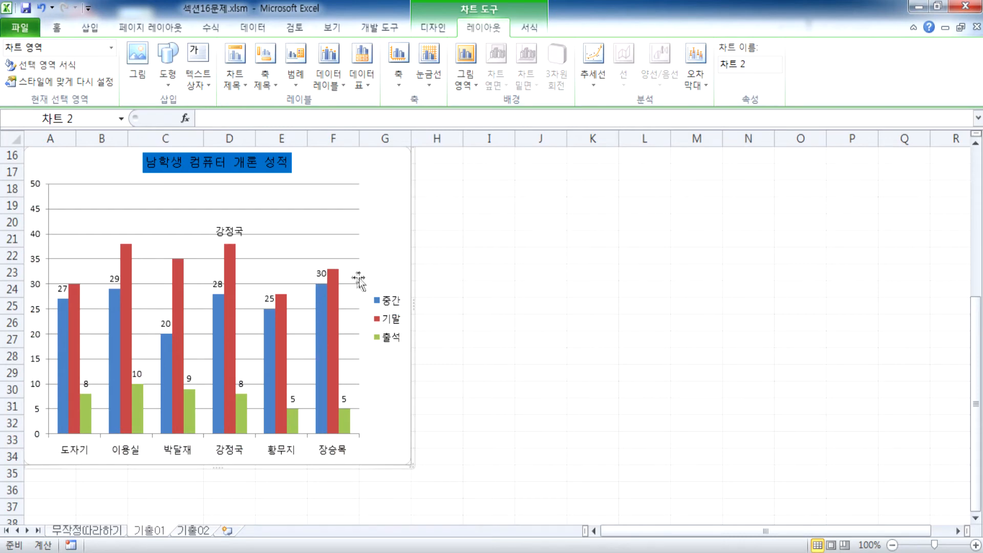
pyautogui.hotkey('ctrl', 'z')
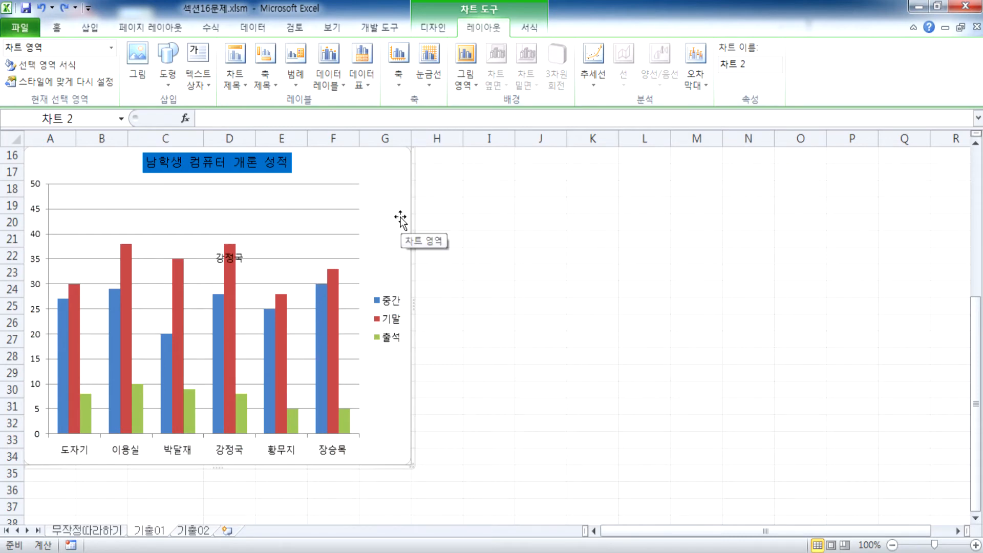
# Try outside-end (바깥쪽 끝에) data labels on the whole 중간 series, and undo them.
pyautogui.click(318, 300)
pyautogui.click(328, 66)
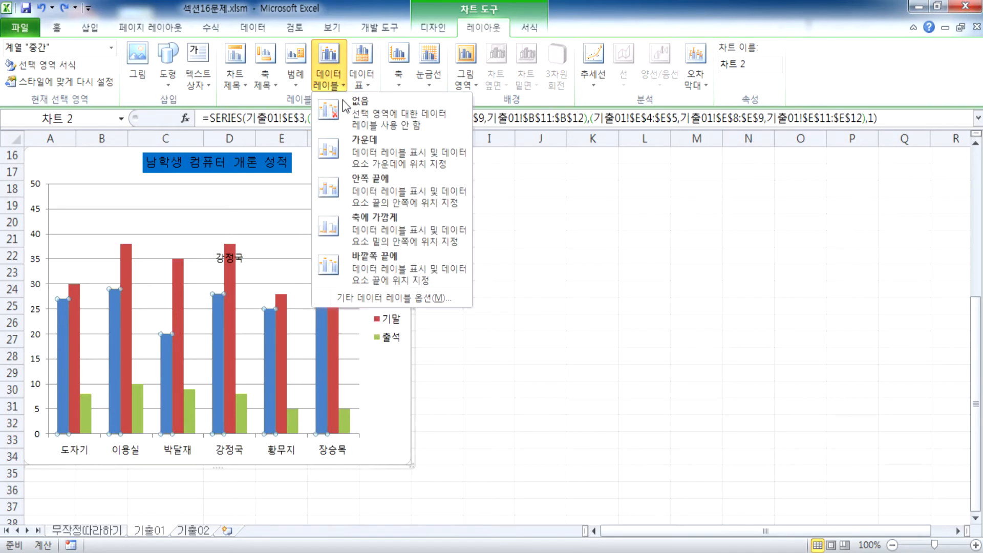
pyautogui.click(329, 281)
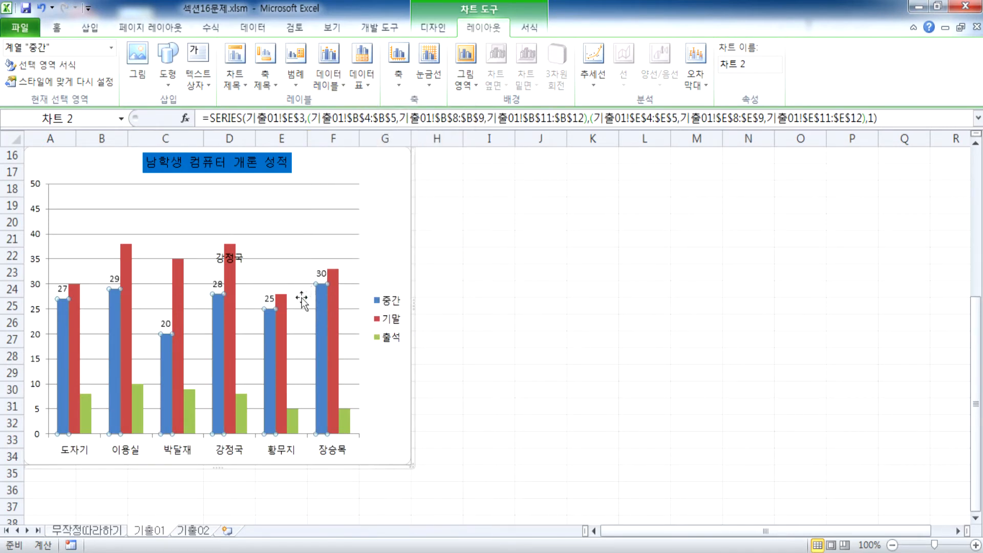
pyautogui.hotkey('ctrl', 'z')
# Try an outside-end (바깥쪽 끝에) data label on only the second student's 중간 column, and undo it.
pyautogui.click(112, 302)
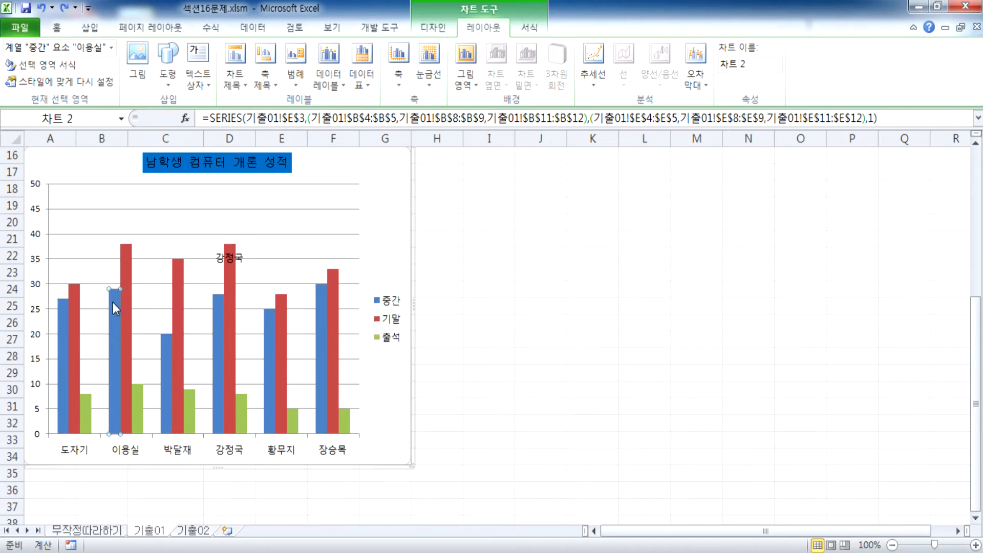
pyautogui.click(323, 91)
pyautogui.click(357, 274)
pyautogui.hotkey('ctrl', 'z')
# Delete the fourth student's 기말 label and add a new inside-end (안쪽 끝에) label to that column alone.
pyautogui.press('Delete')
pyautogui.click(236, 274)
pyautogui.click(237, 274)
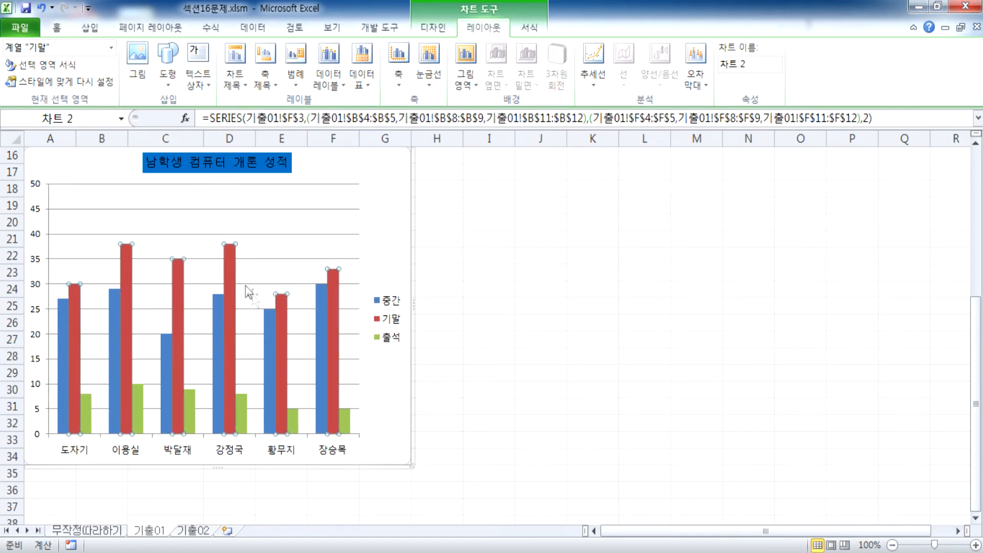
pyautogui.click(234, 276)
pyautogui.click(328, 72)
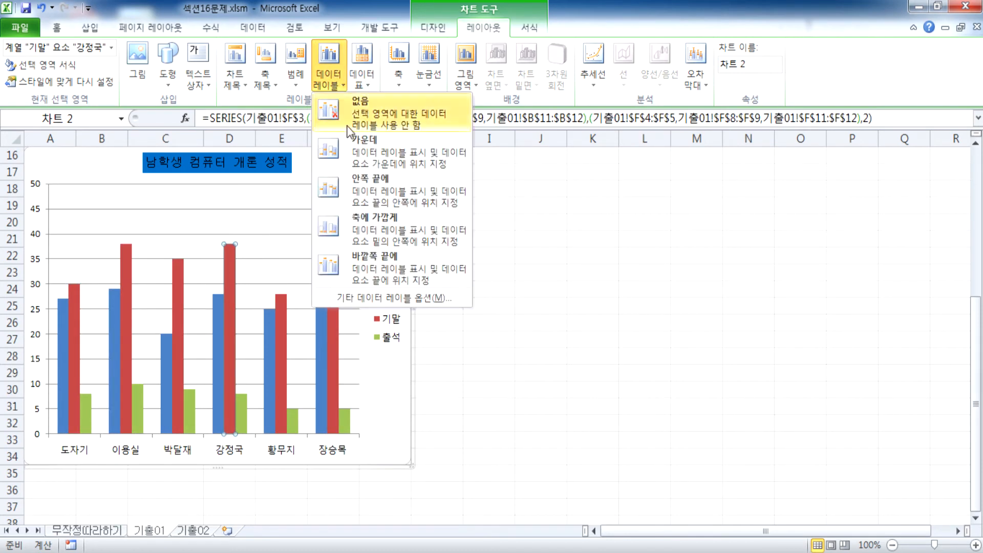
pyautogui.click(375, 196)
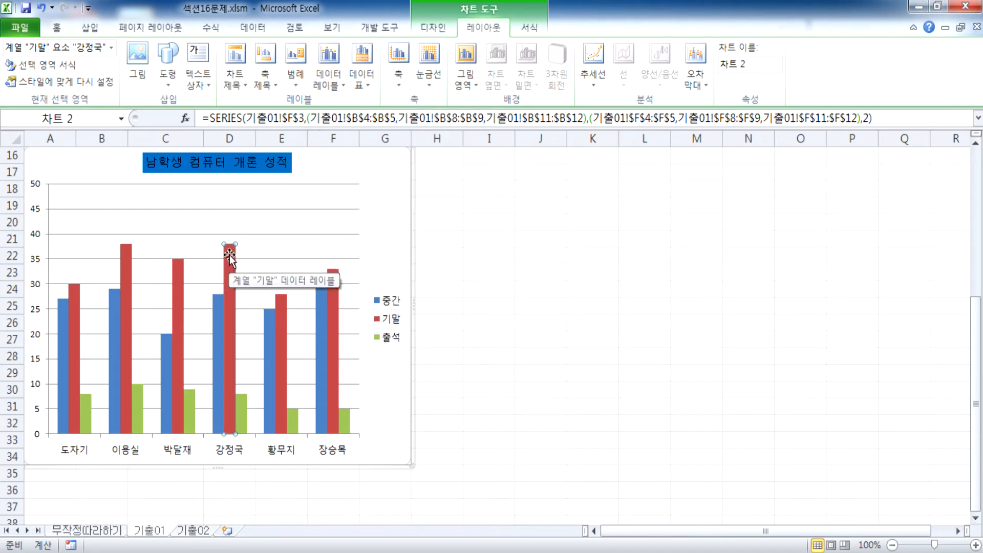
# Switch the new label on the fourth student's 기말 column from the value (값) to the category name (항목 이름).
pyautogui.doubleClick(229, 255)
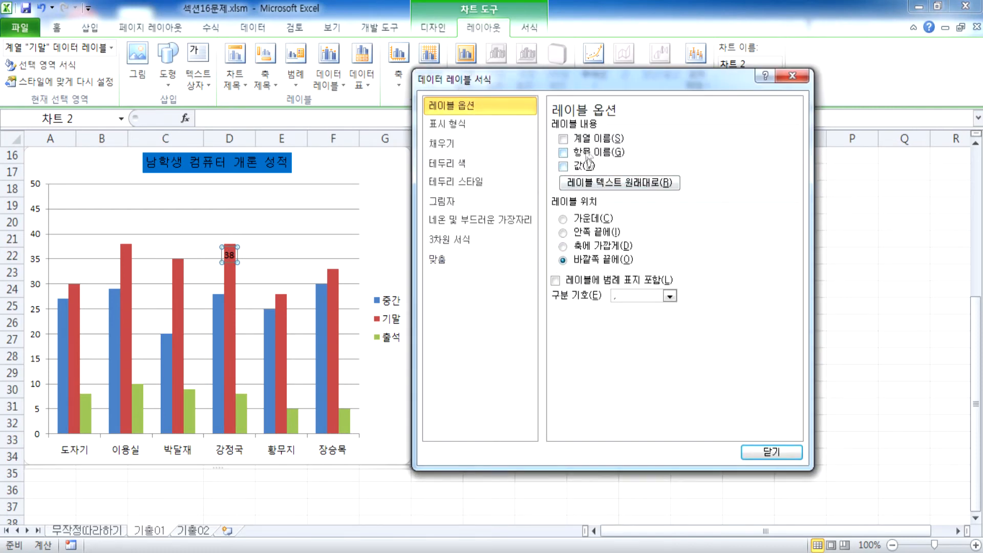
pyautogui.click(228, 259)
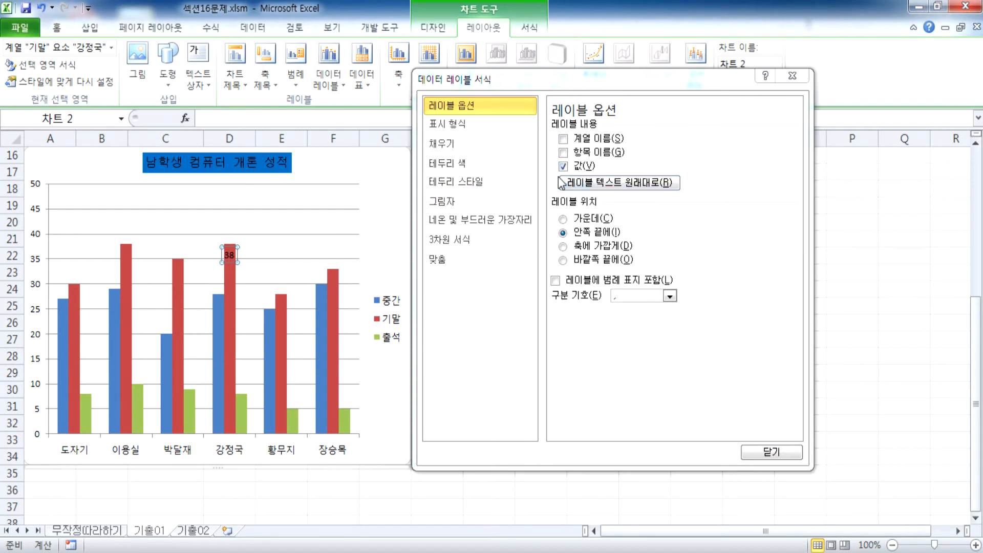
pyautogui.click(562, 153)
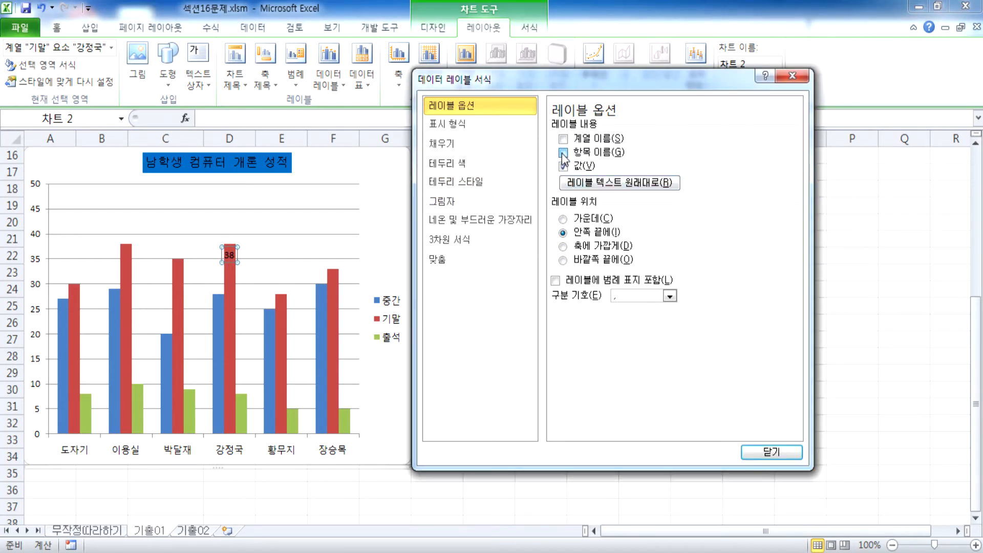
pyautogui.click(563, 166)
pyautogui.click(791, 76)
pyautogui.click(388, 224)
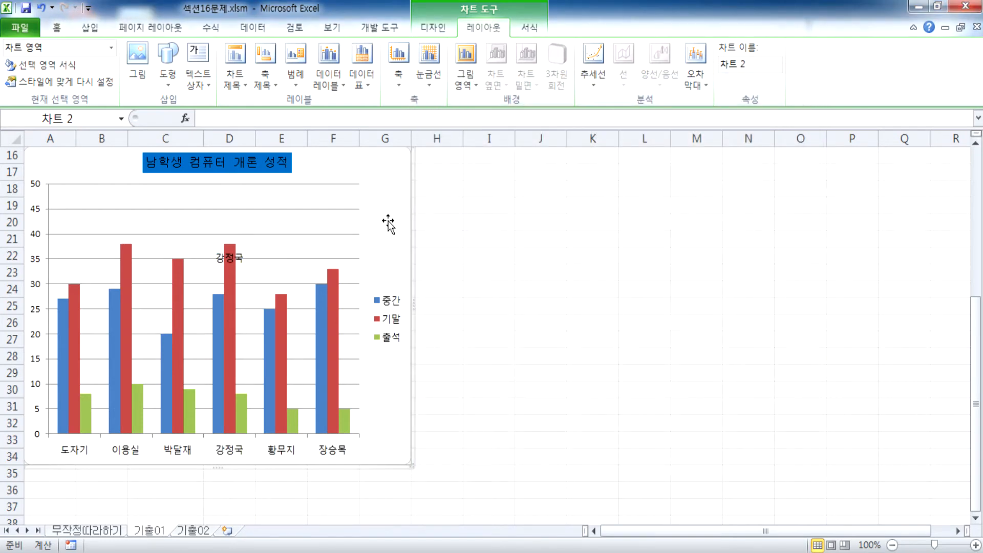
# Set the 기말 series' overlap (계열 겹치기) to 50% and its gap width (간격 너비) to 100%.
pyautogui.click(330, 314)
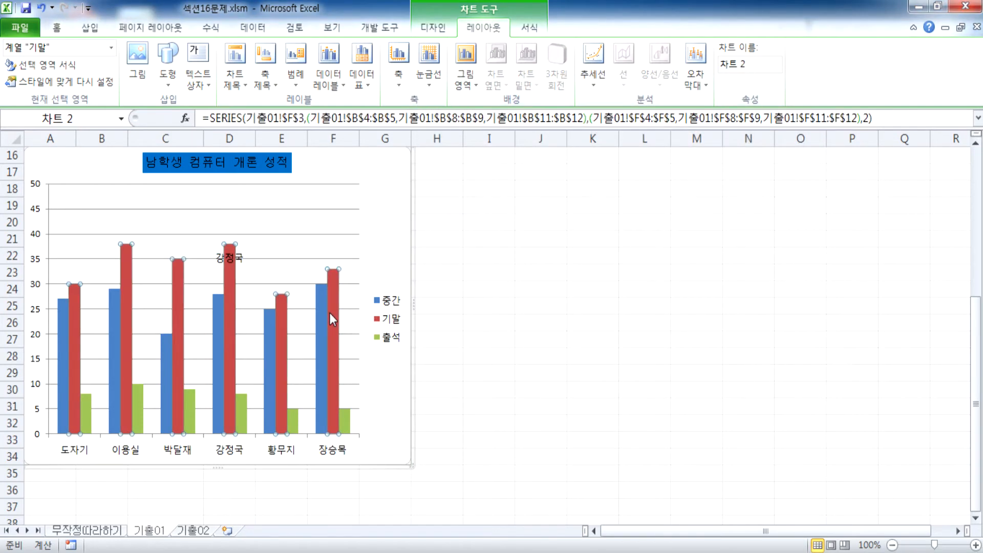
pyautogui.click(395, 241)
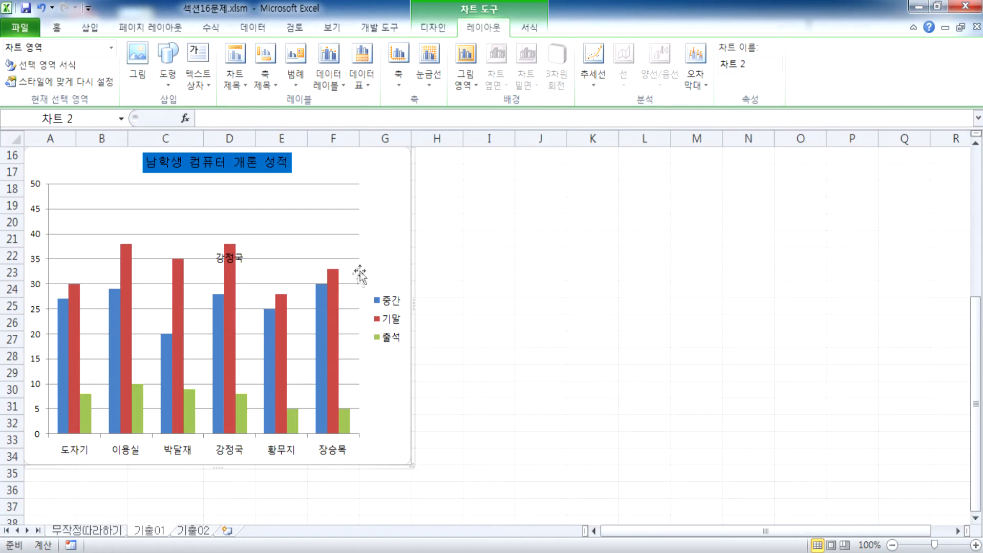
pyautogui.doubleClick(338, 307)
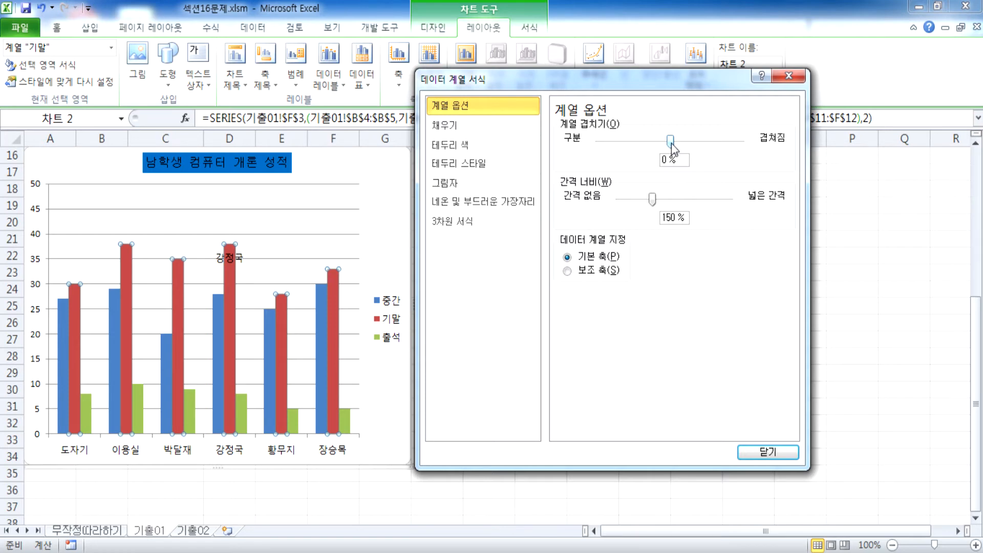
pyautogui.moveTo(671, 146); pyautogui.dragTo(702, 142)
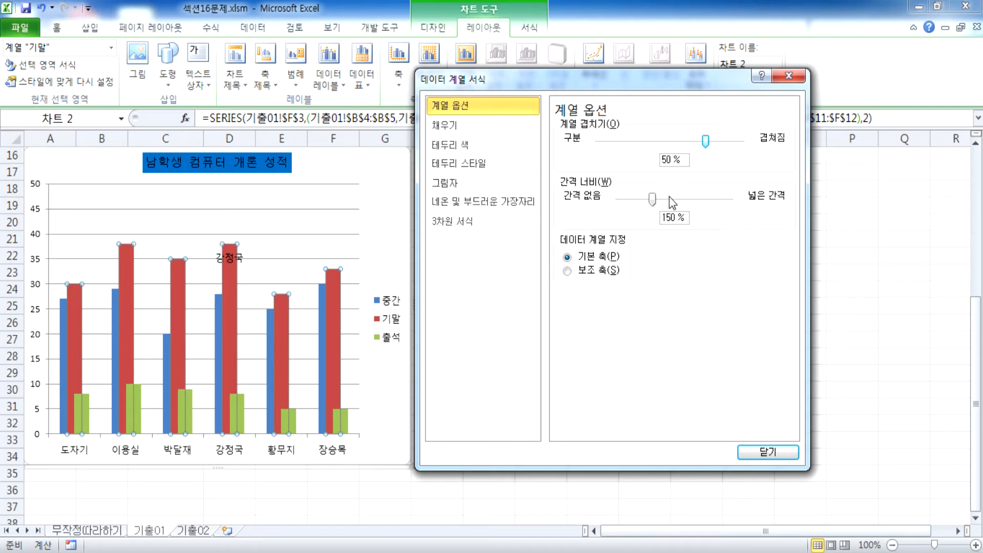
pyautogui.moveTo(651, 199)
pyautogui.mouseDown()
pyautogui.moveTo(626, 200)
pyautogui.moveTo(649, 200)
pyautogui.mouseUp()
pyautogui.write('100')
pyautogui.press('Tab')
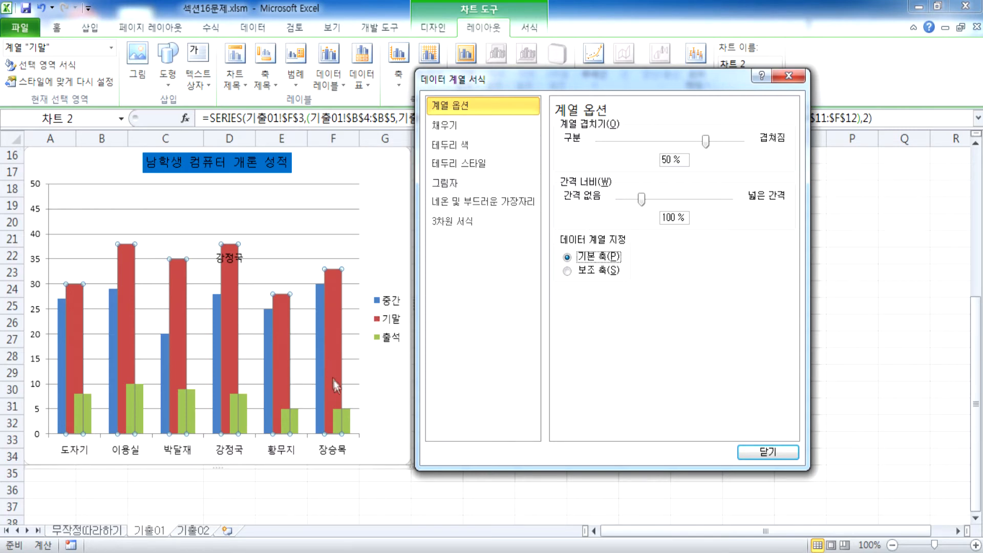
# Return the columns' series overlap (계열 겹치기) to 0% and the gap width (간격 너비) to 150%.
pyautogui.click(347, 421)
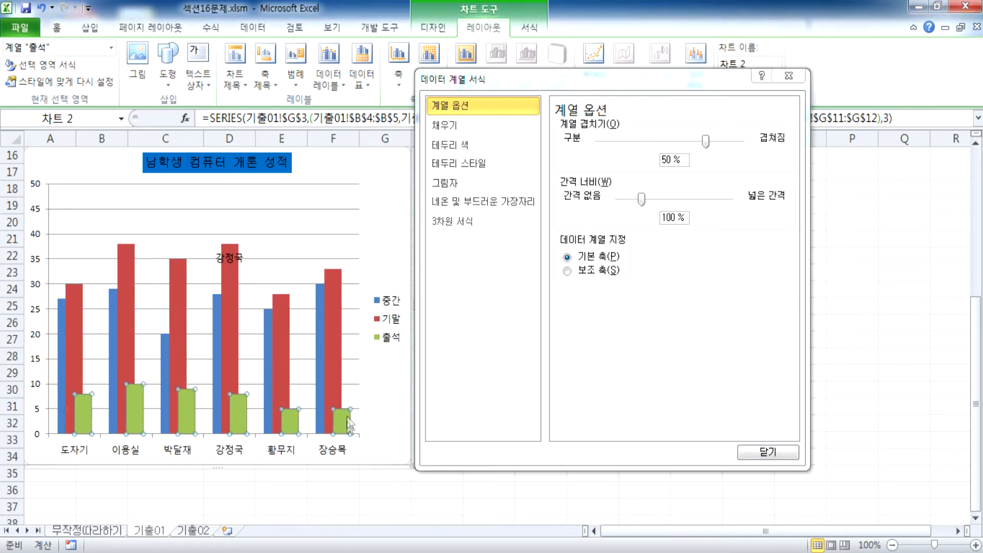
pyautogui.click(338, 381)
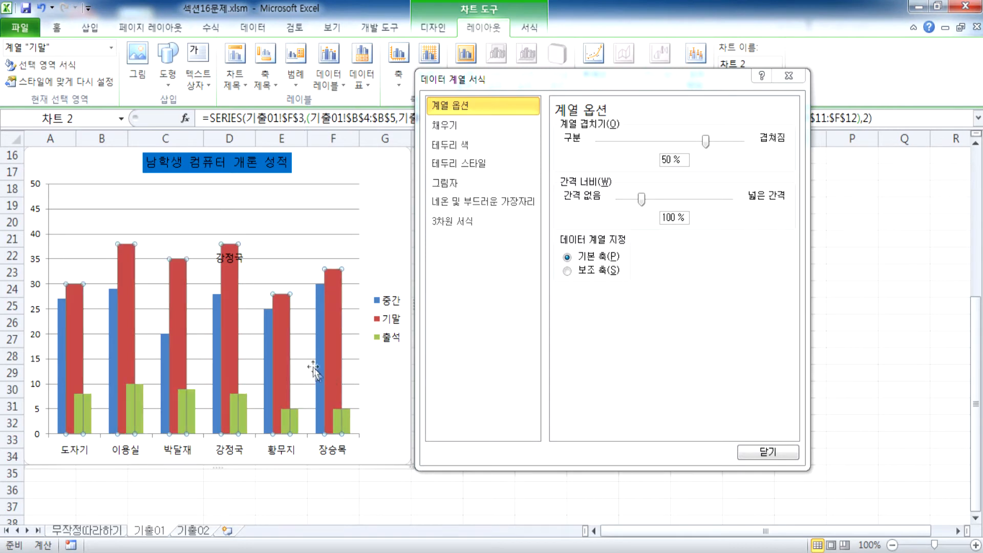
pyautogui.click(336, 340)
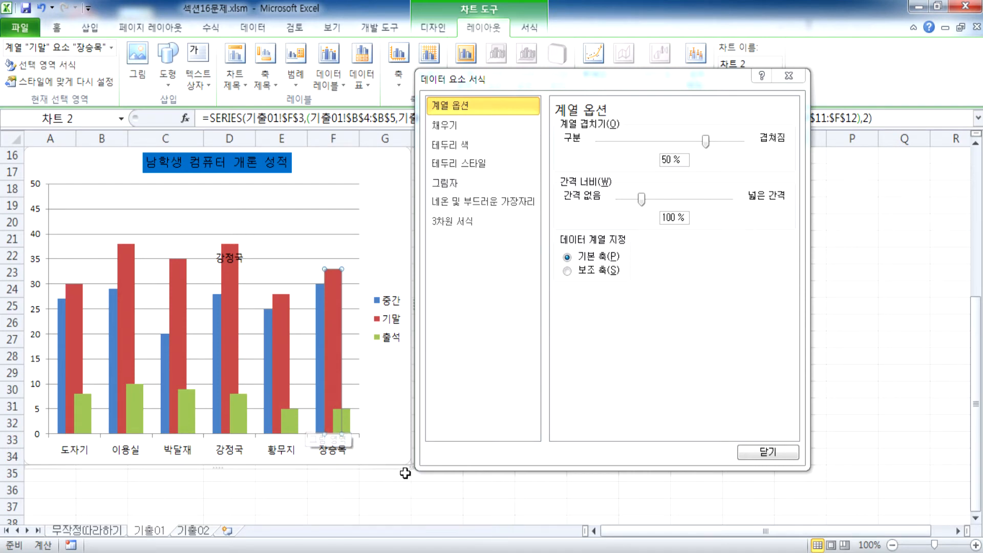
pyautogui.click(678, 160)
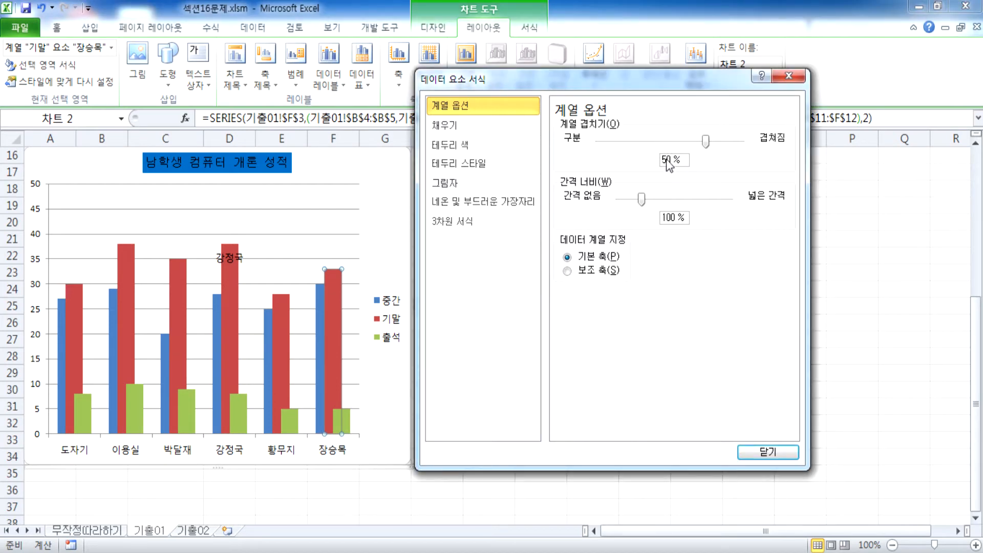
pyautogui.press('Delete')
pyautogui.press('Tab')
pyautogui.doubleClick(676, 215)
pyautogui.write('150')
pyautogui.press('Tab')
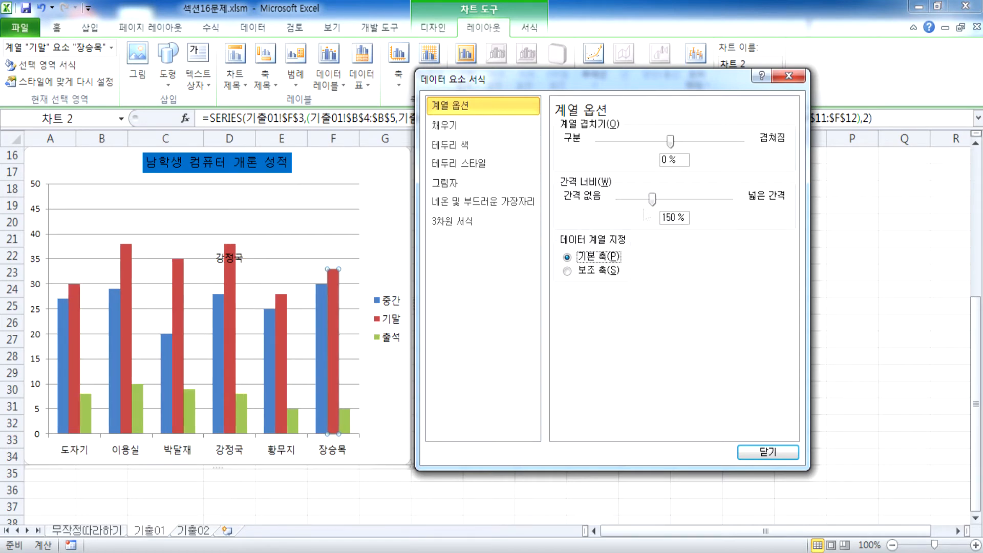
# Switch to Paint, paste the captured screenshot of the chart, and enlarge its columns to 200%.
pyautogui.click(390, 414)
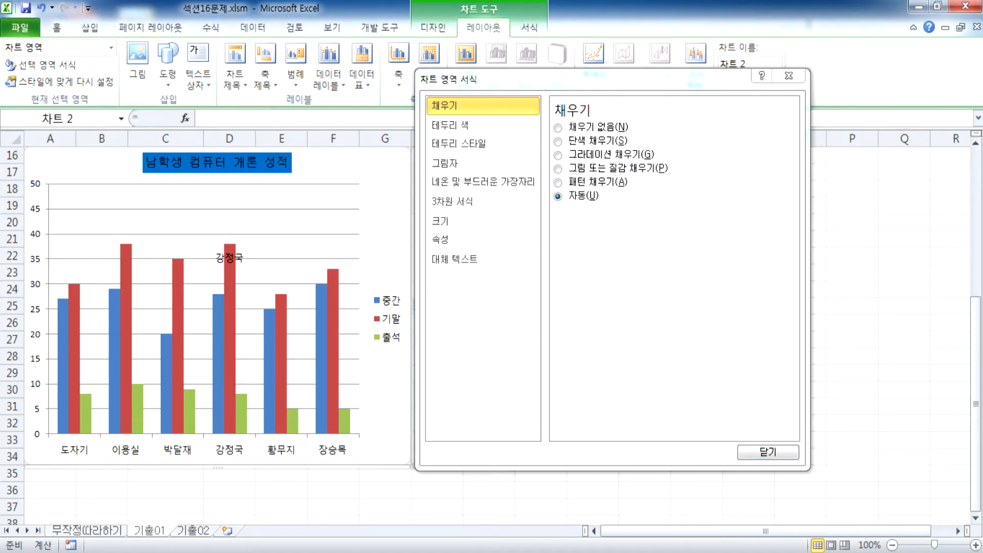
pyautogui.press('super')
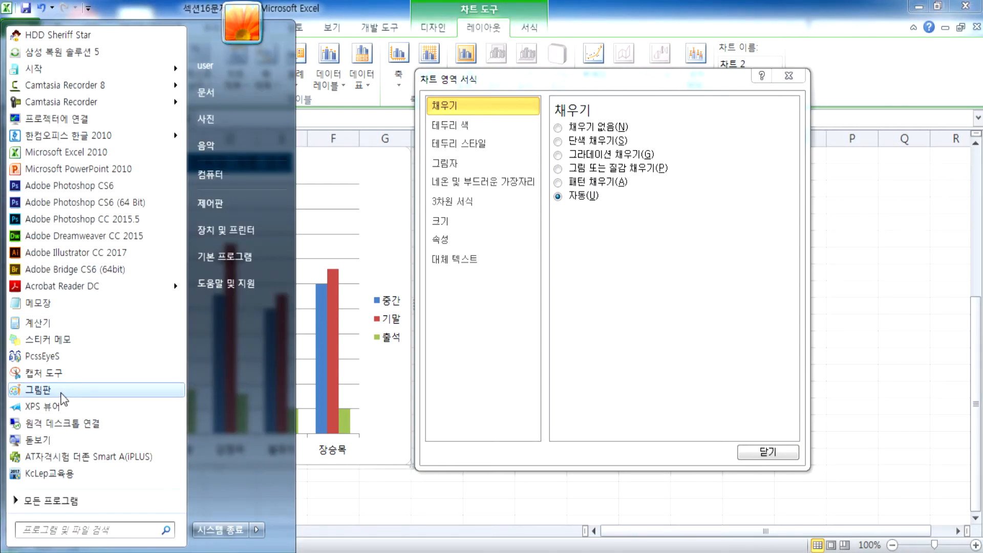
pyautogui.click(67, 390)
pyautogui.hotkey('ctrl', 'v')
pyautogui.moveTo(414, 72); pyautogui.dragTo(393, 0)
pyautogui.scroll(-5, 421, 274)
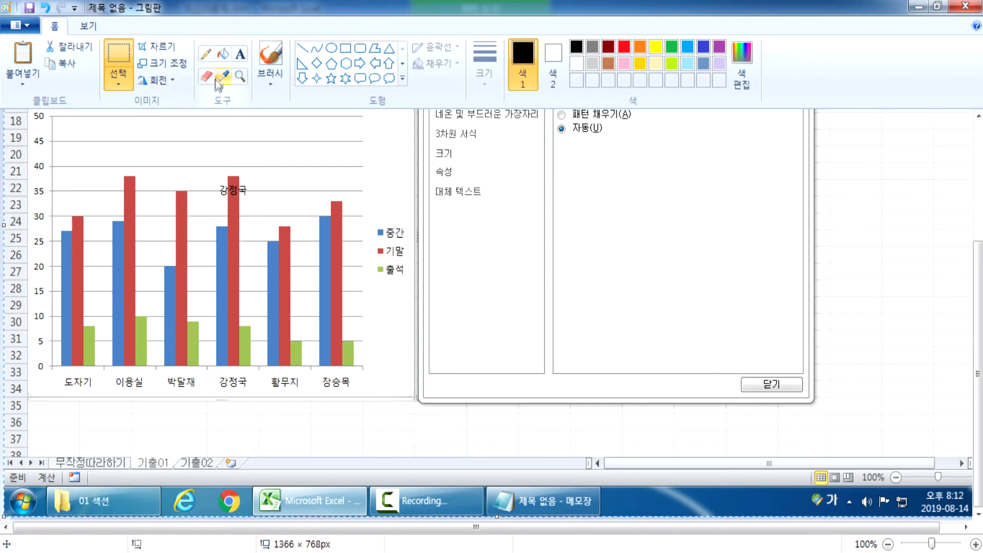
pyautogui.click(239, 75)
pyautogui.click(271, 283)
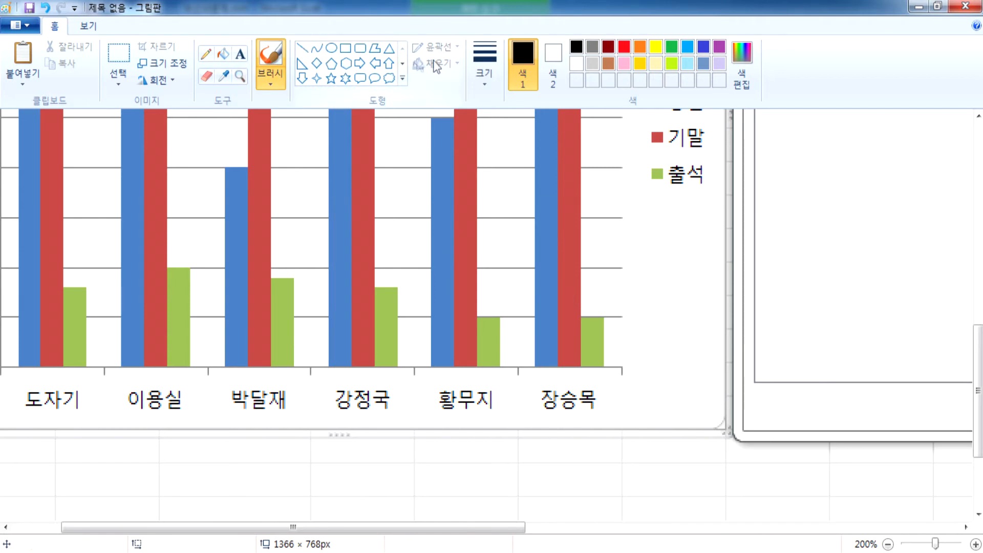
# Mark the column widths and the gap between the last two students' columns with a red pencil.
pyautogui.click(629, 50)
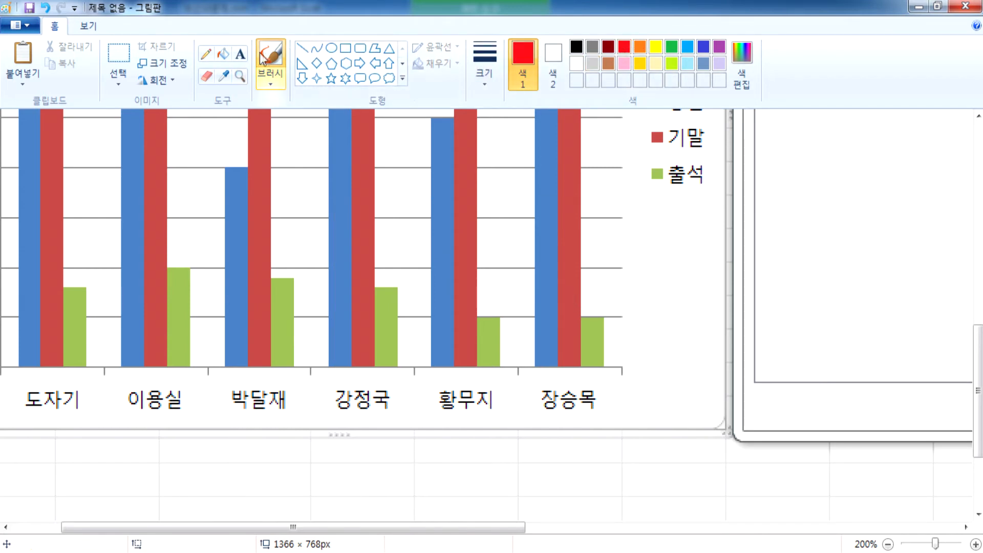
pyautogui.click(209, 54)
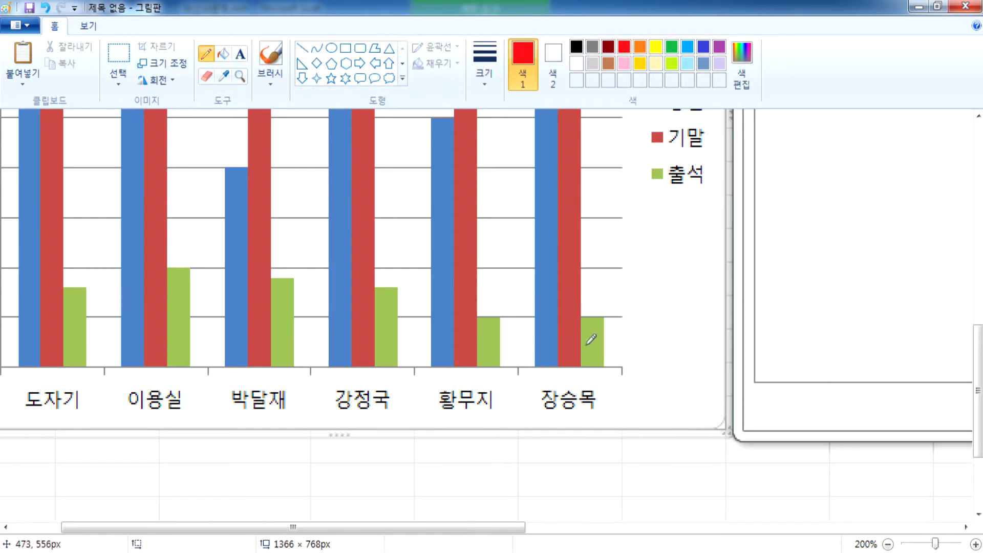
pyautogui.moveTo(599, 351)
pyautogui.mouseDown()
pyautogui.moveTo(580, 349)
pyautogui.moveTo(608, 350)
pyautogui.mouseUp()
pyautogui.moveTo(459, 247); pyautogui.dragTo(478, 247)
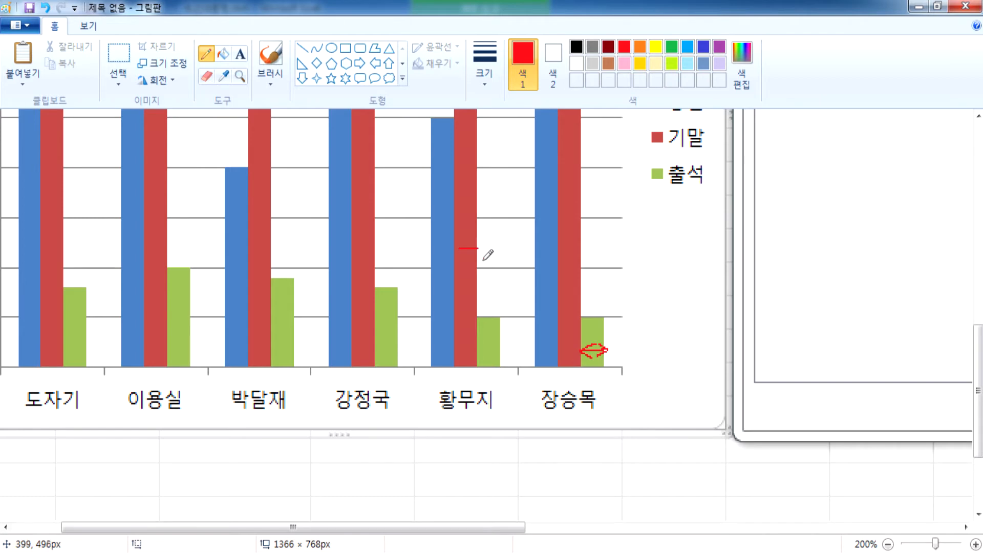
pyautogui.moveTo(501, 318)
pyautogui.mouseDown()
pyautogui.moveTo(502, 306)
pyautogui.moveTo(531, 300)
pyautogui.moveTo(537, 318)
pyautogui.moveTo(508, 302)
pyautogui.moveTo(535, 307)
pyautogui.moveTo(515, 293)
pyautogui.moveTo(503, 309)
pyautogui.moveTo(516, 297)
pyautogui.moveTo(537, 312)
pyautogui.mouseUp()
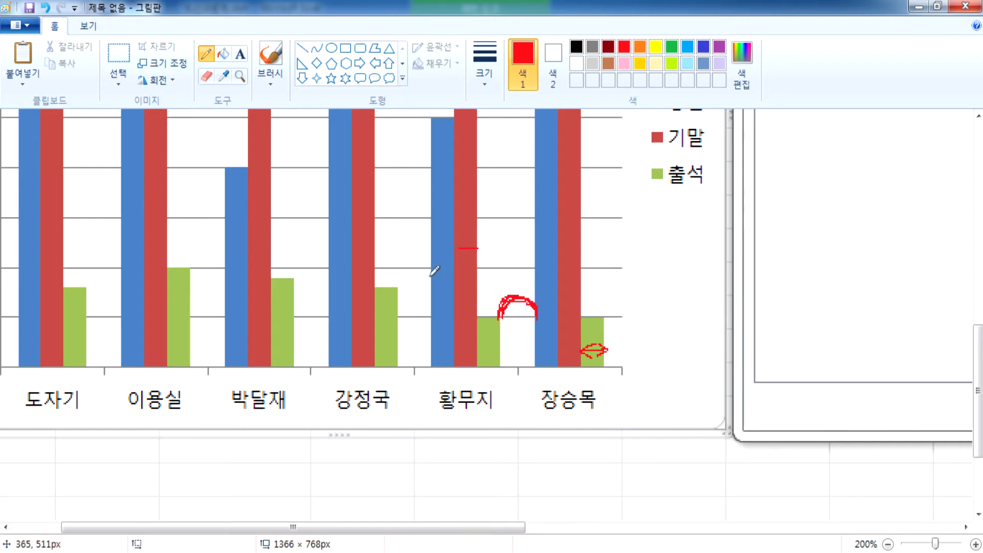
pyautogui.moveTo(433, 276); pyautogui.dragTo(453, 271)
# Return to Excel and set the 기말 series' overlap (계열 겹치기) to 50% and gap width (간격 너비) to 100%.
pyautogui.hotkey('alt', 'Tab')
pyautogui.click(335, 355)
pyautogui.moveTo(685, 161); pyautogui.dragTo(624, 163)
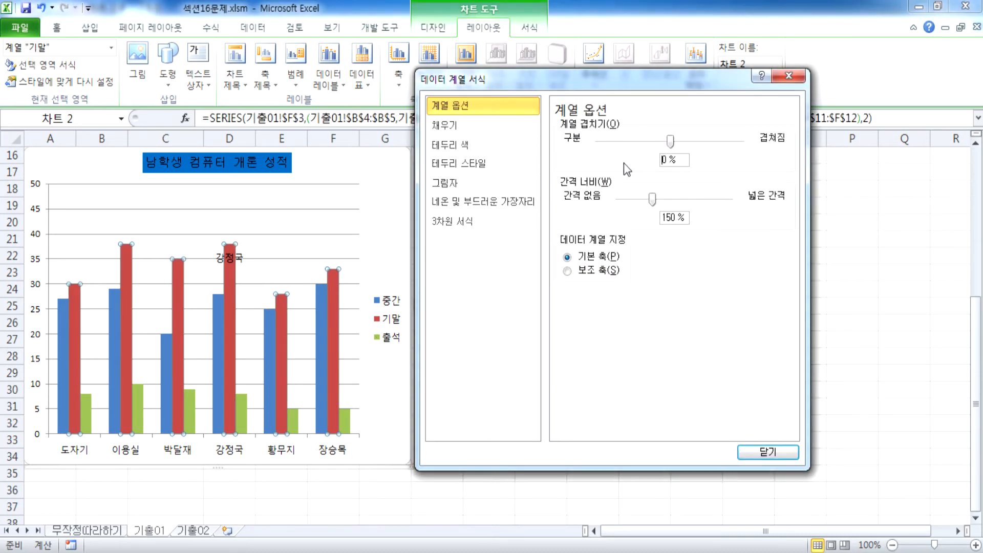
pyautogui.write('8')
pyautogui.press('BackSpace')
pyautogui.write('1')
pyautogui.press('BackSpace')
pyautogui.press('Tab')
pyautogui.press('Tab')
pyautogui.write('10')
pyautogui.press('Return')
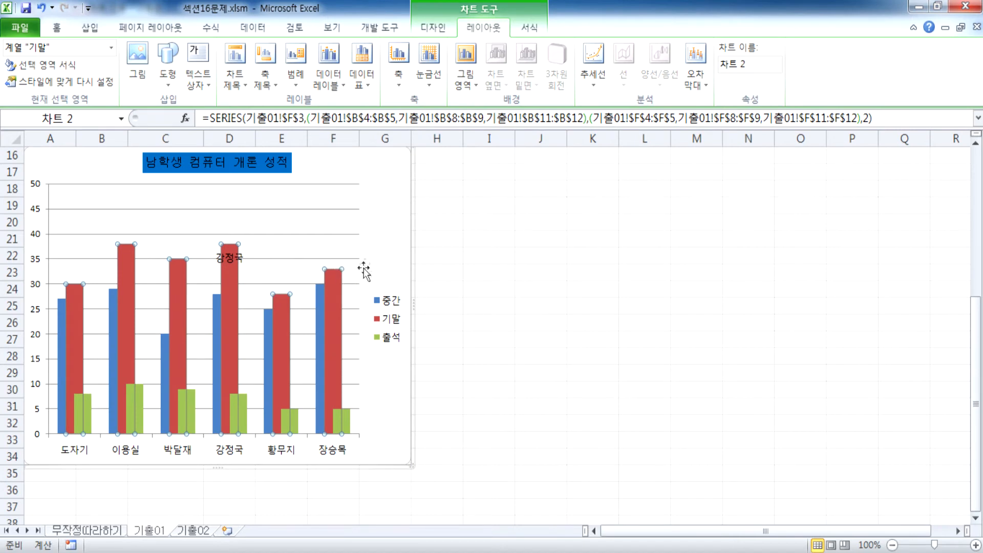
# Open the 기말 series' format settings, switch to Paint, and paste and position a new screenshot of the chart.
pyautogui.click(333, 286)
pyautogui.click(402, 238)
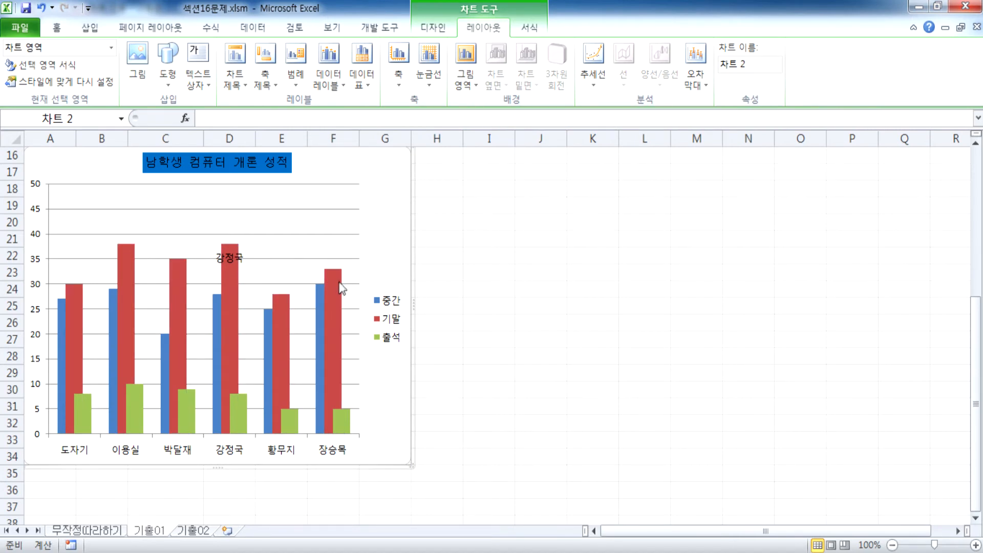
pyautogui.doubleClick(338, 285)
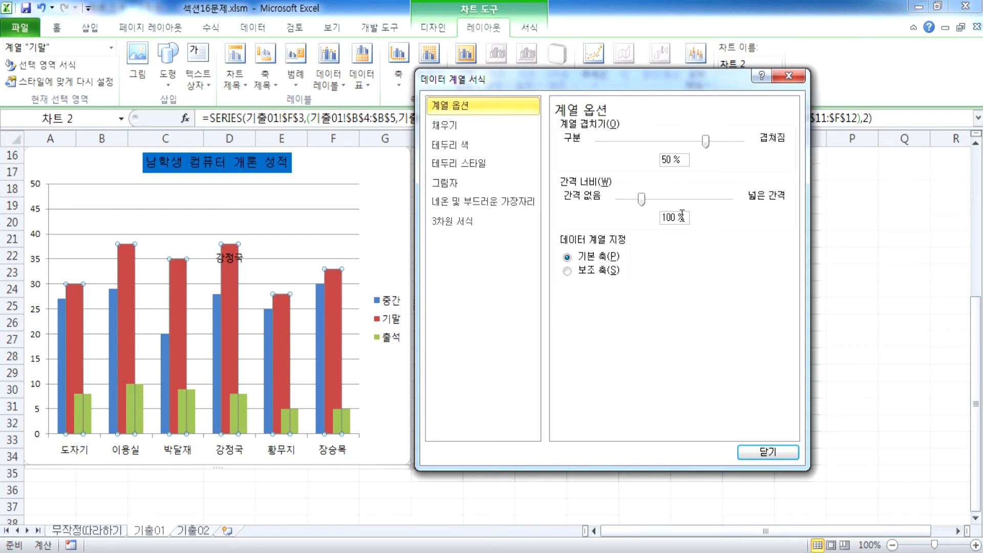
pyautogui.hotkey('alt', 'Tab')
pyautogui.hotkey('ctrl', 'v')
pyautogui.moveTo(409, 392); pyautogui.dragTo(373, 118)
pyautogui.moveTo(437, 378); pyautogui.dragTo(404, 156)
pyautogui.moveTo(494, 354); pyautogui.dragTo(425, 196)
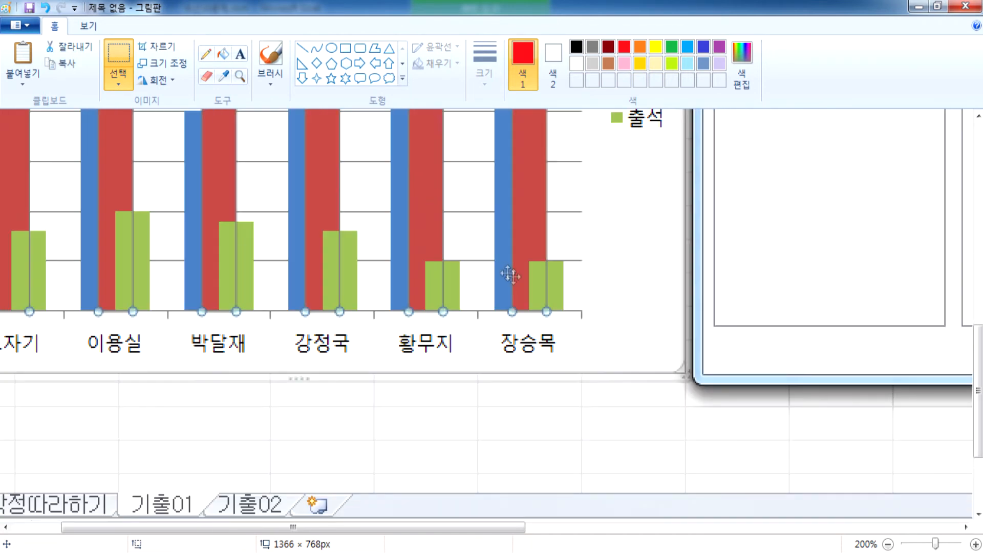
# Mark the gap between students' column groups and the overlapping column parts in red, and reposition a newly pasted screenshot.
pyautogui.click(302, 48)
pyautogui.click(205, 54)
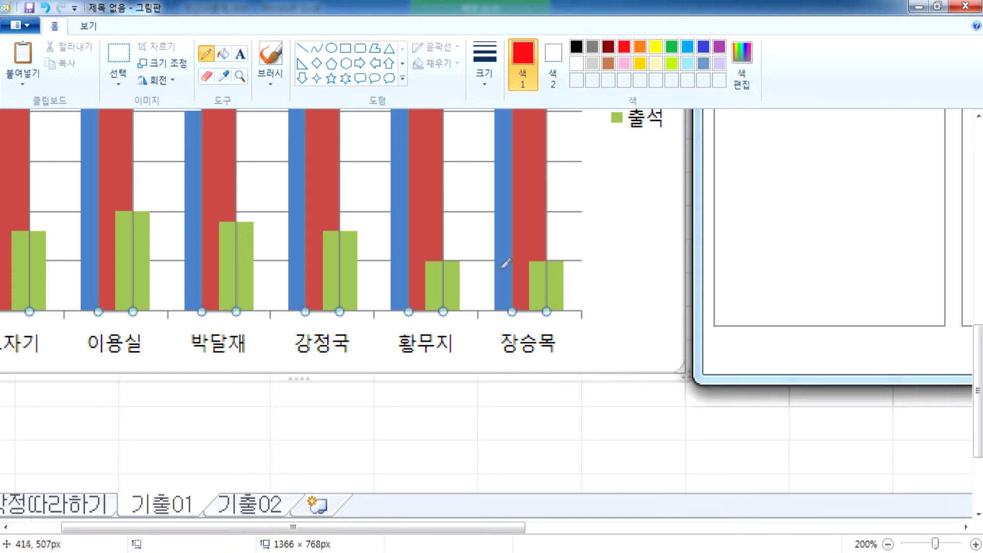
pyautogui.moveTo(499, 267)
pyautogui.mouseDown()
pyautogui.moveTo(517, 265)
pyautogui.moveTo(509, 280)
pyautogui.moveTo(458, 281)
pyautogui.moveTo(497, 304)
pyautogui.moveTo(480, 260)
pyautogui.mouseUp()
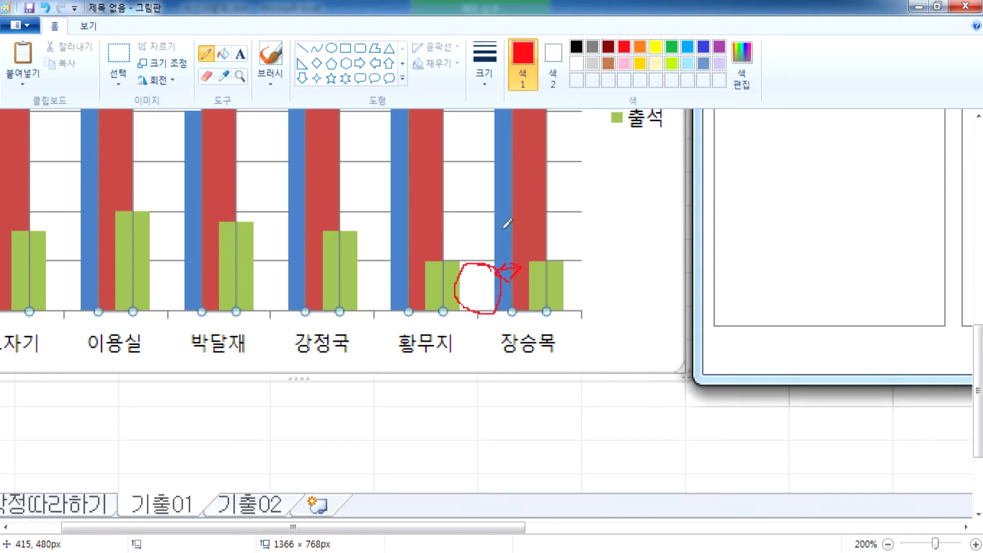
pyautogui.moveTo(532, 238)
pyautogui.mouseDown()
pyautogui.moveTo(532, 283)
pyautogui.moveTo(565, 262)
pyautogui.mouseUp()
pyautogui.moveTo(328, 228)
pyautogui.mouseDown()
pyautogui.moveTo(359, 222)
pyautogui.moveTo(357, 236)
pyautogui.moveTo(325, 232)
pyautogui.moveTo(361, 229)
pyautogui.moveTo(350, 244)
pyautogui.mouseUp()
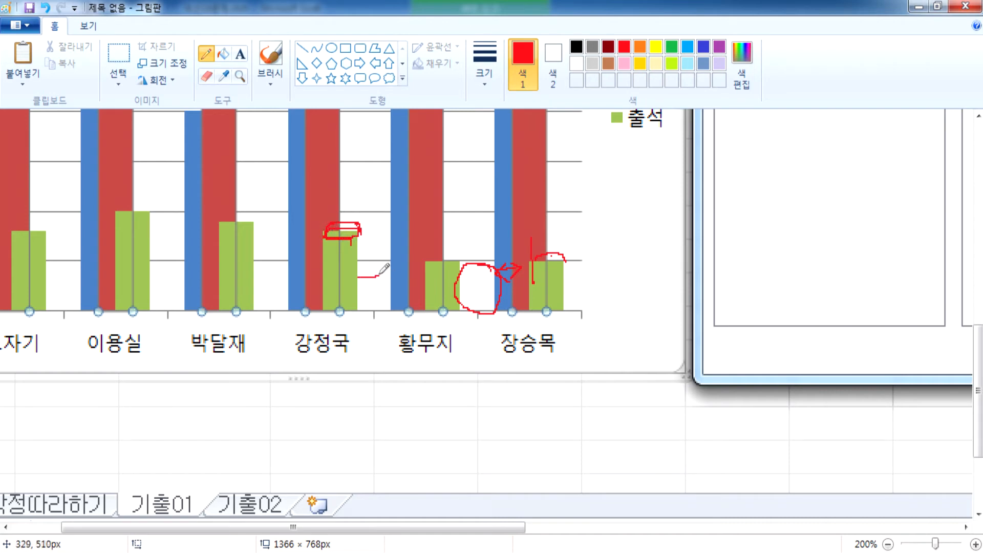
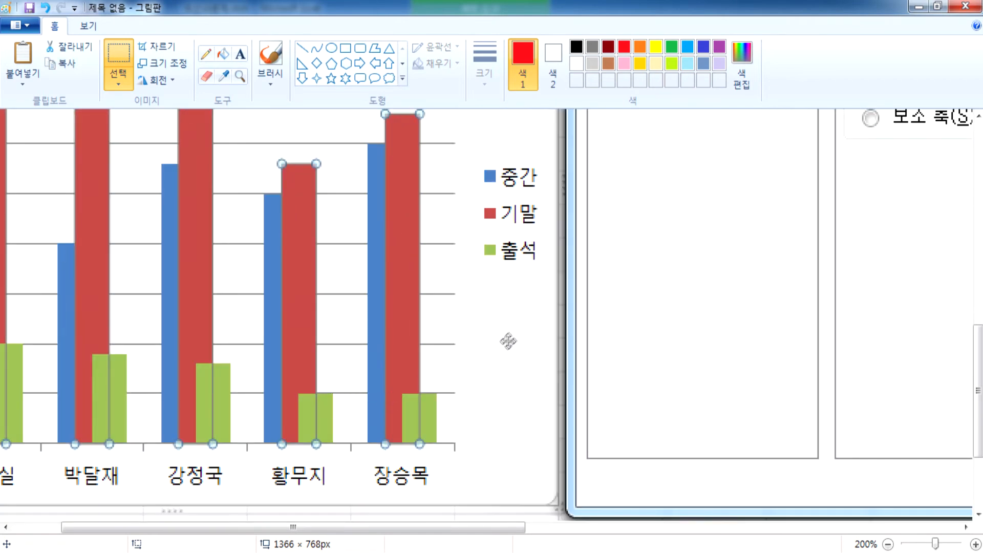
pyautogui.moveTo(506, 342); pyautogui.dragTo(227, 404)
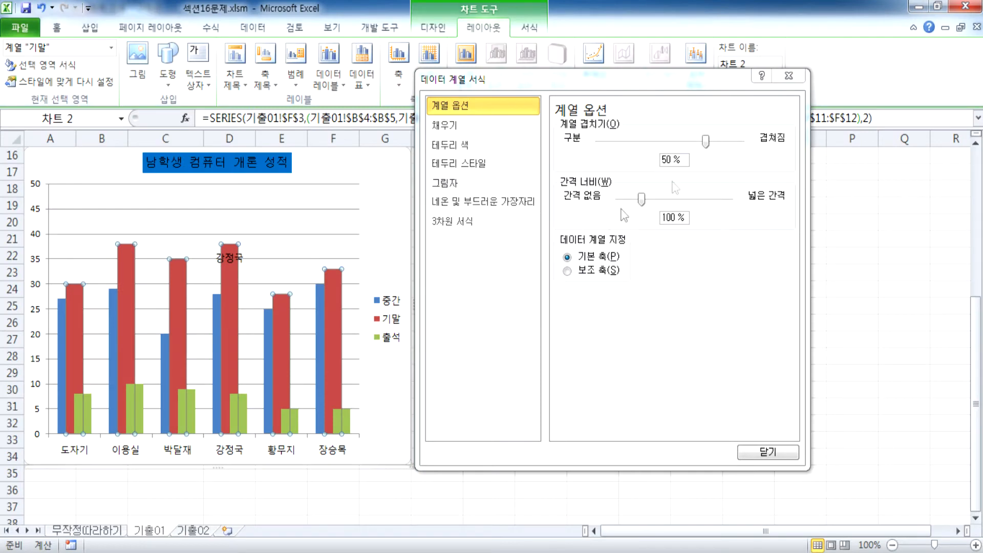
# In Excel, try gap widths (간격 너비) of 230% and 378% for the 기말 series and return it to 100%.
pyautogui.moveTo(642, 204); pyautogui.dragTo(670, 203)
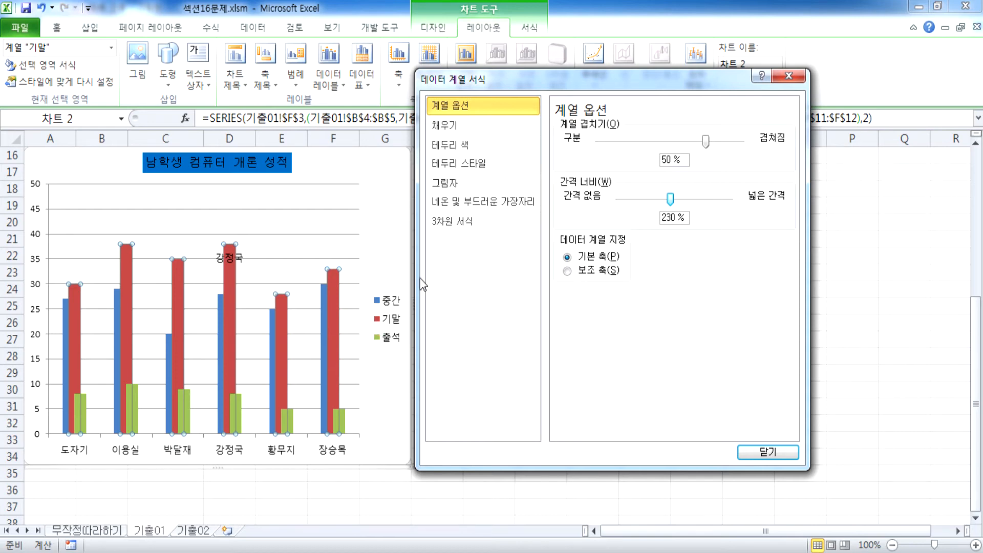
pyautogui.moveTo(669, 199); pyautogui.dragTo(629, 200)
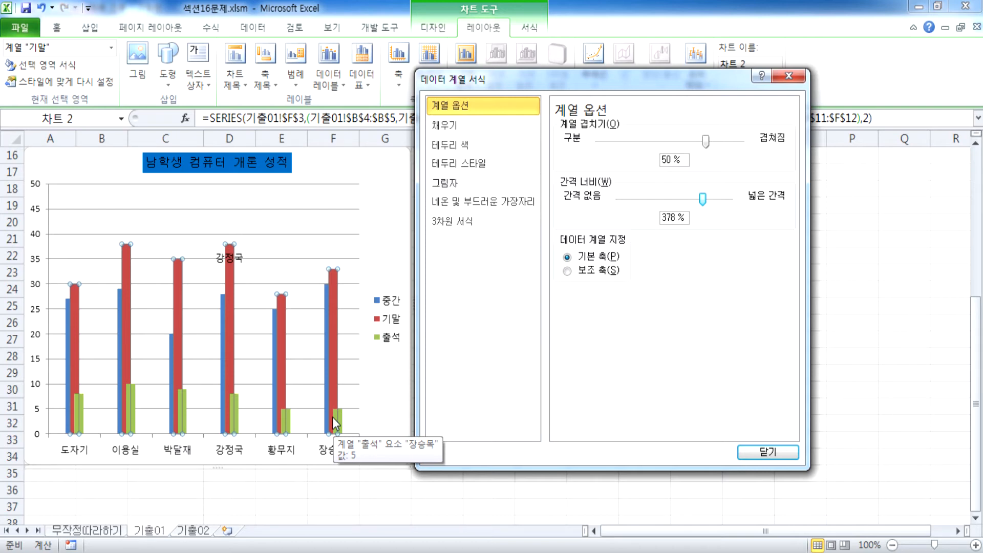
pyautogui.moveTo(685, 218); pyautogui.dragTo(660, 218)
pyautogui.write('100')
pyautogui.press('Return')
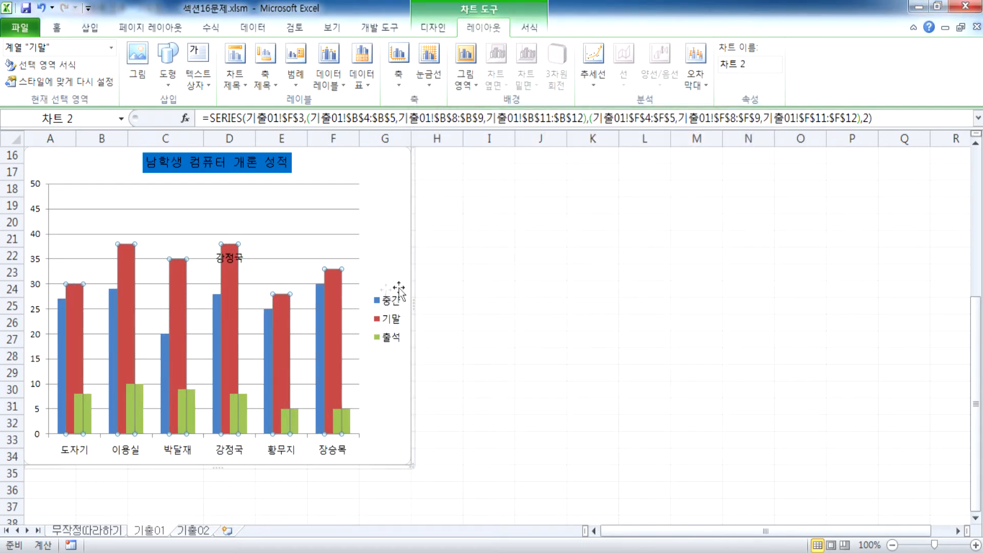
# Add a data table without legend keys (데이터 표 표시) below the chart.
pyautogui.click(353, 271)
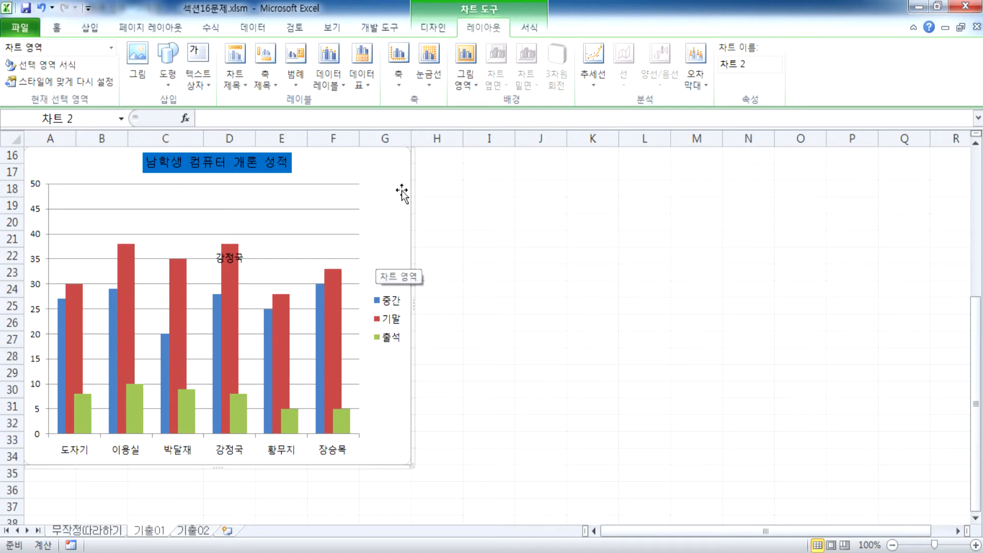
pyautogui.click(362, 78)
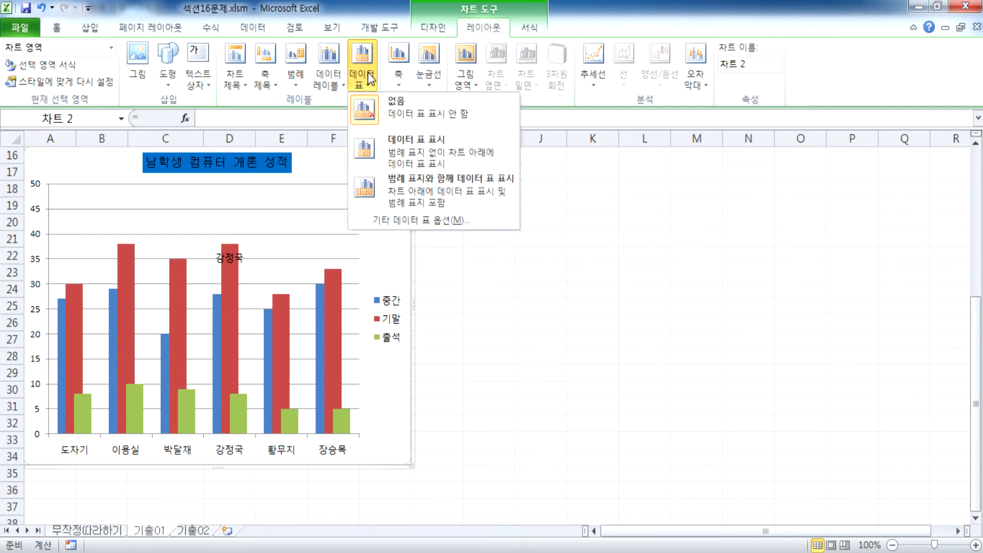
pyautogui.click(392, 149)
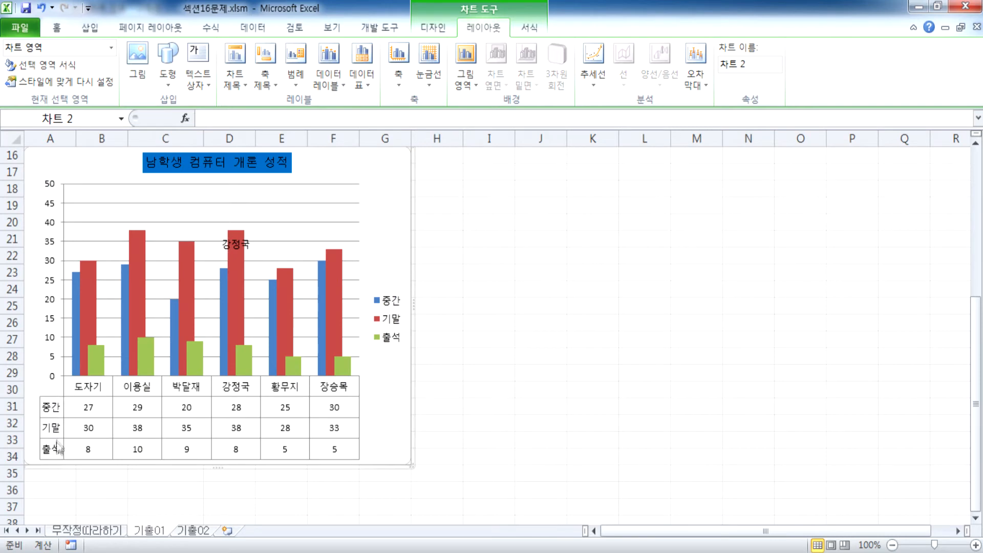
# Switch the chart's data table to the version with legend keys (범례 표지와 함께 데이터 표 표시).
pyautogui.click(362, 76)
pyautogui.click(394, 192)
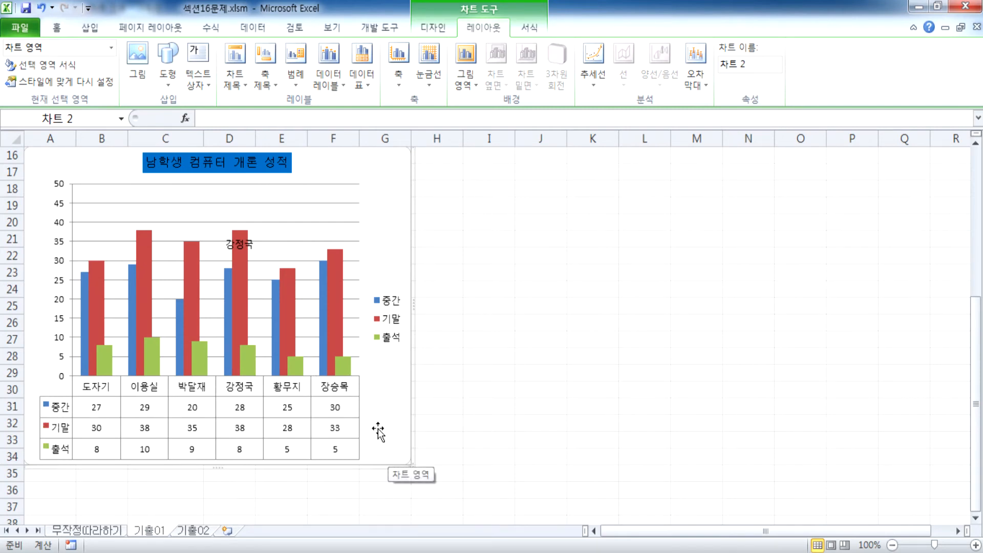
pyautogui.scroll(-1, 378, 433)
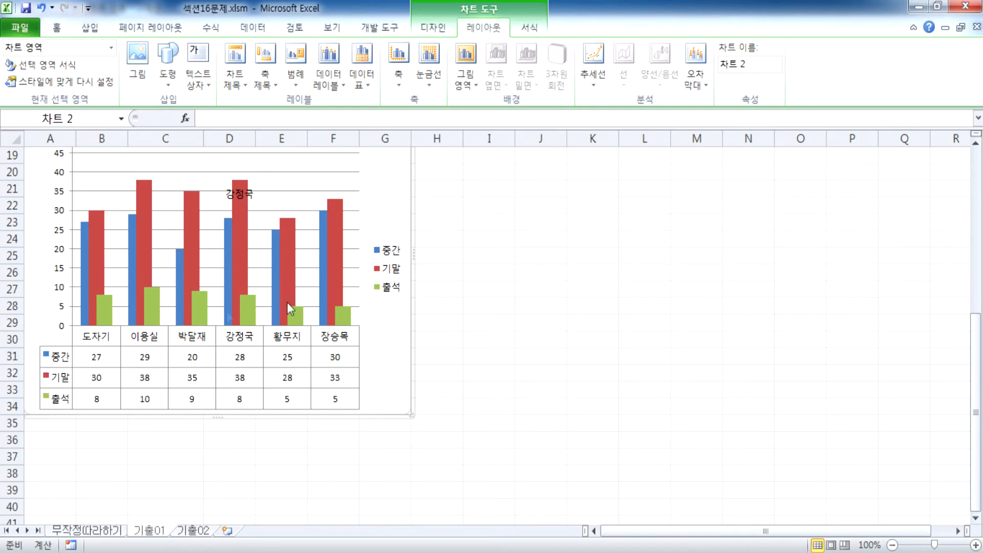
# Delete the chart's legend and add it back with the right-aligned option (오른쪽에 범례 표시).
pyautogui.click(389, 271)
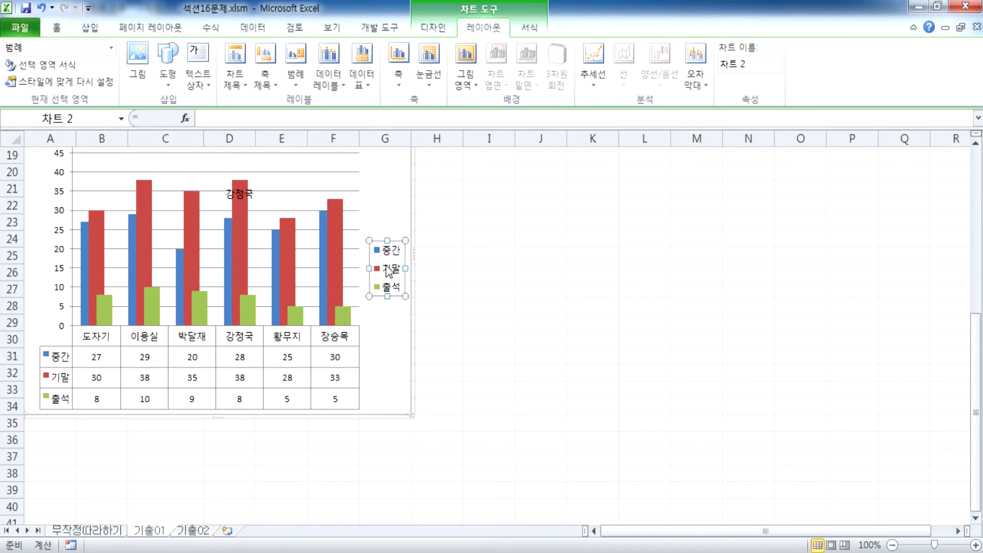
pyautogui.click(389, 340)
pyautogui.click(52, 362)
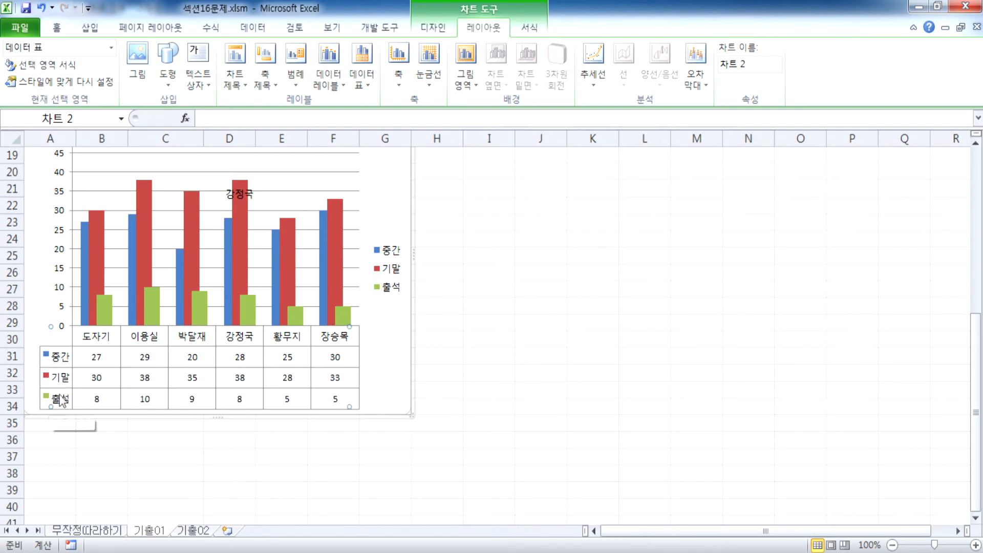
pyautogui.click(388, 288)
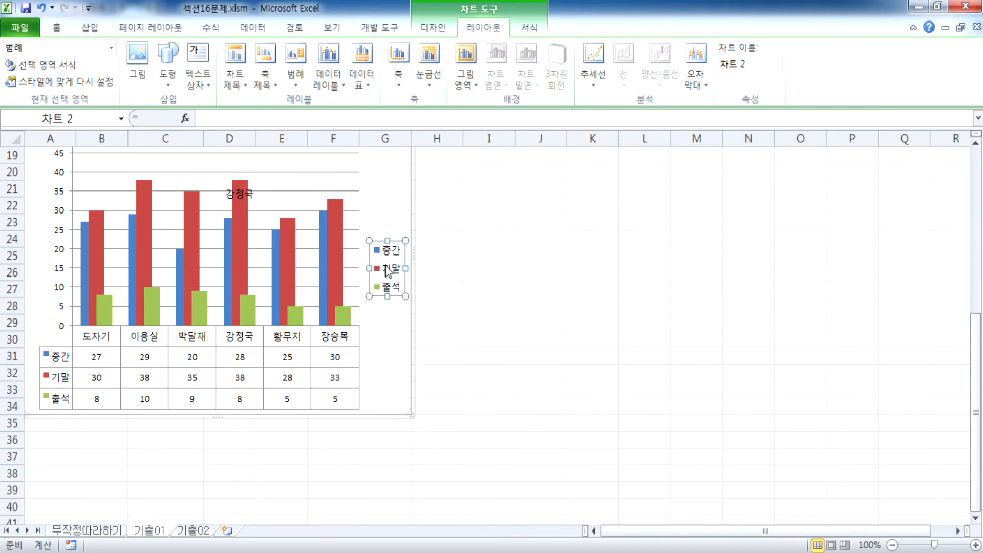
pyautogui.press('Delete')
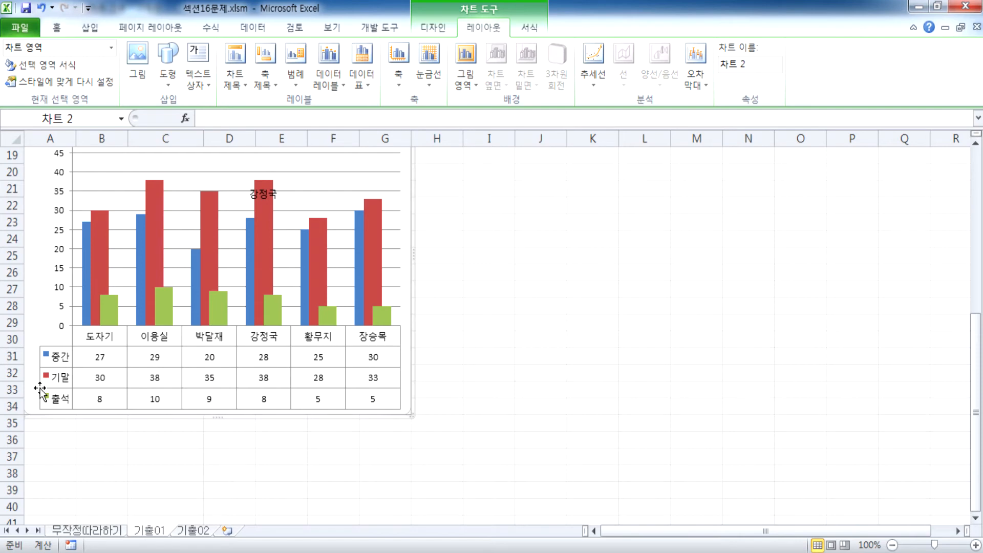
pyautogui.click(297, 78)
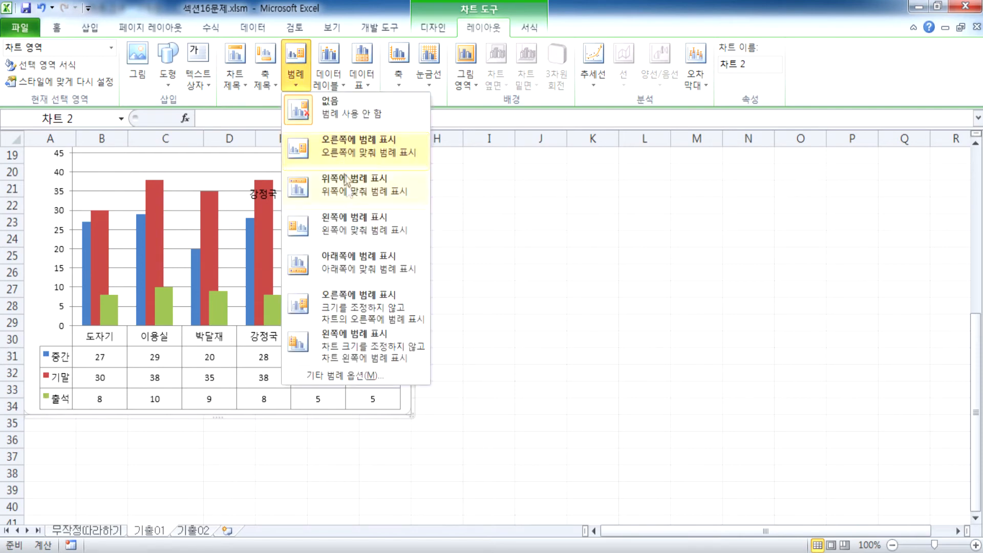
pyautogui.click(352, 153)
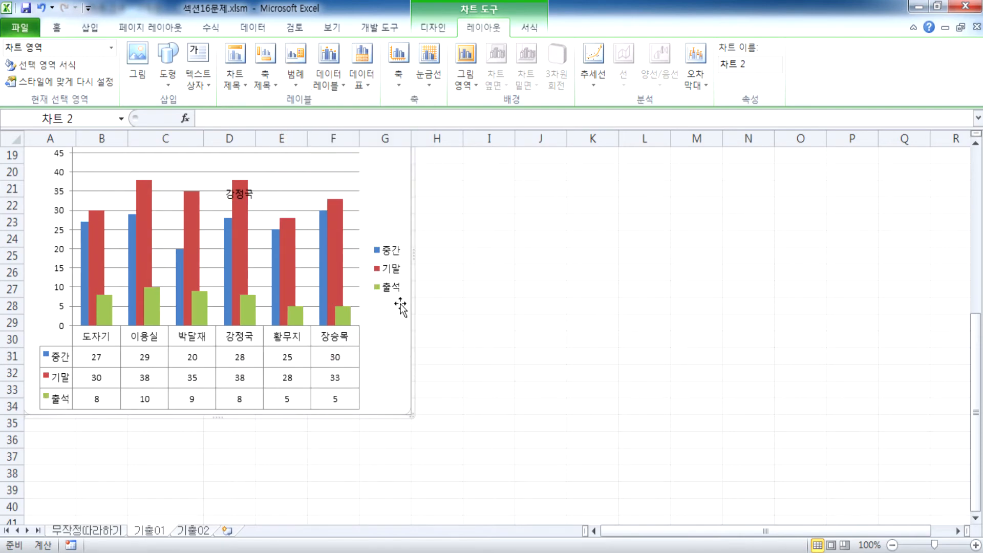
# Set the data table to show without legend keys (데이터 표 표시) and select the scores in E4:I12 of the grade table.
pyautogui.click(361, 80)
pyautogui.click(391, 149)
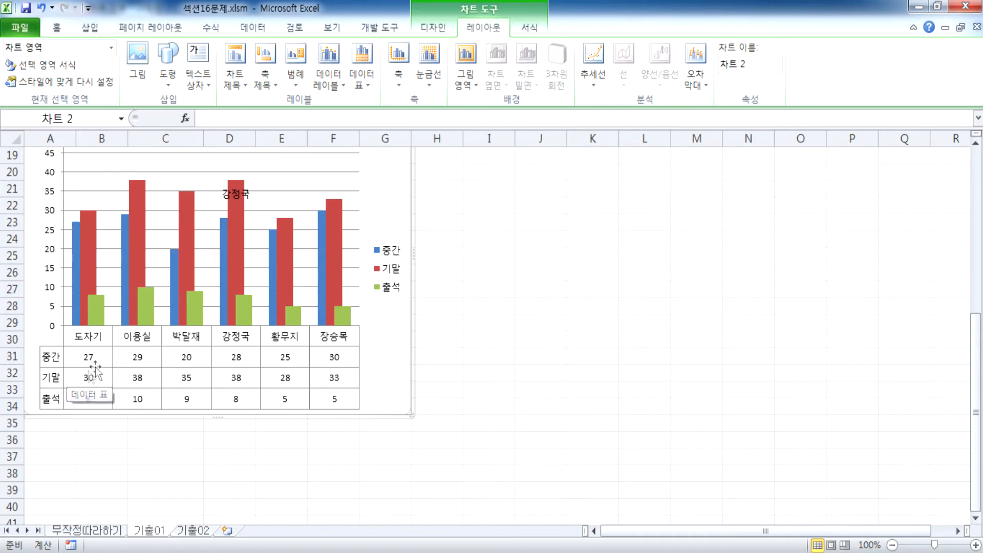
pyautogui.scroll(6, 169, 256)
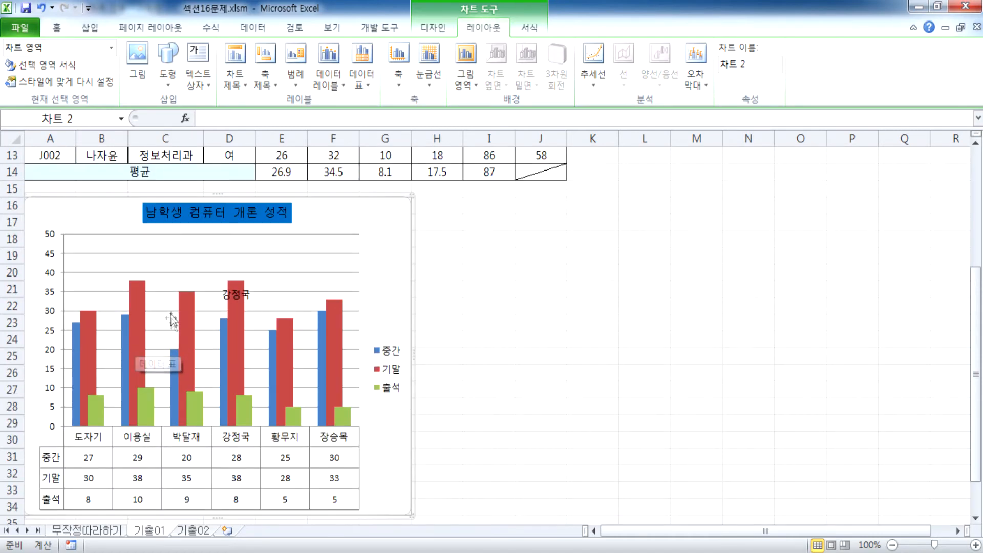
pyautogui.moveTo(282, 209); pyautogui.dragTo(486, 343)
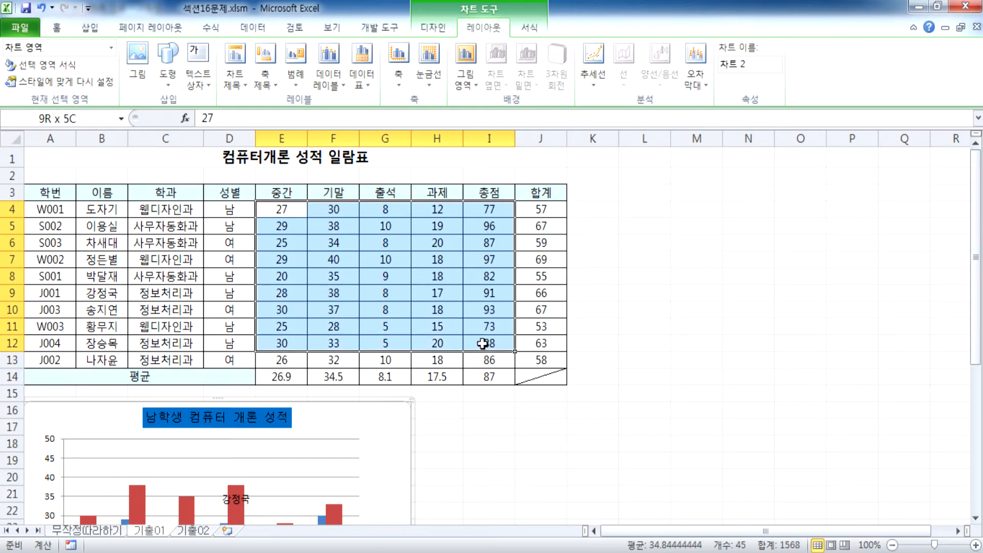
# Bring the whole chart into view and examine its plot area (그림 영역) and the surrounding chart area (차트 영역).
pyautogui.scroll(-8, 282, 328)
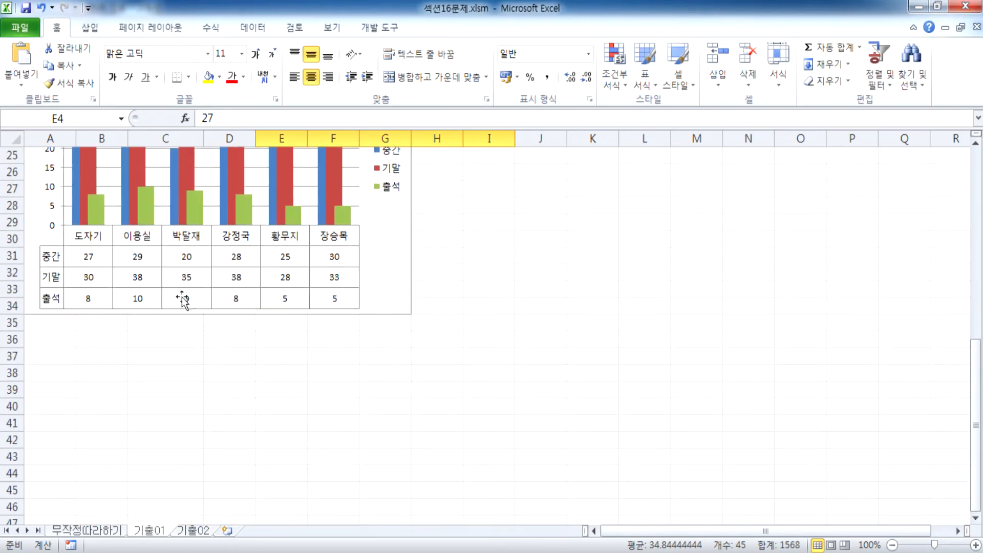
pyautogui.click(397, 302)
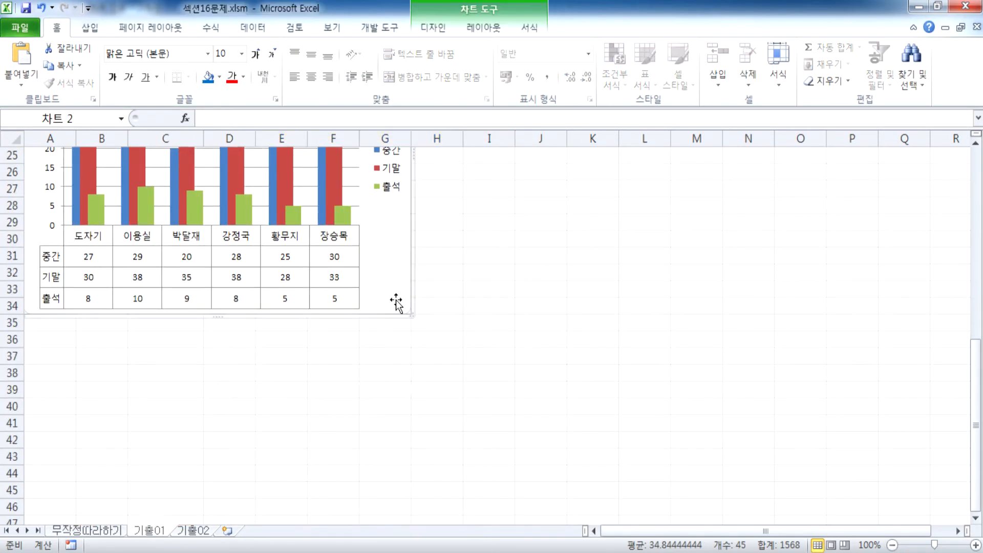
pyautogui.scroll(6, 395, 304)
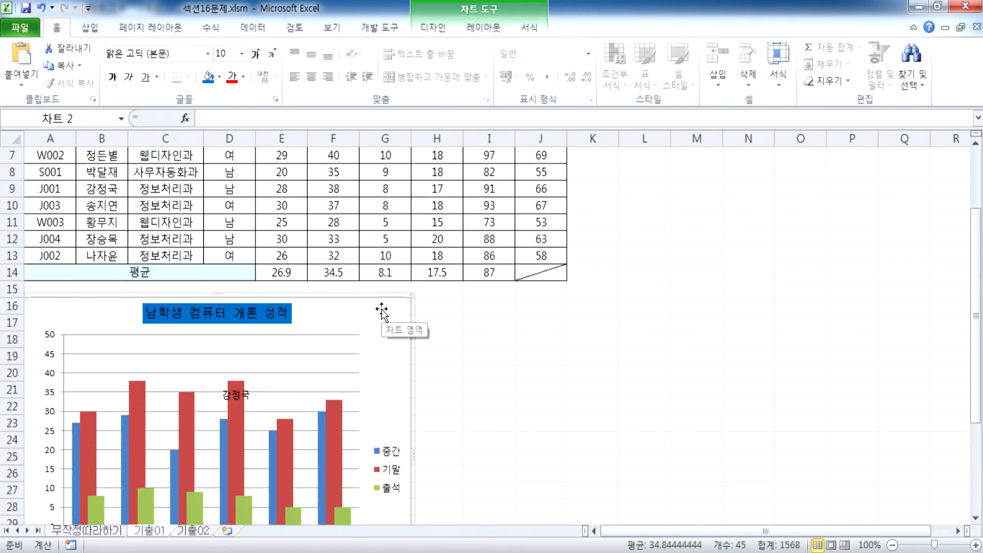
pyautogui.scroll(-4, 381, 310)
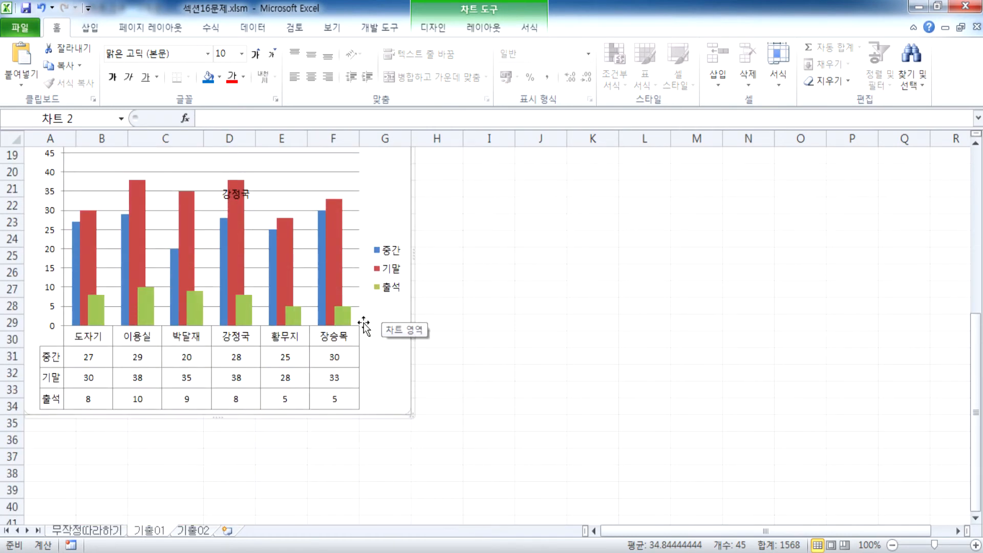
pyautogui.scroll(2, 353, 325)
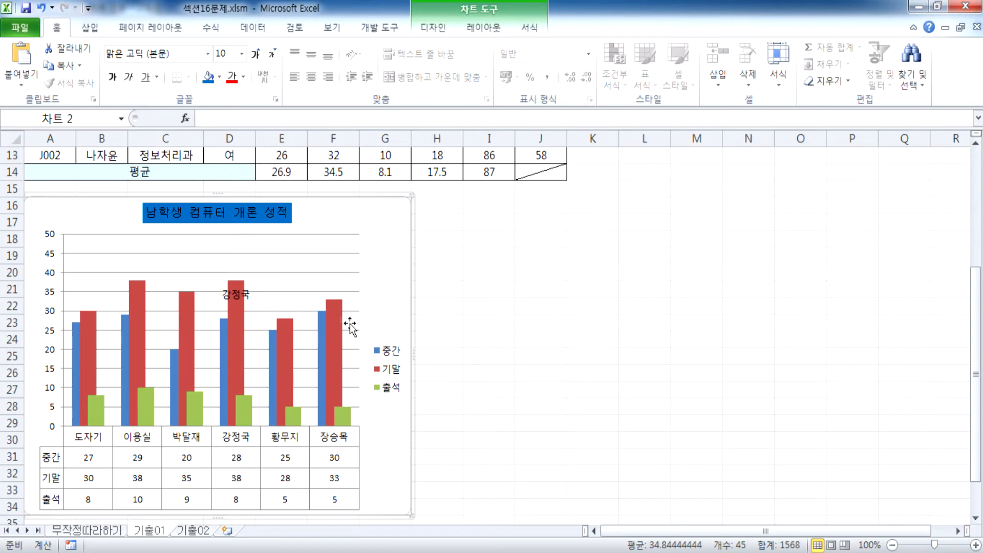
pyautogui.click(233, 247)
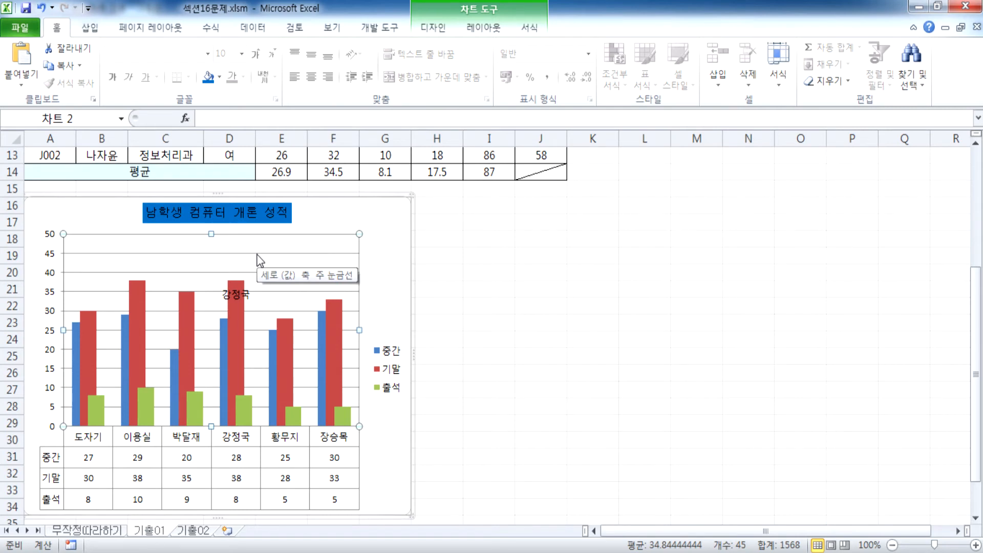
pyautogui.click(391, 218)
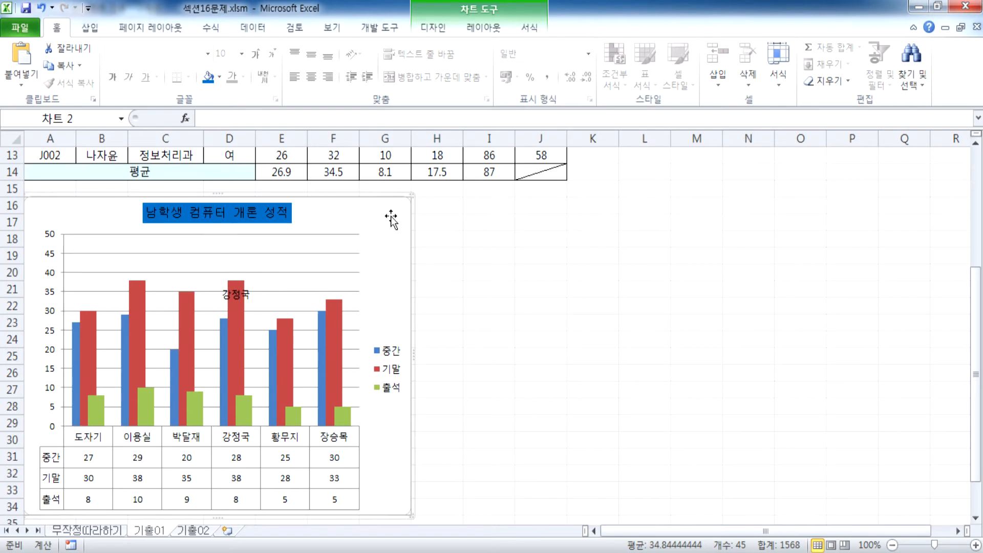
# Fill the chart area (차트 영역) with solid yellow.
pyautogui.click(433, 29)
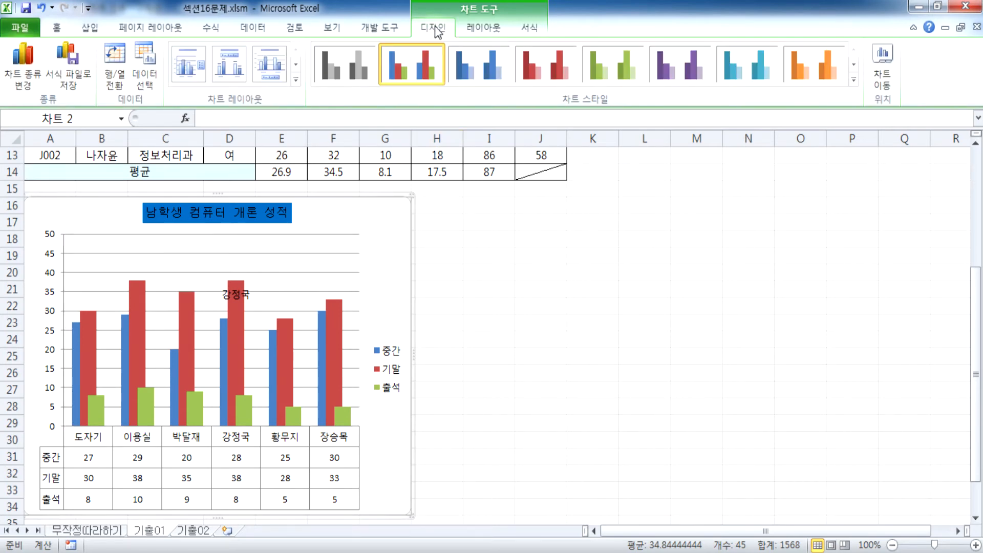
pyautogui.doubleClick(384, 241)
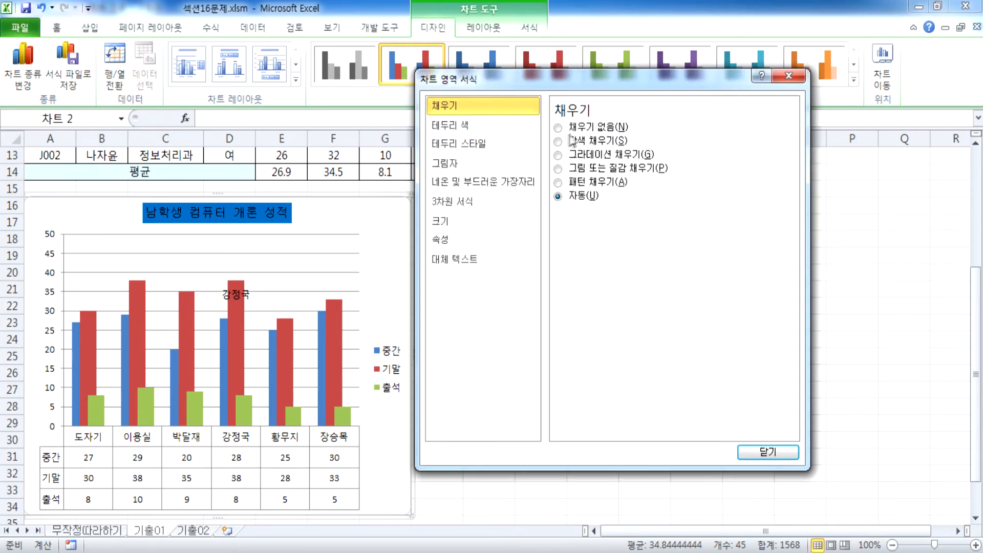
pyautogui.click(573, 147)
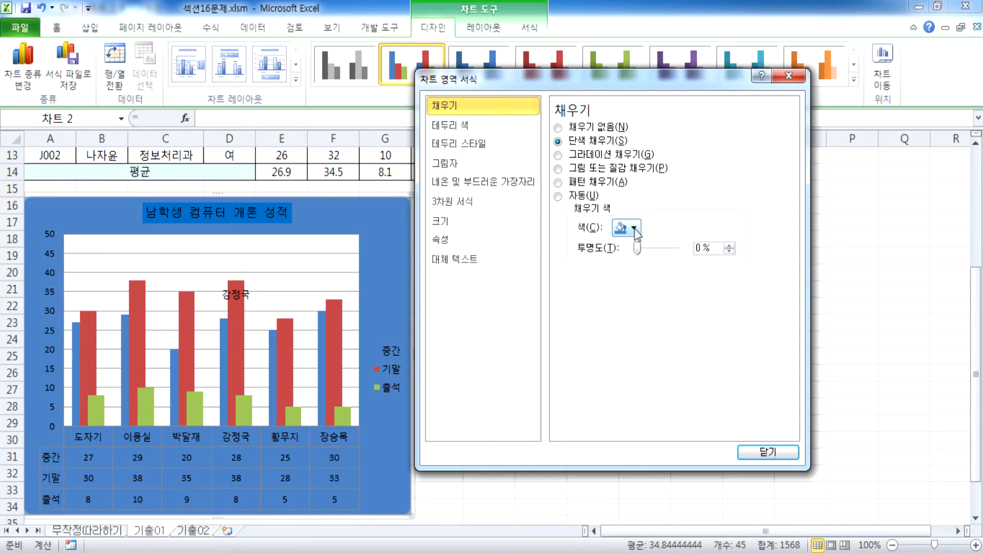
pyautogui.click(626, 227)
pyautogui.click(654, 337)
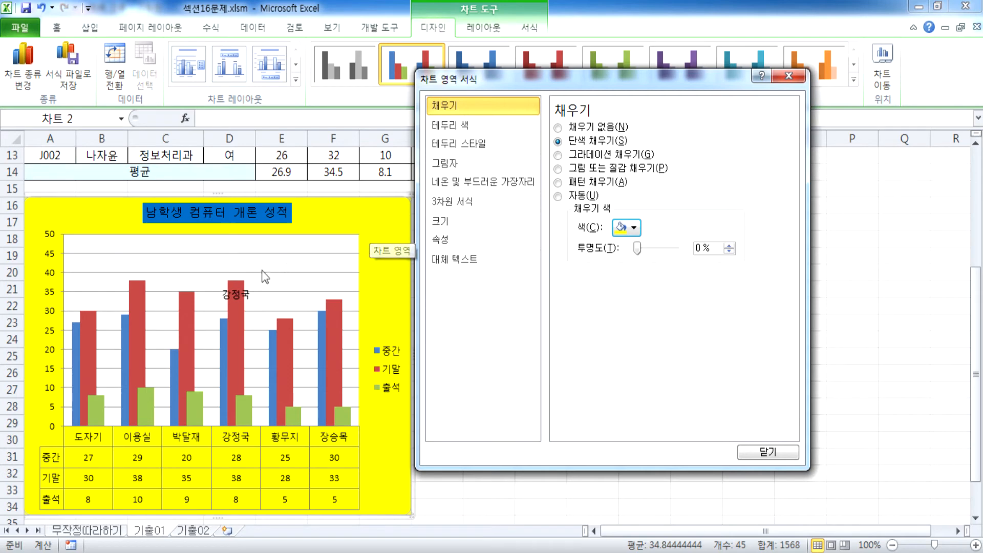
# Switch the plot area (그림 영역) between no fill and a solid white fill, ending on the solid fill (단색 채우기).
pyautogui.click(294, 248)
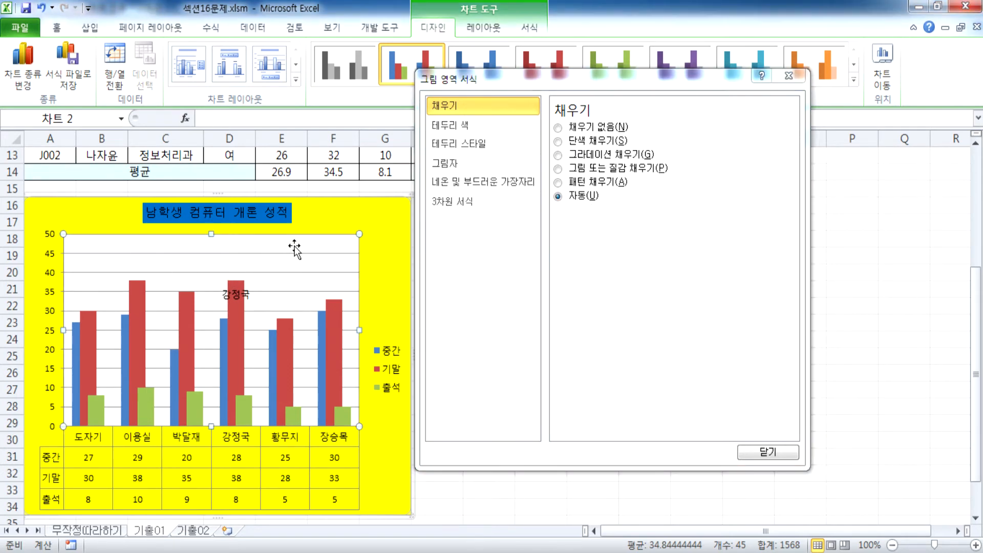
pyautogui.click(561, 141)
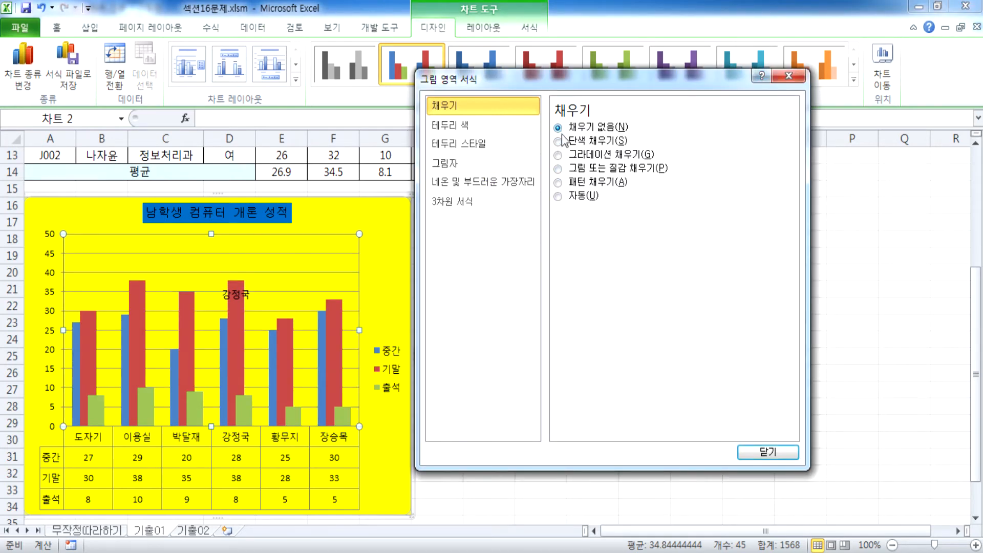
pyautogui.click(618, 258)
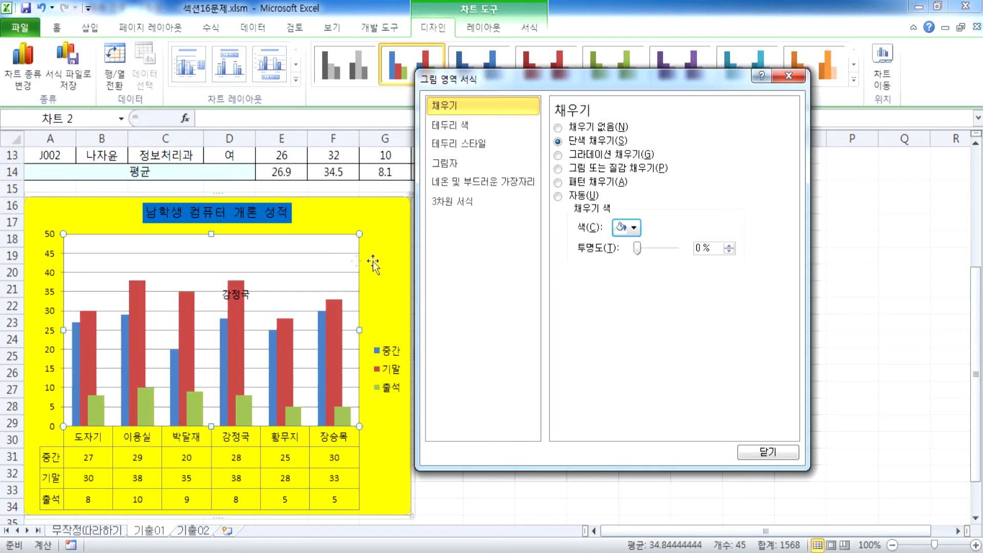
pyautogui.click(578, 128)
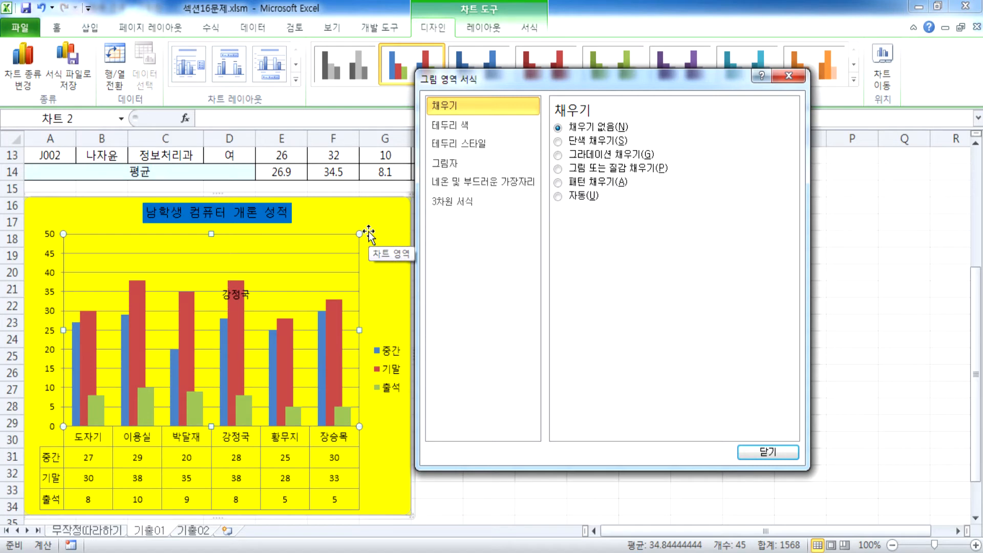
pyautogui.click(581, 141)
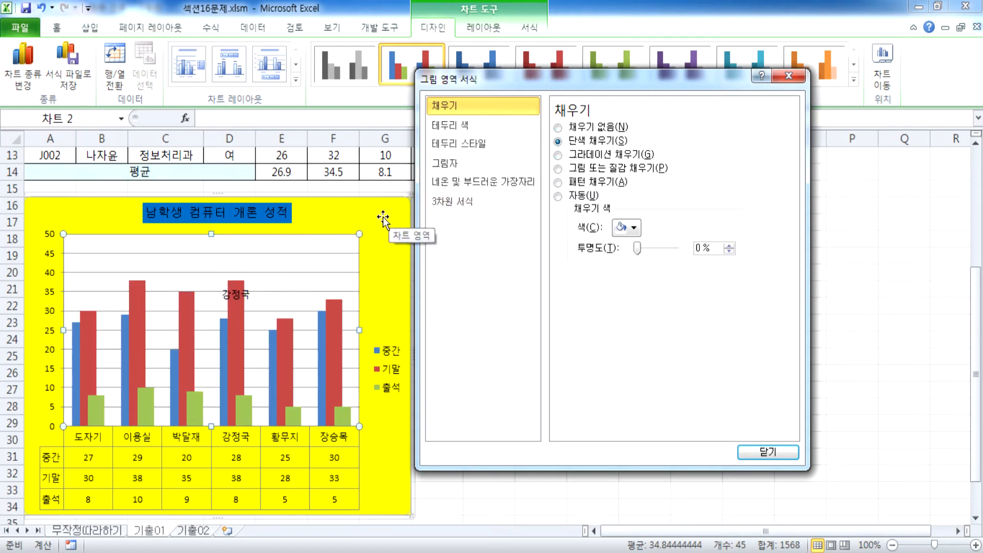
# Set the solid fill colour of the chart area (차트 영역) to white.
pyautogui.click(381, 214)
pyautogui.click(638, 230)
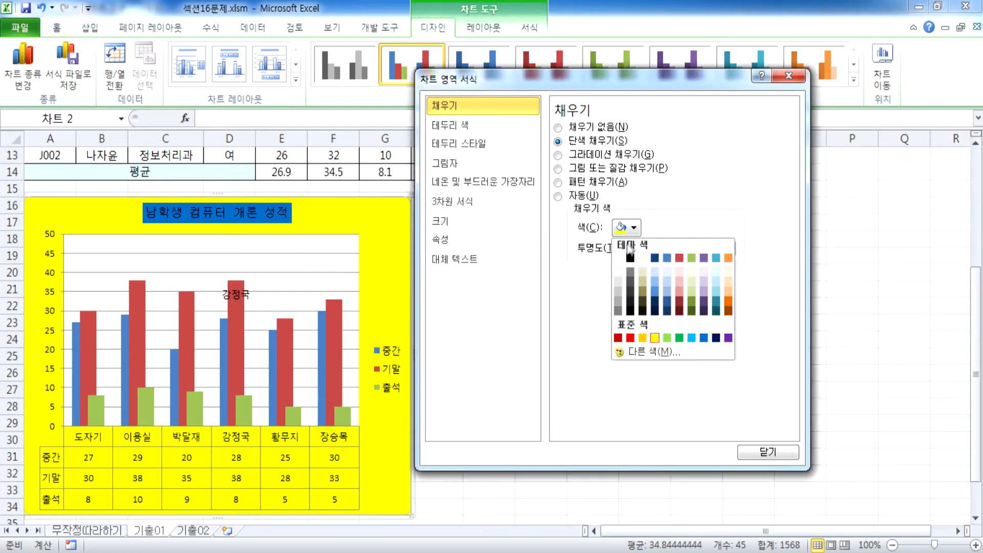
pyautogui.click(627, 257)
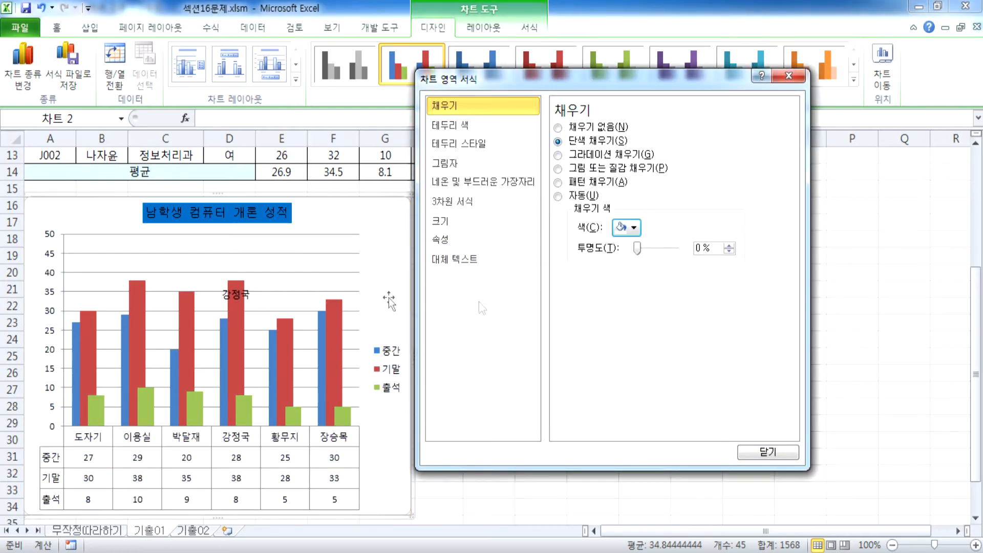
# Fill the plot area (그림 영역) with the theme colour 흰색, 배경 1, 25% 더 어둡게 and close the formatting dialog.
pyautogui.click(270, 248)
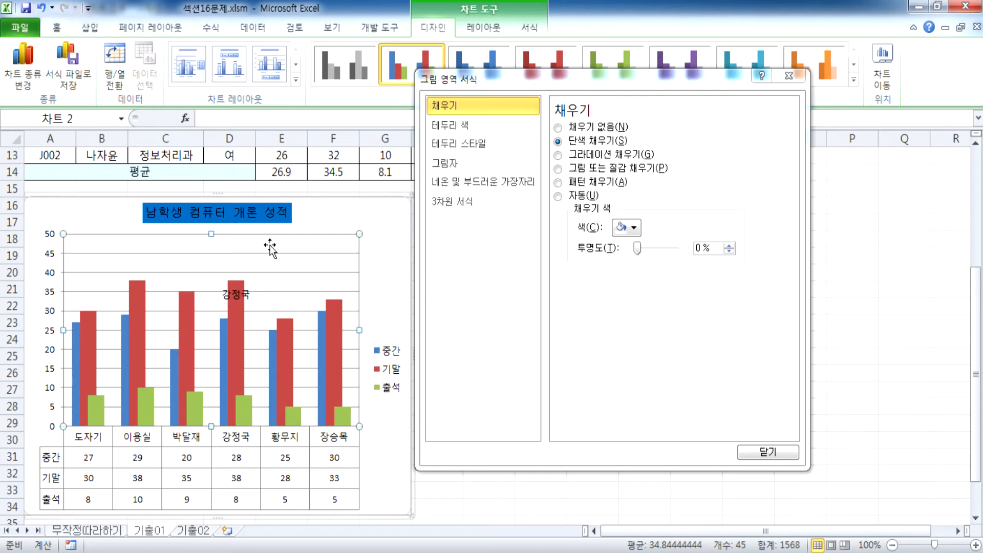
pyautogui.click(635, 228)
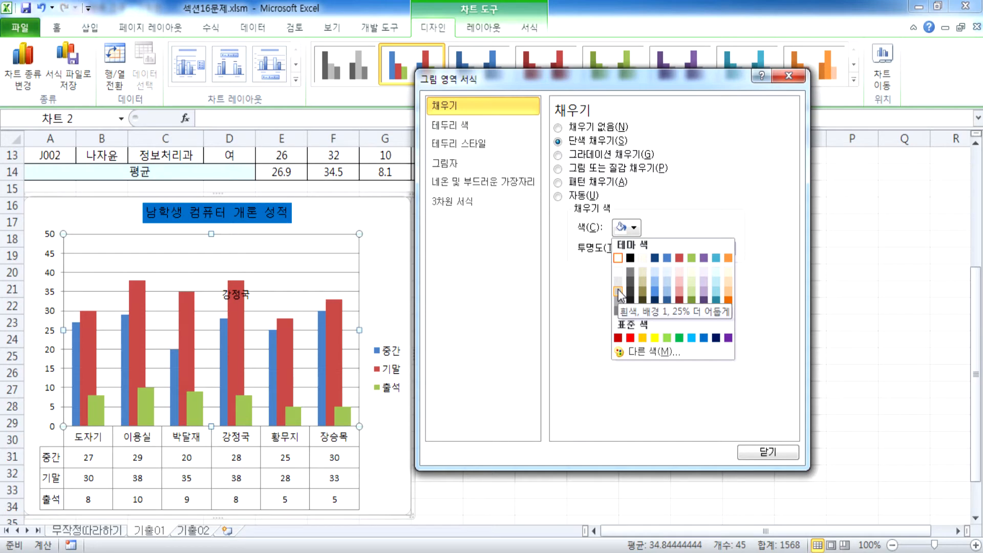
pyautogui.click(619, 291)
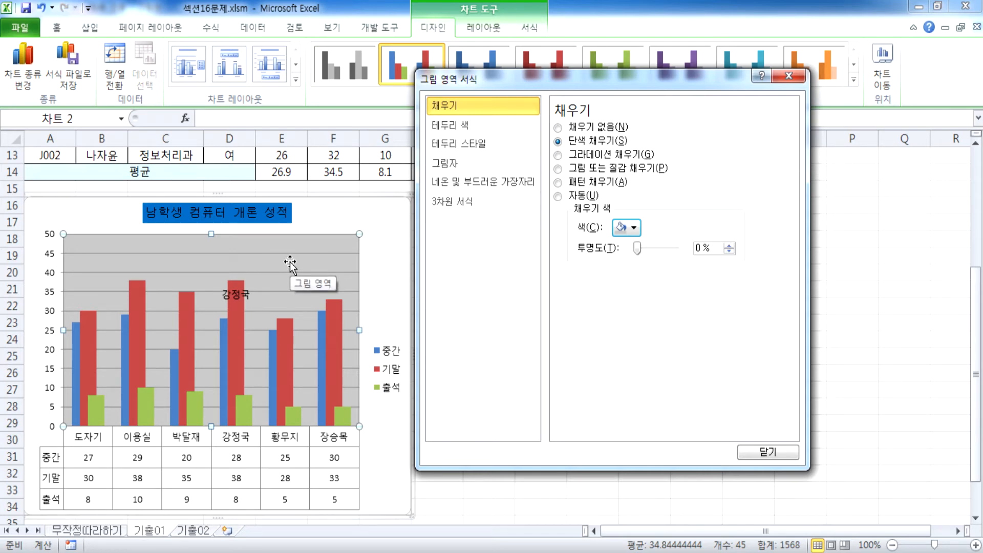
pyautogui.click(766, 453)
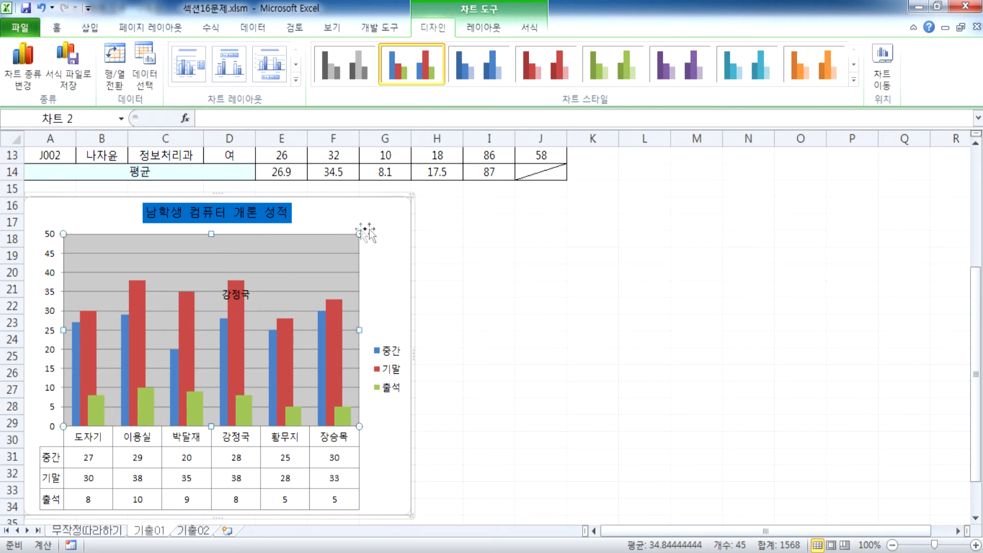
# Insert a text box reading "단위 : 점" inside the chart and position it at the chart's upper-left corner, above the value axis.
pyautogui.click(47, 231)
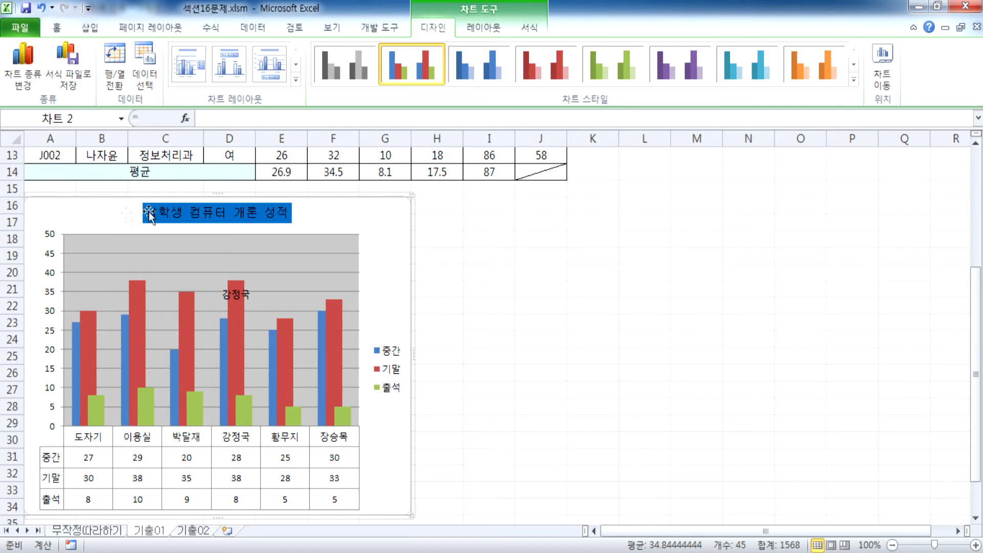
pyautogui.click(92, 28)
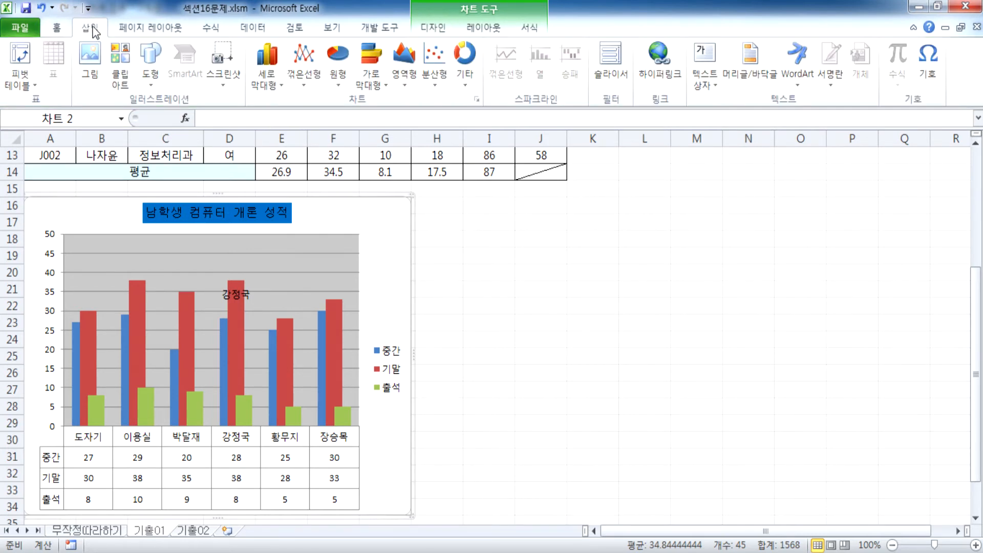
pyautogui.click(704, 62)
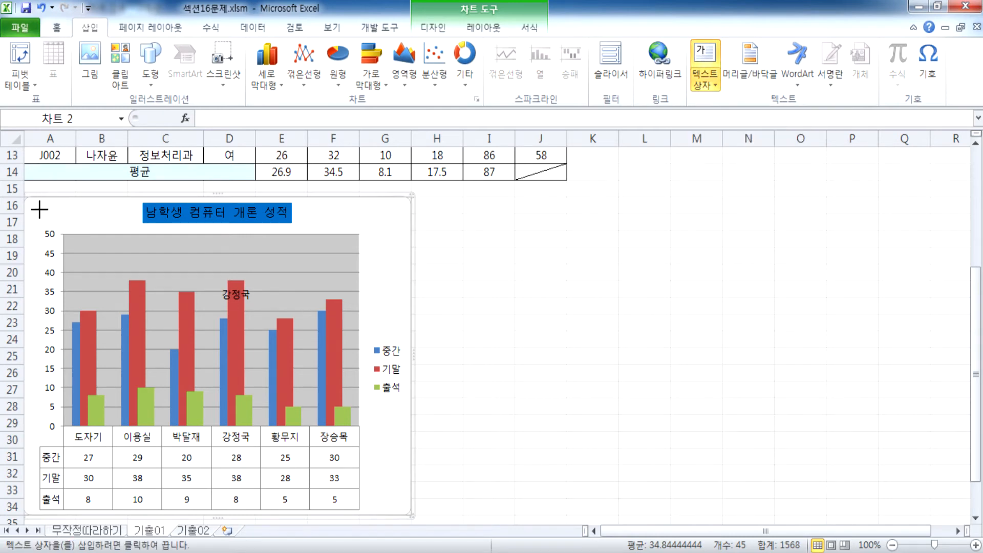
pyautogui.moveTo(39, 209); pyautogui.dragTo(109, 283)
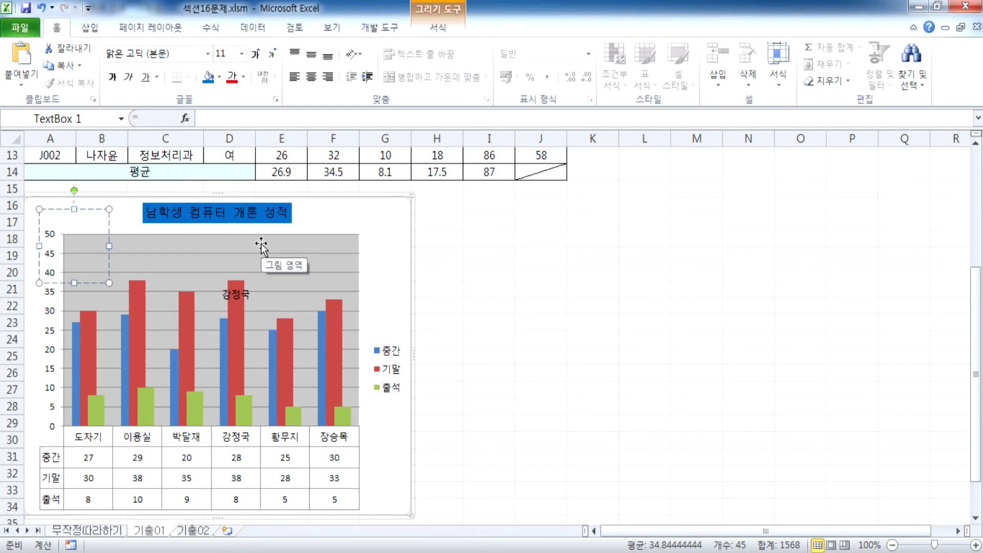
pyautogui.write('단위')
pyautogui.write(' : ㅈ')
pyautogui.write('ㅓㅁ')
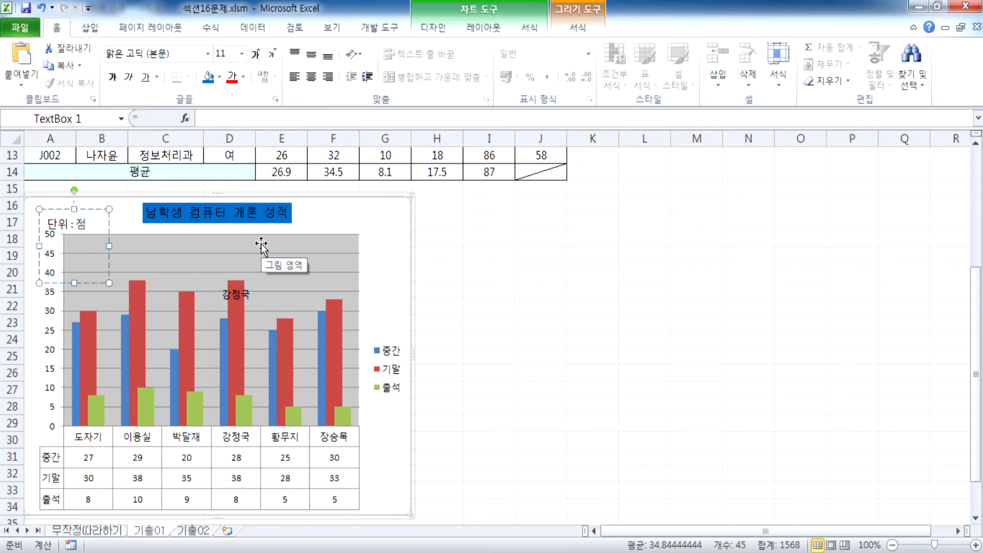
pyautogui.moveTo(110, 210); pyautogui.dragTo(353, 219)
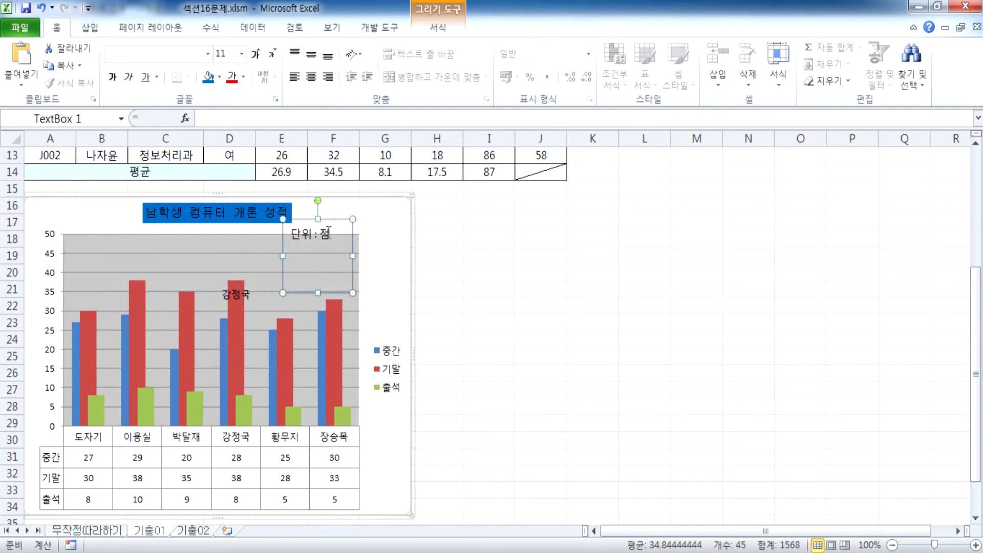
pyautogui.moveTo(122, 202); pyautogui.dragTo(86, 207)
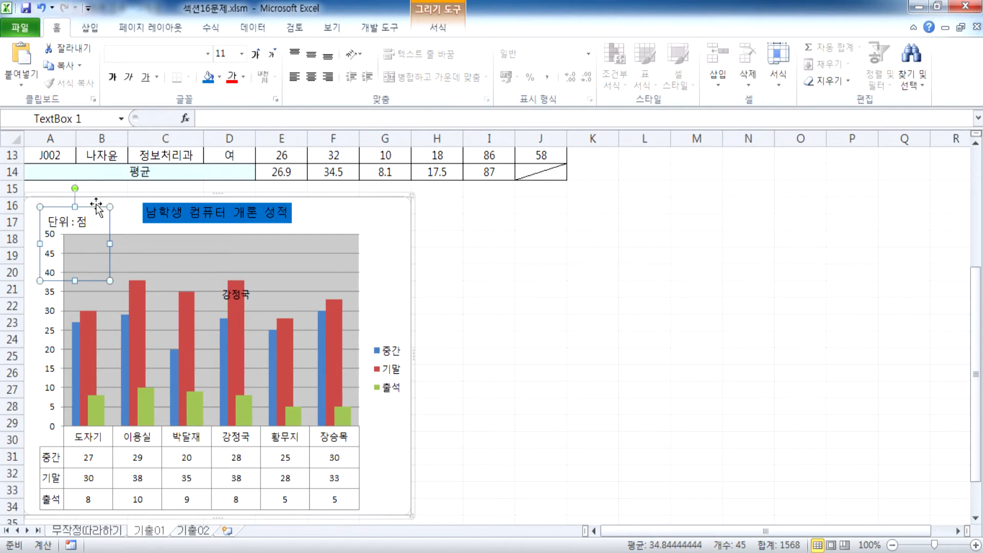
pyautogui.hotkey('ctrl', '1')
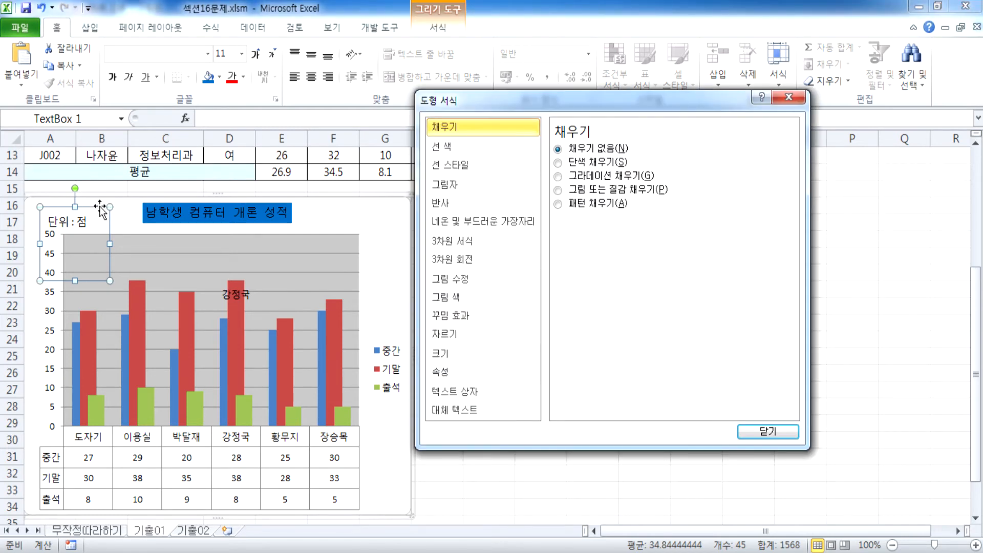
pyautogui.press('Escape')
pyautogui.rightClick(102, 207)
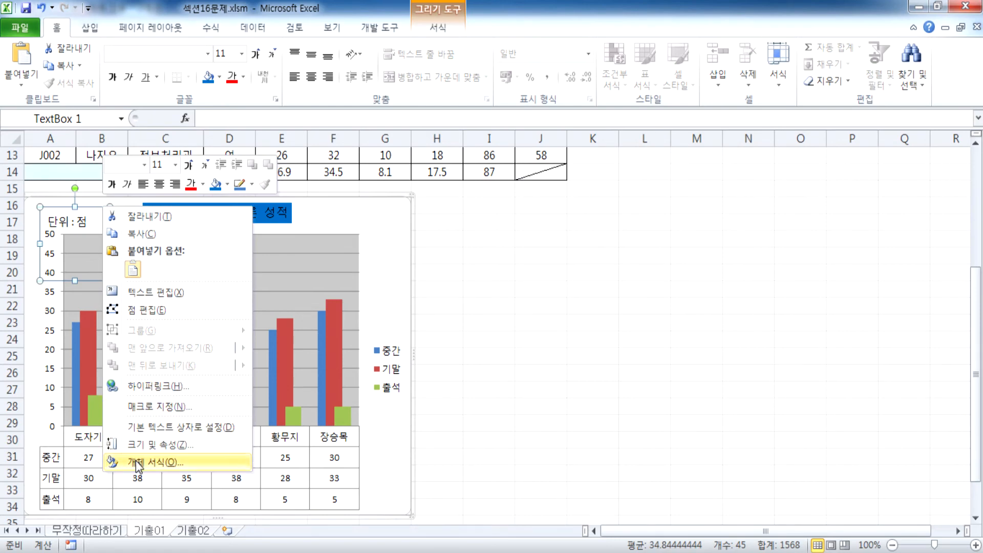
pyautogui.click(136, 460)
pyautogui.press('Escape')
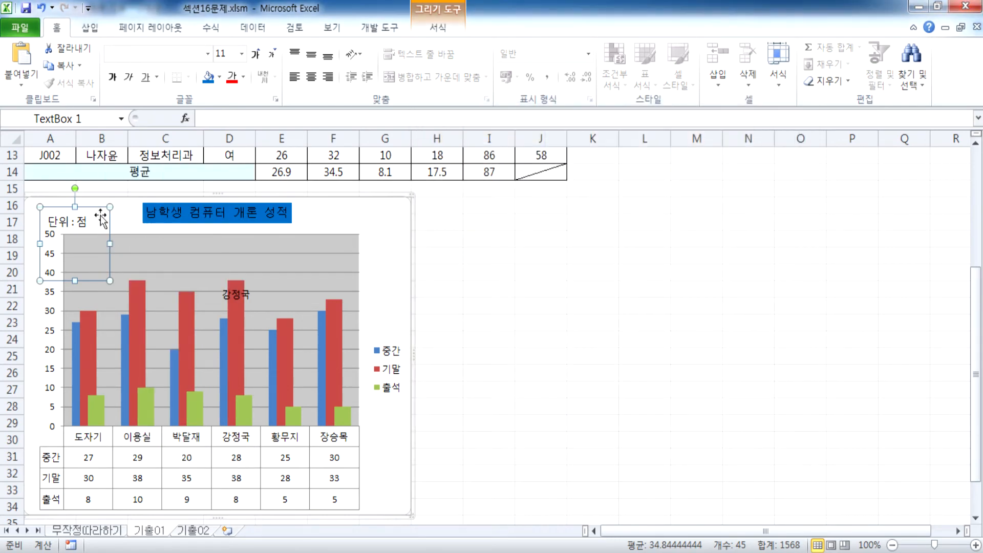
# Give the "단위 : 점" text box a solid black outline (실선).
pyautogui.hotkey('ctrl', '1')
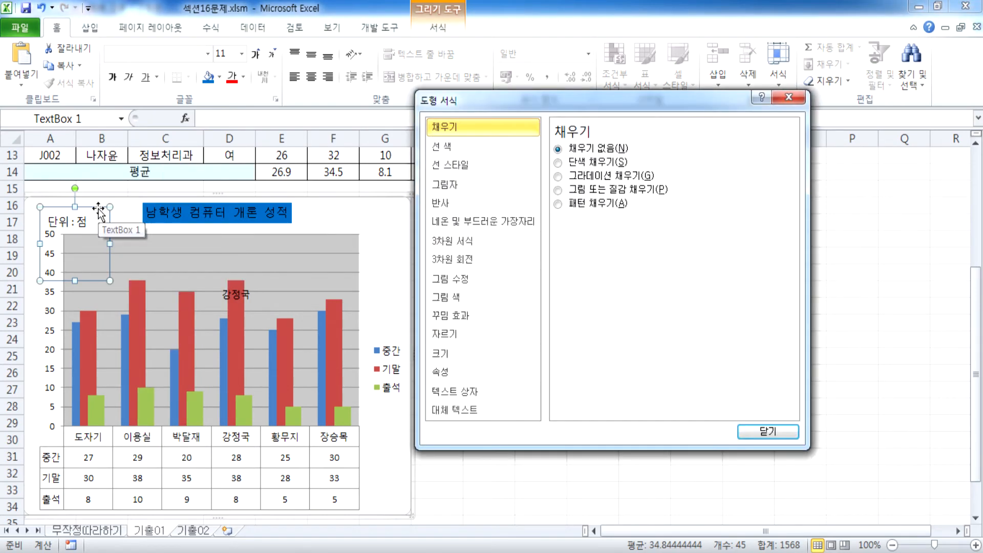
pyautogui.click(455, 147)
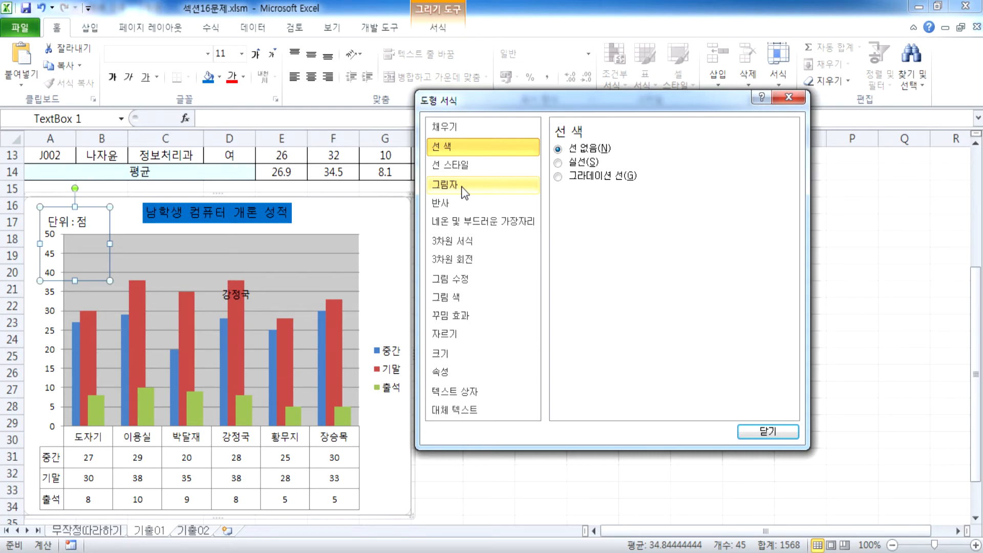
pyautogui.click(575, 163)
pyautogui.click(621, 196)
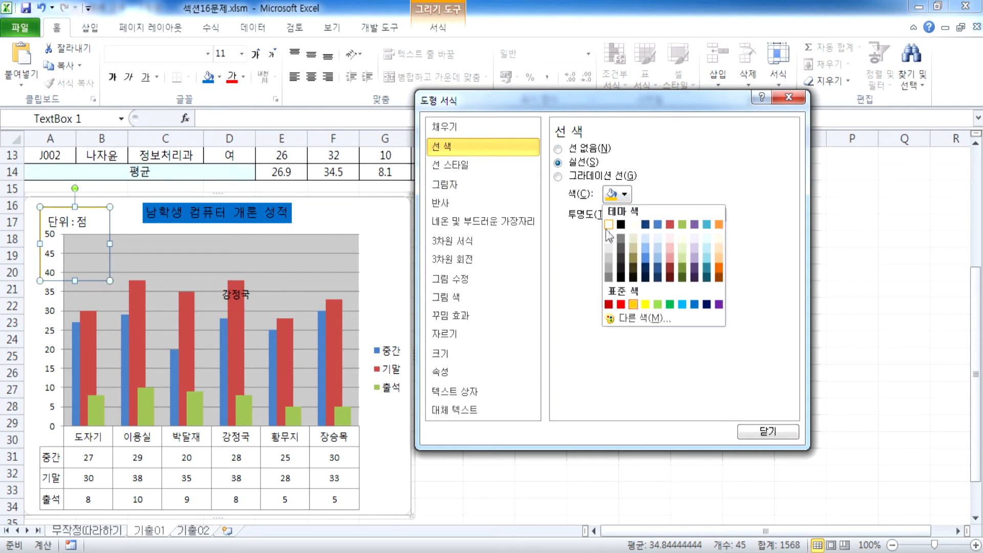
pyautogui.click(620, 224)
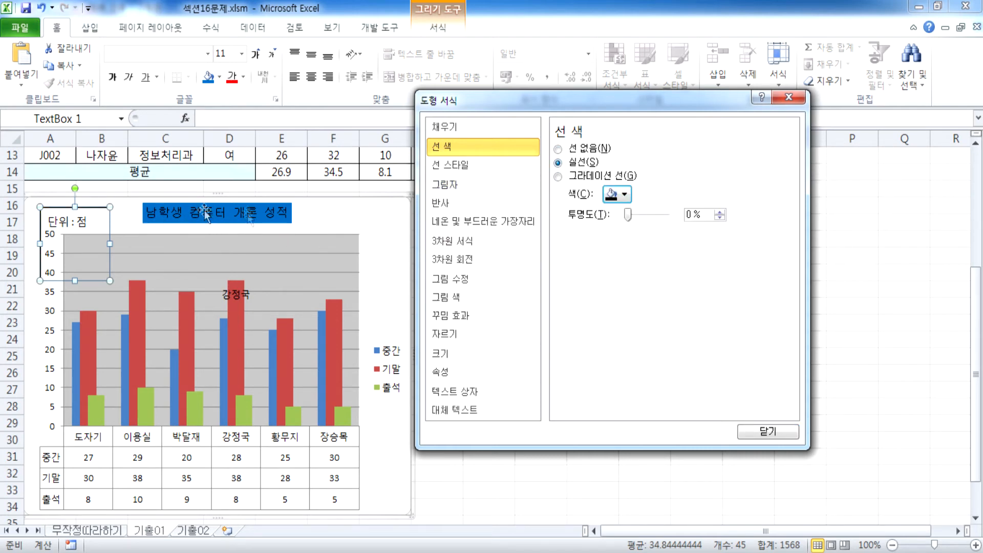
pyautogui.click(99, 223)
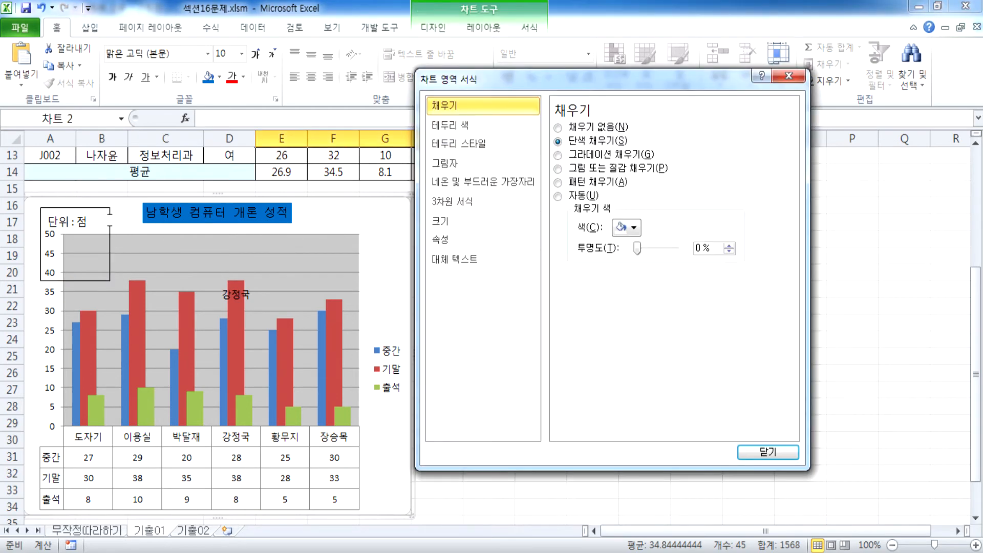
# Set the "단위 : 점" text box font to 굴림, size 10.
pyautogui.click(110, 221)
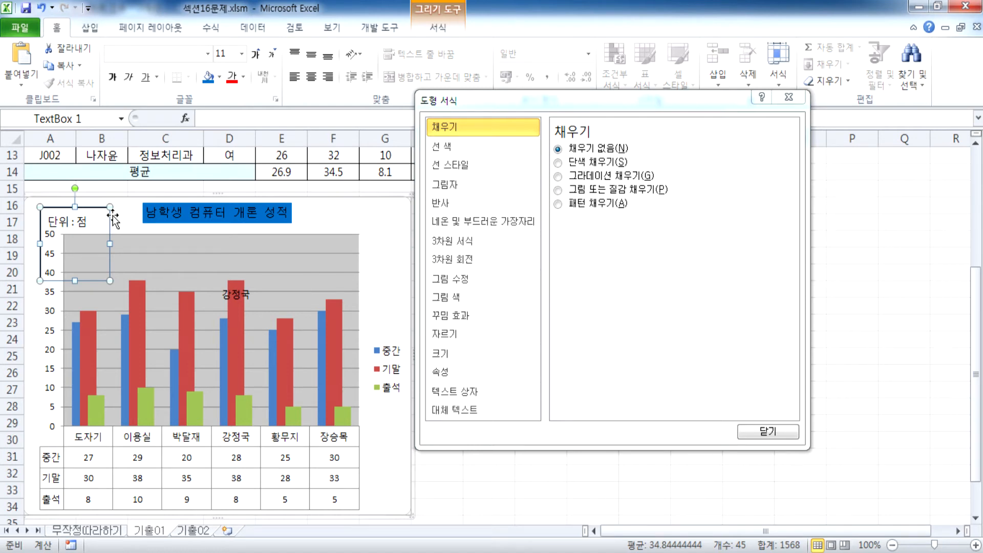
pyautogui.click(208, 53)
pyautogui.click(198, 211)
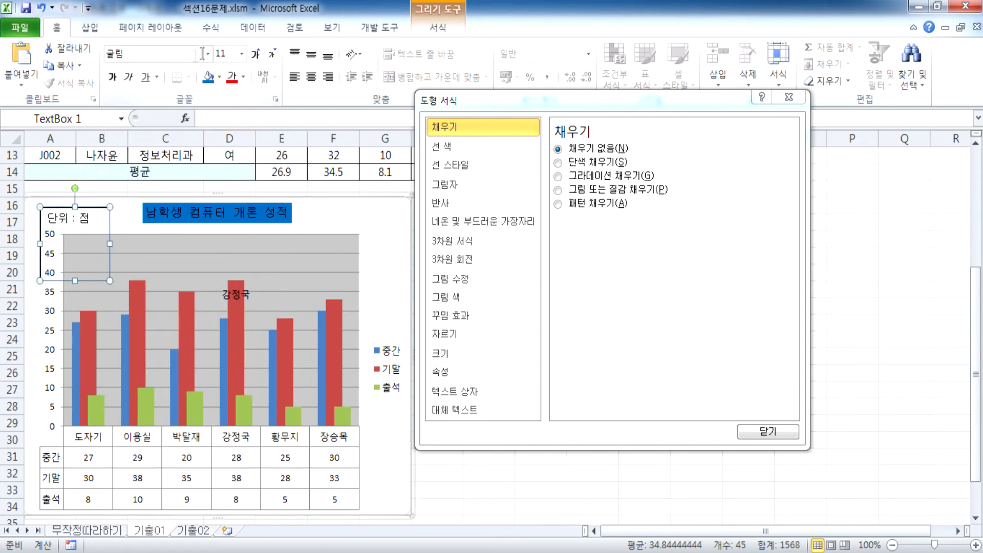
pyautogui.click(272, 53)
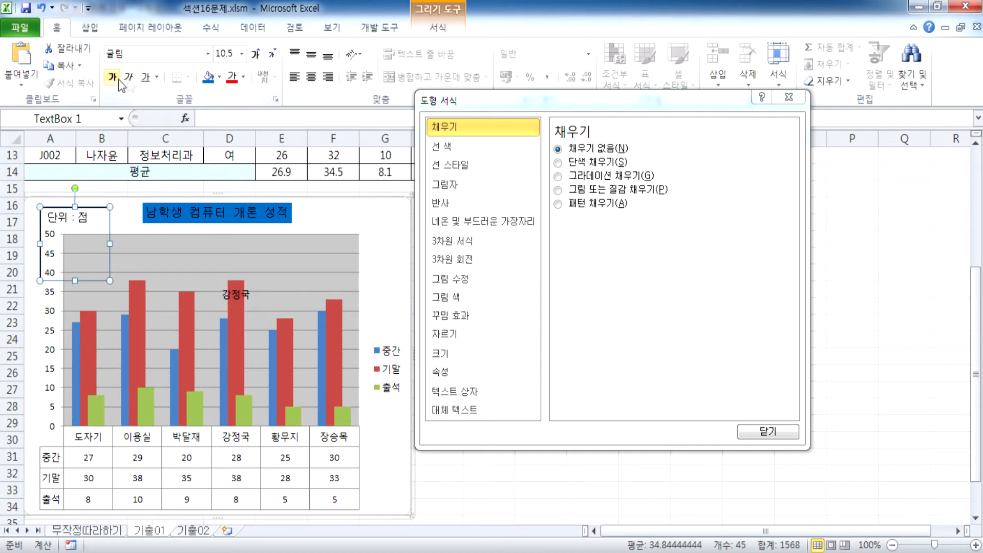
pyautogui.click(271, 57)
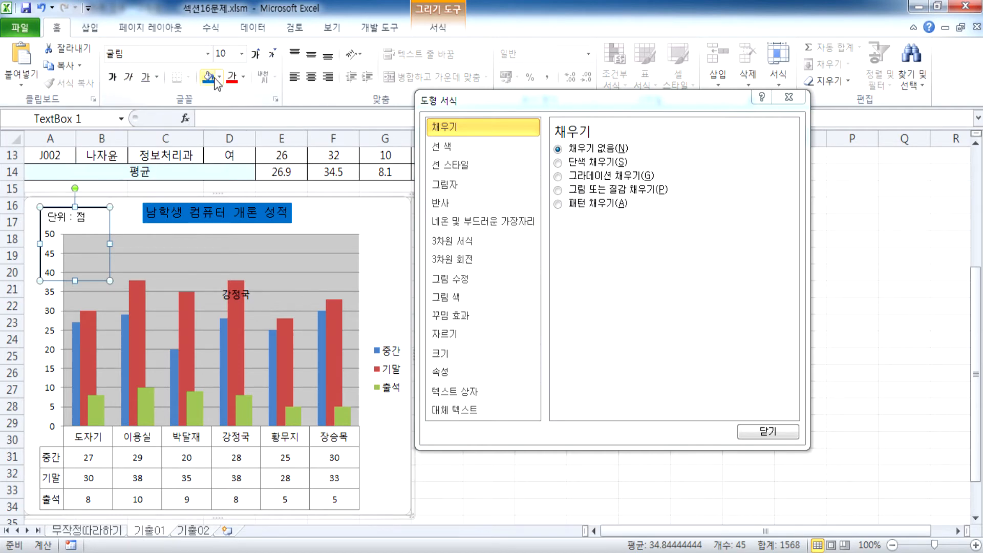
# Centre the "단위 : 점" text horizontally and vertically, shrink its box to fit above the plot area, and close the formatting dialog.
pyautogui.click(313, 75)
pyautogui.click(311, 54)
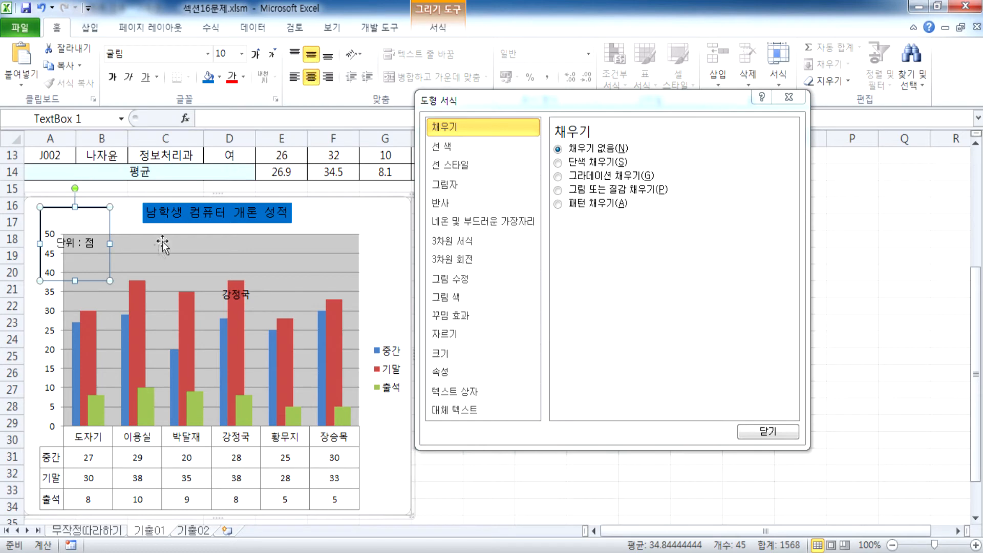
pyautogui.moveTo(104, 246); pyautogui.dragTo(77, 208)
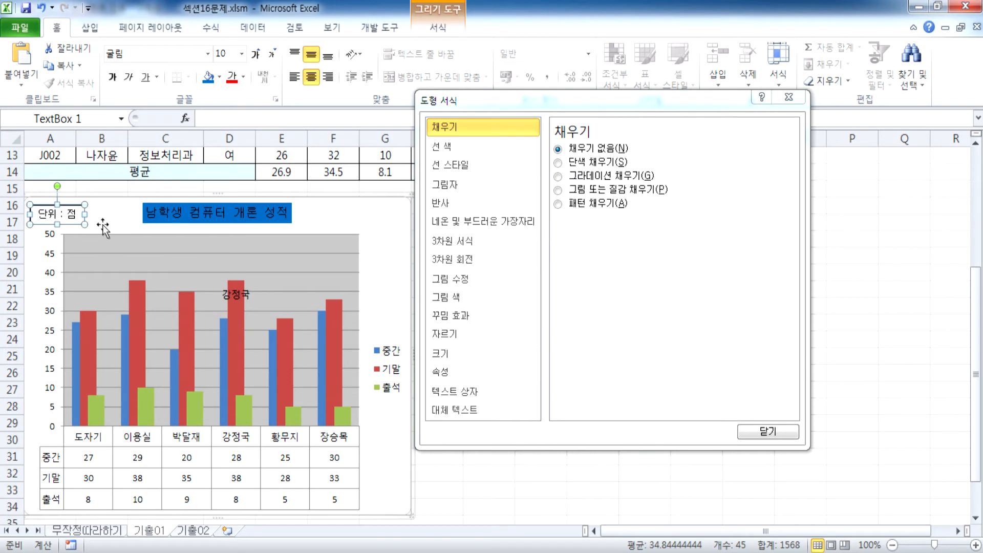
pyautogui.click(767, 431)
pyautogui.click(391, 257)
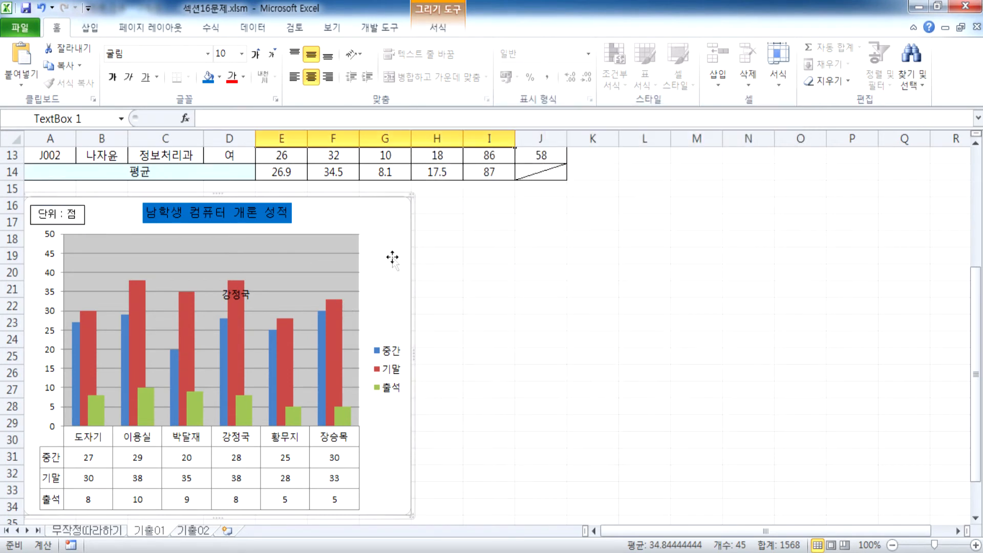
# Enlarge the "단위 : 점" text box to compare top-left with centred alignment, then restore the centring and shrink the box again.
pyautogui.click(79, 221)
pyautogui.moveTo(82, 223); pyautogui.dragTo(181, 242)
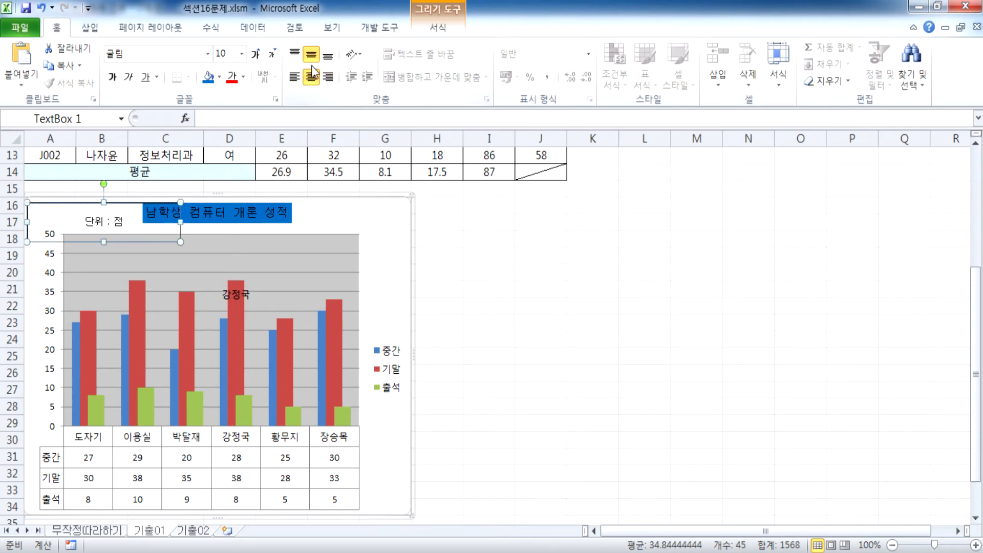
pyautogui.click(294, 53)
pyautogui.click(294, 77)
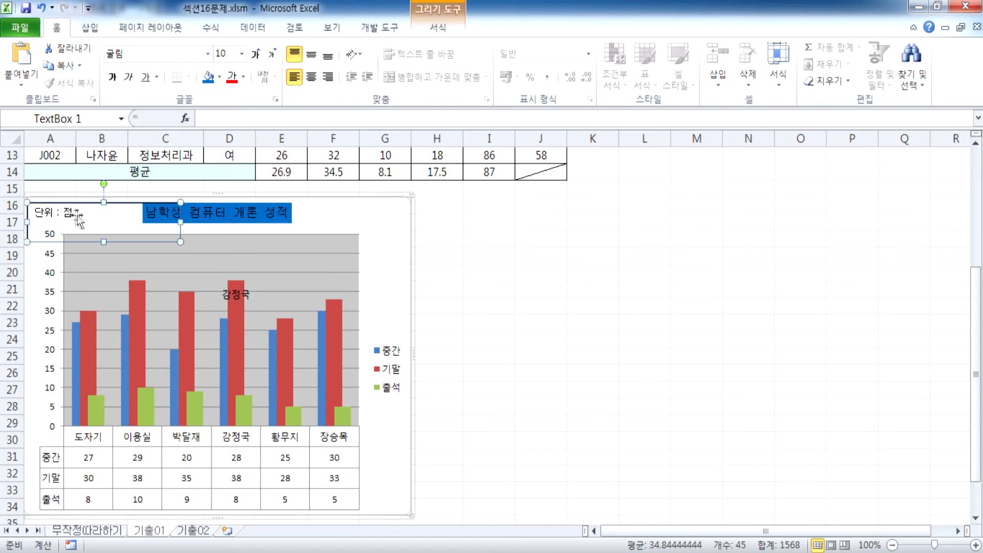
pyautogui.click(311, 54)
pyautogui.click(311, 77)
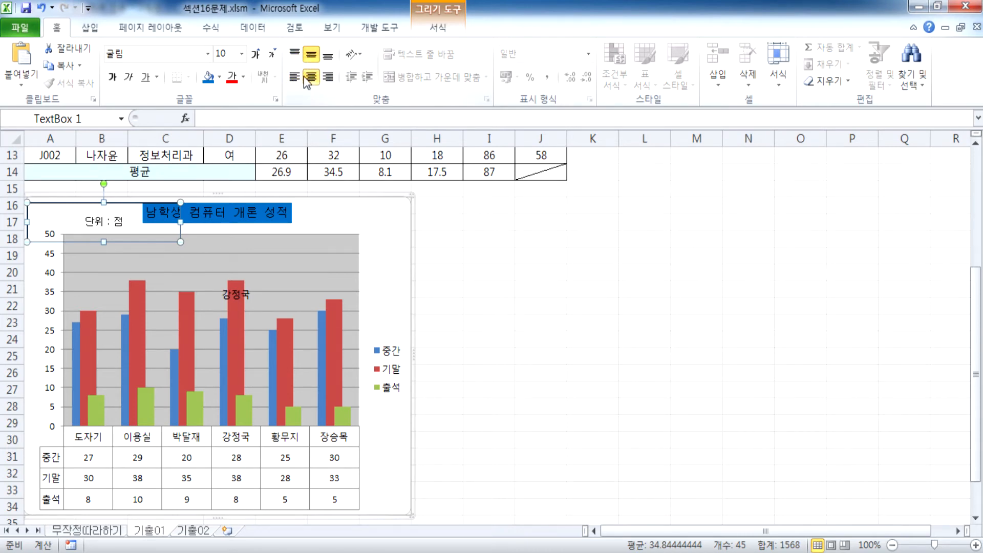
pyautogui.moveTo(180, 241); pyautogui.dragTo(88, 226)
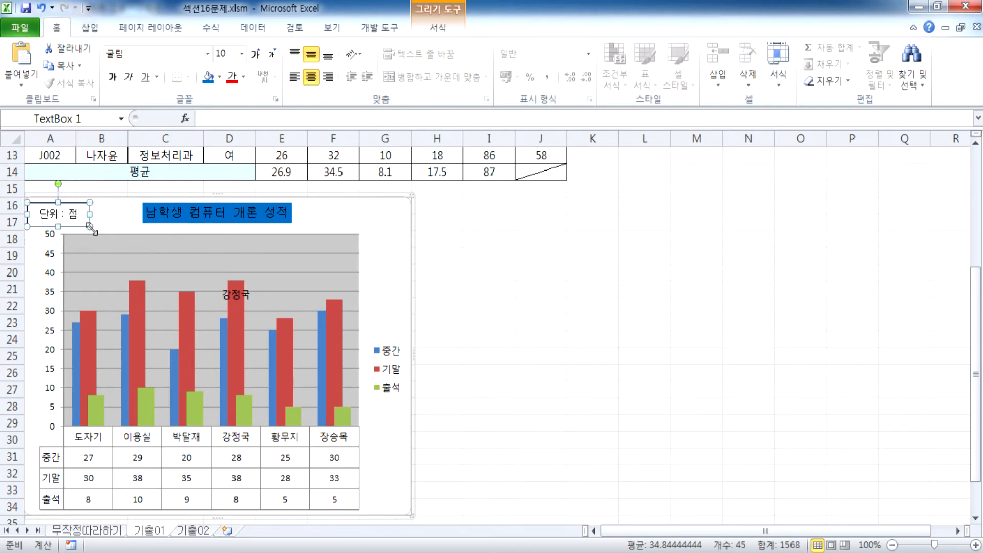
# Narrow the "단위 : 점" text box slightly so it fits its text more closely.
pyautogui.click(122, 223)
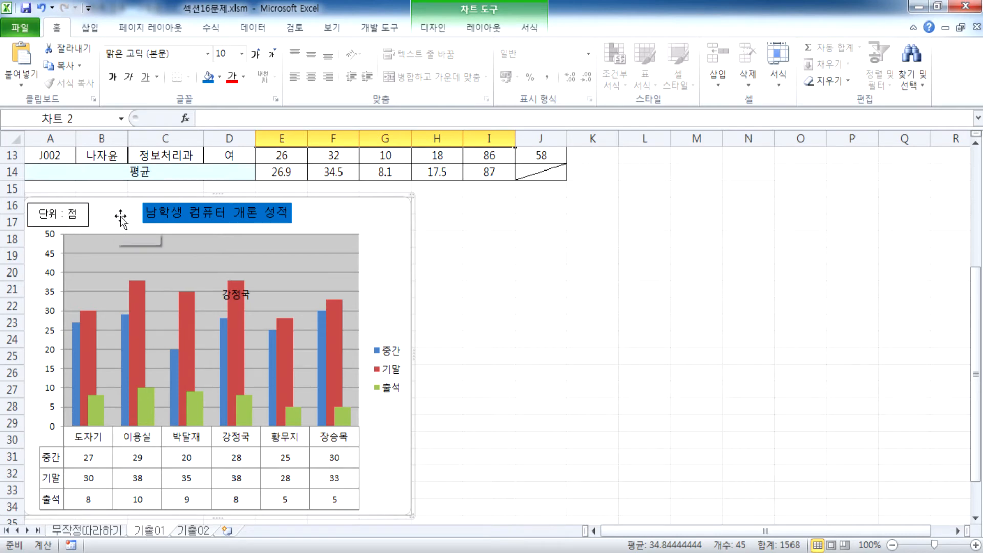
pyautogui.click(87, 214)
pyautogui.moveTo(87, 213); pyautogui.dragTo(83, 214)
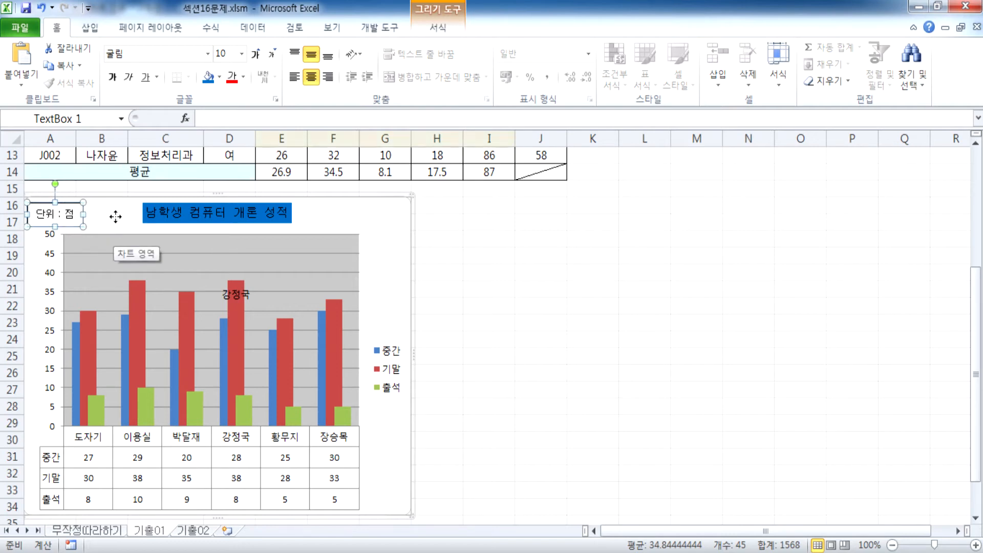
pyautogui.click(109, 231)
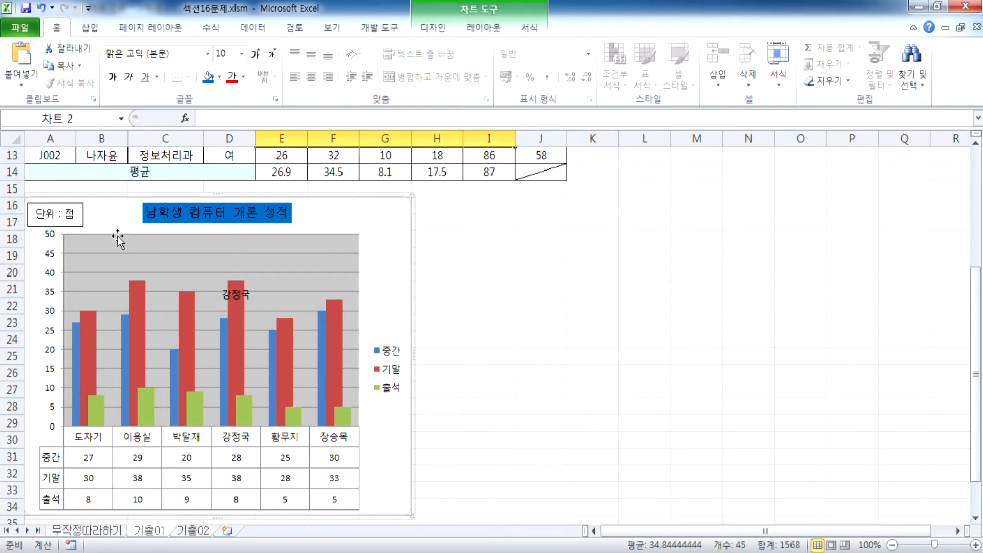
pyautogui.doubleClick(94, 218)
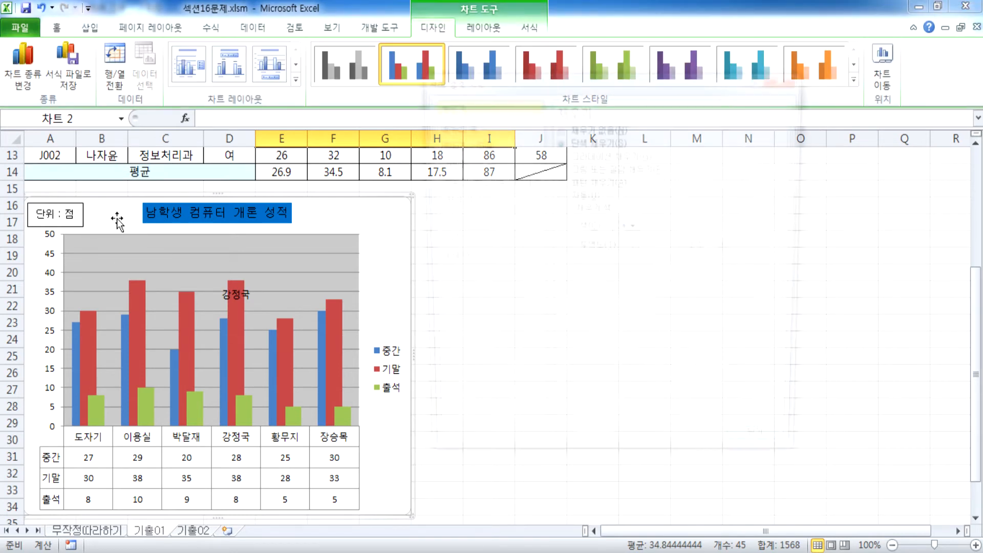
pyautogui.click(750, 454)
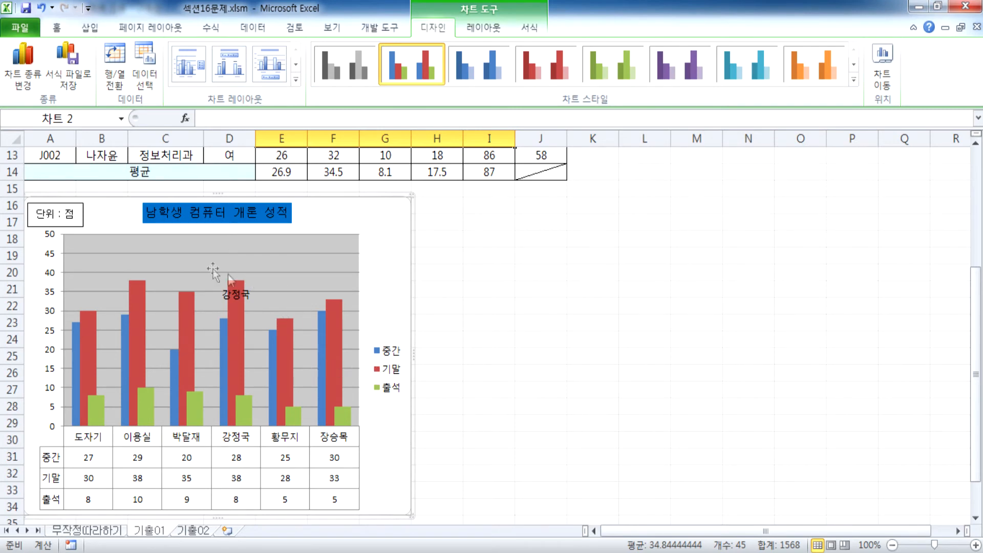
# Delete the "단위 : 점" text box and draw a new horizontal text box in the chart's upper-left corner.
pyautogui.click(84, 219)
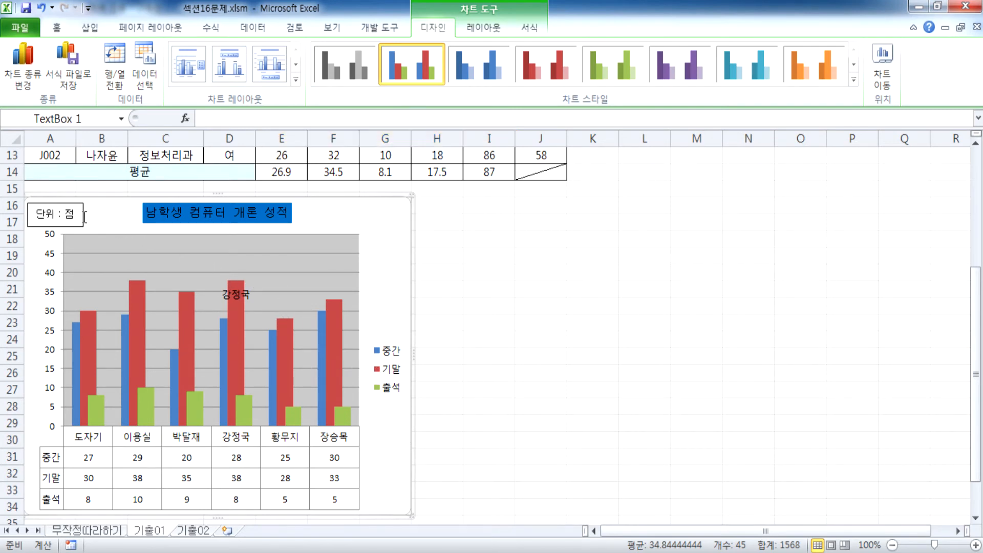
pyautogui.press('Delete')
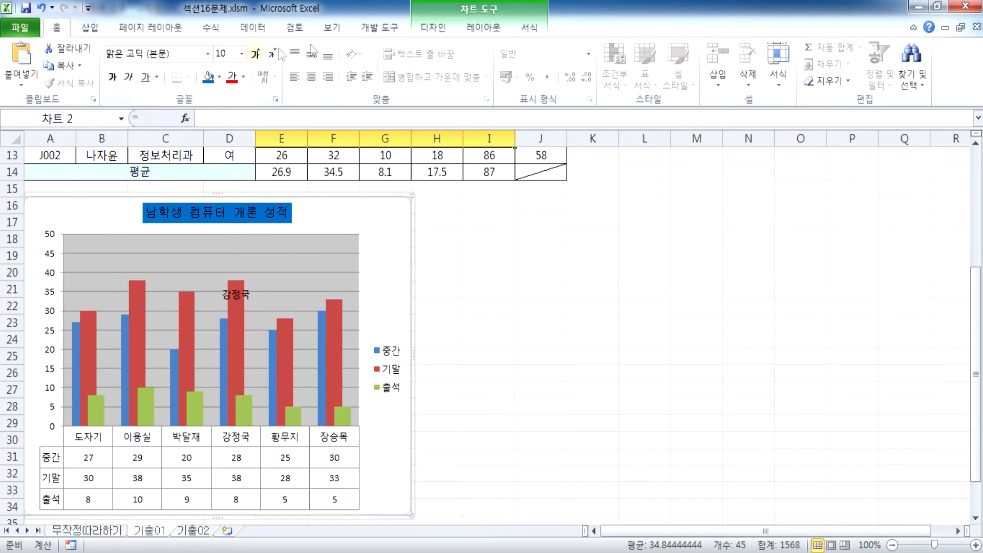
pyautogui.click(88, 28)
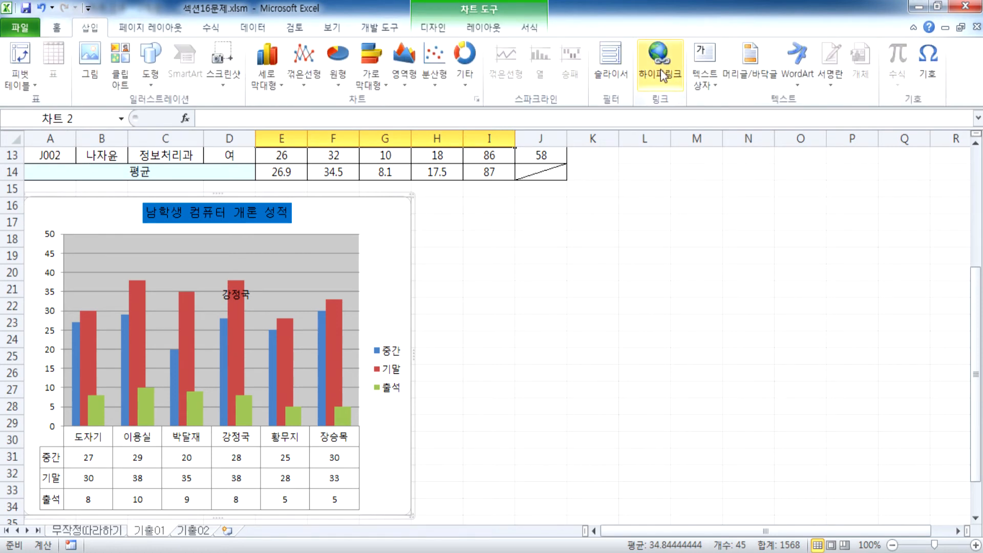
pyautogui.click(702, 62)
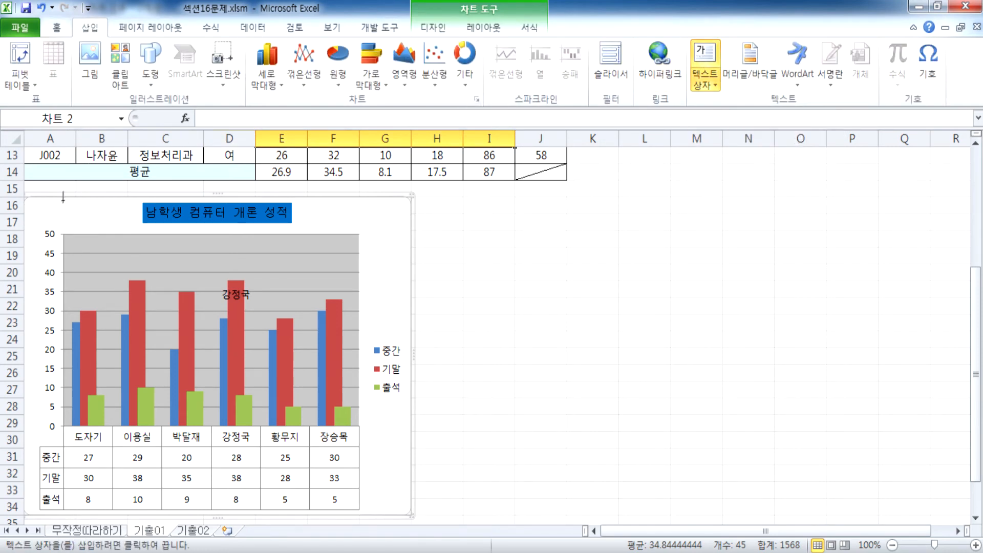
pyautogui.moveTo(33, 207)
pyautogui.mouseDown()
pyautogui.moveTo(109, 224)
pyautogui.moveTo(112, 238)
pyautogui.moveTo(106, 220)
pyautogui.moveTo(106, 236)
pyautogui.mouseUp()
# Enter "단위 : 점" in the new text box, correcting the mistyped characters.
pyautogui.write('ㄷ단위')
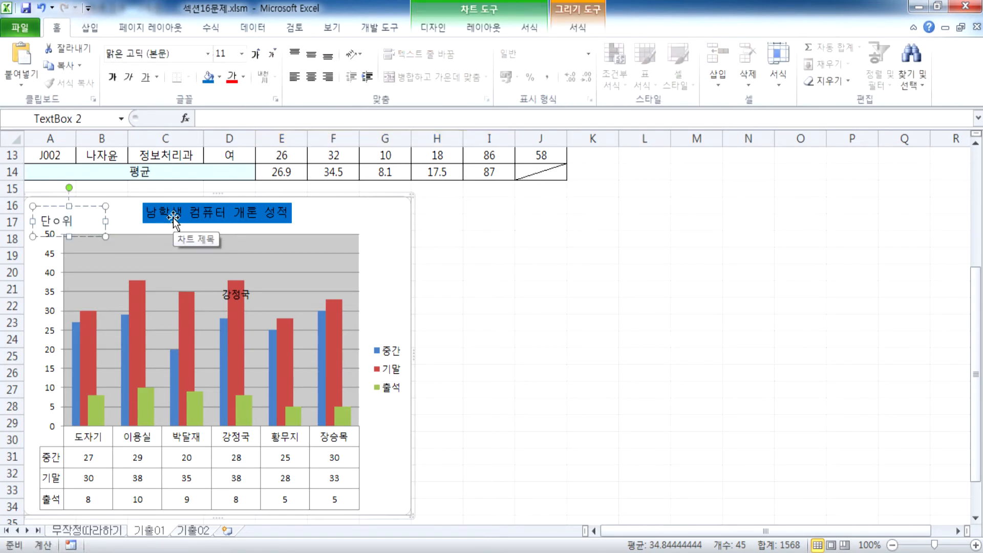
pyautogui.press('BackSpace')
pyautogui.press('BackSpace')
pyautogui.write('위:점')
pyautogui.press('Left')
pyautogui.press('Left')
pyautogui.press('Left')
pyautogui.press('Delete')
pyautogui.press('Right')
pyautogui.press('Left')
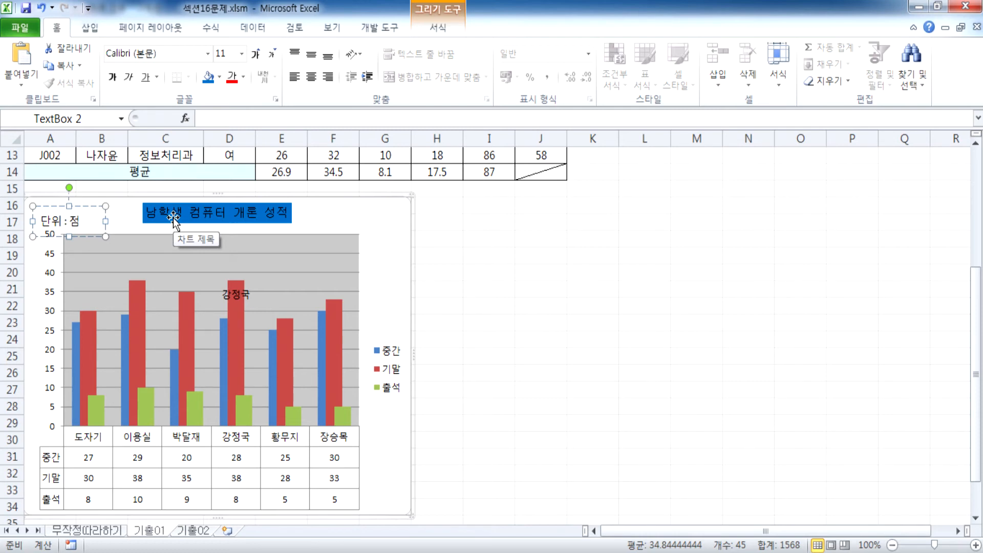
# Shrink the new text box around its text and give it a solid black outline (실선).
pyautogui.moveTo(103, 235)
pyautogui.mouseDown()
pyautogui.moveTo(84, 230)
pyautogui.moveTo(95, 219)
pyautogui.mouseUp()
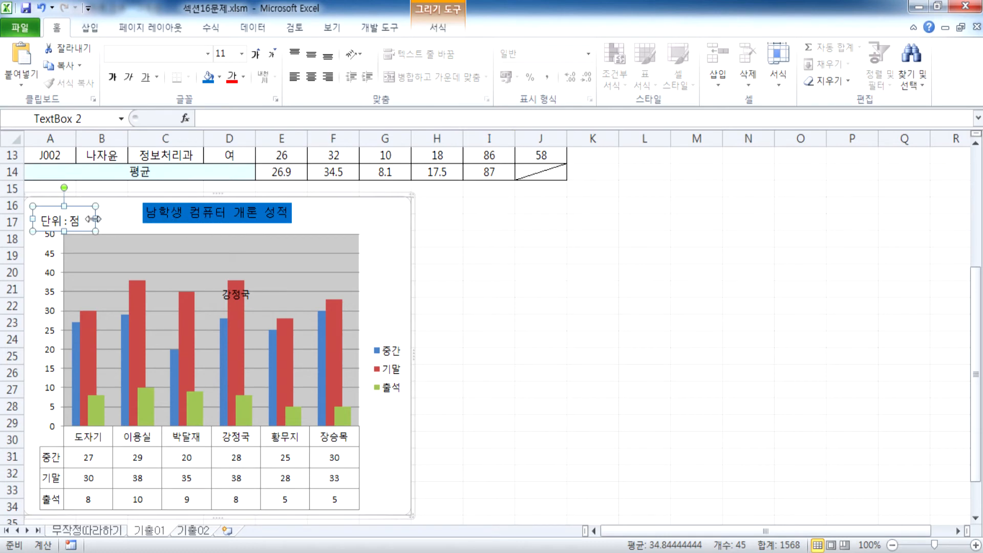
pyautogui.hotkey('ctrl', '1')
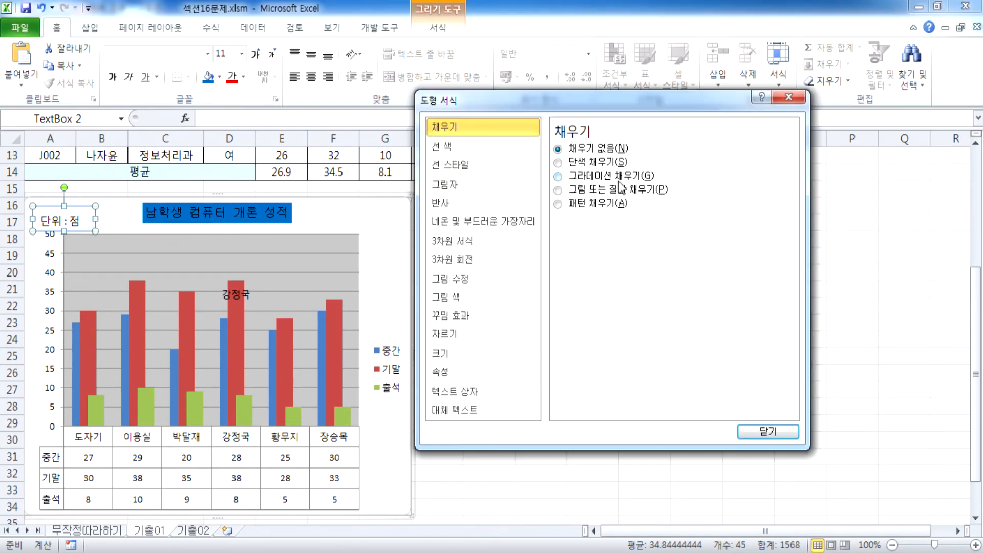
pyautogui.click(451, 147)
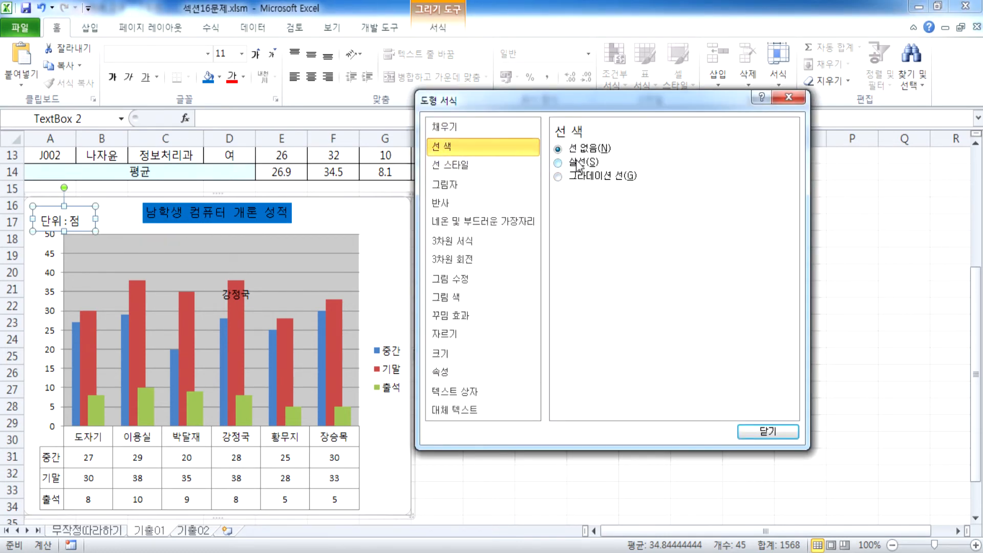
pyautogui.click(577, 163)
pyautogui.click(620, 195)
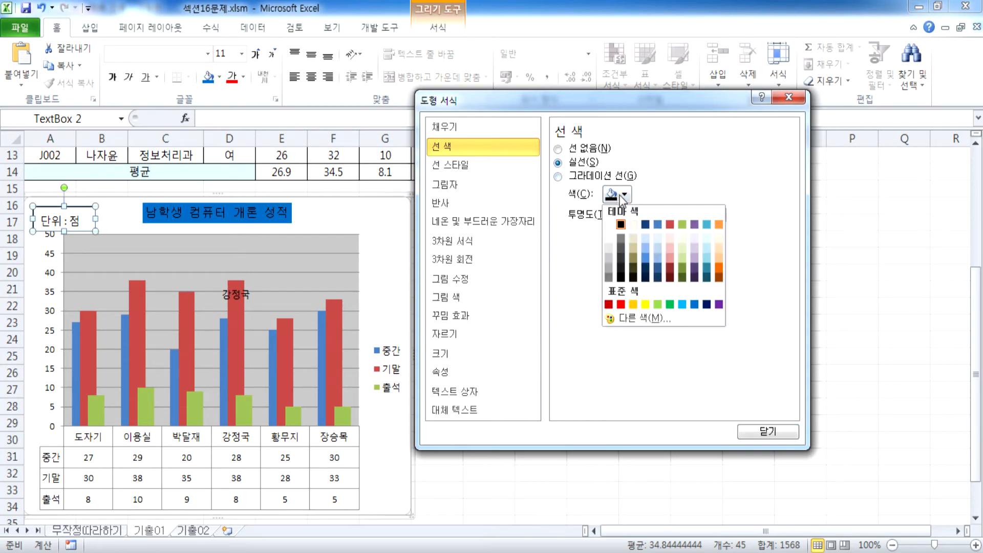
pyautogui.click(620, 225)
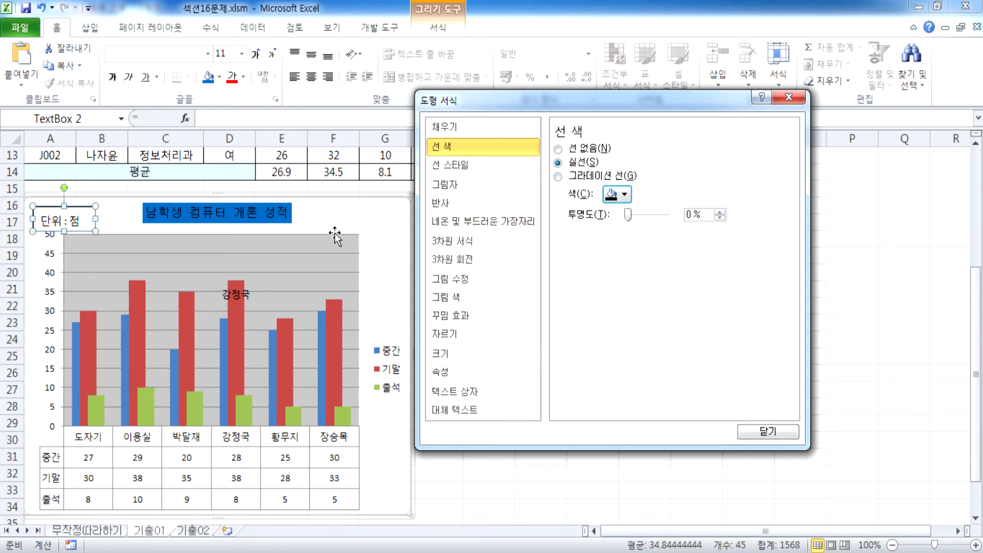
# Move the outlined text box closer to the chart's upper-left corner and centre its text horizontally and vertically.
pyautogui.click(78, 203)
pyautogui.moveTo(77, 203); pyautogui.dragTo(73, 197)
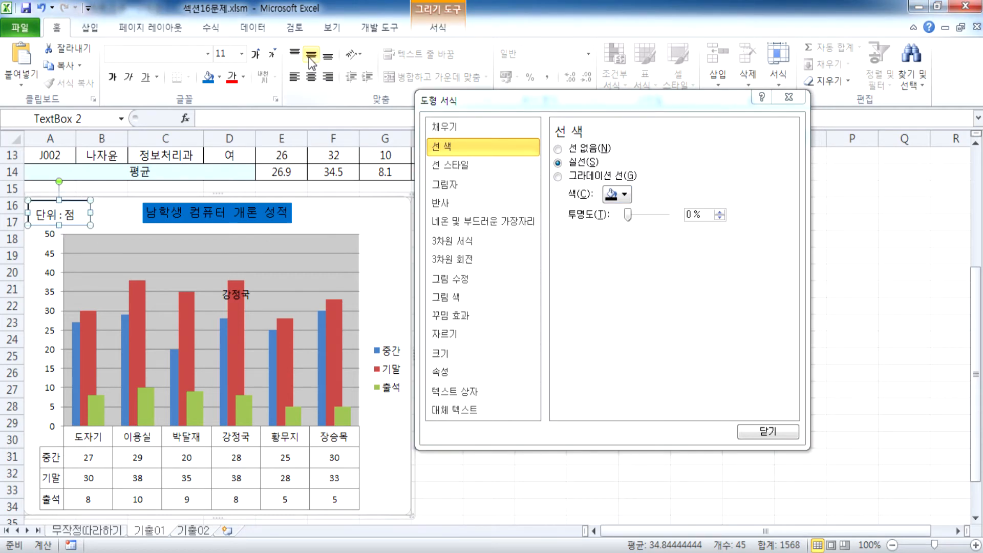
pyautogui.click(311, 54)
pyautogui.click(311, 76)
# Resize the outlined "단위 : 점" text box to fit above the value axis and close the formatting dialog.
pyautogui.moveTo(91, 217)
pyautogui.mouseDown()
pyautogui.moveTo(81, 213)
pyautogui.moveTo(85, 230)
pyautogui.mouseUp()
pyautogui.click(111, 217)
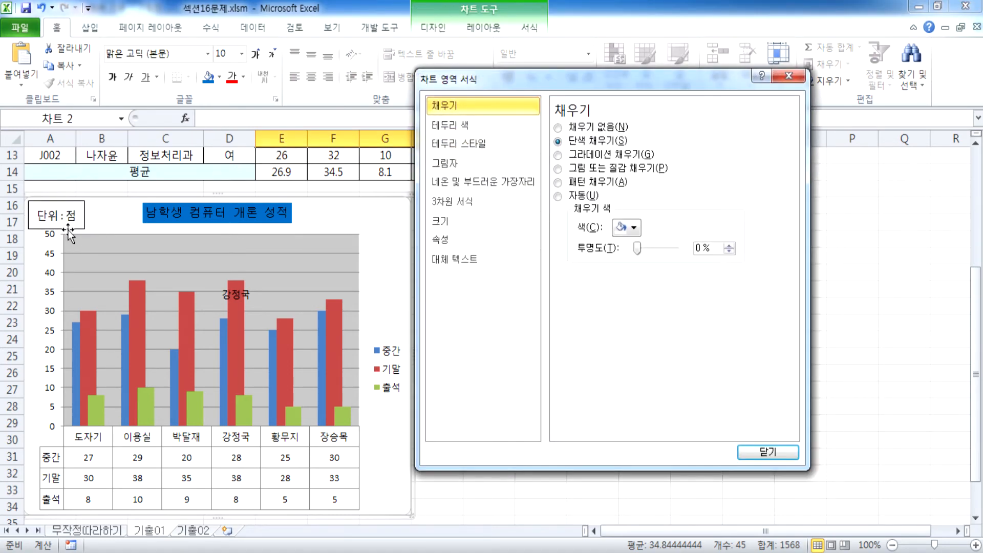
pyautogui.click(67, 230)
pyautogui.click(54, 231)
pyautogui.click(760, 454)
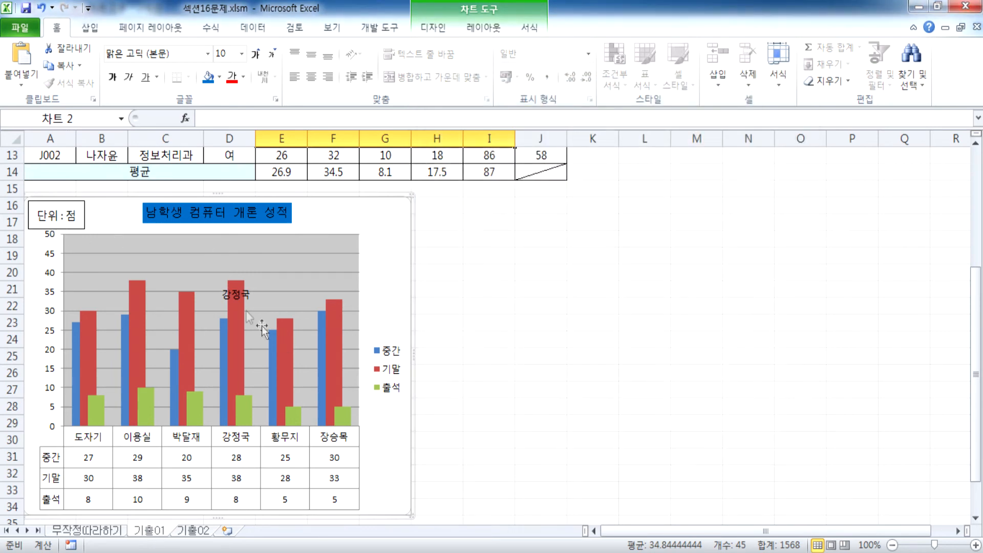
# Stretch the "단위 : 점" text box's lower edge down over the plot area and shrink it back around its text.
pyautogui.click(57, 215)
pyautogui.moveTo(56, 229); pyautogui.dragTo(54, 243)
pyautogui.click(125, 231)
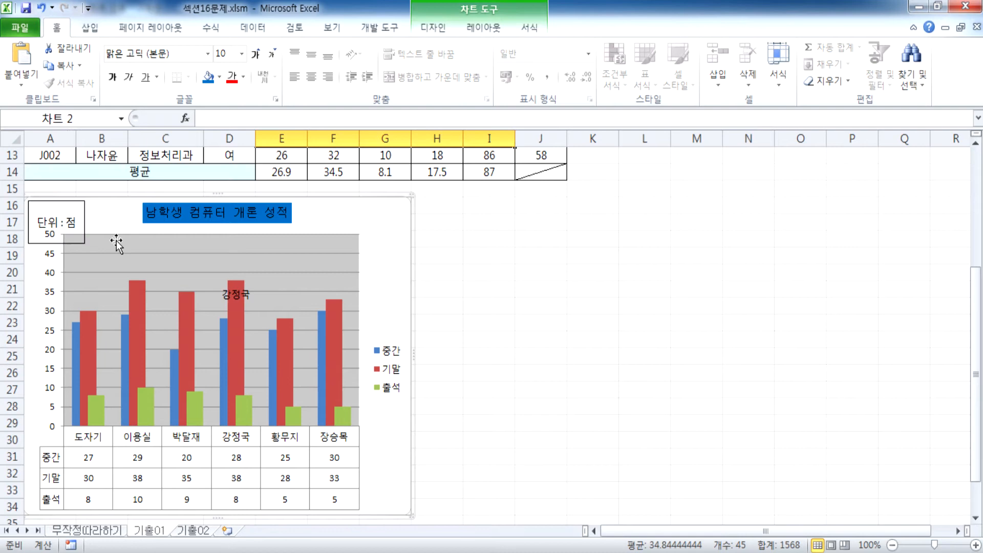
pyautogui.click(57, 241)
pyautogui.moveTo(57, 240); pyautogui.dragTo(57, 224)
pyautogui.click(93, 235)
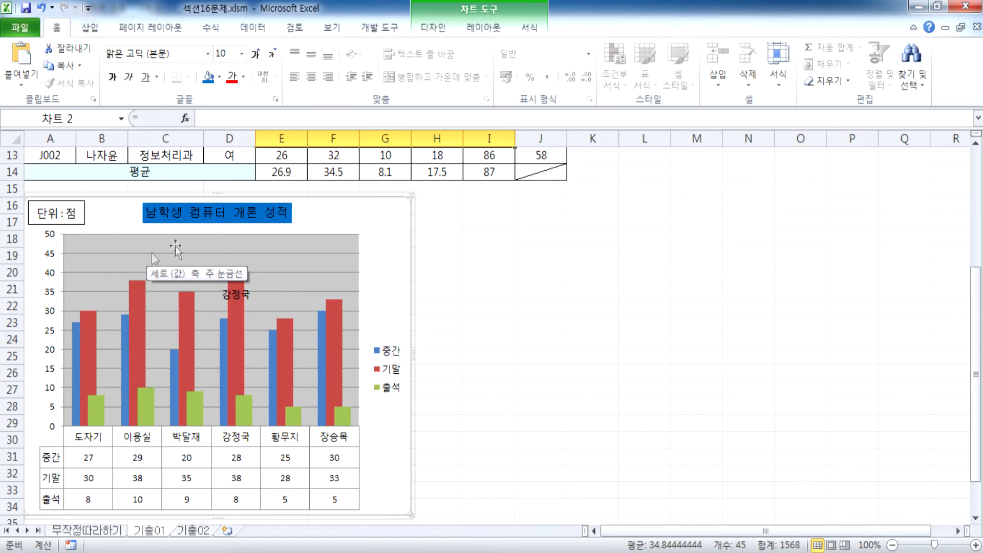
pyautogui.scroll(2, 332, 275)
pyautogui.scroll(-3, 331, 275)
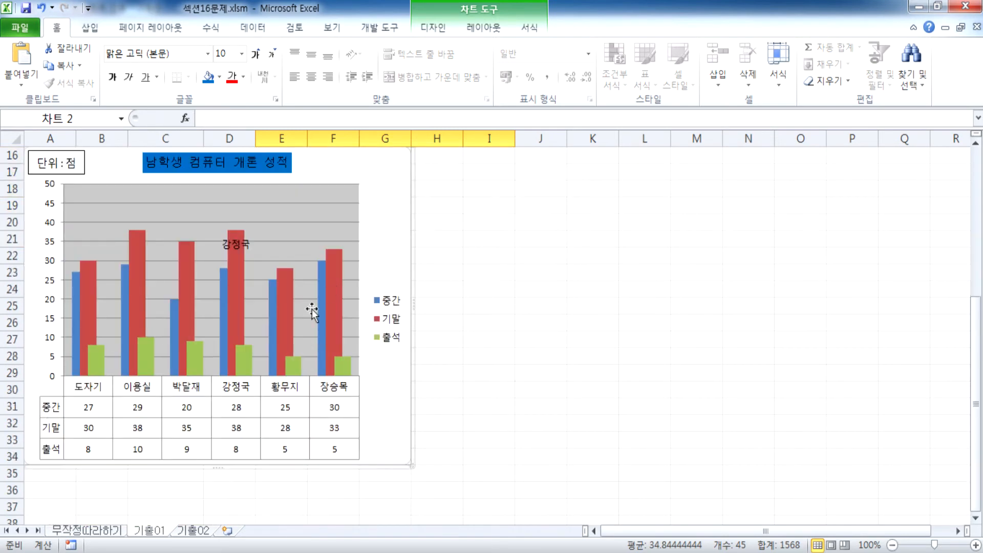
pyautogui.click(237, 250)
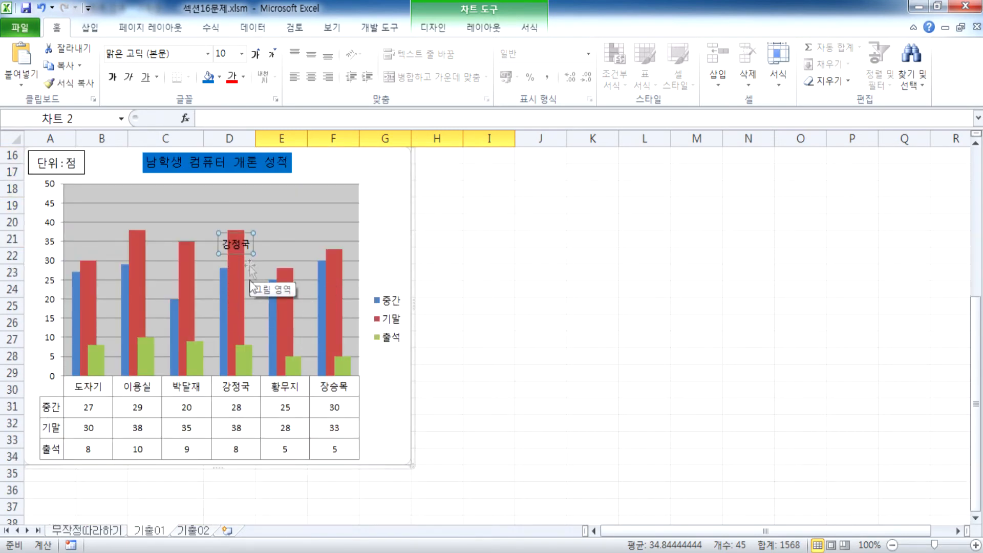
# Try shrinking and deleting the monthly sales chart on the 기출02 sheet, and undo the changes to restore it.
pyautogui.click(198, 532)
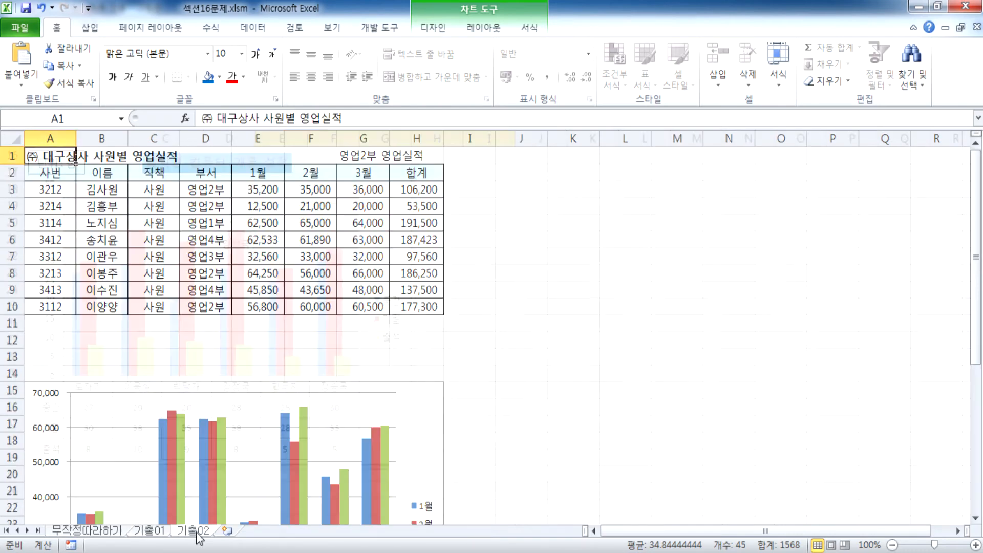
pyautogui.scroll(-3, 248, 385)
pyautogui.click(411, 256)
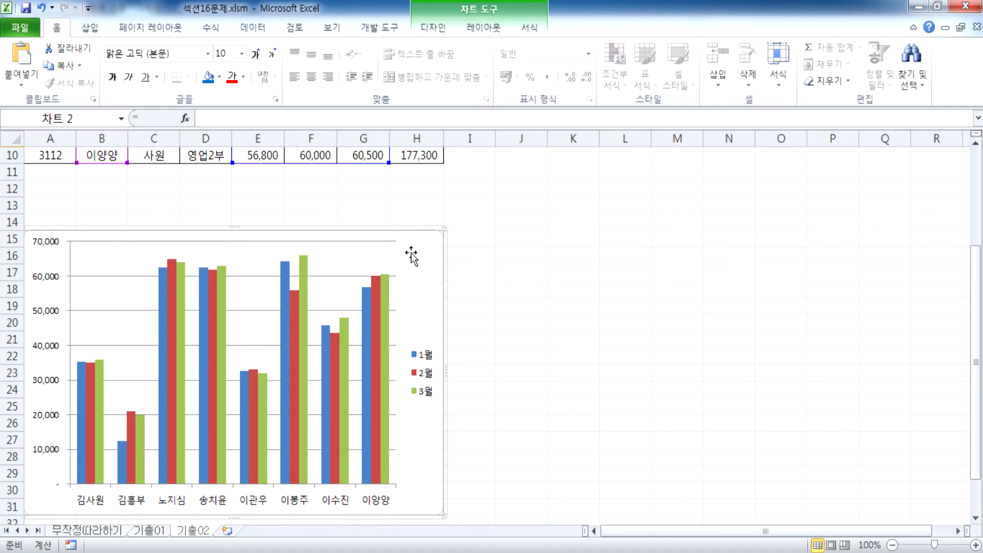
pyautogui.moveTo(432, 242); pyautogui.dragTo(324, 276)
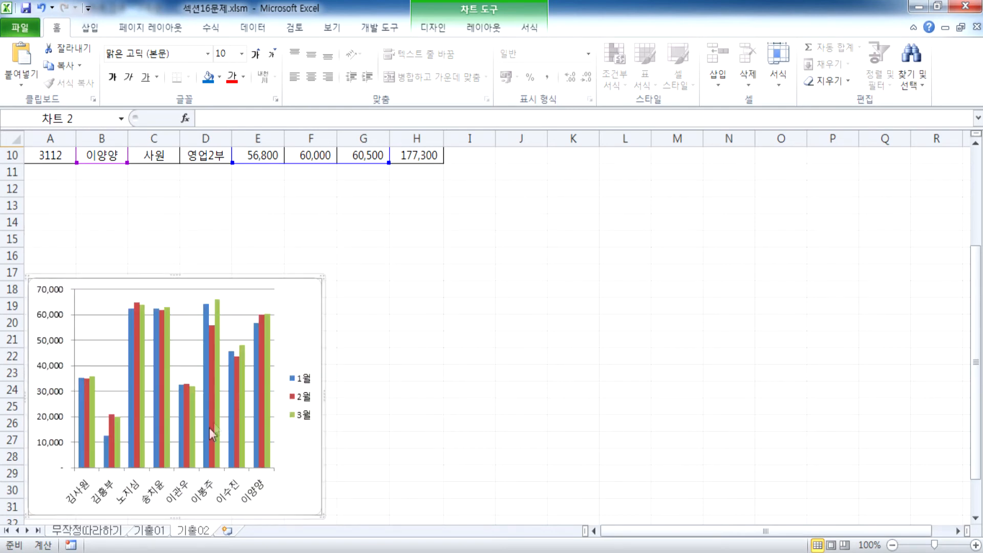
pyautogui.press('Delete')
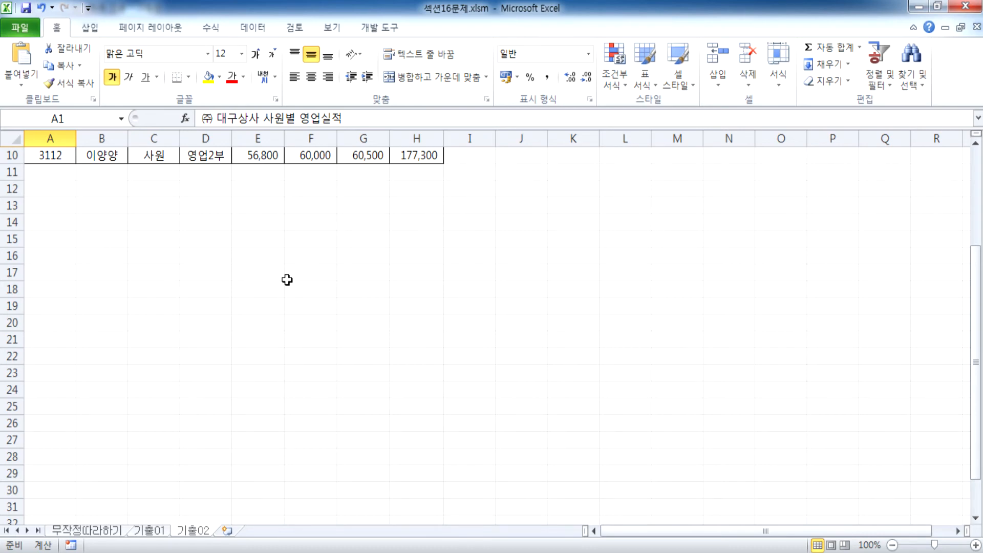
pyautogui.hotkey('ctrl', 'z')
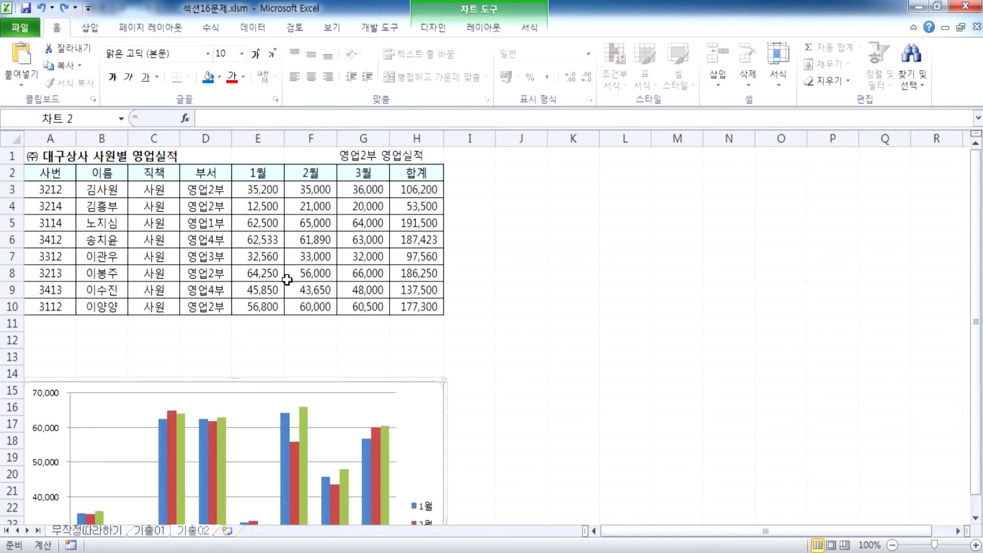
pyautogui.scroll(-3, 279, 328)
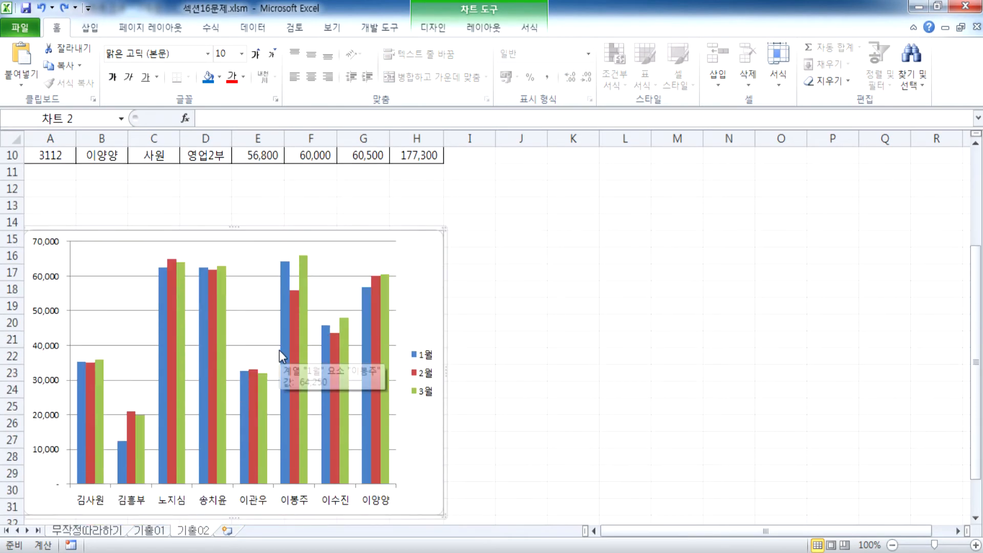
# Return to the 기출01 sheet and reduce the "단위 : 점" text box's height so it fits above the plot area.
pyautogui.hotkey('ctrl', 'pageup')
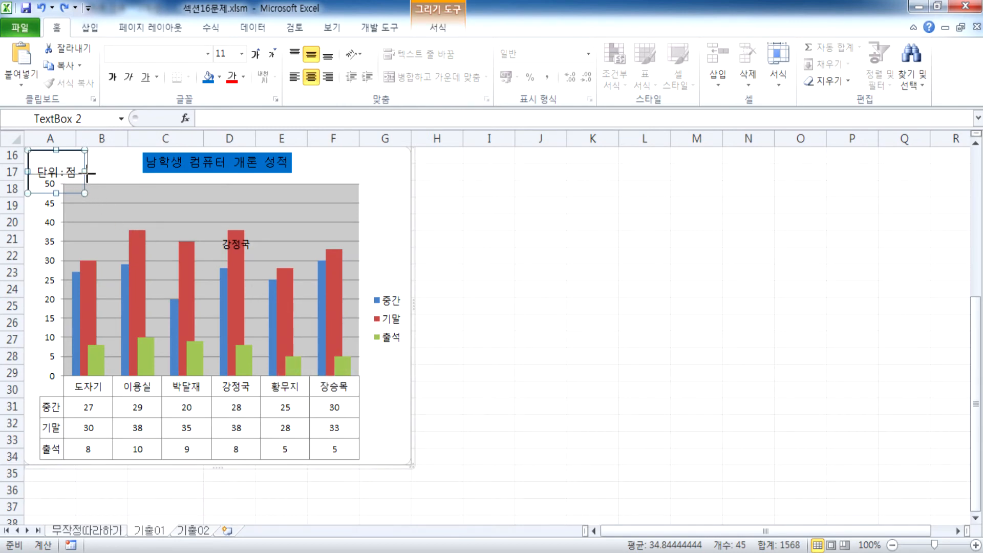
pyautogui.moveTo(85, 193); pyautogui.dragTo(87, 173)
pyautogui.click(378, 196)
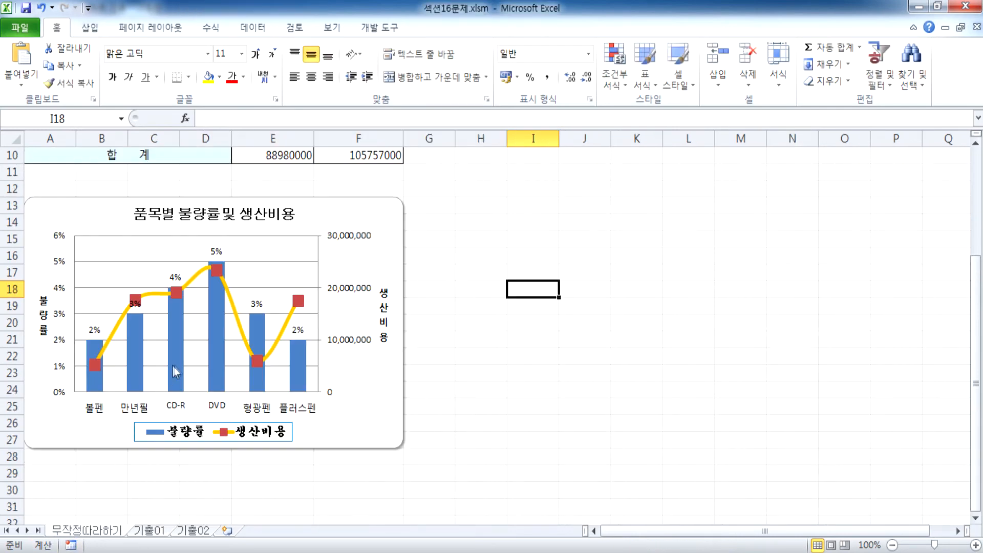
# Review the finished charts on the 무작정따라하기 and 기출01 sheets, and select the chart on the 기출02 sheet to check its source data.
pyautogui.click(381, 217)
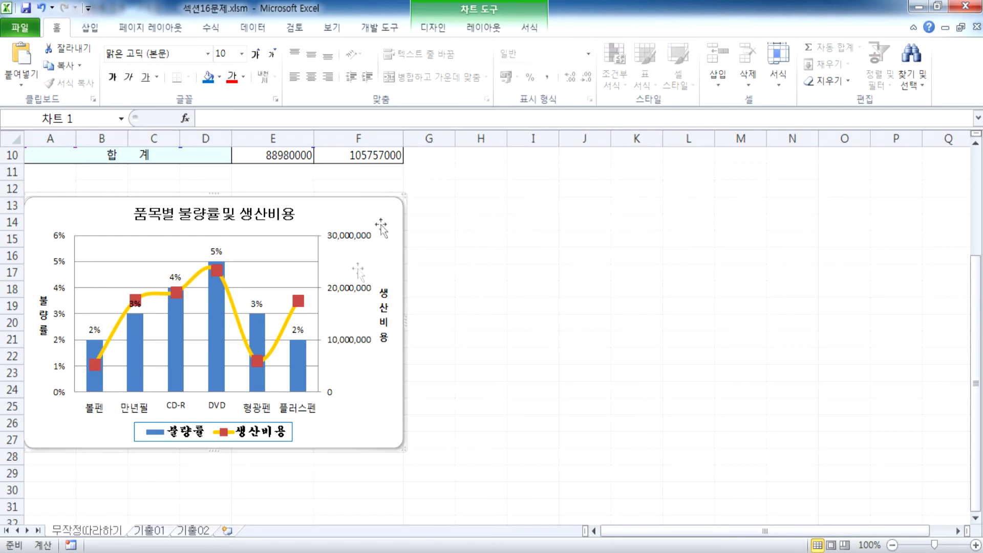
pyautogui.click(151, 530)
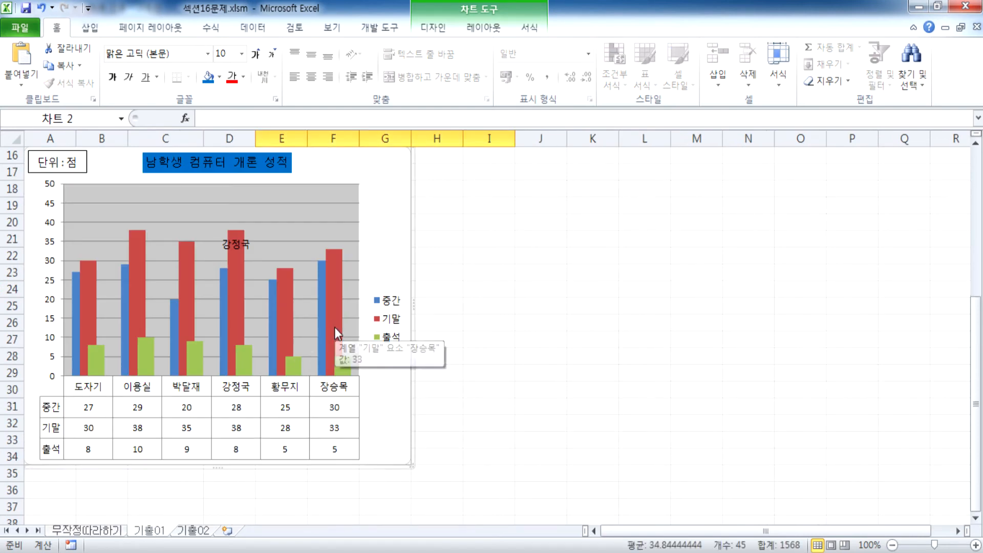
pyautogui.click(192, 531)
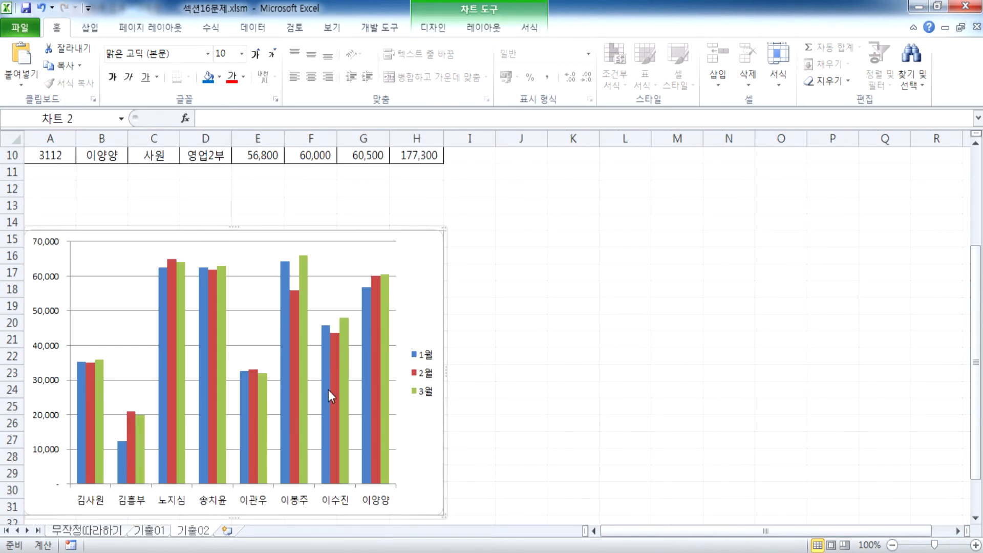
pyautogui.moveTo(325, 407)
pyautogui.click(424, 262)
pyautogui.scroll(3, 424, 262)
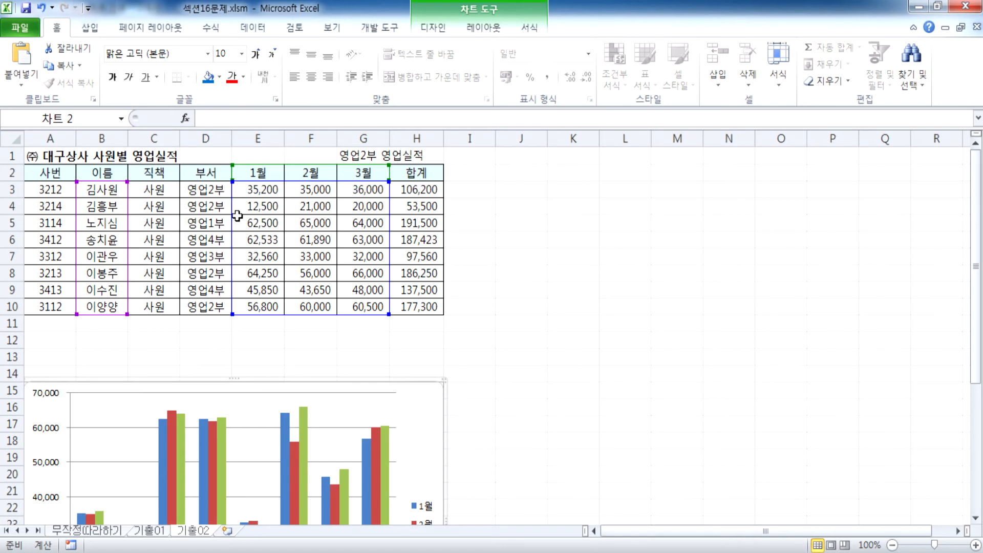
# Select the monthly sales column chart below the table and open its data source selection.
pyautogui.scroll(-3, 333, 278)
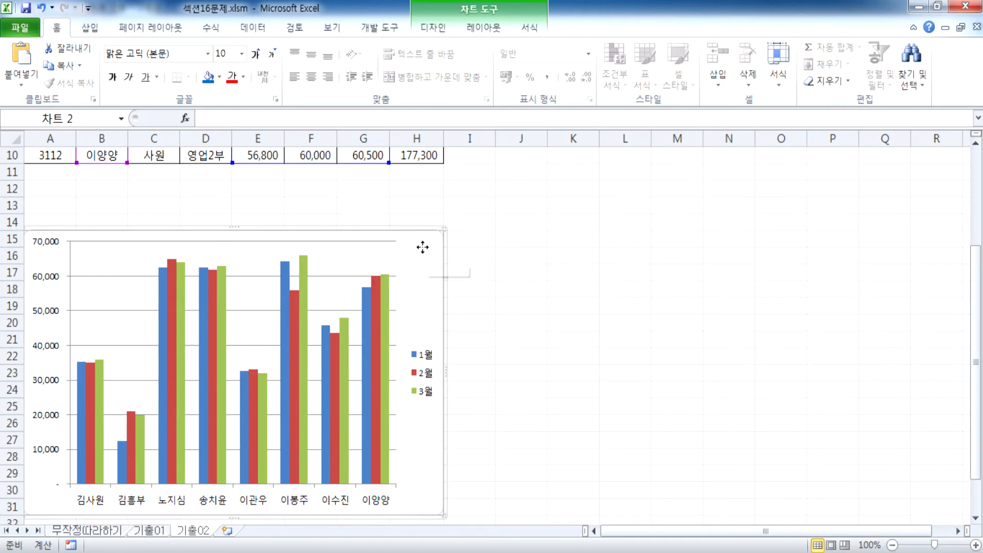
pyautogui.click(501, 266)
pyautogui.click(416, 272)
pyautogui.scroll(3, 410, 287)
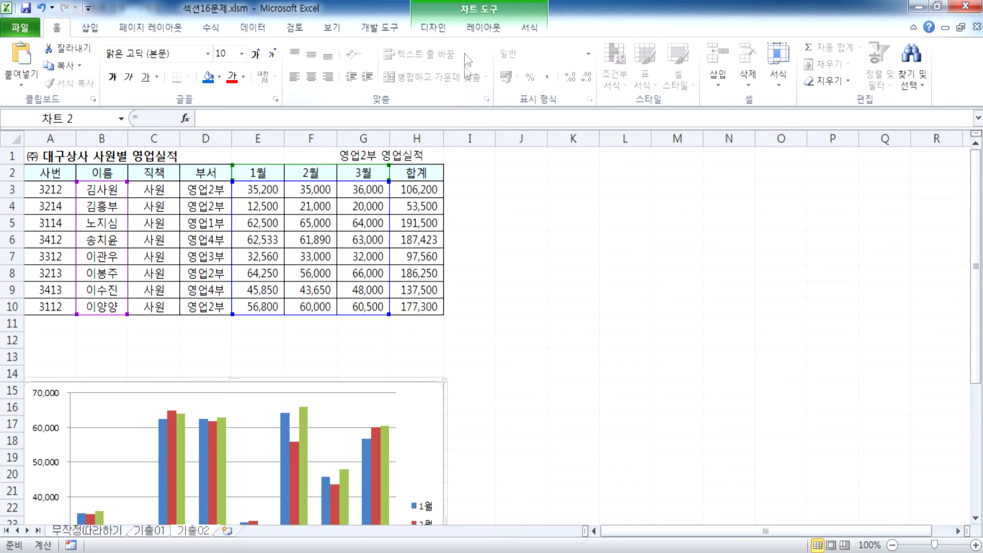
pyautogui.click(433, 27)
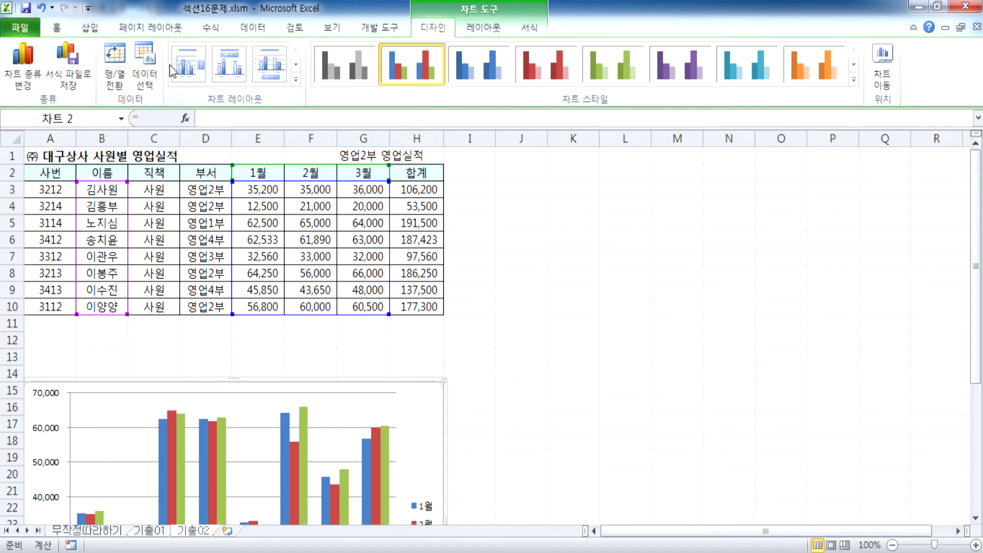
pyautogui.click(145, 64)
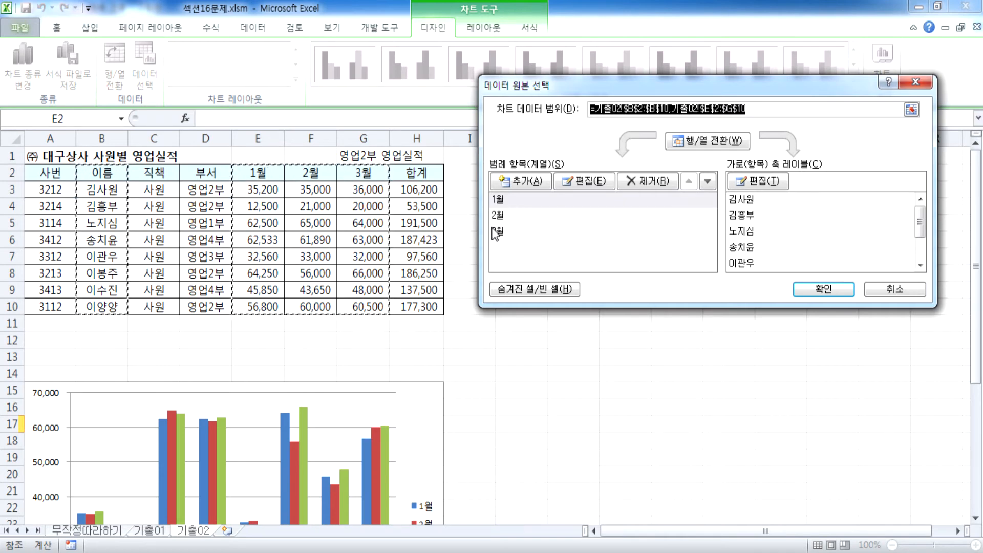
# Examine the chart's month series and the employee names used as horizontal axis labels.
pyautogui.click(522, 236)
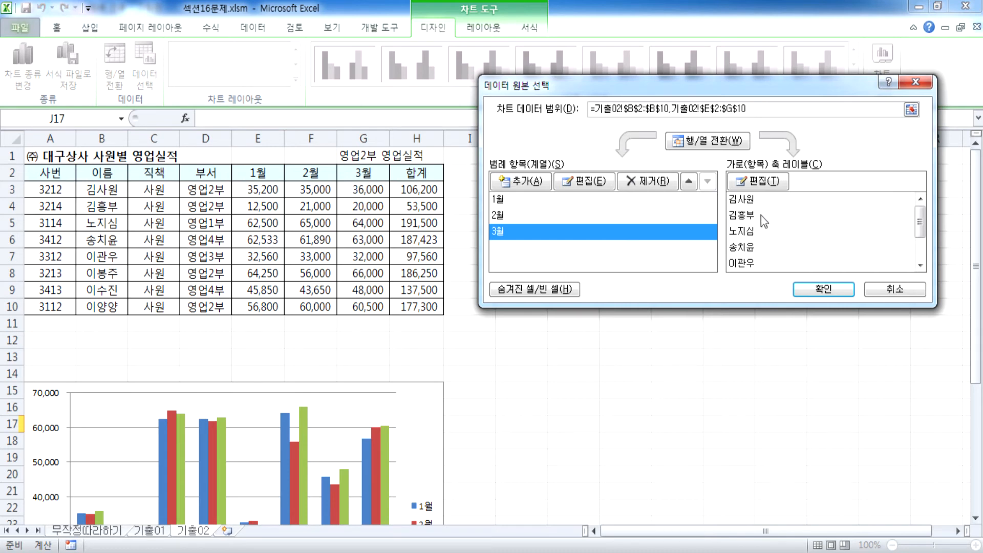
pyautogui.click(747, 238)
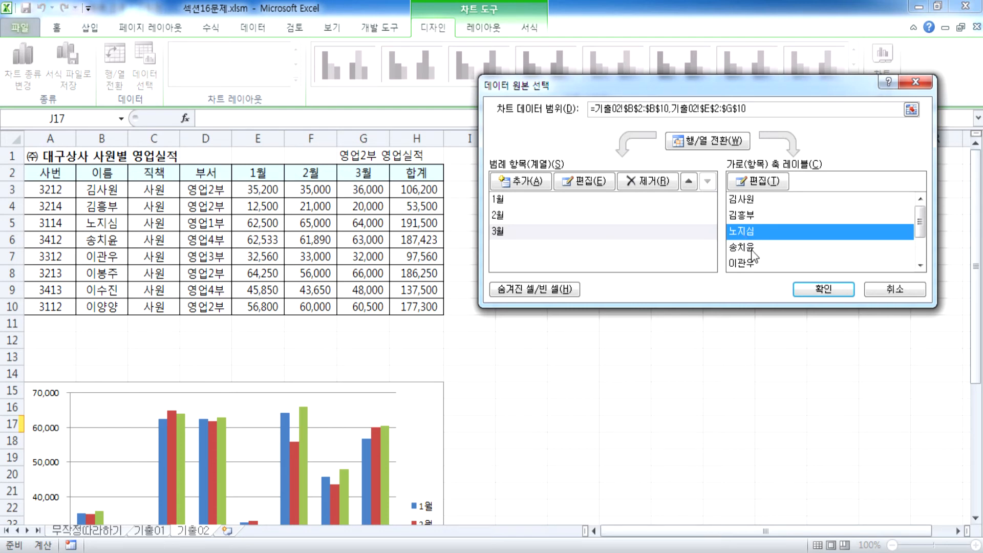
pyautogui.click(752, 249)
pyautogui.click(747, 264)
pyautogui.scroll(-1, 762, 261)
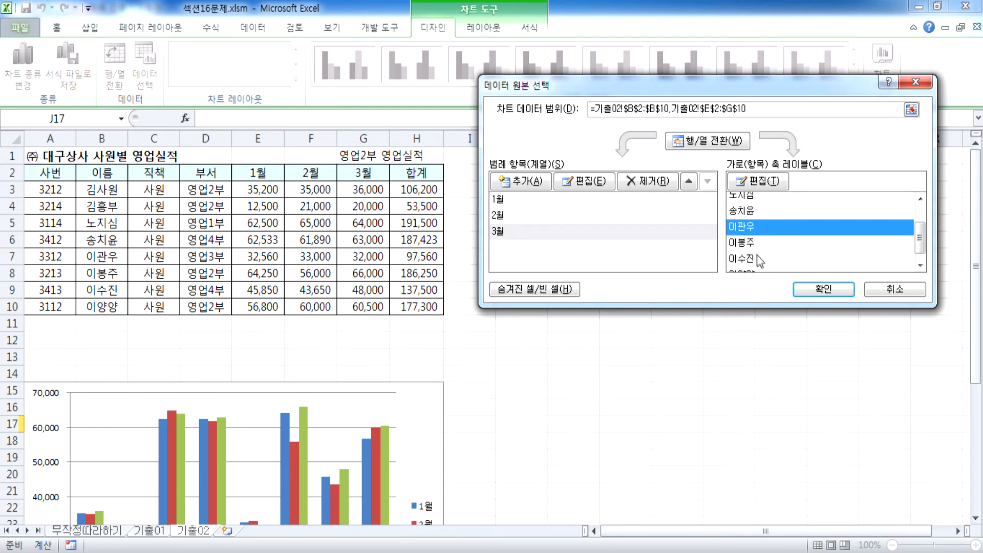
pyautogui.click(750, 245)
pyautogui.scroll(-1, 750, 246)
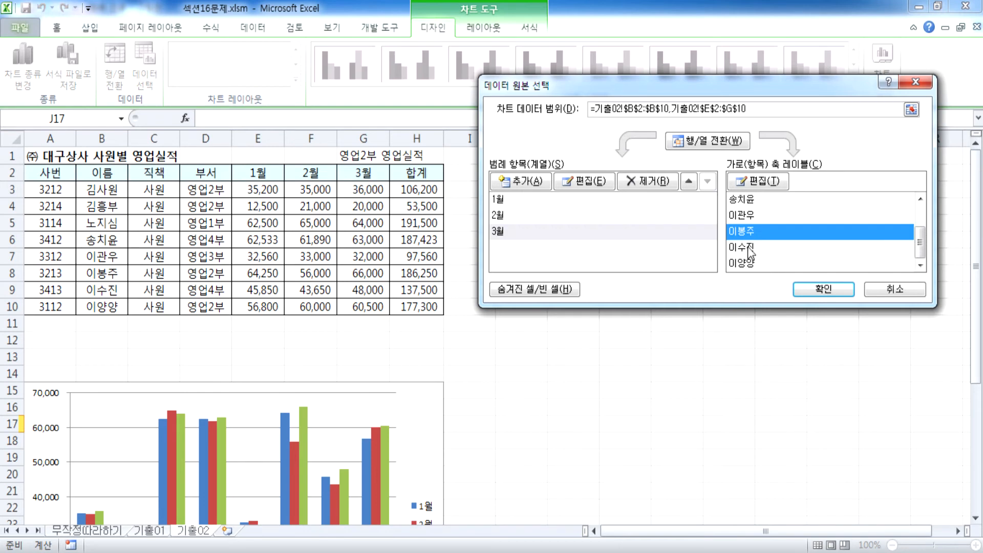
pyautogui.click(750, 249)
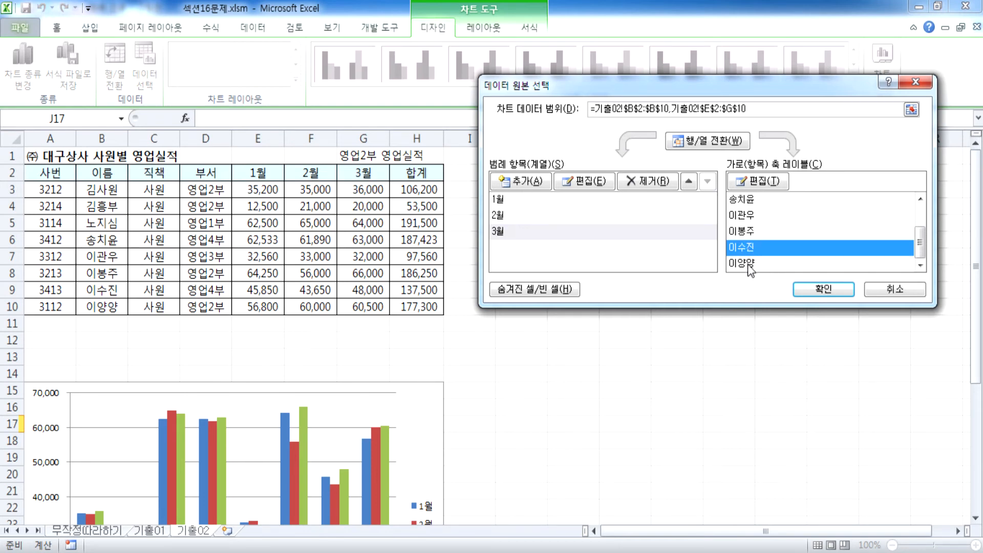
pyautogui.scroll(1, 749, 271)
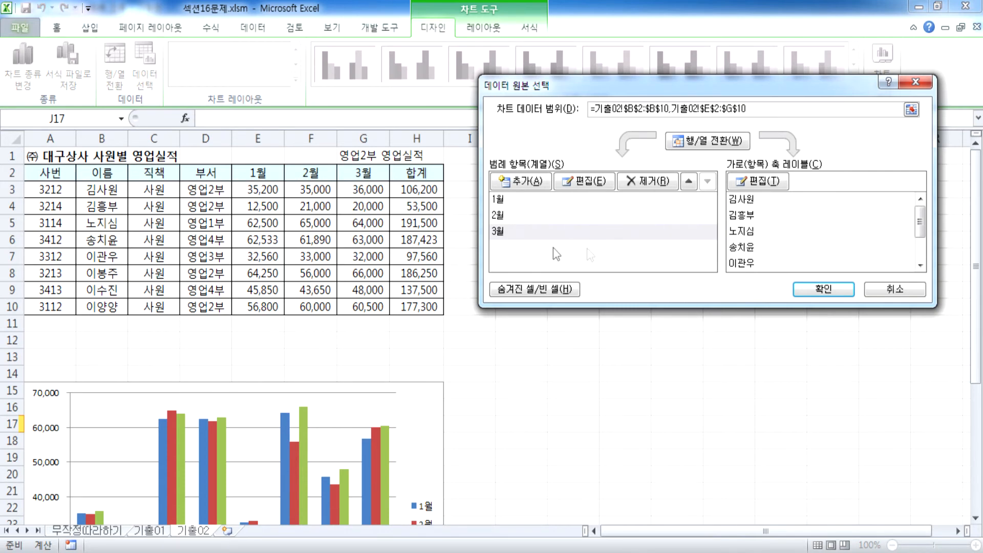
# Switch the chart's rows and columns and remove the series of the four employees outside 영업2부 (rows 5, 6, 7 and 9).
pyautogui.click(693, 140)
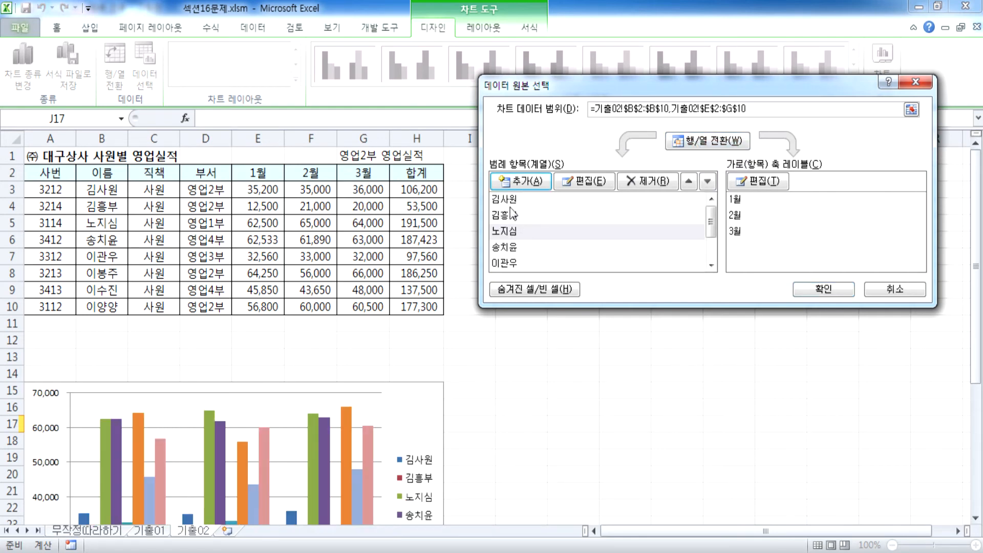
pyautogui.click(506, 231)
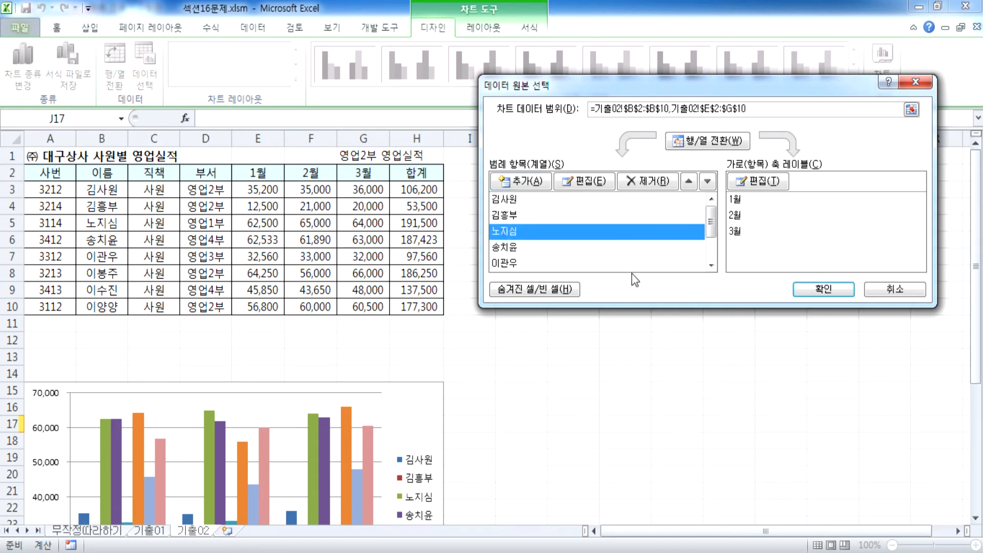
pyautogui.click(650, 181)
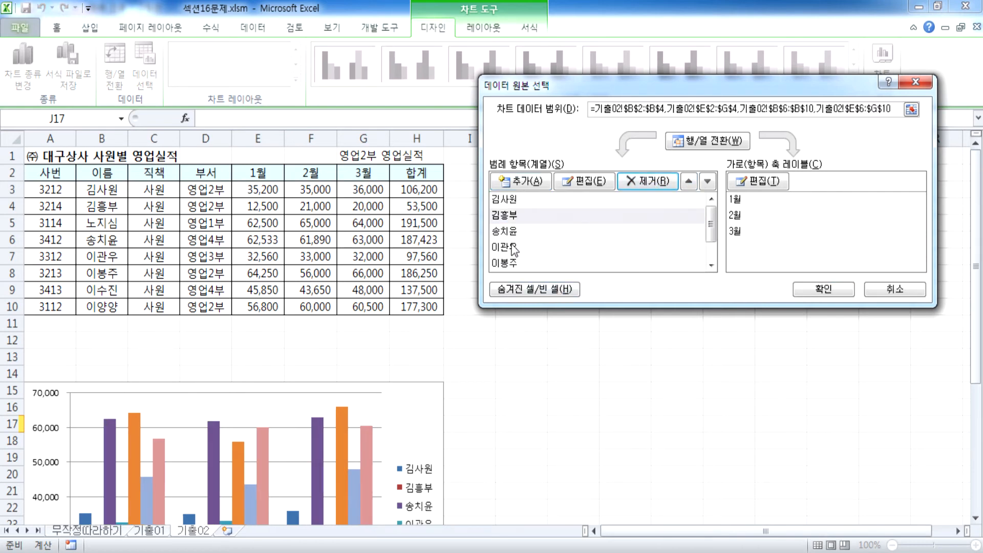
pyautogui.click(563, 231)
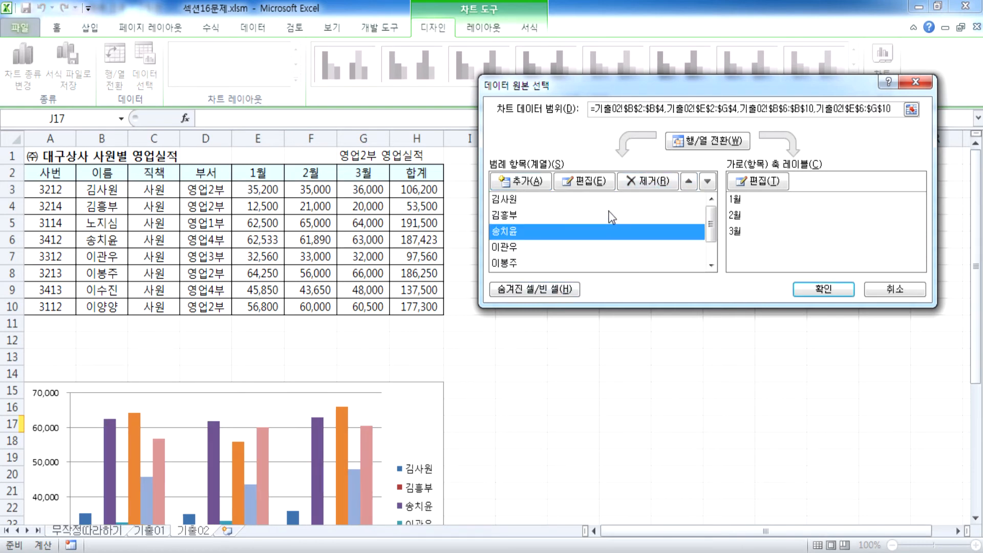
pyautogui.click(651, 181)
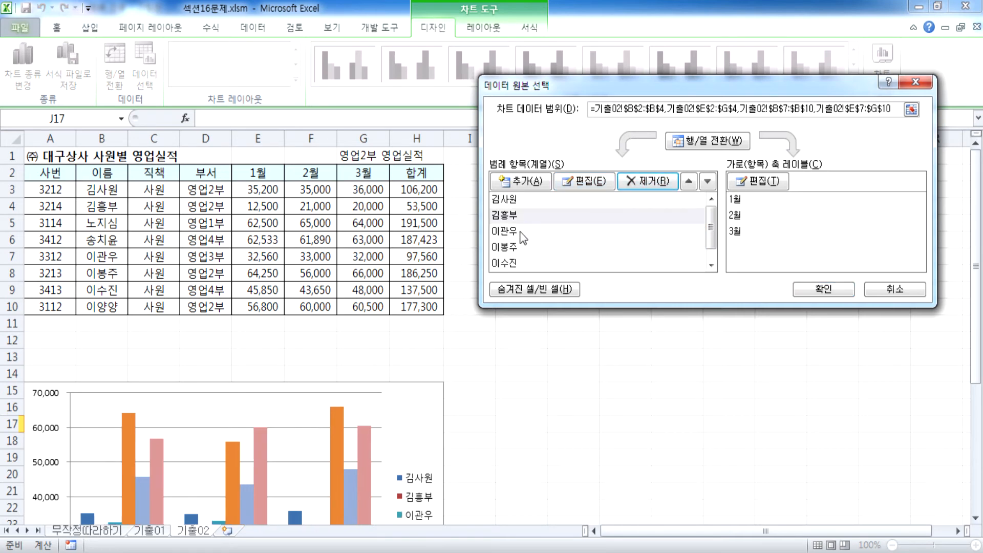
pyautogui.click(520, 234)
pyautogui.click(648, 181)
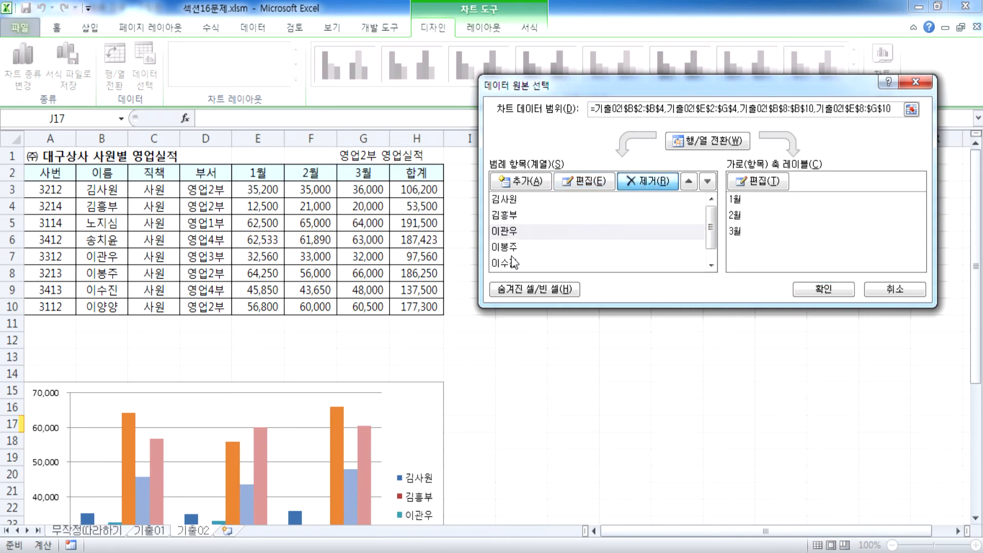
pyautogui.click(511, 247)
pyautogui.click(650, 181)
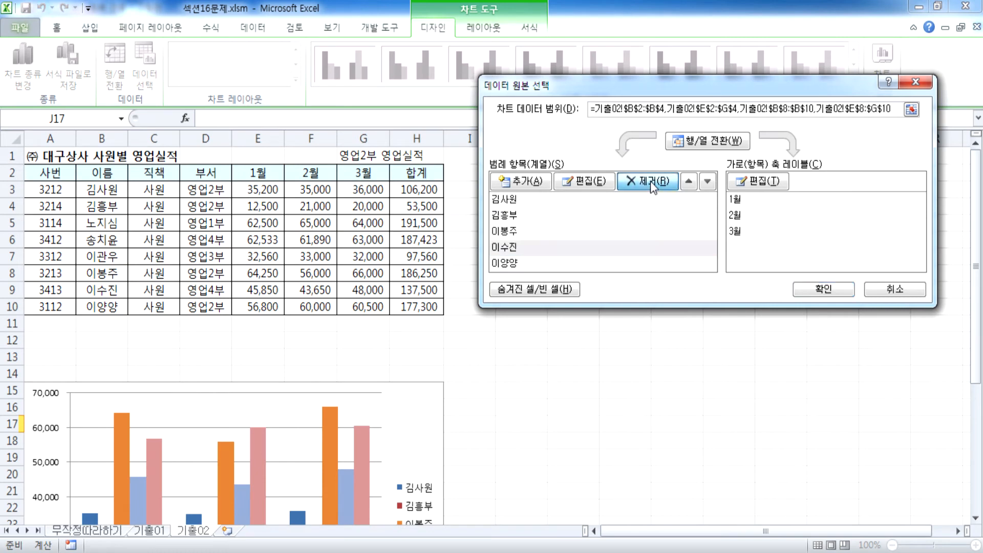
# Switch the chart's rows and columns back, check the reduced chart, and cancel the data source changes.
pyautogui.click(719, 141)
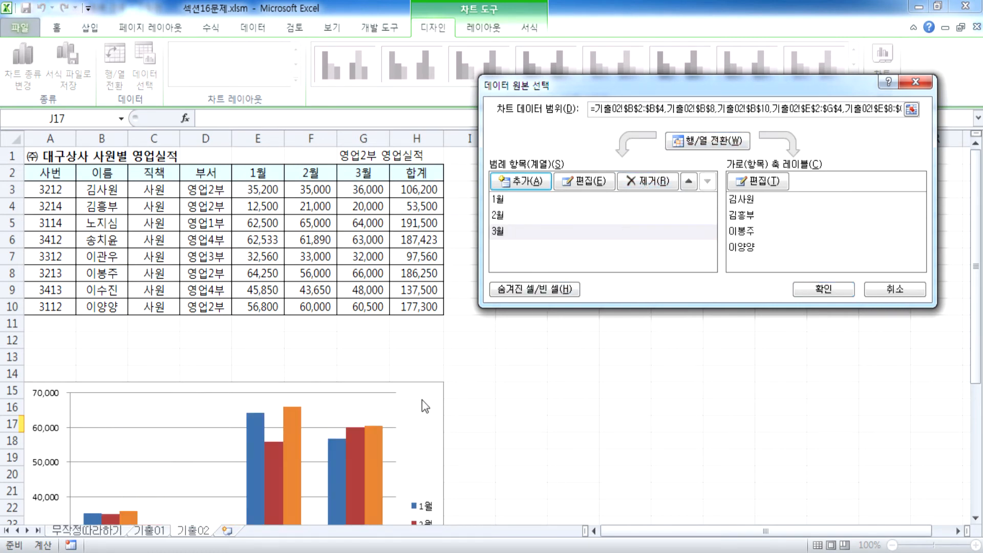
pyautogui.click(633, 107)
pyautogui.scroll(-5, 351, 383)
pyautogui.scroll(1, 351, 382)
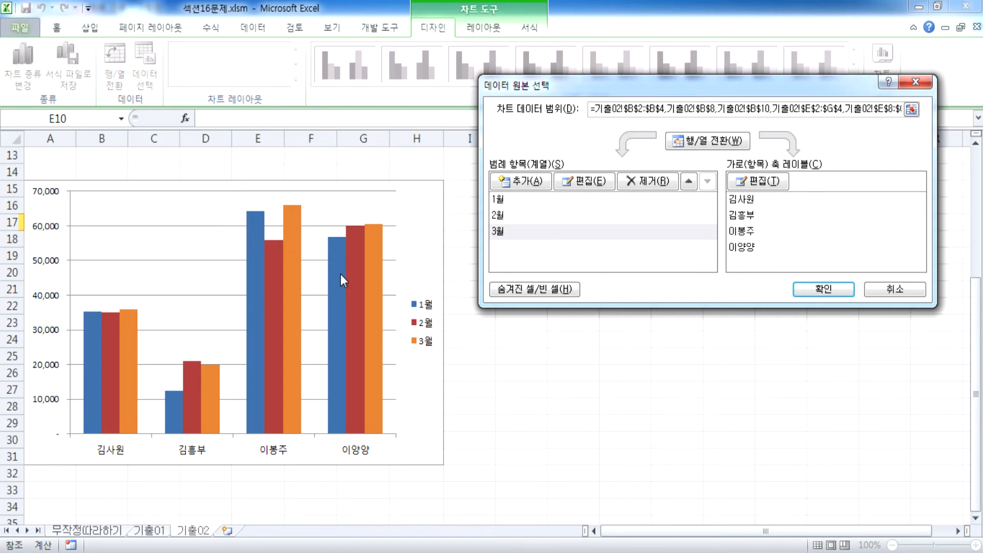
pyautogui.moveTo(341, 276)
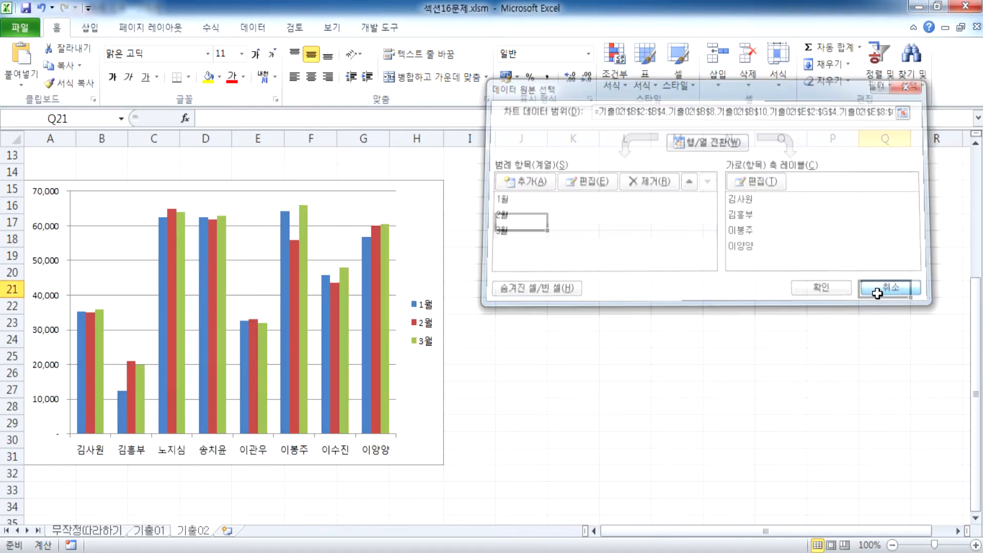
pyautogui.click(875, 288)
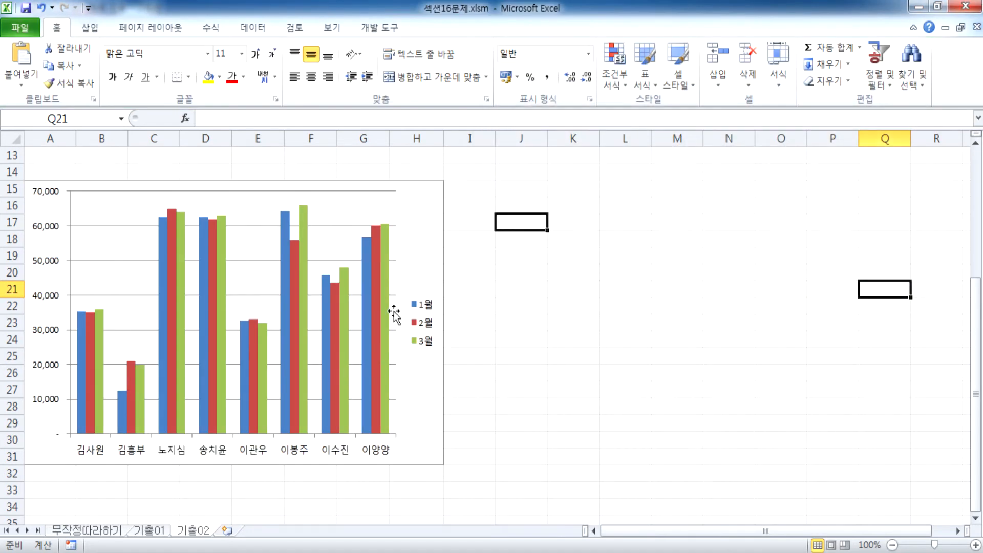
# Reopen the chart's data source selection and set the data range to the name cells B2:B4, B8 and B10.
pyautogui.click(408, 259)
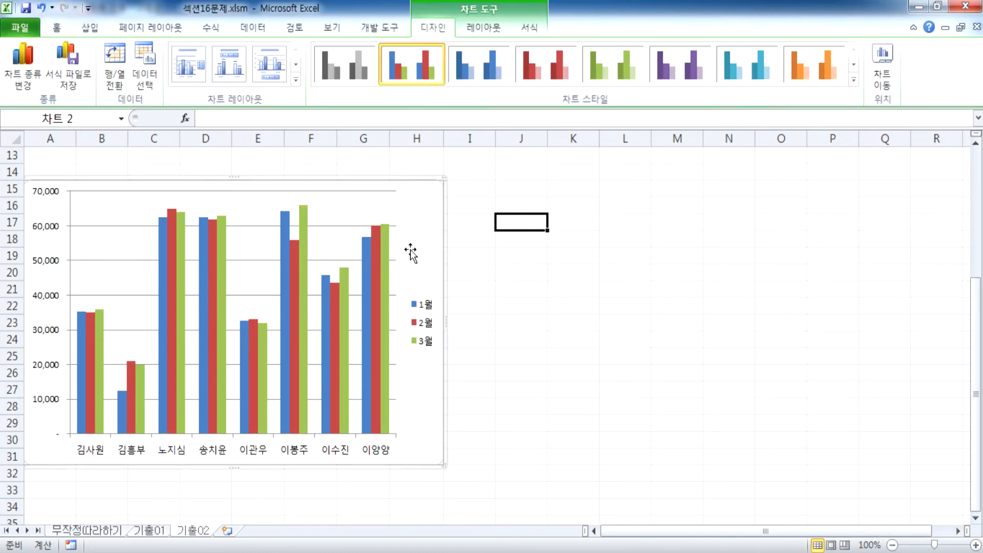
pyautogui.click(143, 69)
pyautogui.moveTo(563, 88); pyautogui.dragTo(675, 150)
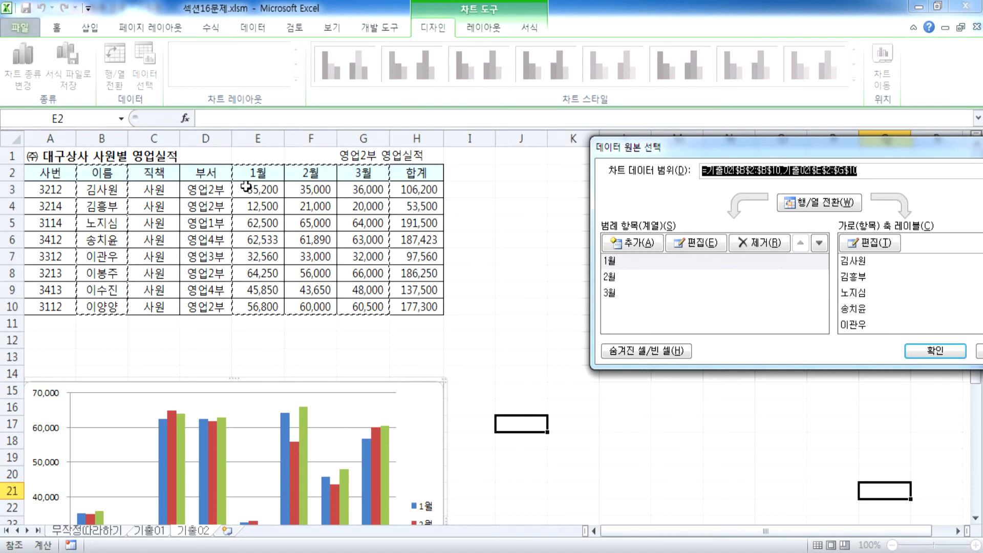
pyautogui.moveTo(102, 172); pyautogui.dragTo(106, 203)
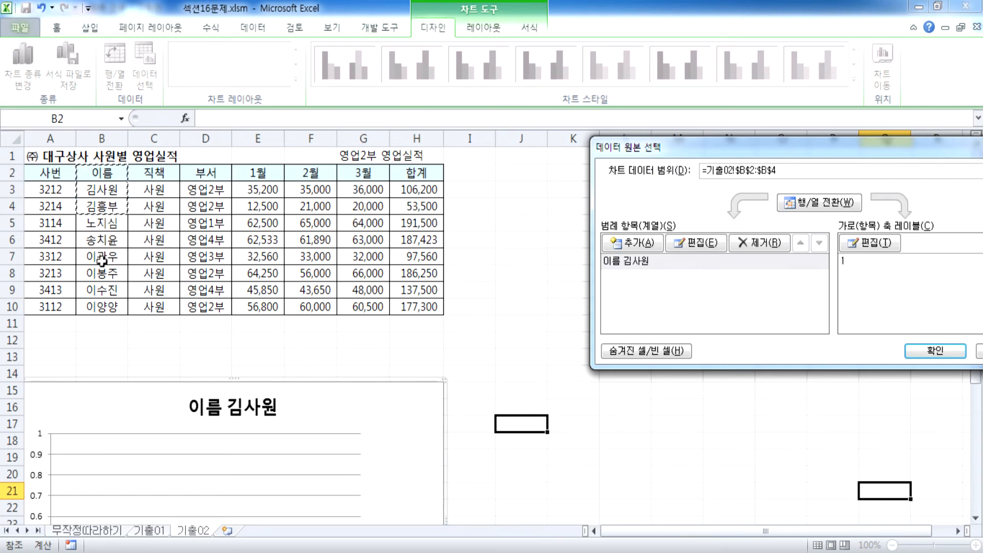
pyautogui.keyDown('ctrl'); pyautogui.click(99, 272); pyautogui.keyUp('ctrl')
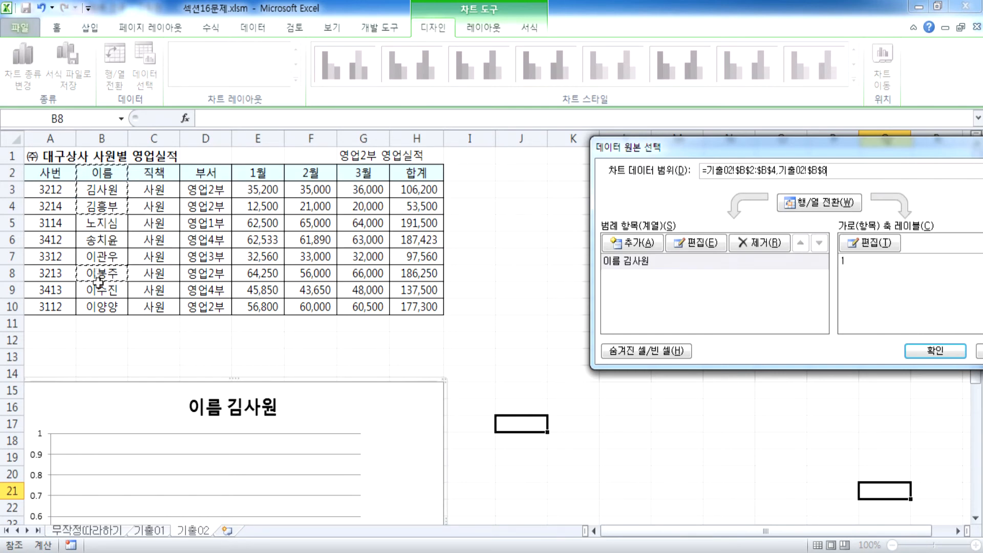
pyautogui.keyDown('ctrl'); pyautogui.click(100, 307); pyautogui.keyUp('ctrl')
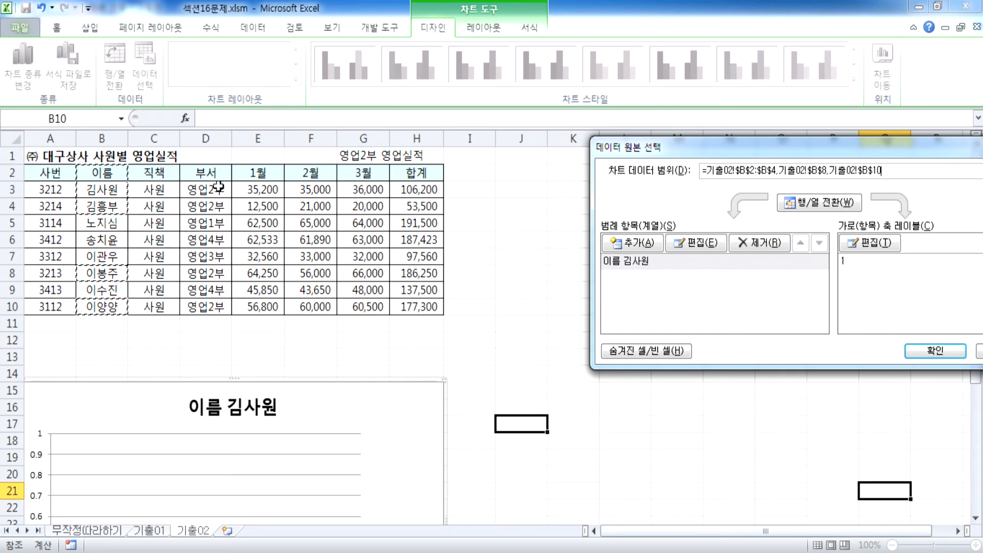
# Add the matching month cells E2:G4, E8:G8 and E10:G10 to the chart data range and check the chart.
pyautogui.moveTo(257, 173)
pyautogui.mouseDown()
pyautogui.moveTo(358, 180)
pyautogui.moveTo(362, 201)
pyautogui.mouseUp()
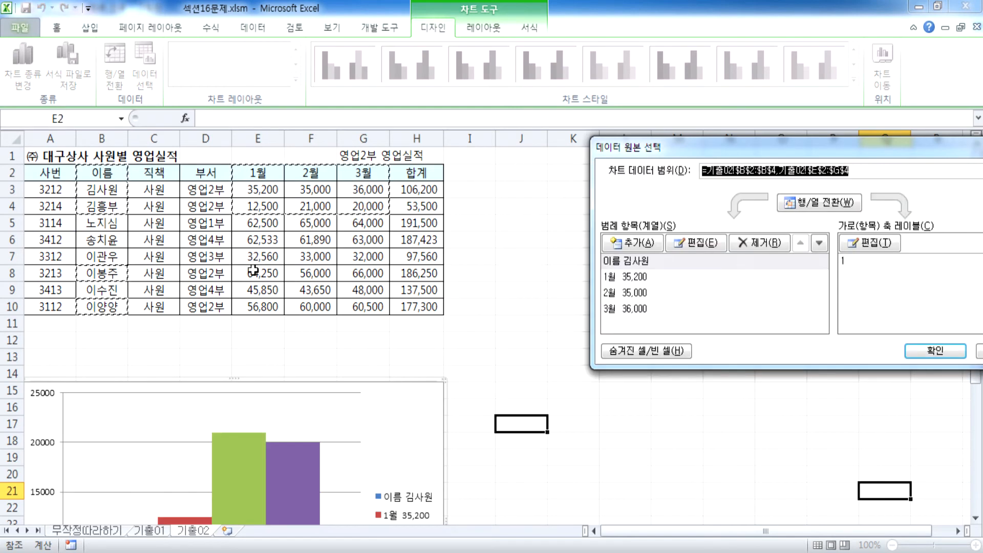
pyautogui.moveTo(245, 276); pyautogui.dragTo(357, 275)
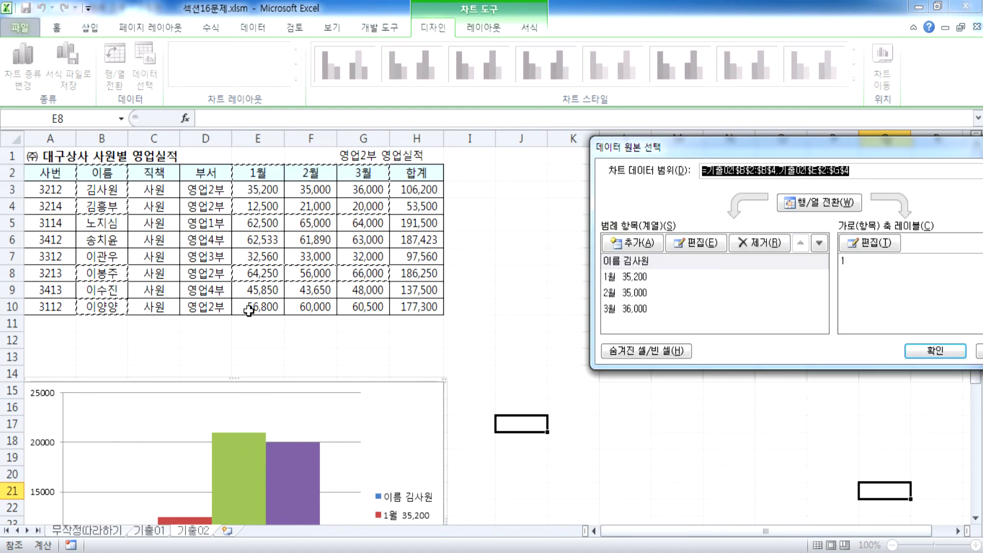
pyautogui.moveTo(259, 306); pyautogui.dragTo(357, 306)
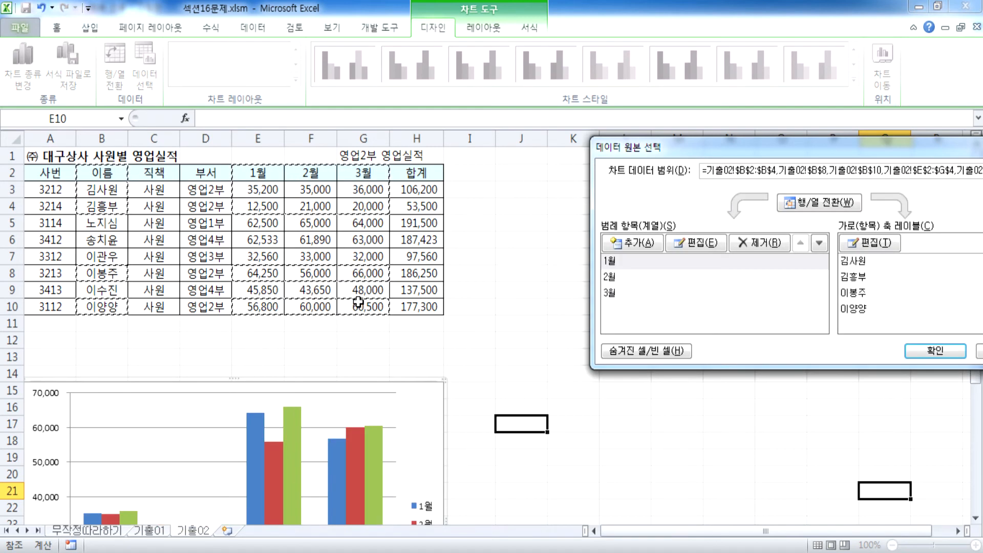
pyautogui.scroll(-3, 399, 384)
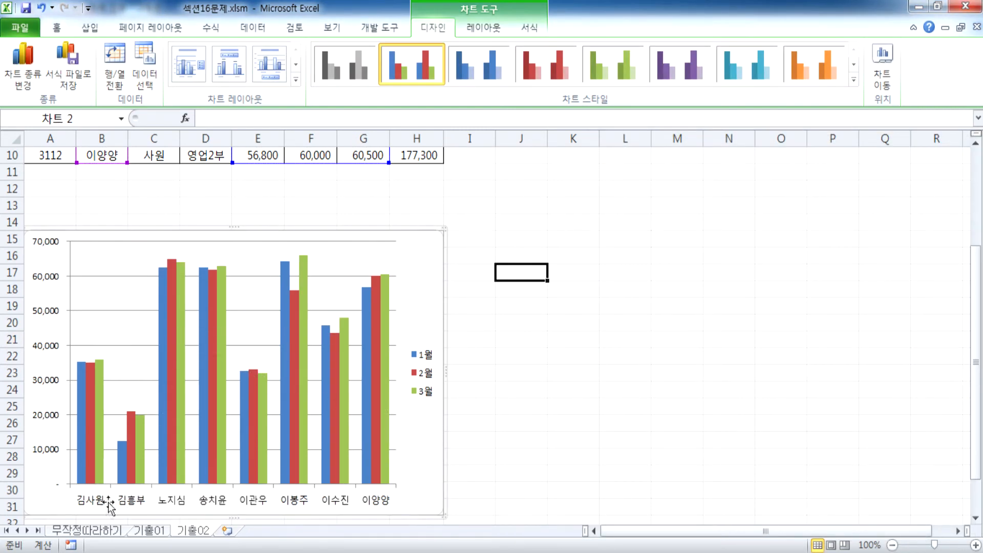
# Reopen the chart's data source selection and redefine the data range with name cells B2:B4, B8 and B10.
pyautogui.click(386, 298)
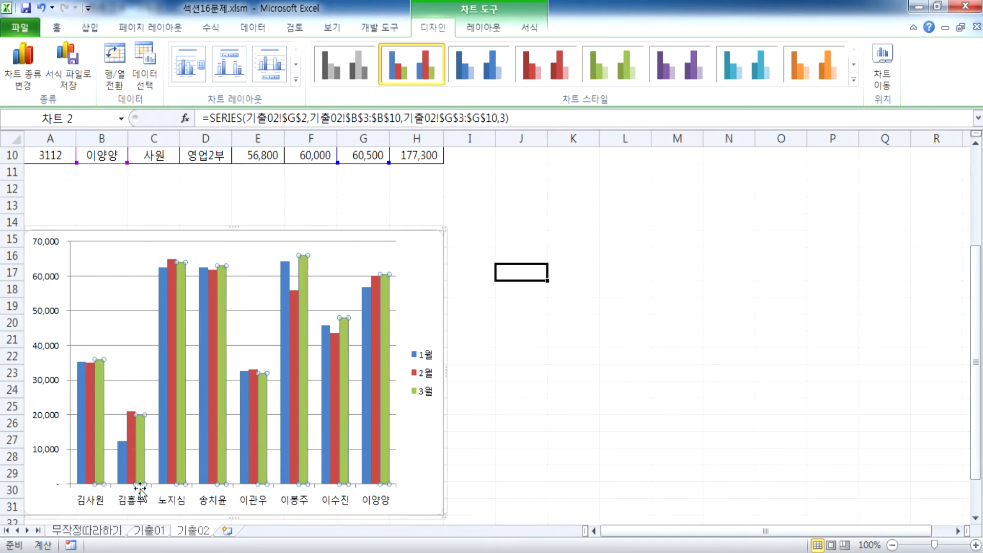
pyautogui.click(392, 311)
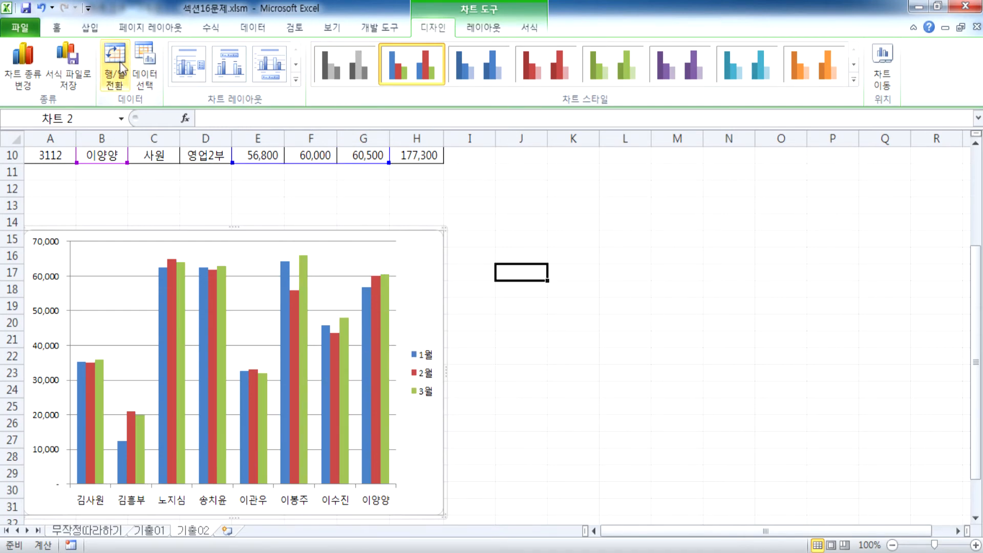
pyautogui.click(145, 72)
pyautogui.moveTo(537, 108); pyautogui.dragTo(533, 96)
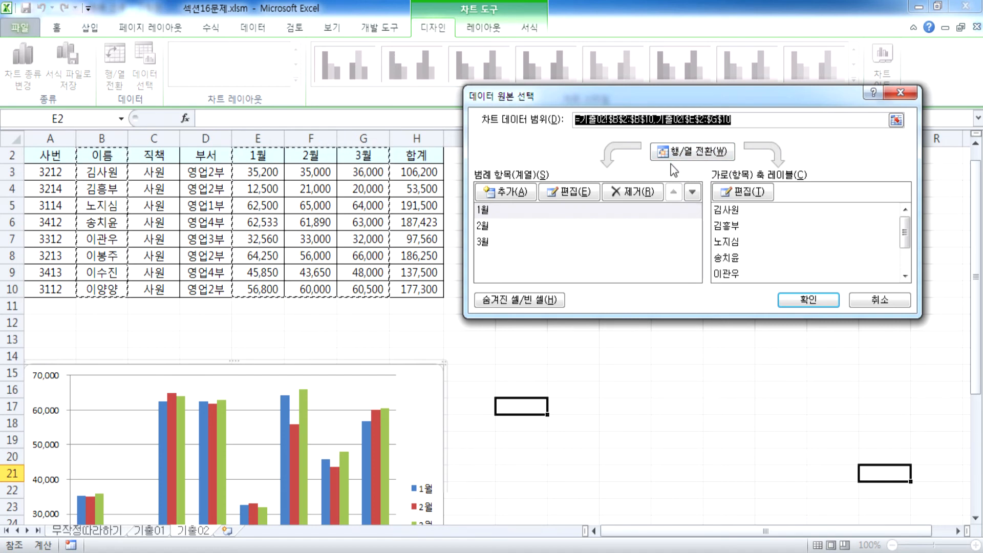
pyautogui.scroll(1, 235, 228)
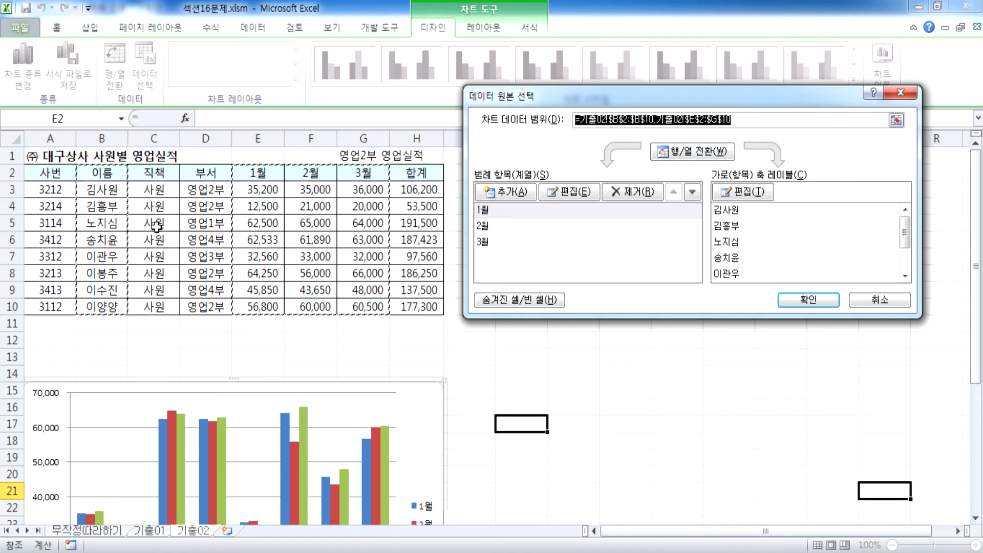
pyautogui.moveTo(560, 97); pyautogui.dragTo(696, 99)
pyautogui.moveTo(97, 173); pyautogui.dragTo(97, 183)
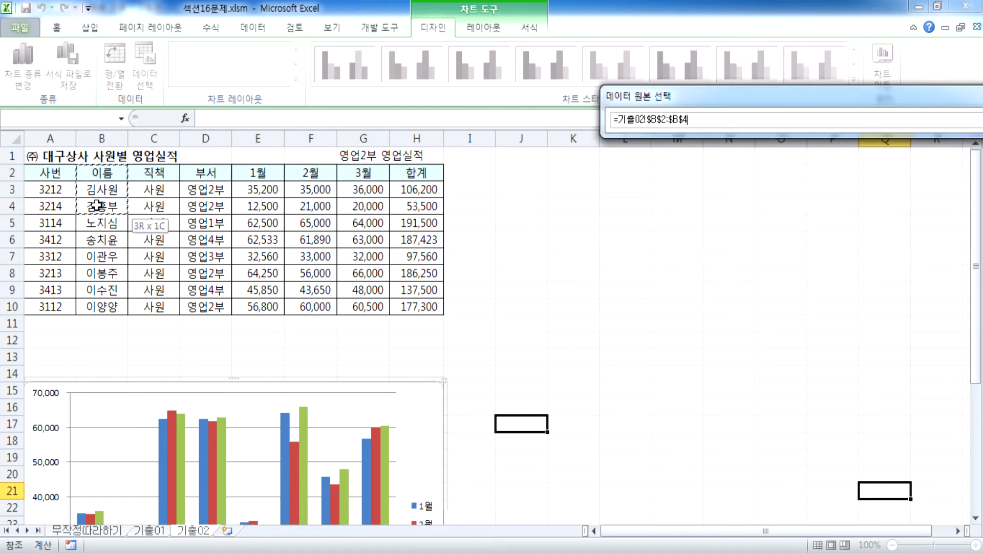
pyautogui.moveTo(98, 206); pyautogui.dragTo(98, 205)
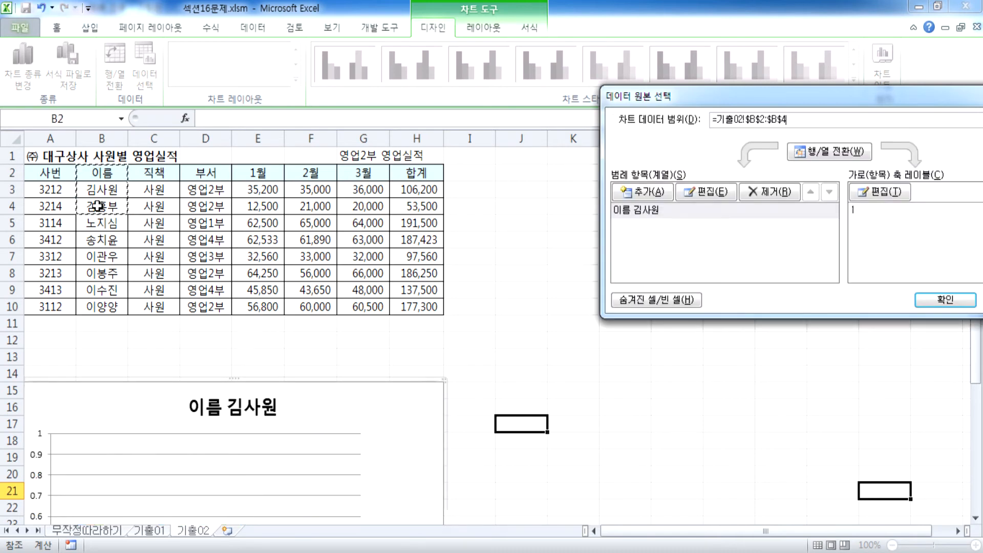
pyautogui.keyDown('ctrl'); pyautogui.click(100, 273); pyautogui.keyUp('ctrl')
pyautogui.keyDown('ctrl'); pyautogui.click(94, 305); pyautogui.keyUp('ctrl')
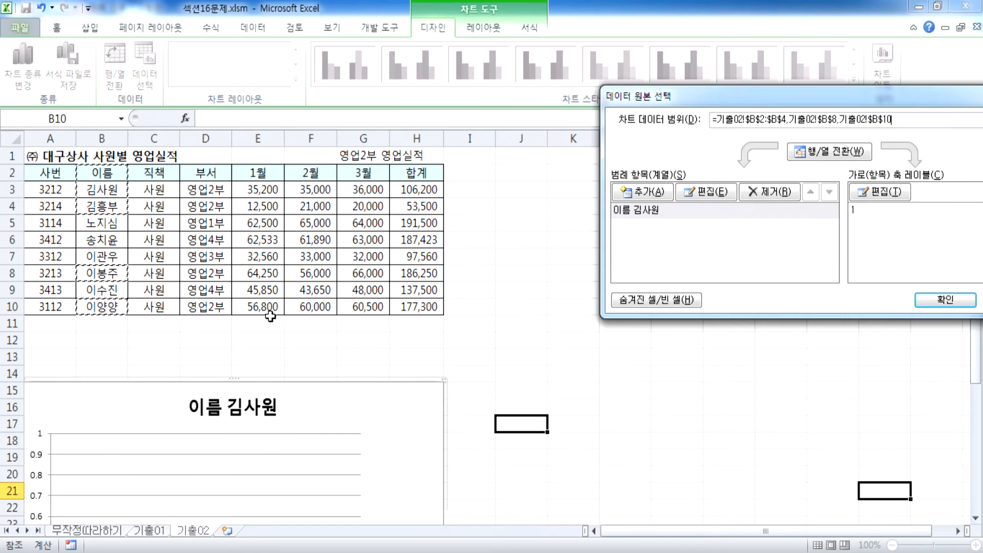
# Add the month cells E2:G4, E8:G8 and E10:G10 to the chart data range and apply the new data source.
pyautogui.moveTo(257, 176); pyautogui.dragTo(378, 207)
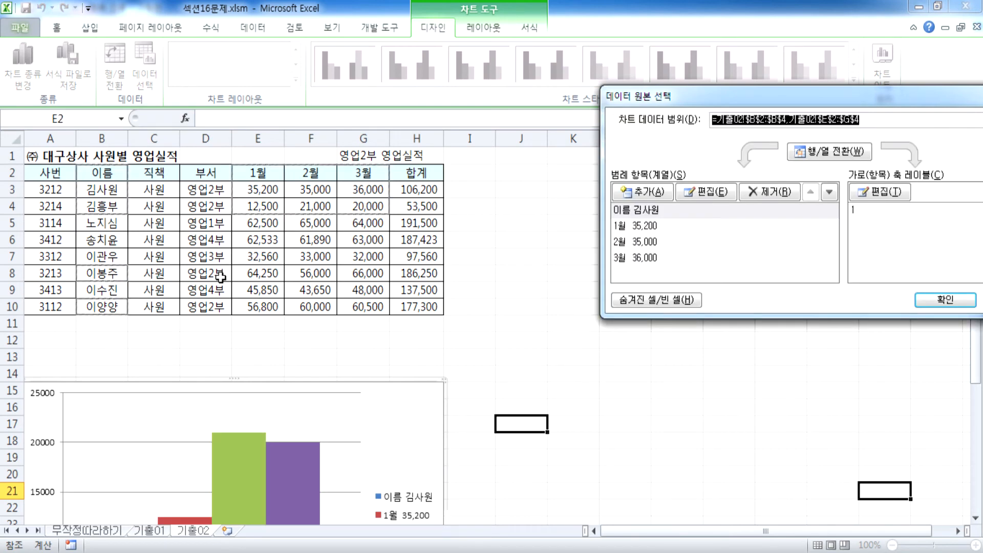
pyautogui.keyDown('ctrl'); pyautogui.click(258, 275); pyautogui.keyUp('ctrl')
pyautogui.moveTo(259, 275); pyautogui.dragTo(358, 272)
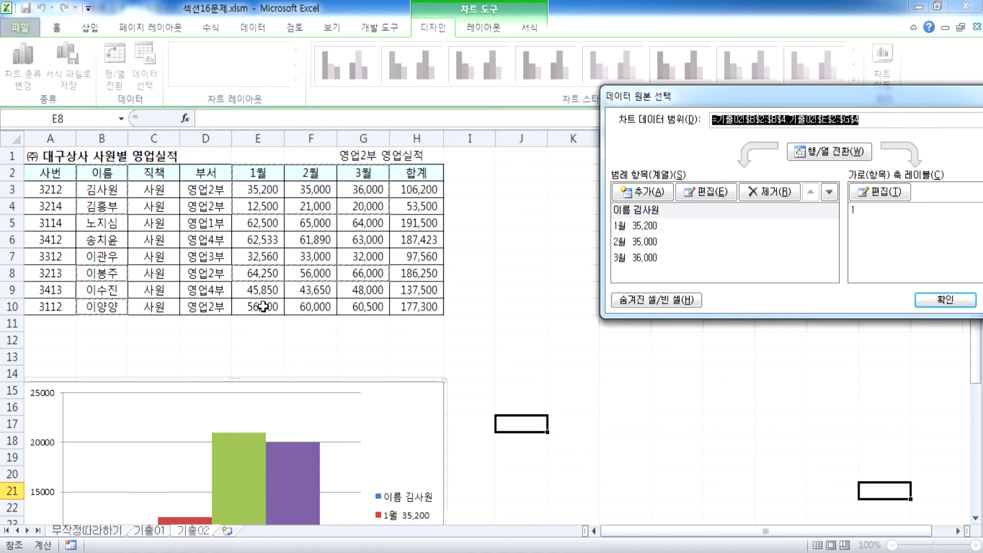
pyautogui.moveTo(248, 308); pyautogui.dragTo(364, 310)
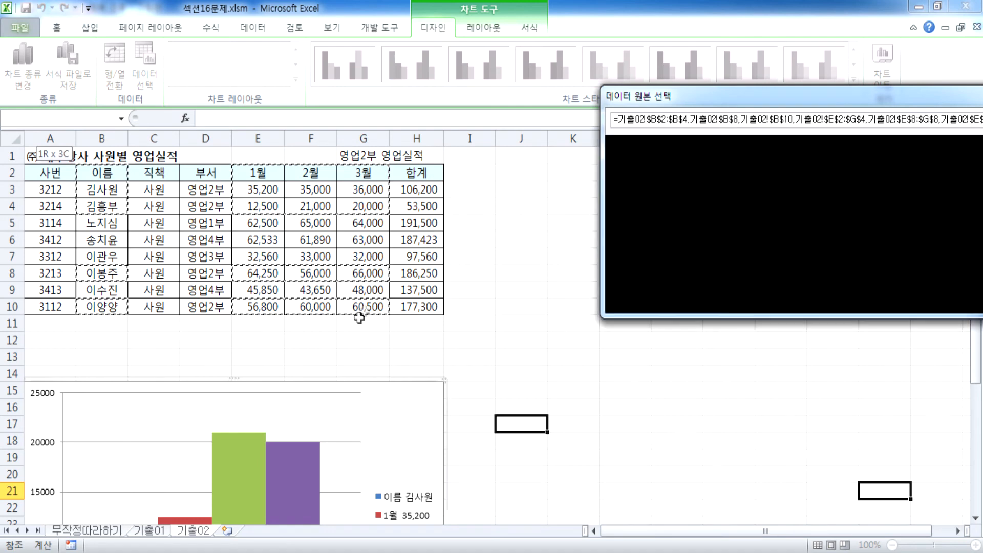
pyautogui.scroll(-4, 333, 323)
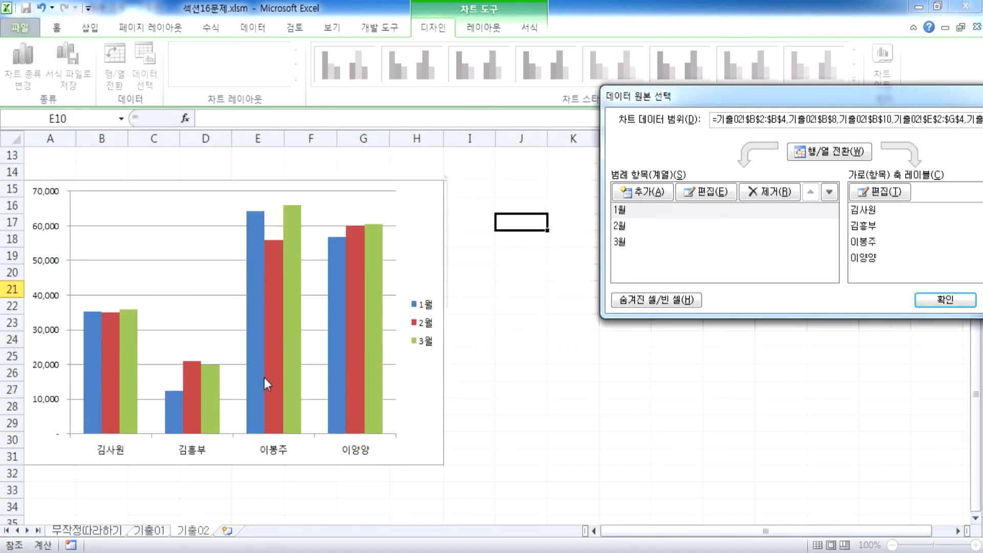
pyautogui.moveTo(263, 370)
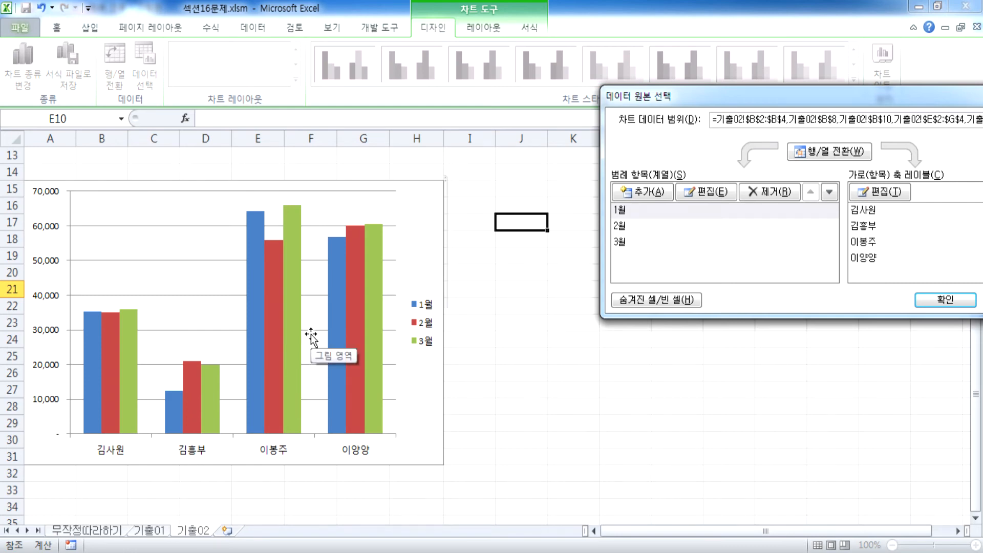
pyautogui.click(946, 302)
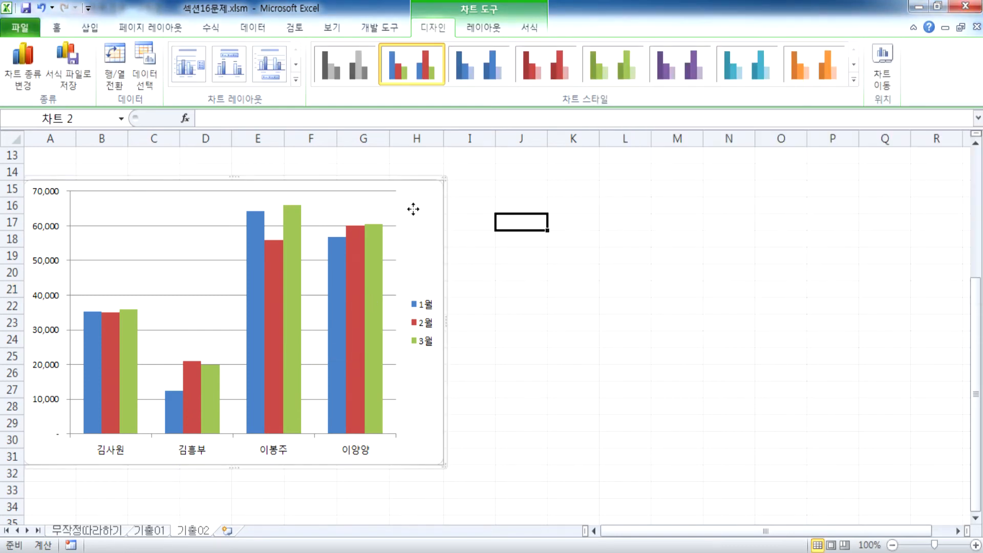
pyautogui.click(469, 255)
pyautogui.click(379, 182)
pyautogui.click(525, 274)
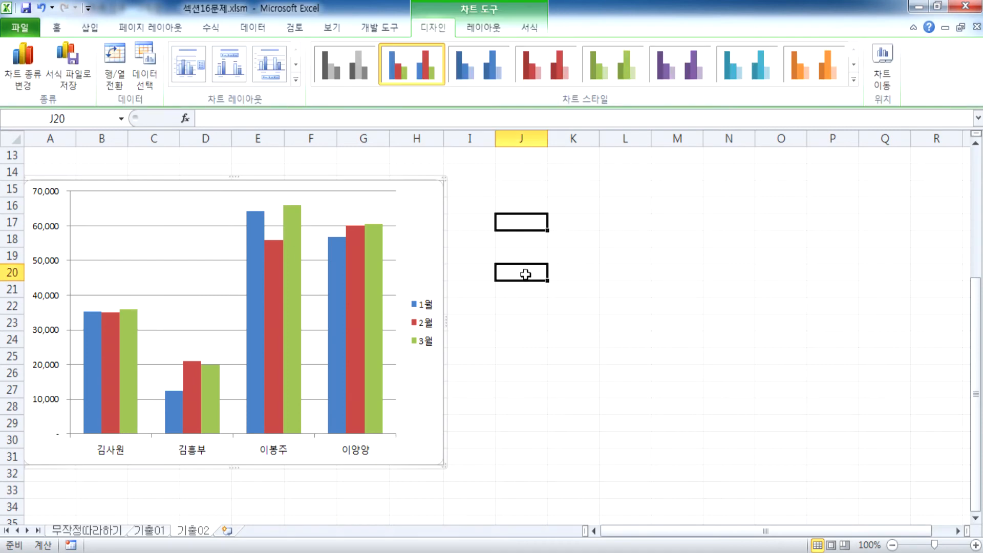
pyautogui.scroll(-4, 511, 320)
pyautogui.scroll(4, 511, 322)
# Add a chart title with the 차트 위 option, placed above the plot area.
pyautogui.click(412, 224)
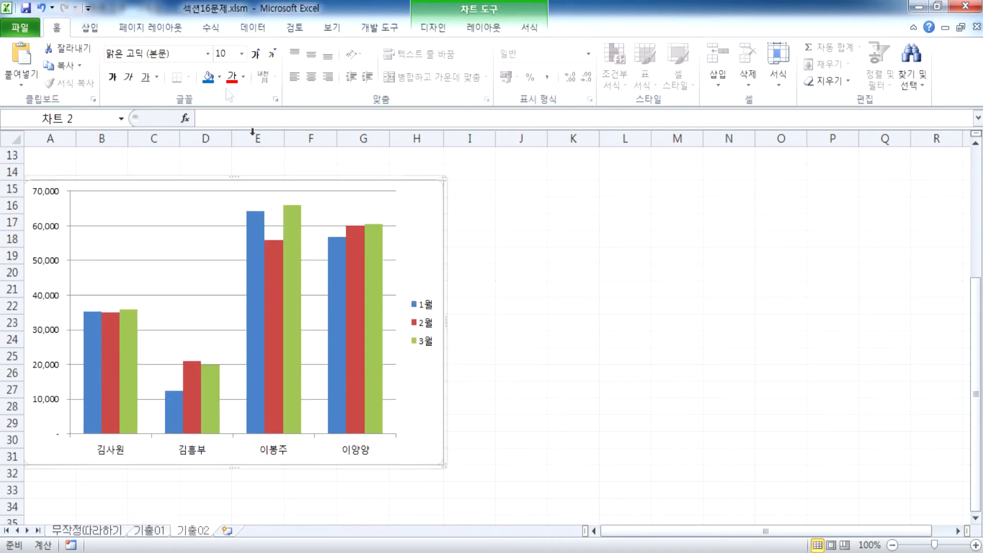
pyautogui.click(475, 31)
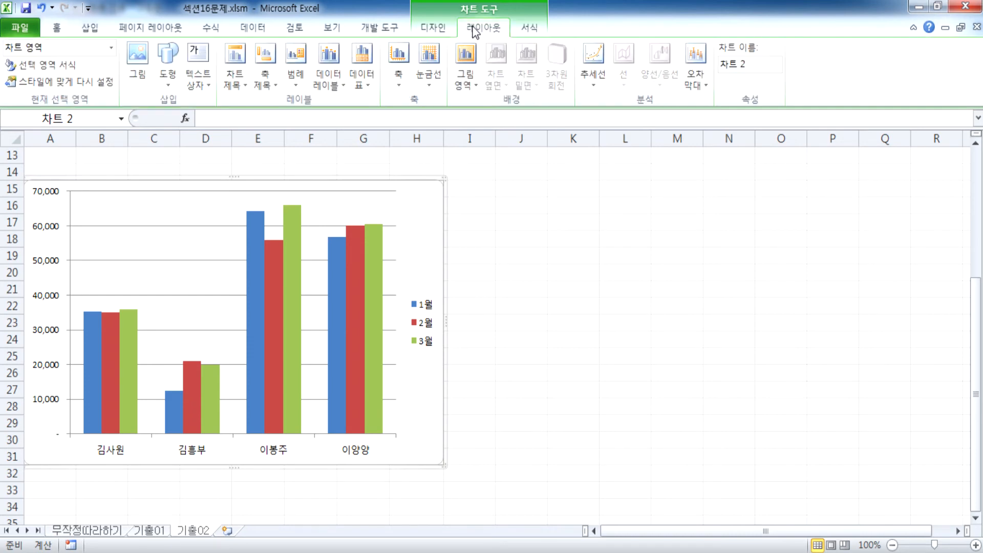
pyautogui.click(229, 77)
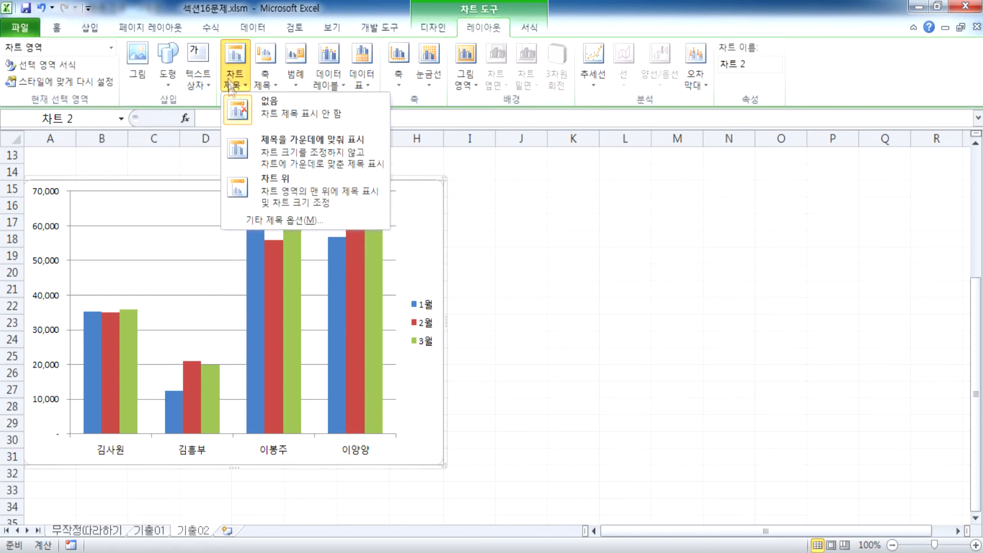
pyautogui.click(254, 185)
# Examine the text in cell G1 and the placeholder chart title it should supply.
pyautogui.scroll(4, 174, 311)
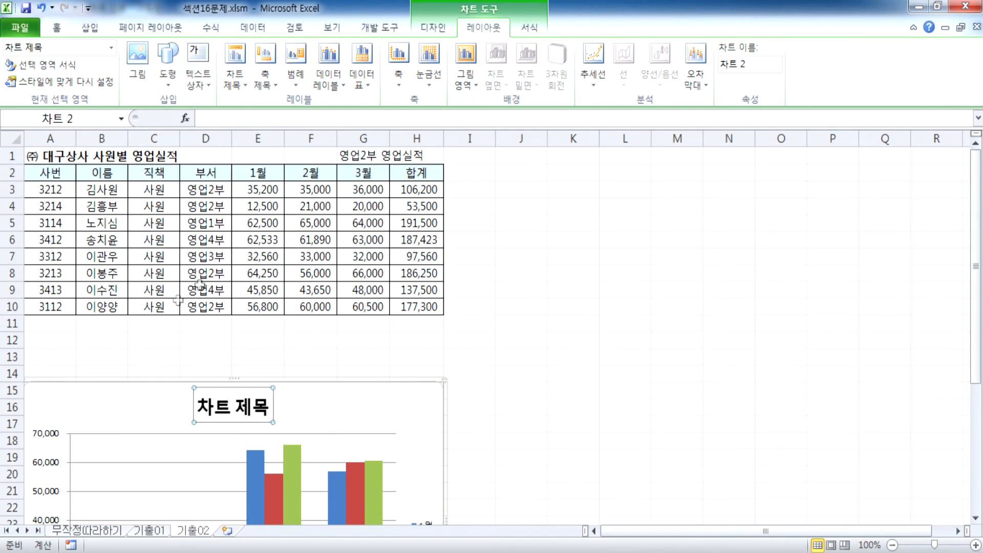
pyautogui.click(356, 156)
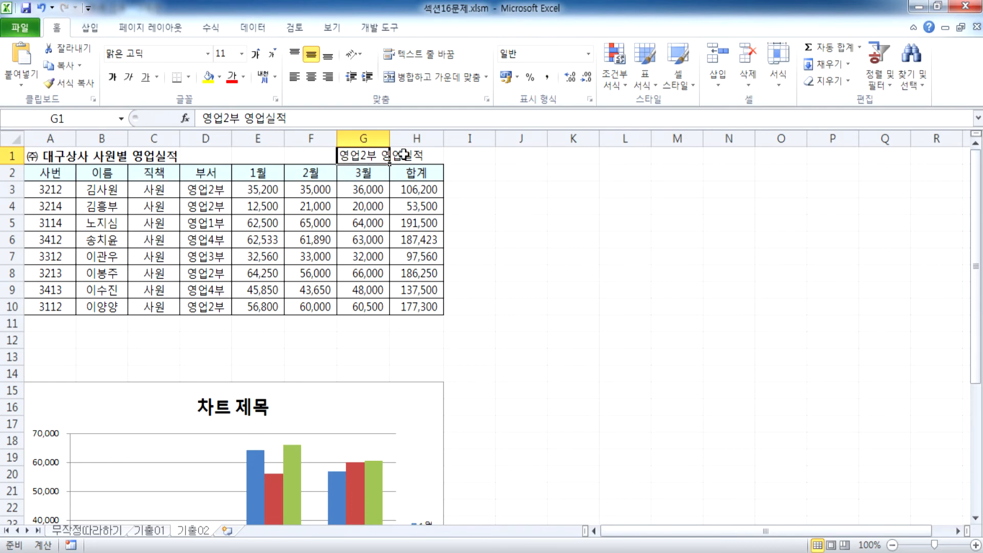
pyautogui.moveTo(297, 118); pyautogui.dragTo(194, 118)
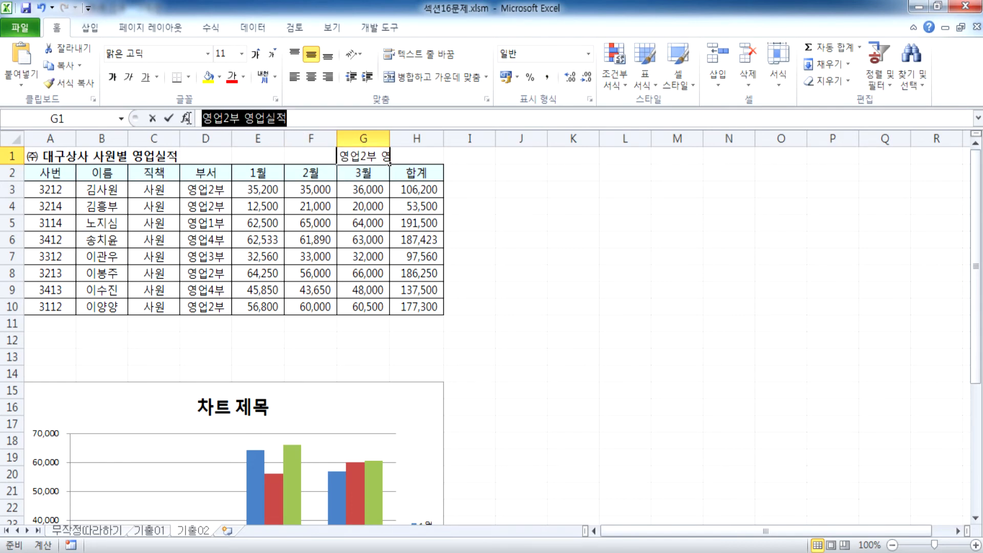
pyautogui.click(231, 407)
pyautogui.scroll(-3, 284, 351)
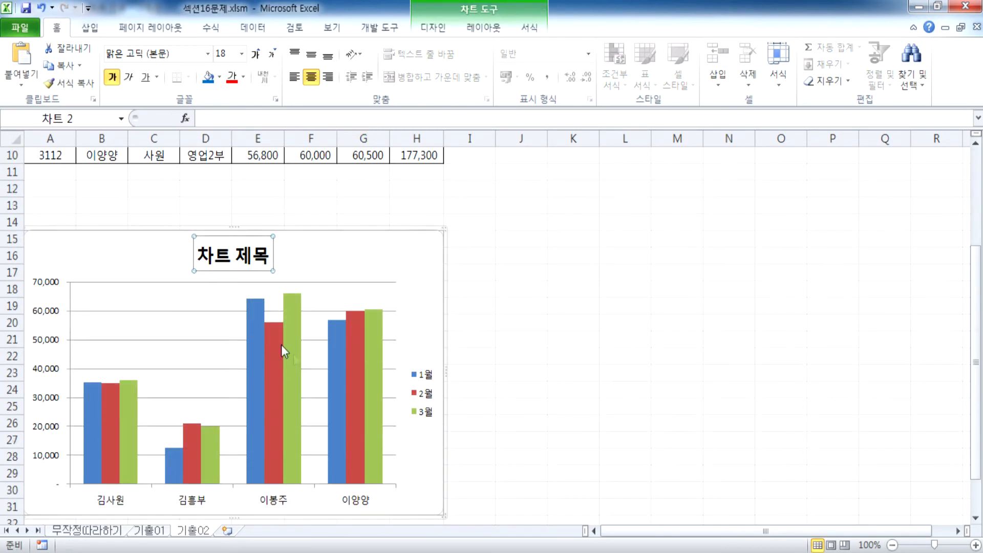
pyautogui.scroll(3, 232, 268)
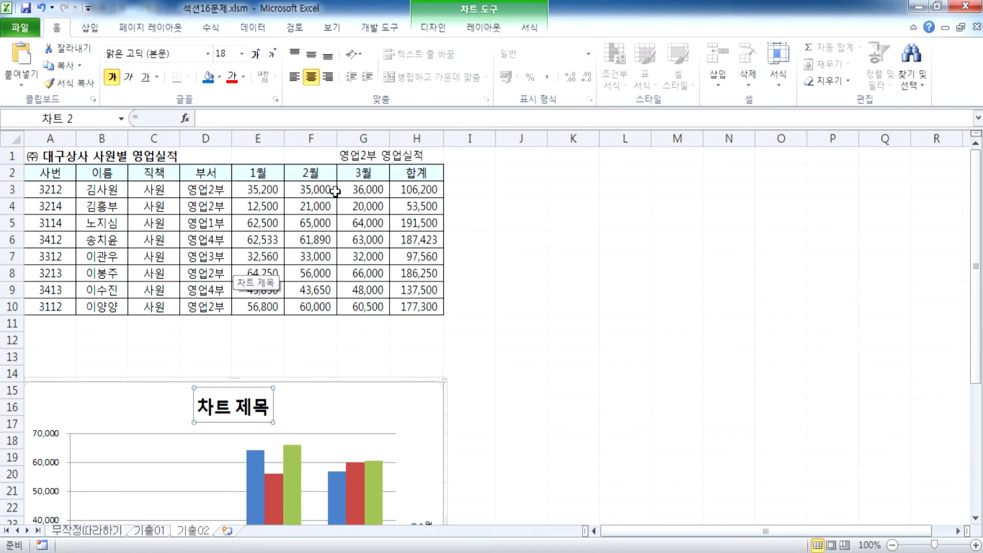
pyautogui.click(353, 156)
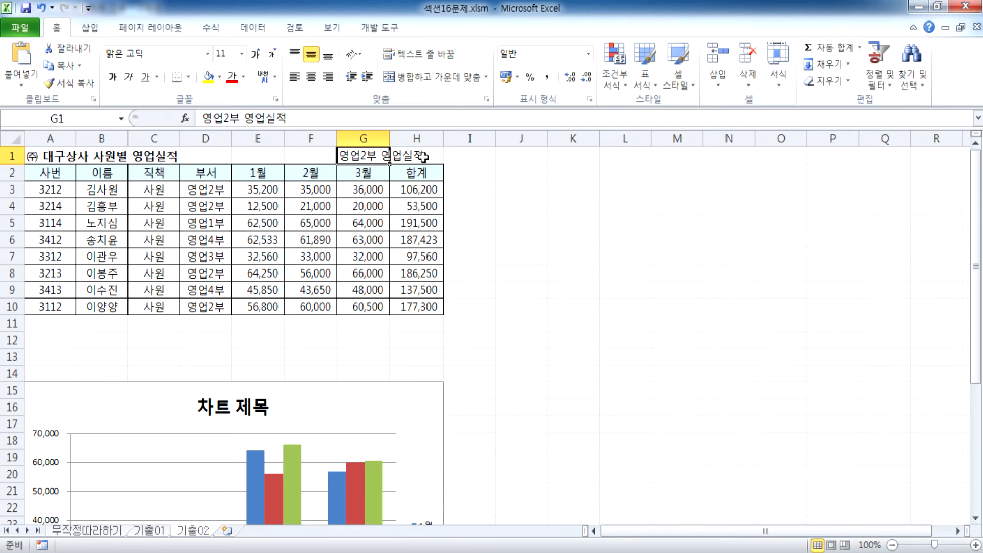
pyautogui.scroll(-3, 301, 244)
pyautogui.click(233, 255)
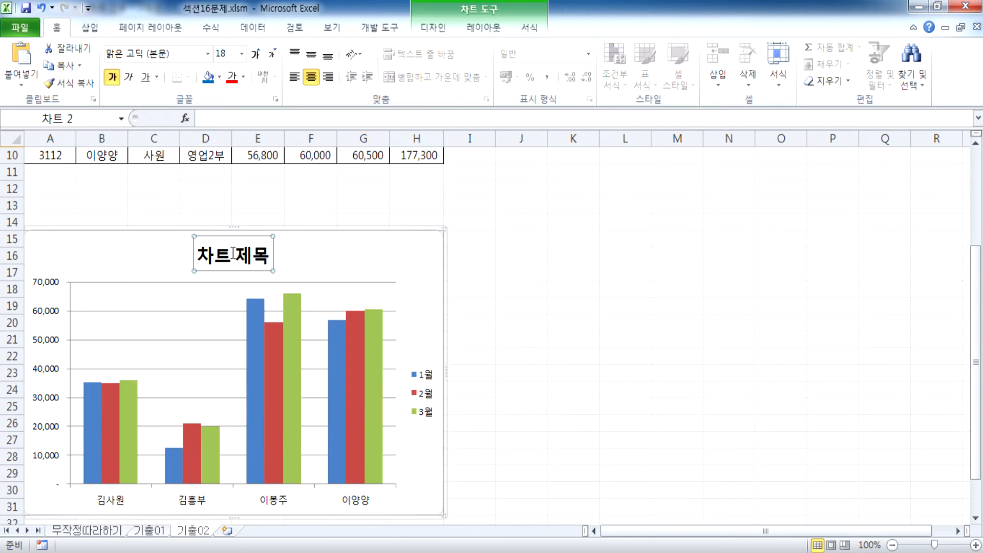
pyautogui.scroll(3, 234, 250)
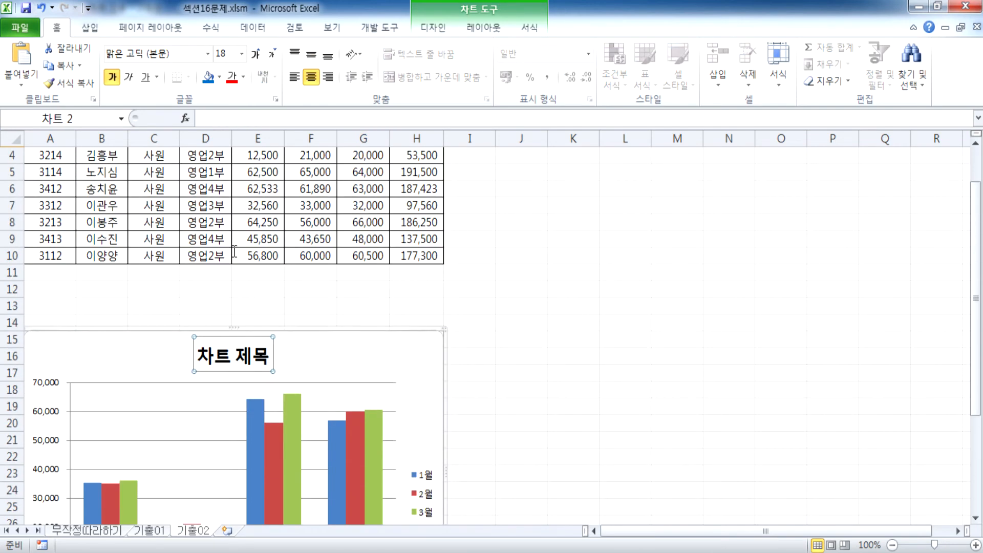
pyautogui.click(362, 154)
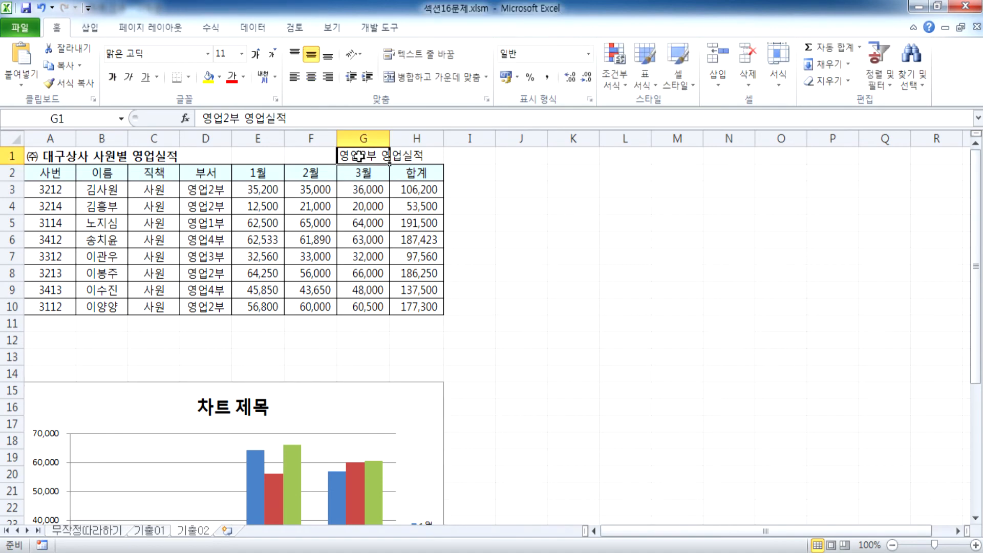
pyautogui.scroll(-3, 248, 325)
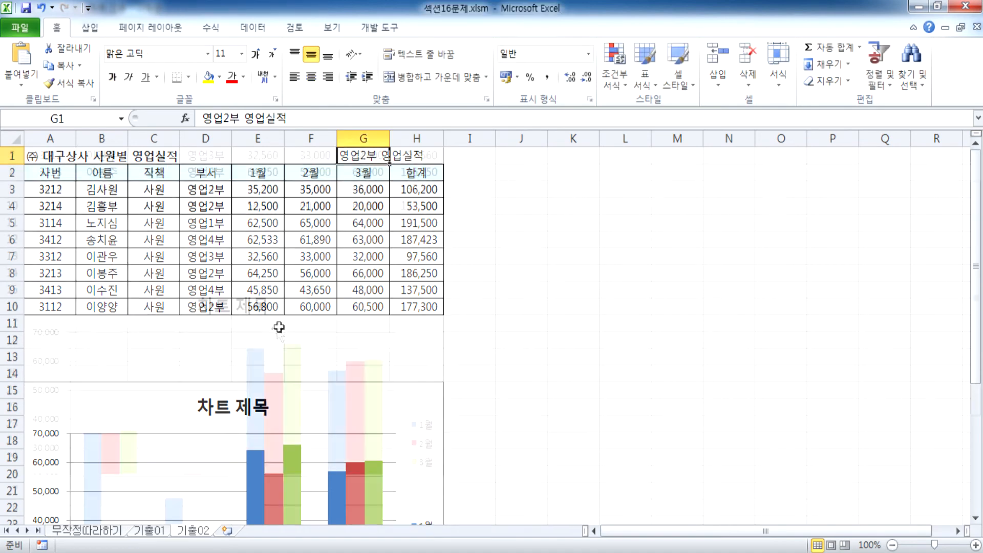
pyautogui.click(223, 255)
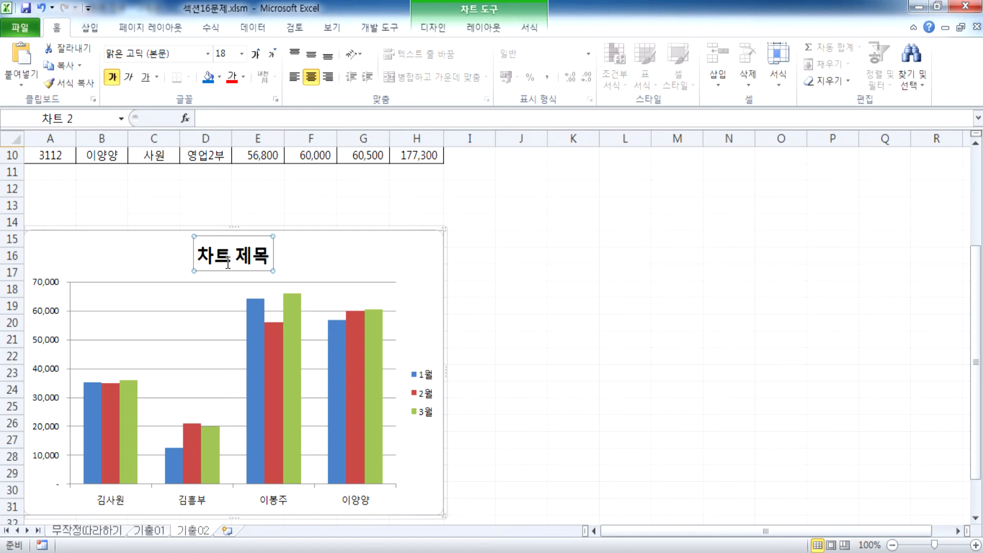
pyautogui.click(145, 255)
pyautogui.click(210, 248)
pyautogui.click(210, 248)
pyautogui.click(227, 118)
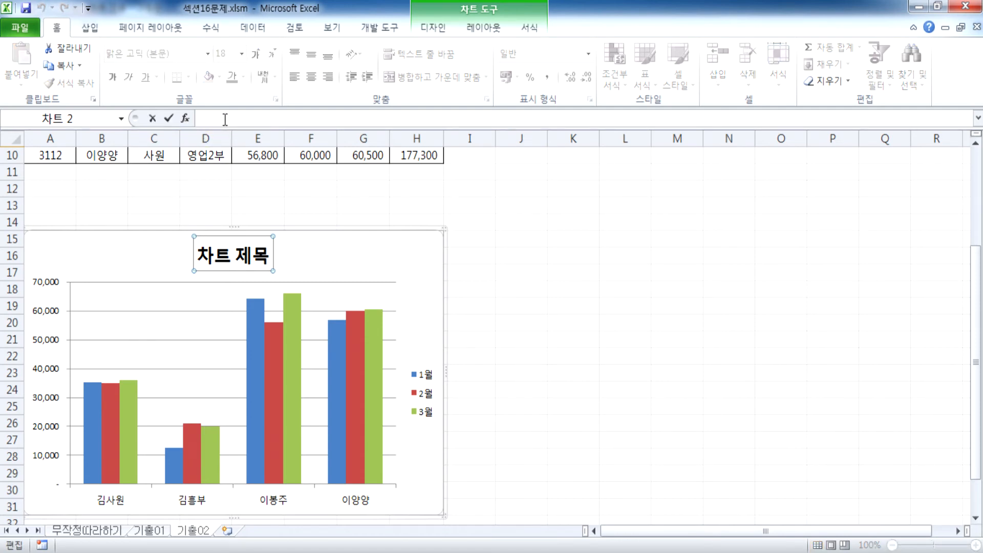
pyautogui.click(313, 257)
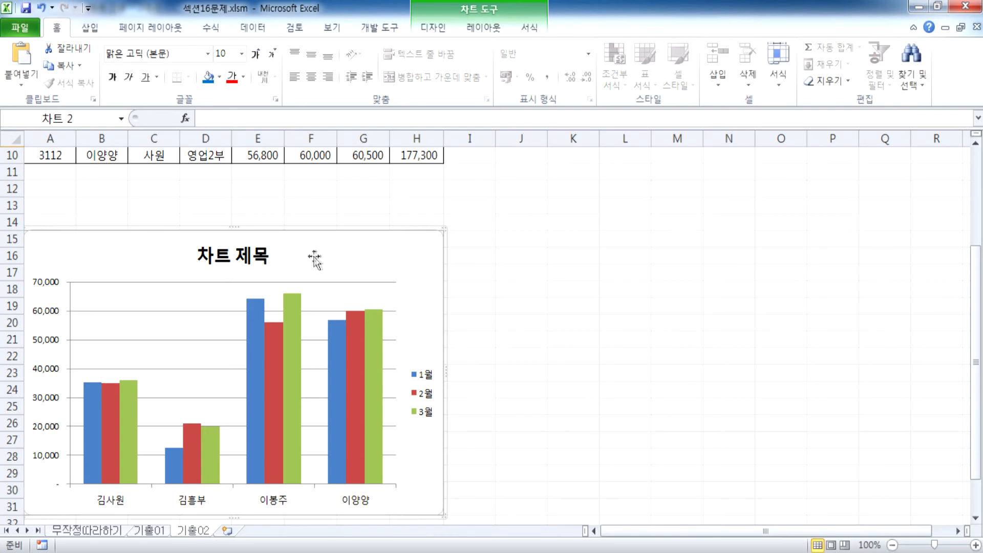
pyautogui.click(229, 118)
pyautogui.click(300, 255)
# Link the chart title to cell G1 with the formula =기출02!$G$1.
pyautogui.click(228, 256)
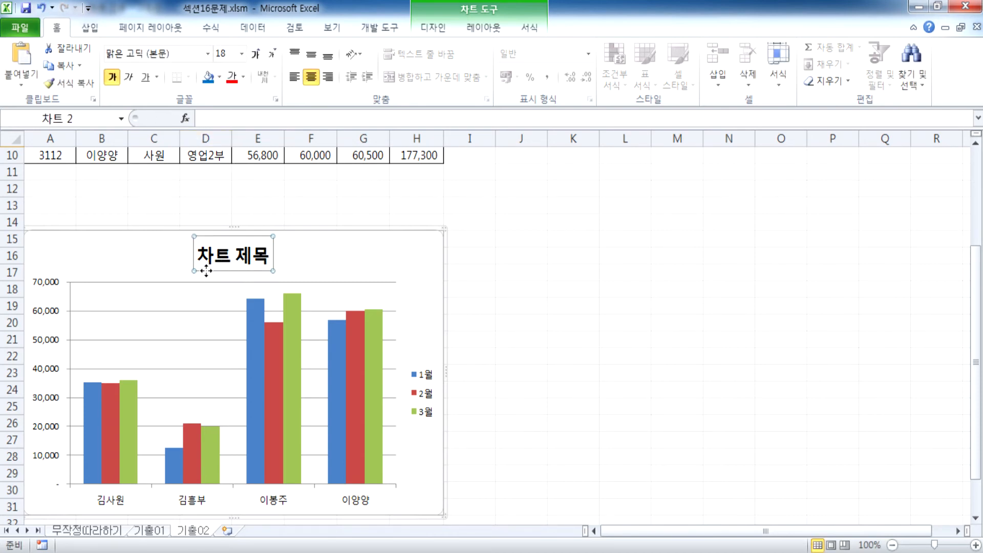
pyautogui.click(223, 117)
pyautogui.write('=')
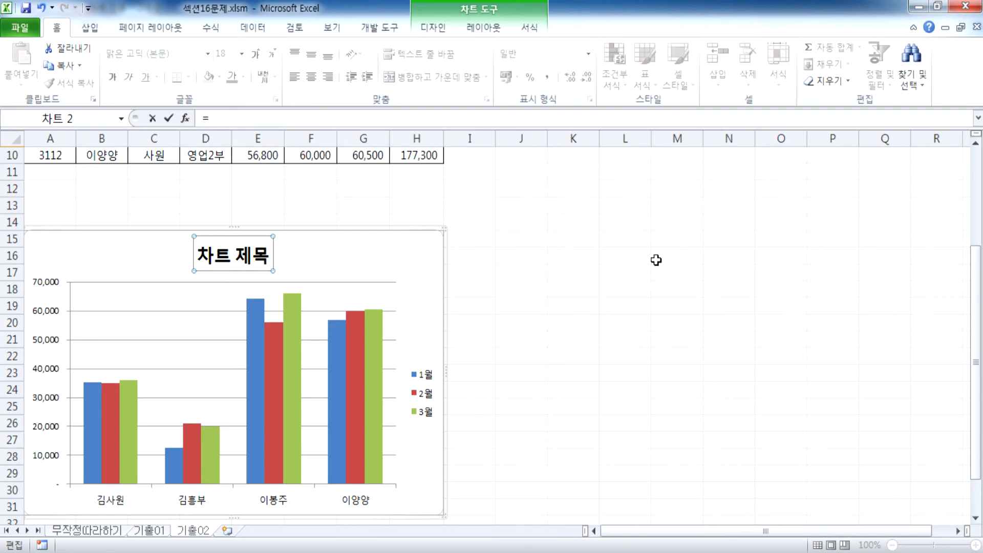
pyautogui.moveTo(977, 316); pyautogui.dragTo(967, 168)
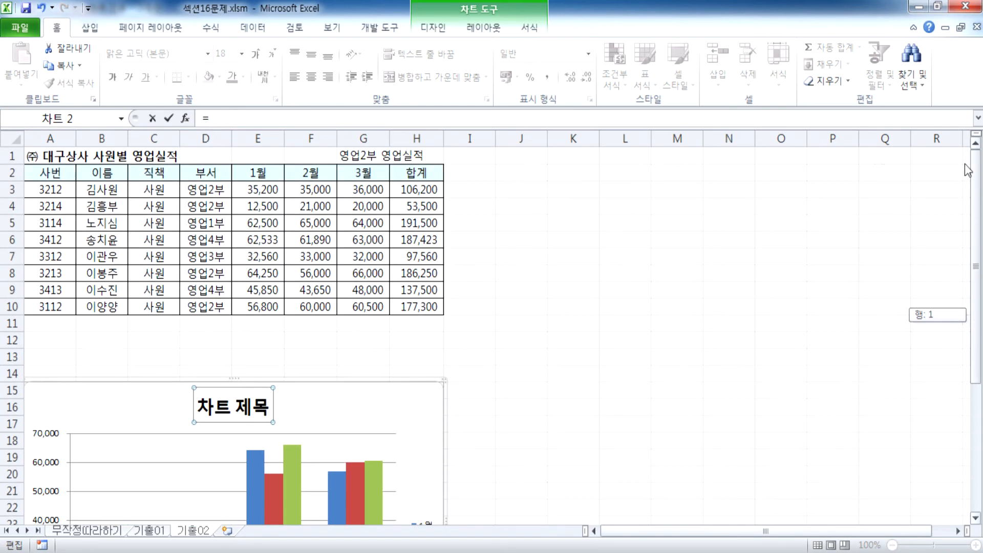
pyautogui.click(356, 152)
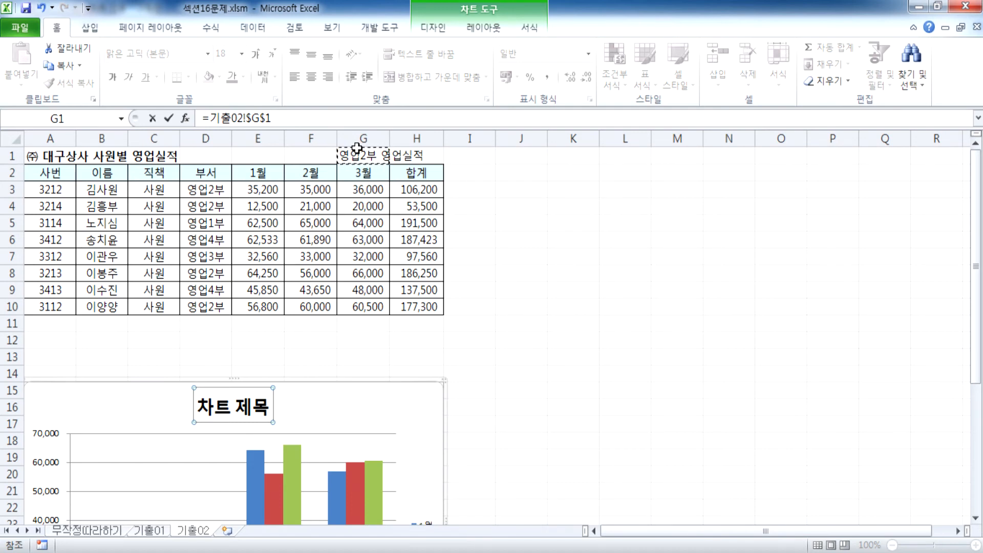
pyautogui.press('Return')
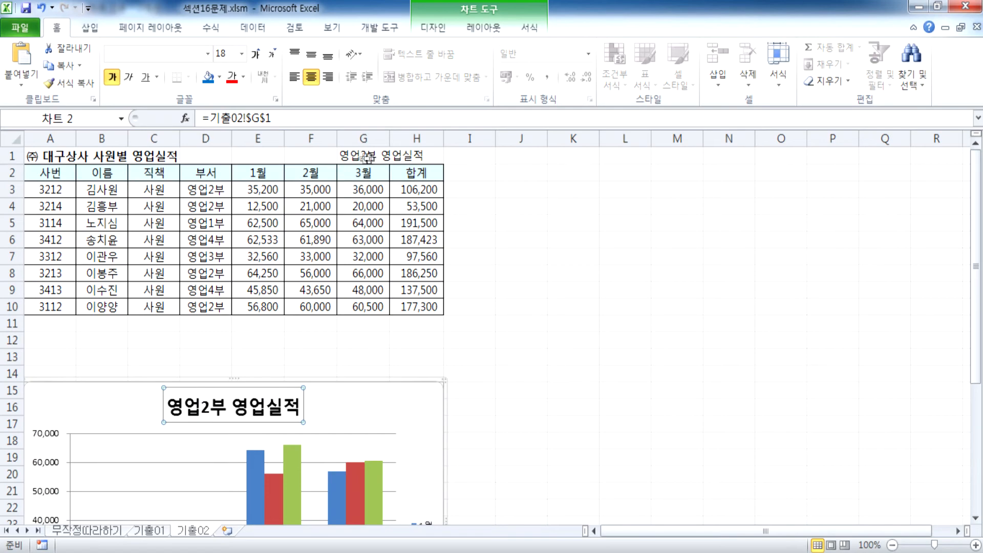
# Test the chart title link by entering the temporary text ㄴㅇㄹㄴㅇㄹㄴㅇㄹ in cell G1, and undo that entry.
pyautogui.scroll(-3, 244, 306)
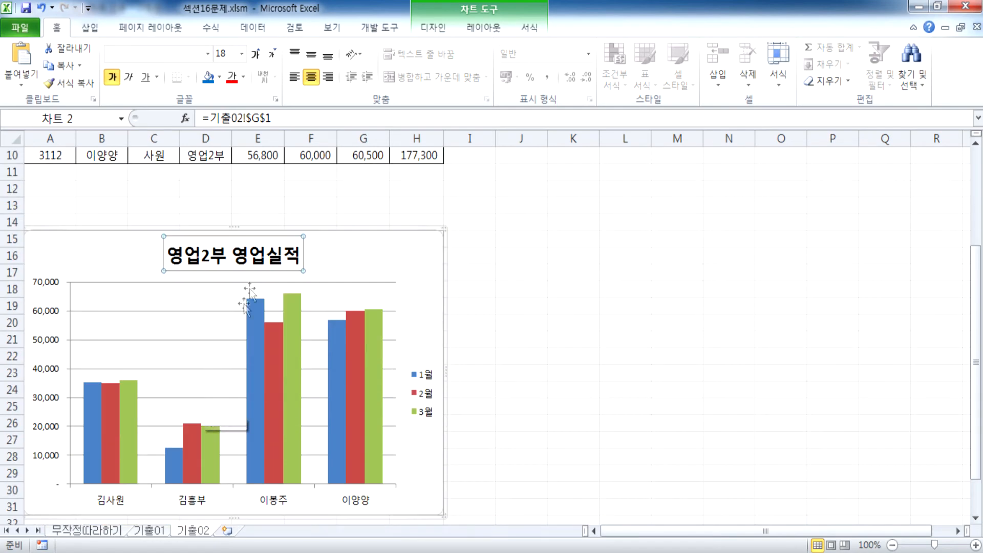
pyautogui.scroll(3, 348, 184)
pyautogui.click(358, 155)
pyautogui.write('ㄴㅇㄹㄴㅇㄹㄴㅇㄹ')
pyautogui.press('Return')
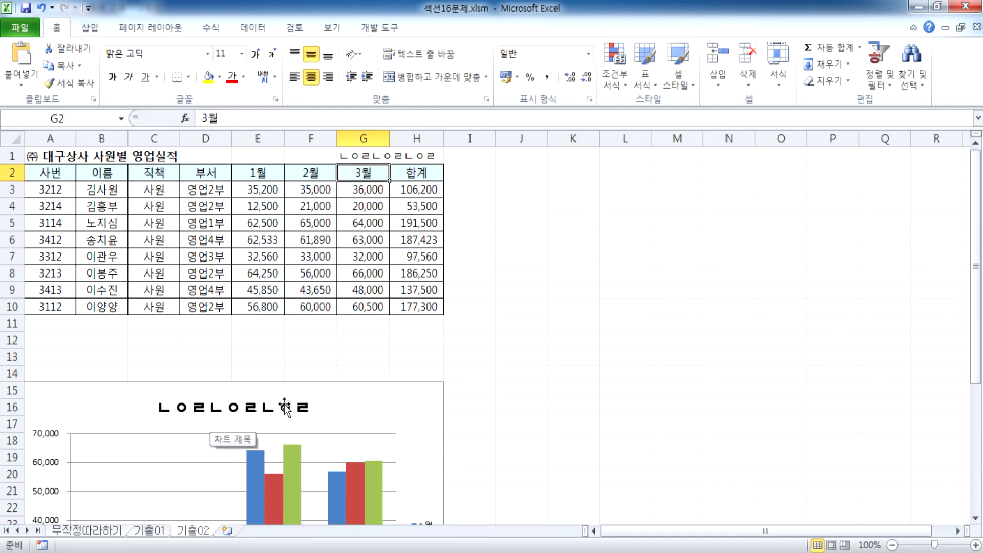
pyautogui.hotkey('ctrl', 'z')
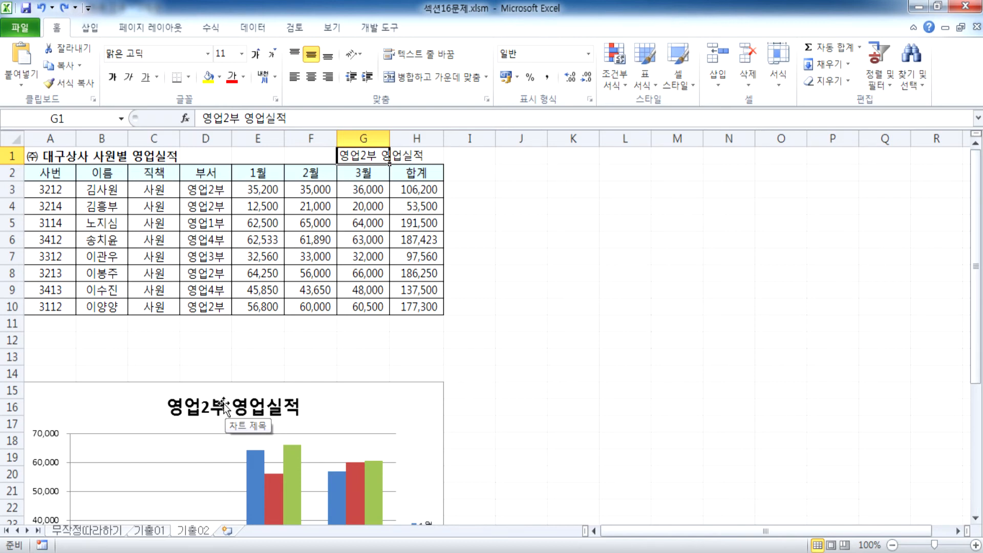
# Add a primary horizontal axis title to the chart with the 축 아래 제목 option.
pyautogui.scroll(-6, 197, 413)
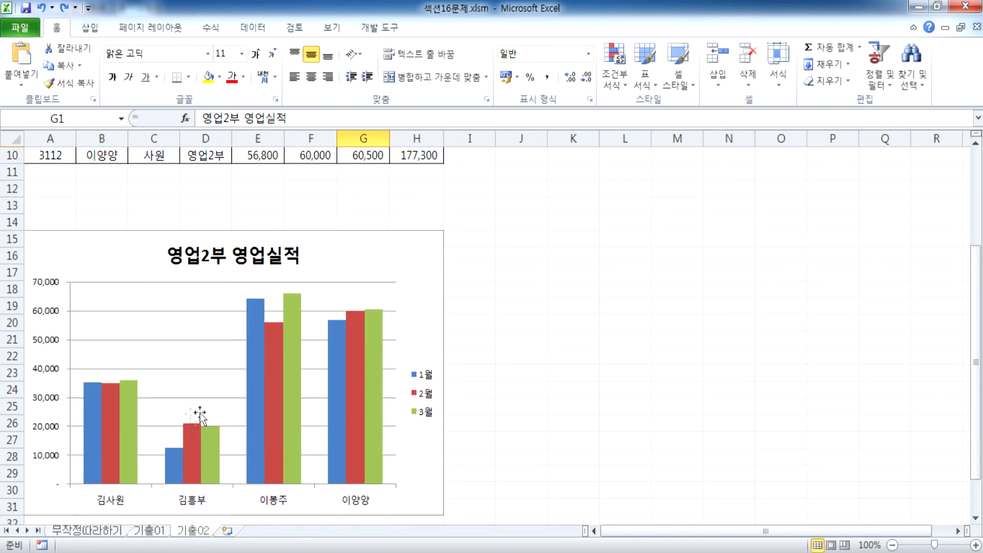
pyautogui.scroll(-1, 247, 358)
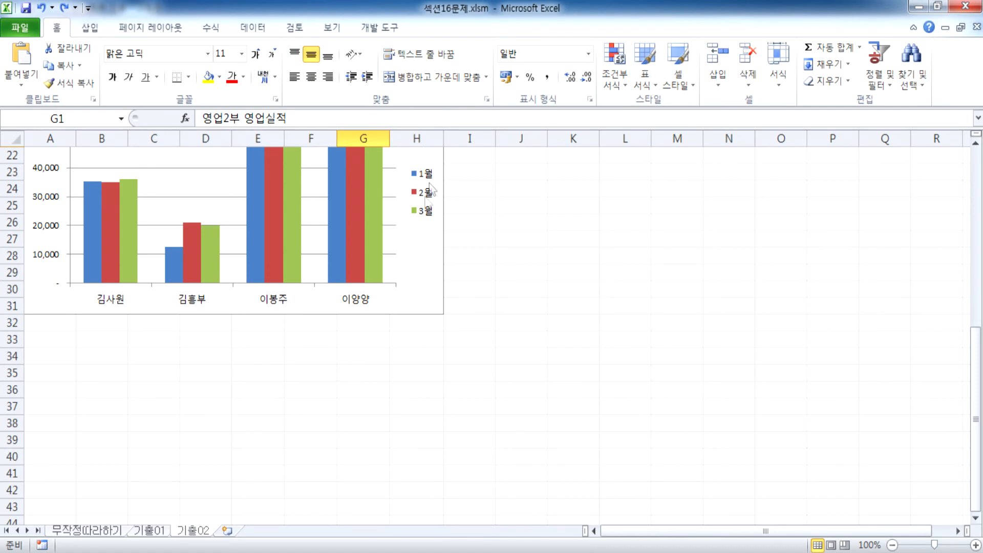
pyautogui.click(400, 262)
pyautogui.click(481, 29)
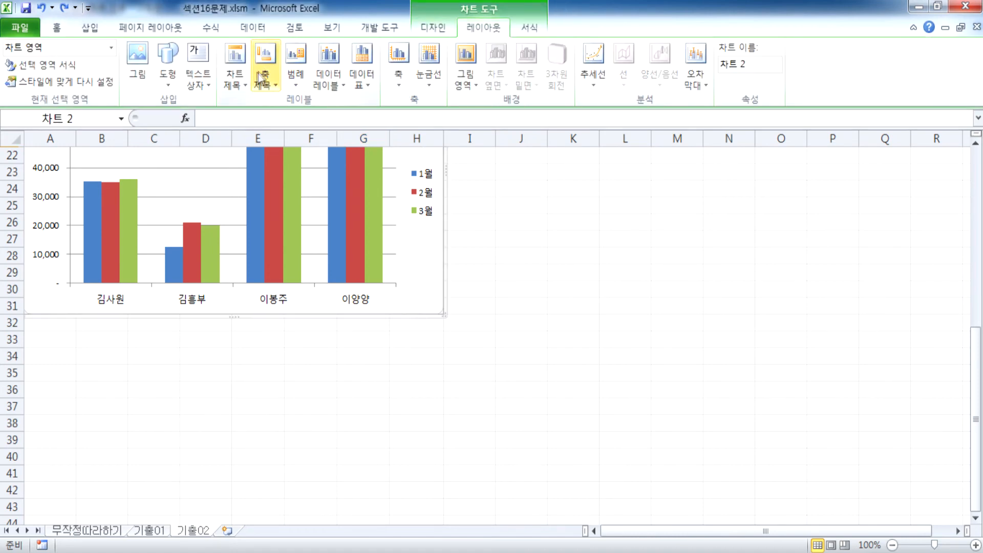
pyautogui.click(265, 79)
pyautogui.moveTo(274, 100)
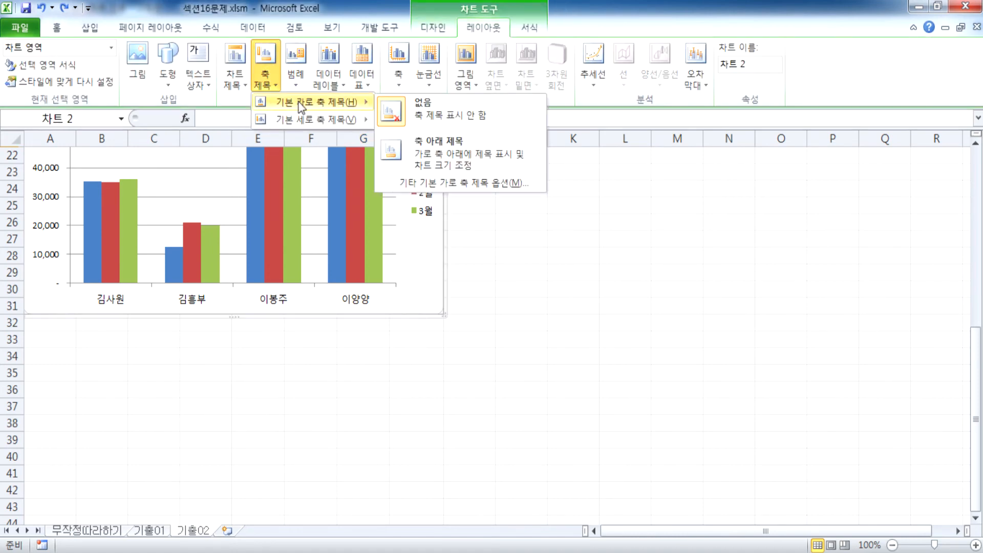
pyautogui.click(439, 161)
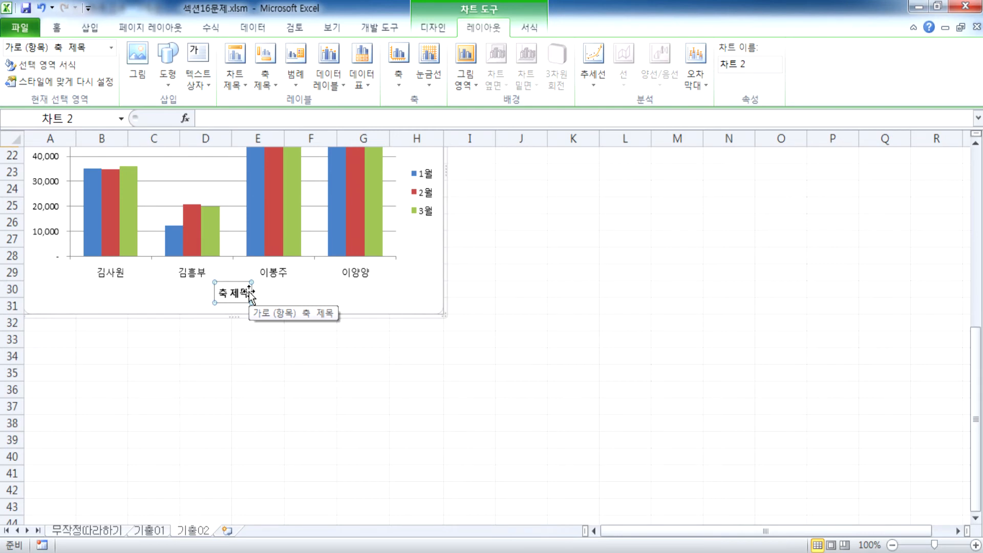
# Replace the placeholder text of the horizontal axis title with 이름.
pyautogui.write('이름')
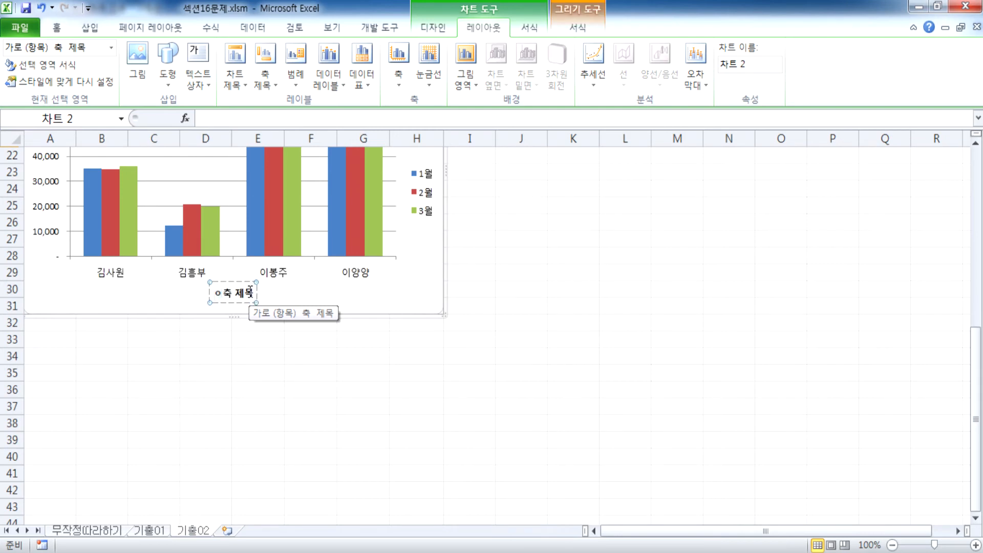
pyautogui.press('Delete')
pyautogui.press('Delete')
pyautogui.press('Delete')
pyautogui.press('Delete')
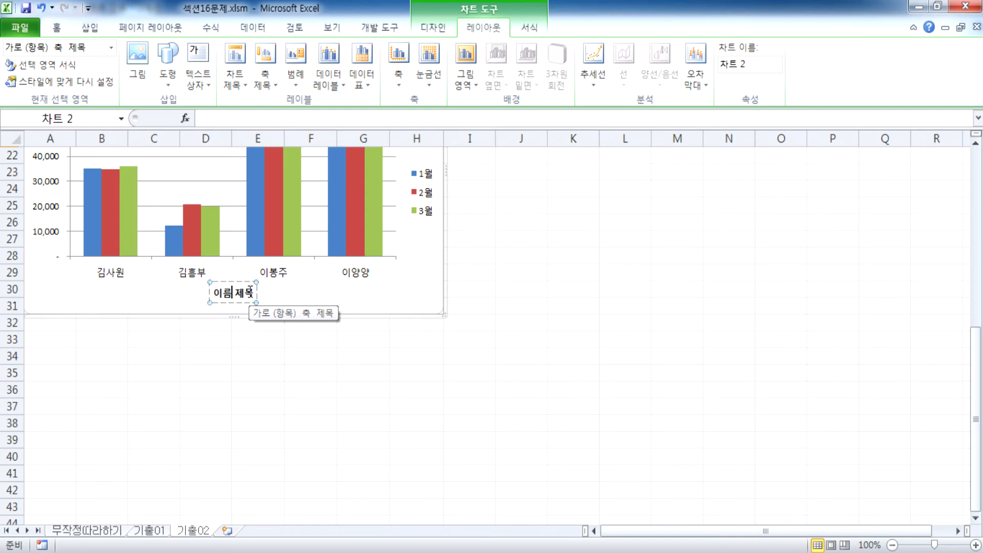
pyautogui.click(250, 295)
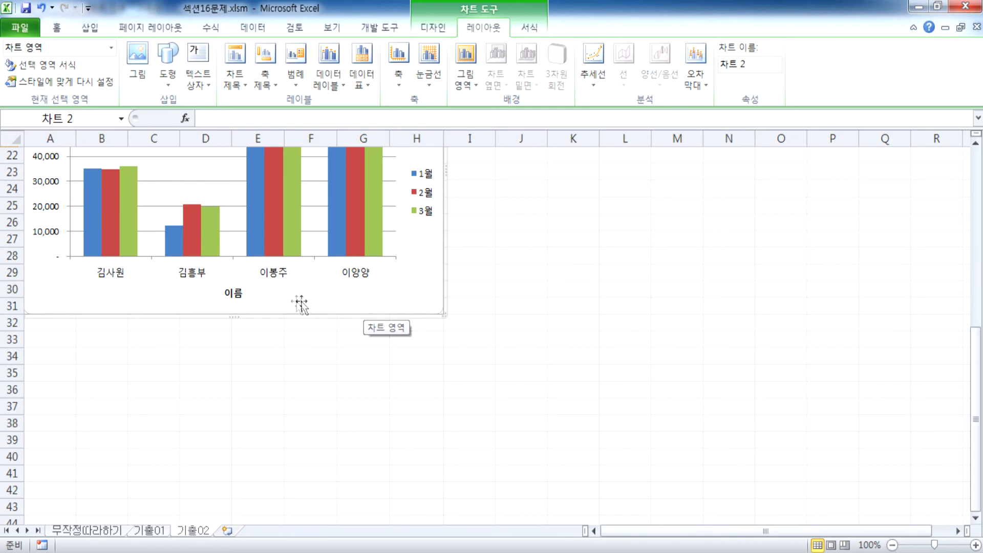
pyautogui.scroll(3, 309, 303)
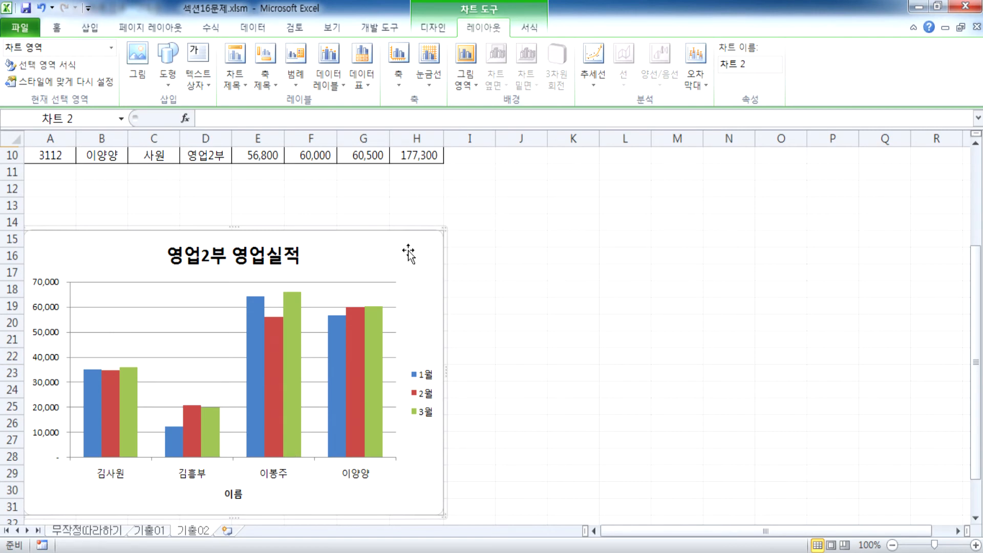
pyautogui.click(525, 31)
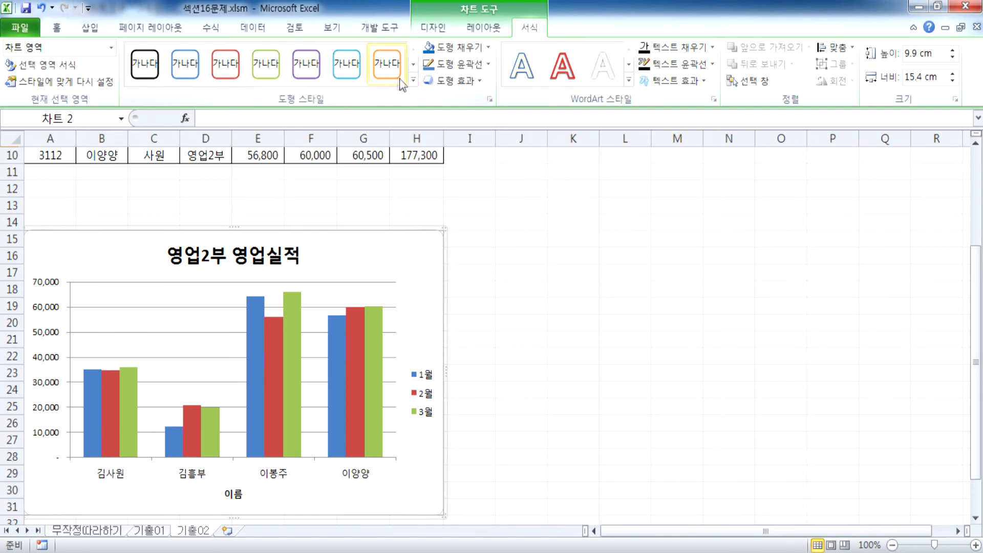
pyautogui.click(413, 80)
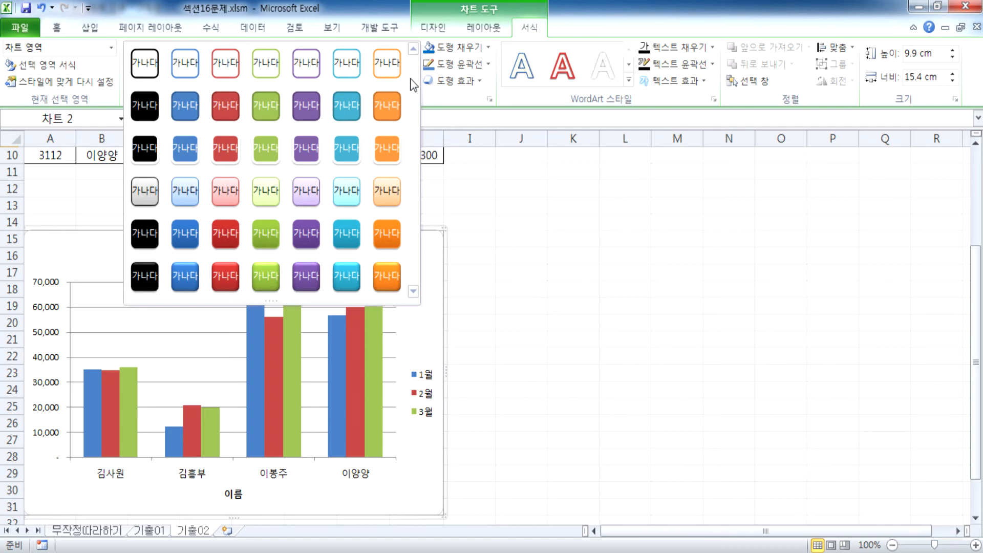
pyautogui.click(492, 14)
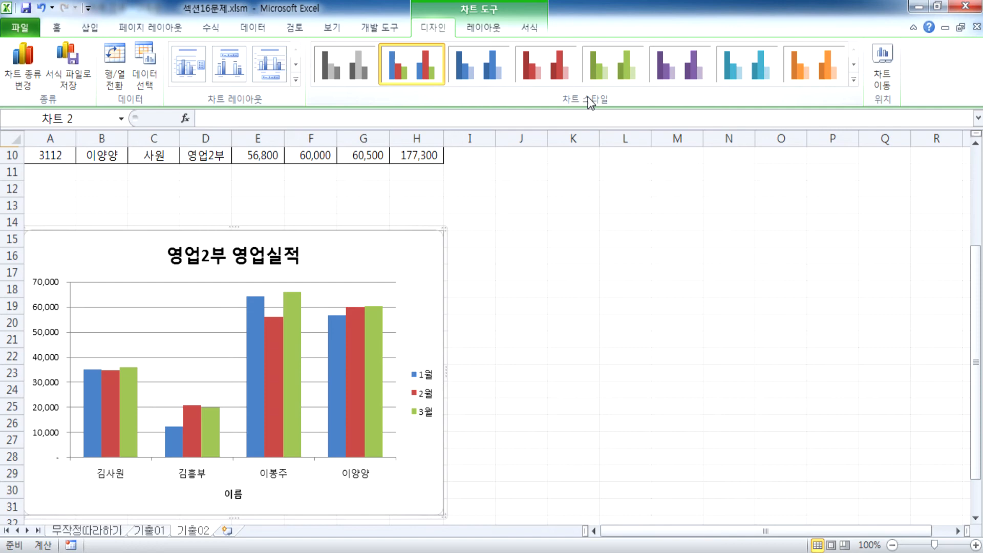
# Apply chart style 스타일 18, the multicolour one in the third row of styles, to the column chart.
pyautogui.click(853, 79)
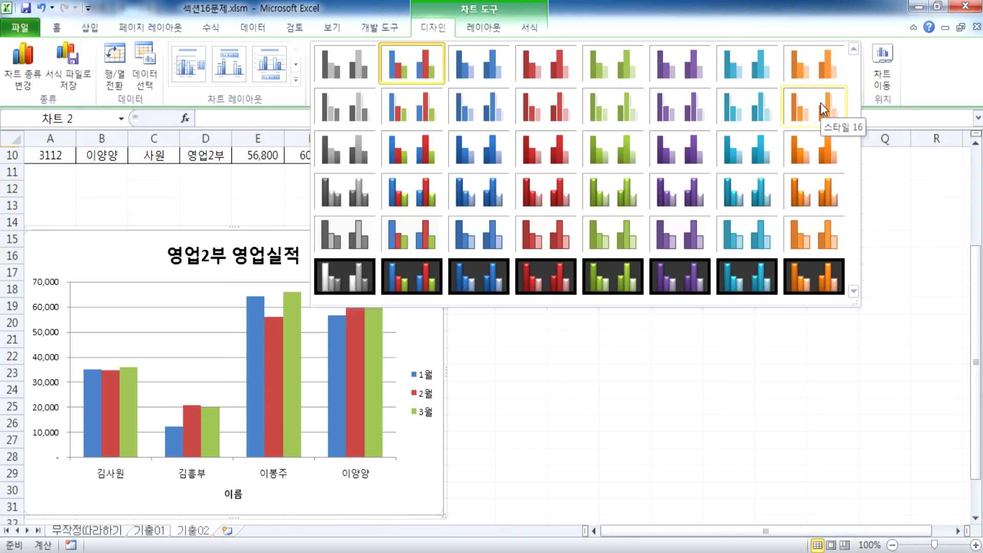
pyautogui.click(420, 152)
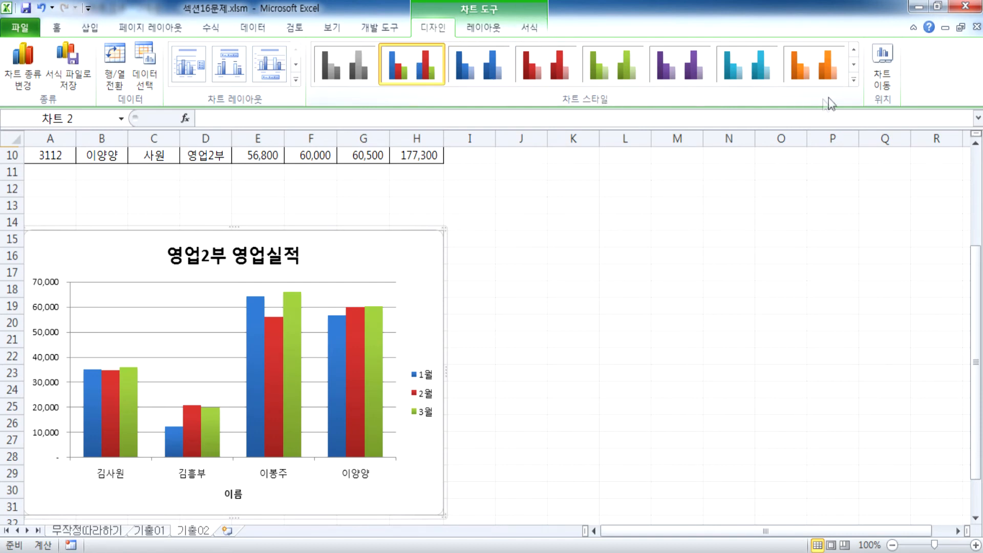
pyautogui.click(854, 79)
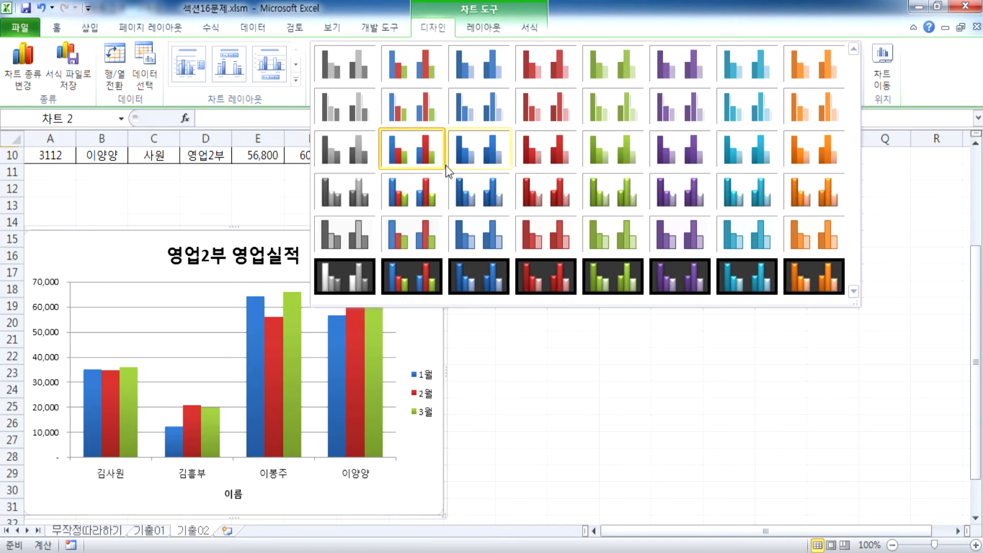
pyautogui.click(407, 141)
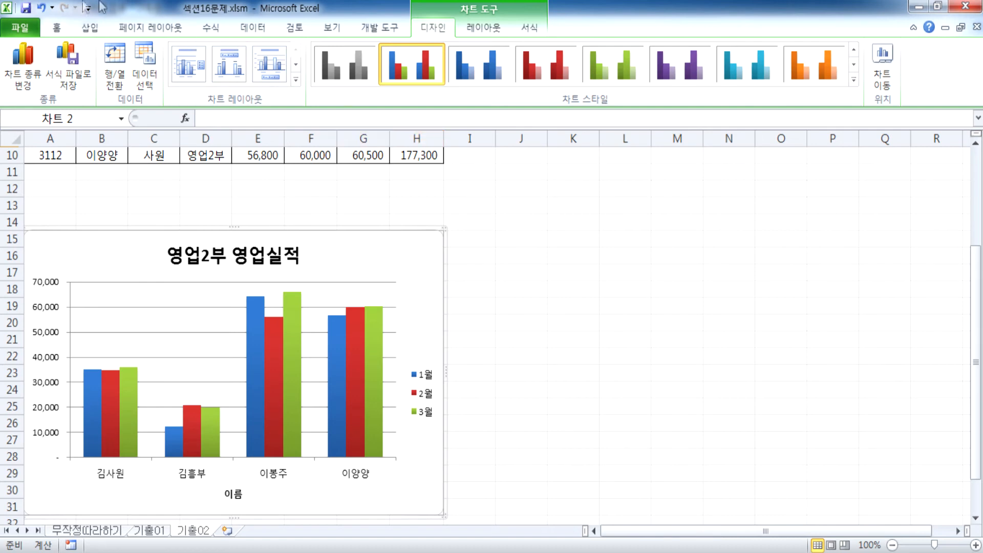
# Set the vertical value axis display unit to 천 with the unit label shown on the chart.
pyautogui.scroll(-3, 36, 343)
pyautogui.scroll(2, 44, 241)
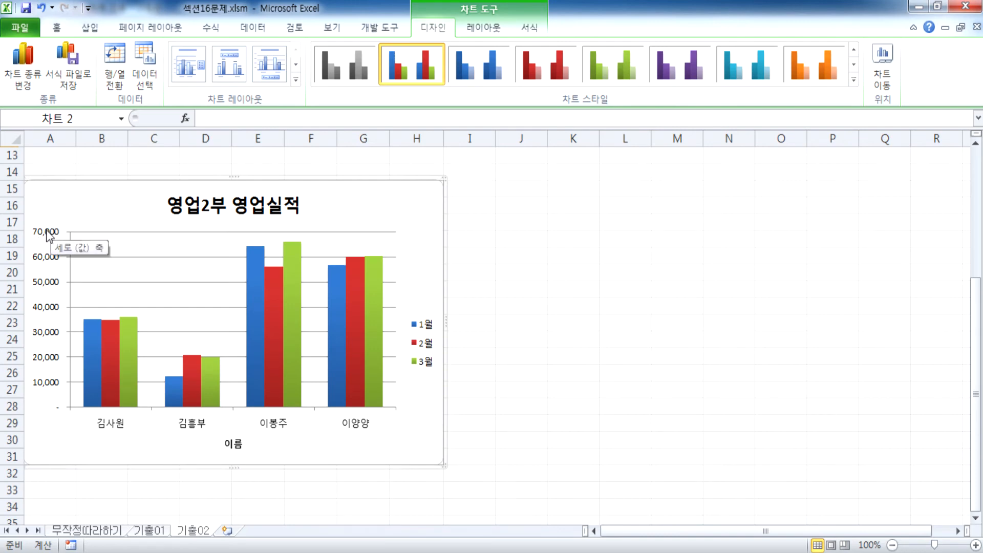
pyautogui.doubleClick(47, 236)
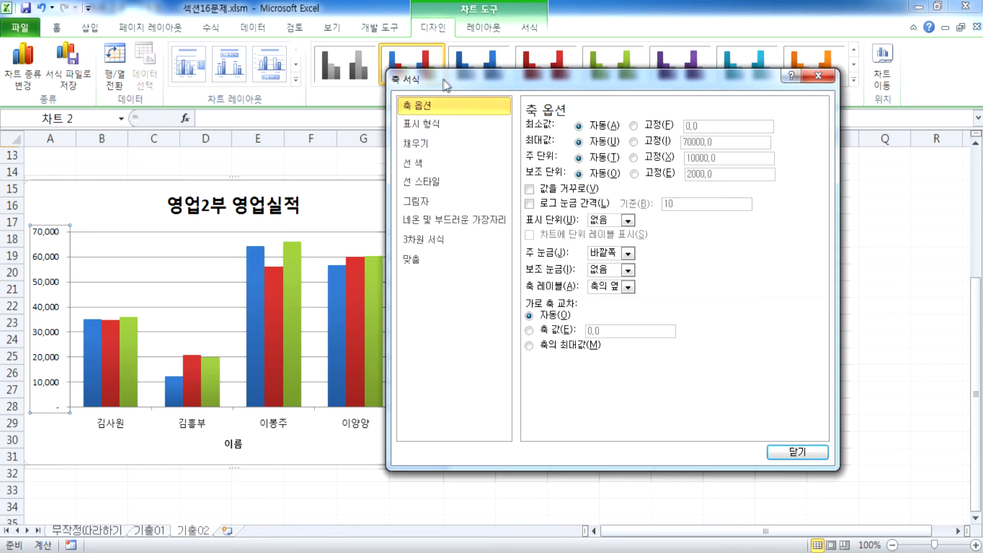
pyautogui.moveTo(440, 84); pyautogui.dragTo(353, 29)
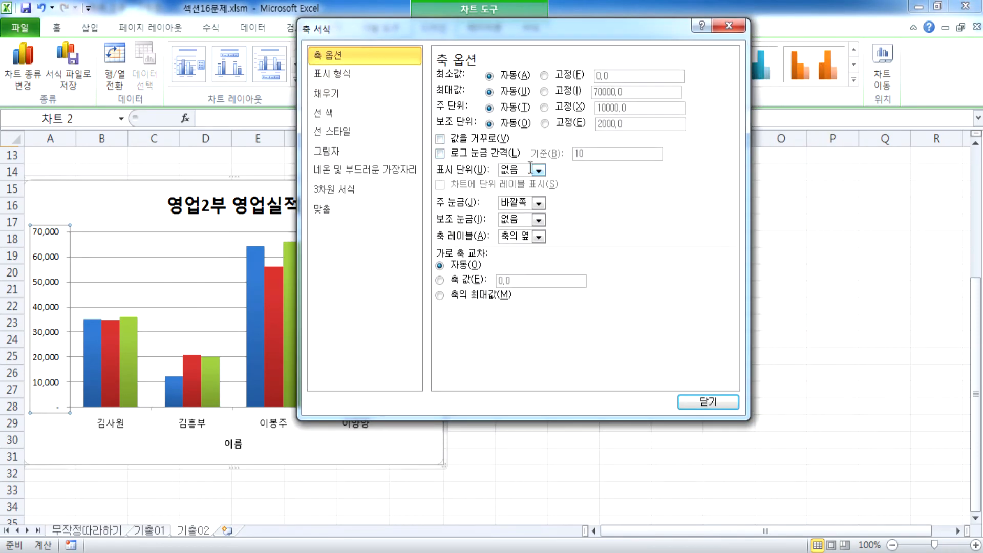
pyautogui.click(539, 171)
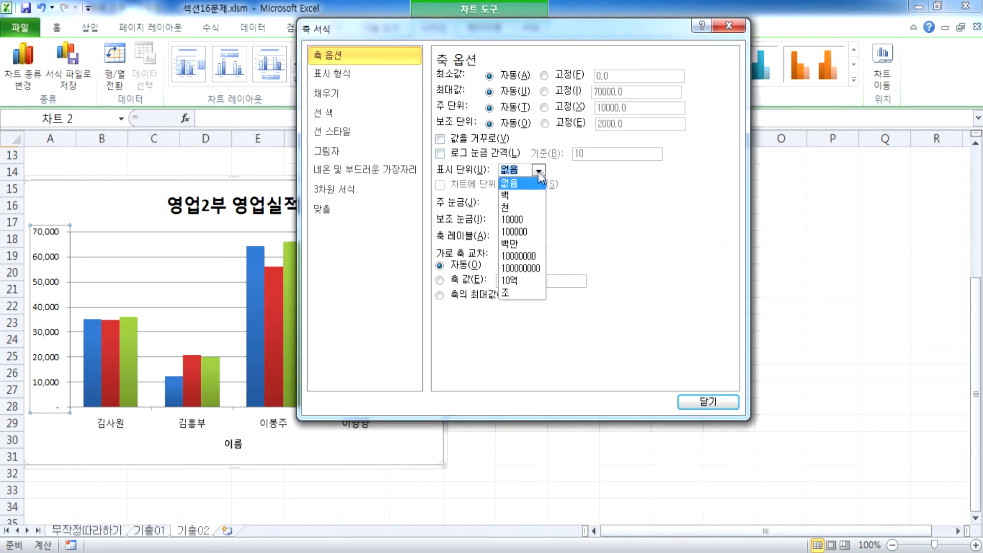
pyautogui.click(514, 203)
pyautogui.click(514, 203)
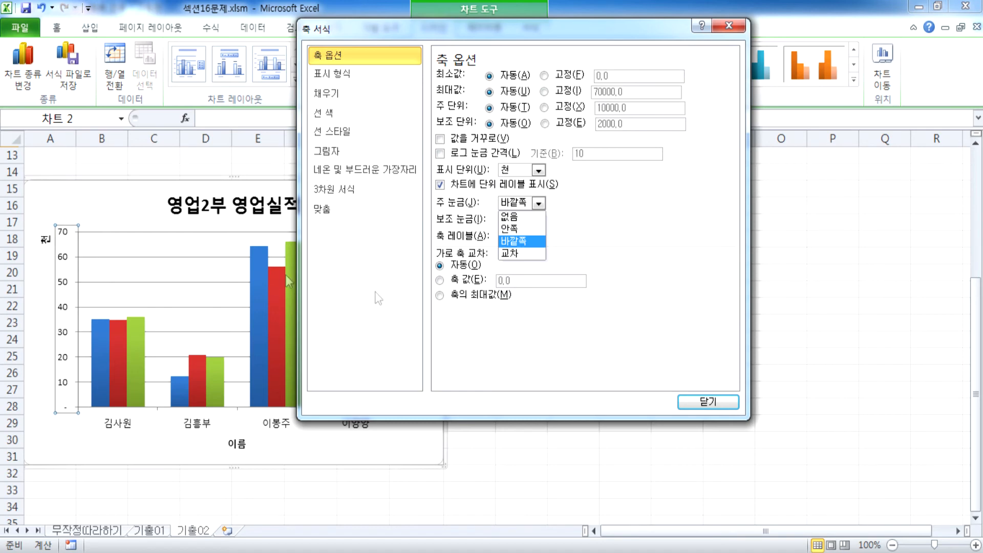
pyautogui.click(700, 403)
pyautogui.click(700, 403)
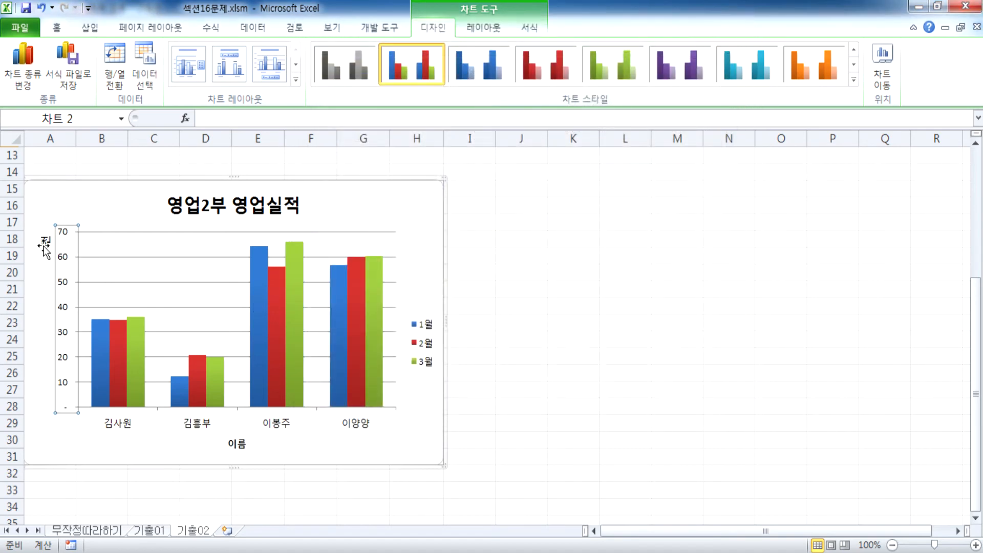
# Set the display unit label's text direction to 가로, and undo both this change and the axis display unit.
pyautogui.click(45, 241)
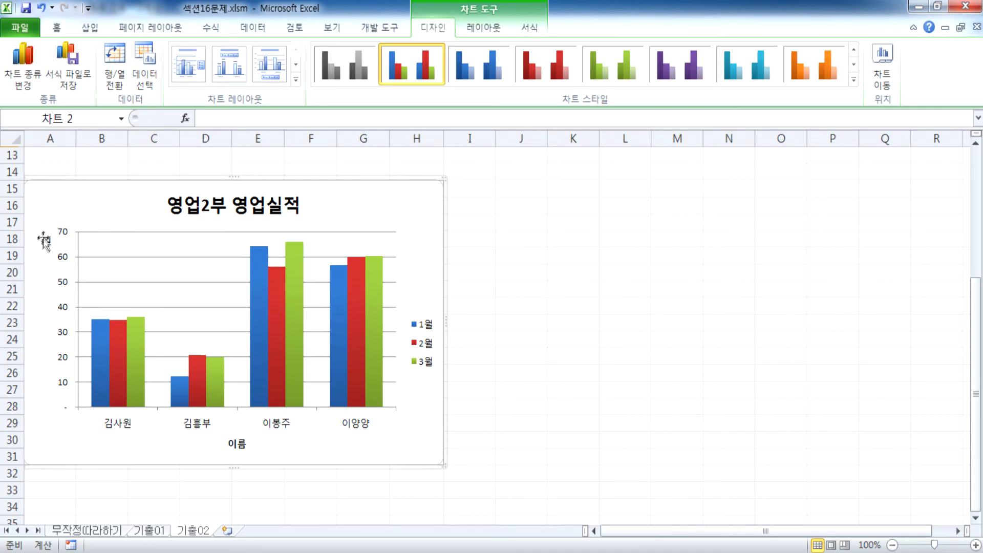
pyautogui.doubleClick(46, 241)
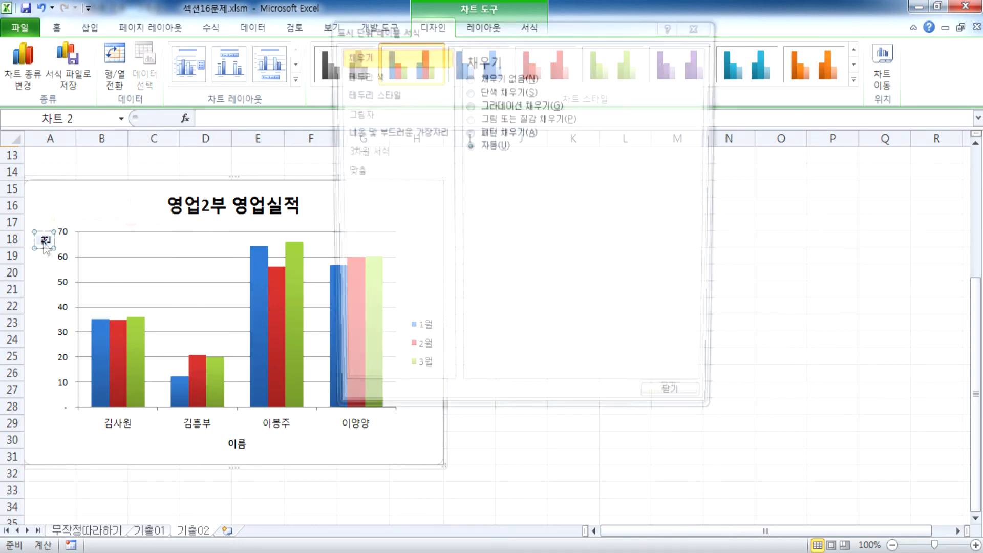
pyautogui.click(357, 174)
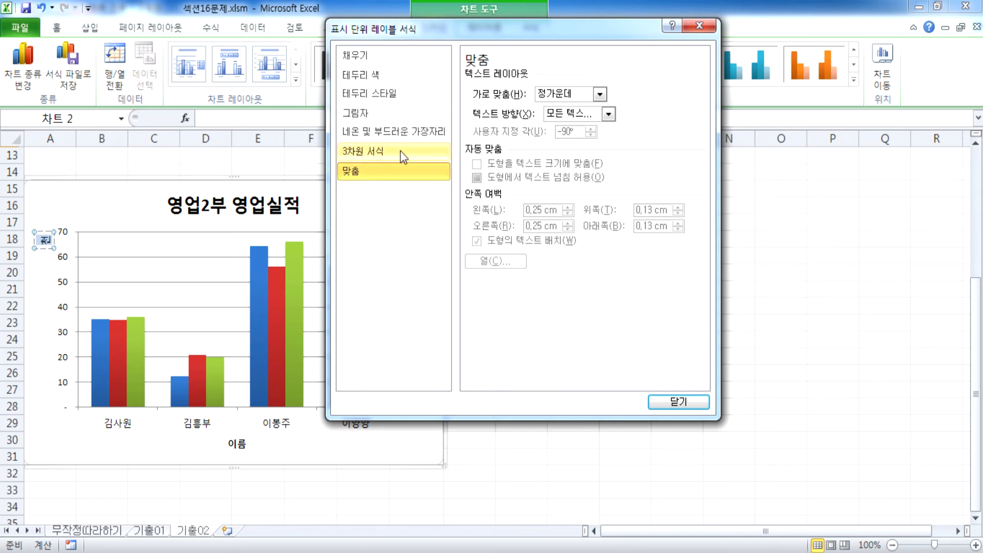
pyautogui.click(569, 119)
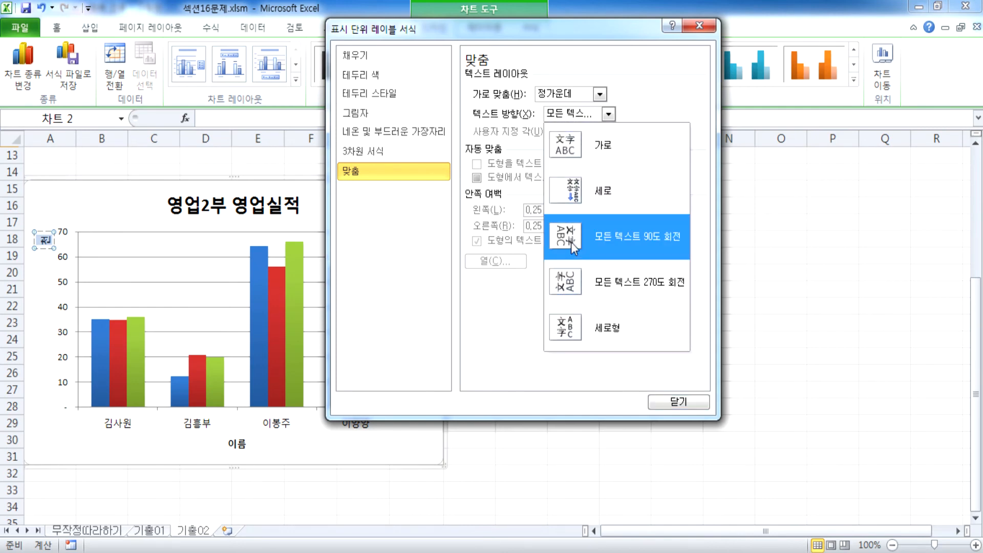
pyautogui.click(572, 152)
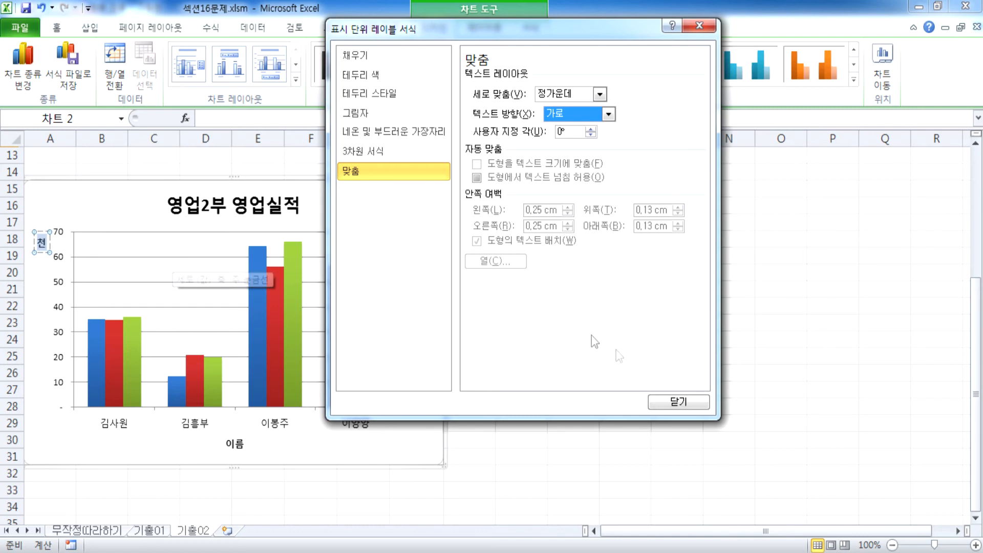
pyautogui.click(698, 26)
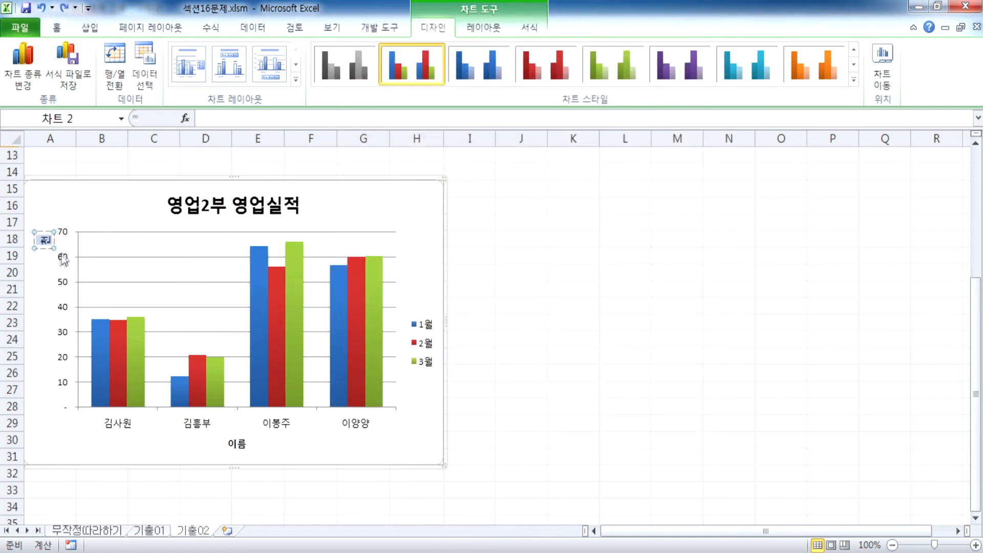
pyautogui.hotkey('ctrl', 'z')
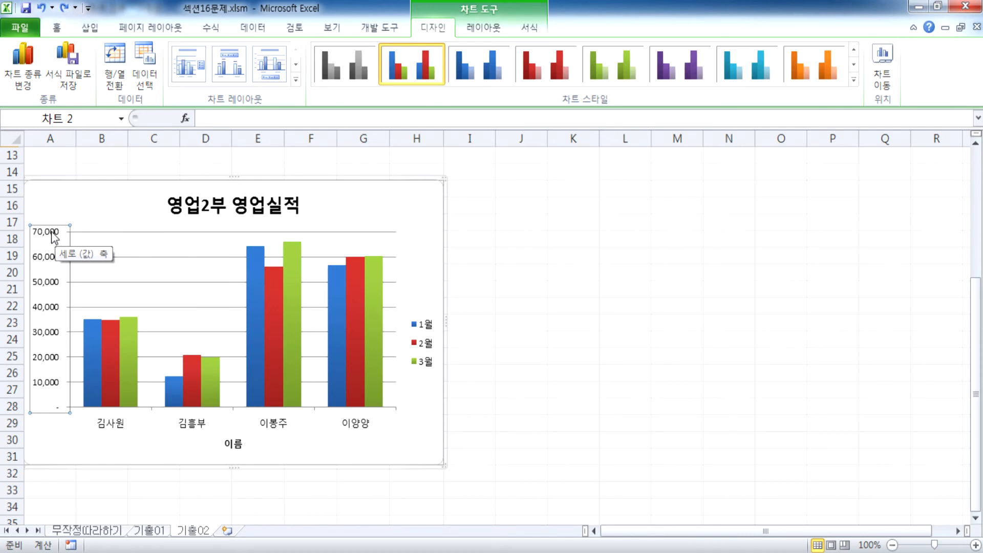
# Reapply the 천 display unit to the vertical value axis, keeping its unit label shown.
pyautogui.doubleClick(49, 236)
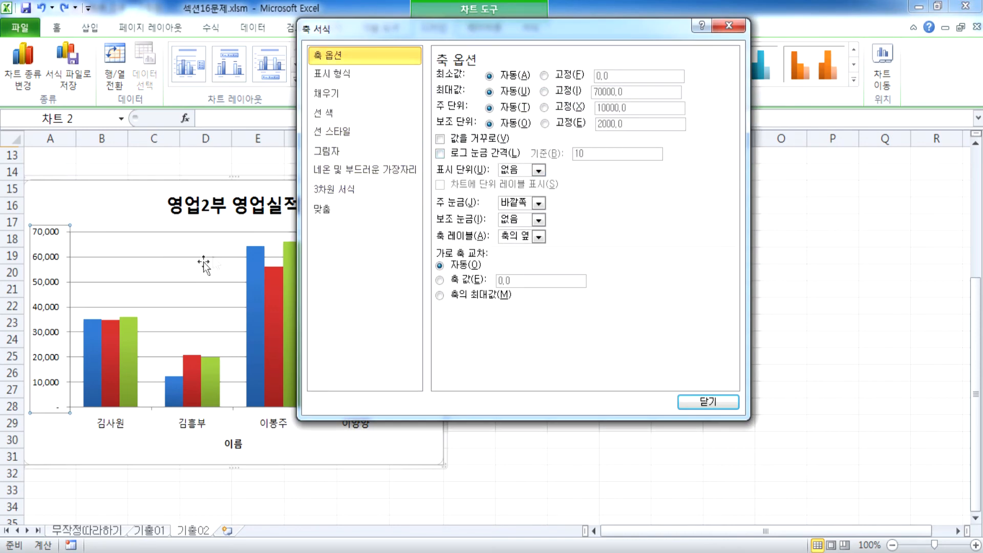
pyautogui.click(537, 171)
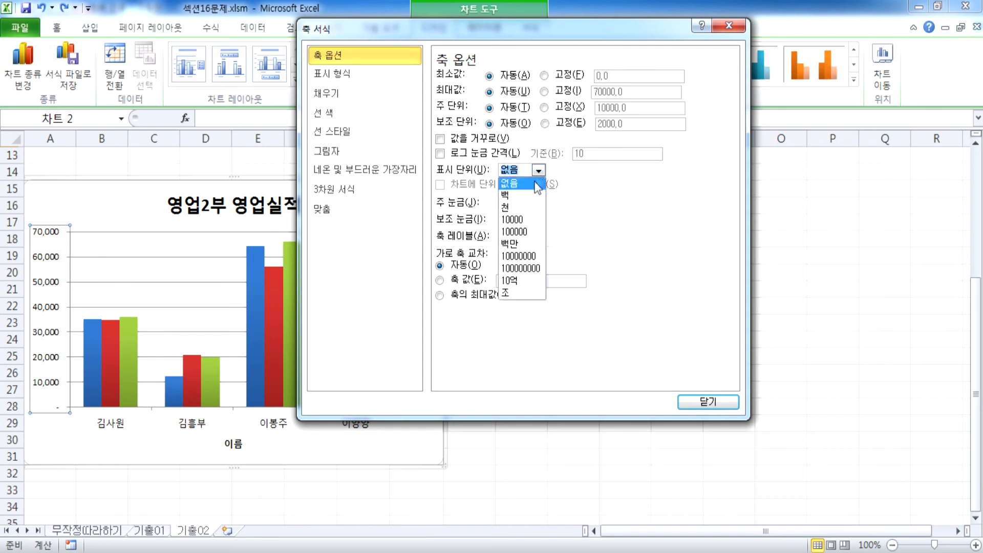
pyautogui.click(520, 209)
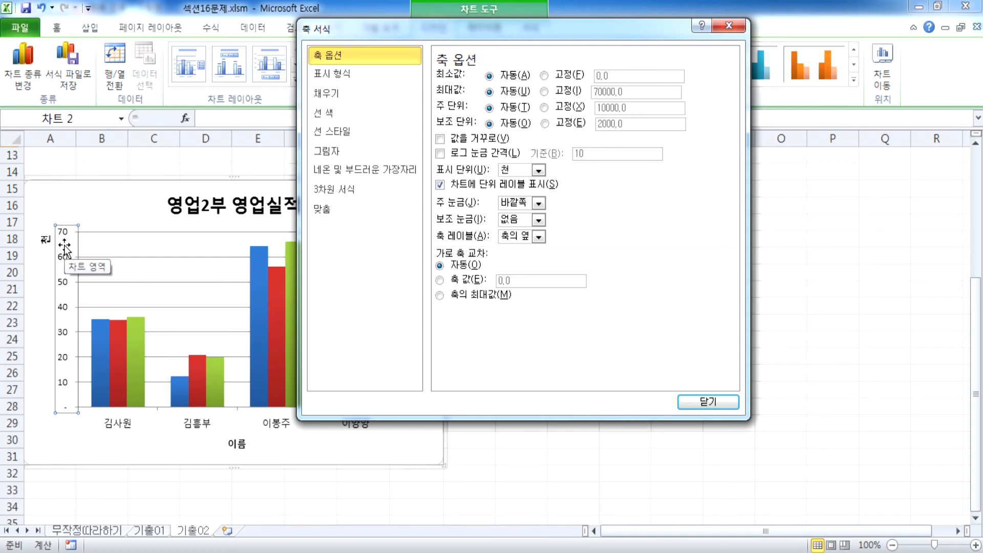
# Set the text direction of the value axis's 천 display unit label to 가로.
pyautogui.click(45, 240)
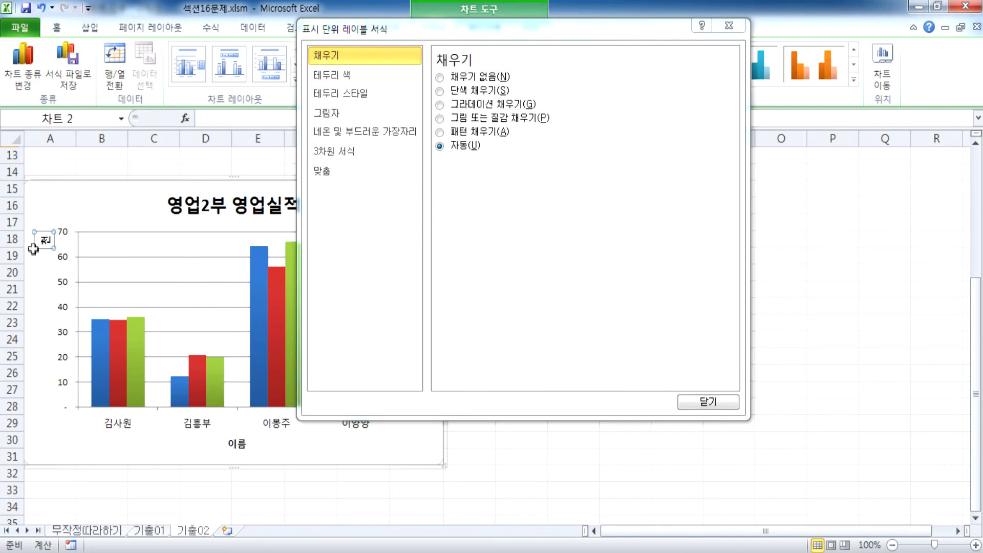
pyautogui.click(322, 172)
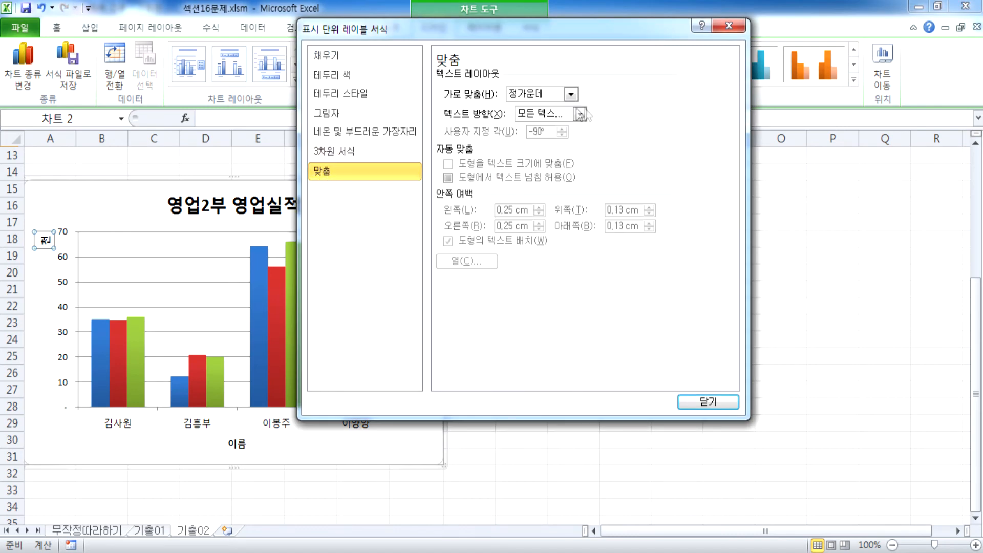
pyautogui.click(564, 117)
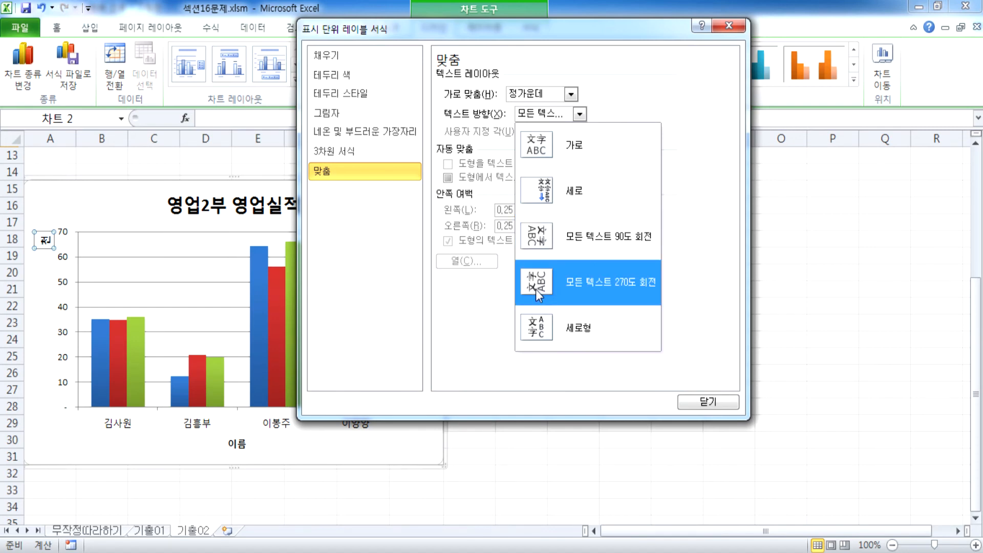
pyautogui.click(548, 143)
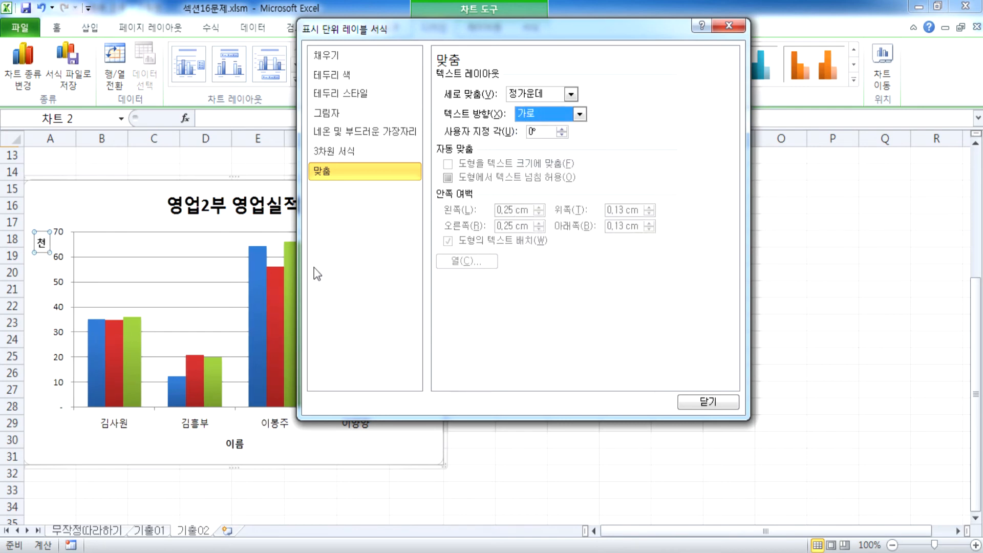
pyautogui.click(708, 401)
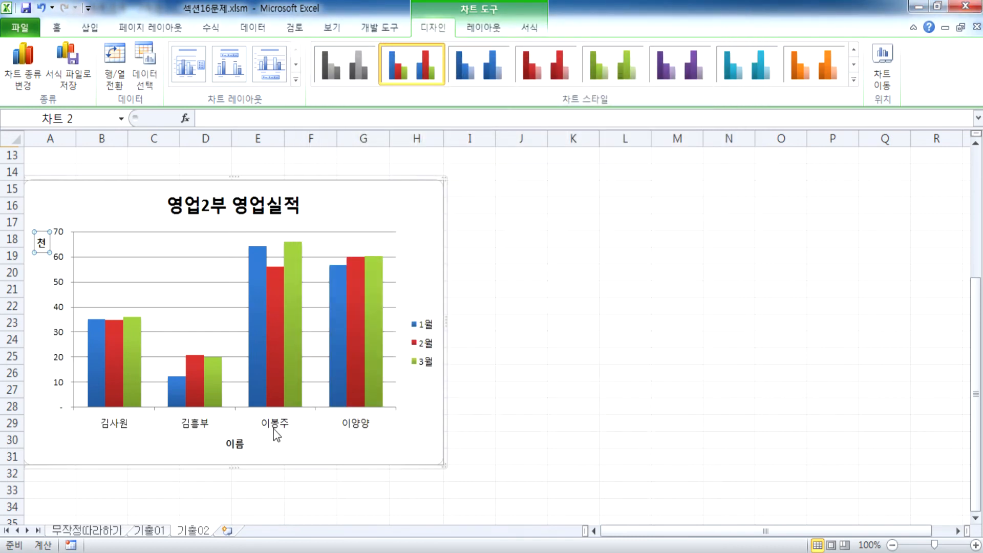
# Try the text direction 모든 텍스트 270도 회전 on the 천 display unit label.
pyautogui.doubleClick(43, 244)
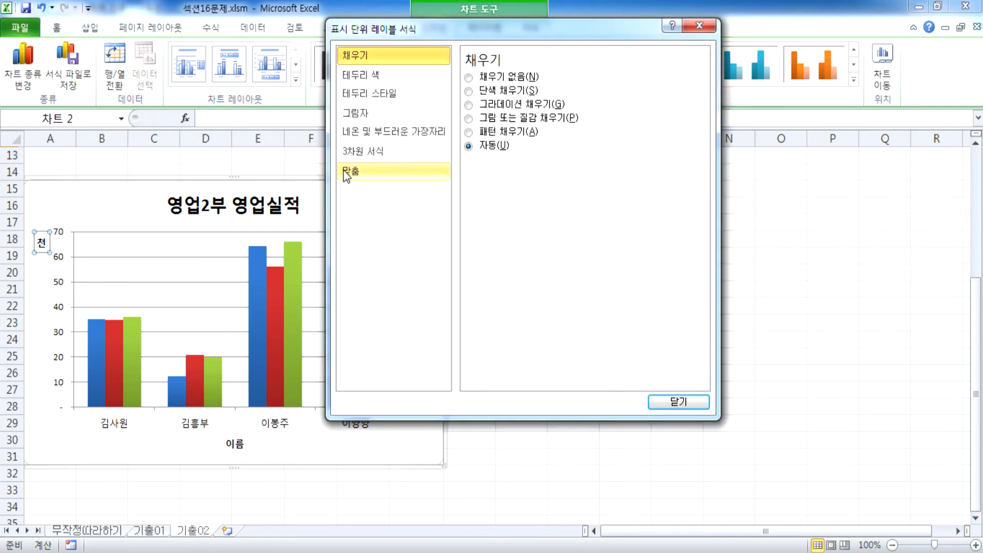
pyautogui.click(377, 172)
pyautogui.click(567, 116)
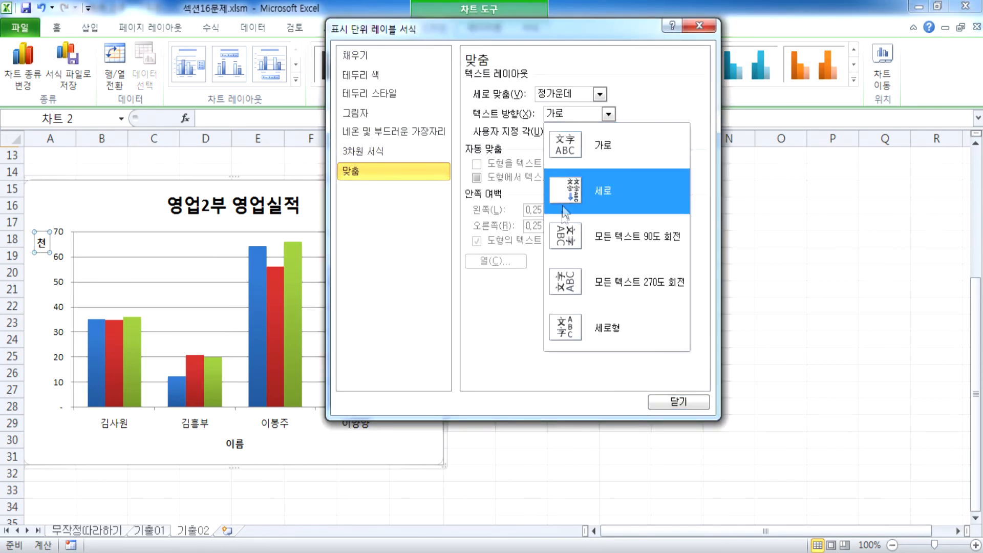
pyautogui.click(564, 284)
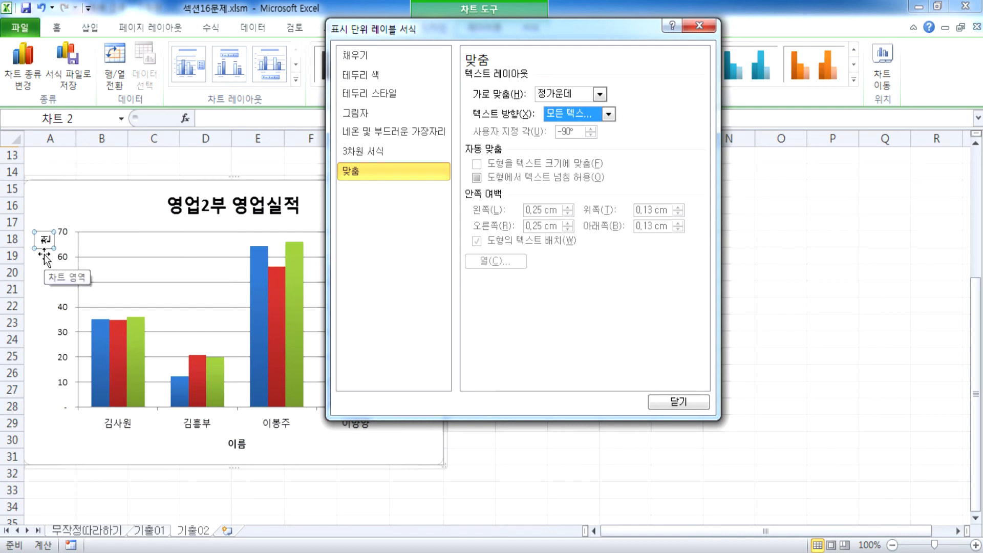
pyautogui.click(700, 24)
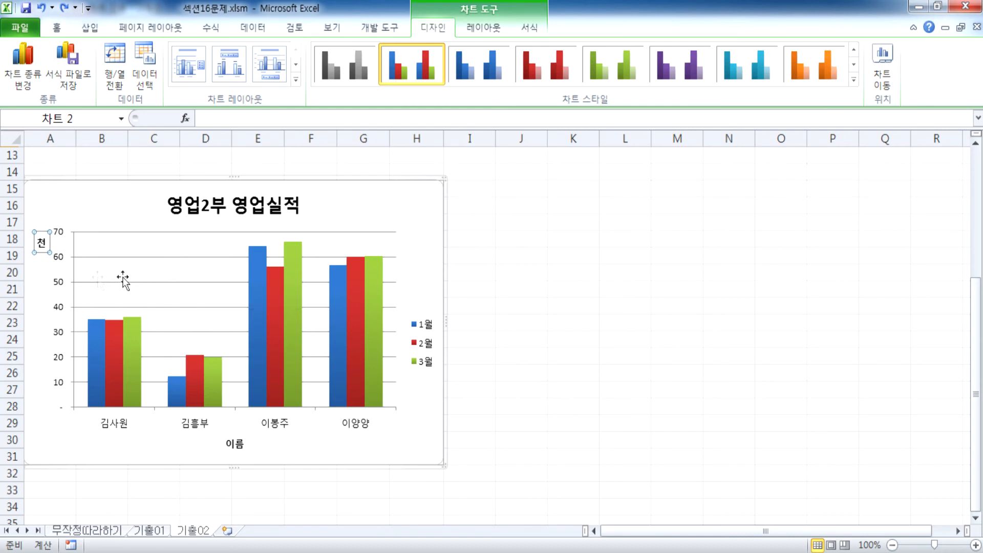
# Try hiding the major gridlines through their line colour, choosing 실선 and then 선 없음.
pyautogui.click(206, 282)
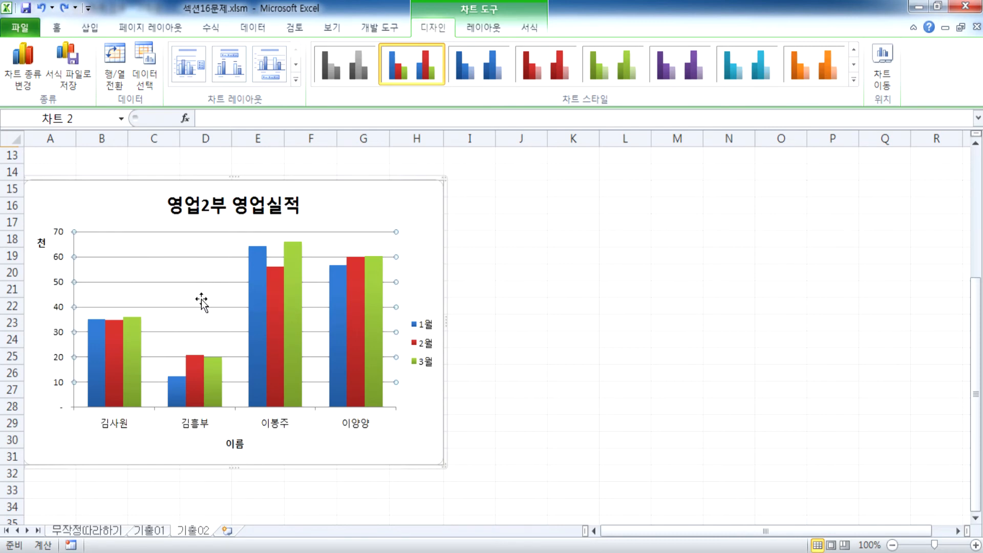
pyautogui.doubleClick(202, 282)
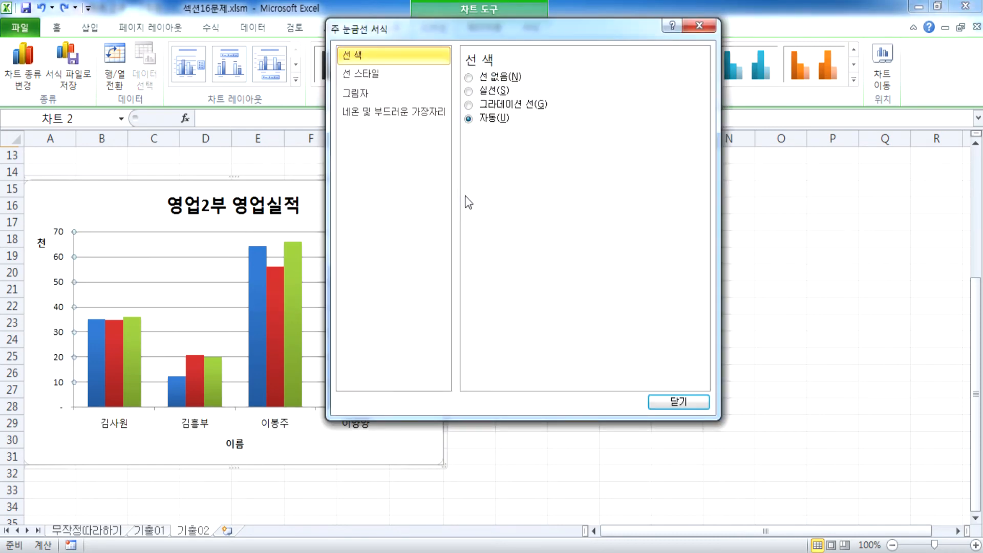
pyautogui.click(488, 95)
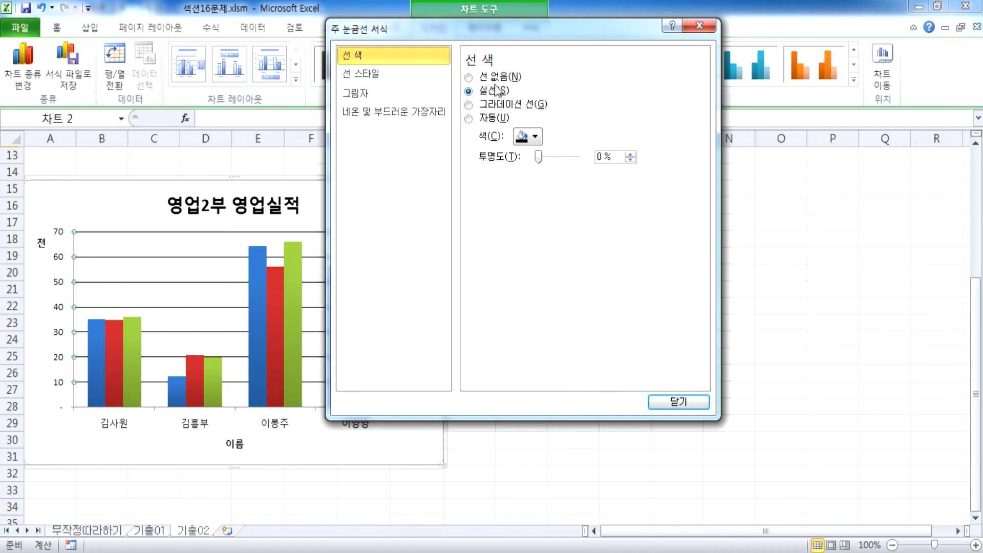
pyautogui.click(495, 77)
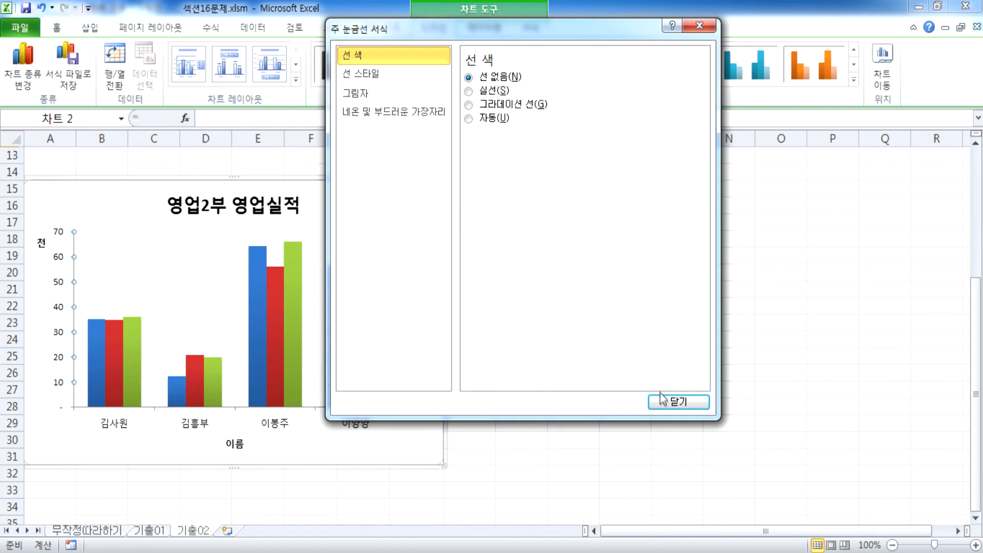
pyautogui.click(661, 398)
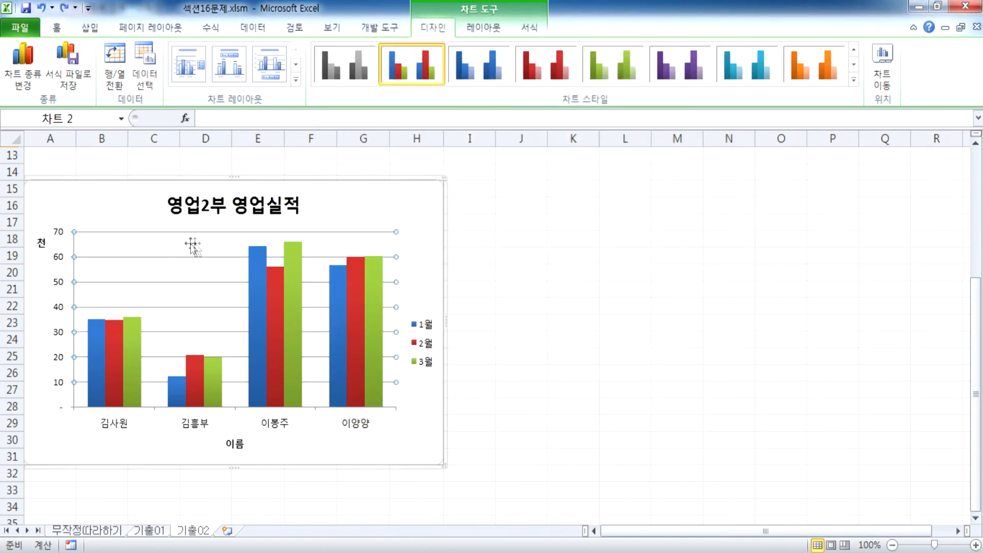
# Set the chart's primary horizontal gridlines (기본 가로 눈금선) to 없음.
pyautogui.click(207, 251)
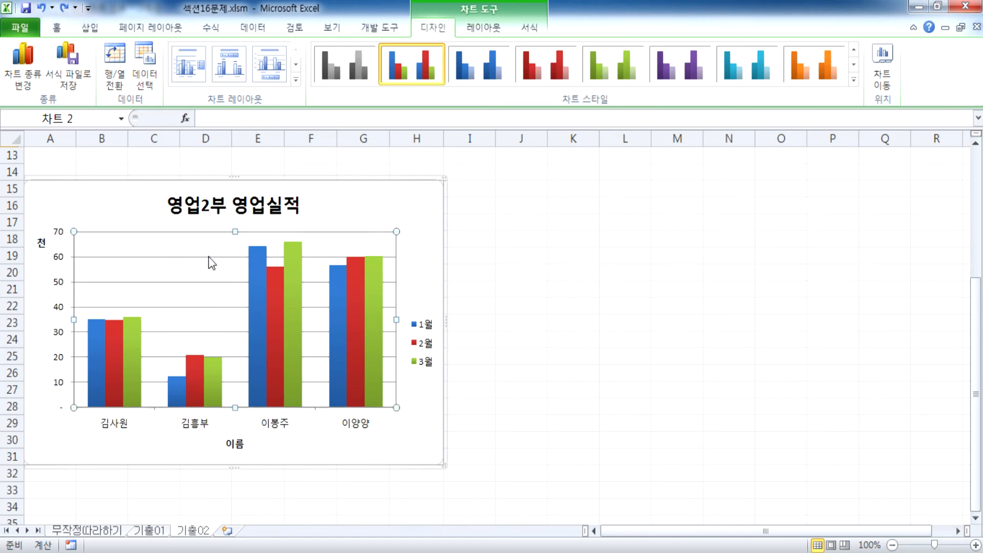
pyautogui.click(207, 257)
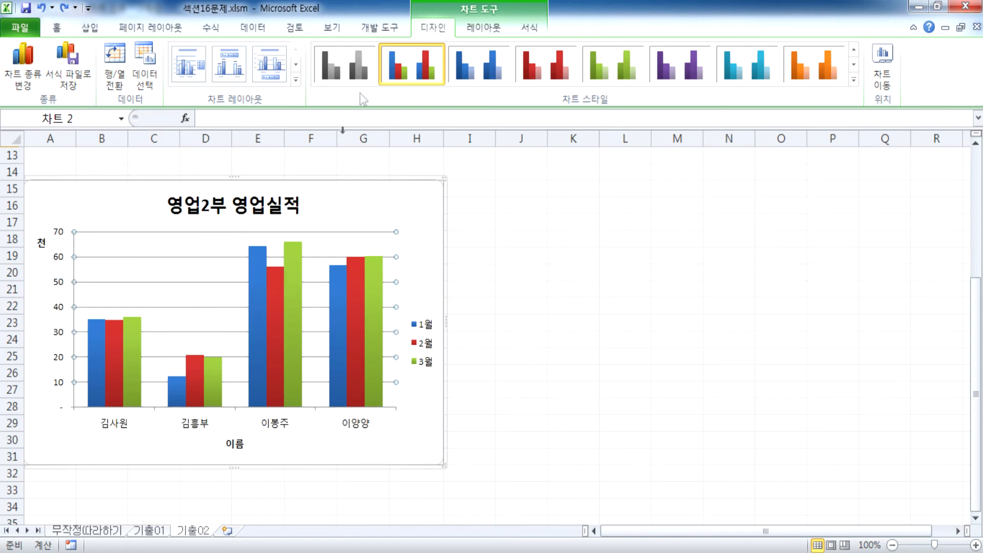
pyautogui.click(484, 28)
pyautogui.click(423, 89)
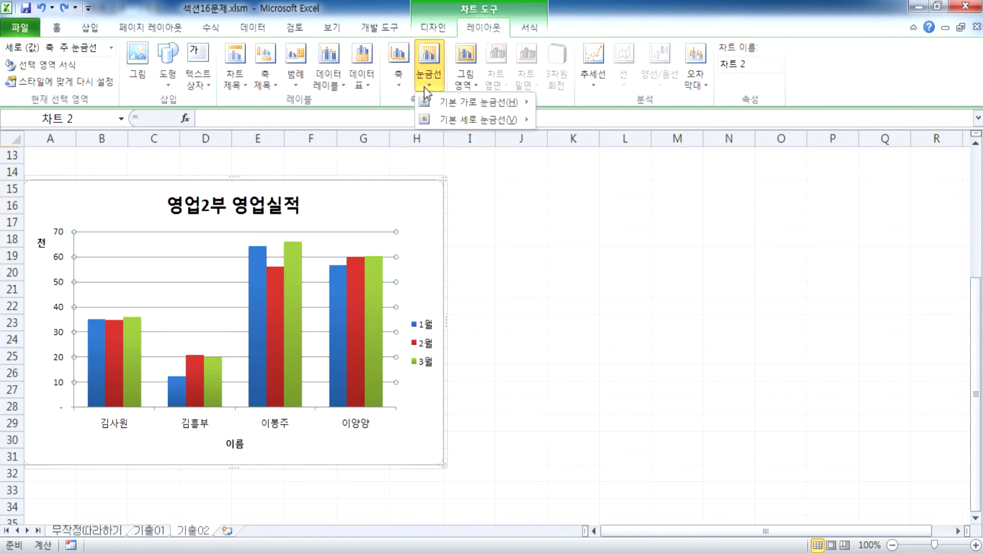
pyautogui.moveTo(441, 102)
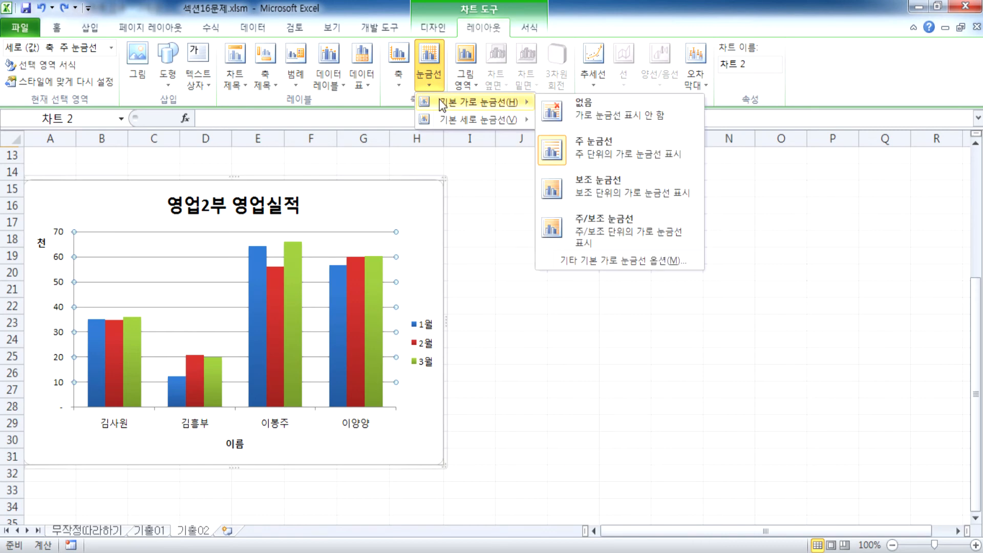
pyautogui.click(625, 130)
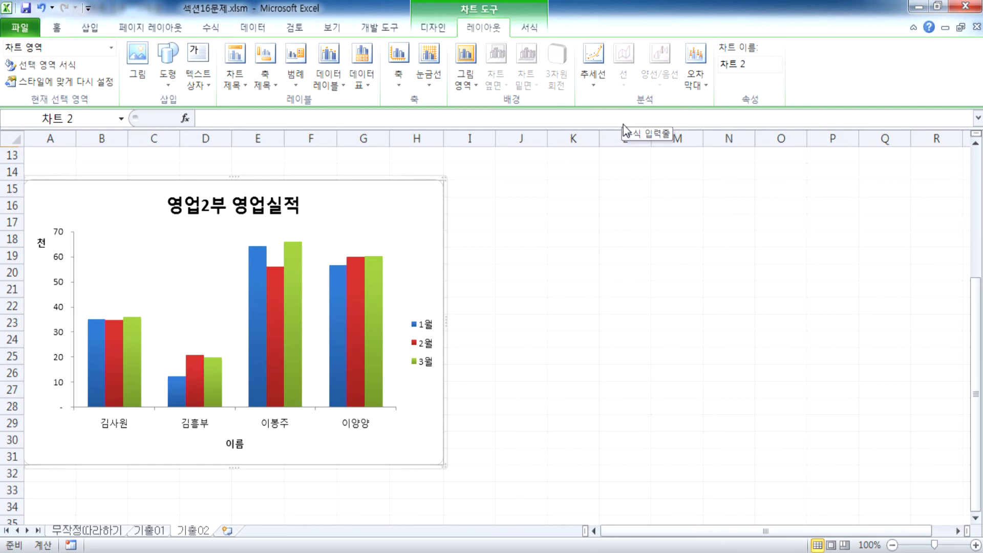
# Restore the primary horizontal gridlines as 주 눈금선, and set them back to 없음.
pyautogui.click(429, 73)
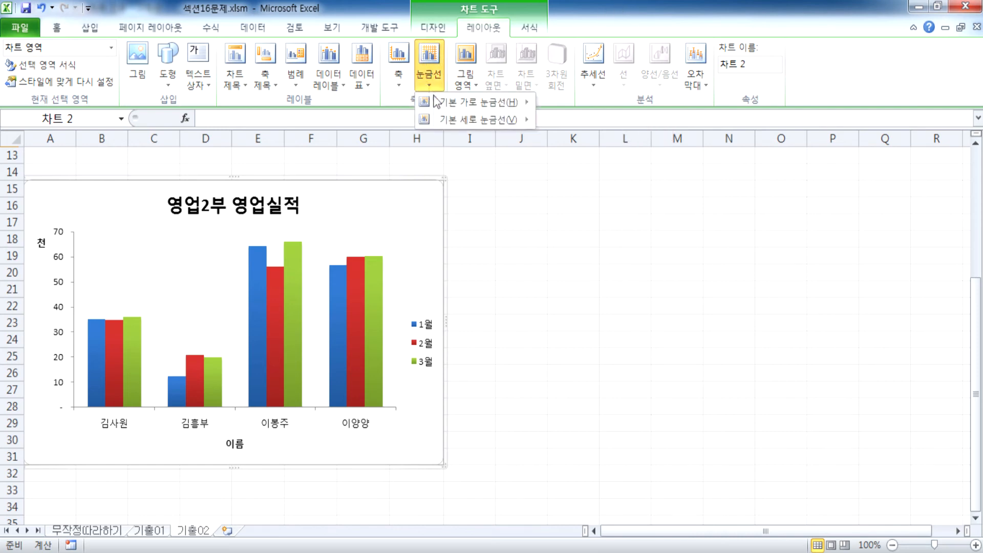
pyautogui.moveTo(446, 104)
pyautogui.click(588, 149)
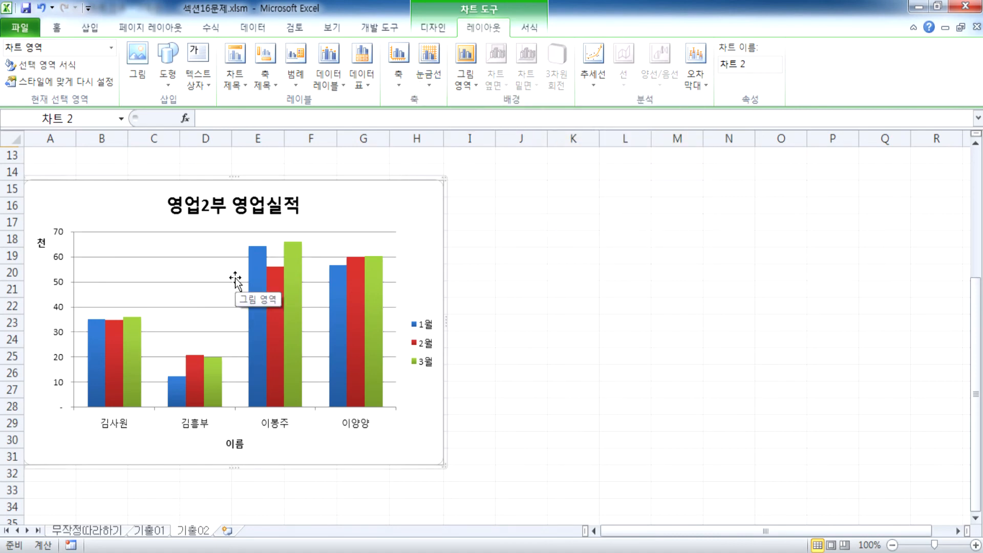
pyautogui.click(428, 88)
pyautogui.moveTo(453, 106)
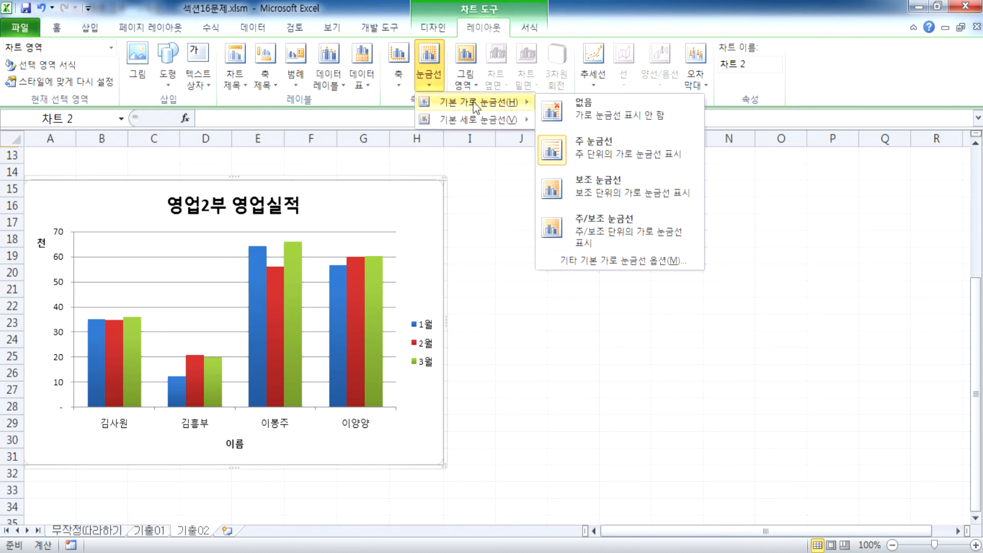
pyautogui.click(603, 117)
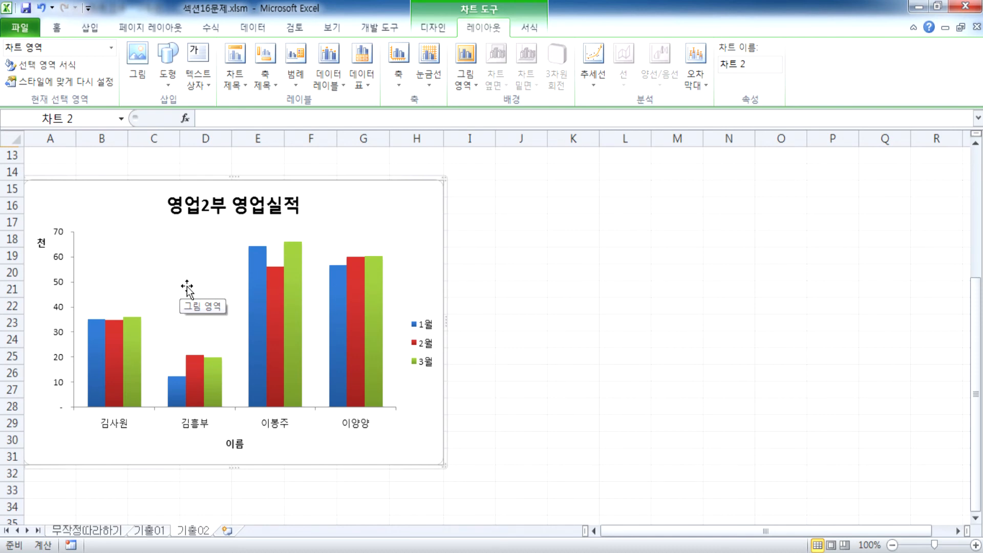
# Fill the chart's plot area with the white speckled texture, the middle one in the third row of textures.
pyautogui.click(97, 271)
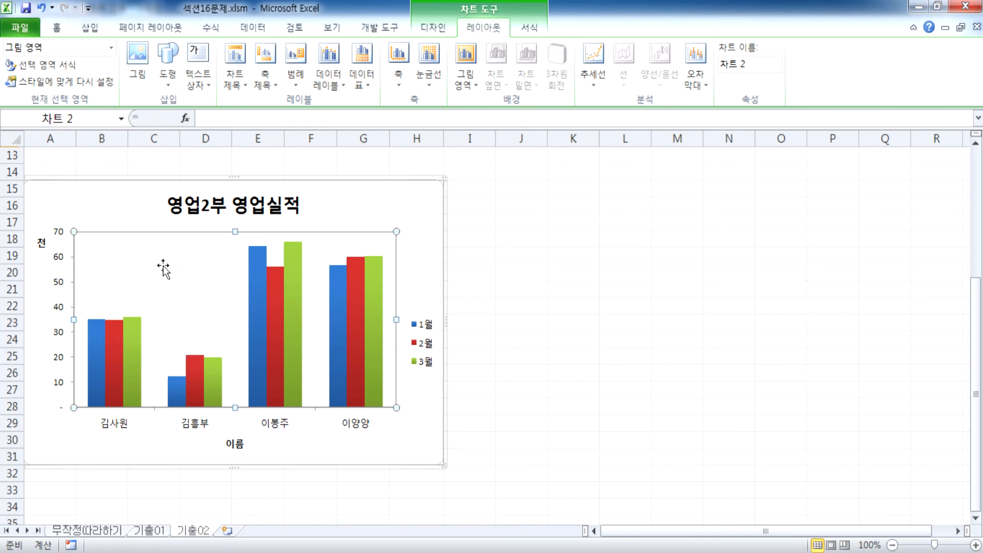
pyautogui.doubleClick(182, 290)
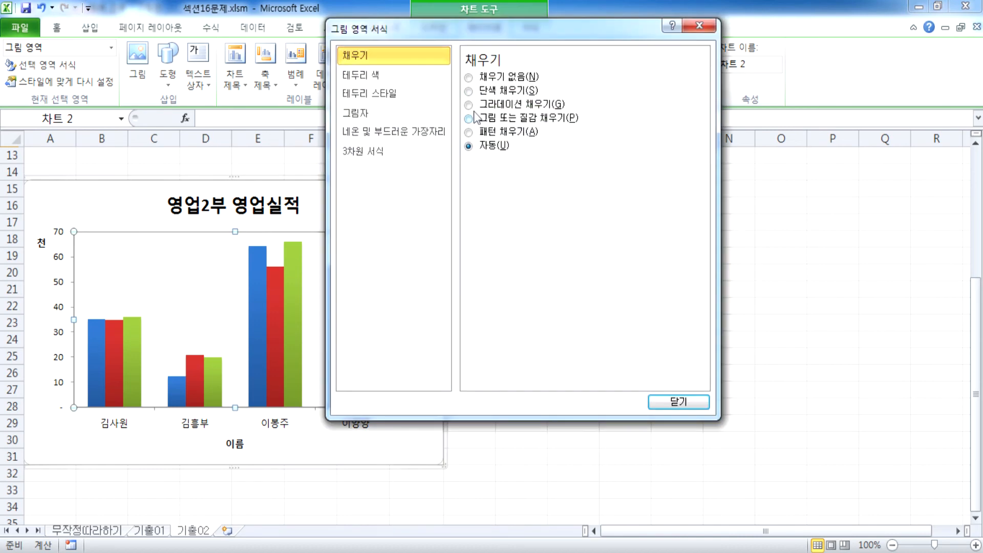
pyautogui.moveTo(474, 29); pyautogui.dragTo(558, 28)
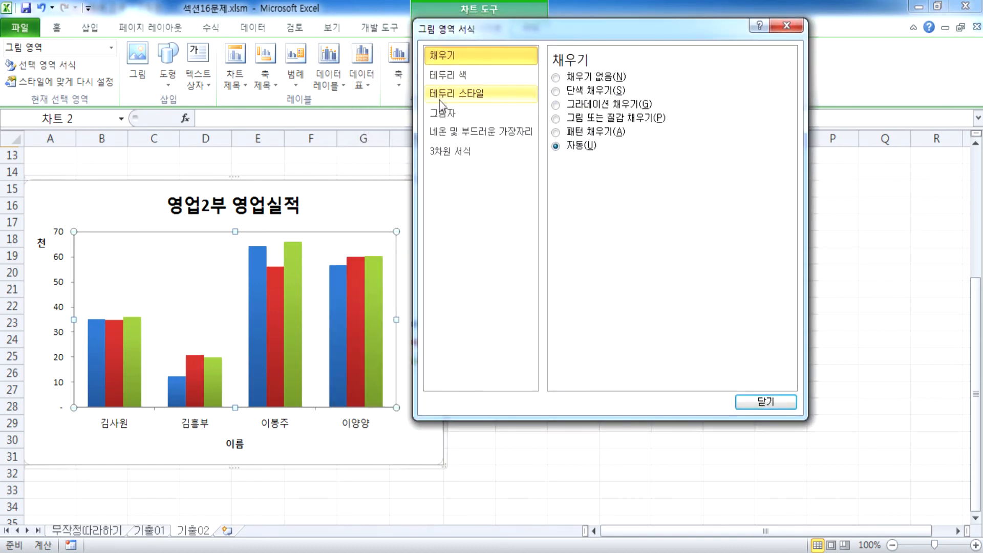
pyautogui.click(446, 75)
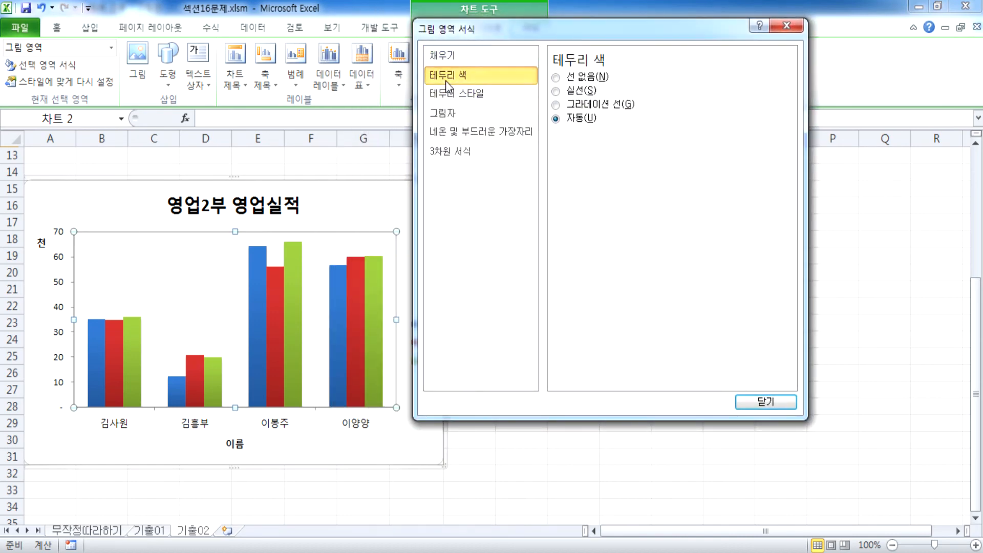
pyautogui.click(443, 54)
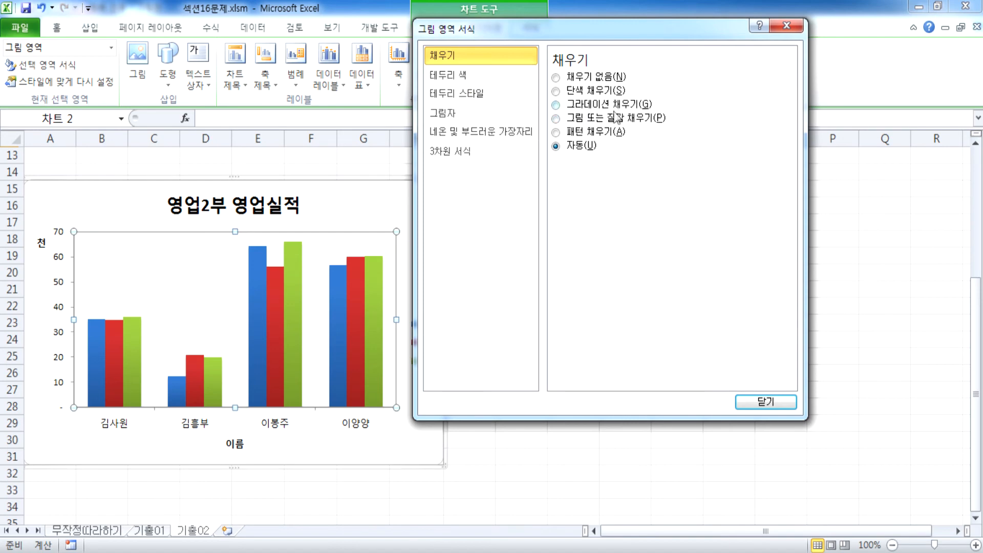
pyautogui.click(556, 119)
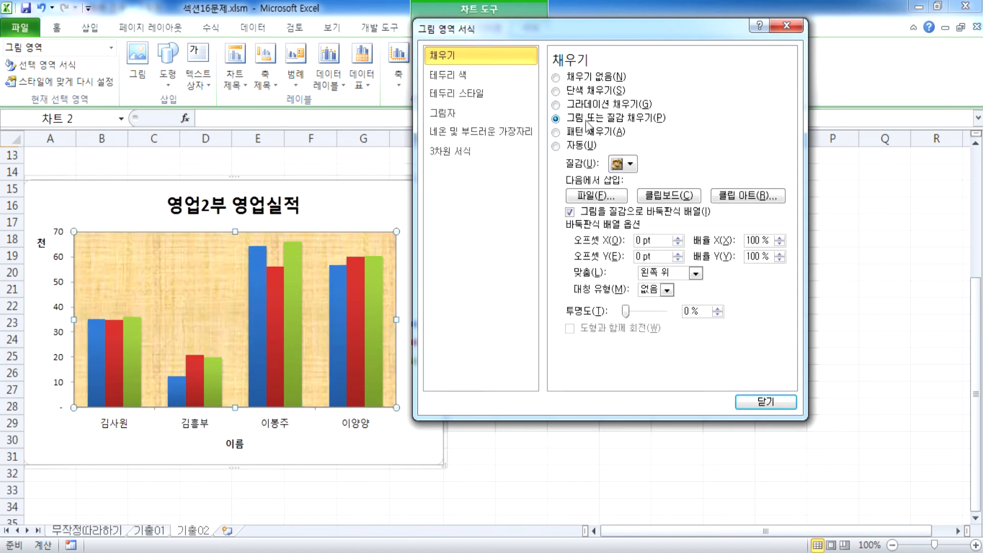
pyautogui.click(556, 146)
pyautogui.click(555, 118)
pyautogui.click(630, 164)
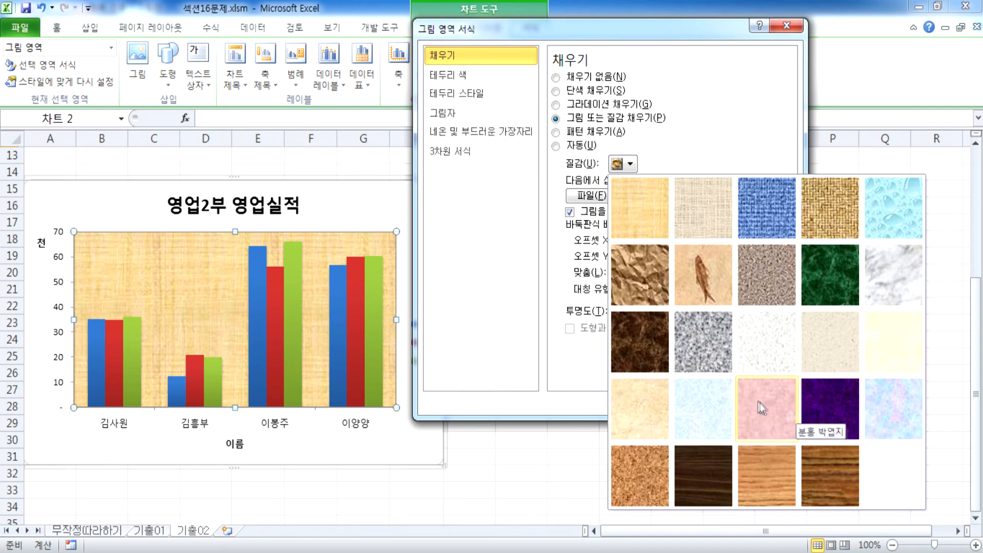
pyautogui.click(757, 347)
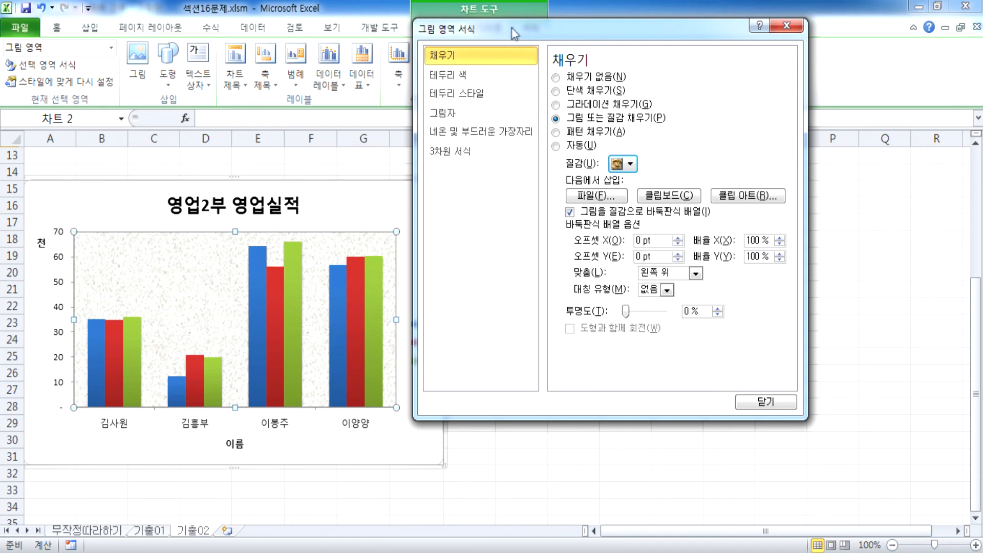
# Try the 오른쪽 and 오른쪽 위 positions for the chart's legend, and place it at 아래쪽.
pyautogui.moveTo(515, 34); pyautogui.dragTo(617, 31)
pyautogui.click(425, 348)
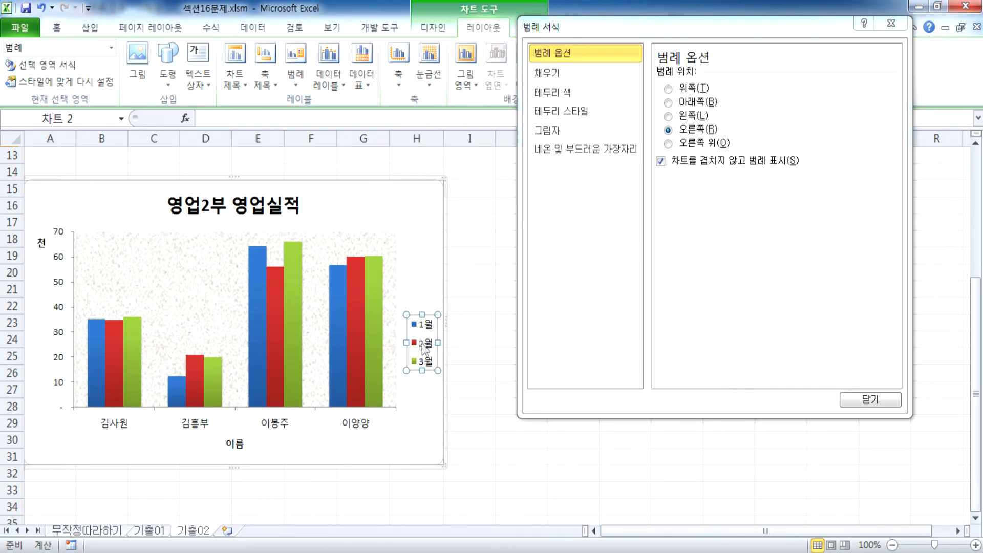
pyautogui.click(668, 103)
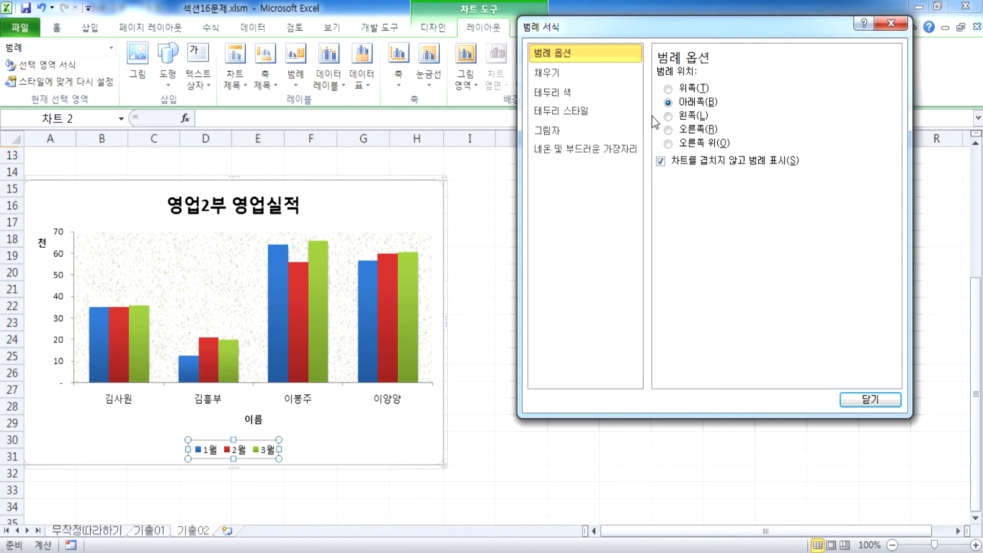
pyautogui.click(680, 131)
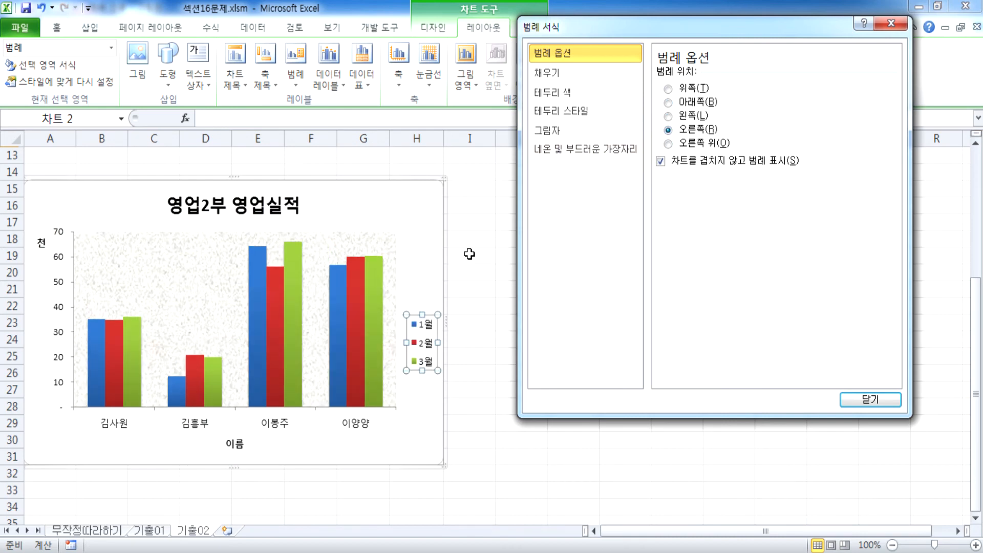
pyautogui.click(669, 143)
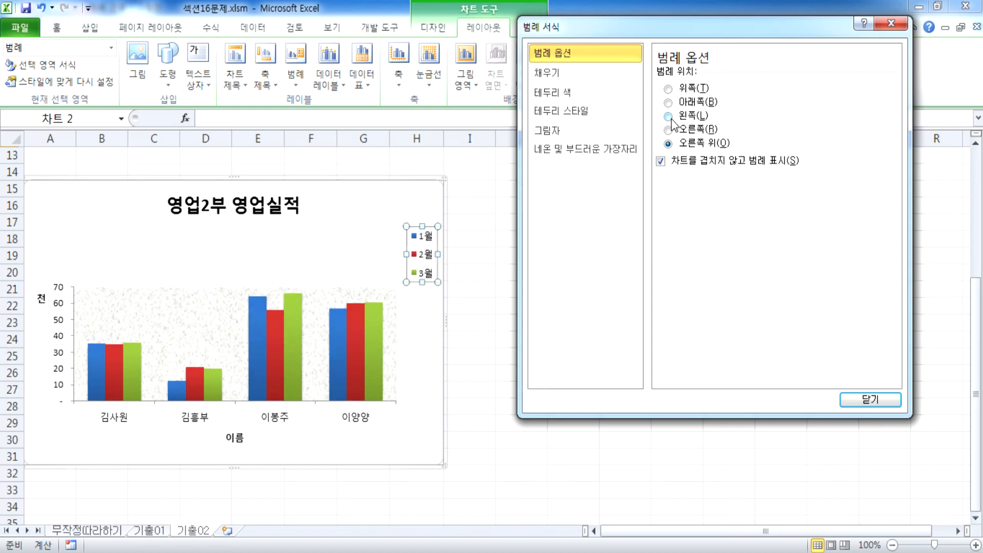
pyautogui.click(667, 102)
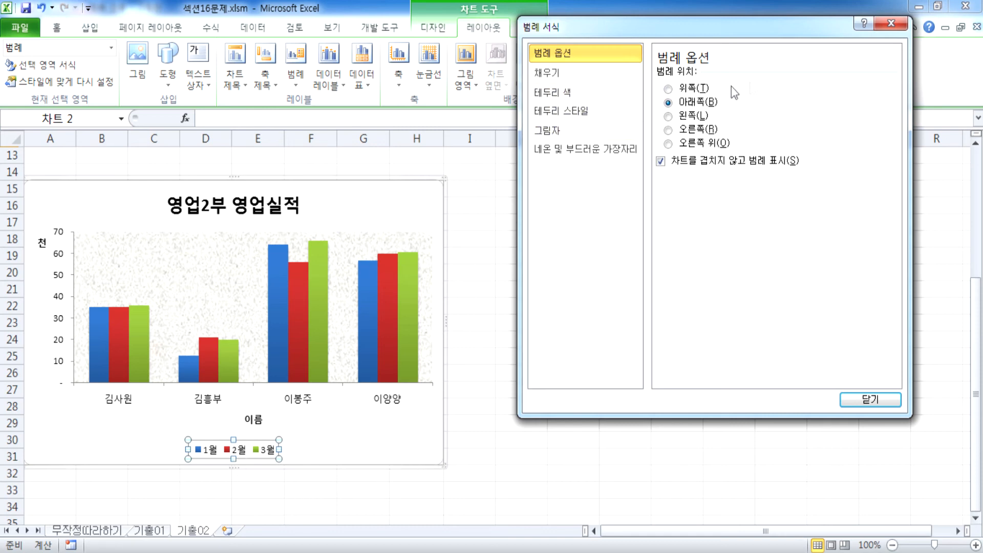
pyautogui.click(890, 24)
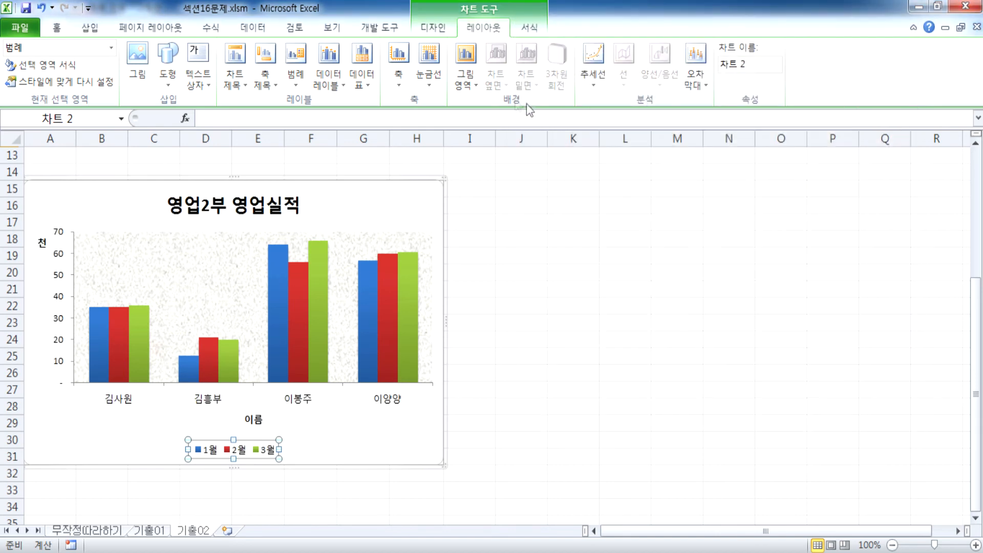
# Apply the shape style 미세 효과 - 바다색, 강조 5 to the chart's legend.
pyautogui.click(531, 29)
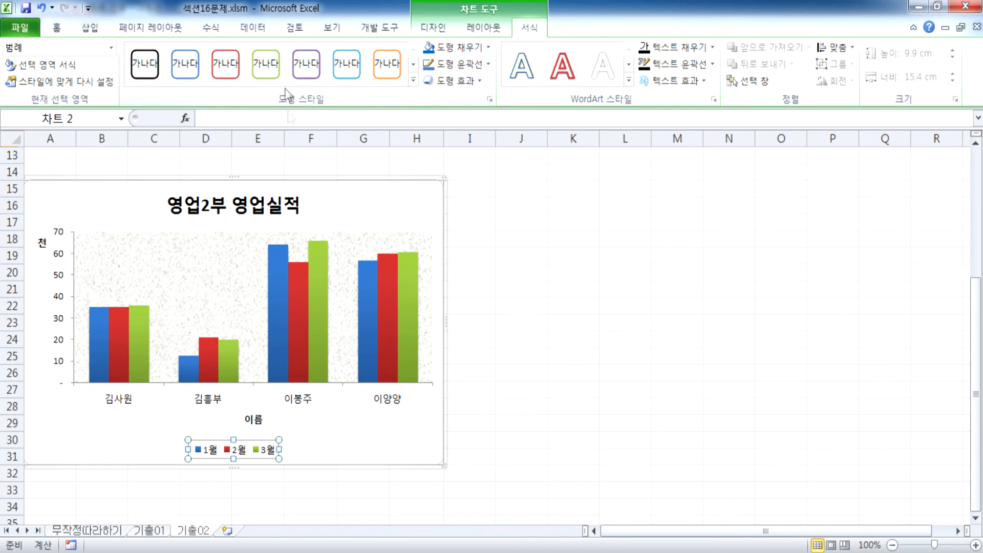
pyautogui.click(413, 80)
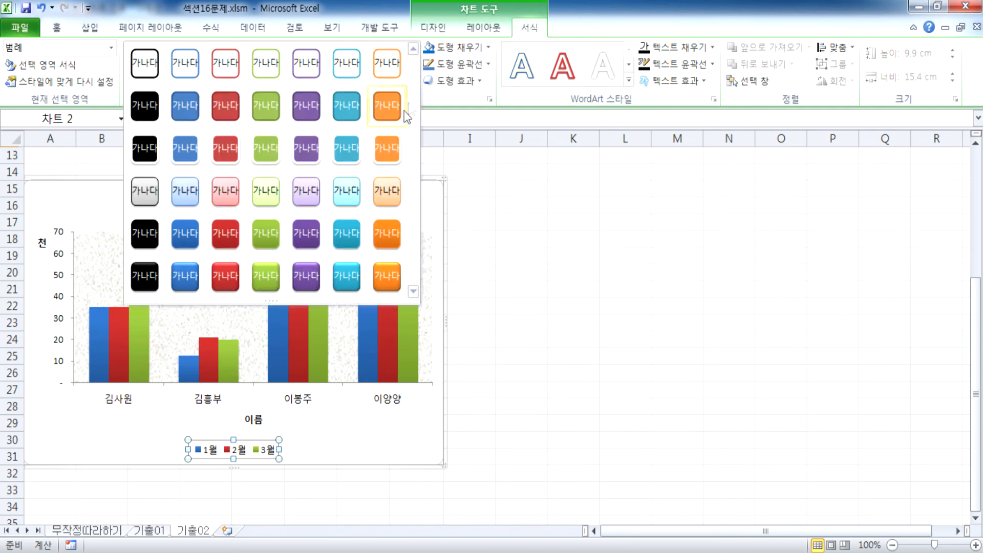
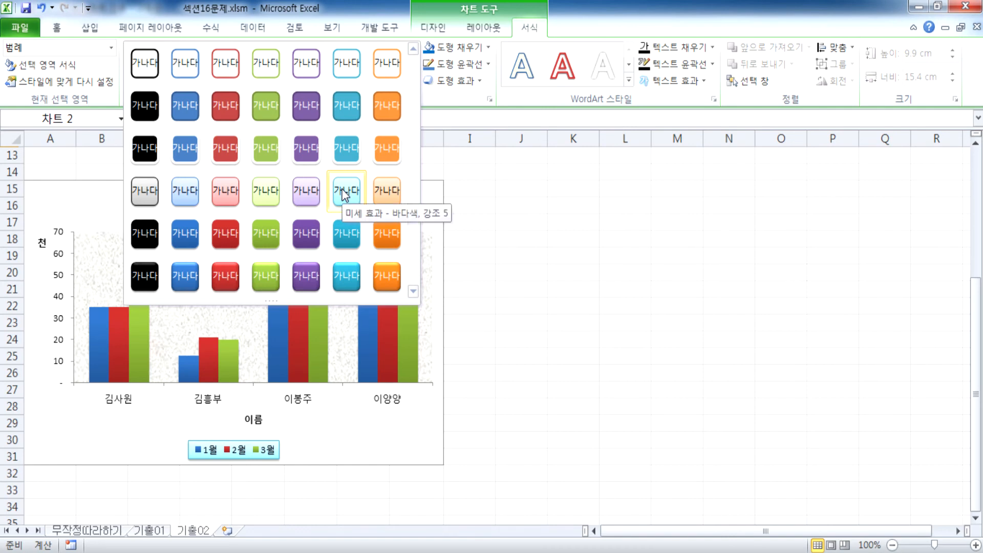
pyautogui.click(342, 193)
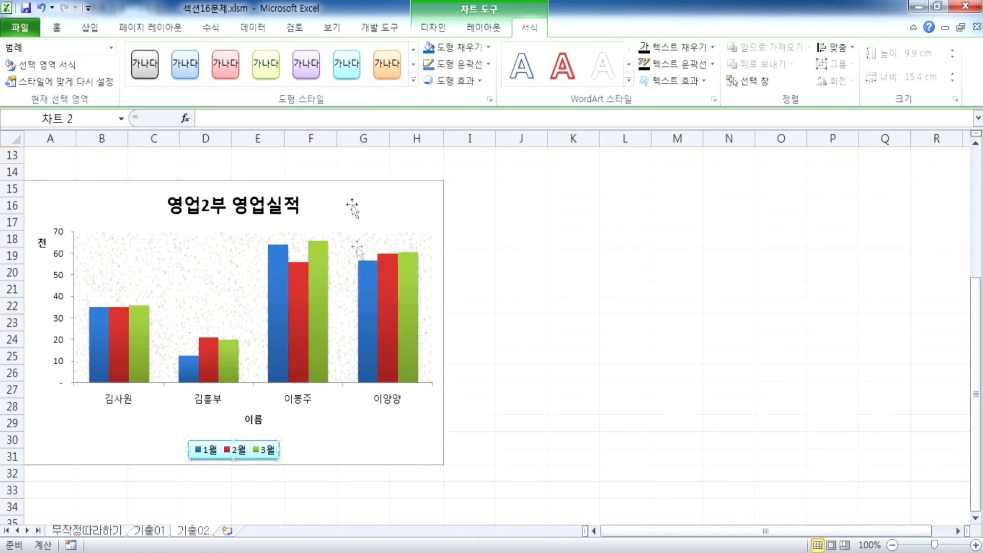
# Give the chart area a 2 pt border with rounded corners (둥근 모서리).
pyautogui.click(307, 466)
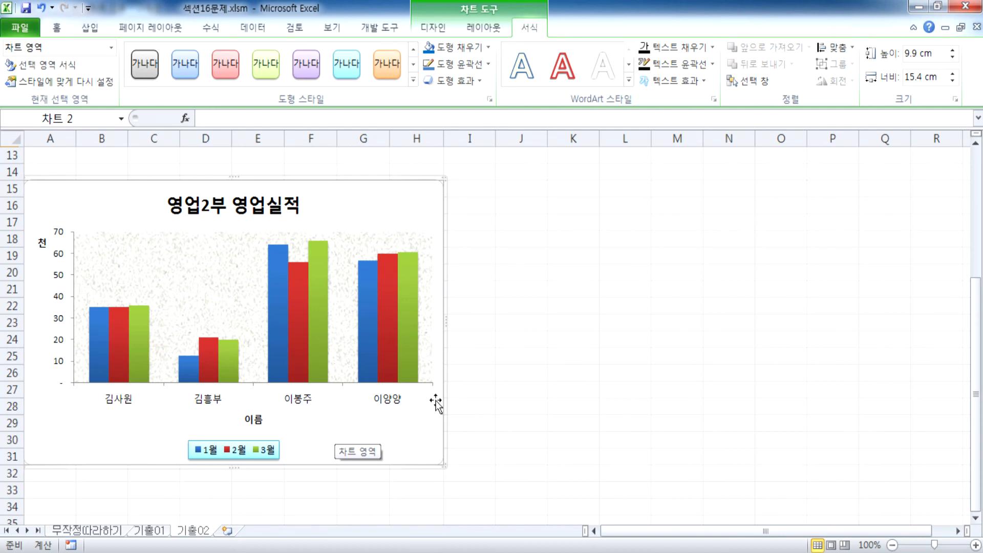
pyautogui.doubleClick(397, 206)
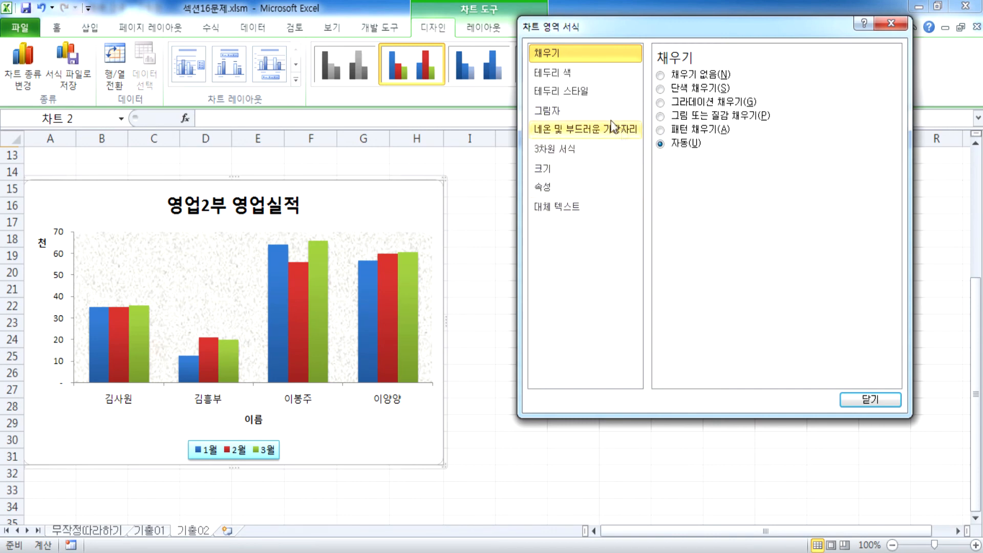
pyautogui.click(554, 90)
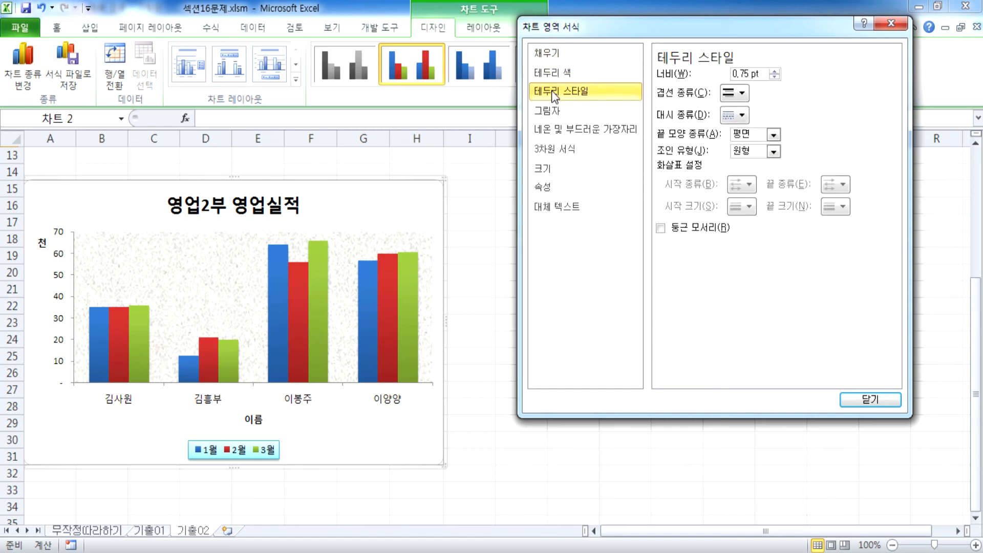
pyautogui.click(774, 71)
pyautogui.click(774, 71)
pyautogui.click(774, 71)
pyautogui.click(684, 231)
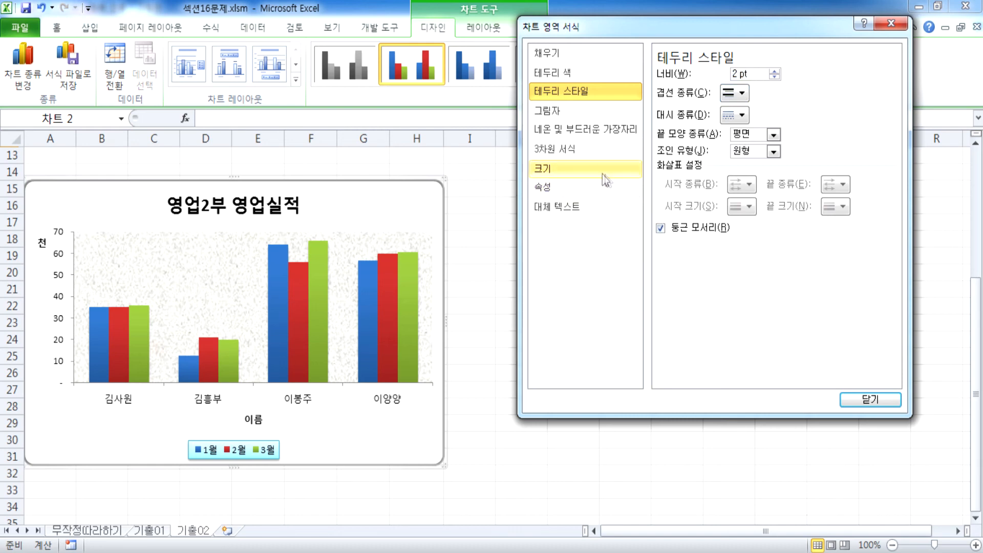
pyautogui.click(661, 229)
pyautogui.click(660, 228)
pyautogui.click(505, 237)
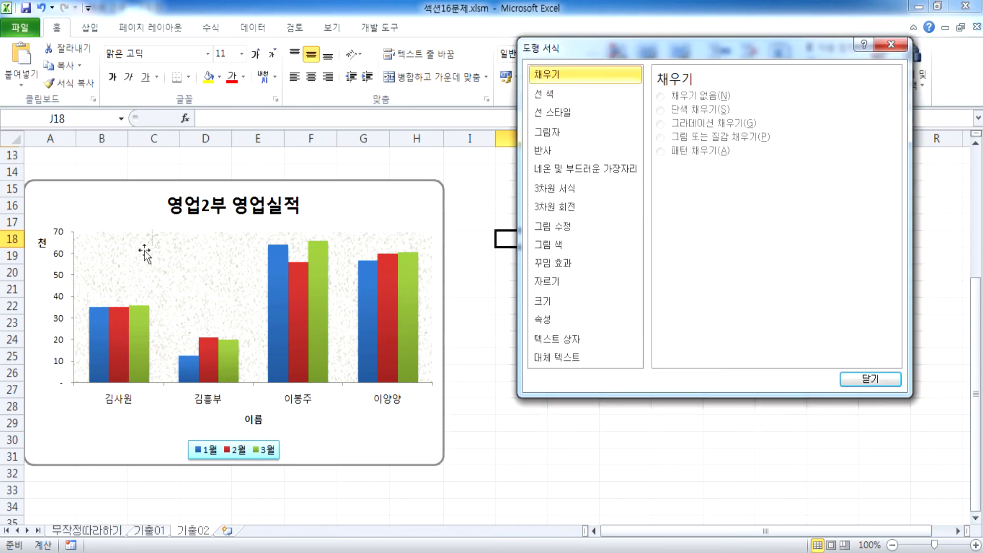
pyautogui.moveTo(299, 348)
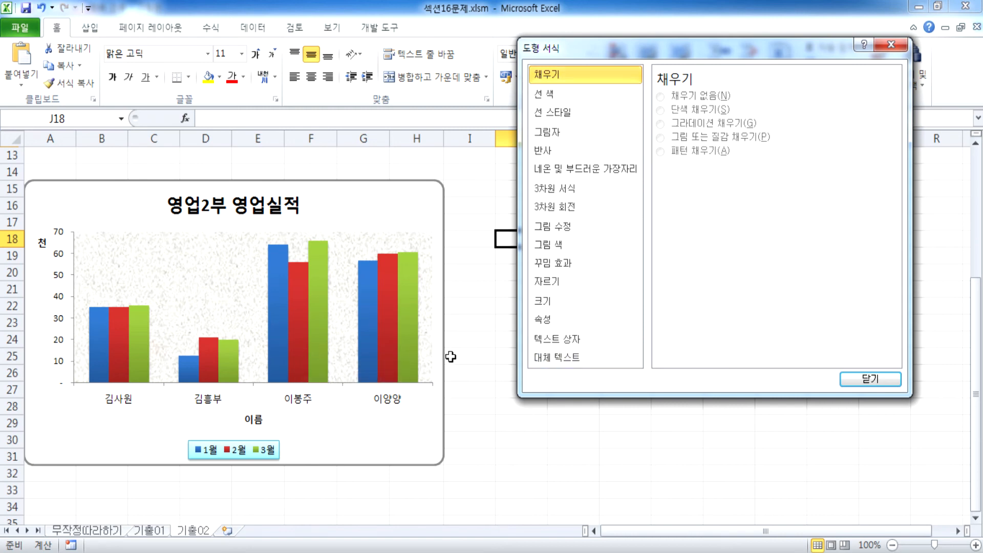
pyautogui.click(890, 46)
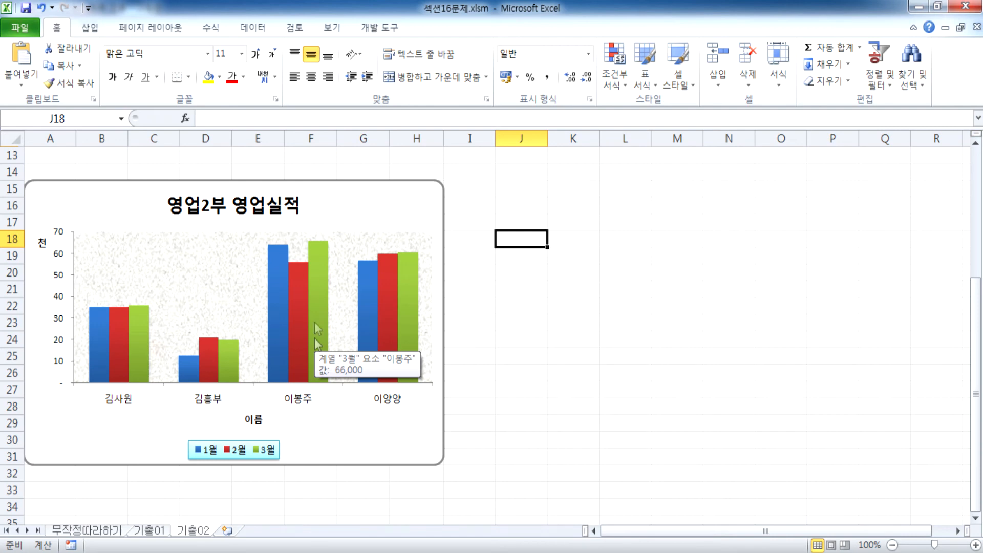
# Insert a 설명선 2 line callout about 3.63 by 1.56 cm inside the chart, over the tops of the 이양양 columns.
pyautogui.click(88, 28)
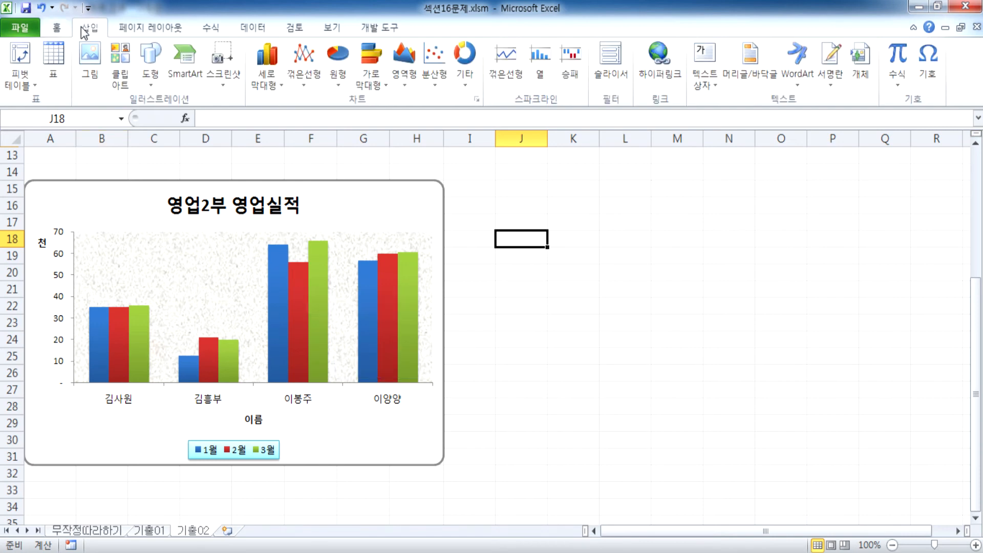
pyautogui.click(411, 223)
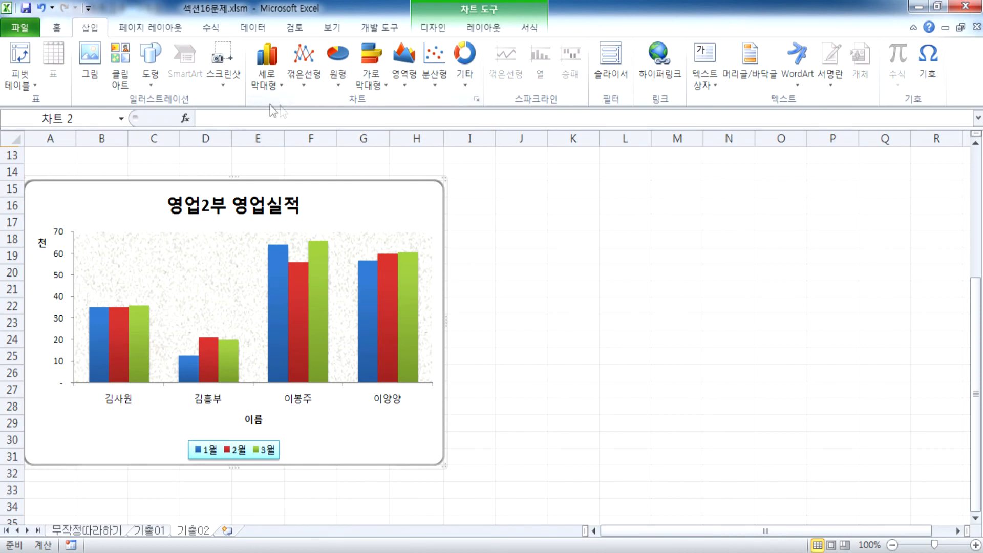
pyautogui.click(149, 63)
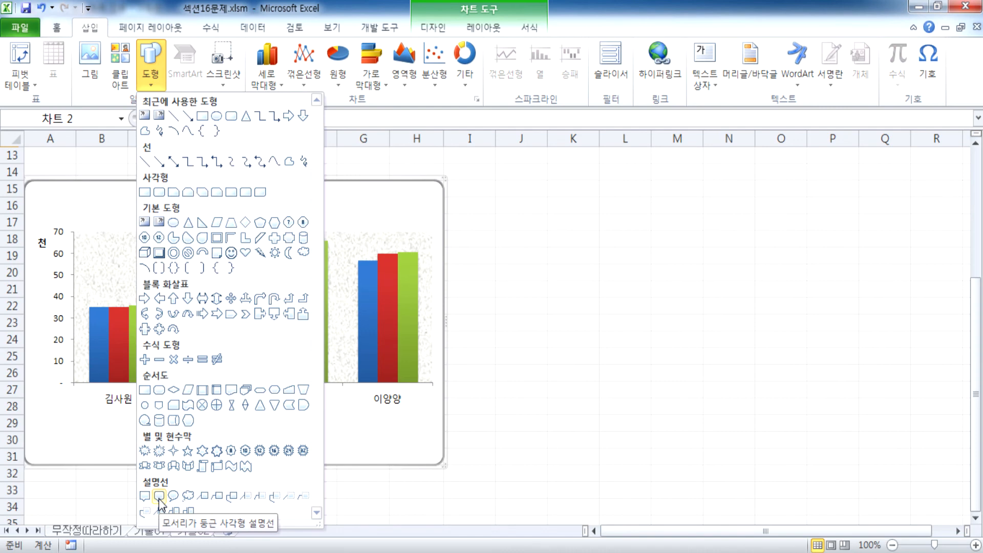
pyautogui.click(218, 497)
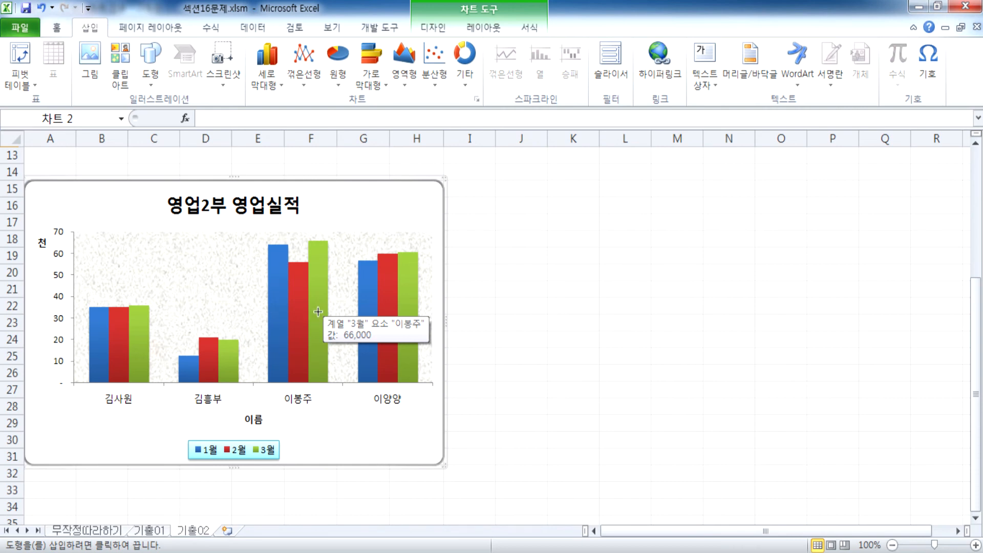
pyautogui.moveTo(317, 319)
pyautogui.mouseDown()
pyautogui.moveTo(334, 259)
pyautogui.moveTo(380, 221)
pyautogui.mouseUp()
pyautogui.moveTo(380, 320); pyautogui.dragTo(416, 267)
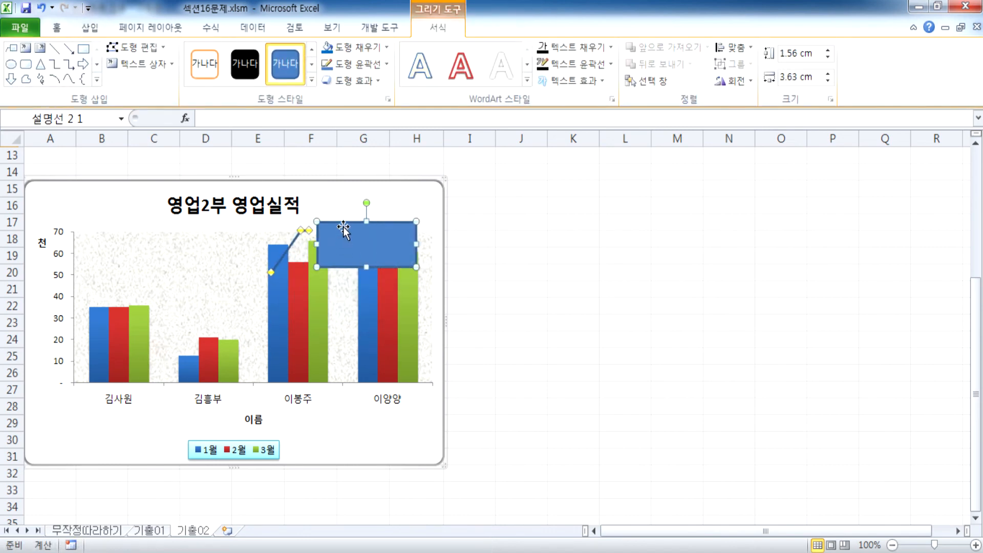
pyautogui.moveTo(344, 221); pyautogui.dragTo(358, 211)
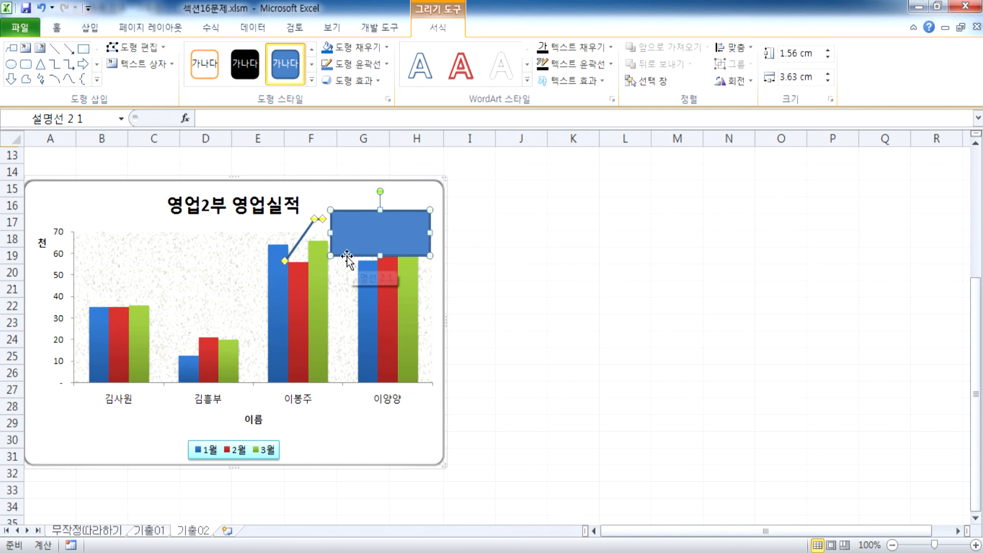
# Enter 3월 최고 실적 in the callout and move it up beside the chart title, above the plot area.
pyautogui.write('3')
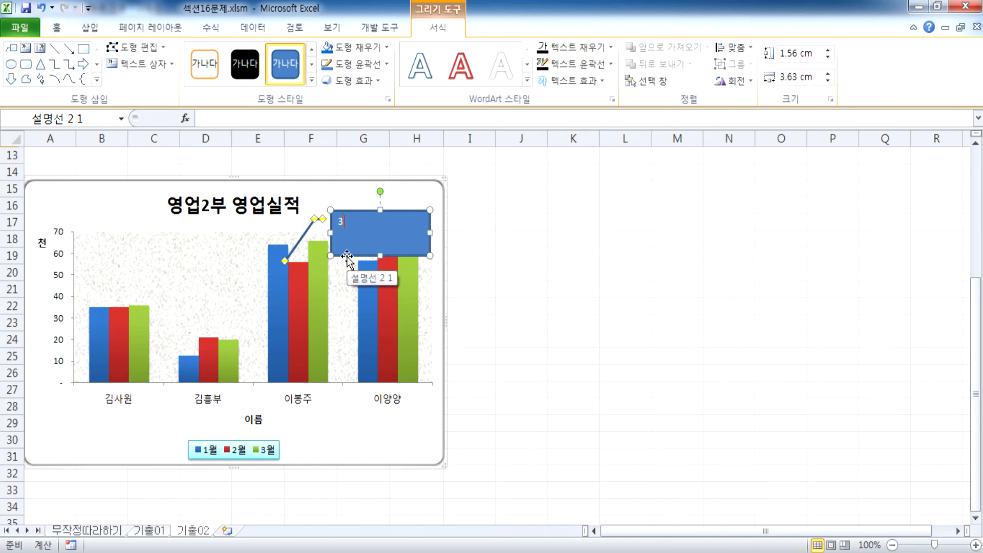
pyautogui.write('월 최드')
pyautogui.press('BackSpace')
pyautogui.press('BackSpace')
pyautogui.press('BackSpace')
pyautogui.write('초')
pyautogui.press('BackSpace')
pyautogui.press('BackSpace')
pyautogui.write('초')
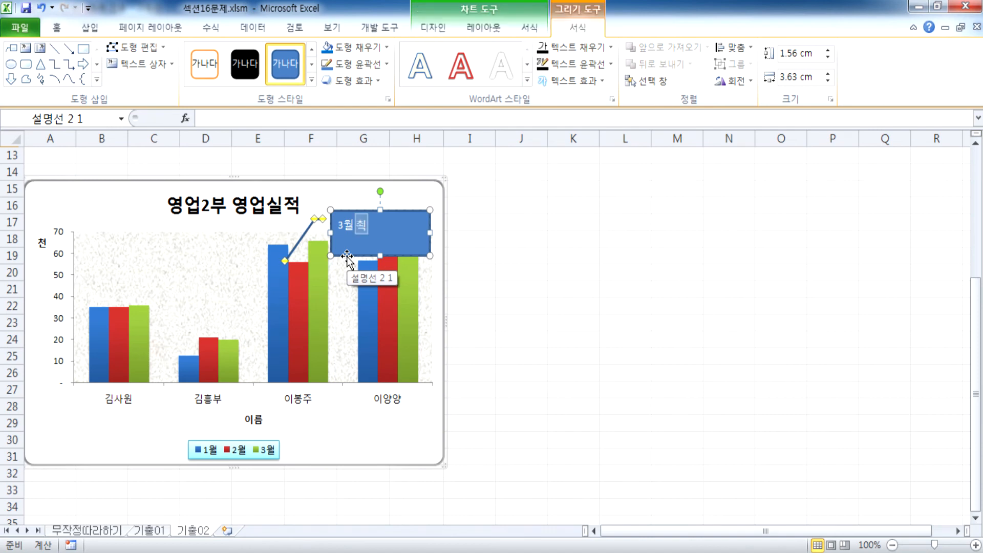
pyautogui.write('고')
pyautogui.write(' 실지')
pyautogui.click(418, 211)
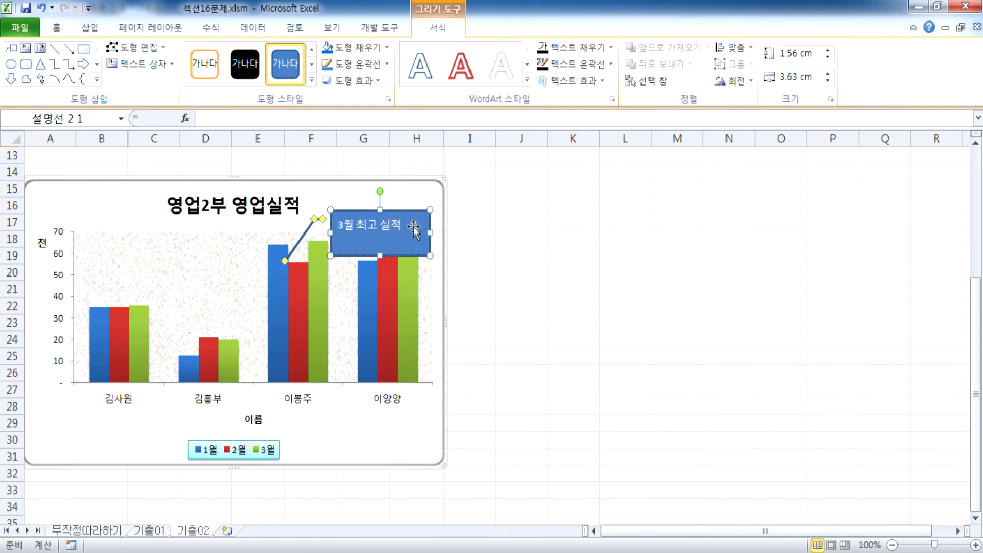
pyautogui.moveTo(404, 225); pyautogui.dragTo(342, 227)
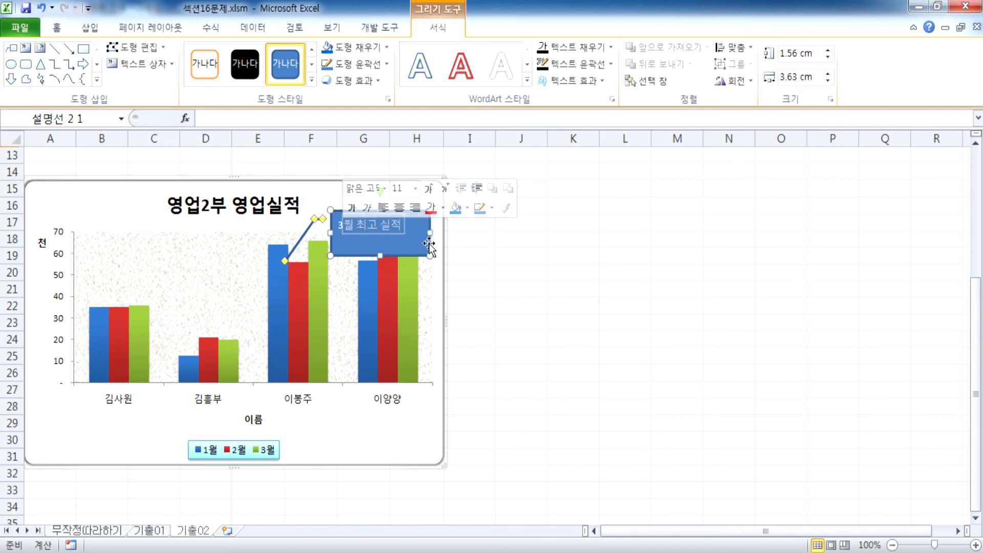
pyautogui.moveTo(425, 254); pyautogui.dragTo(425, 233)
pyautogui.click(289, 250)
pyautogui.moveTo(289, 250); pyautogui.dragTo(290, 248)
pyautogui.hotkey('ctrl', 'z')
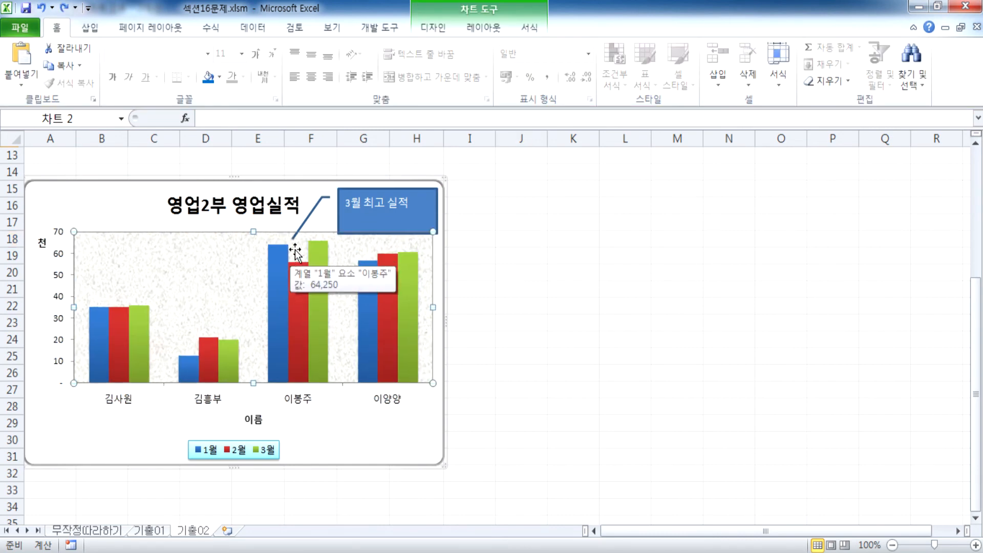
# Centre the callout's text both horizontally and vertically.
pyautogui.click(293, 240)
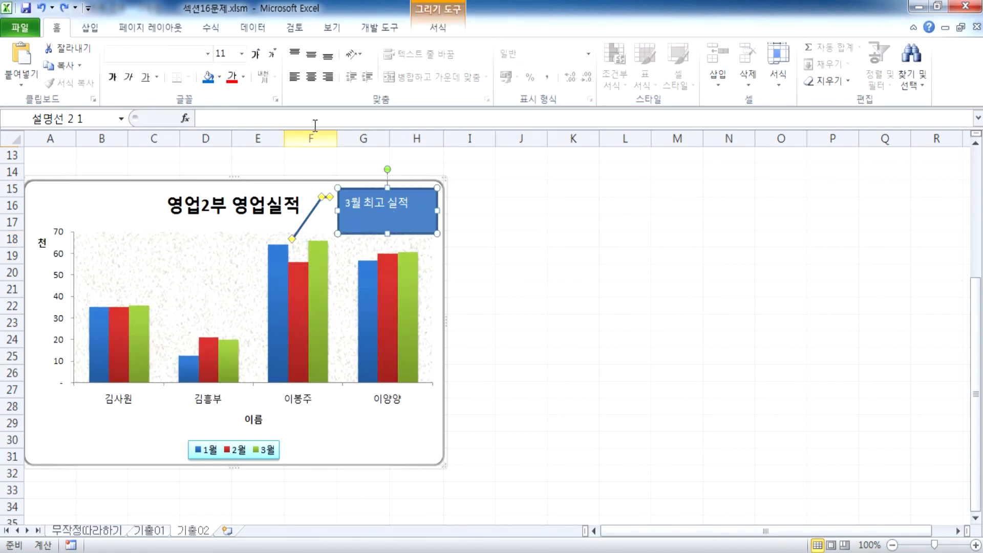
pyautogui.click(311, 76)
pyautogui.click(311, 53)
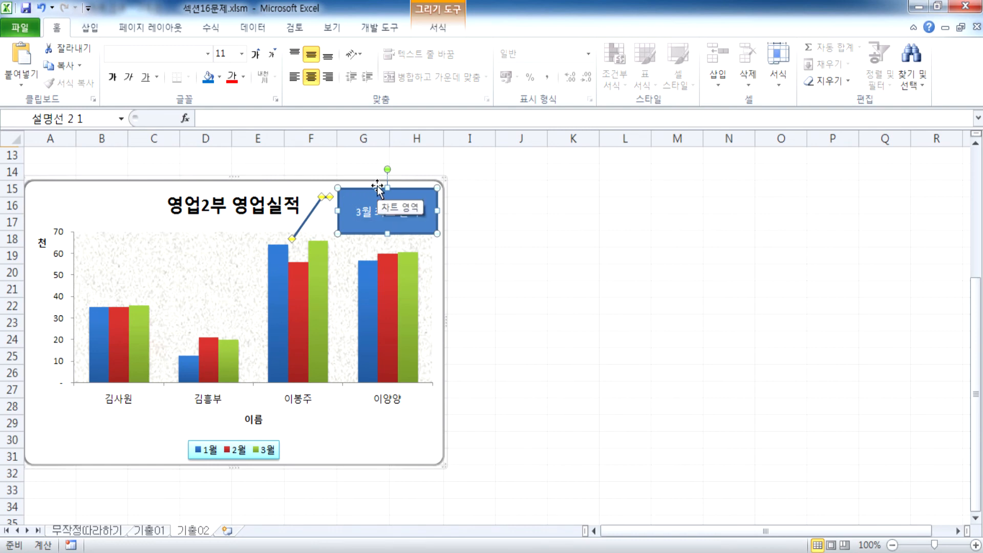
# Fill the callout with white and set its text colour to 자동 (black).
pyautogui.click(220, 78)
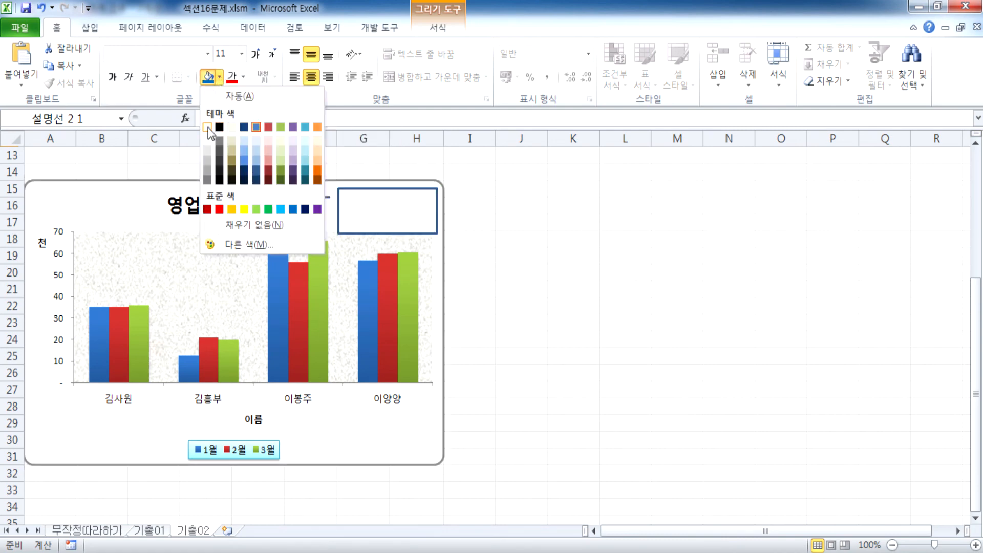
pyautogui.click(237, 100)
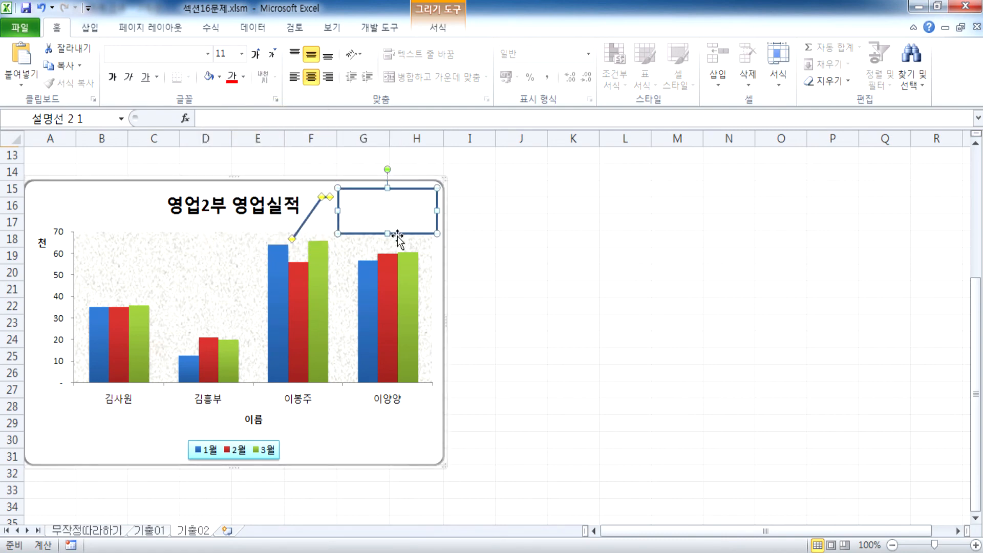
pyautogui.click(243, 77)
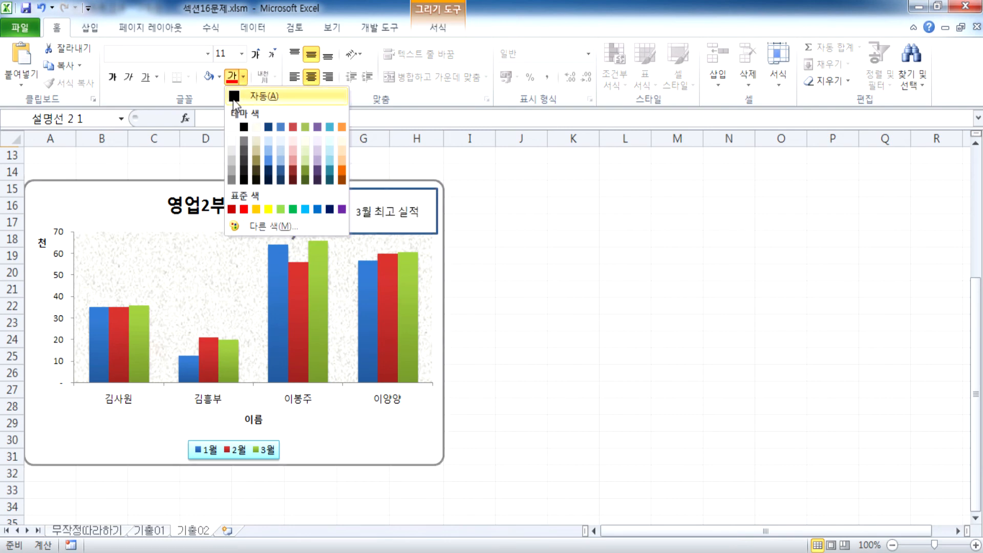
pyautogui.click(234, 97)
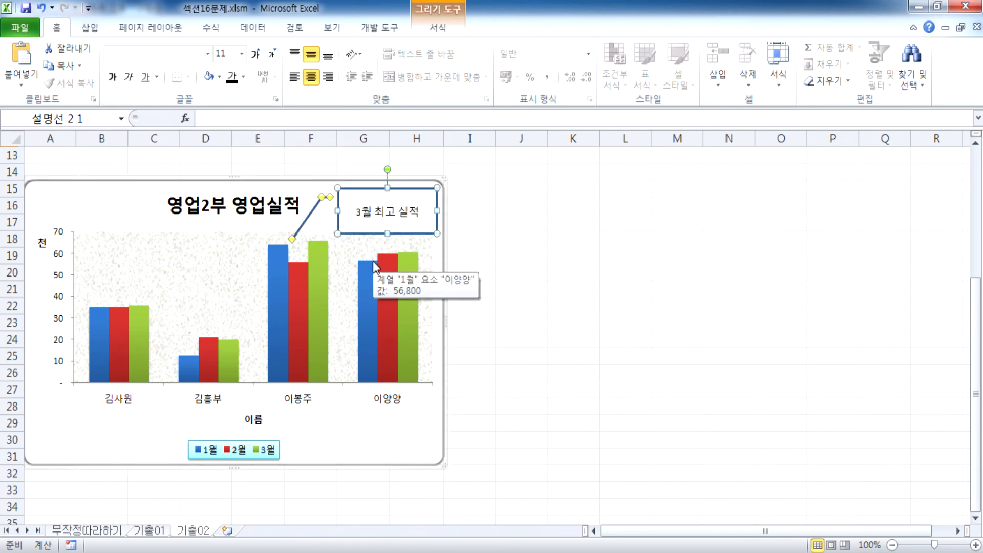
# Shrink the 3월 최고 실적 callout beside the chart title and pull its leader line down into the plot area.
pyautogui.moveTo(388, 233); pyautogui.dragTo(390, 217)
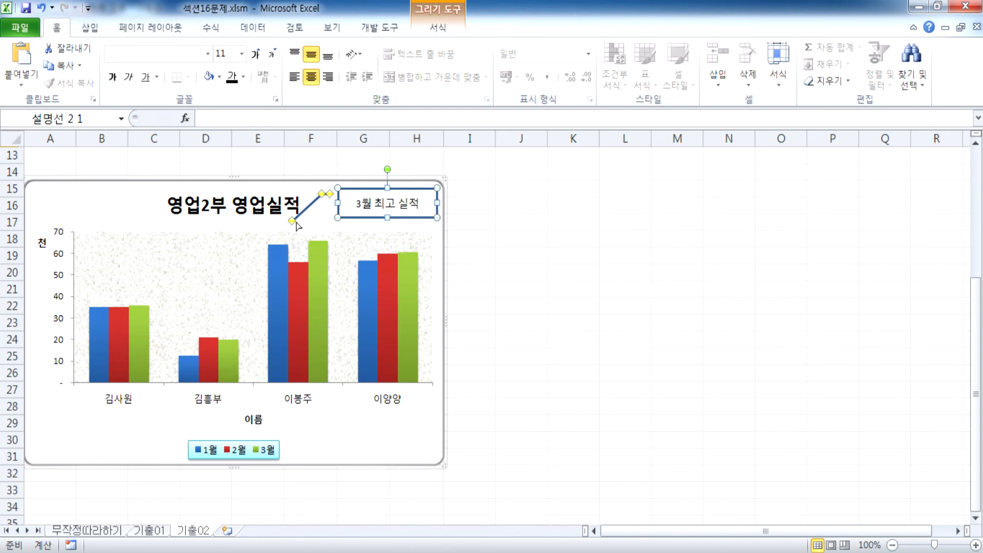
pyautogui.moveTo(292, 223); pyautogui.dragTo(317, 310)
pyautogui.moveTo(337, 217); pyautogui.dragTo(352, 218)
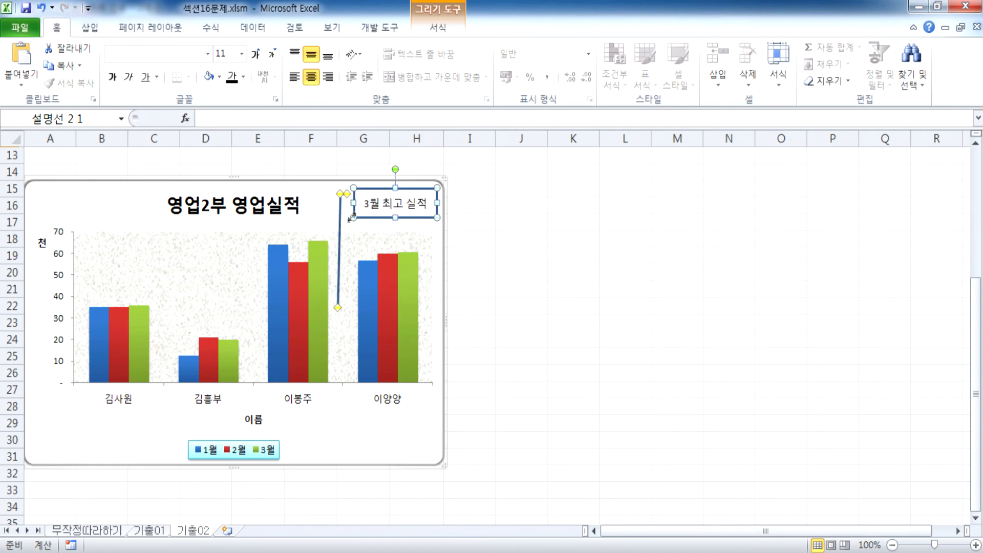
# Delete the 3월 최고 실적 callout from the chart.
pyautogui.rightClick(329, 274)
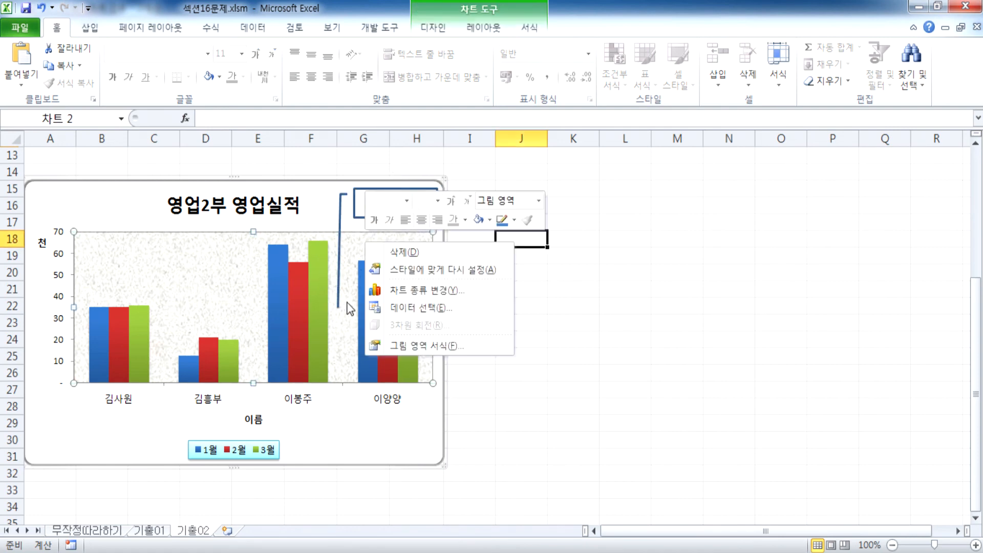
pyautogui.click(339, 427)
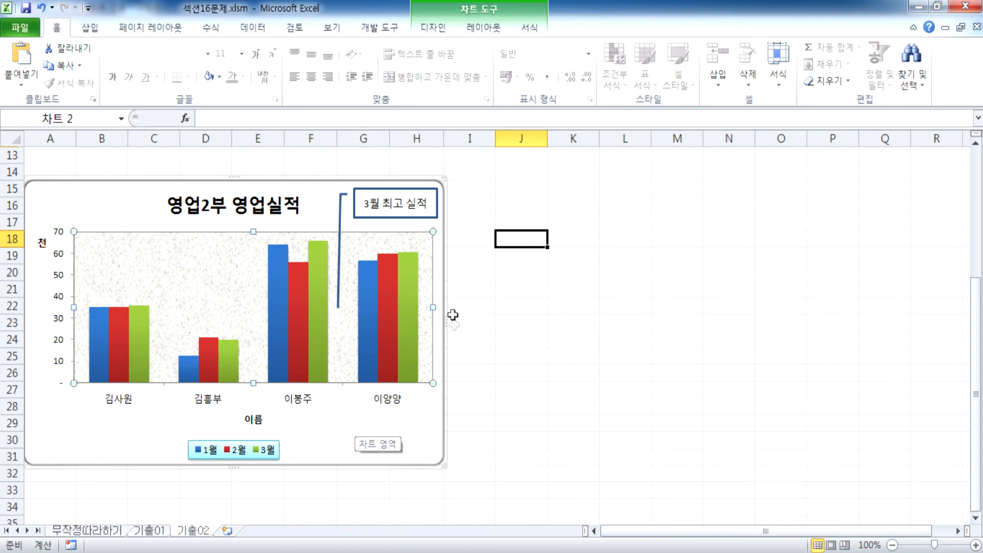
pyautogui.click(413, 217)
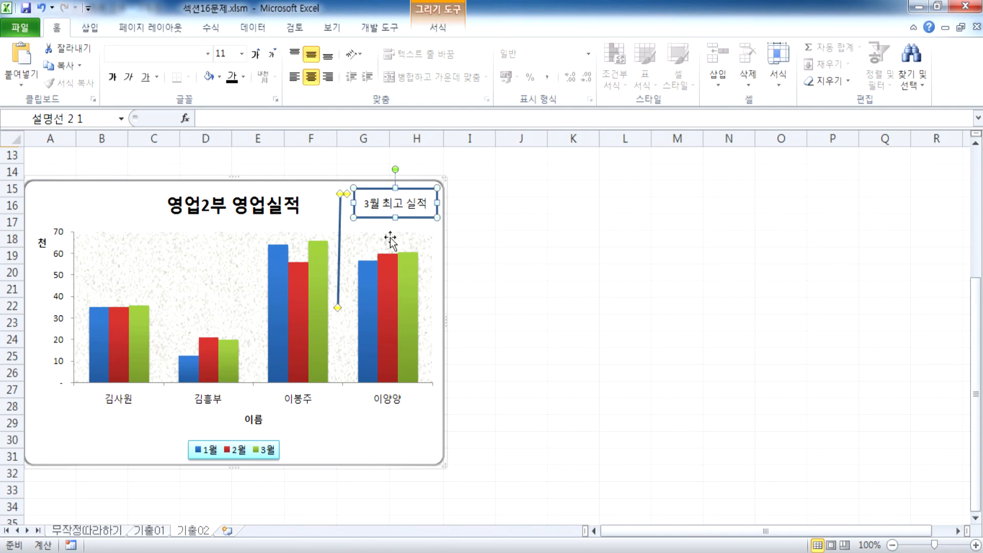
pyautogui.press('Delete')
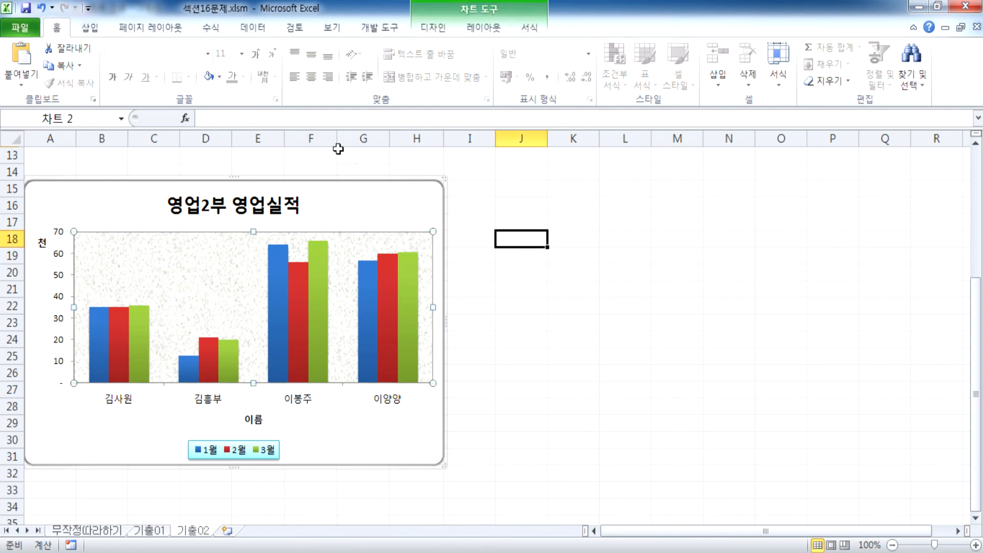
# Insert a 설명선 2 callout about 2.3 by 0.93 cm beside the chart title, with its leader ending on the 이봉주 3월 column.
pyautogui.click(91, 31)
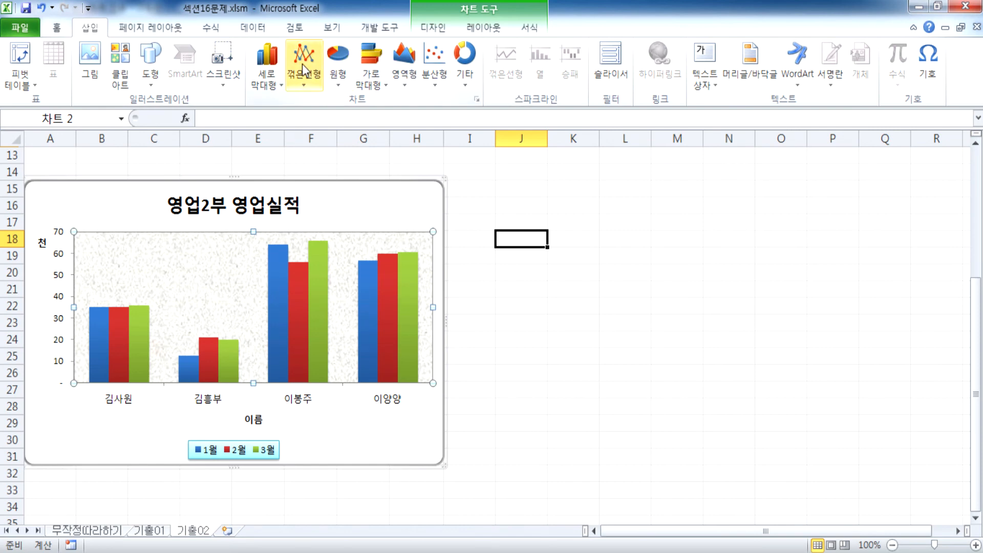
pyautogui.click(159, 66)
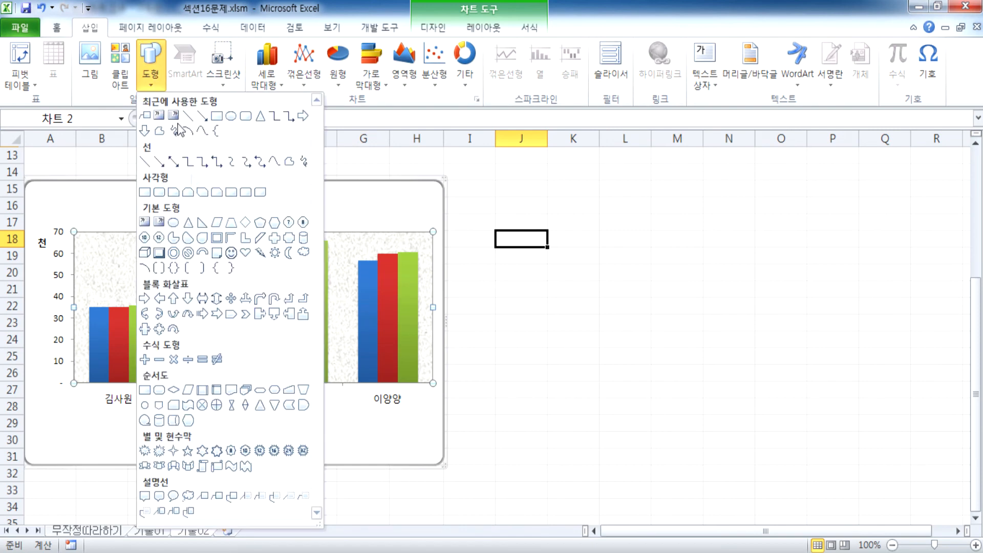
pyautogui.click(218, 495)
pyautogui.moveTo(349, 195); pyautogui.dragTo(412, 222)
pyautogui.moveTo(320, 225); pyautogui.dragTo(321, 301)
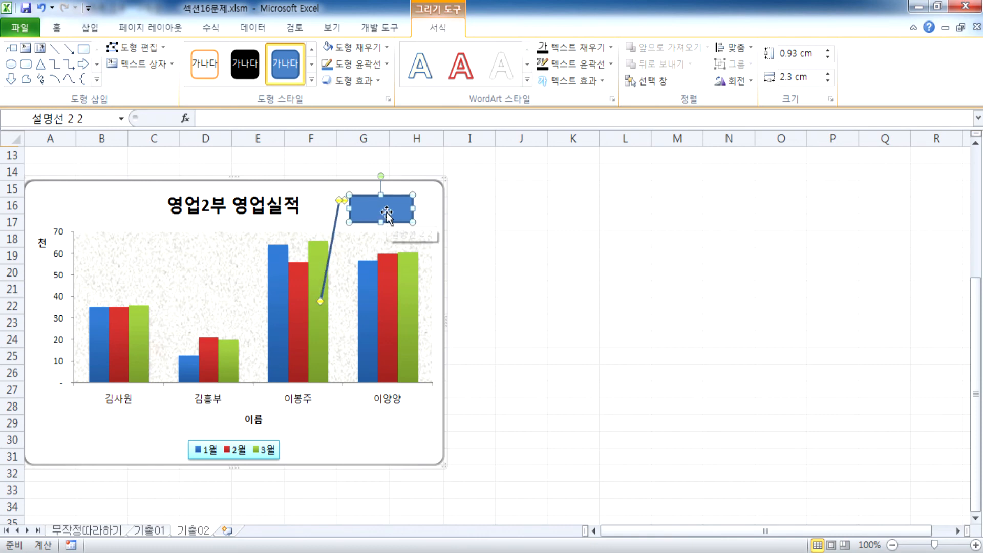
# Enter 3월 최고 실적 in the callout and resize it to about 2.88 by 0.98 cm.
pyautogui.write('3월 최고')
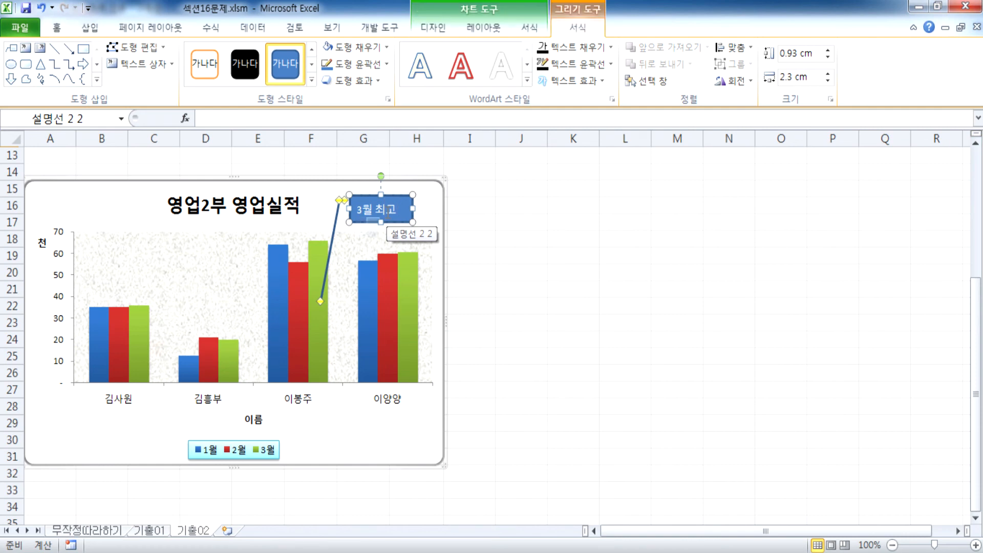
pyautogui.moveTo(412, 223); pyautogui.dragTo(433, 224)
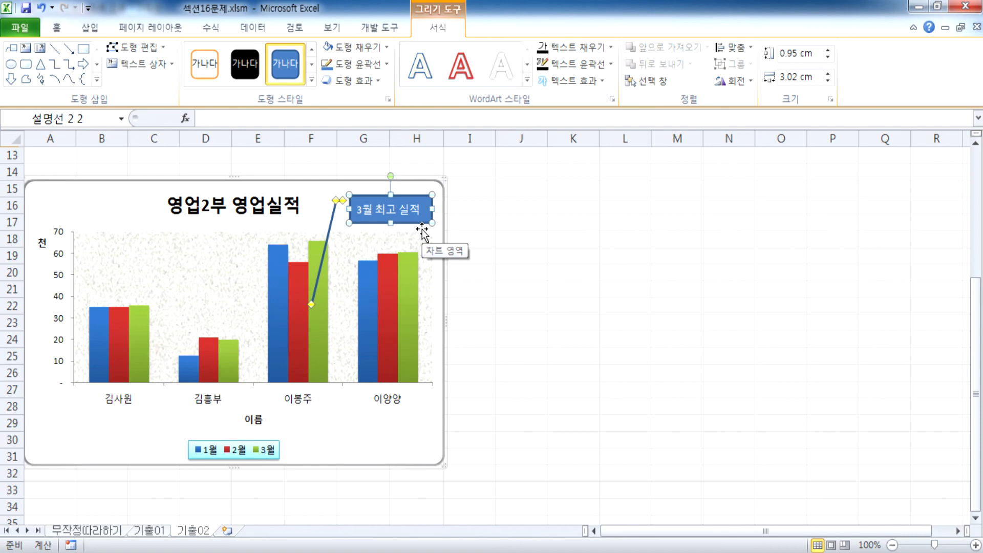
pyautogui.moveTo(432, 224); pyautogui.dragTo(428, 225)
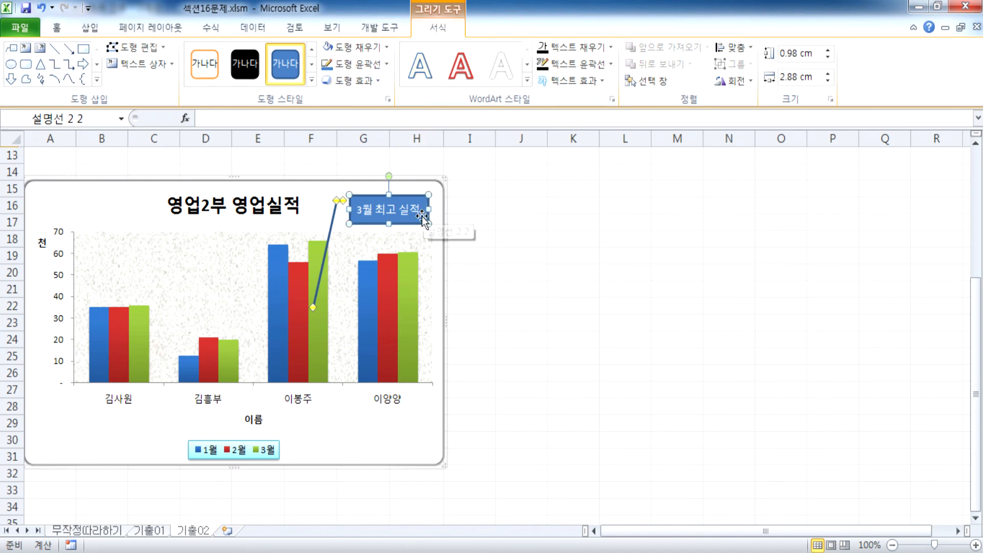
# Centre the new callout's text both horizontally and vertically.
pyautogui.click(56, 27)
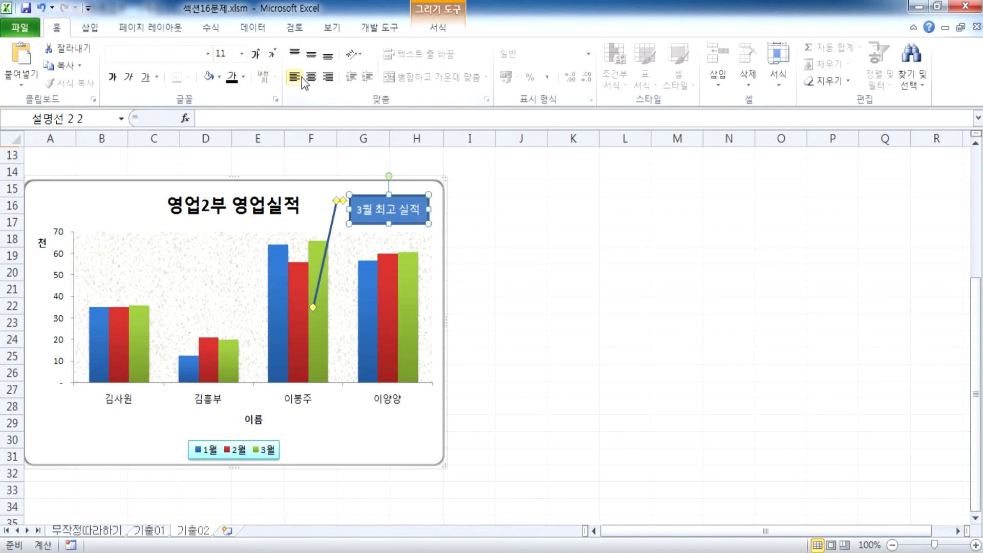
pyautogui.click(312, 77)
pyautogui.click(310, 55)
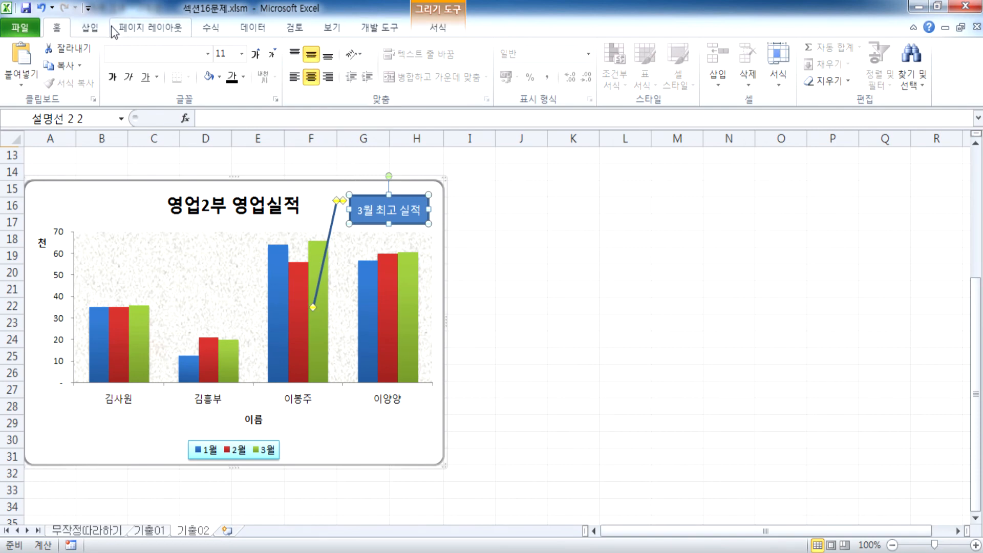
# Give the new callout a white fill and set its text colour to 자동 (black).
pyautogui.click(220, 76)
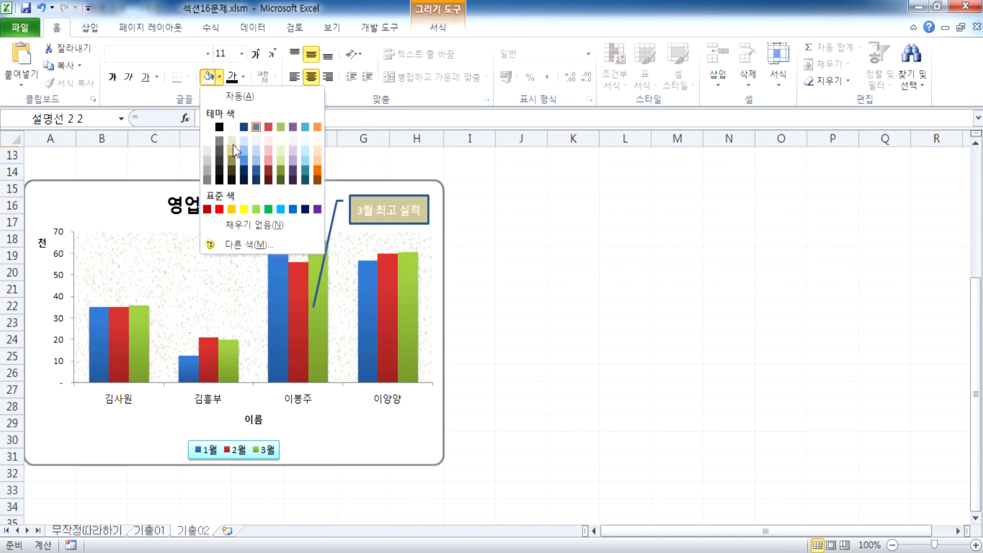
pyautogui.click(207, 131)
pyautogui.click(244, 76)
pyautogui.click(244, 97)
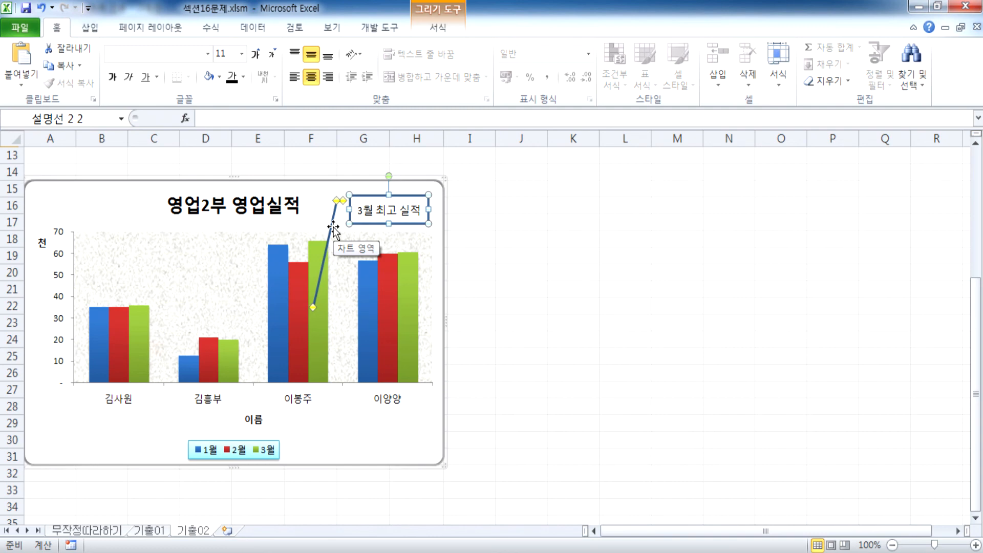
# Set the callout's line width to 1 pt in its shape formatting.
pyautogui.doubleClick(410, 223)
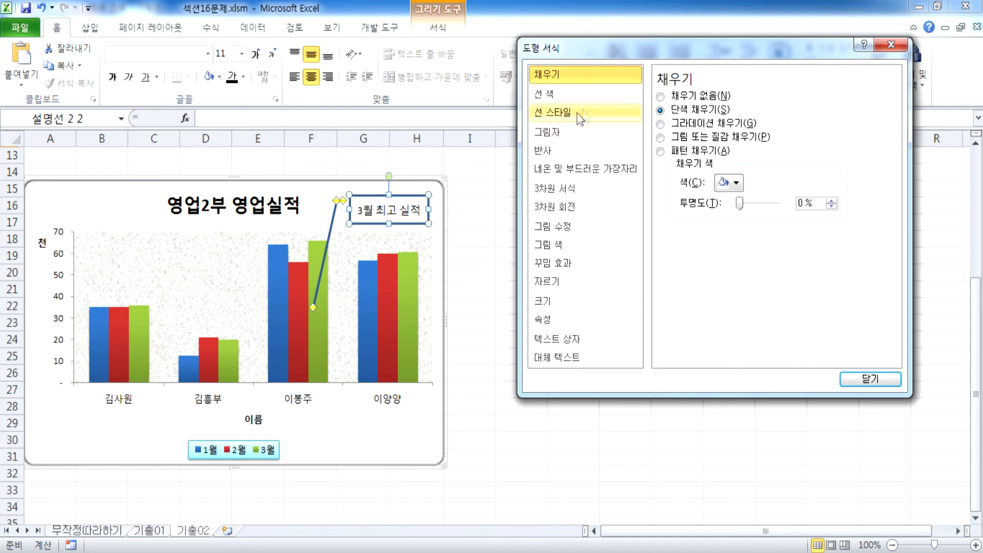
pyautogui.click(553, 113)
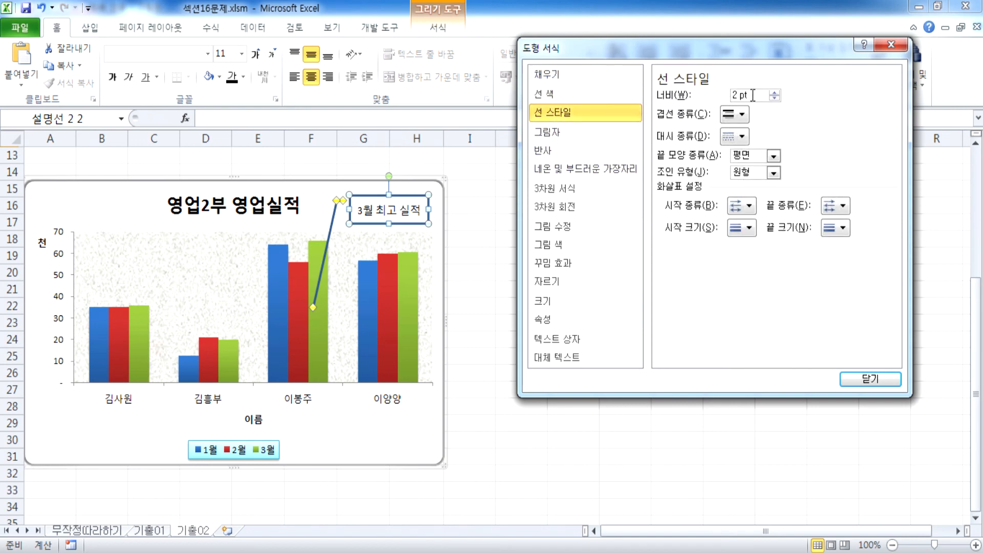
pyautogui.click(774, 99)
pyautogui.click(774, 98)
pyautogui.click(775, 98)
pyautogui.click(774, 98)
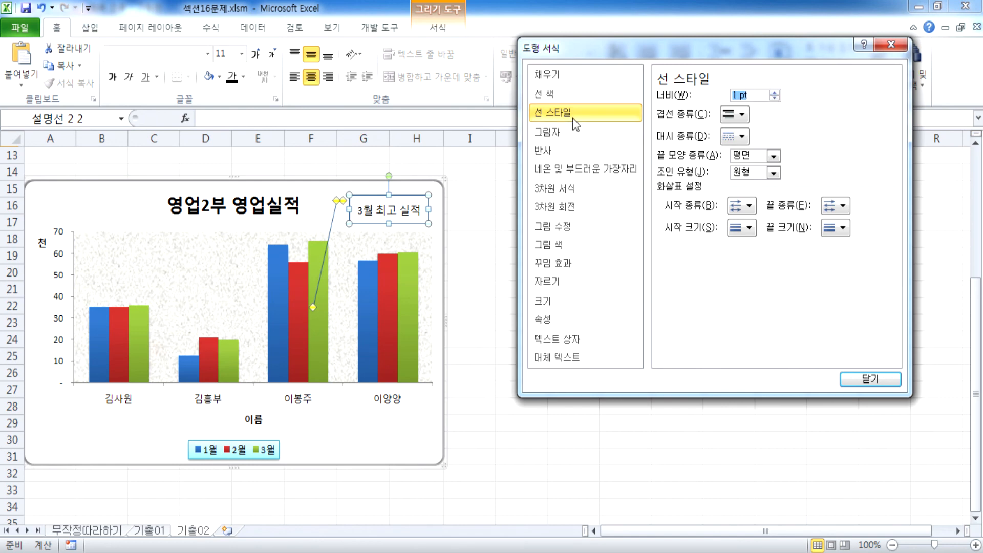
# Set the callout's line colour to black and deselect the callout.
pyautogui.click(544, 94)
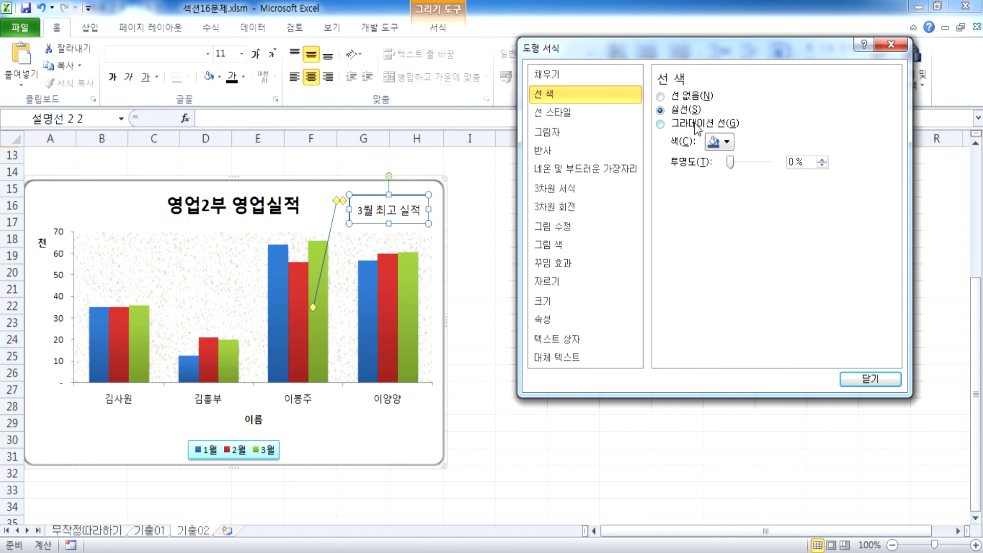
pyautogui.click(719, 142)
pyautogui.click(723, 165)
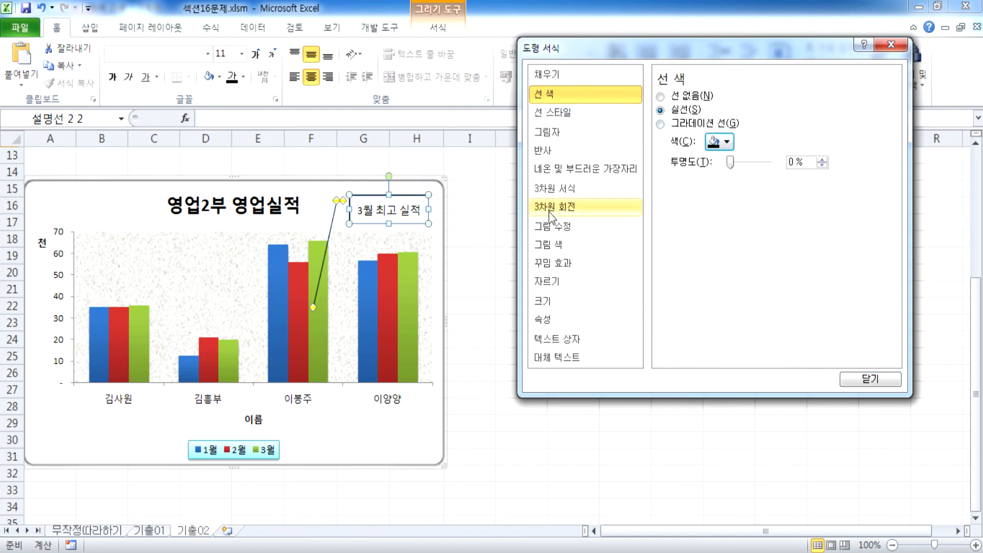
pyautogui.click(470, 205)
pyautogui.click(411, 229)
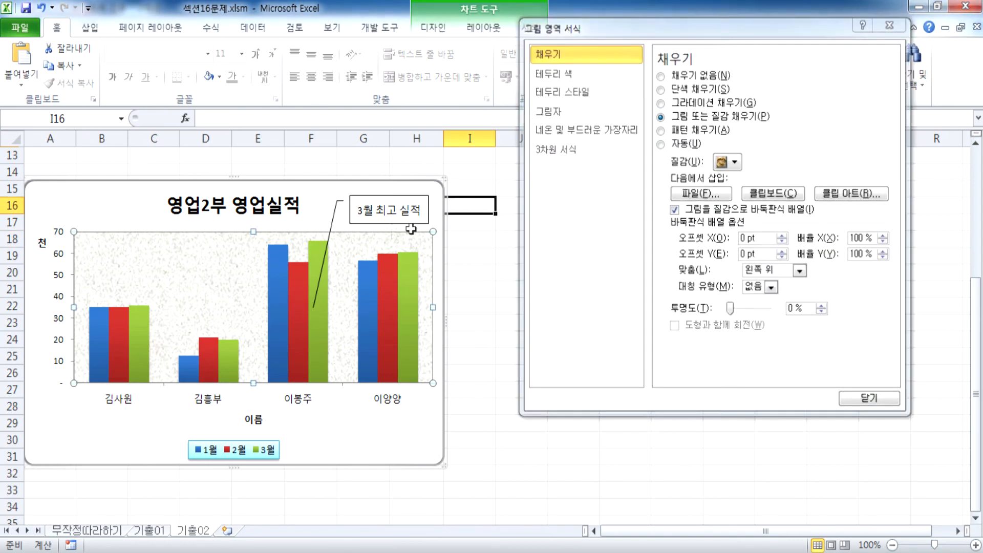
# Examine the callout's alternative text, size, fill, line and object position settings, and close the formatting dialog.
pyautogui.click(385, 221)
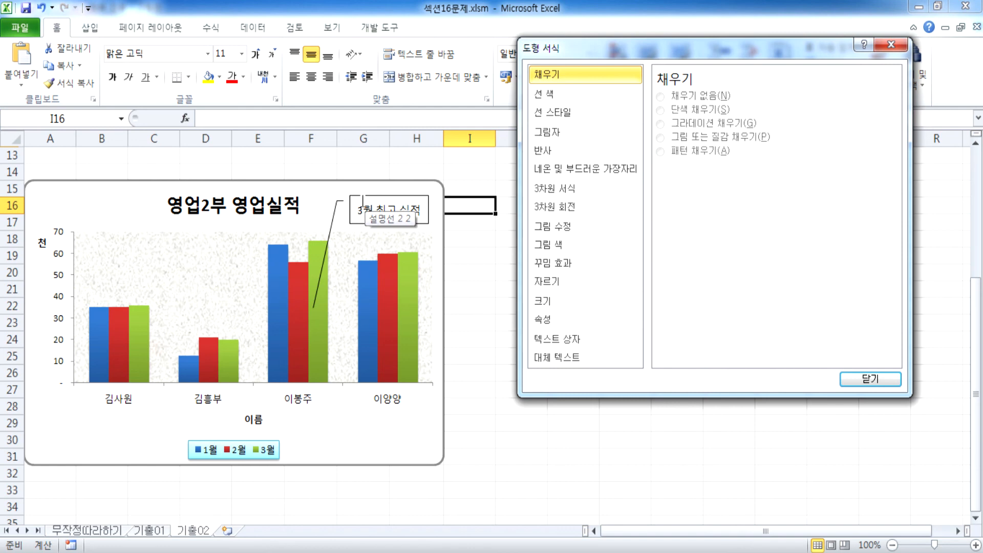
pyautogui.click(426, 210)
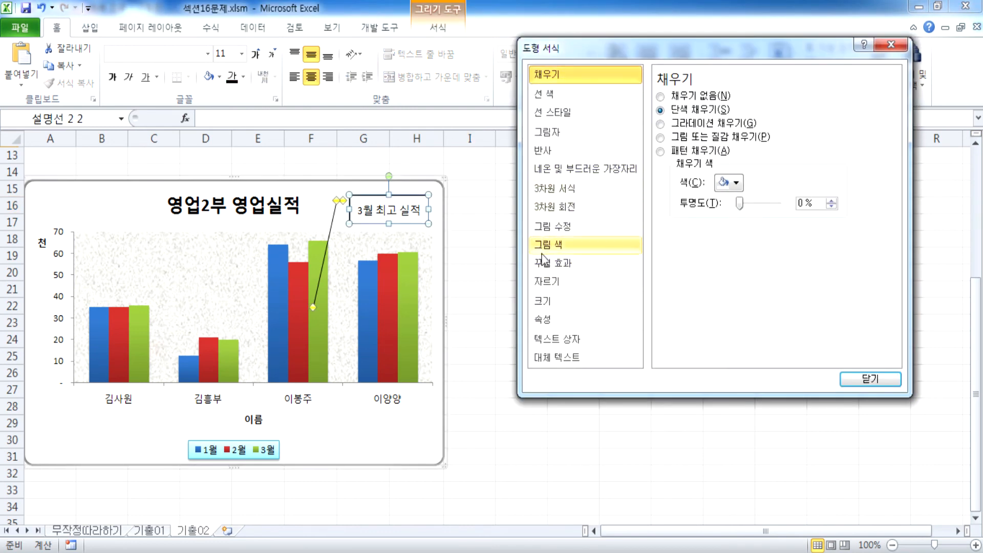
pyautogui.click(551, 358)
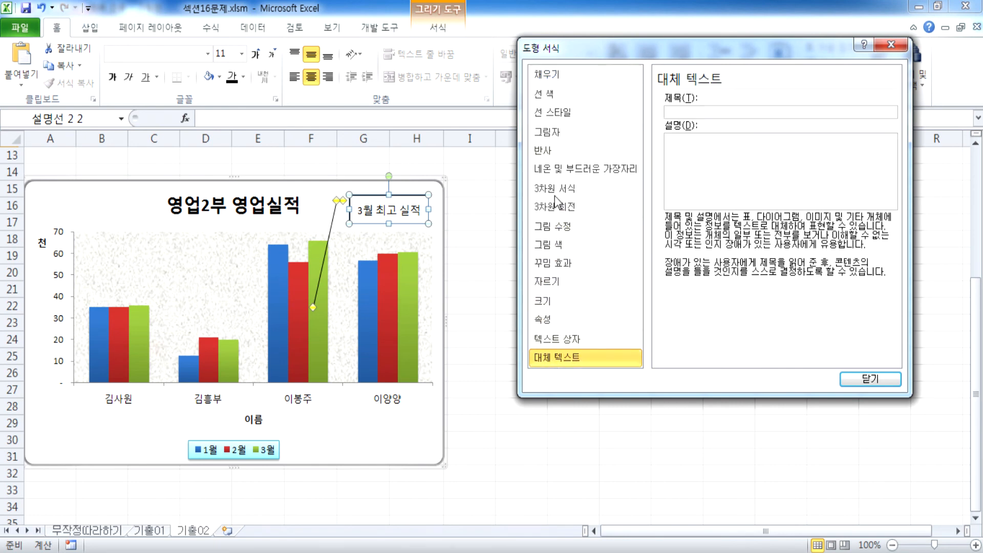
pyautogui.click(417, 198)
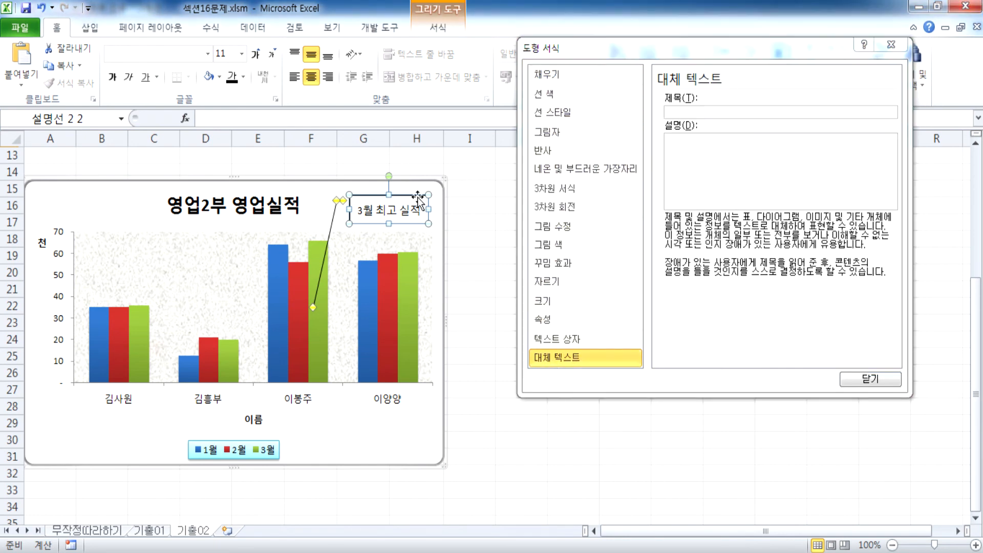
pyautogui.click(547, 302)
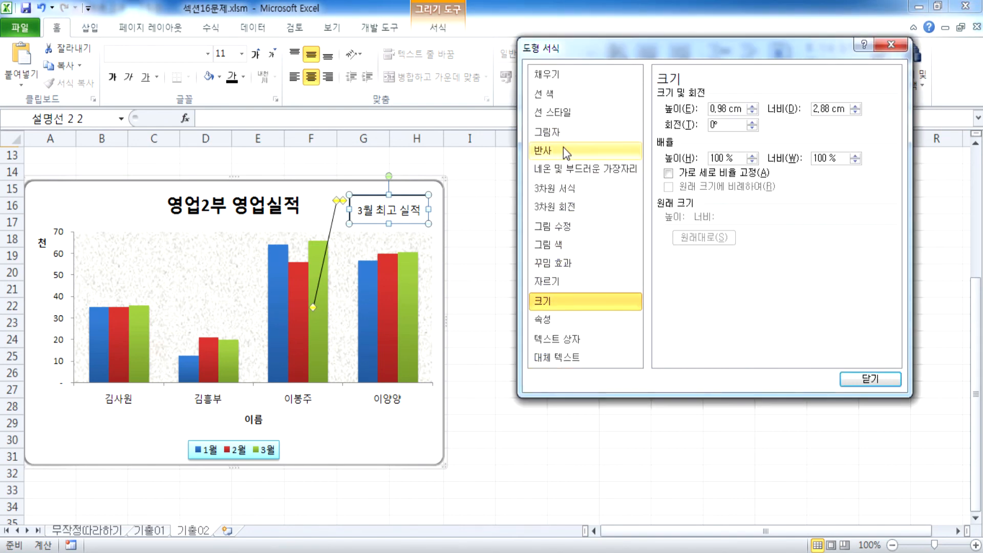
pyautogui.click(547, 76)
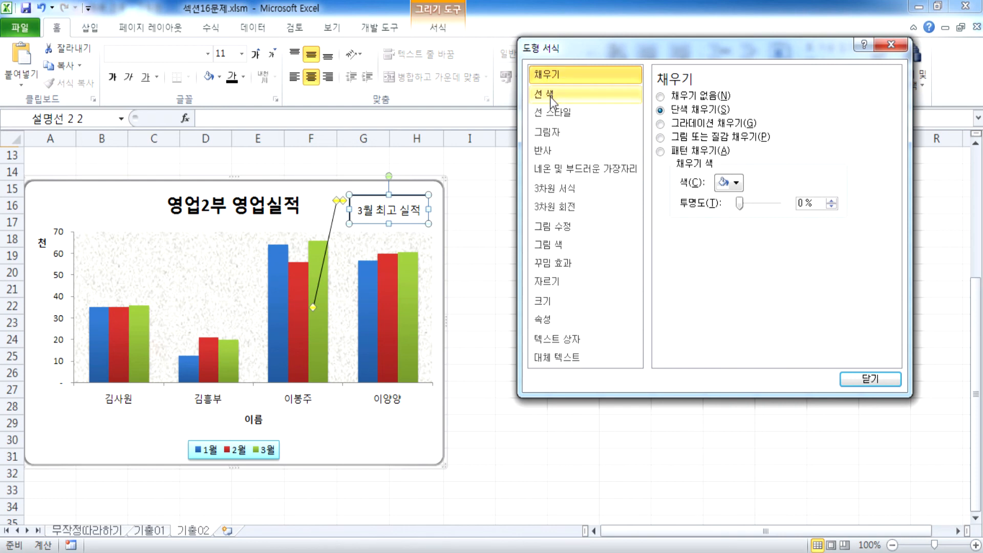
pyautogui.click(550, 95)
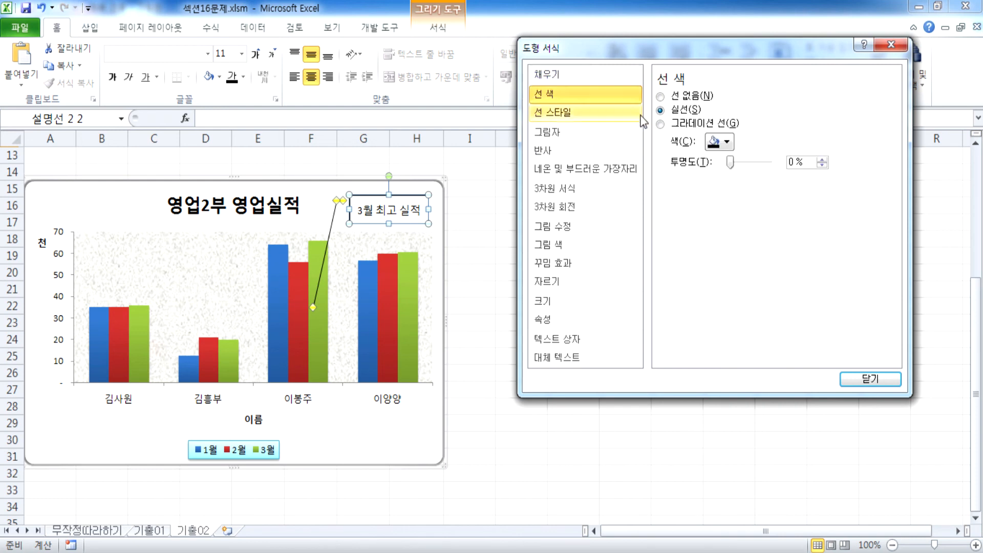
pyautogui.click(553, 113)
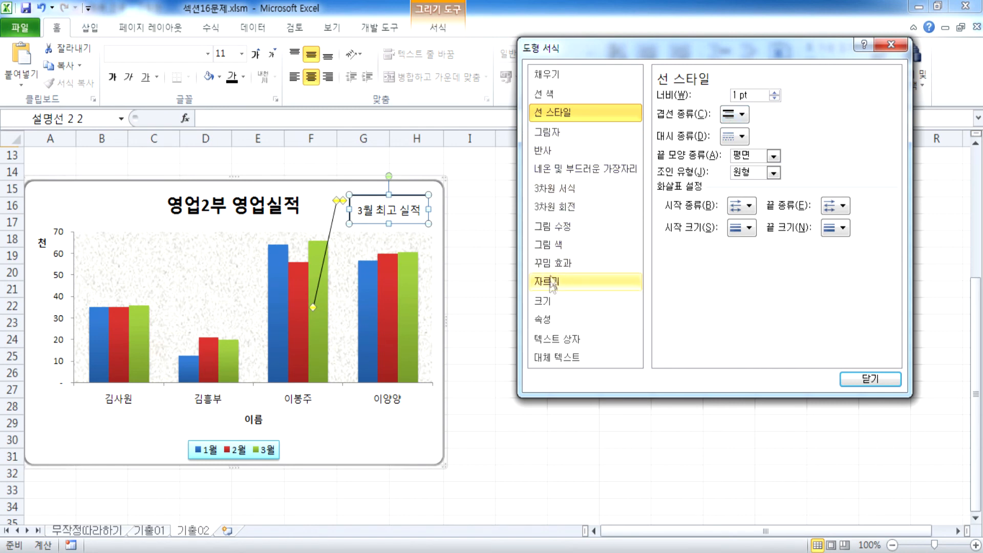
pyautogui.click(550, 301)
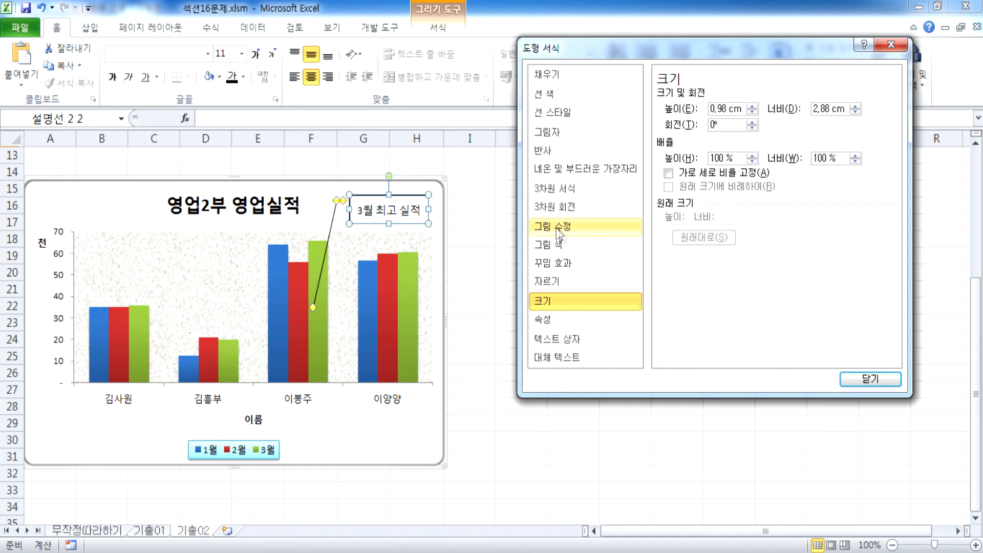
pyautogui.click(546, 322)
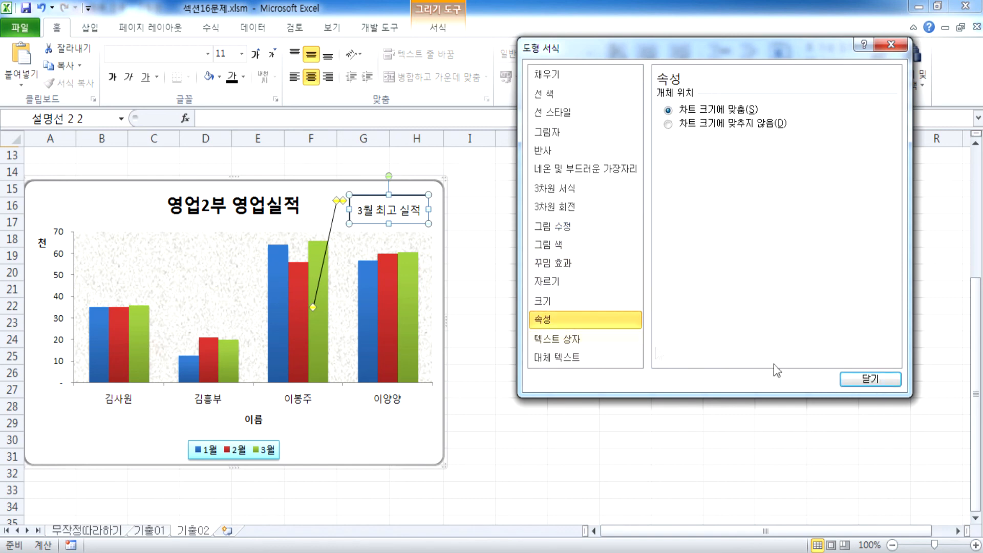
pyautogui.click(870, 380)
pyautogui.click(425, 216)
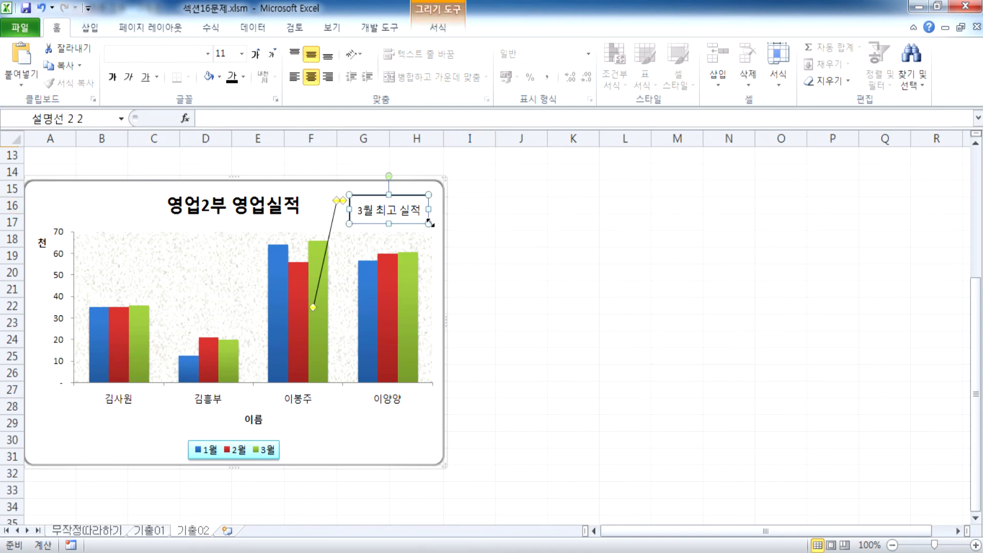
pyautogui.click(443, 28)
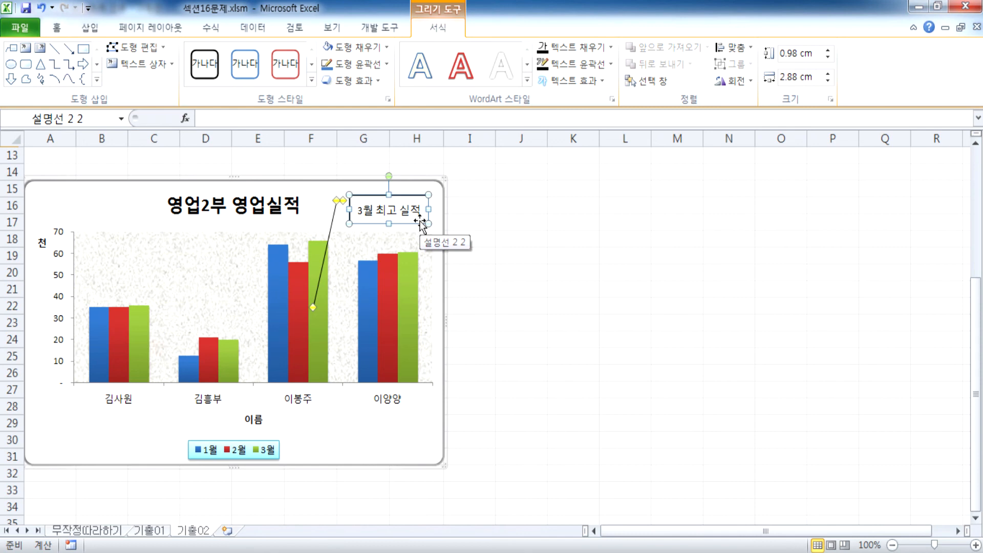
pyautogui.click(333, 225)
pyautogui.click(350, 206)
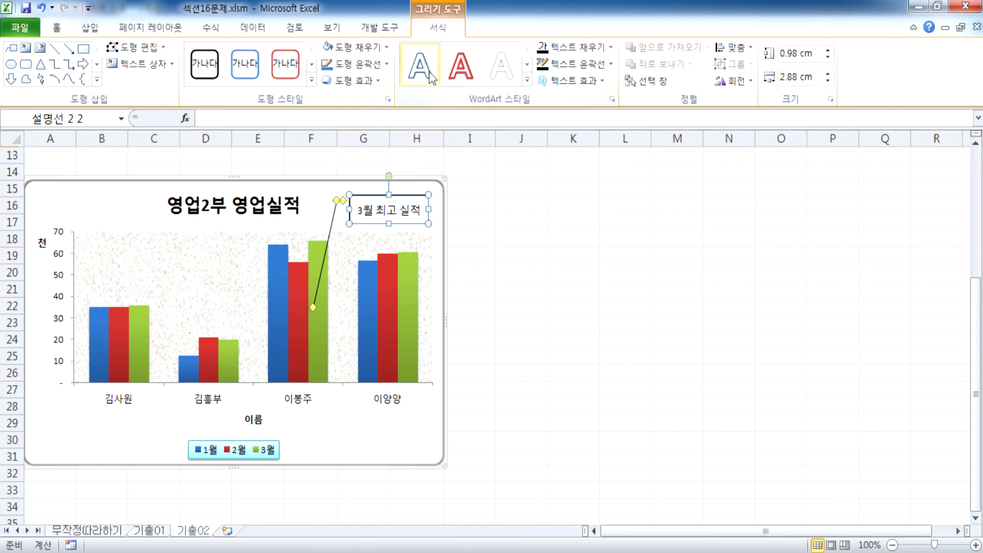
# Set the 3월 최고 실적 callout's solid fill to white and its text colour to 자동.
pyautogui.doubleClick(430, 204)
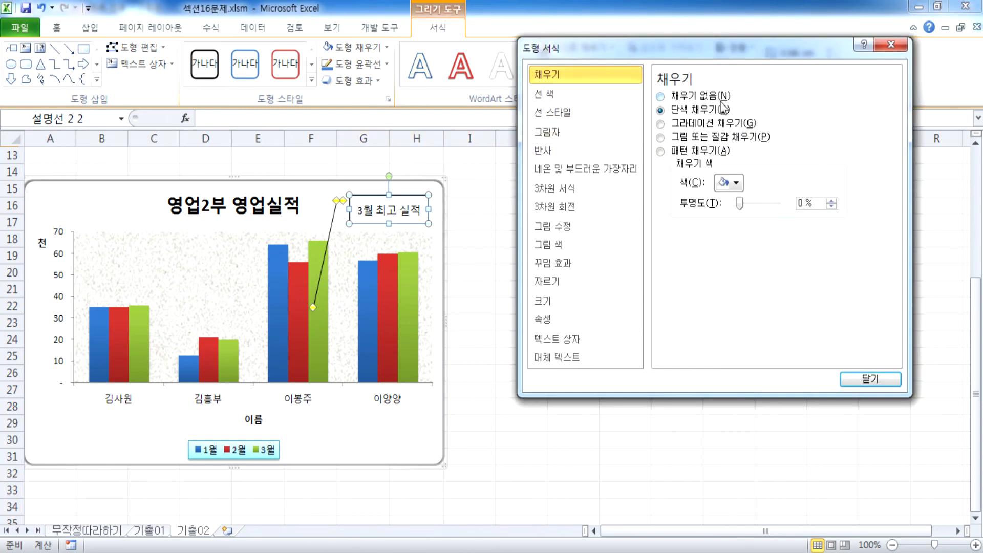
pyautogui.click(735, 182)
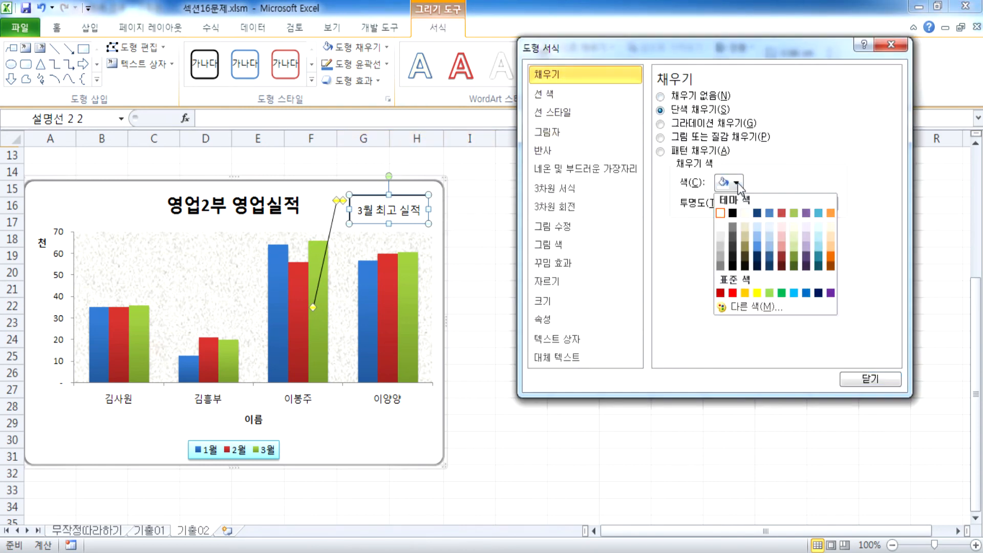
pyautogui.click(723, 215)
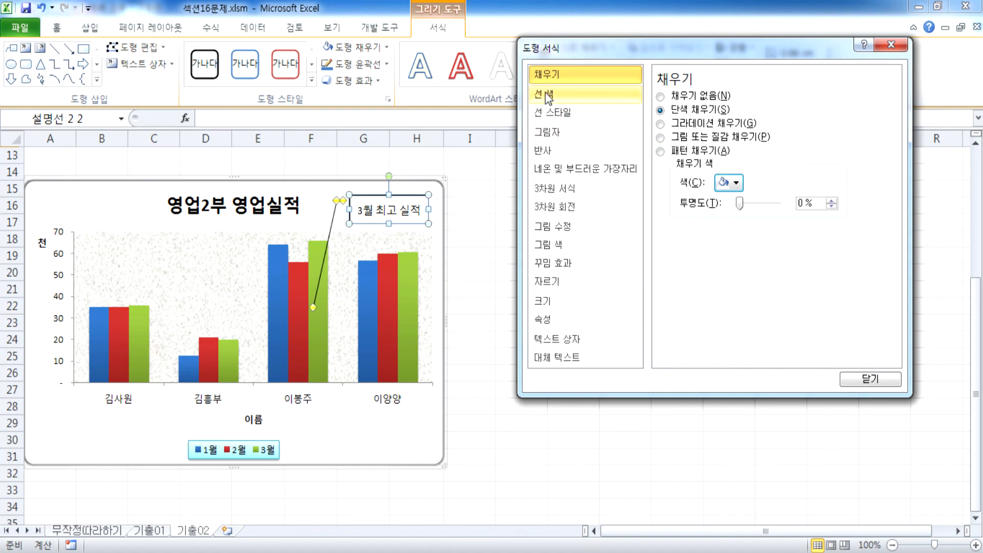
pyautogui.click(57, 28)
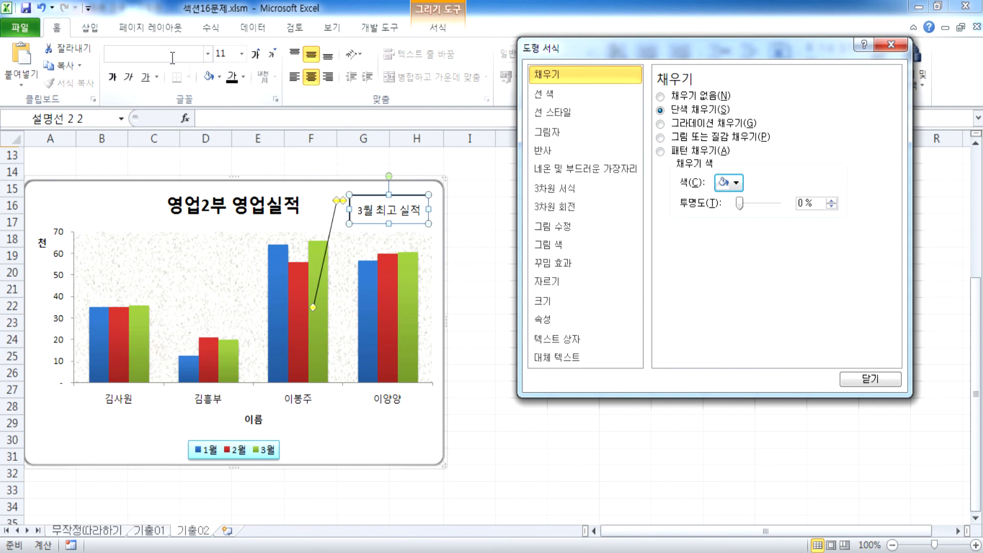
pyautogui.click(243, 78)
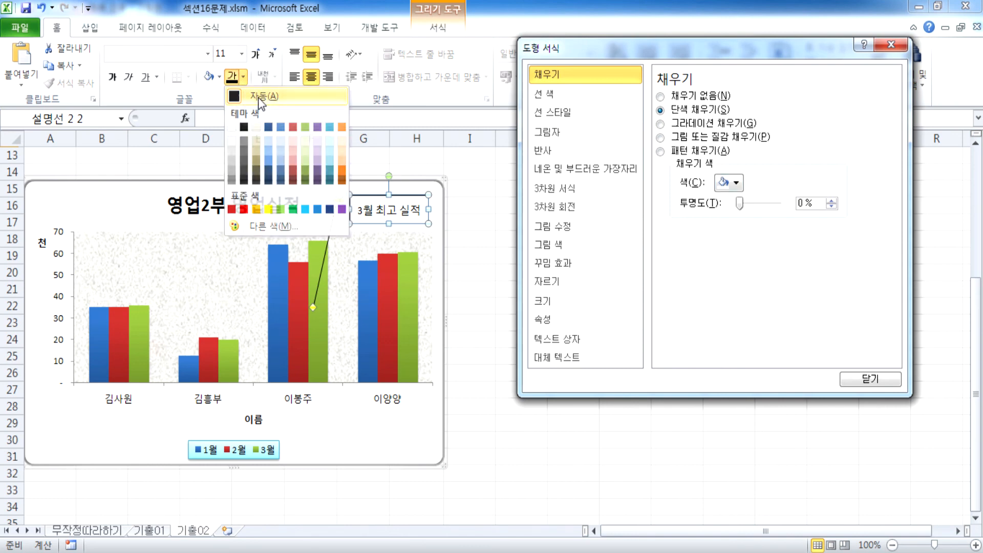
pyautogui.click(258, 98)
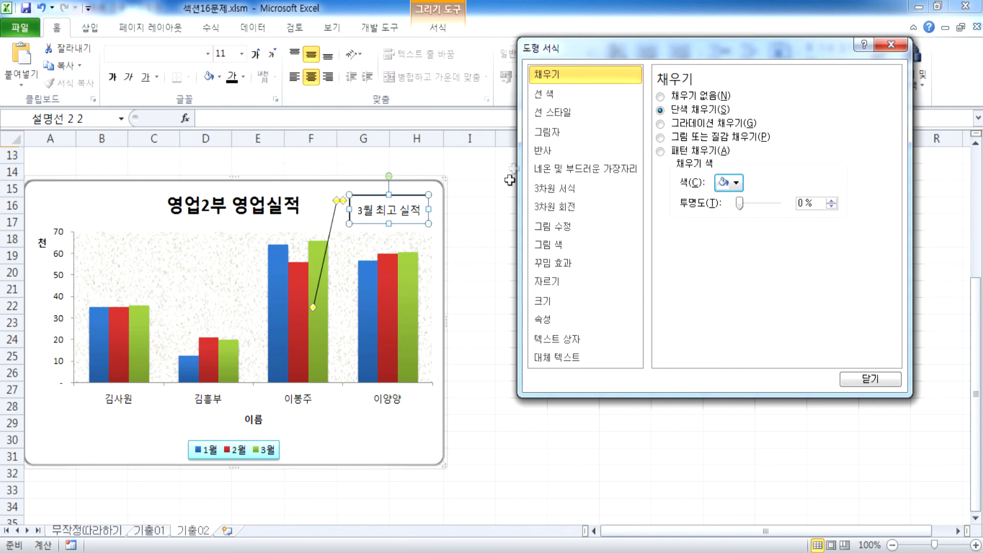
# Examine the callout's line style, shadow, reflection, 3-D, picture, crop, size and object position settings.
pyautogui.click(553, 113)
pyautogui.moveTo(751, 95); pyautogui.dragTo(721, 94)
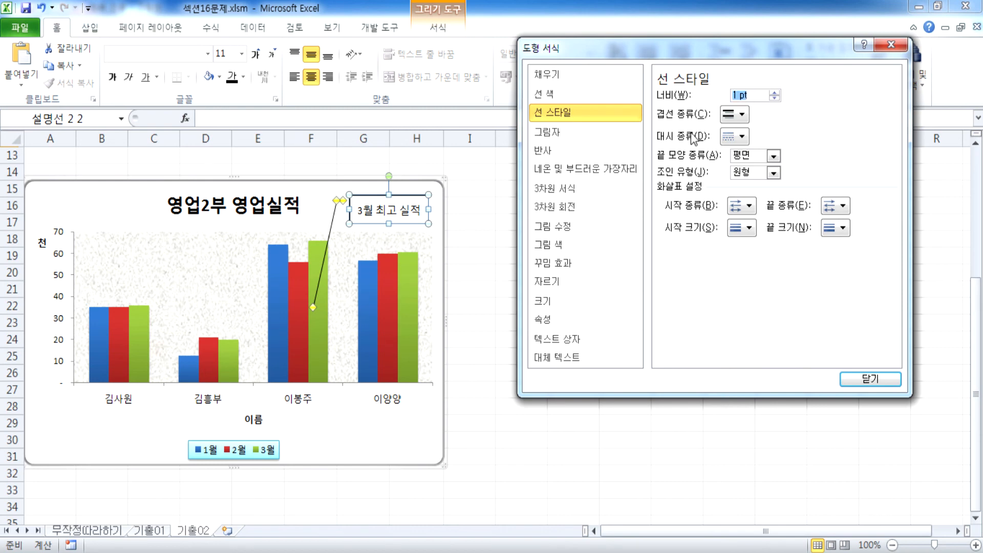
pyautogui.click(566, 130)
pyautogui.click(560, 149)
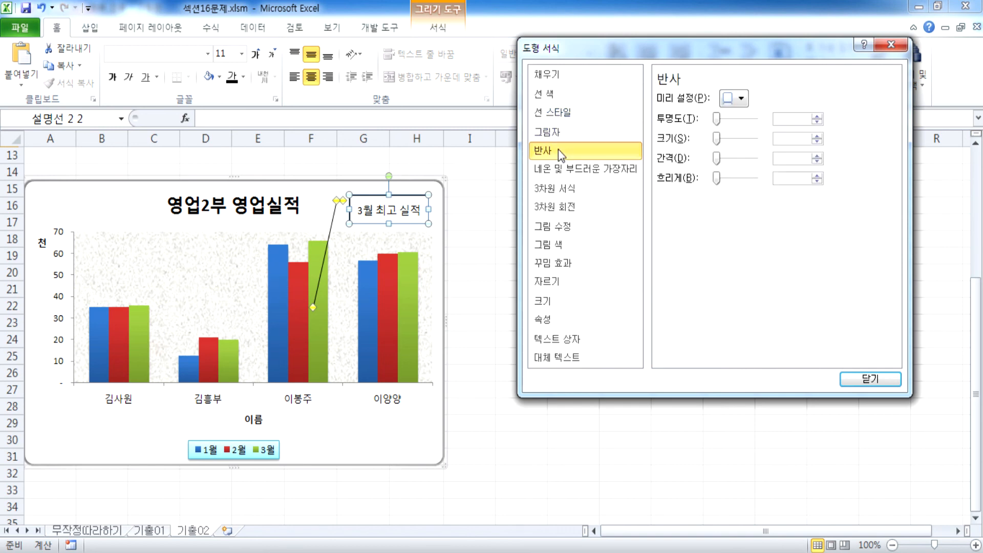
pyautogui.click(558, 171)
pyautogui.click(559, 195)
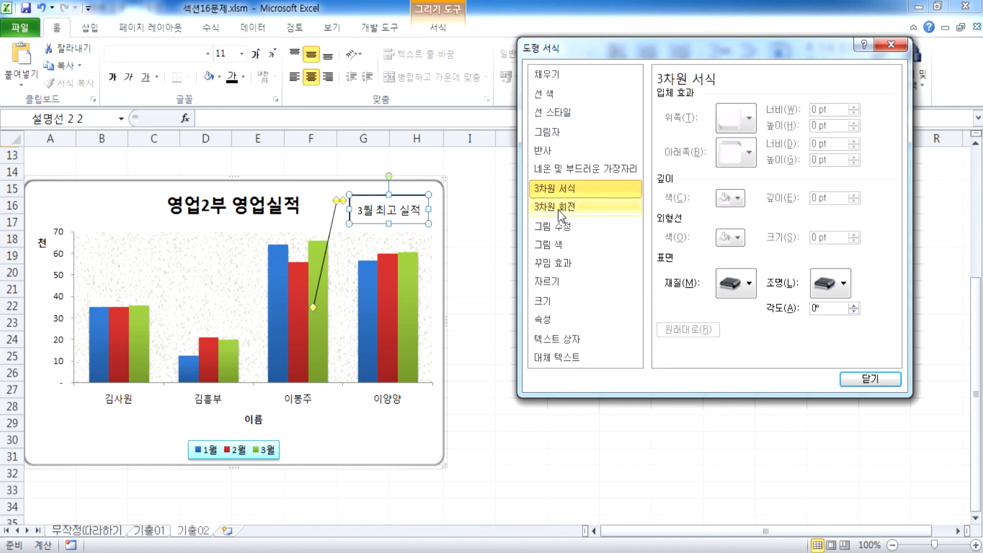
pyautogui.click(558, 208)
pyautogui.click(558, 225)
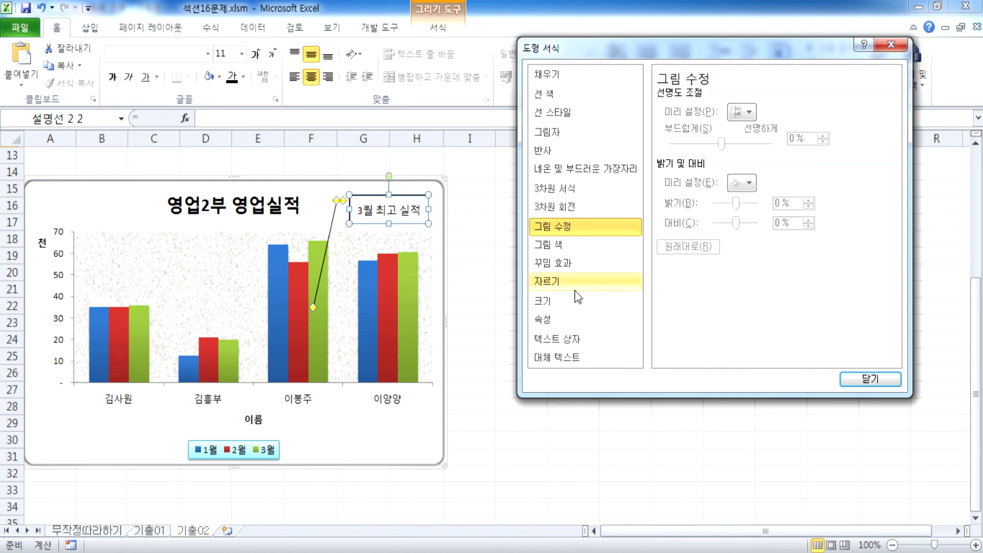
pyautogui.click(551, 245)
pyautogui.click(553, 262)
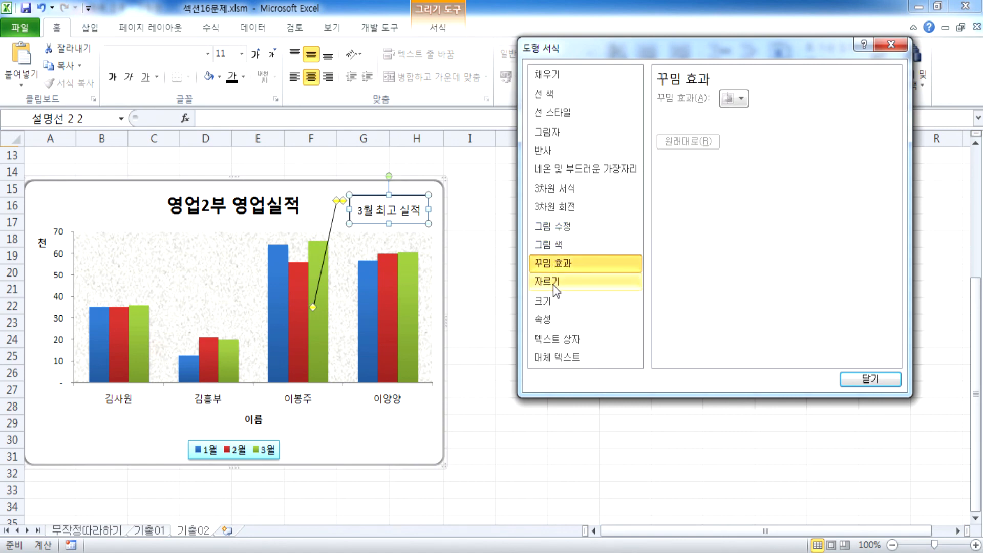
pyautogui.click(551, 281)
pyautogui.click(550, 302)
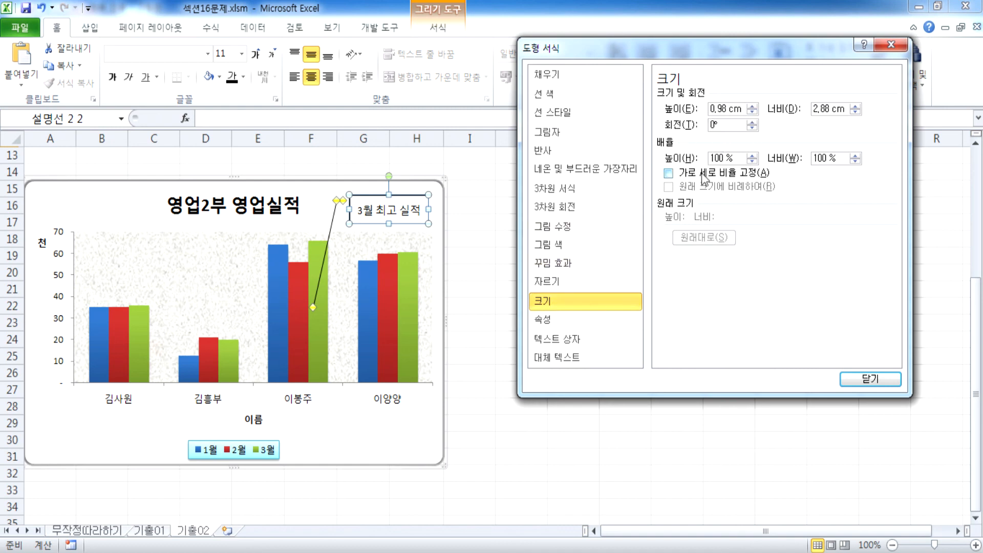
pyautogui.click(549, 324)
# Turn on 도형을 텍스트 크기에 맞춤 for the callout's text box and choose 중간 as its vertical alignment.
pyautogui.click(562, 339)
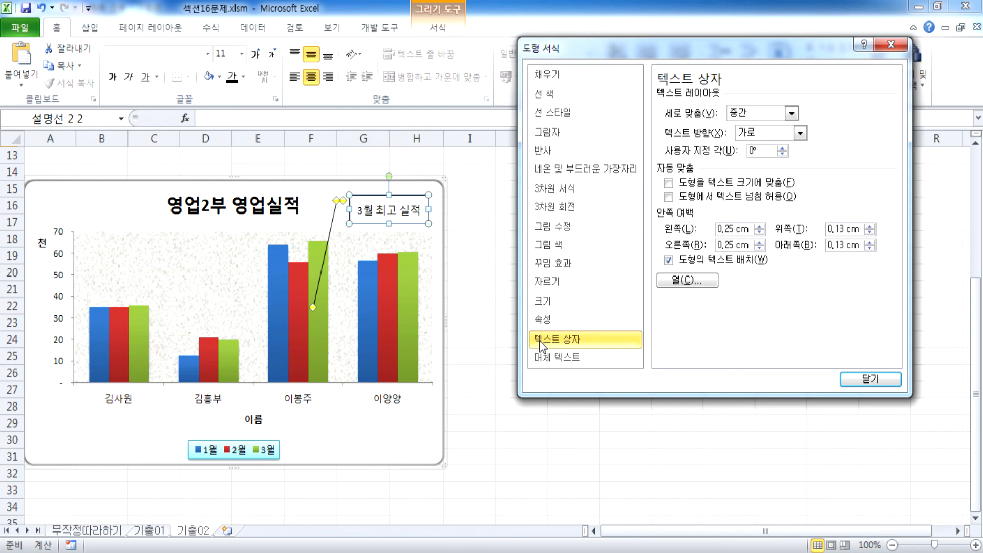
pyautogui.click(668, 183)
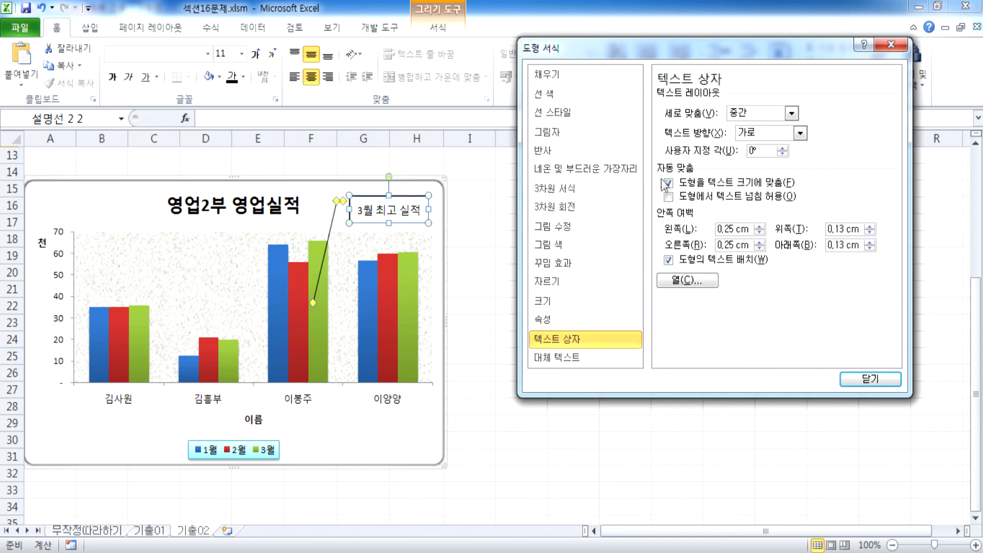
pyautogui.click(672, 188)
pyautogui.click(791, 113)
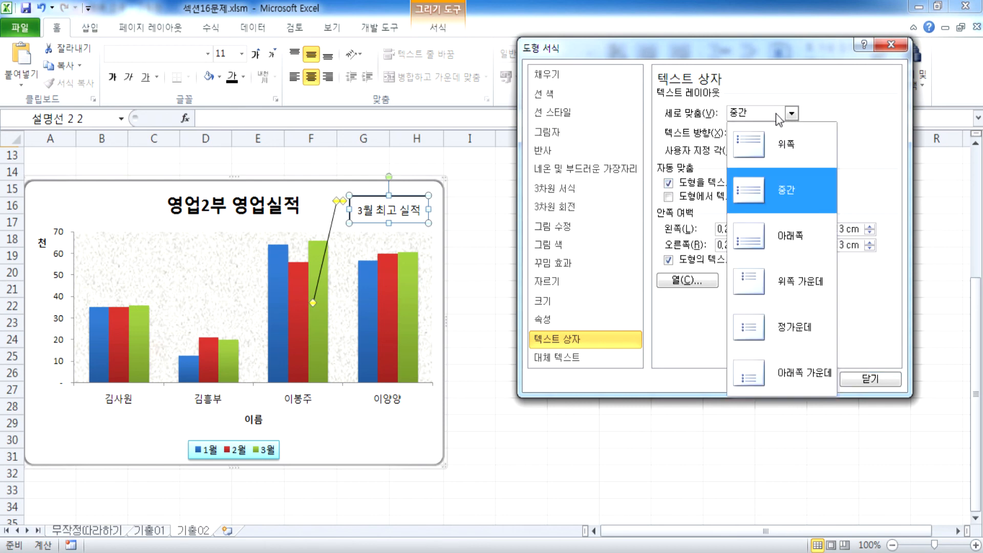
pyautogui.click(775, 187)
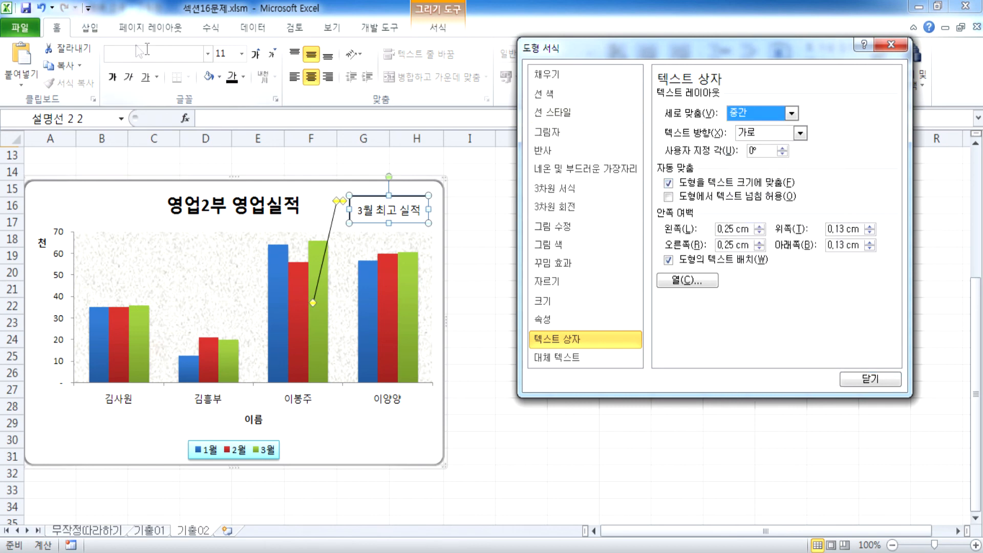
# Try aligning the callout text to the top vertically and to the left horizontally.
pyautogui.click(295, 53)
pyautogui.click(295, 77)
pyautogui.click(310, 77)
pyautogui.click(295, 77)
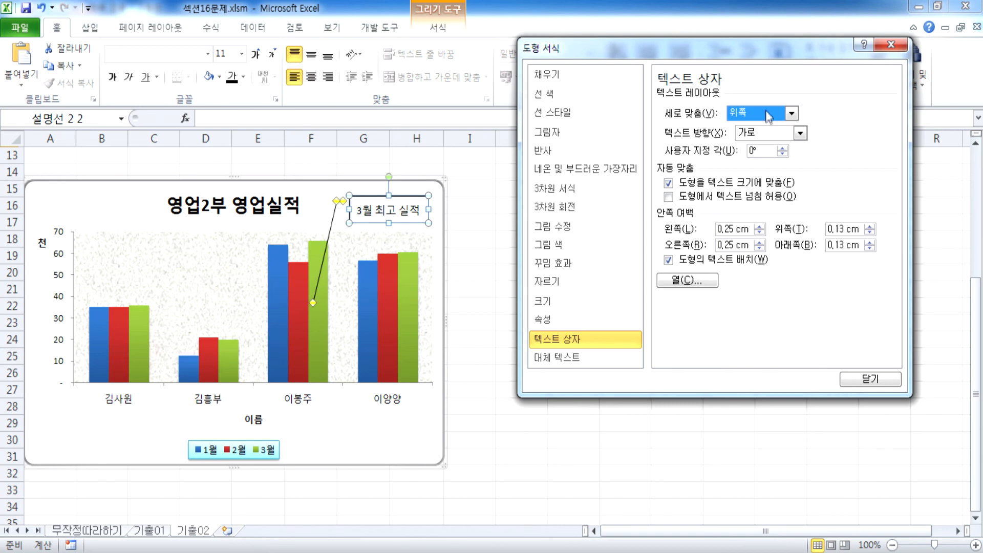
# Set the callout text's vertical alignment to 중간 and centre it horizontally.
pyautogui.click(792, 113)
pyautogui.click(767, 187)
pyautogui.click(768, 133)
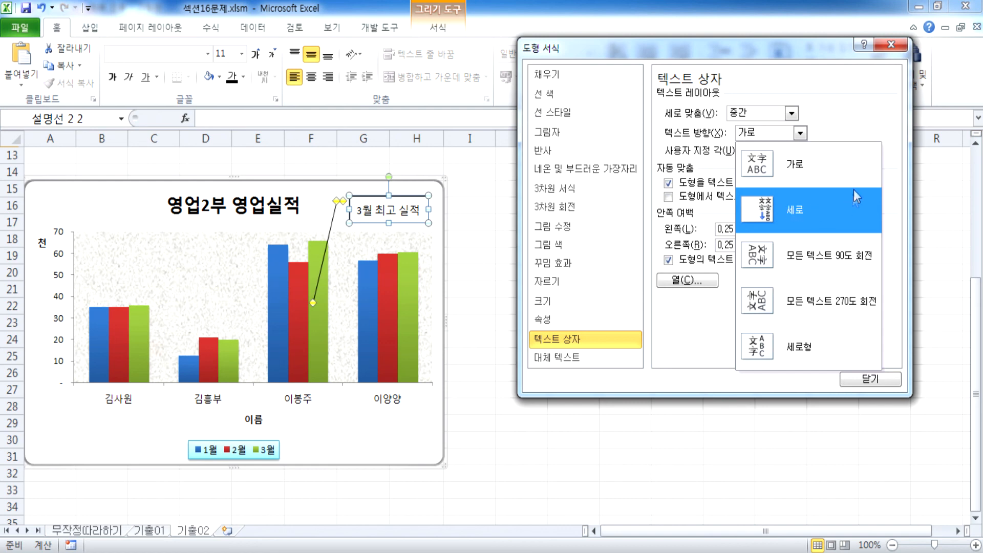
pyautogui.press('Escape')
pyautogui.click(313, 78)
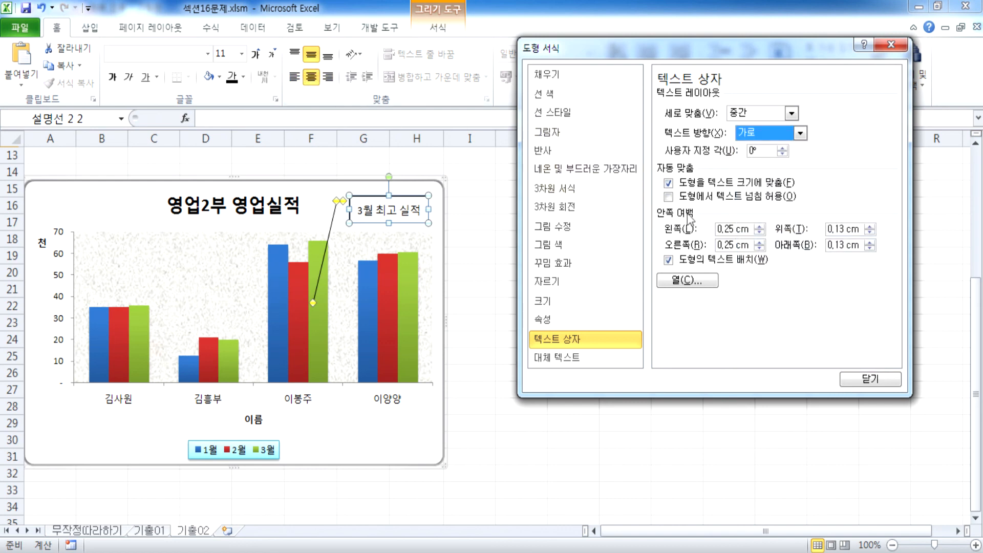
# Widen the callout slightly to the right, turn 도형을 텍스트 크기에 맞춤 on again, and close the shape formatting.
pyautogui.click(673, 184)
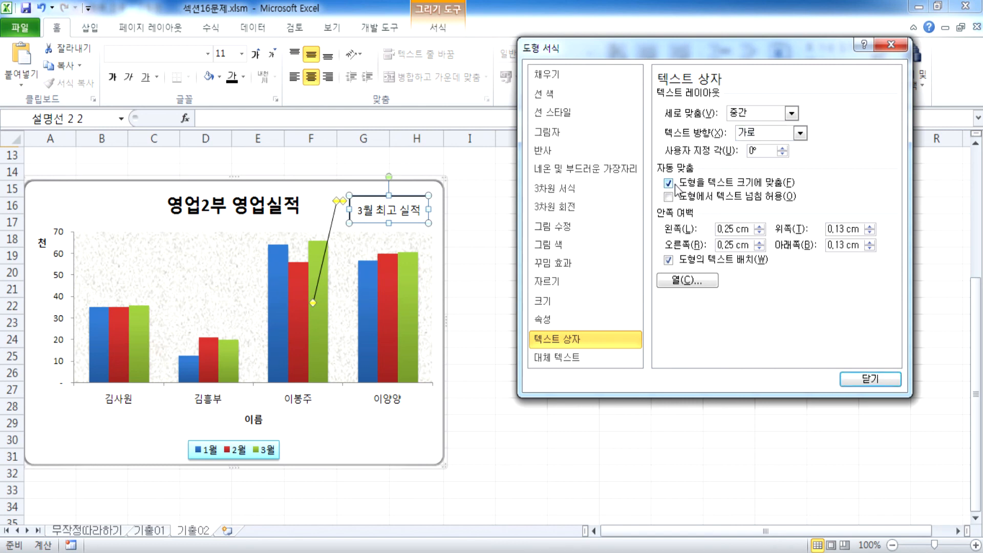
pyautogui.moveTo(430, 209); pyautogui.dragTo(442, 209)
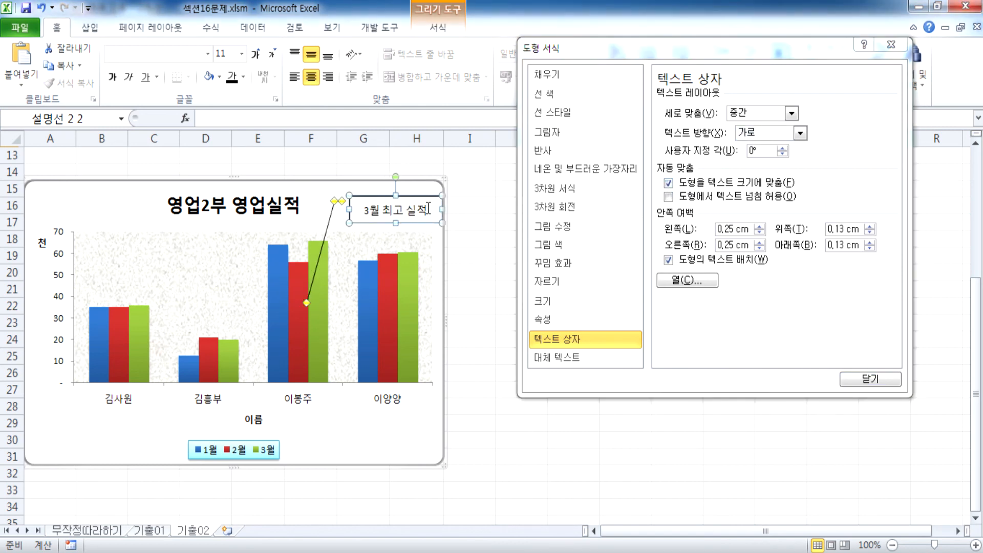
pyautogui.click(667, 184)
pyautogui.click(668, 184)
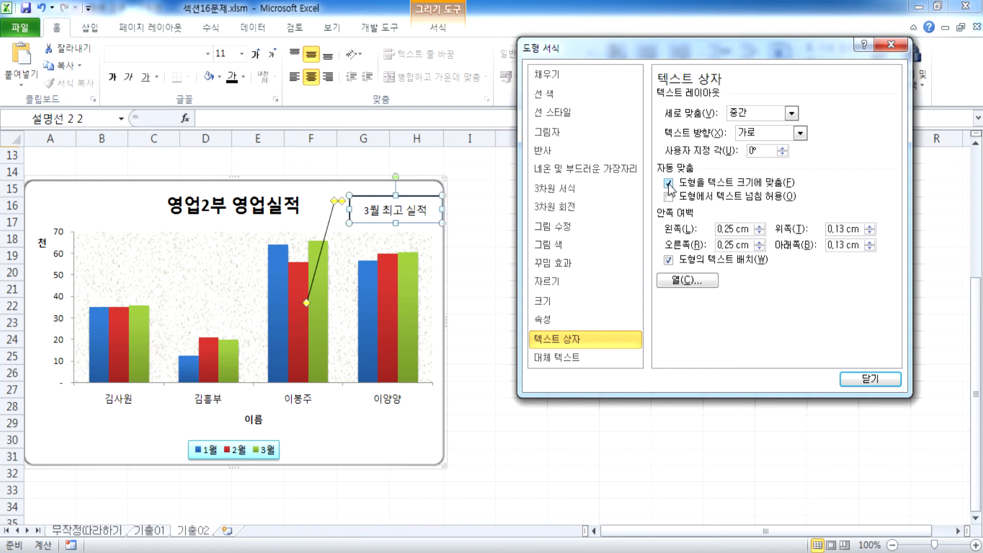
pyautogui.click(869, 379)
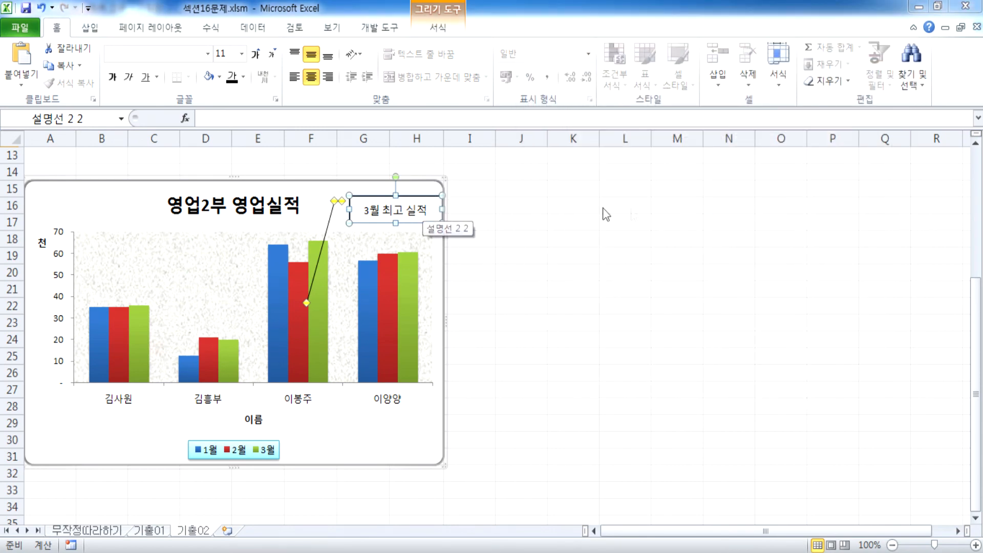
# Check the widened callout's text box settings in its shape formatting and close the dialog.
pyautogui.doubleClick(441, 204)
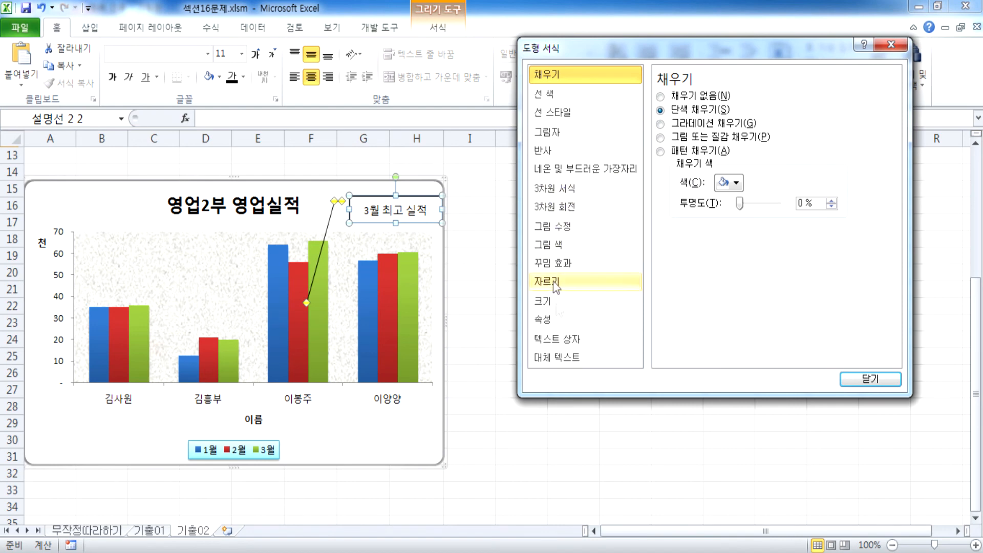
pyautogui.click(559, 338)
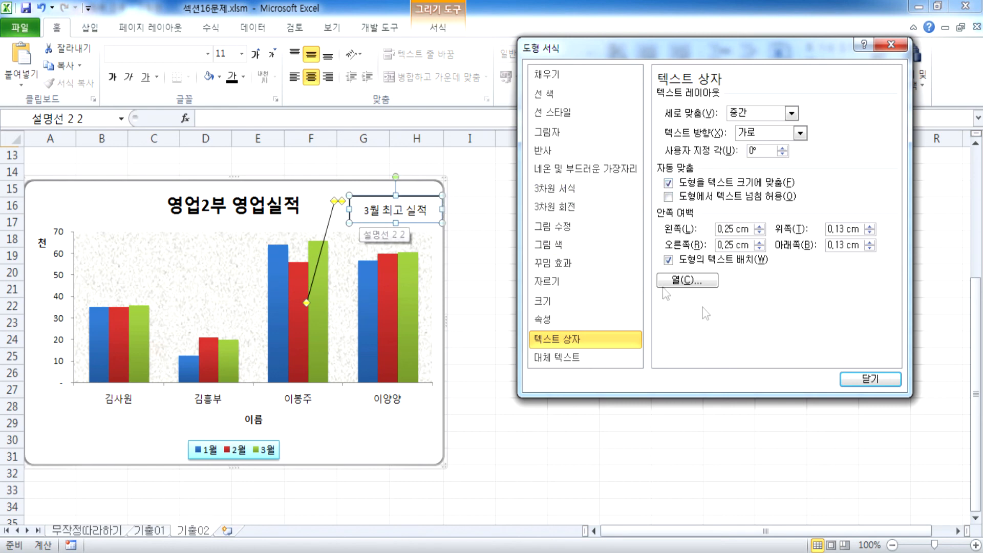
pyautogui.click(870, 379)
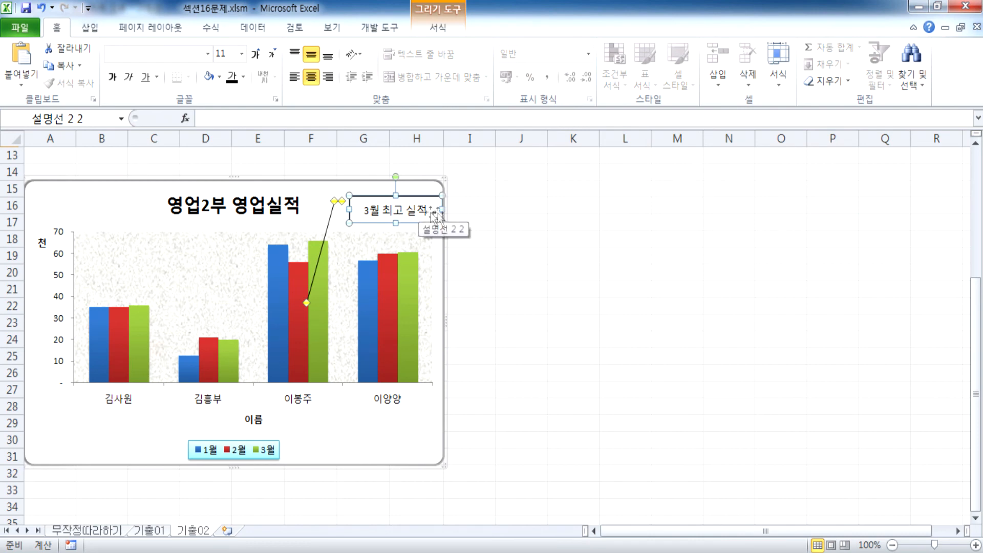
# Narrow the callout to about 2.94 cm wide and check its text box autofit options.
pyautogui.moveTo(443, 209); pyautogui.dragTo(429, 209)
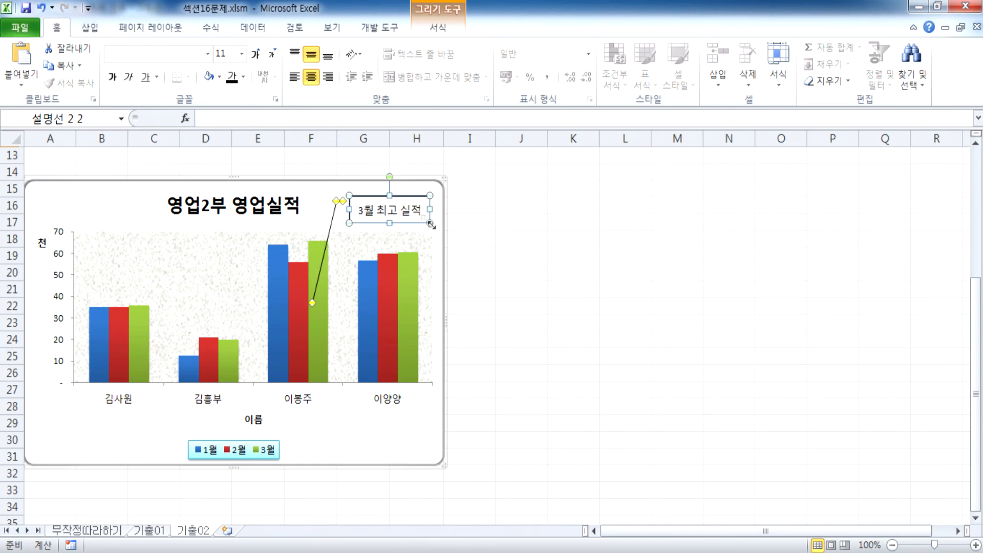
pyautogui.hotkey('ctrl', '1')
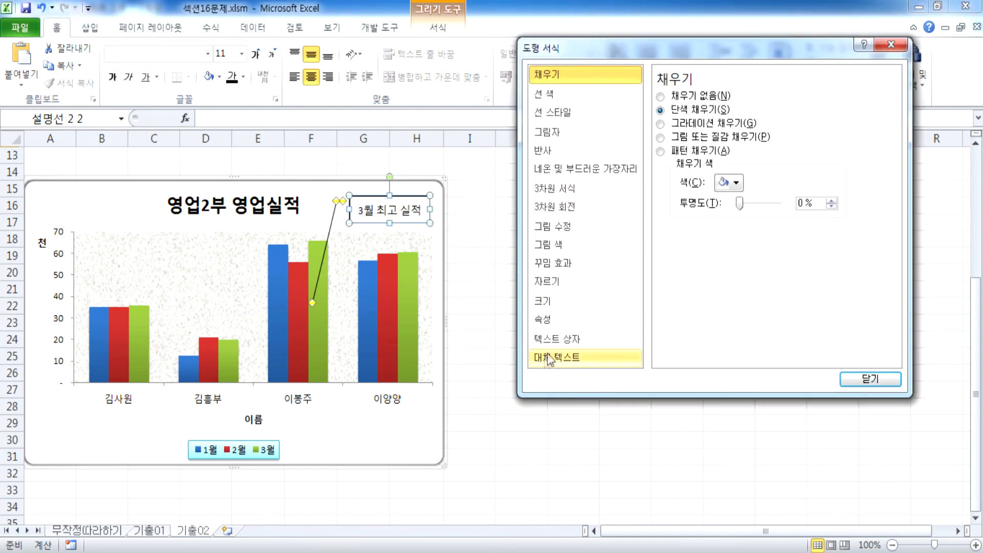
pyautogui.click(583, 339)
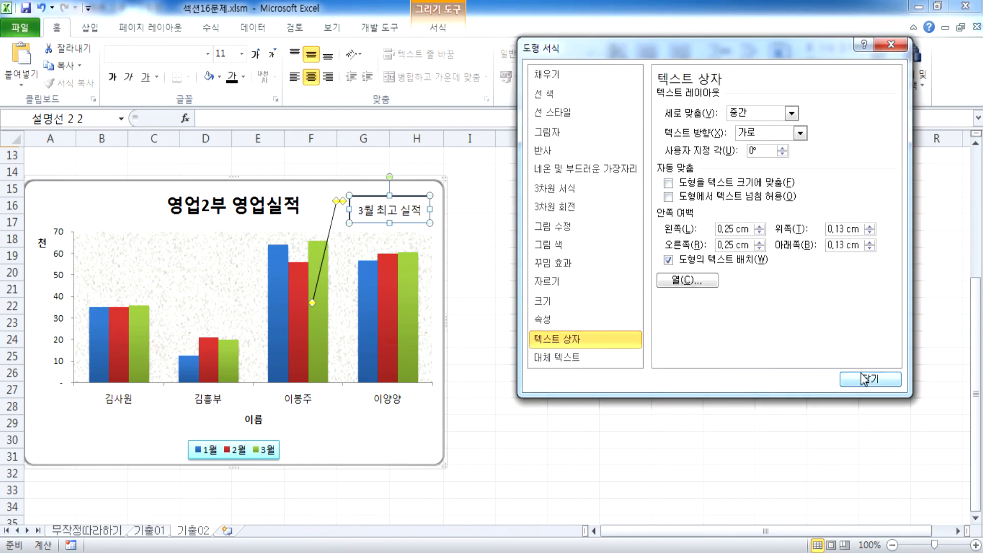
pyautogui.click(869, 379)
# Turn on 도형을 텍스트 크기에 맞춤 for the narrowed callout in its shape formatting.
pyautogui.hotkey('ctrl', '1')
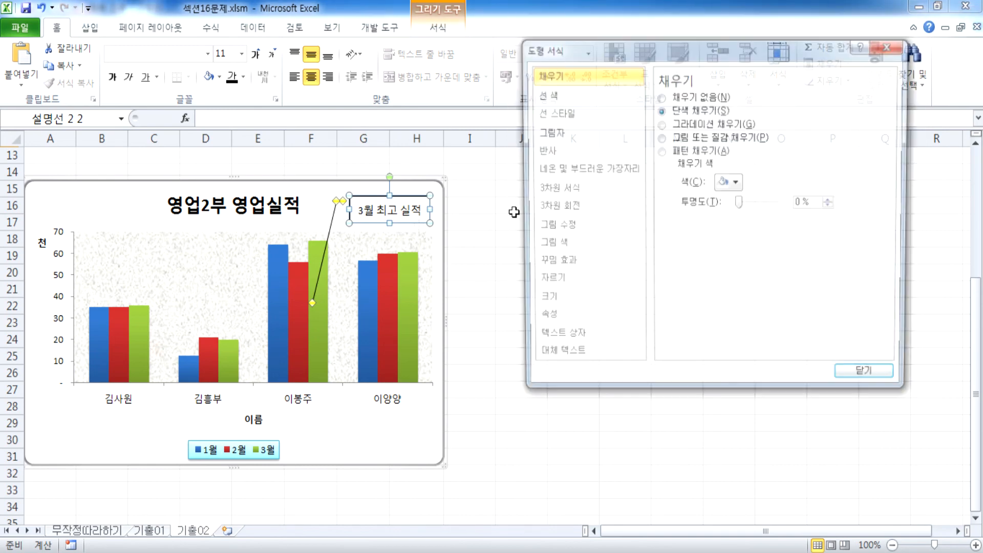
pyautogui.click(563, 344)
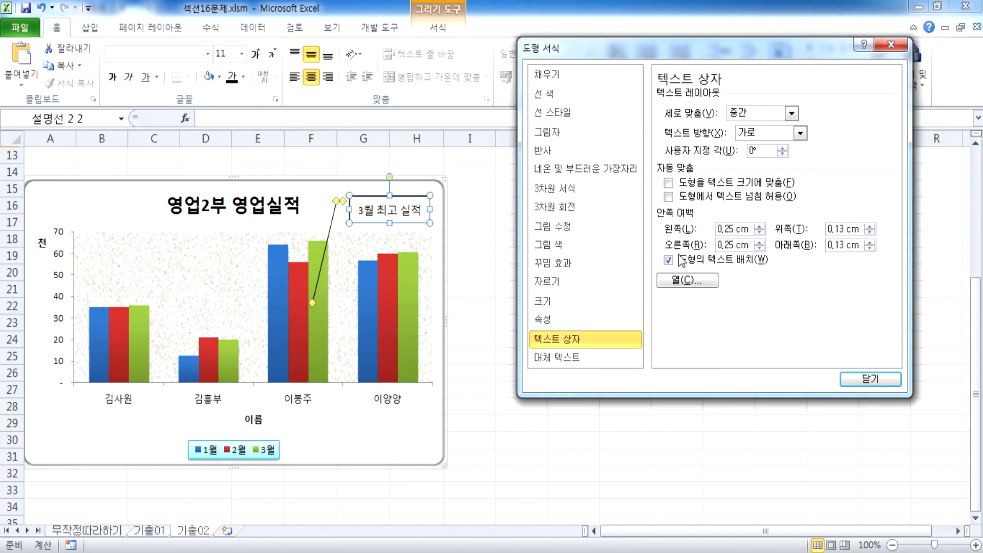
pyautogui.click(691, 184)
# Examine the callout's alternative text, text box, object position and size settings.
pyautogui.click(568, 357)
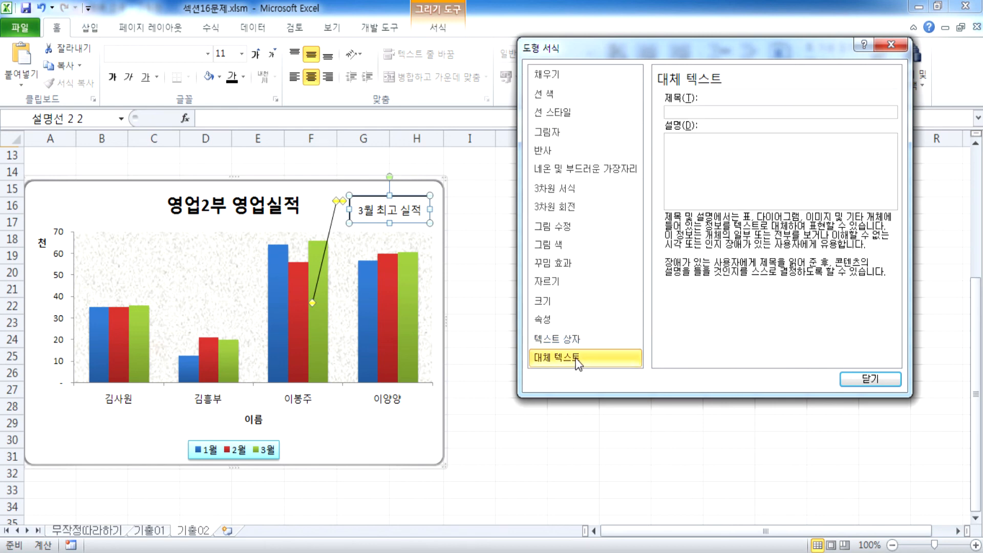
pyautogui.click(571, 340)
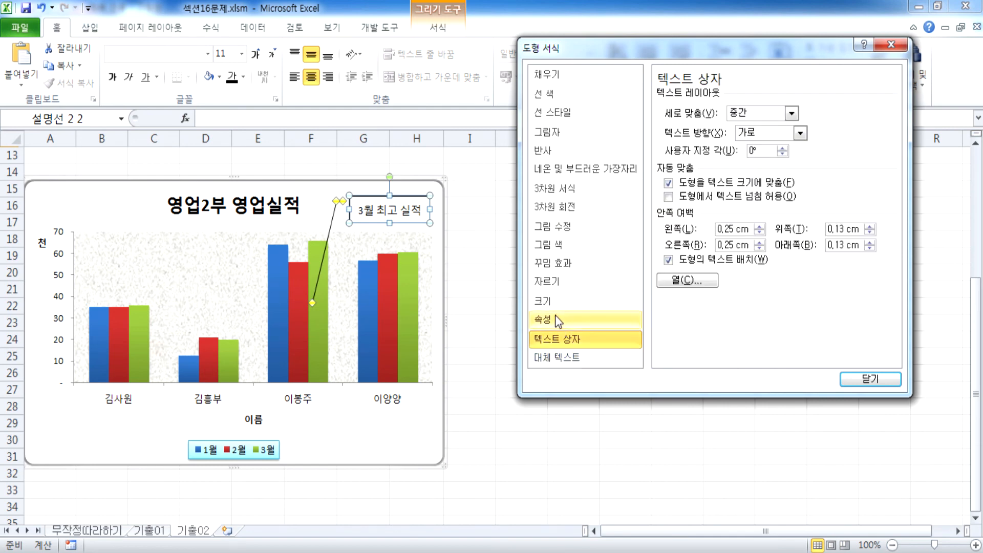
pyautogui.click(555, 315)
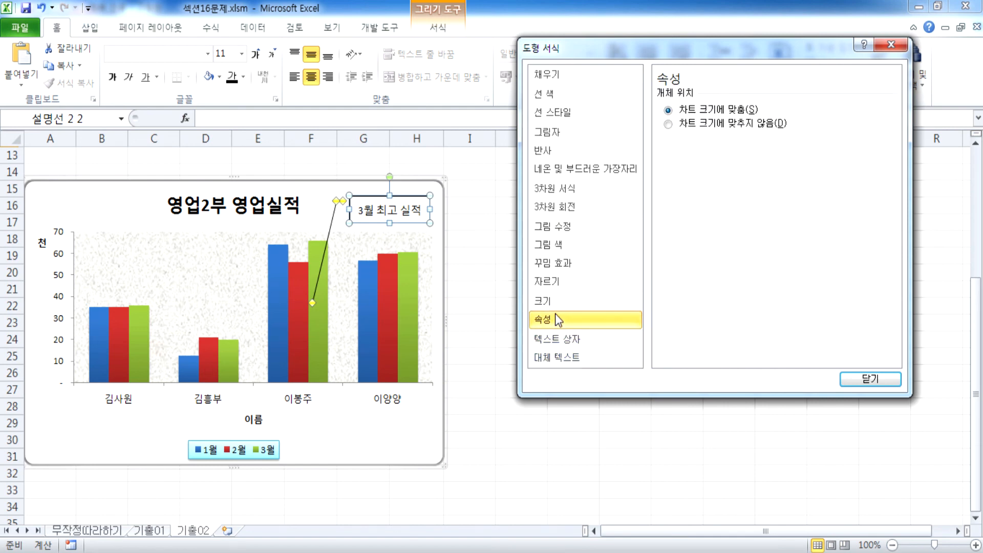
pyautogui.click(547, 301)
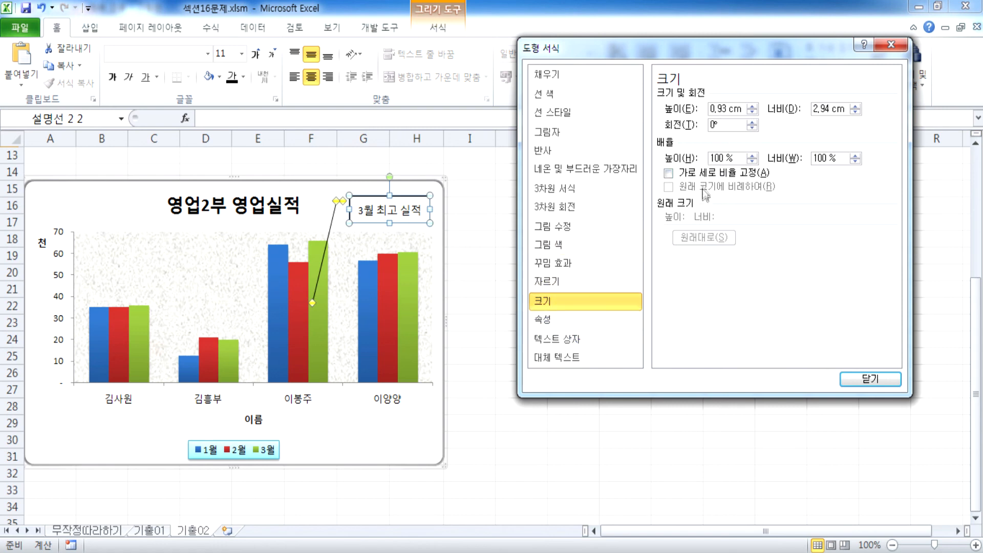
# Check the callout's text box and fill settings in its shape formatting and close the dialog.
pyautogui.click(553, 338)
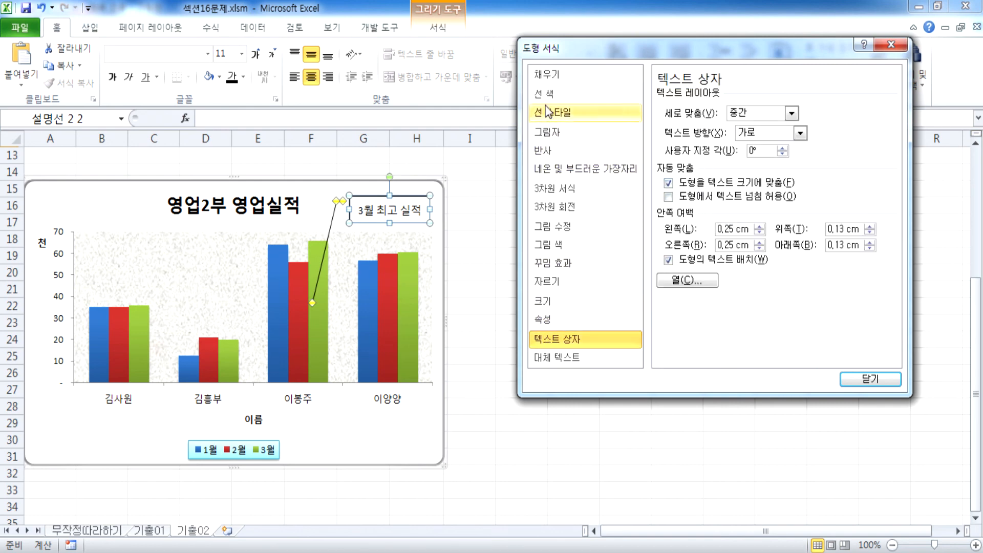
pyautogui.click(546, 75)
pyautogui.click(869, 379)
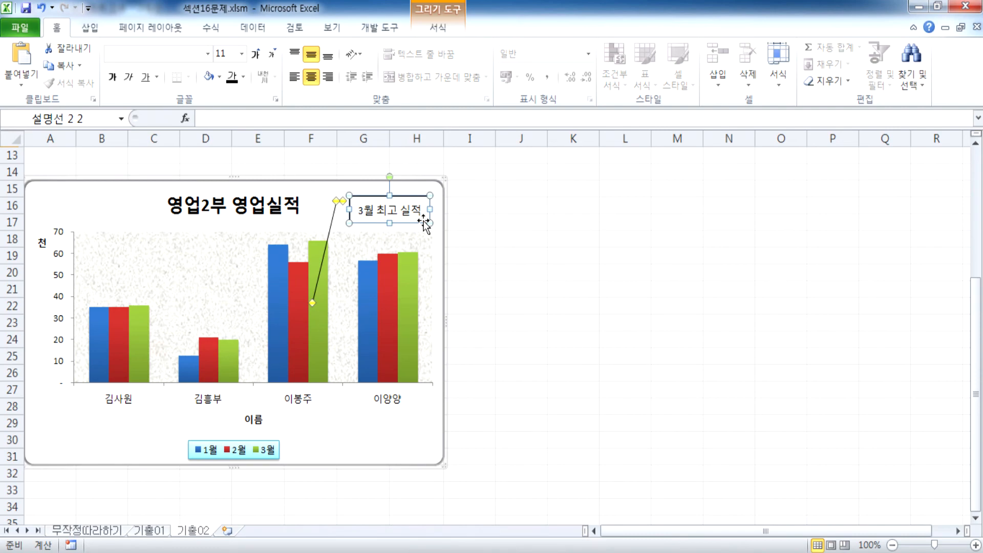
# Check the chart title's link to cell G1 against the 영업2부 영업실적 text in the sheet.
pyautogui.click(153, 197)
pyautogui.click(202, 201)
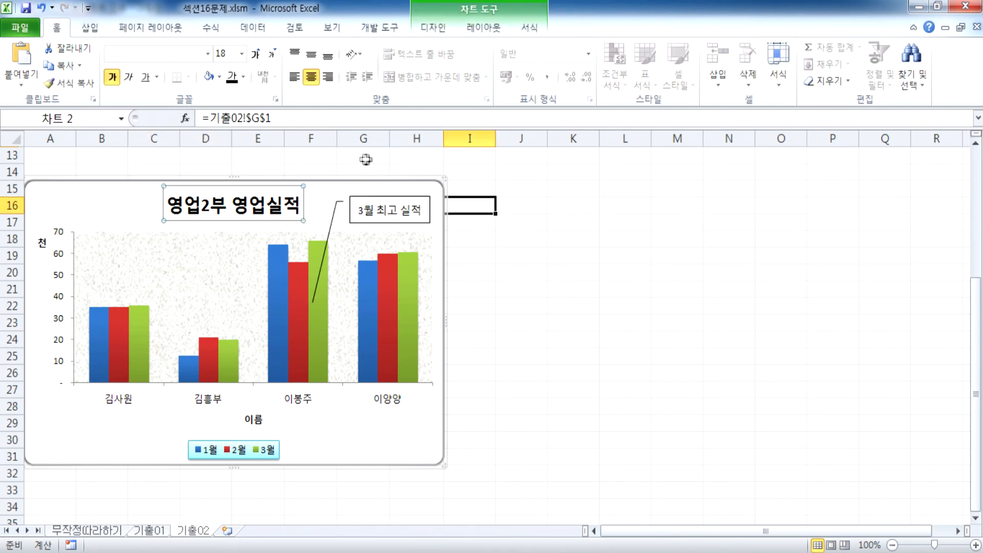
pyautogui.scroll(4, 371, 169)
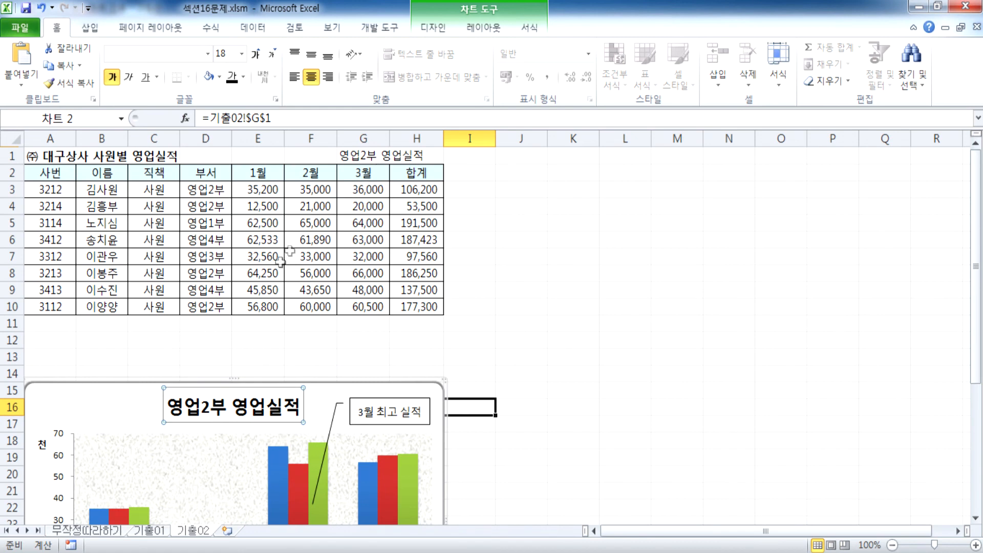
pyautogui.moveTo(220, 118); pyautogui.dragTo(278, 115)
pyautogui.press('Return')
pyautogui.scroll(-1, 381, 342)
pyautogui.scroll(-3, 381, 343)
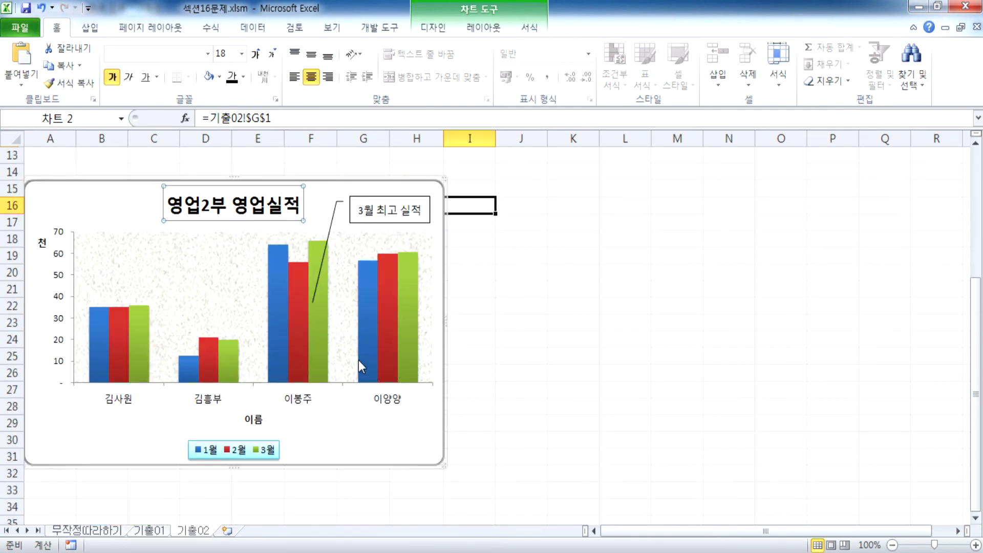
# Review the finished chart's column series, vertical axis unit label, plot area and chart area.
pyautogui.moveTo(382, 364)
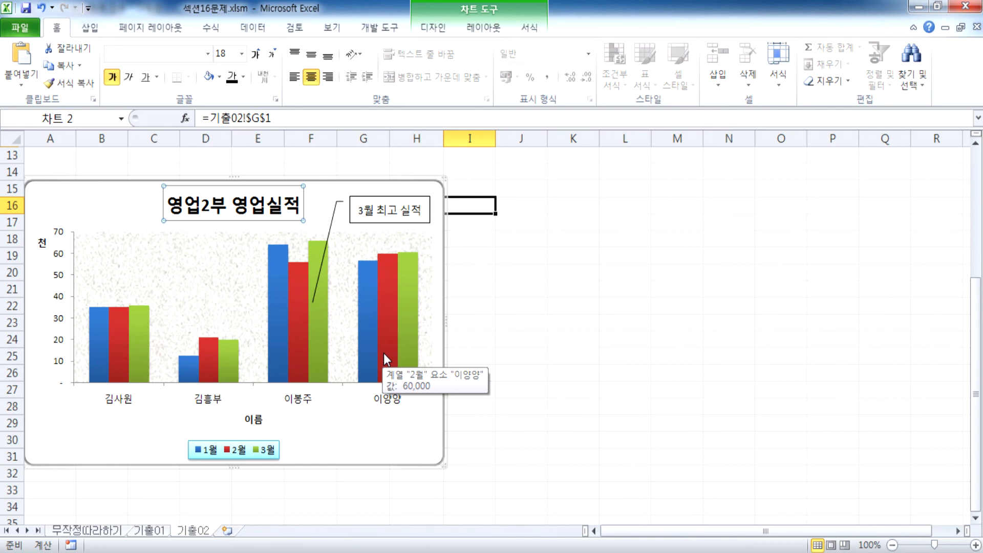
pyautogui.click(46, 247)
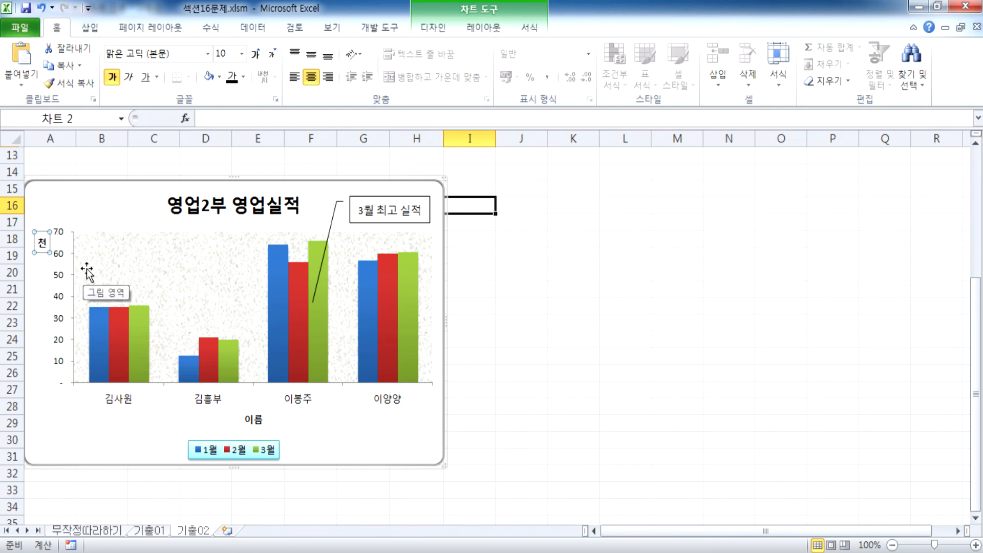
pyautogui.click(145, 267)
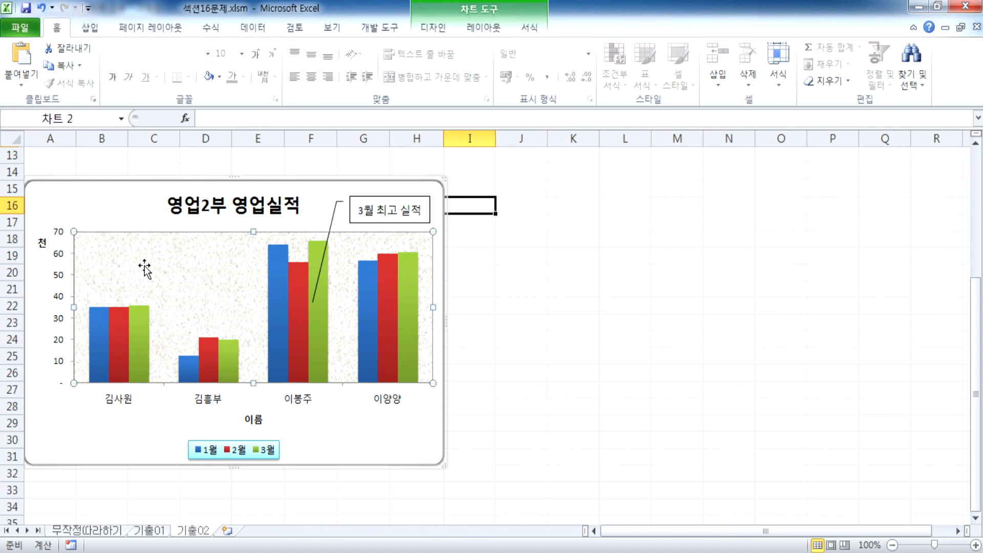
pyautogui.click(85, 199)
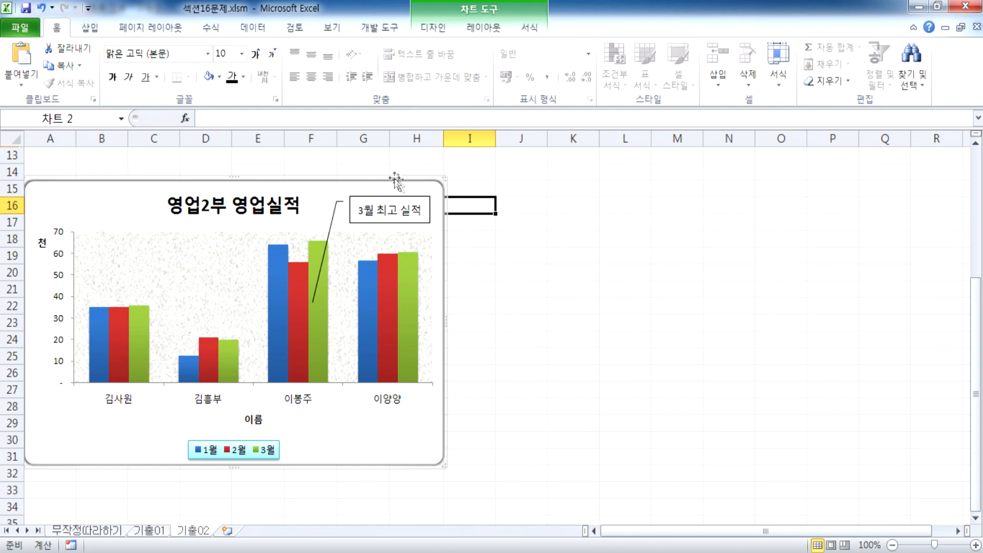
pyautogui.click(548, 350)
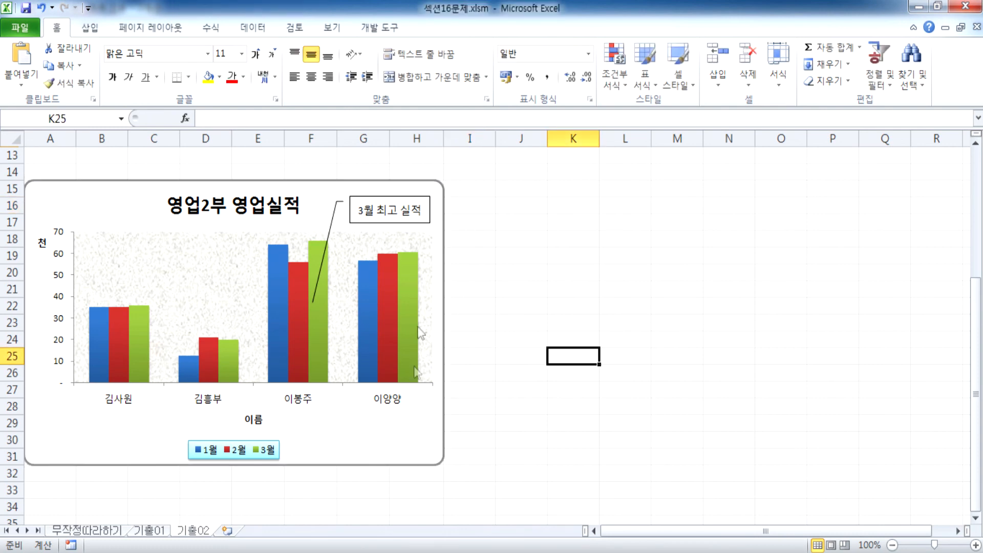
# Look over the chart area formatting and the available chart layout tools, and close the formatting dialog.
pyautogui.scroll(-2, 314, 366)
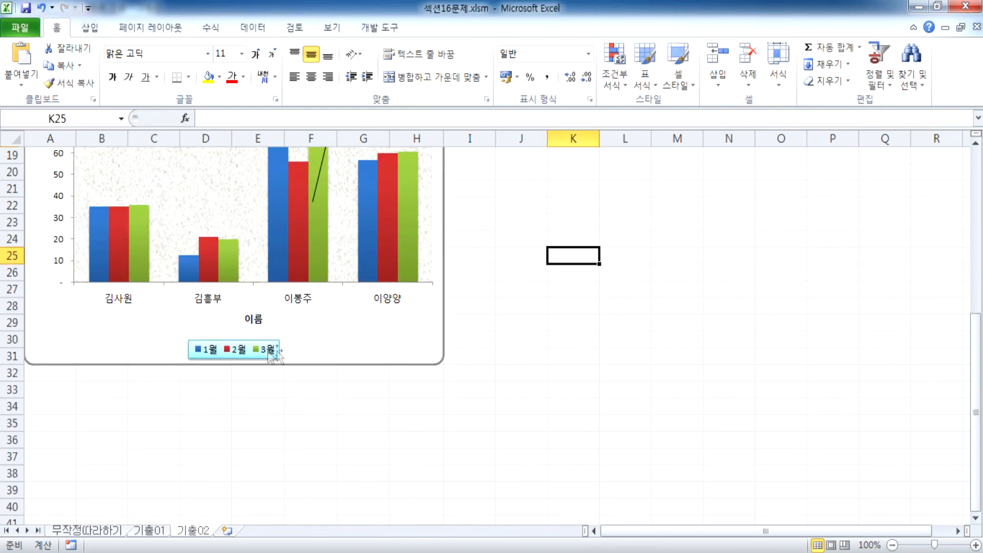
pyautogui.click(299, 352)
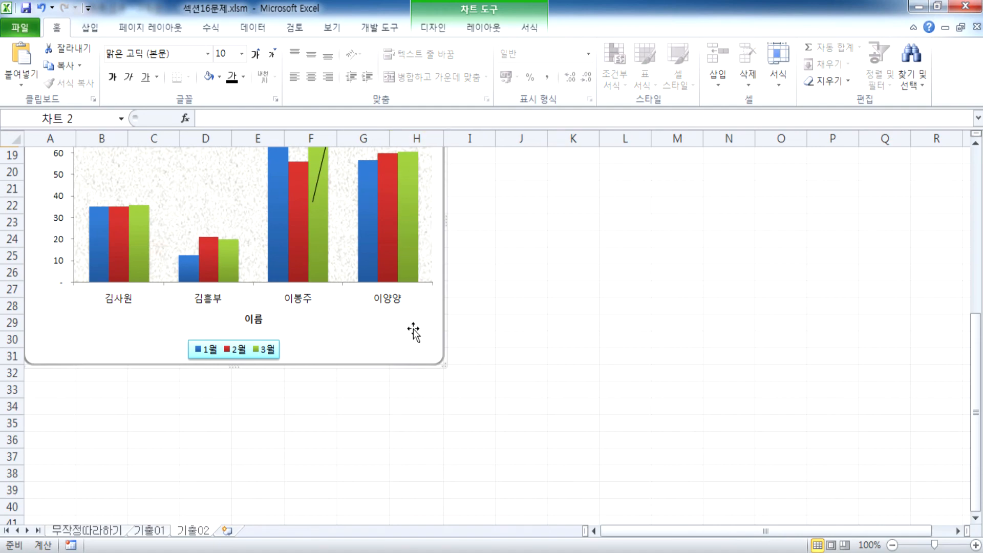
pyautogui.doubleClick(448, 307)
pyautogui.moveTo(614, 52); pyautogui.dragTo(585, 136)
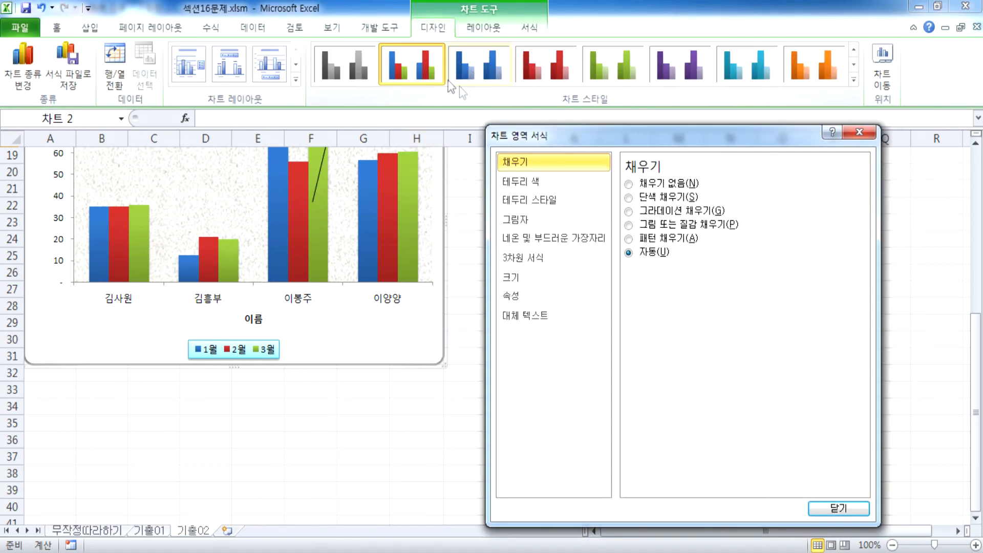
pyautogui.click(477, 29)
pyautogui.scroll(-1, 476, 30)
pyautogui.scroll(2, 474, 31)
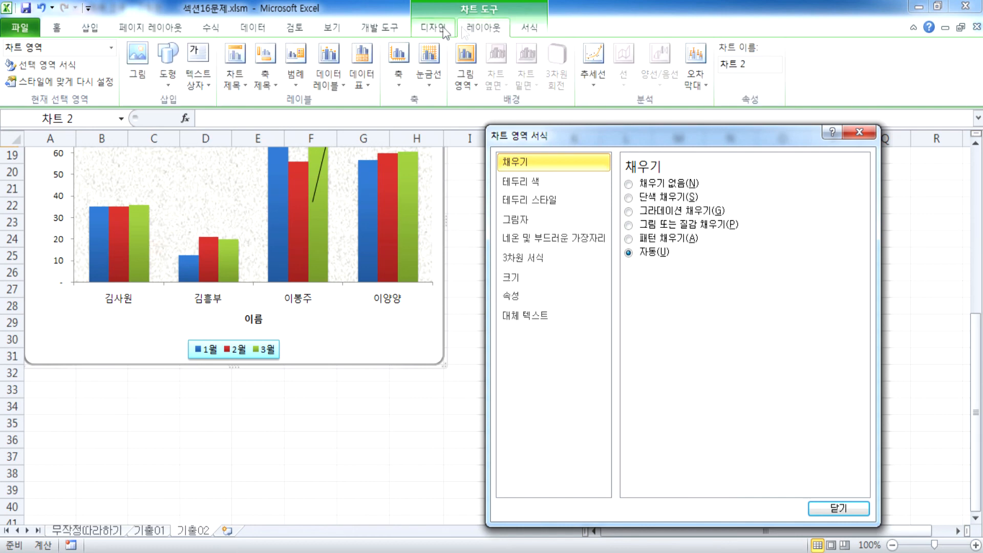
pyautogui.click(474, 29)
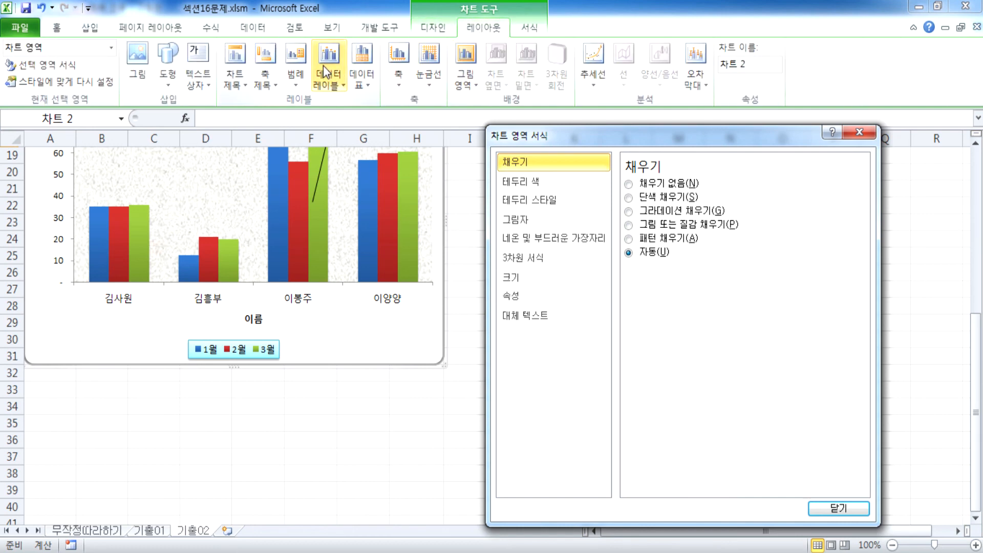
pyautogui.click(859, 132)
# Check the 도형을 텍스트 크기에 맞춤 option of the 3월 최고 실적 callout in its shape formatting.
pyautogui.scroll(3, 376, 248)
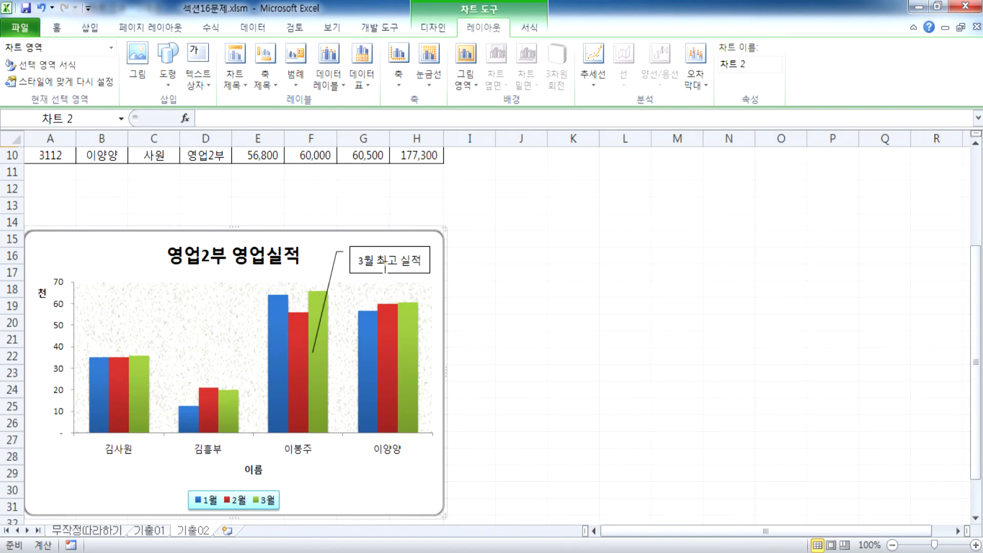
pyautogui.click(376, 248)
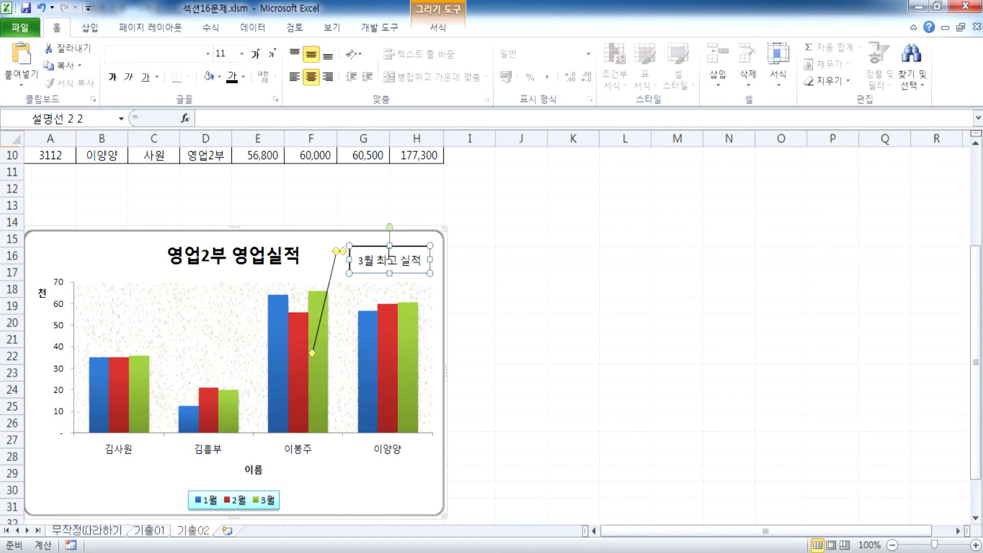
pyautogui.doubleClick(386, 248)
pyautogui.press('Escape')
pyautogui.rightClick(380, 247)
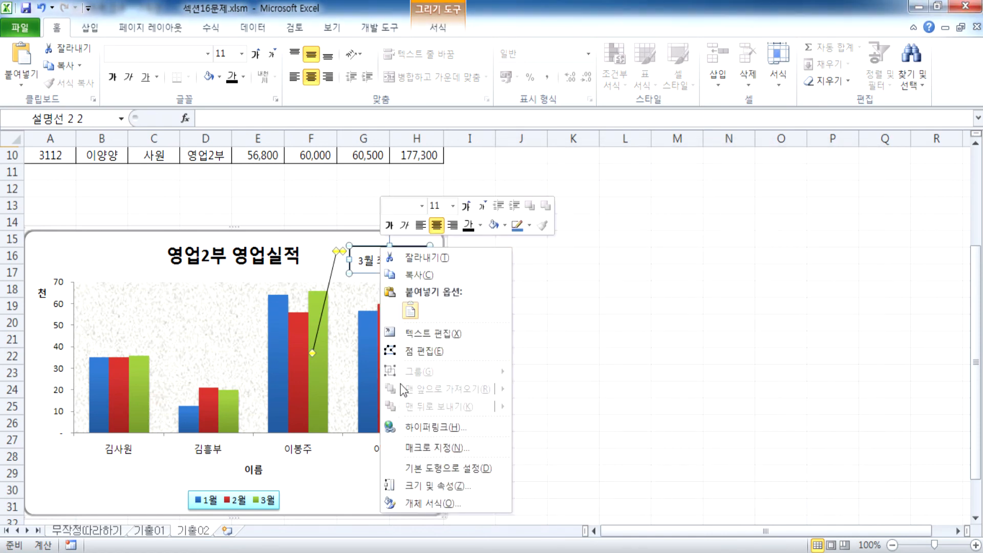
pyautogui.click(410, 501)
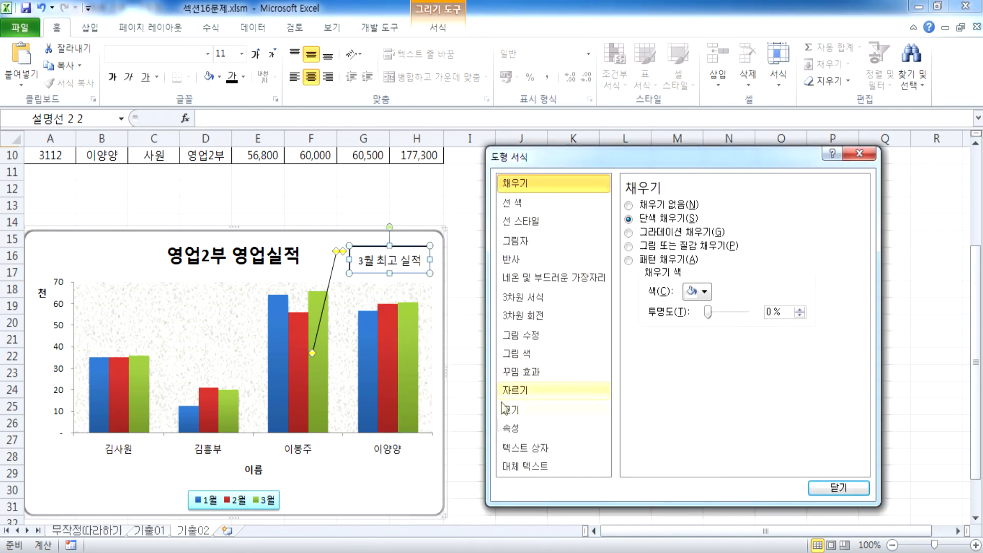
pyautogui.click(527, 450)
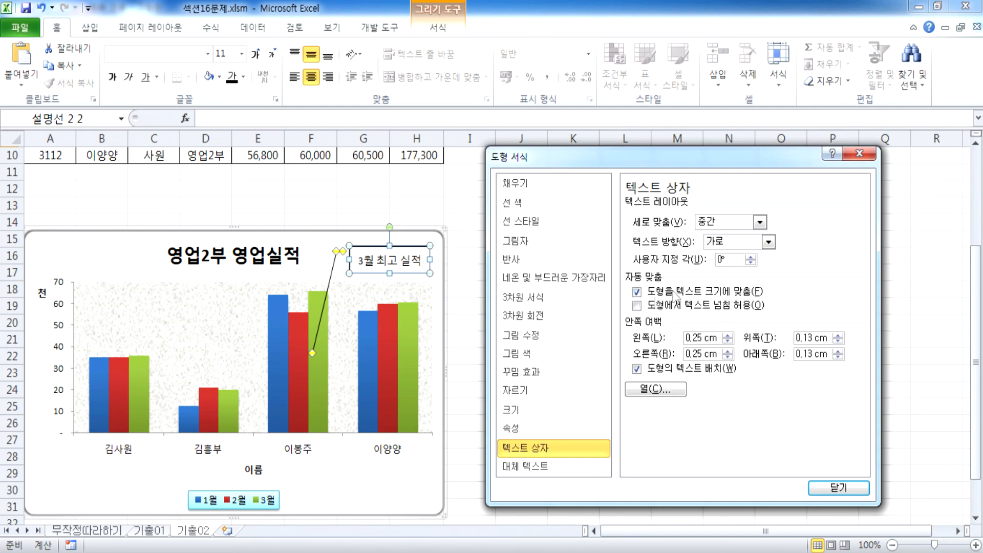
pyautogui.click(636, 291)
pyautogui.click(838, 487)
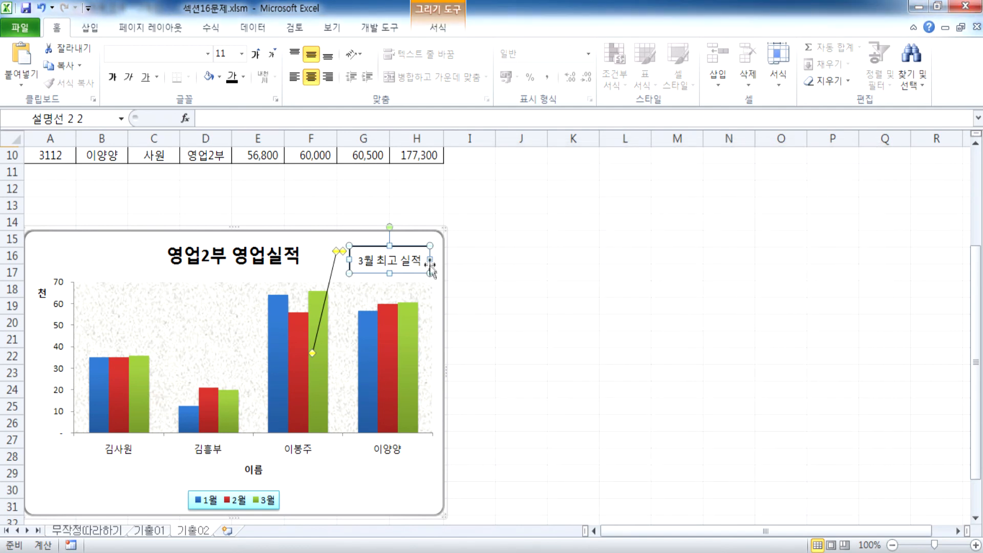
# Widen the 3월 최고 실적 callout toward the chart title and turn on 도형을 텍스트 크기에 맞춤 for it.
pyautogui.moveTo(349, 260); pyautogui.dragTo(332, 260)
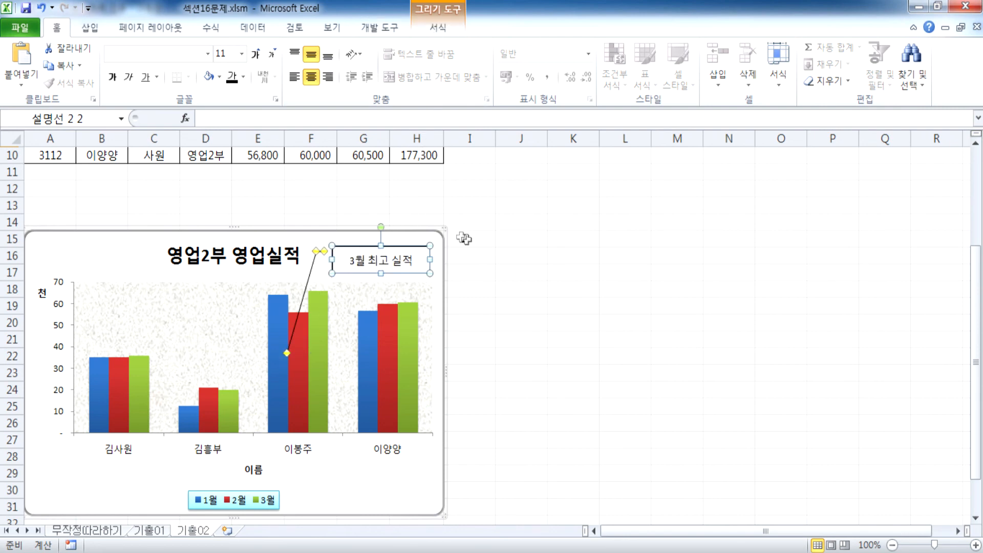
pyautogui.hotkey('ctrl', '1')
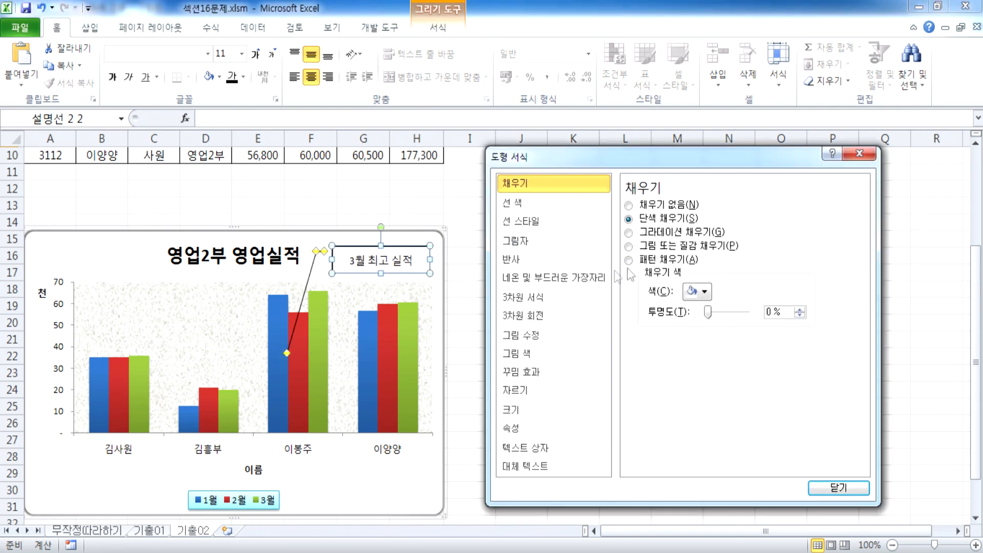
pyautogui.click(527, 448)
pyautogui.click(655, 292)
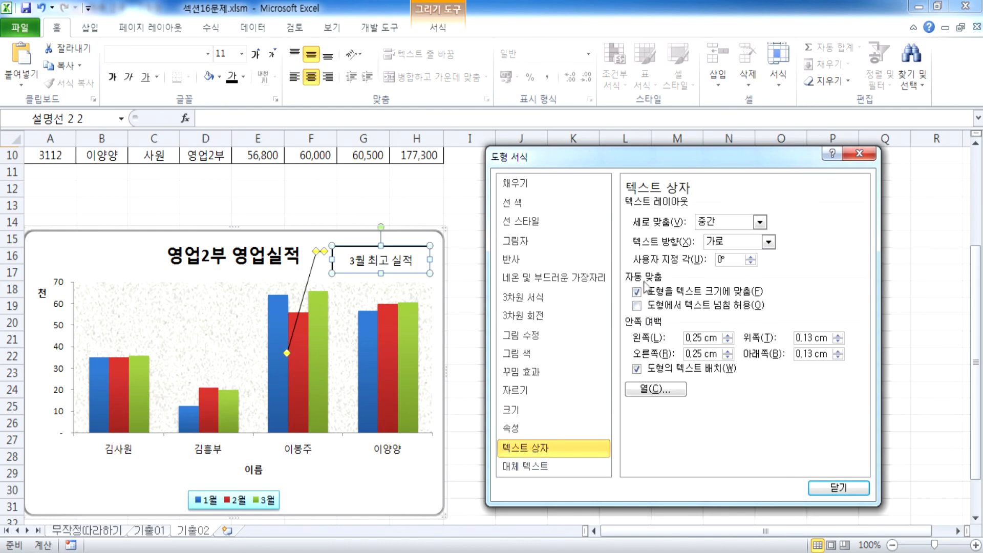
pyautogui.click(832, 488)
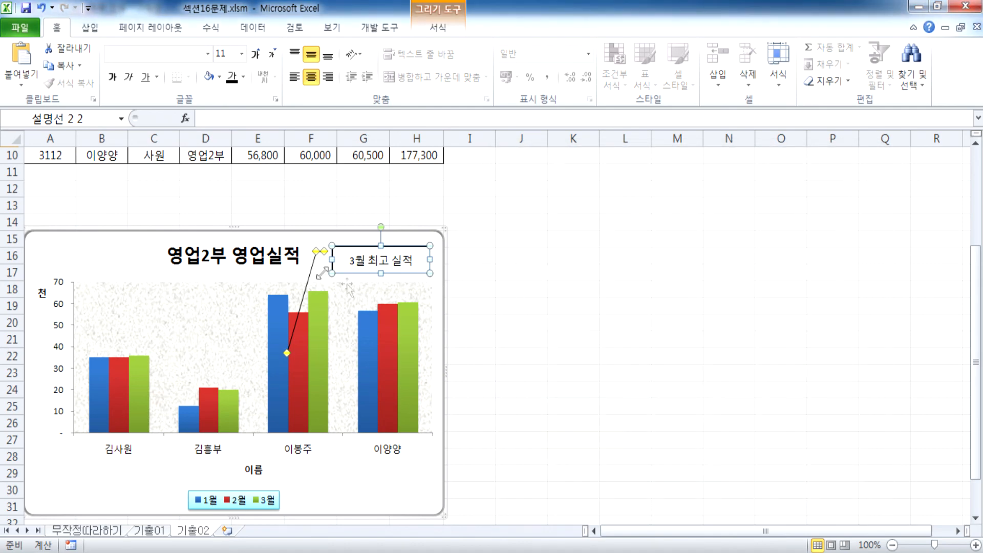
# Narrow the callout from its title side and point its line at the third employee's 3월 column.
pyautogui.moveTo(327, 260); pyautogui.dragTo(351, 261)
pyautogui.moveTo(320, 364); pyautogui.dragTo(320, 364)
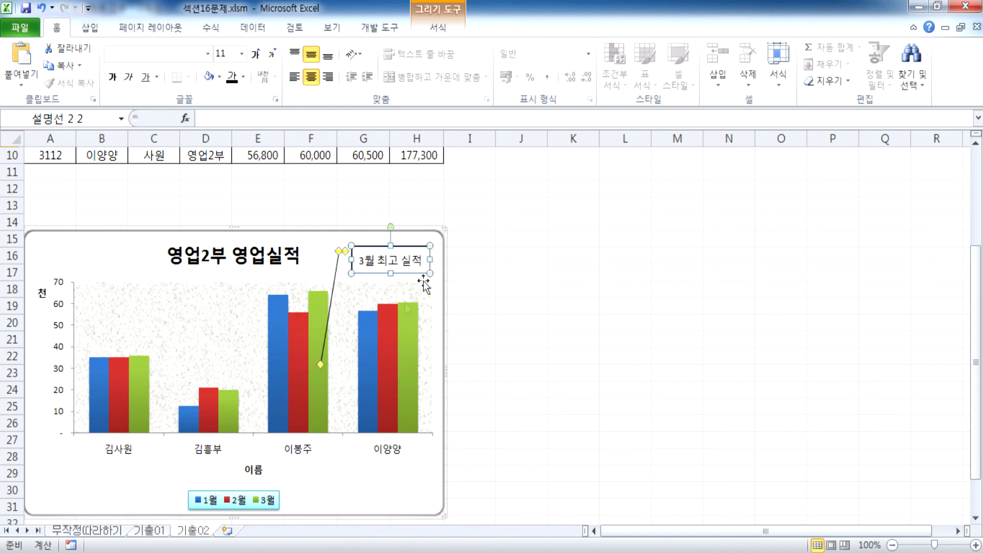
pyautogui.click(422, 239)
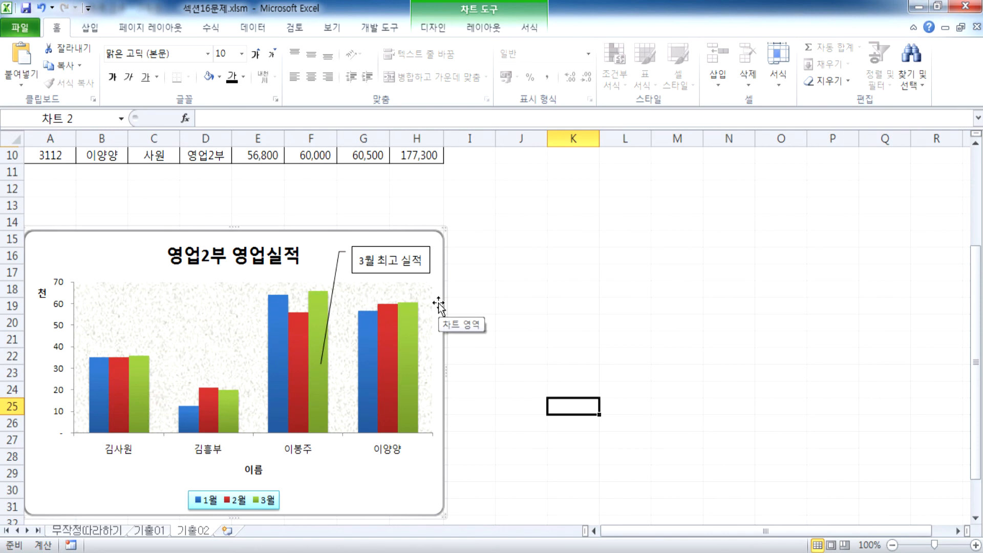
# On sheet 기출01, turn on 도형을 텍스트 크기에 맞춤 for the chart's 단위:점 text box.
pyautogui.click(152, 531)
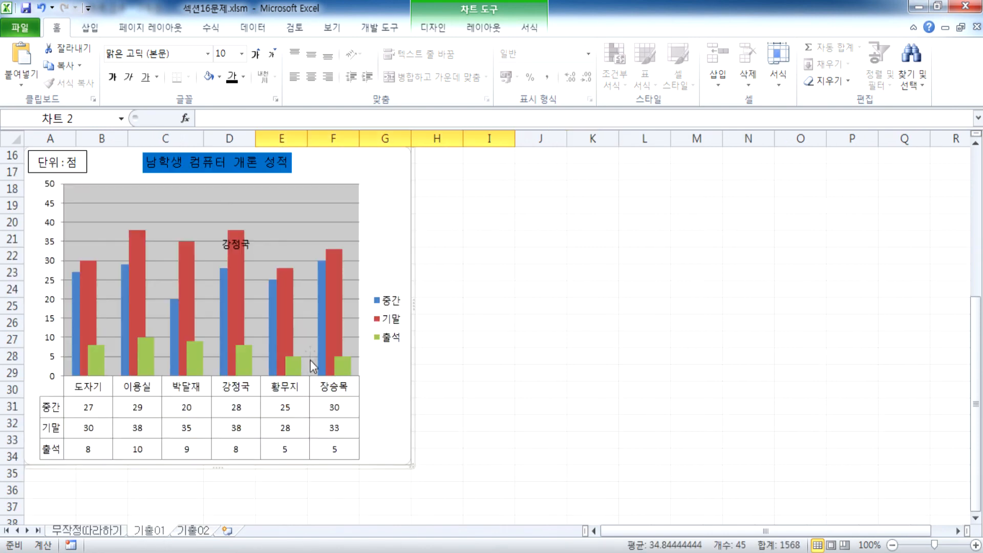
pyautogui.click(232, 244)
pyautogui.scroll(1, 296, 284)
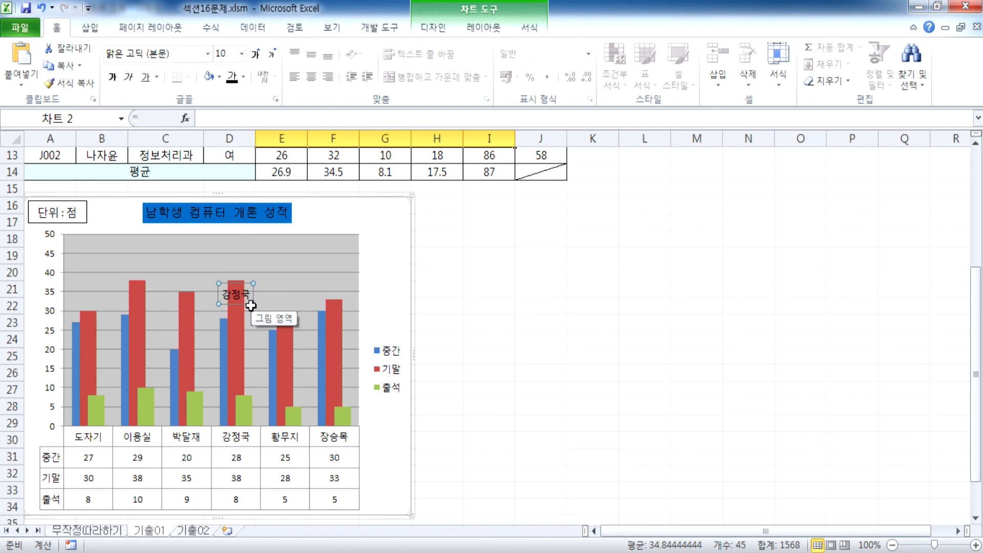
pyautogui.click(72, 220)
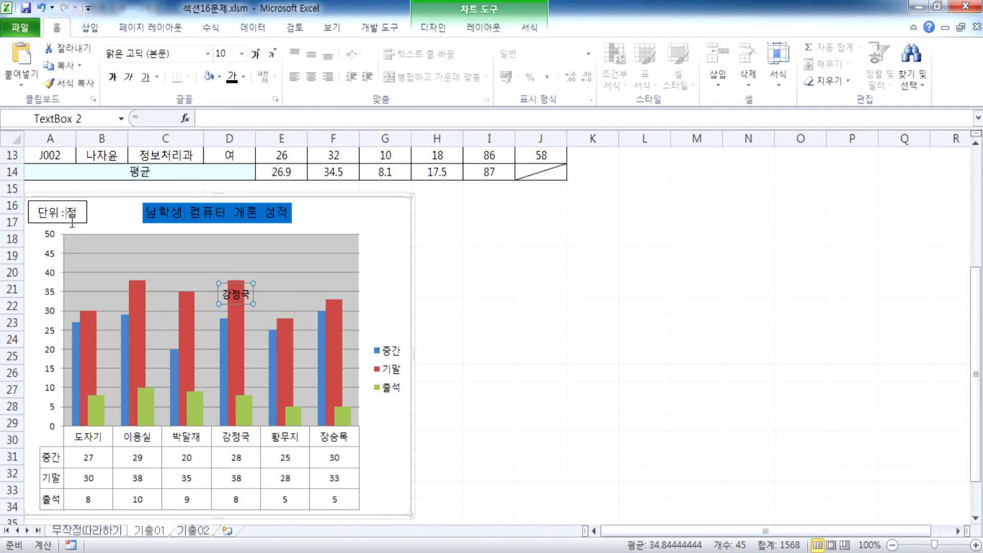
pyautogui.click(73, 221)
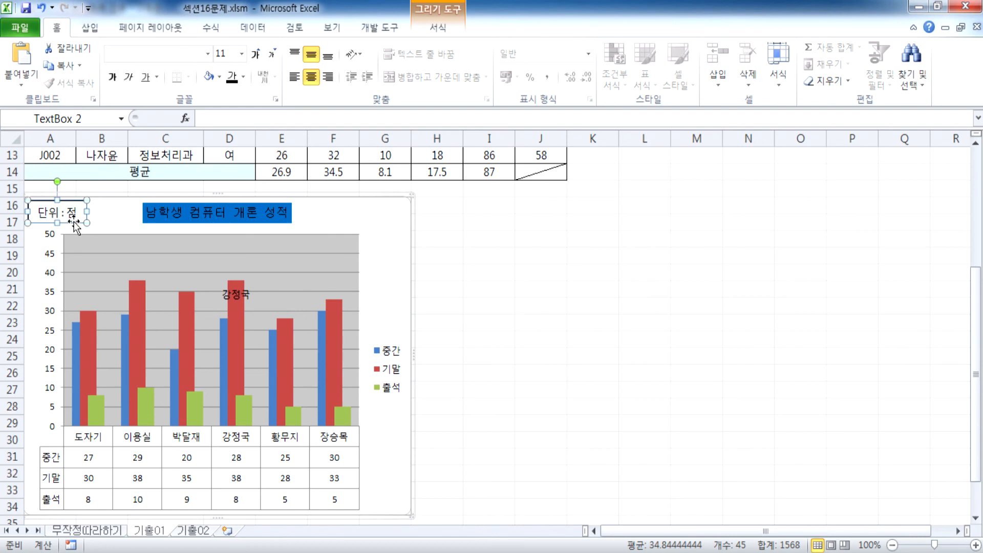
pyautogui.hotkey('ctrl', '1')
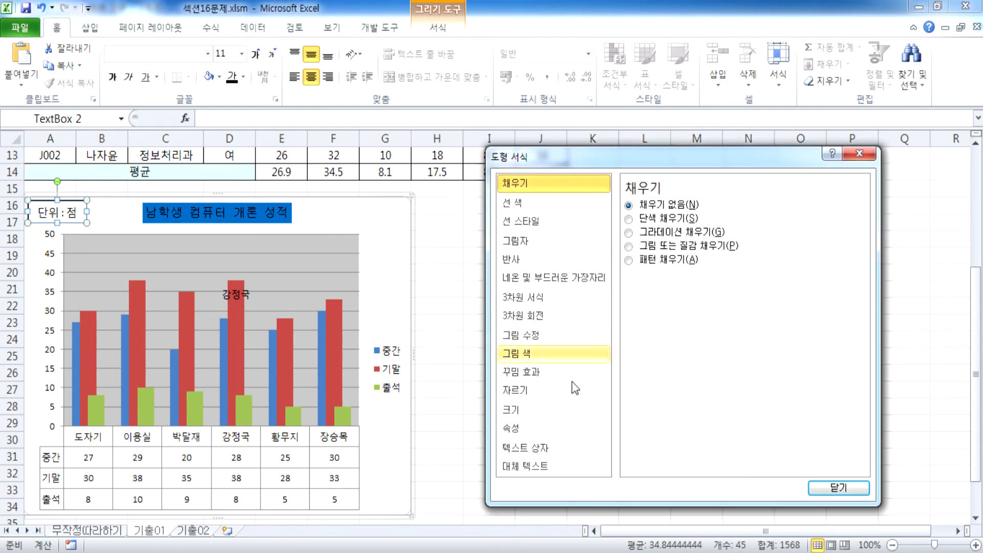
pyautogui.click(535, 459)
pyautogui.click(660, 297)
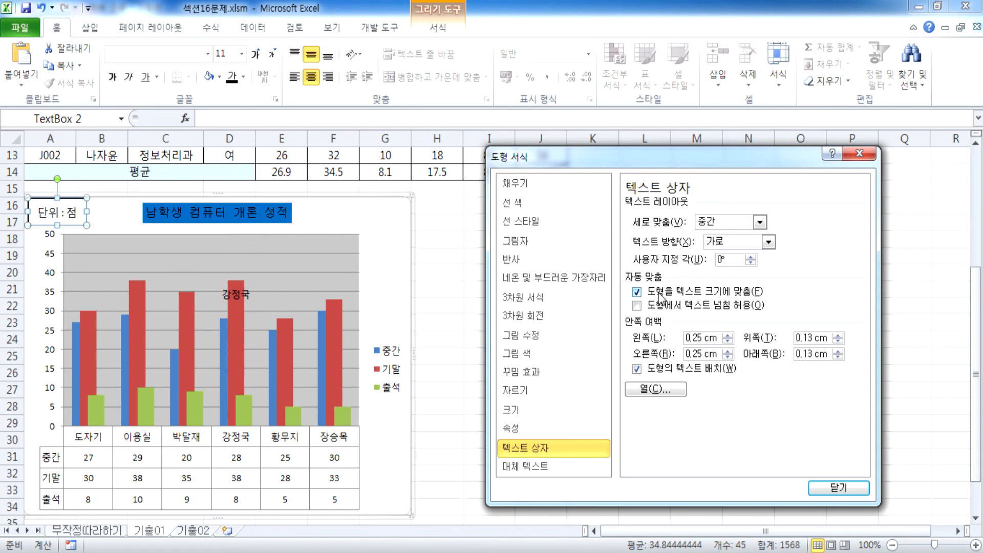
pyautogui.click(837, 487)
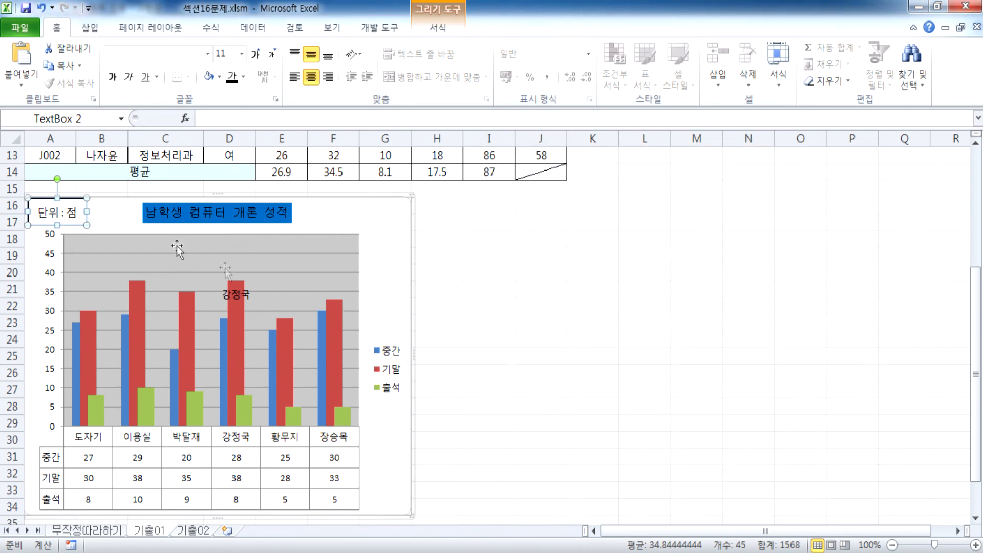
# Widen the chart's 단위:점 text box slightly and check its 자동 맞춤 options in the shape formatting.
pyautogui.moveTo(86, 208); pyautogui.dragTo(88, 212)
pyautogui.hotkey('ctrl', '1')
pyautogui.click(522, 447)
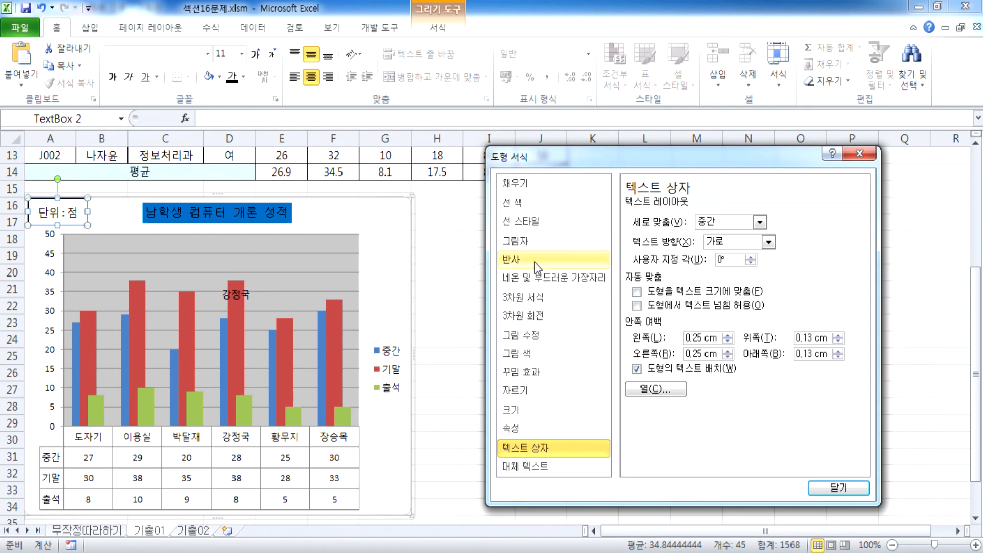
pyautogui.press('Escape')
pyautogui.click(226, 273)
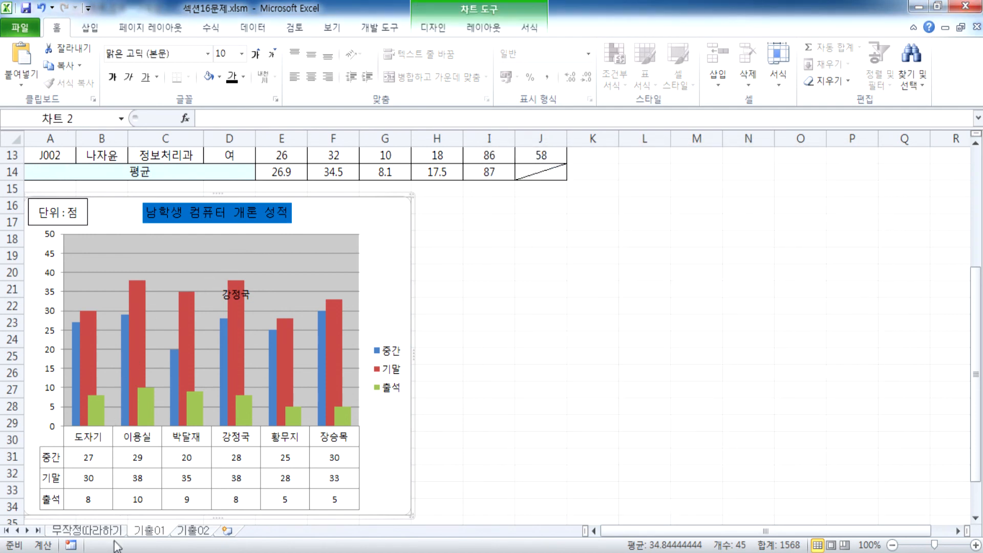
# View the chart on sheet 무작정따라하기, return to 기출01 and select the chart's 기말 data label.
pyautogui.click(97, 532)
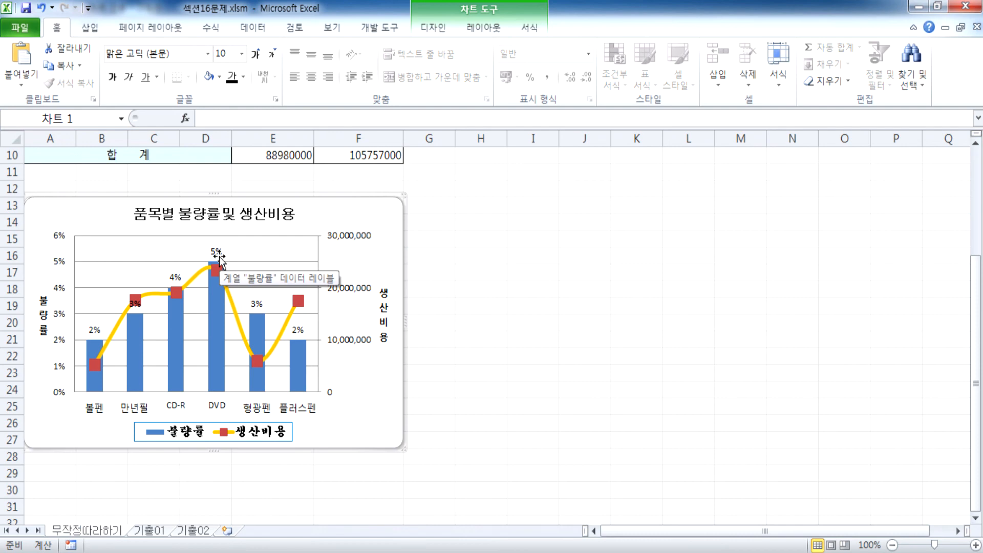
pyautogui.click(152, 531)
pyautogui.click(242, 292)
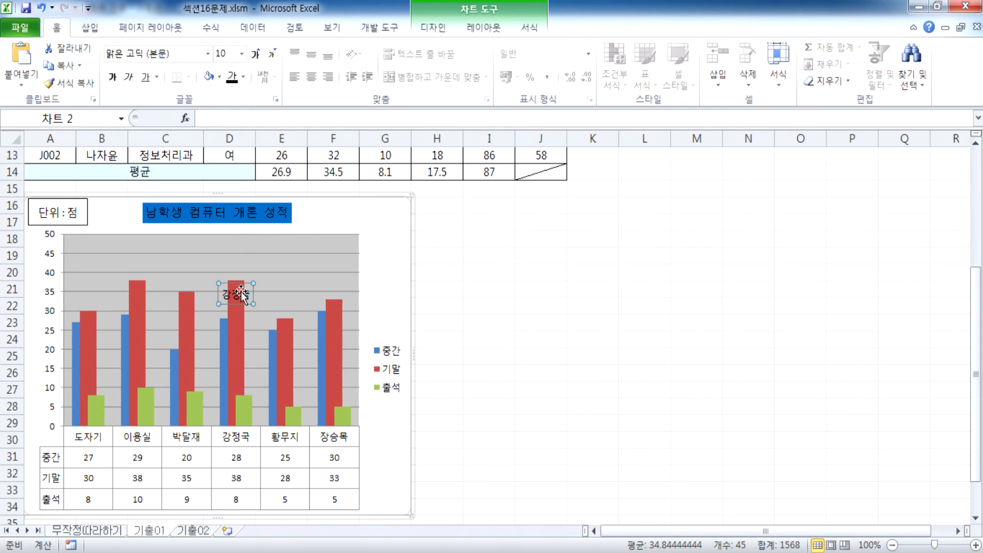
# Try 범례 표지와 함께 데이터 표 표시 on the 기출01 chart and switch back to 데이터 표 표시.
pyautogui.scroll(-2, 219, 290)
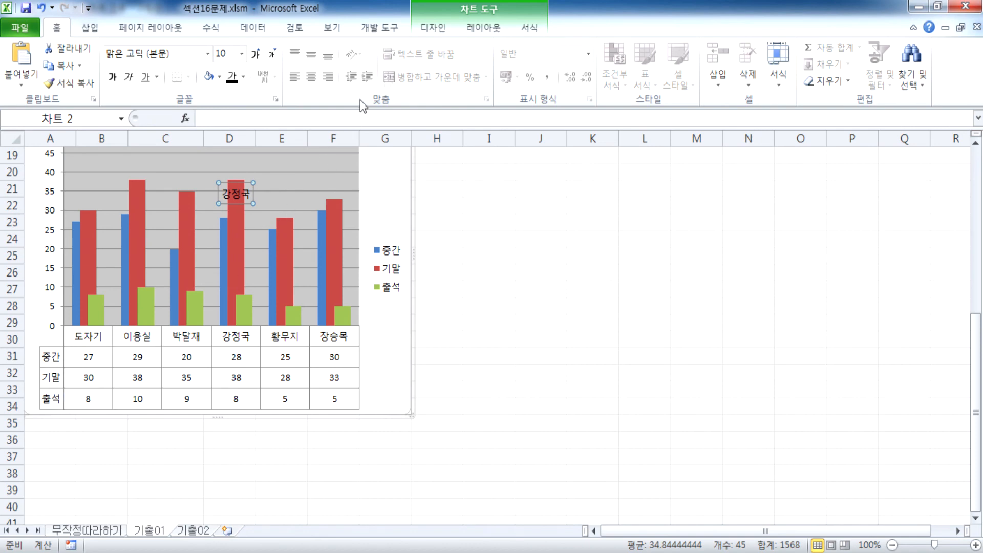
pyautogui.click(483, 27)
pyautogui.click(360, 79)
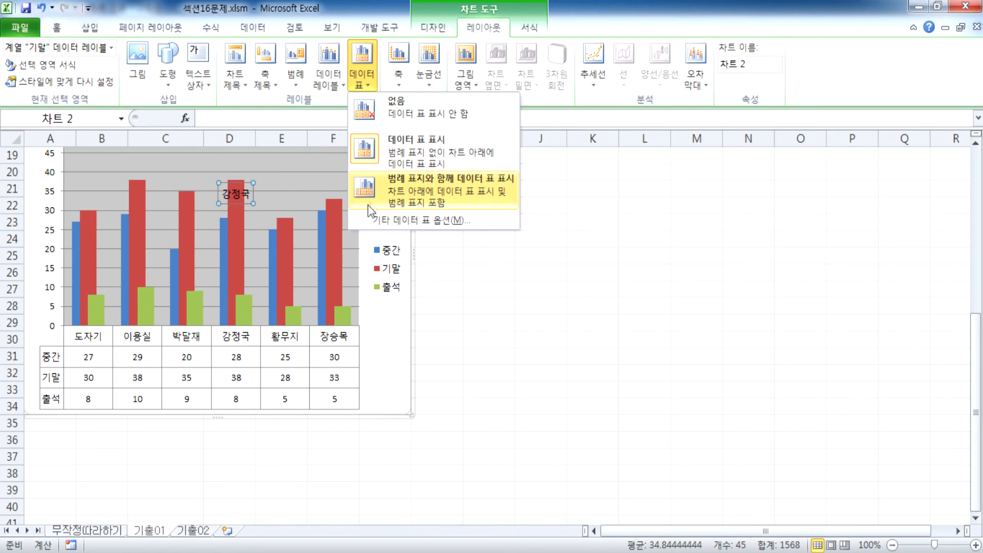
pyautogui.click(377, 188)
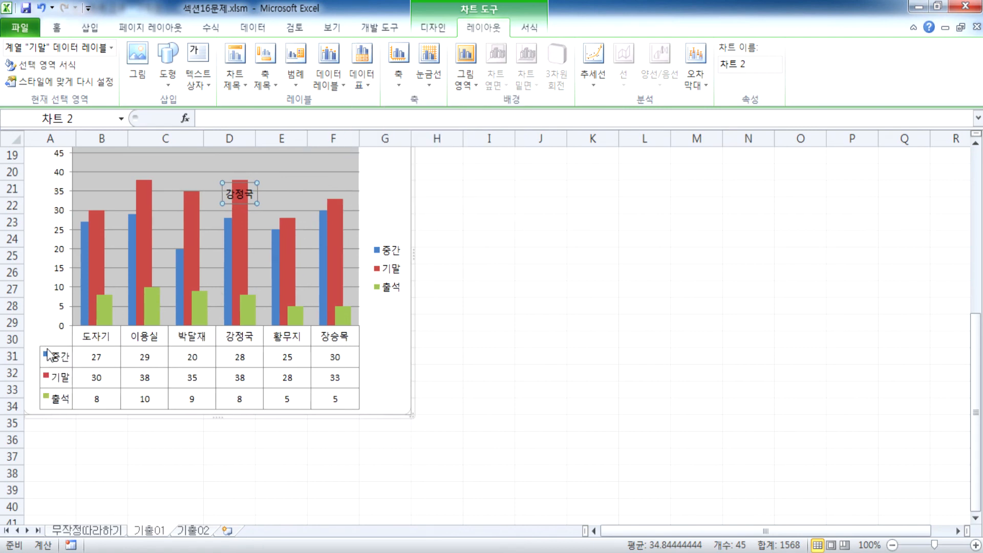
pyautogui.click(361, 78)
pyautogui.click(385, 156)
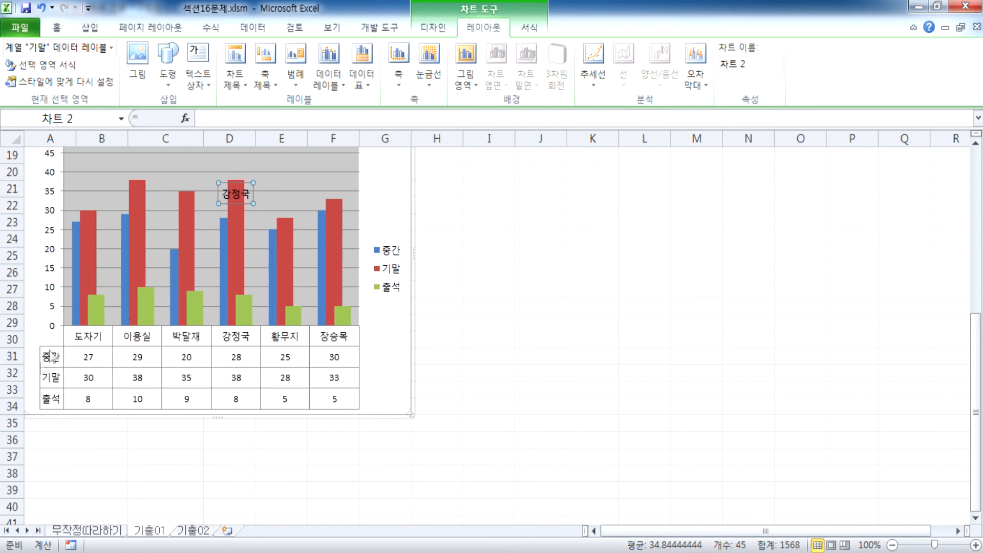
# Try the 기출01 chart's data table with legend keys and its legend deleted, and undo both changes.
pyautogui.click(363, 82)
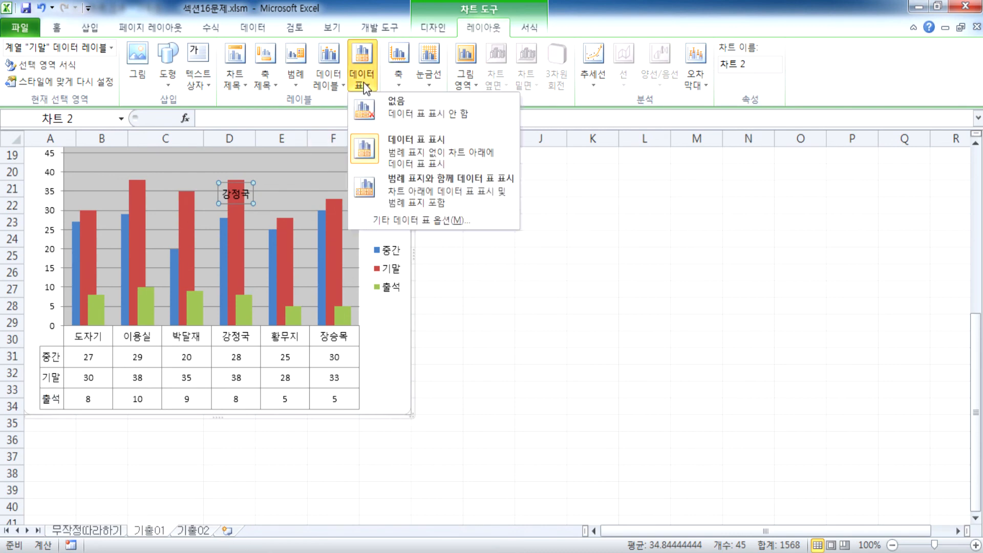
pyautogui.click(377, 188)
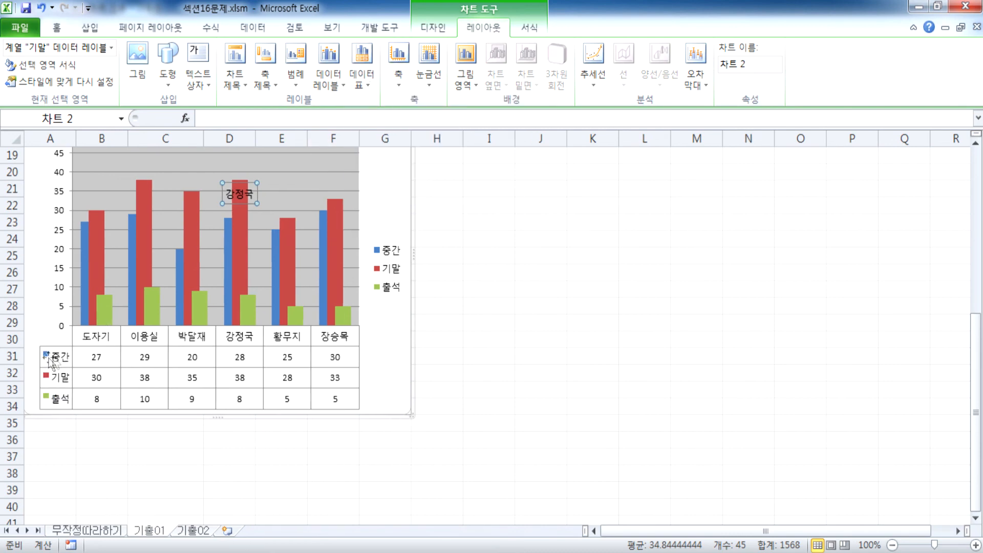
pyautogui.click(391, 276)
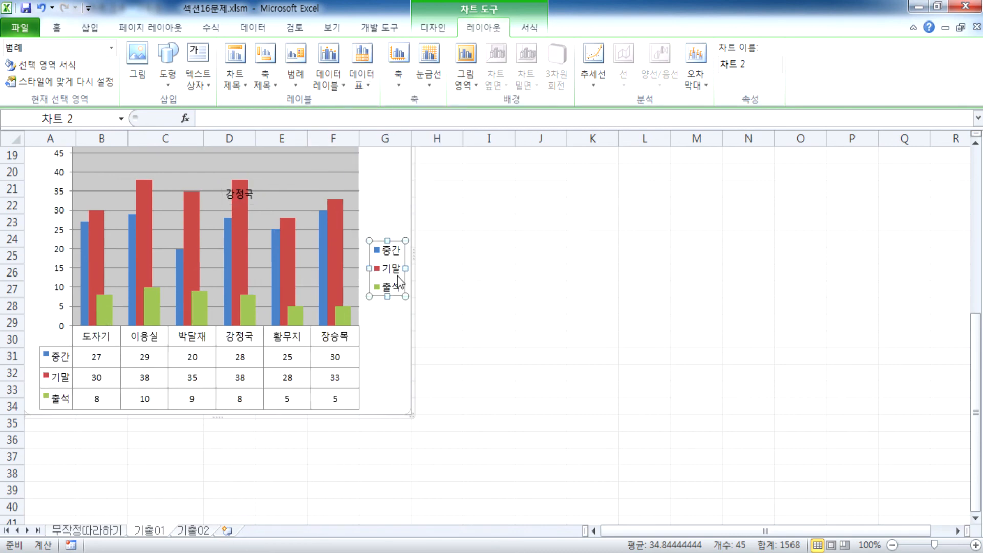
pyautogui.press('Delete')
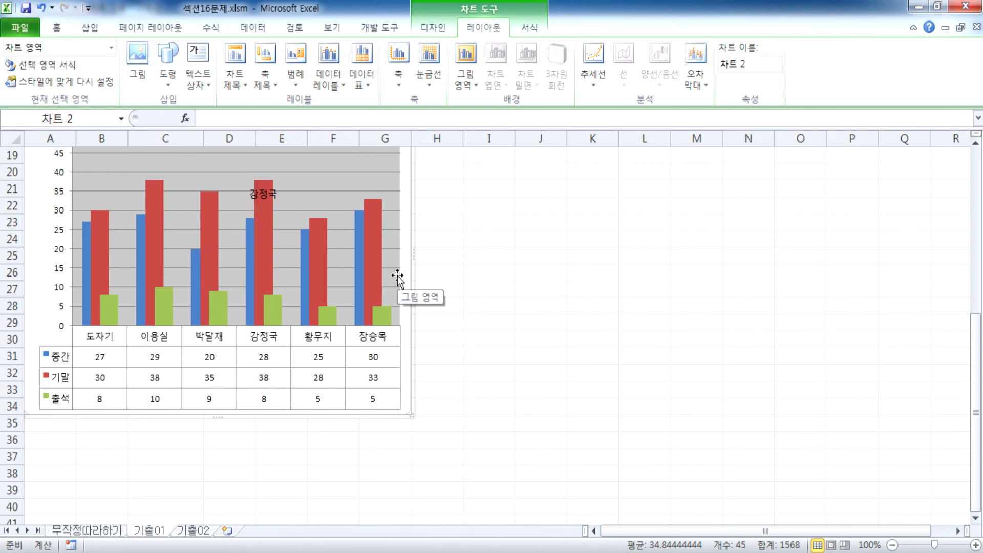
pyautogui.hotkey('ctrl', 'z')
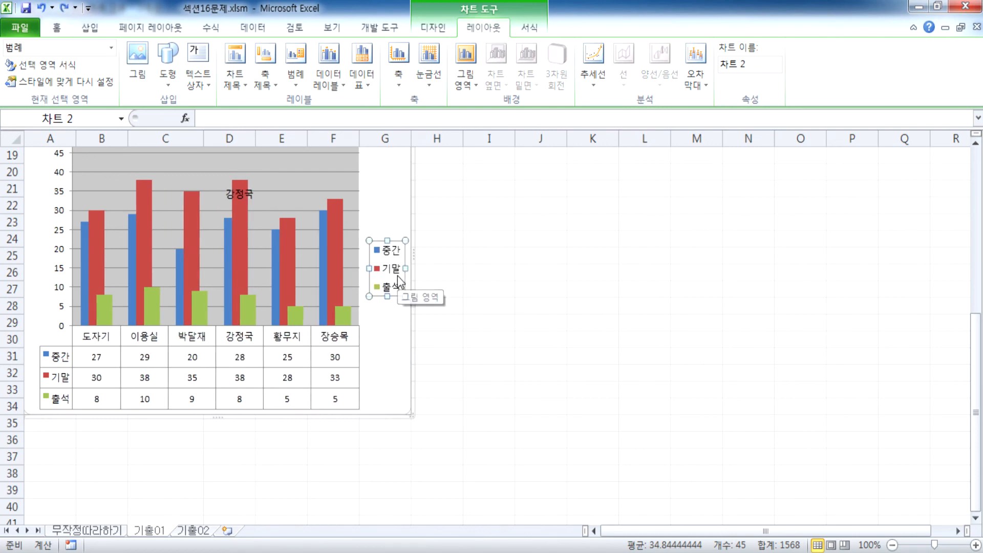
pyautogui.hotkey('ctrl', 'z')
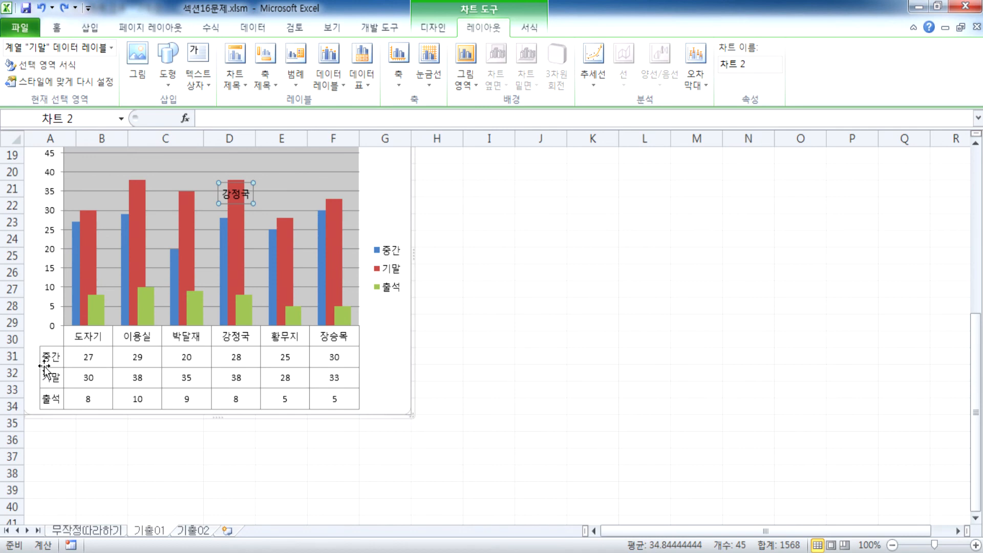
# Select the 기출01 chart area and switch to sheet 기출02 to view the 영업2부 영업실적 chart.
pyautogui.click(389, 353)
pyautogui.click(193, 530)
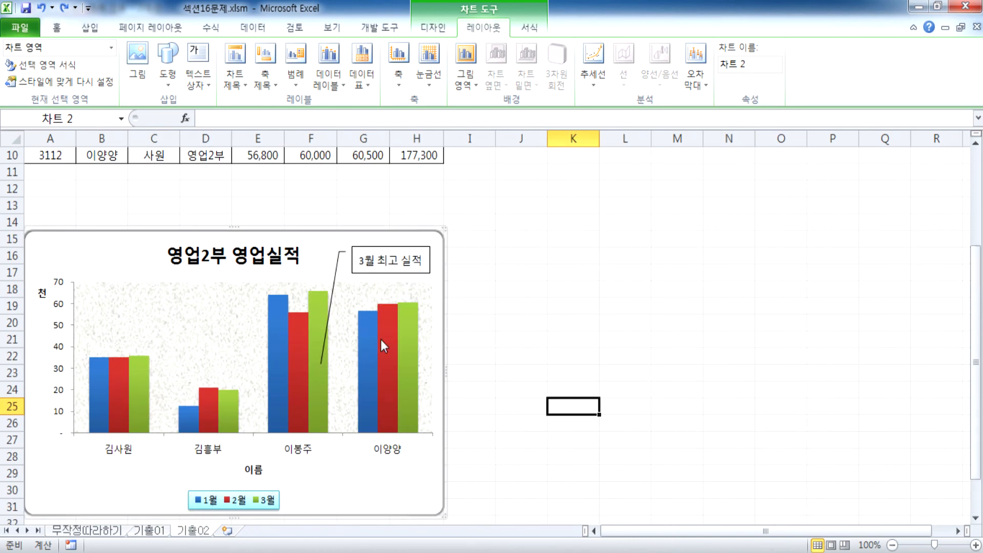
pyautogui.moveTo(380, 339)
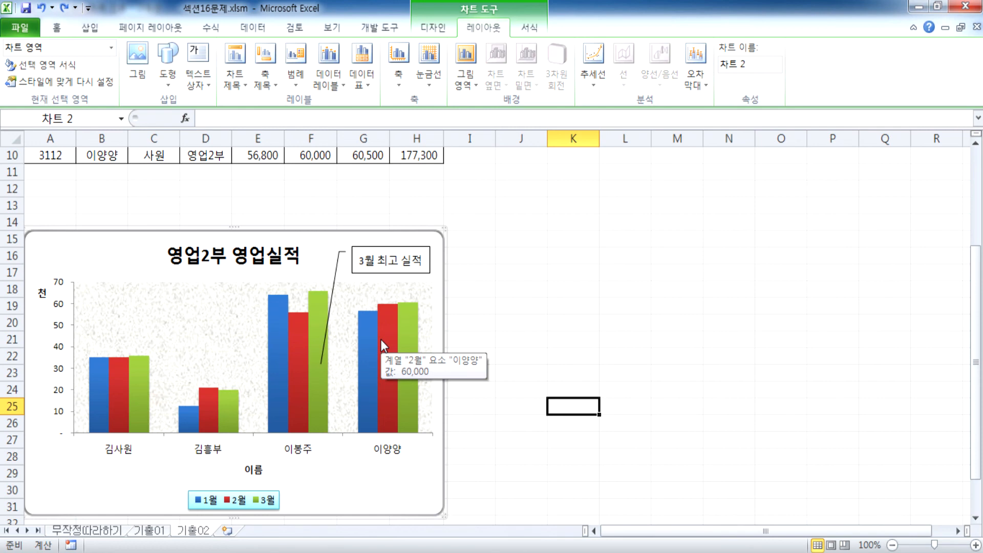